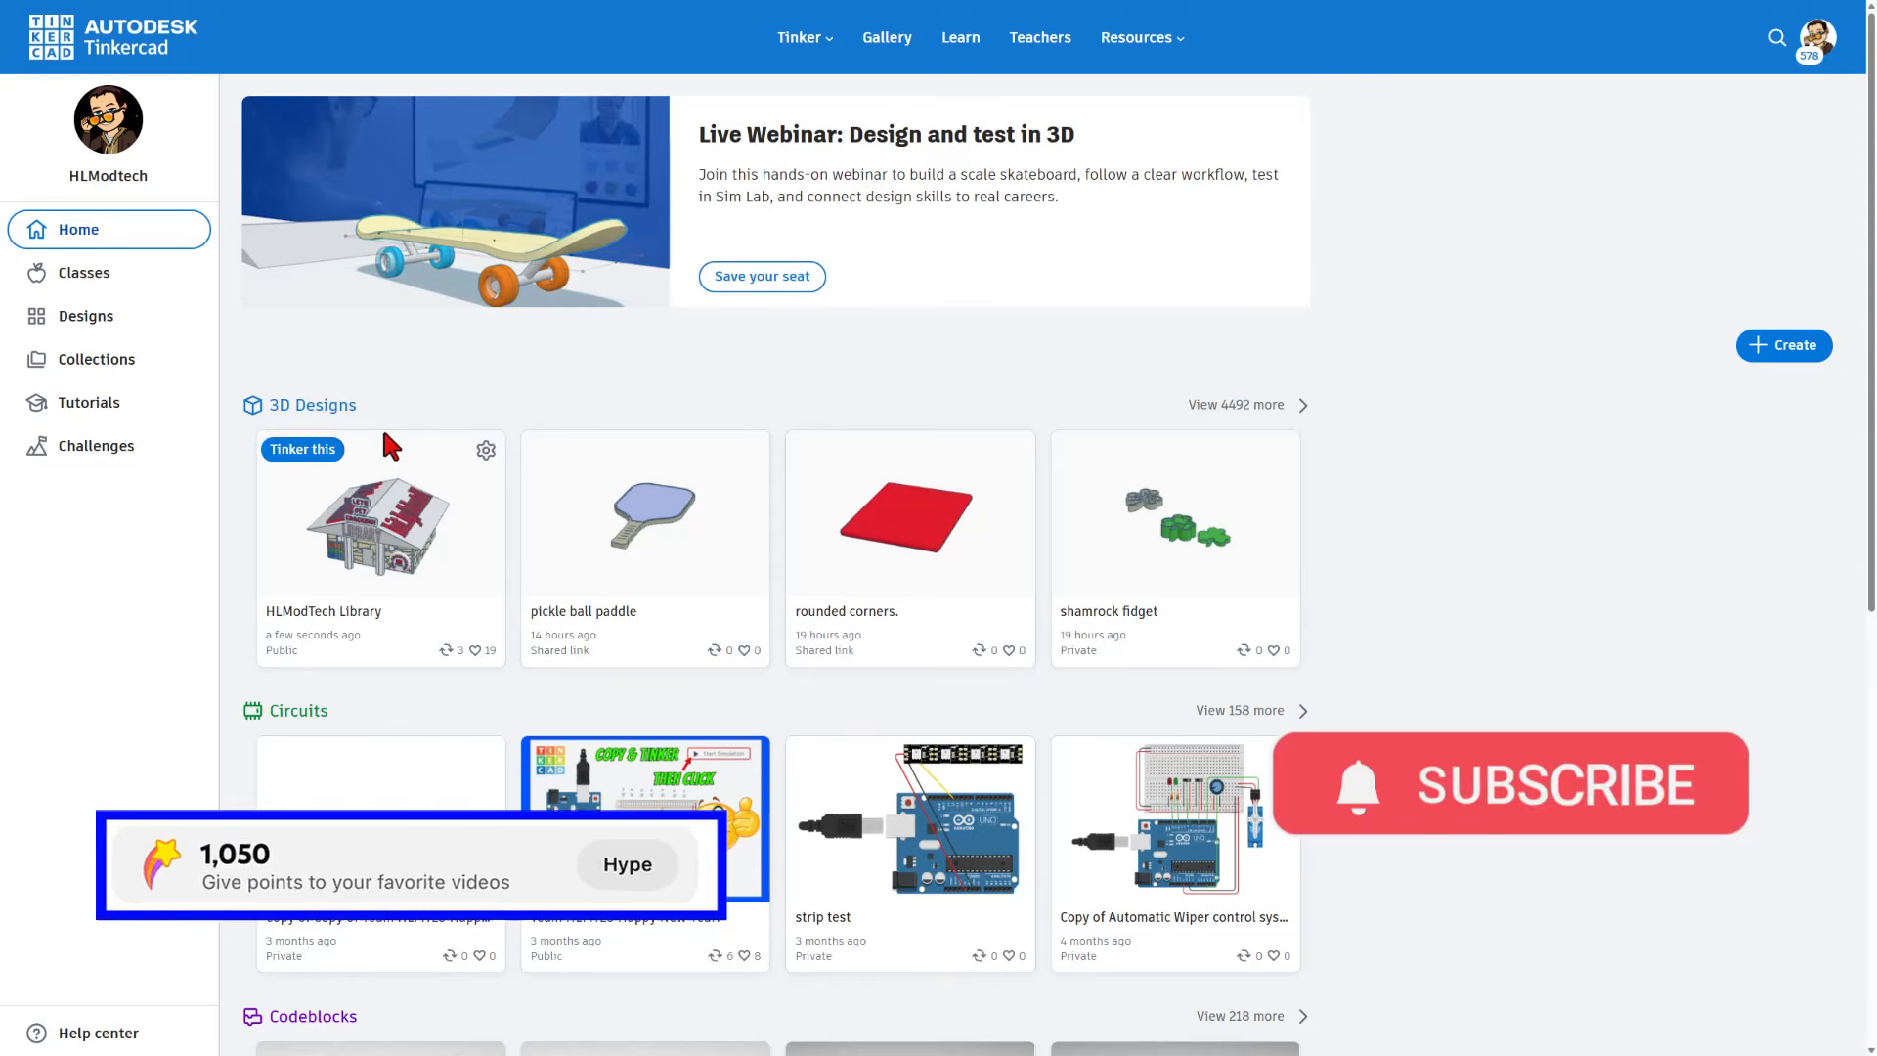
Create a new 3D design from the dashboard.
scroll(391, 421, "down", 2)
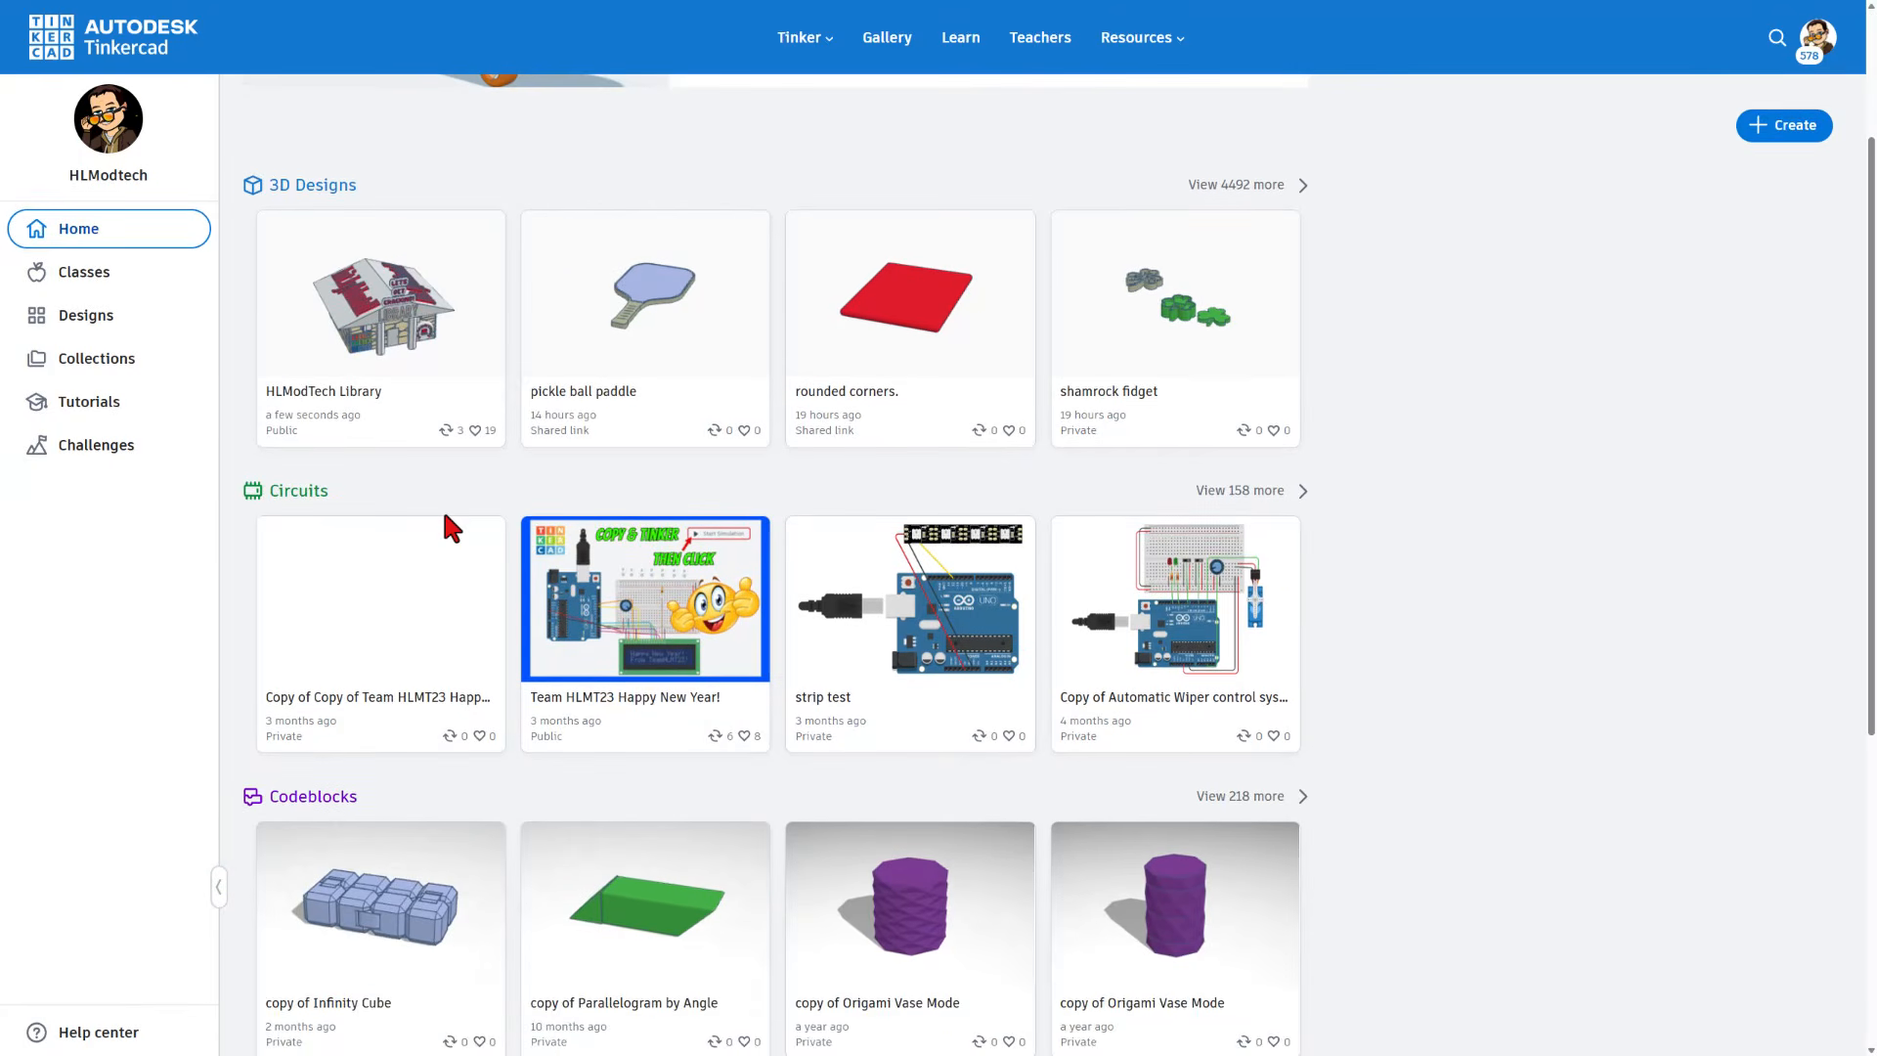
scroll(446, 518, "up", 2)
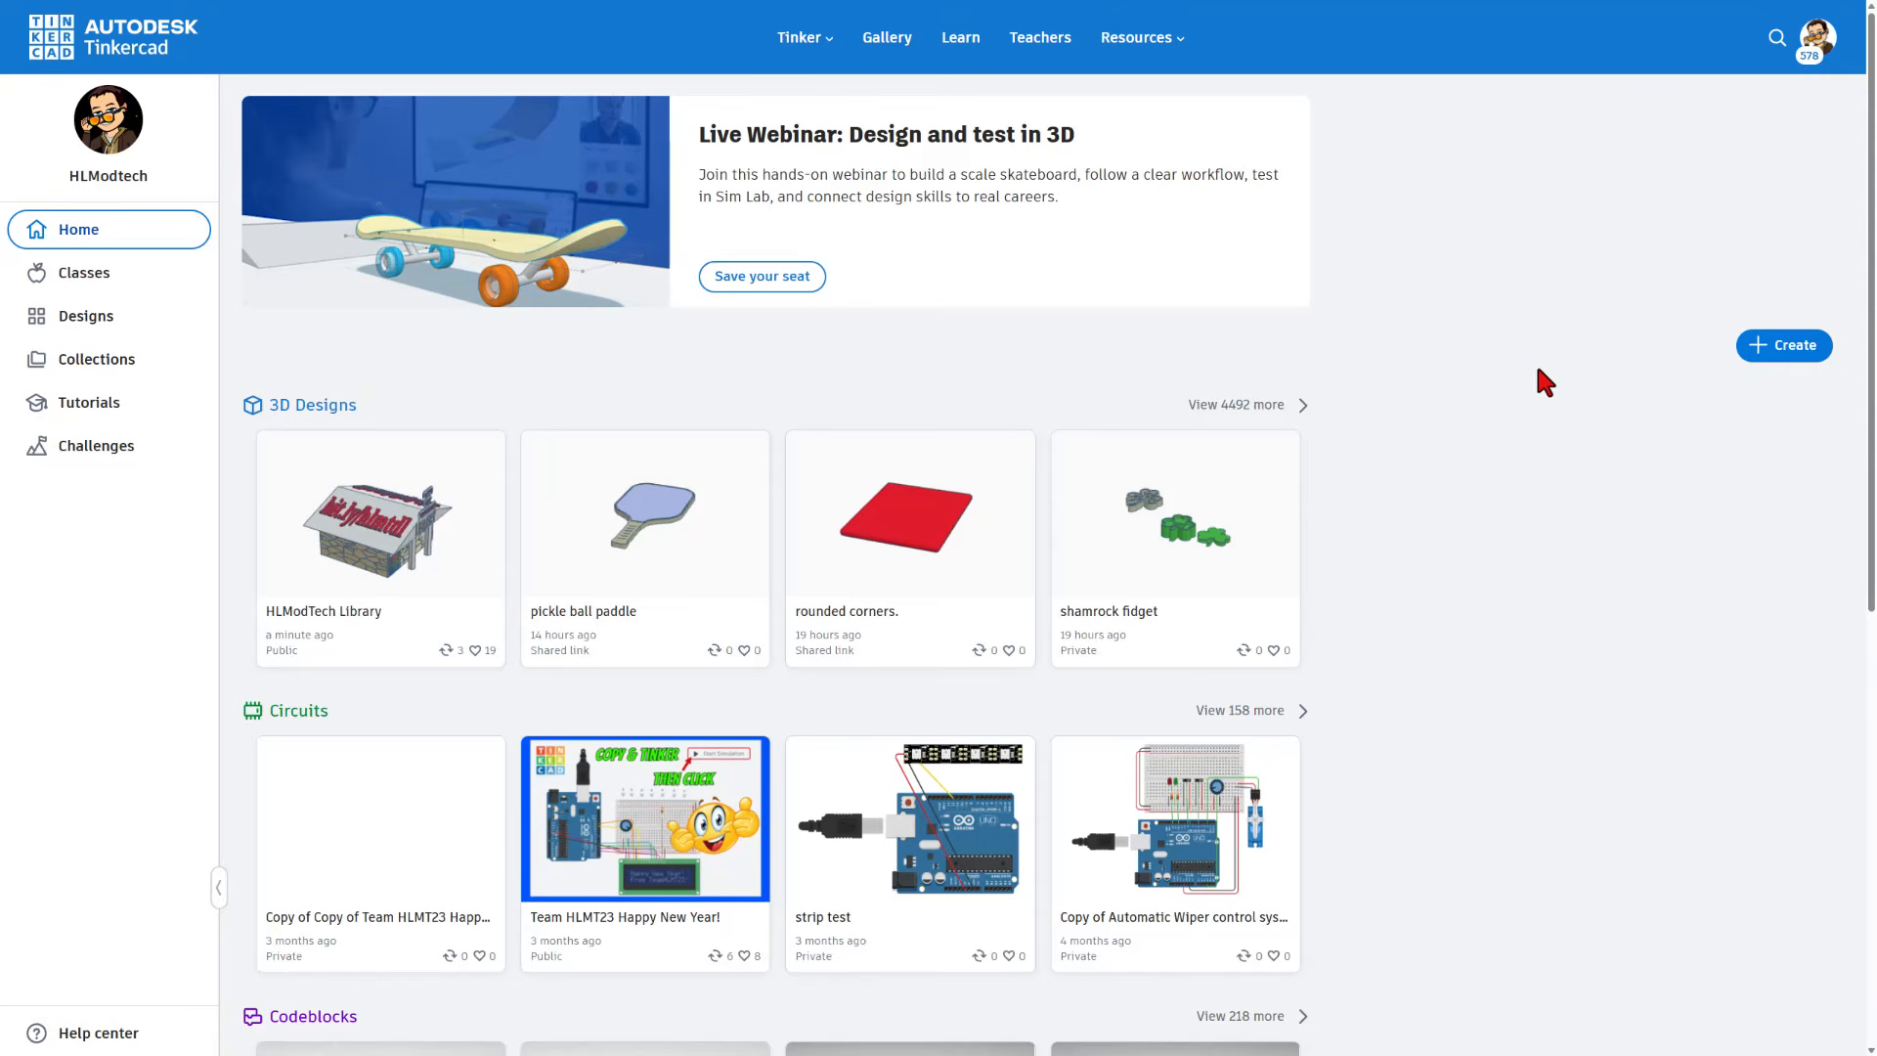
left_click(1785, 352)
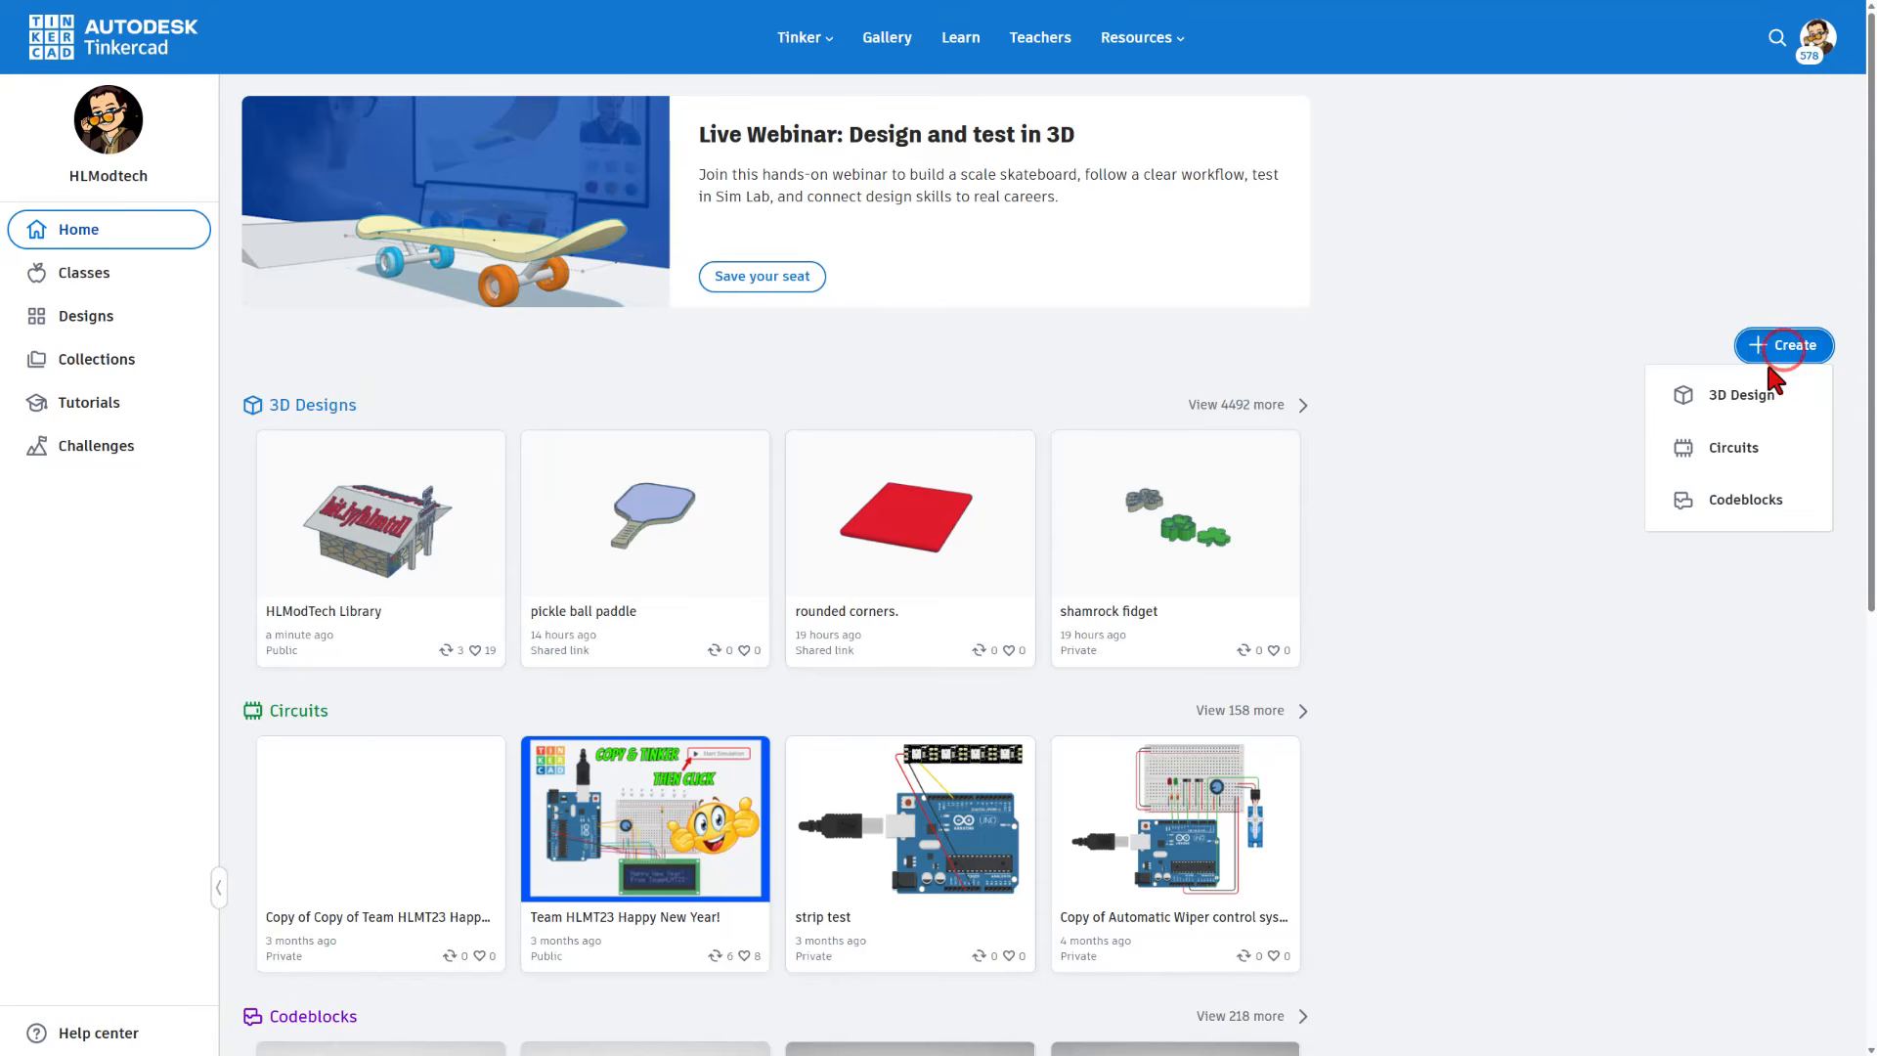
left_click(1745, 406)
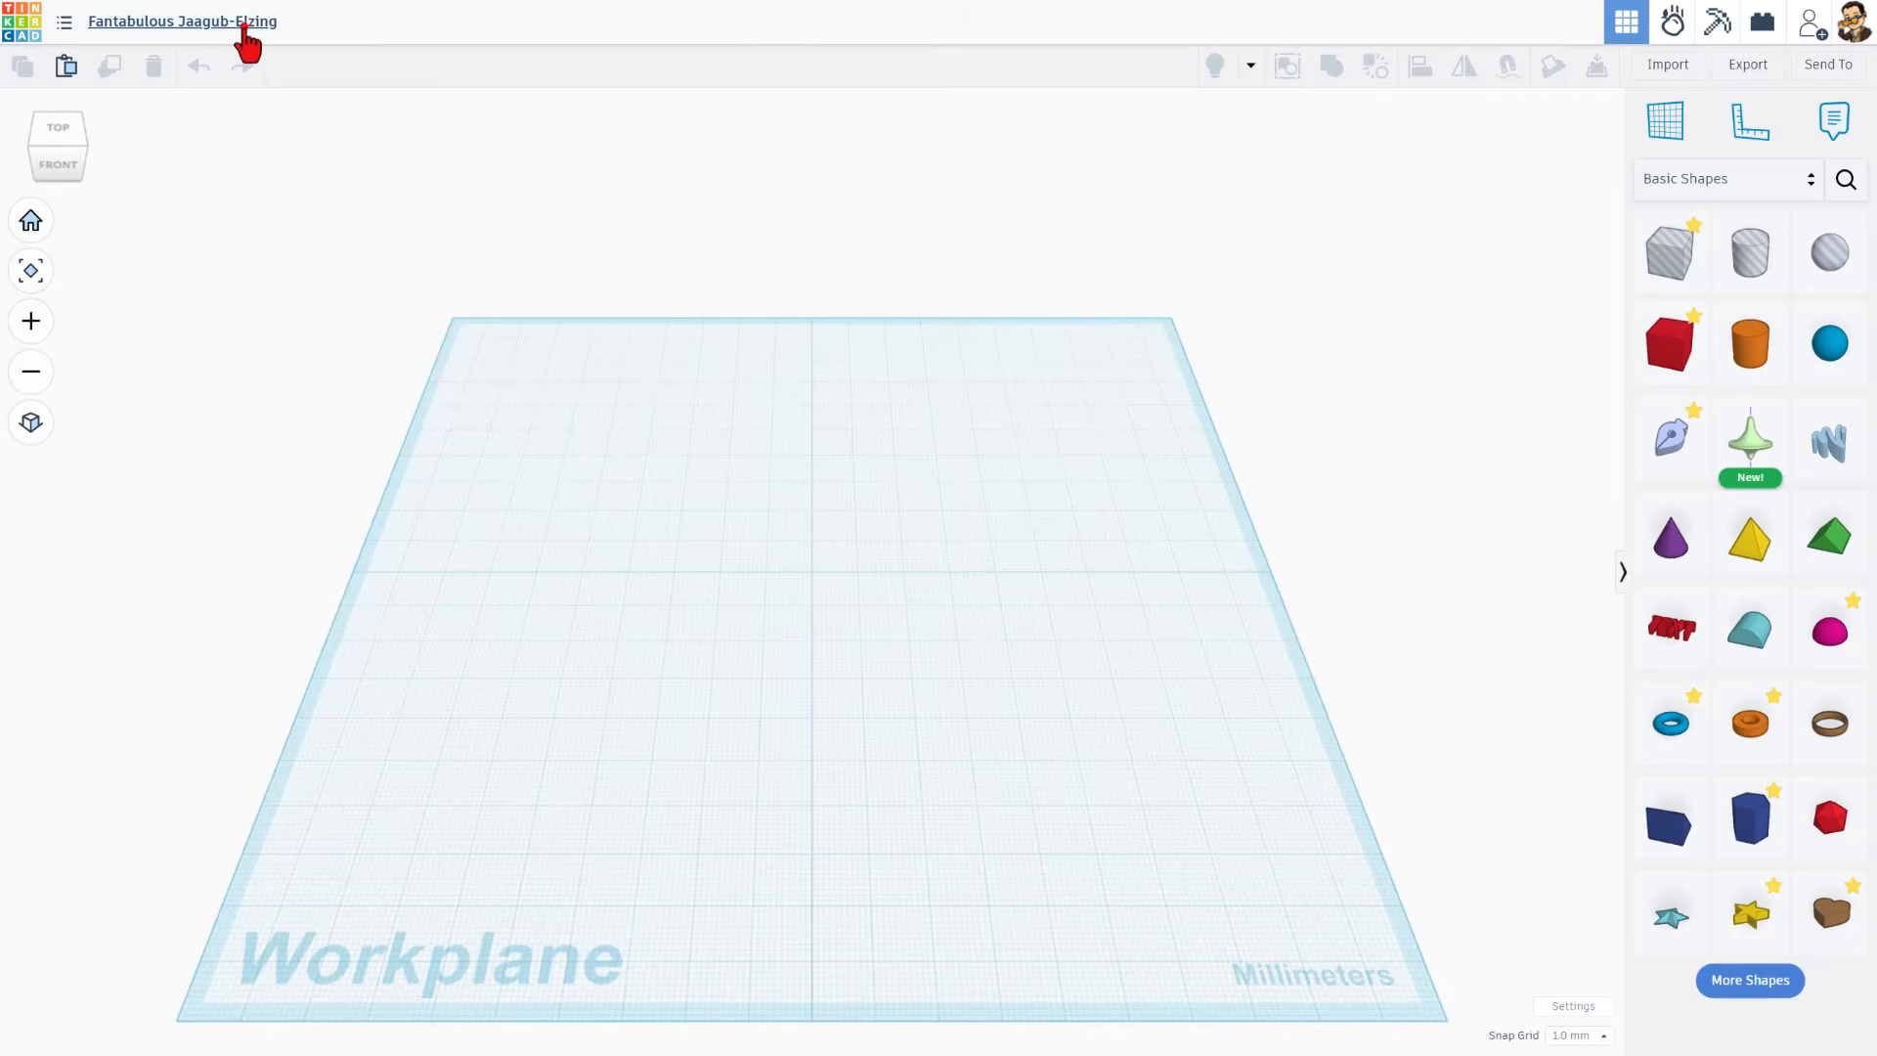
Rename the design as "sketch 101 26".
left_click(244, 26)
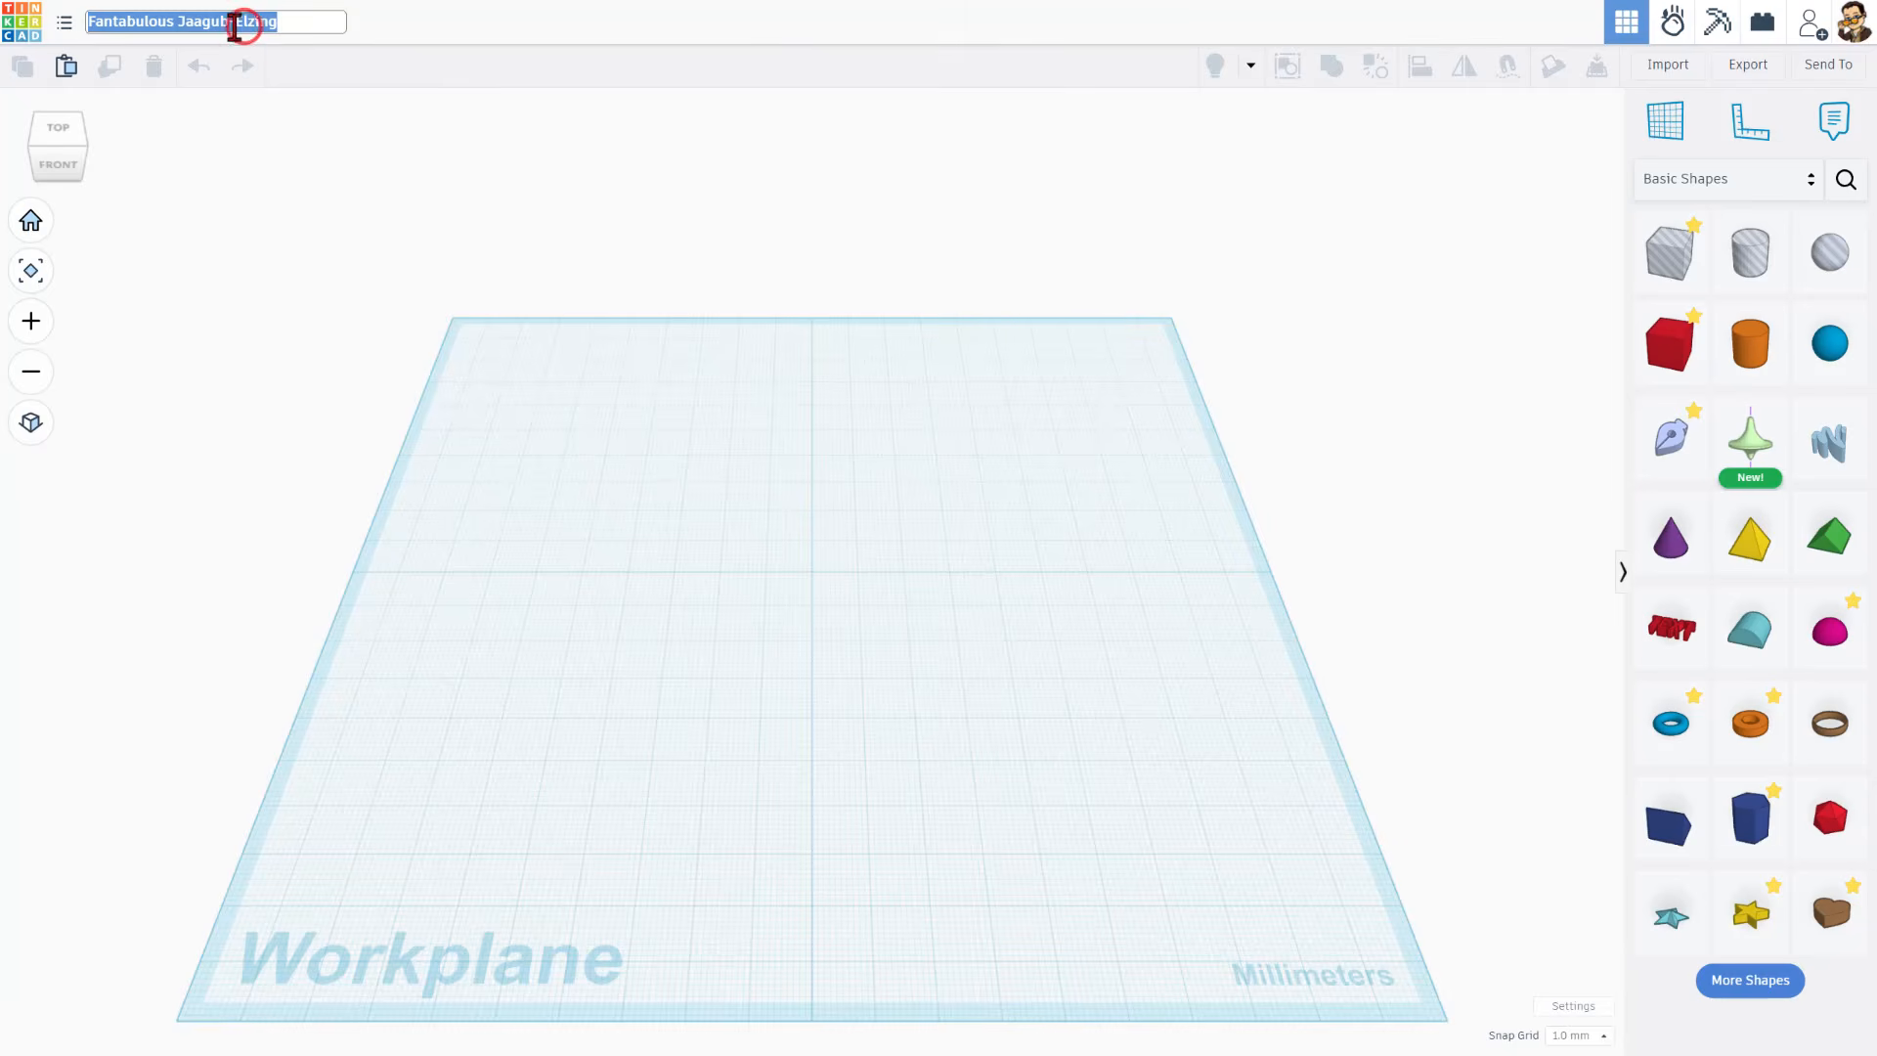
type("sketch")
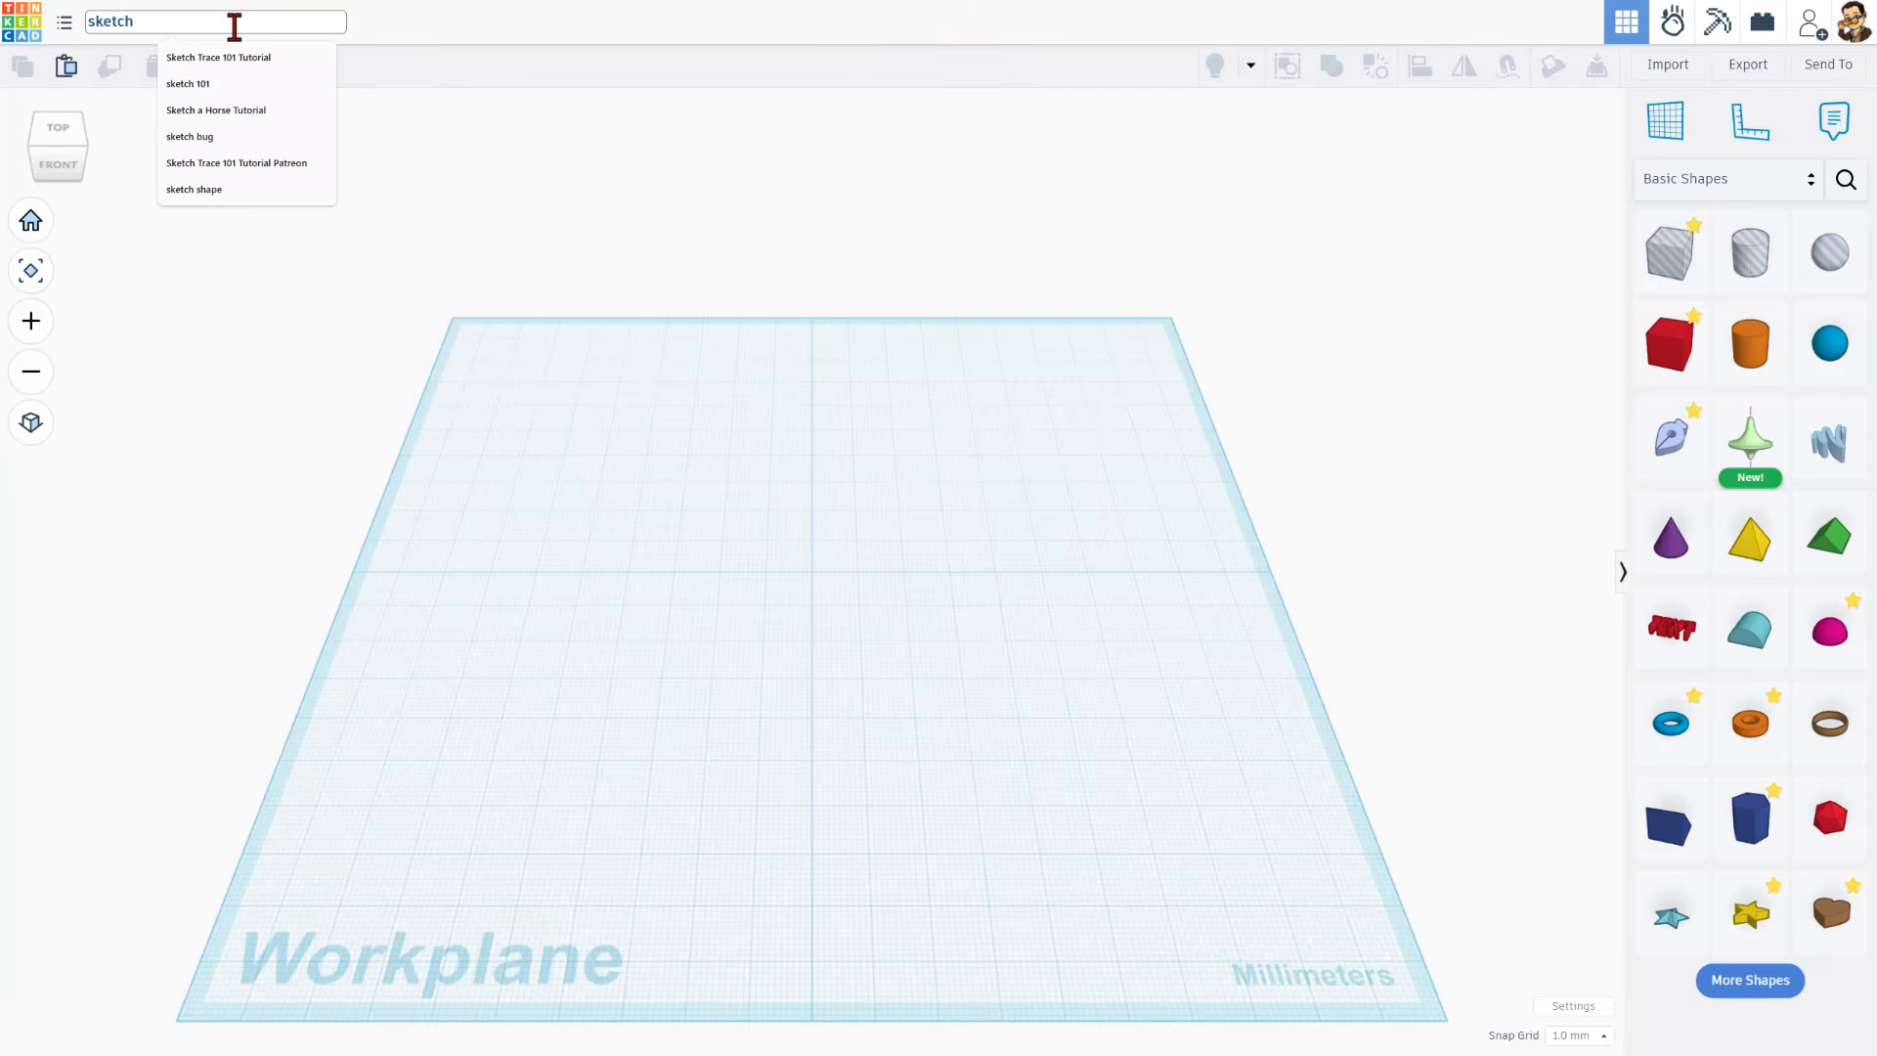
type(" 10-1")
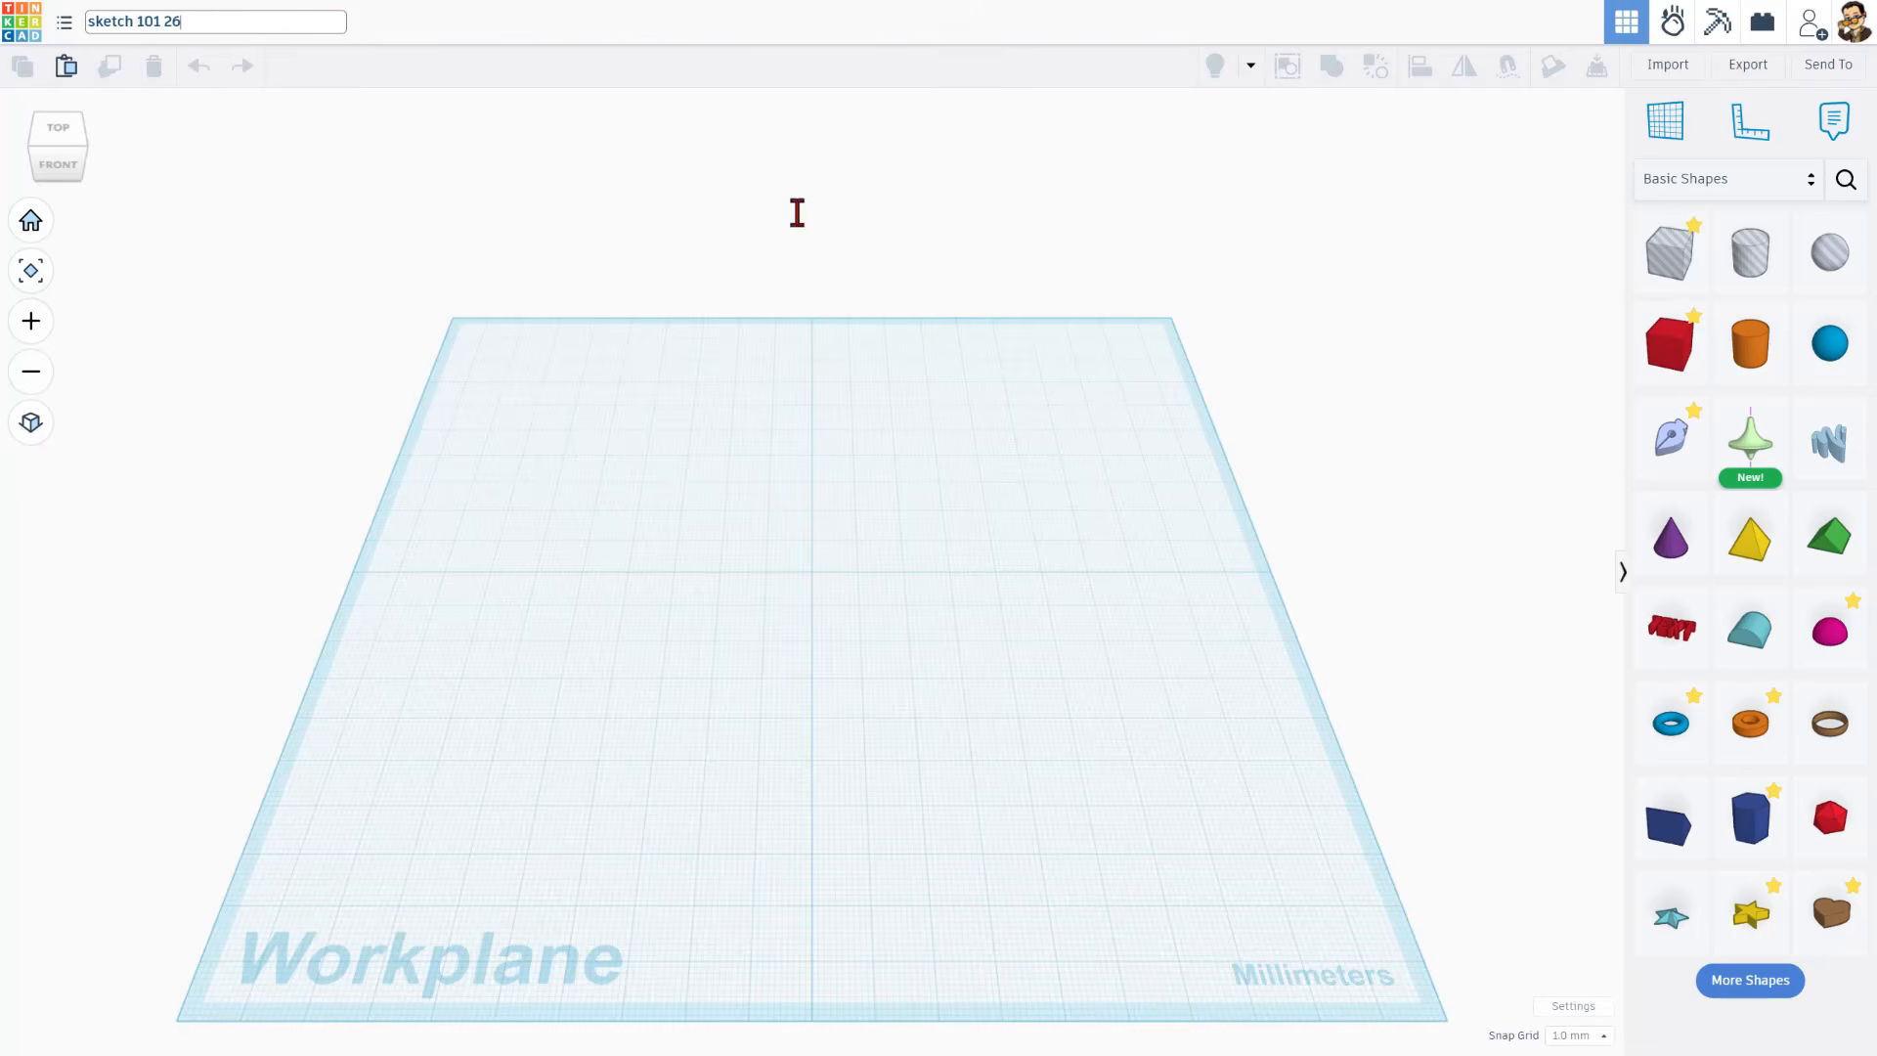
Place a red solid box on the workplane and delete it.
right_click_drag(796, 212, 860, 225)
mouse_move(1114, 614)
right_mouse_down()
mouse_move(1164, 616)
mouse_move(1113, 621)
right_mouse_up()
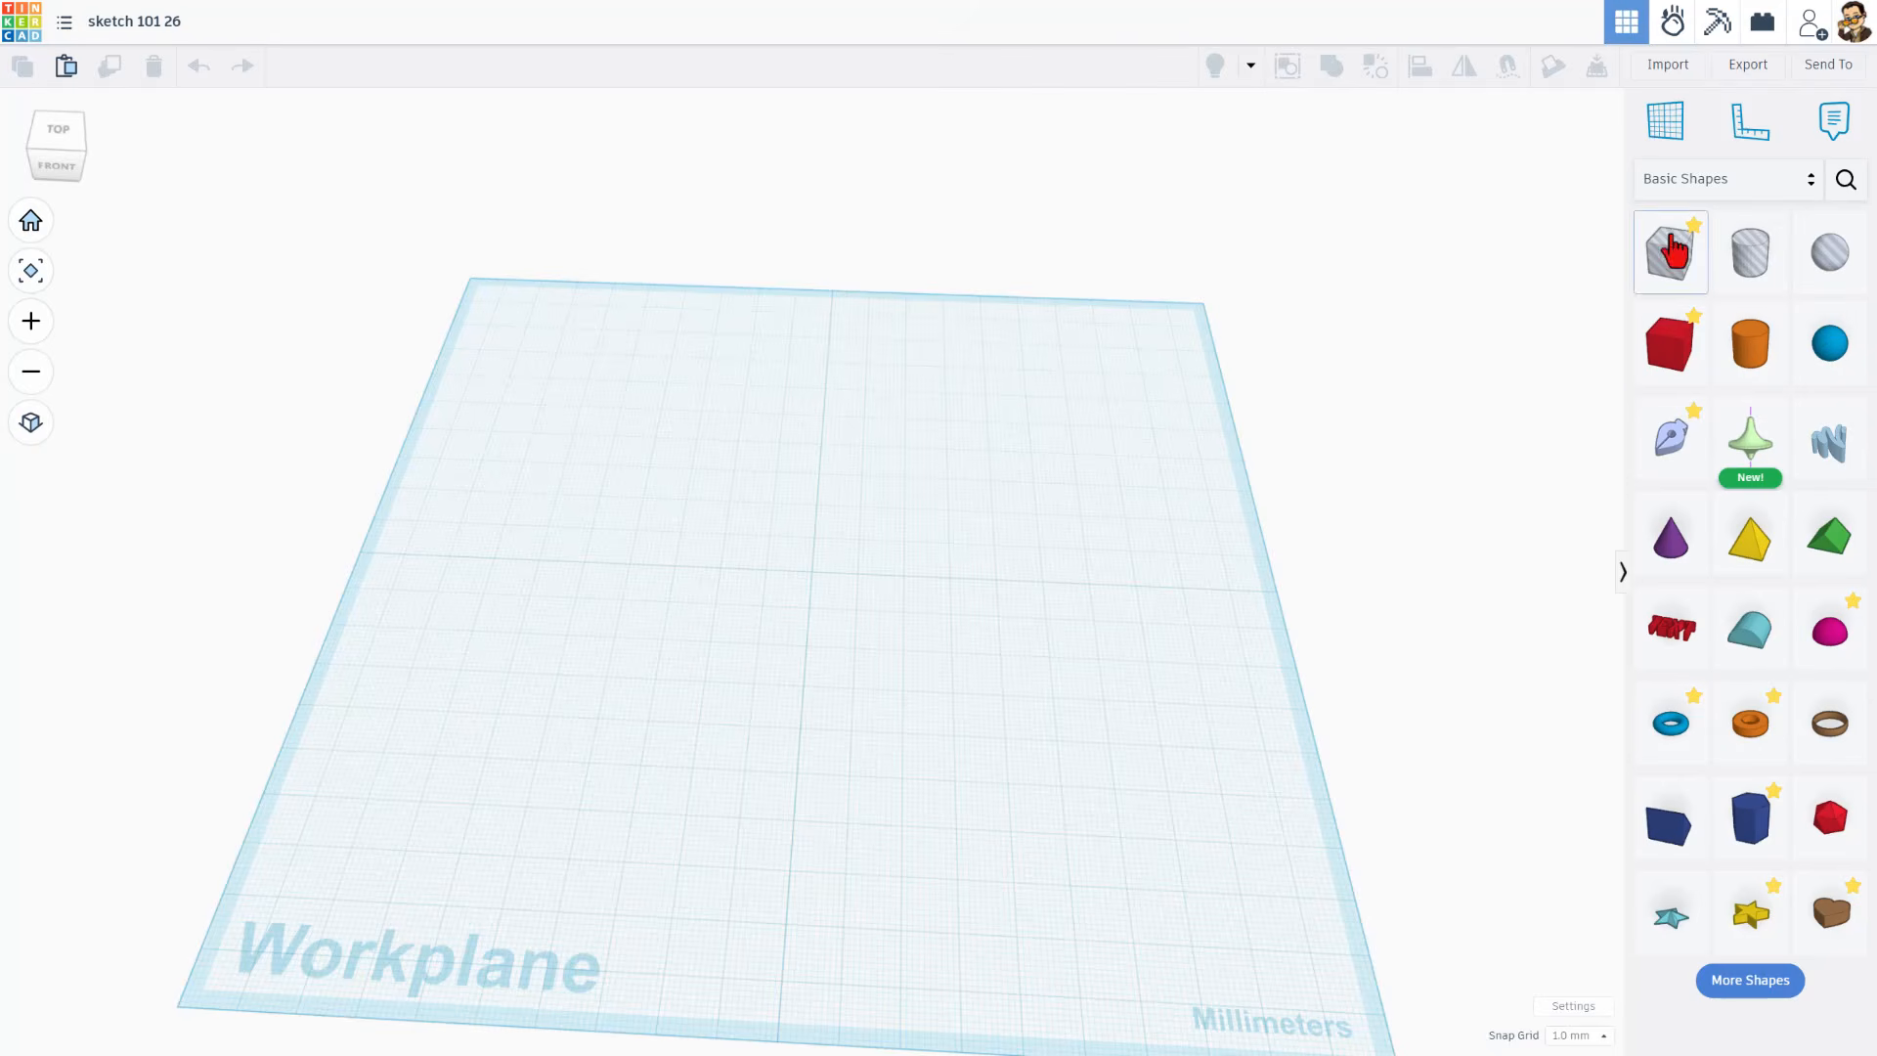
left_click(1665, 377)
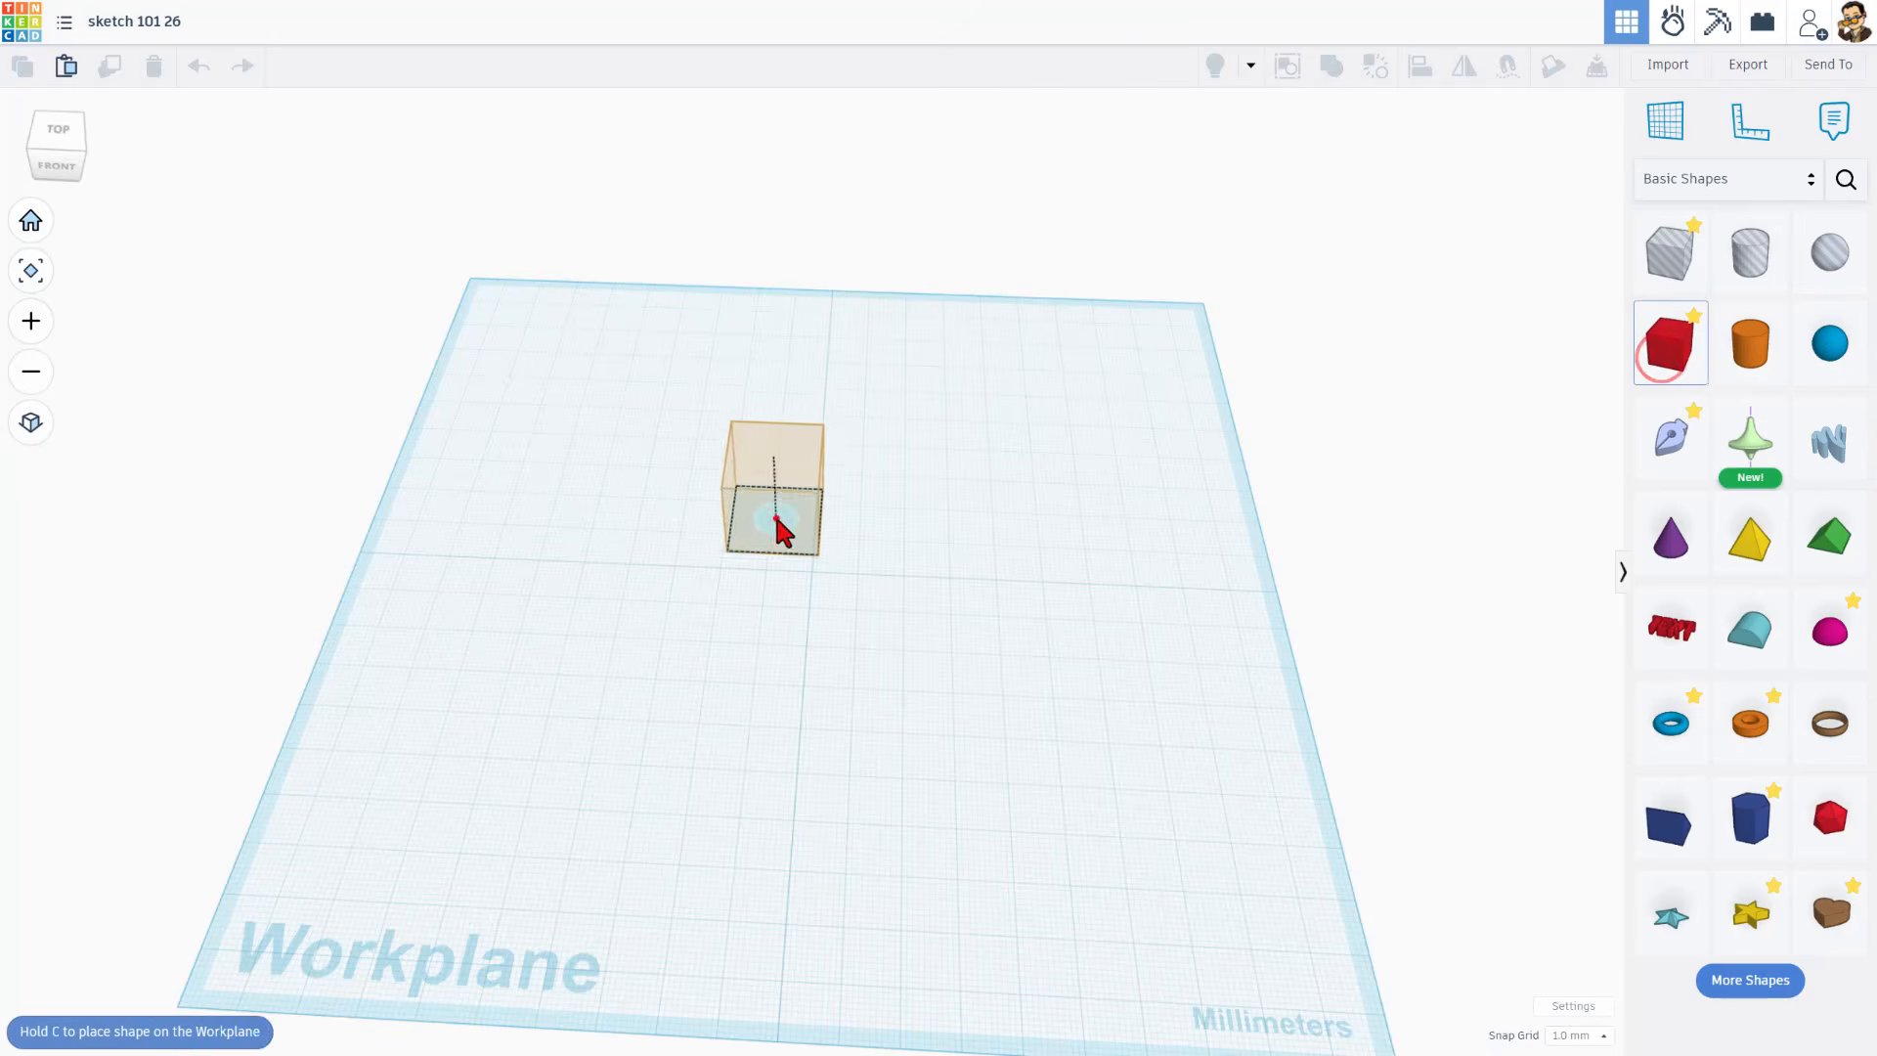
left_click(780, 528)
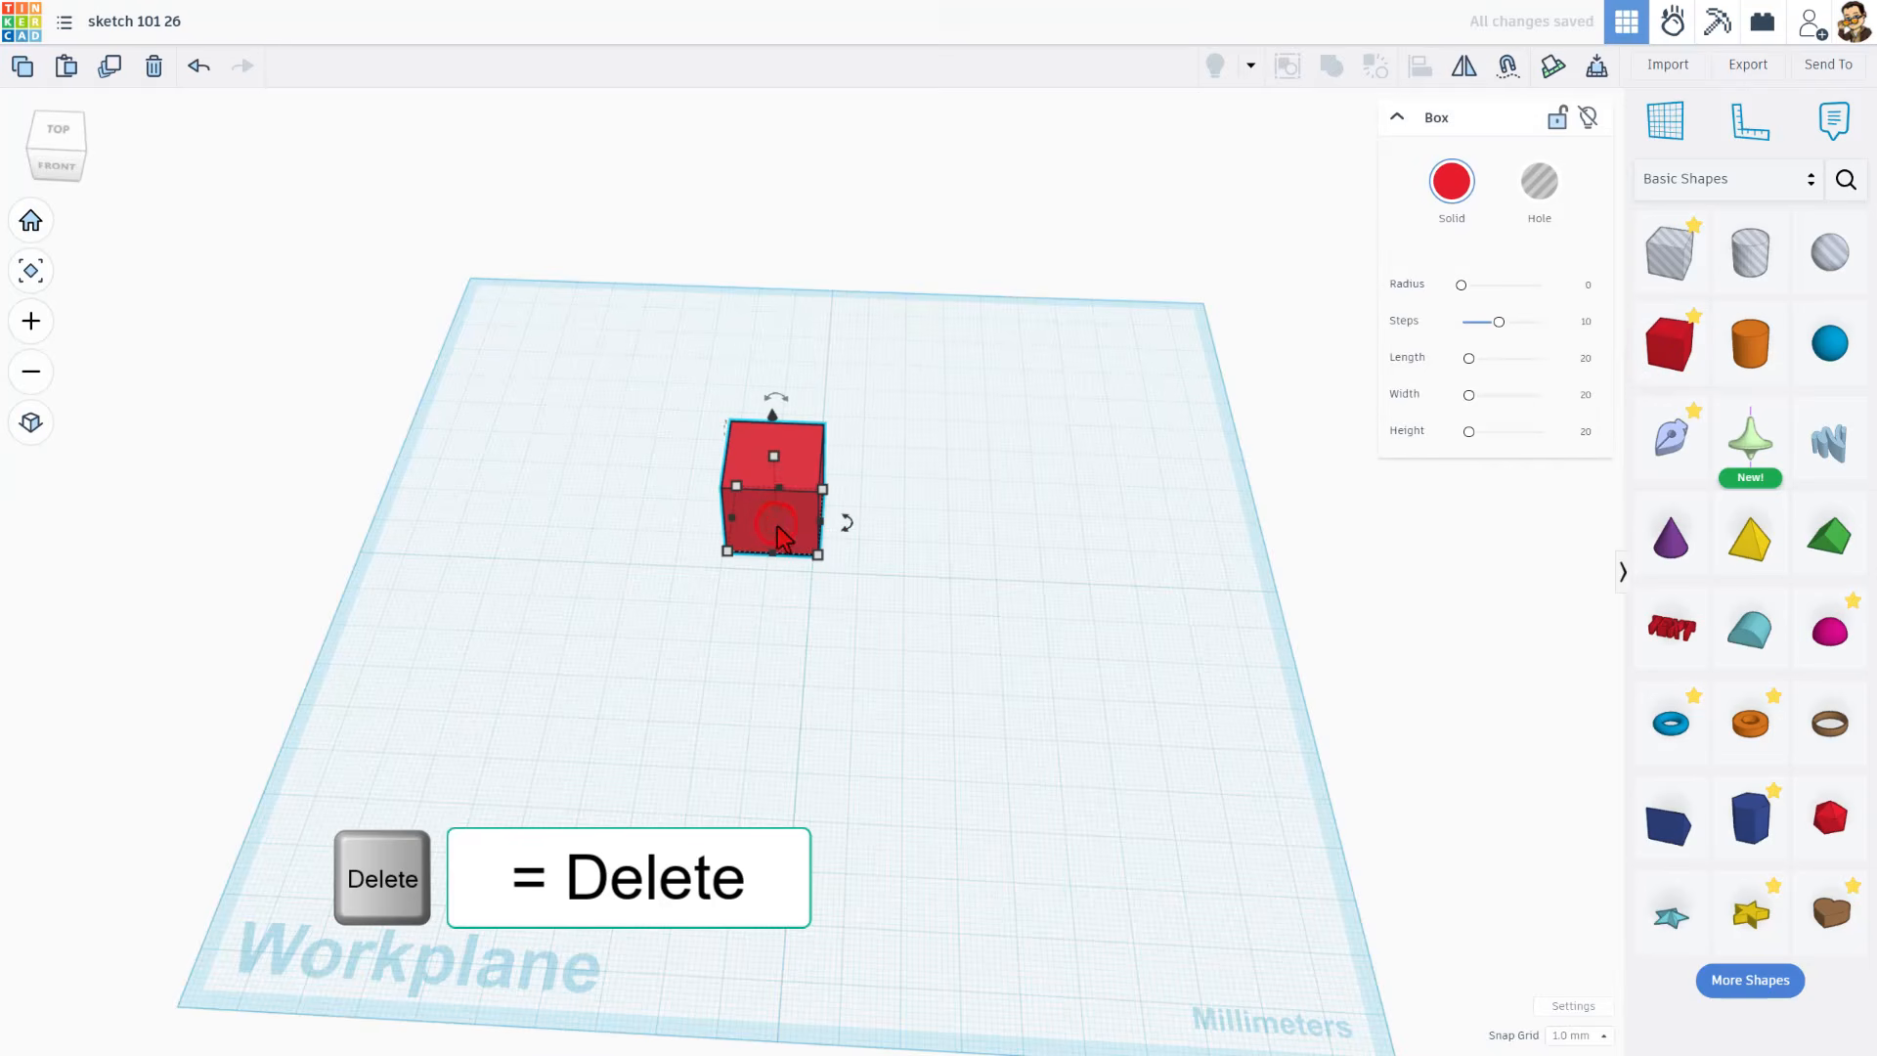
key("Delete")
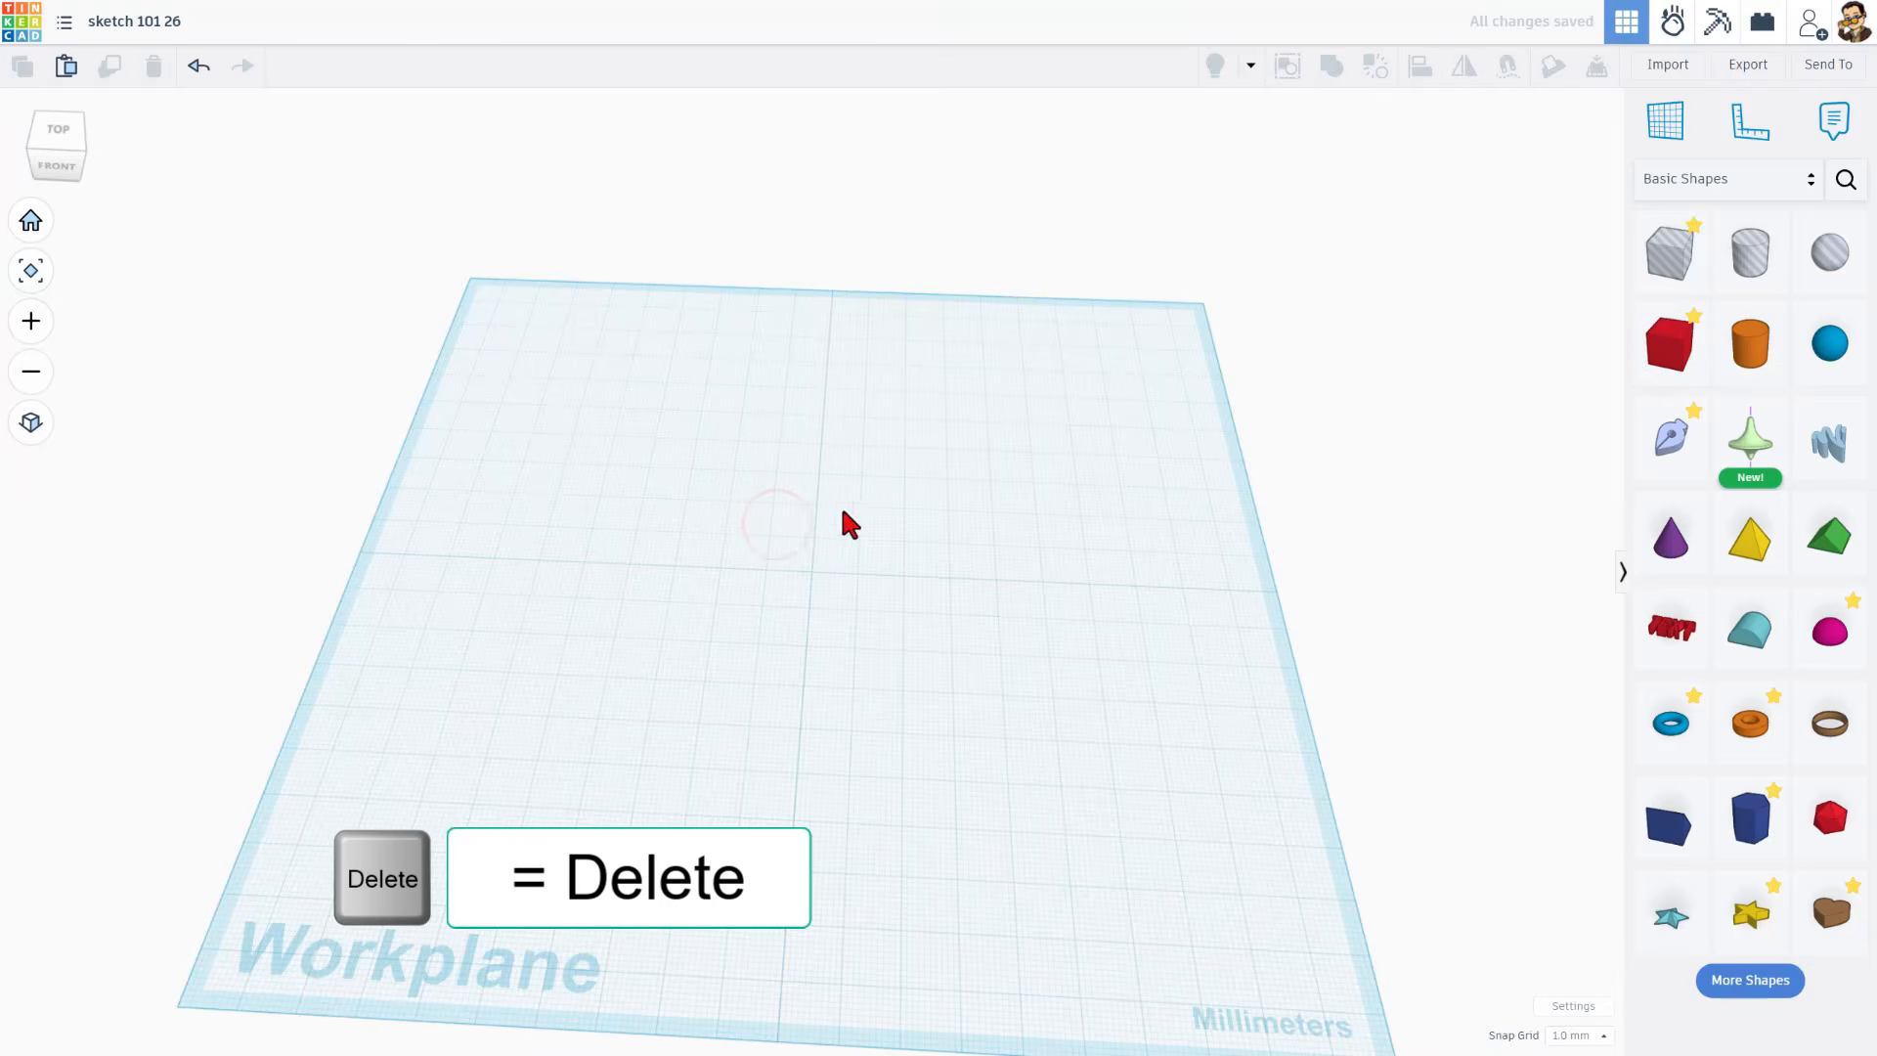
Place a Sketch shape near the middle of the workplane to open the sketch editor.
left_click(1669, 438)
scroll(825, 614, "up", 2)
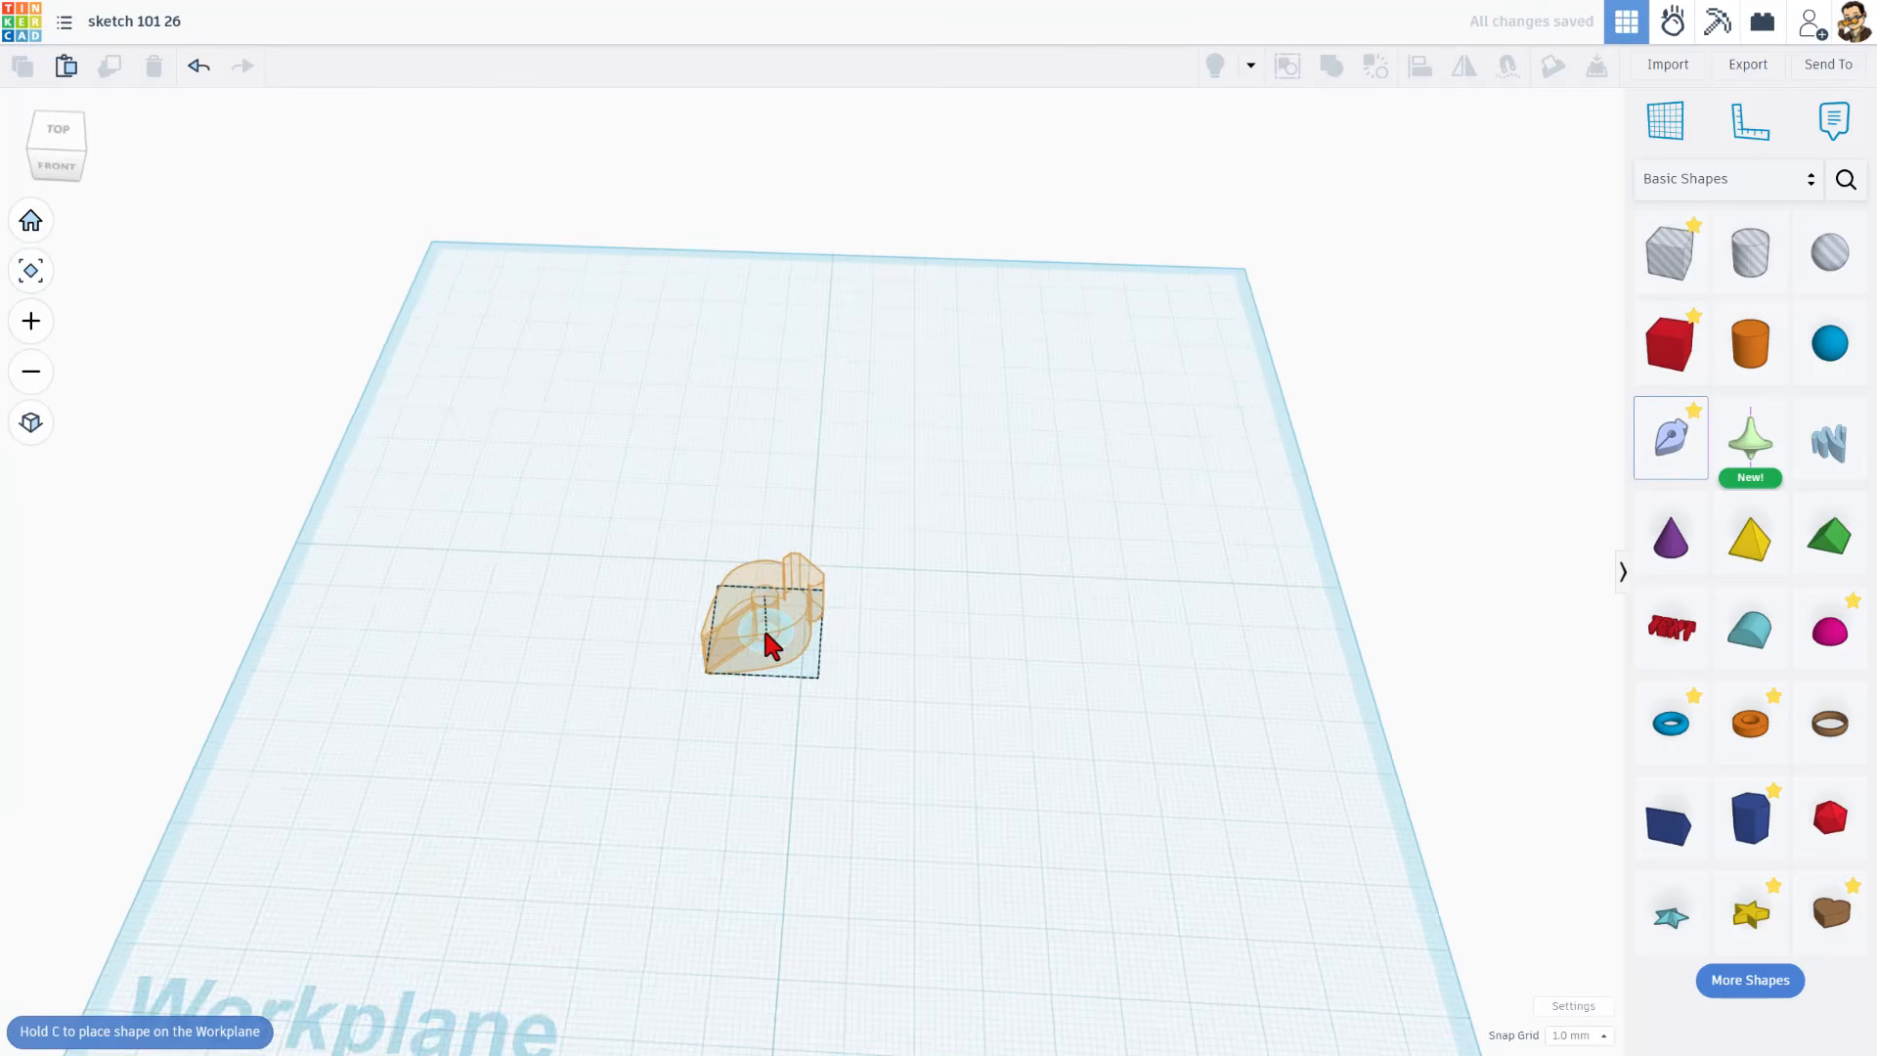
scroll(772, 621, "up", 3)
scroll(812, 528, "up", 1)
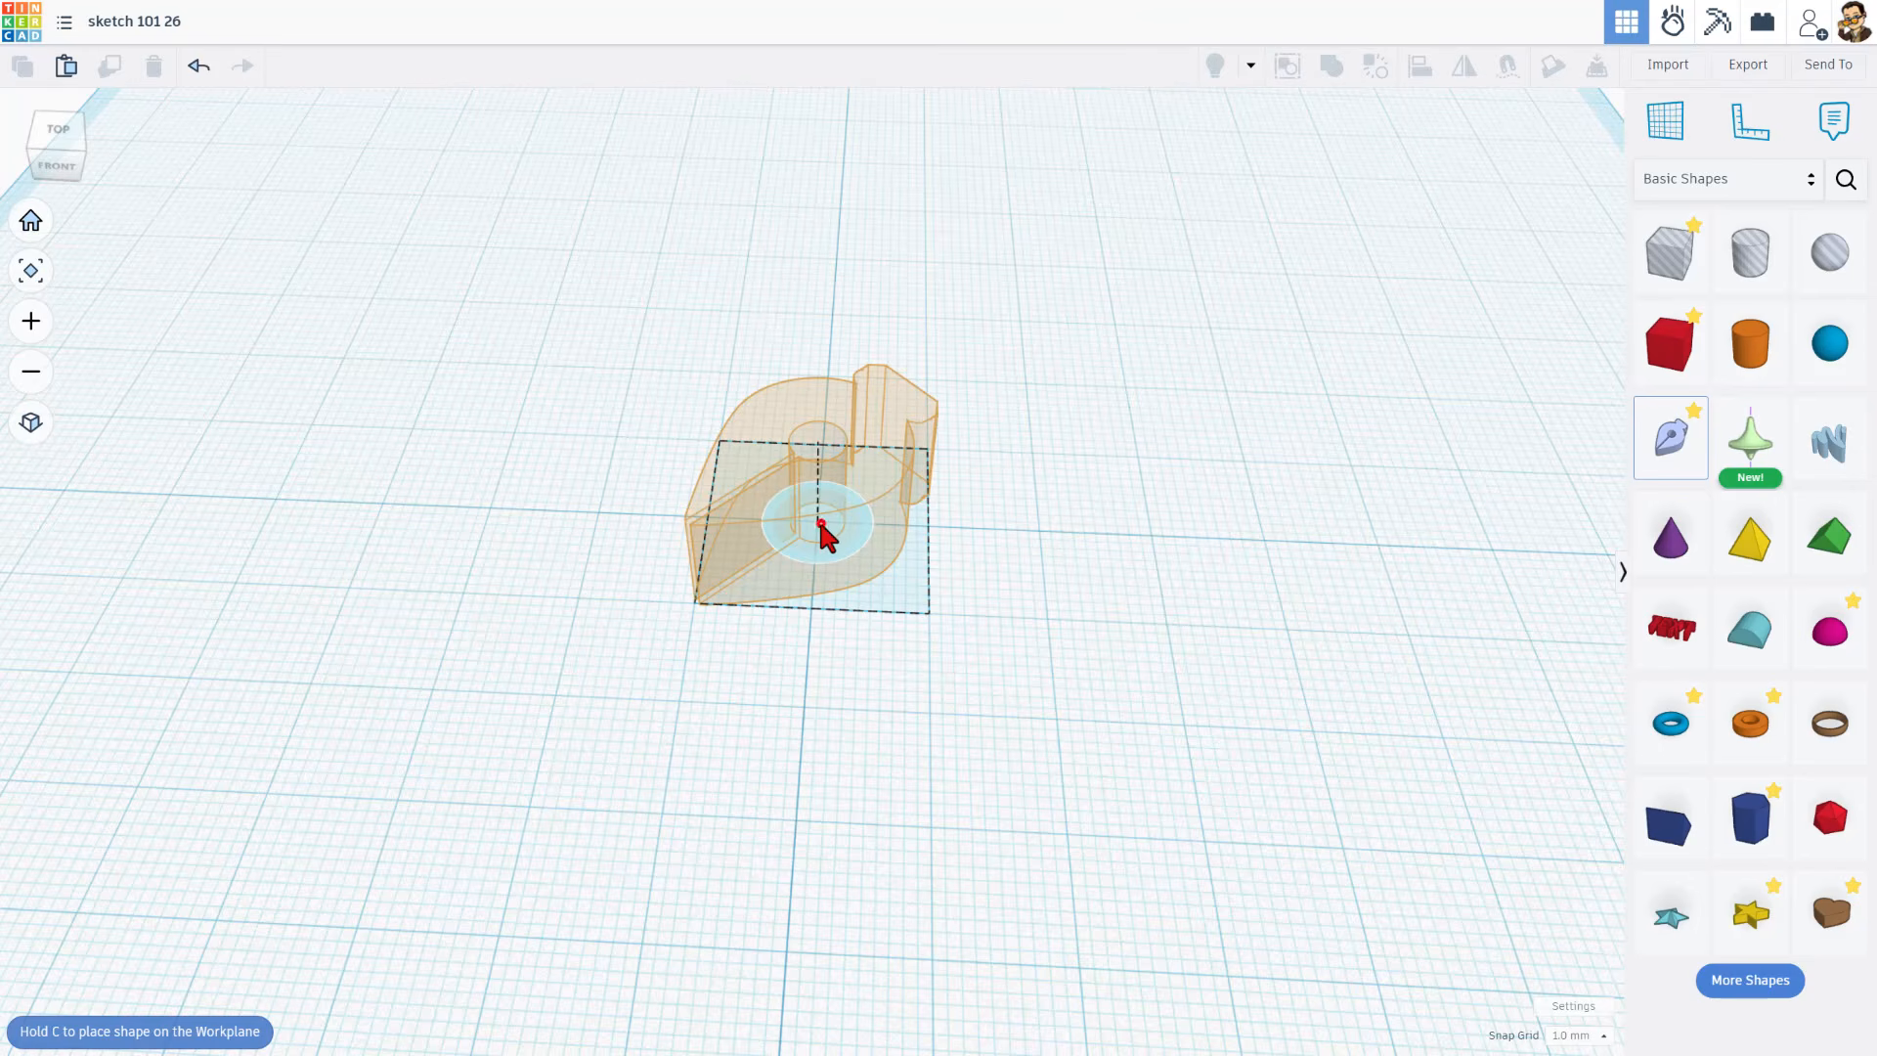
left_click(820, 524)
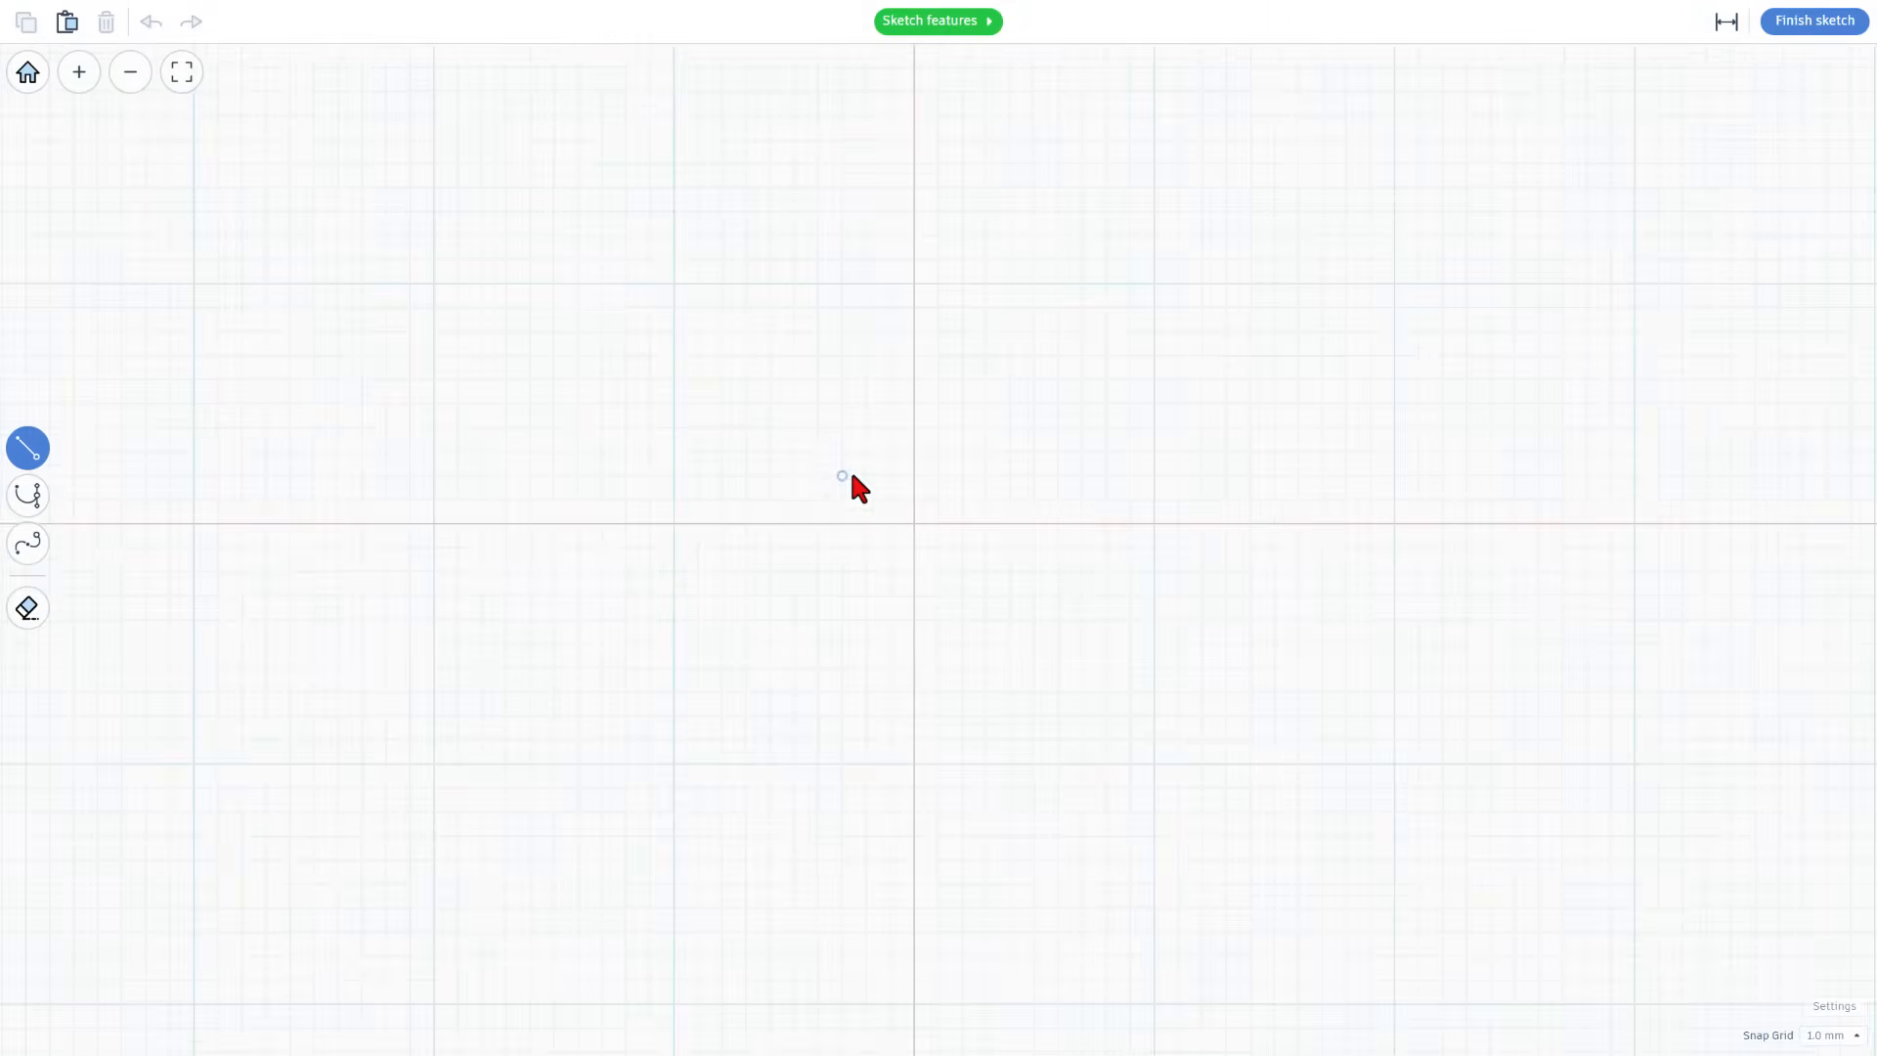
Review the sketch features guide from What's New through Smooth Curve Tool, Pen Tool, Path Strokes, Edit Tool, Actions and Add Points, and close it.
left_click(924, 24)
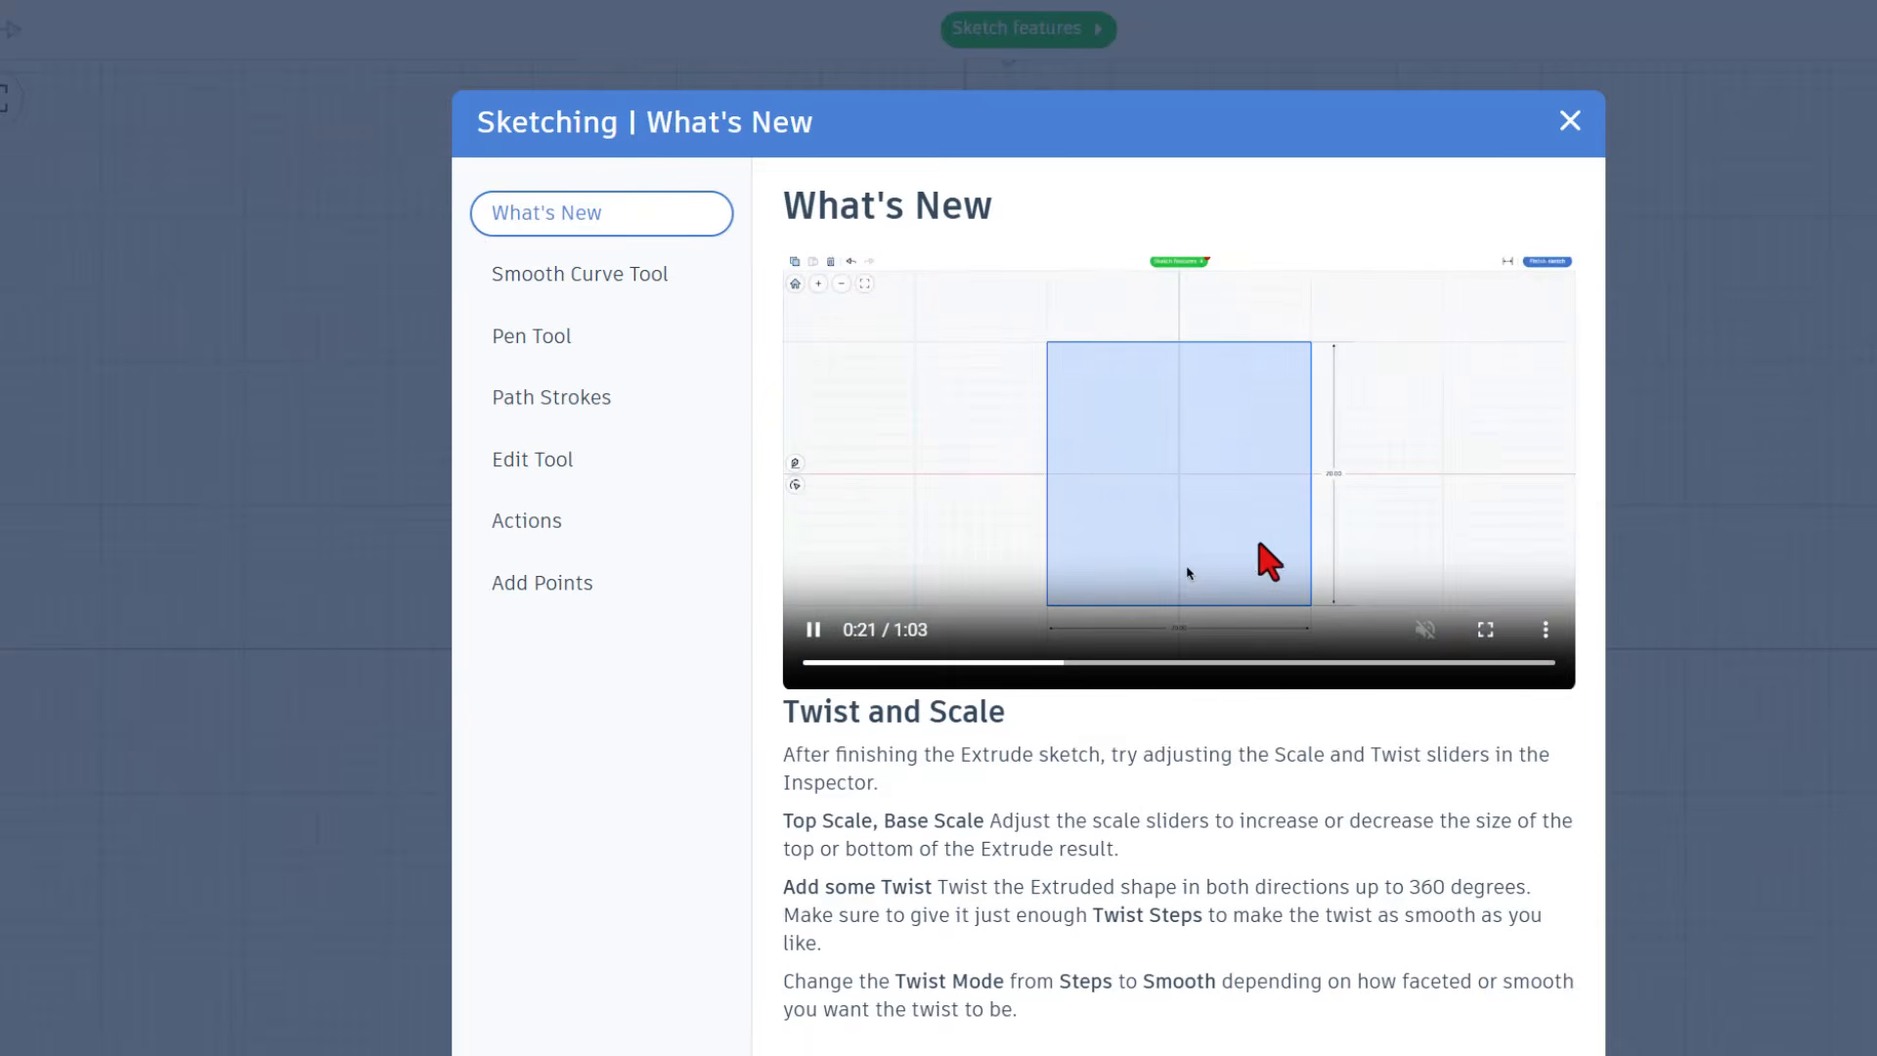
left_click(612, 275)
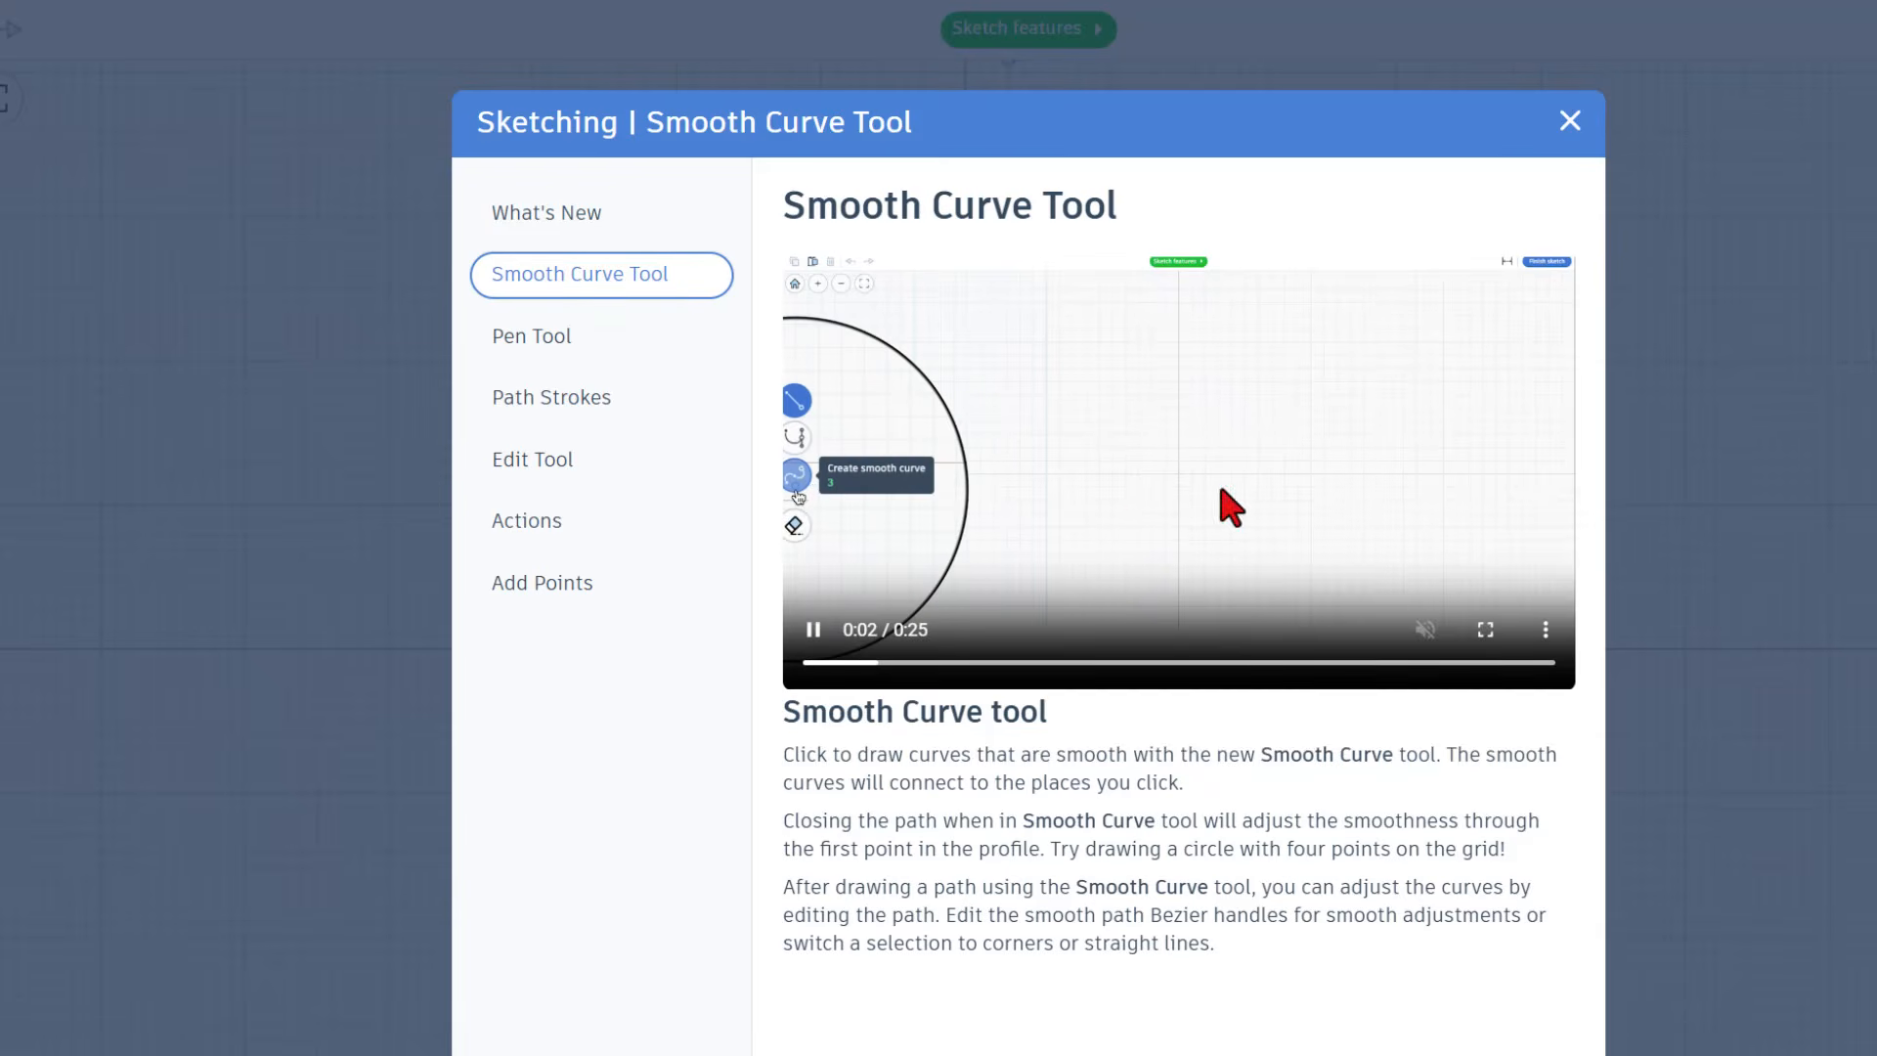
left_click(577, 343)
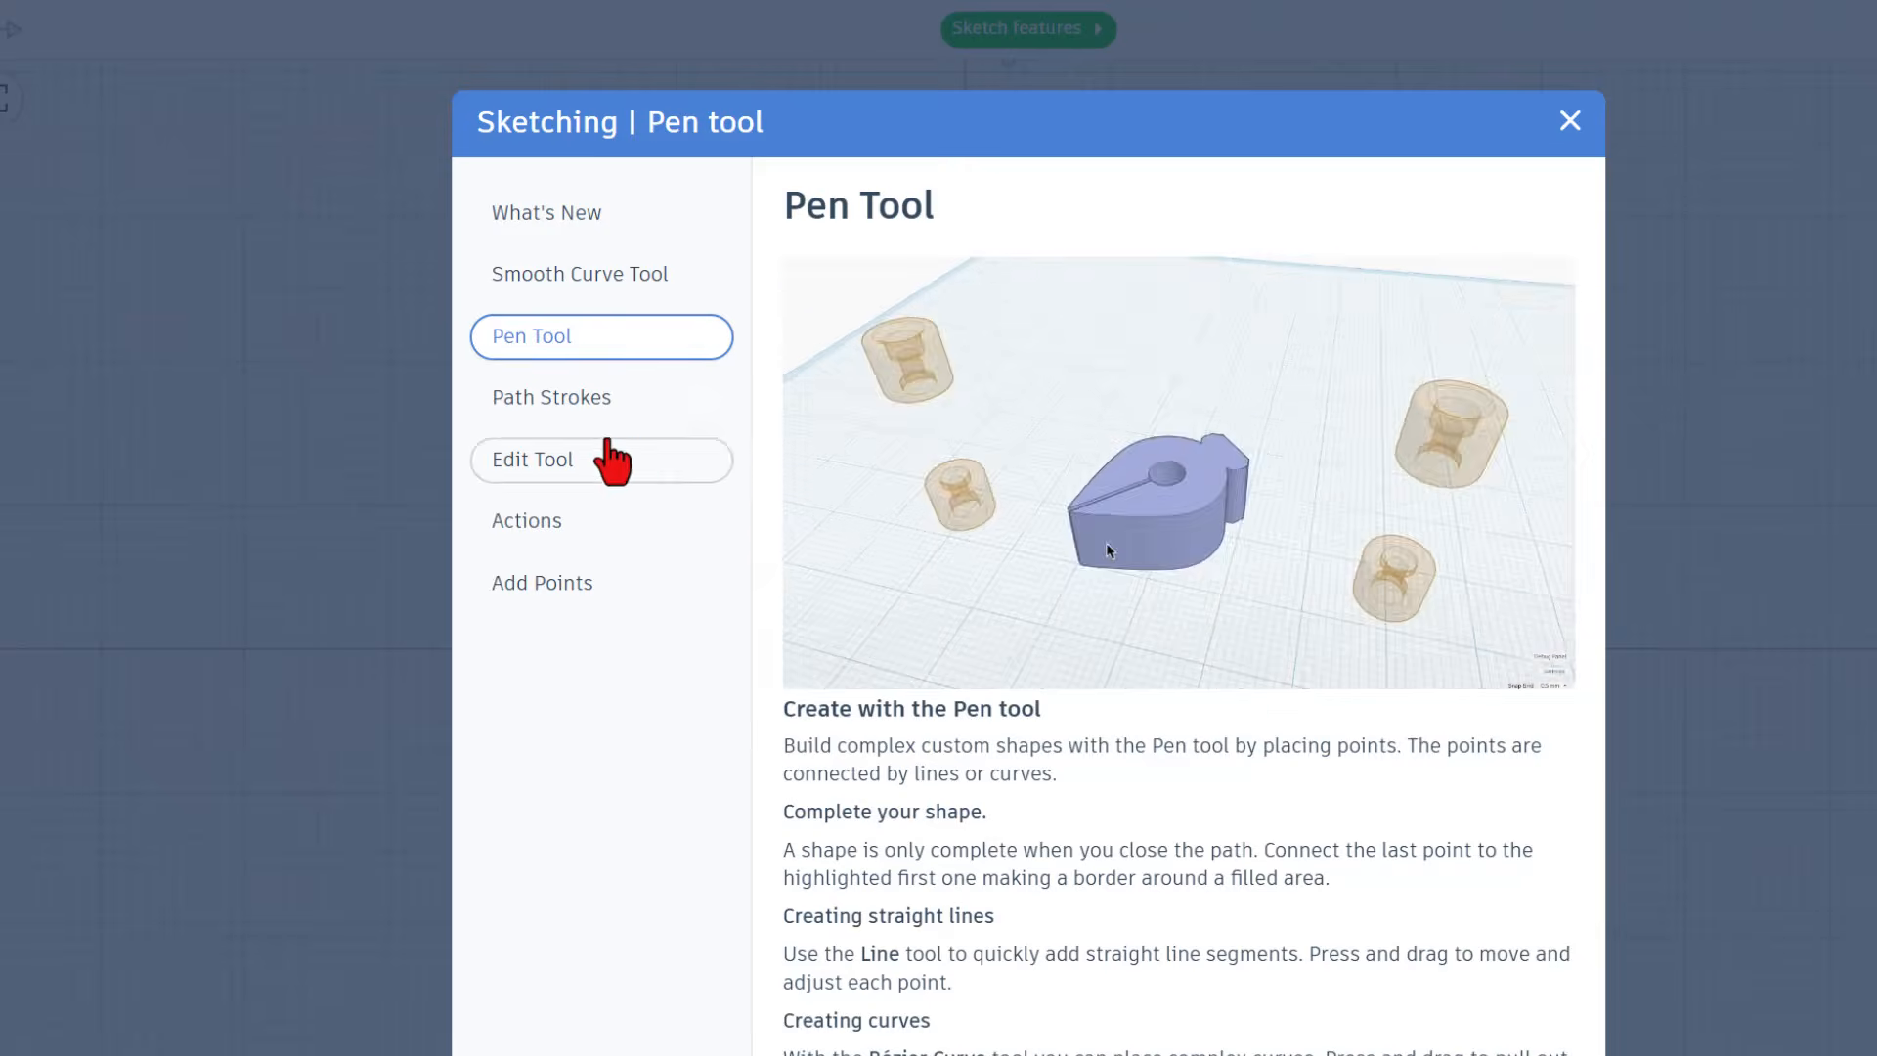
left_click(582, 405)
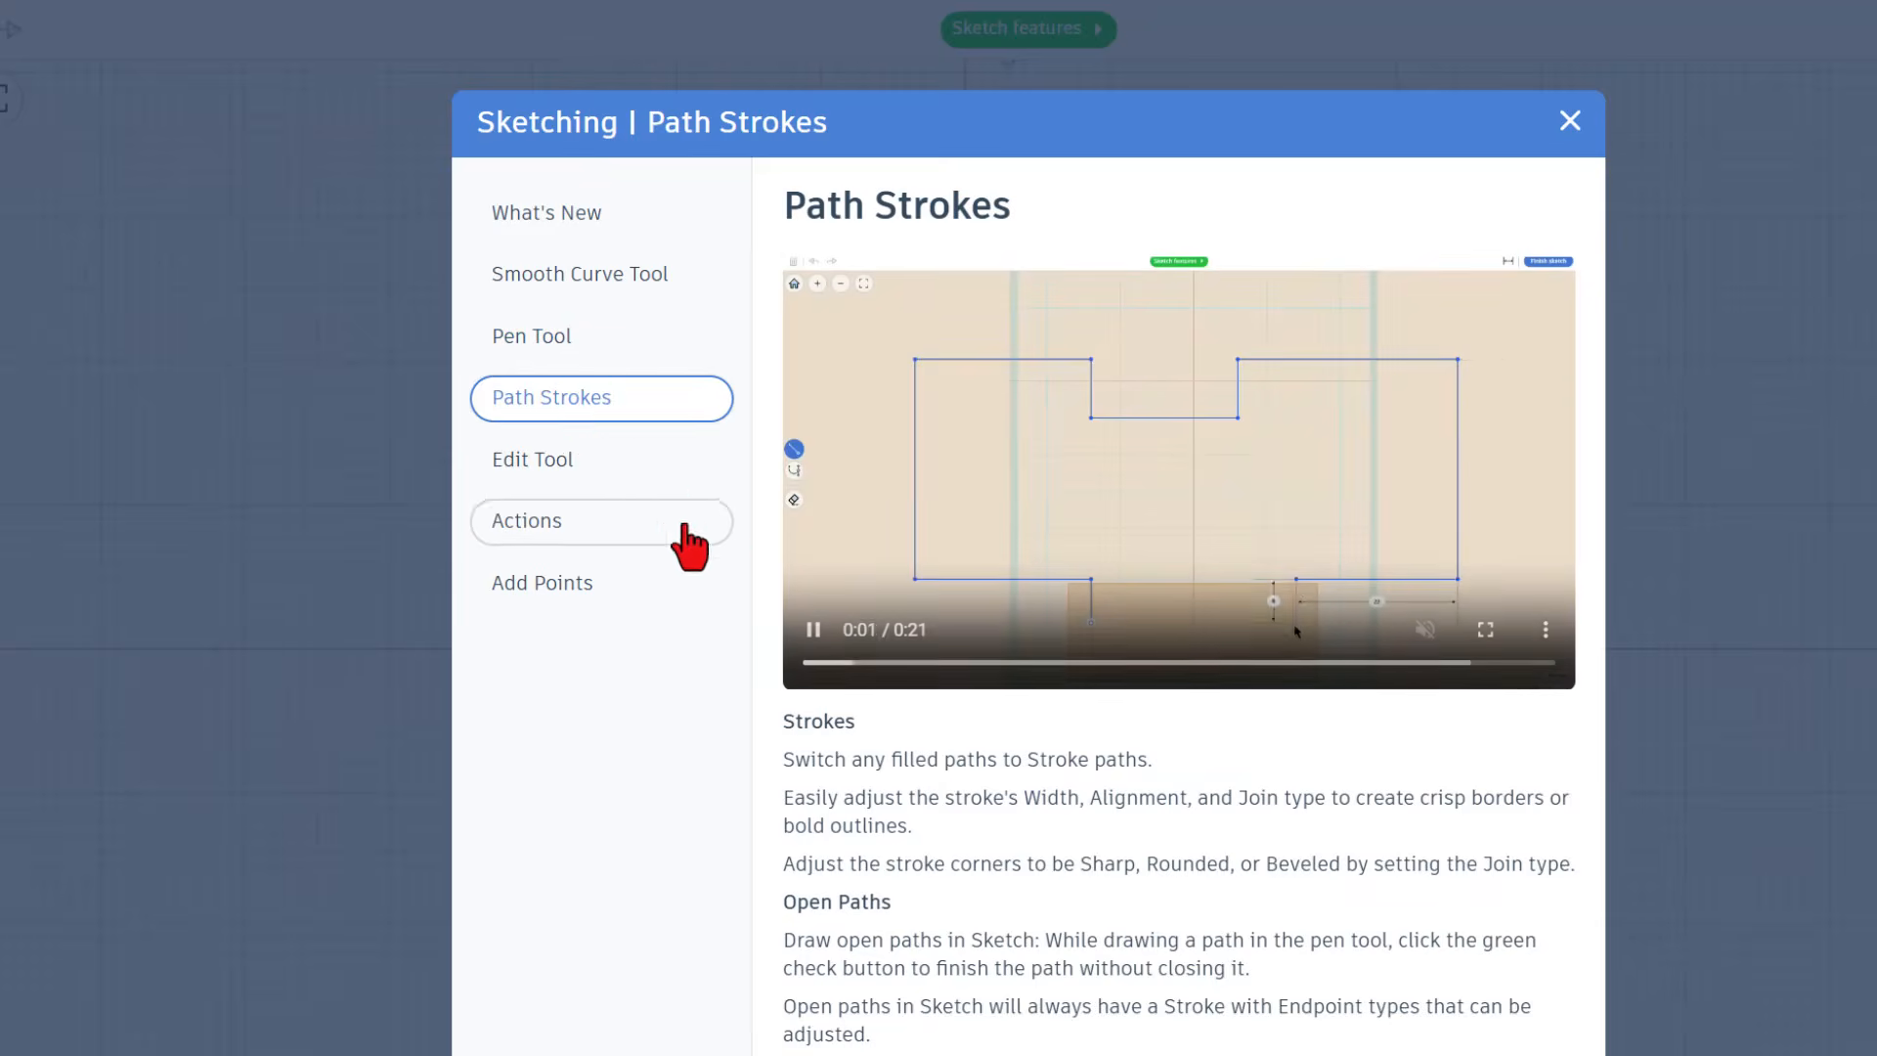
left_click(555, 460)
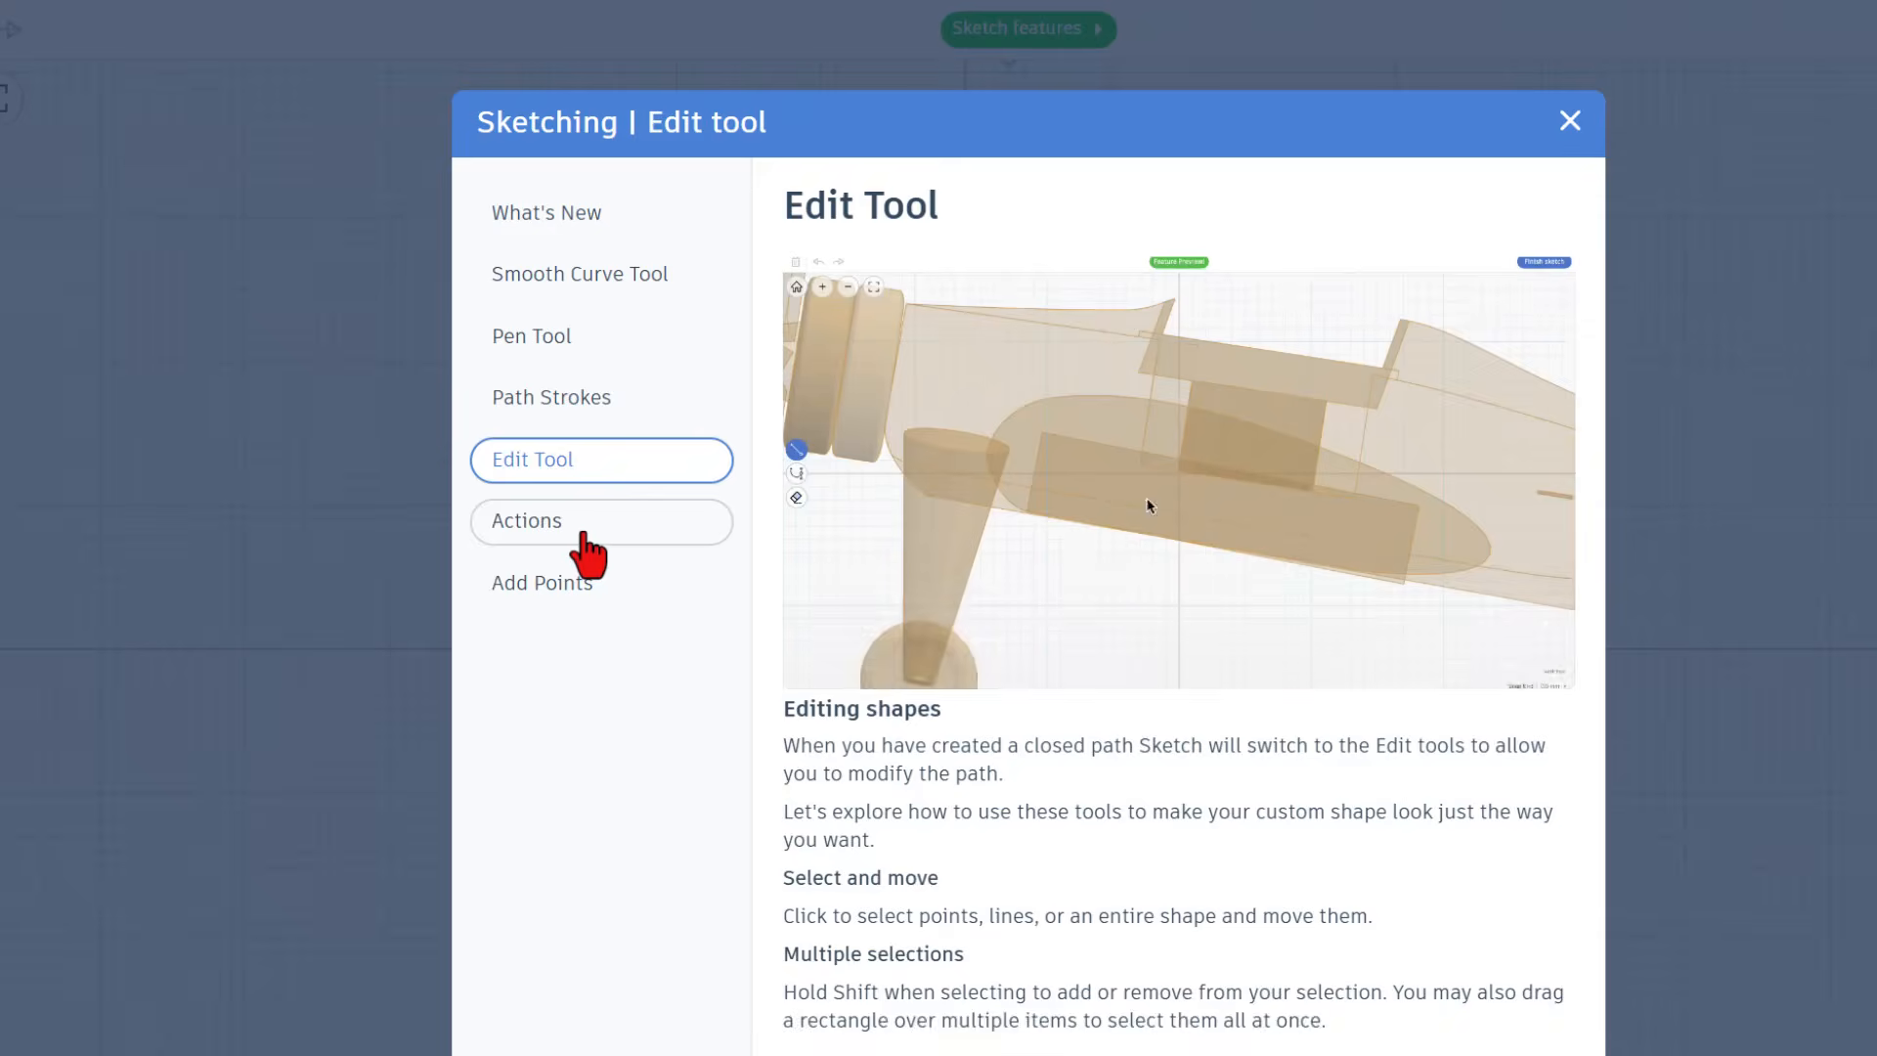
left_click(584, 528)
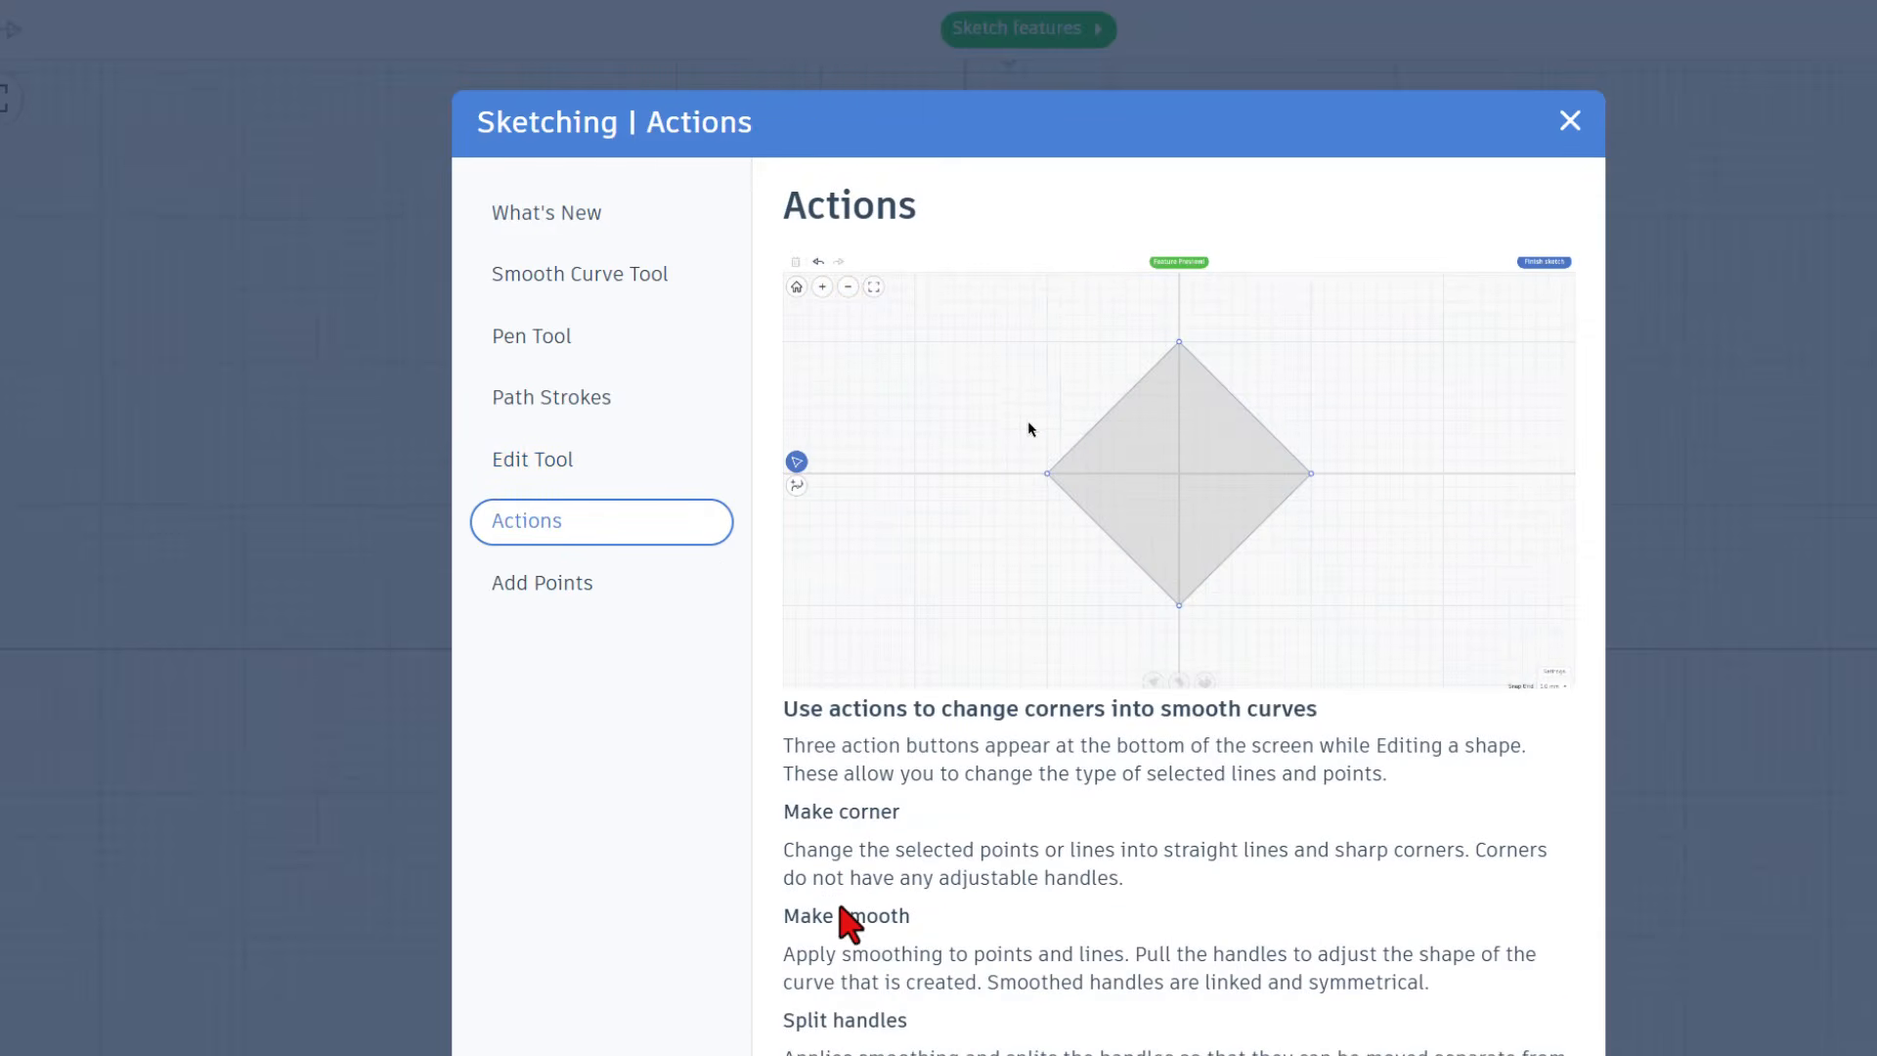
left_click(548, 586)
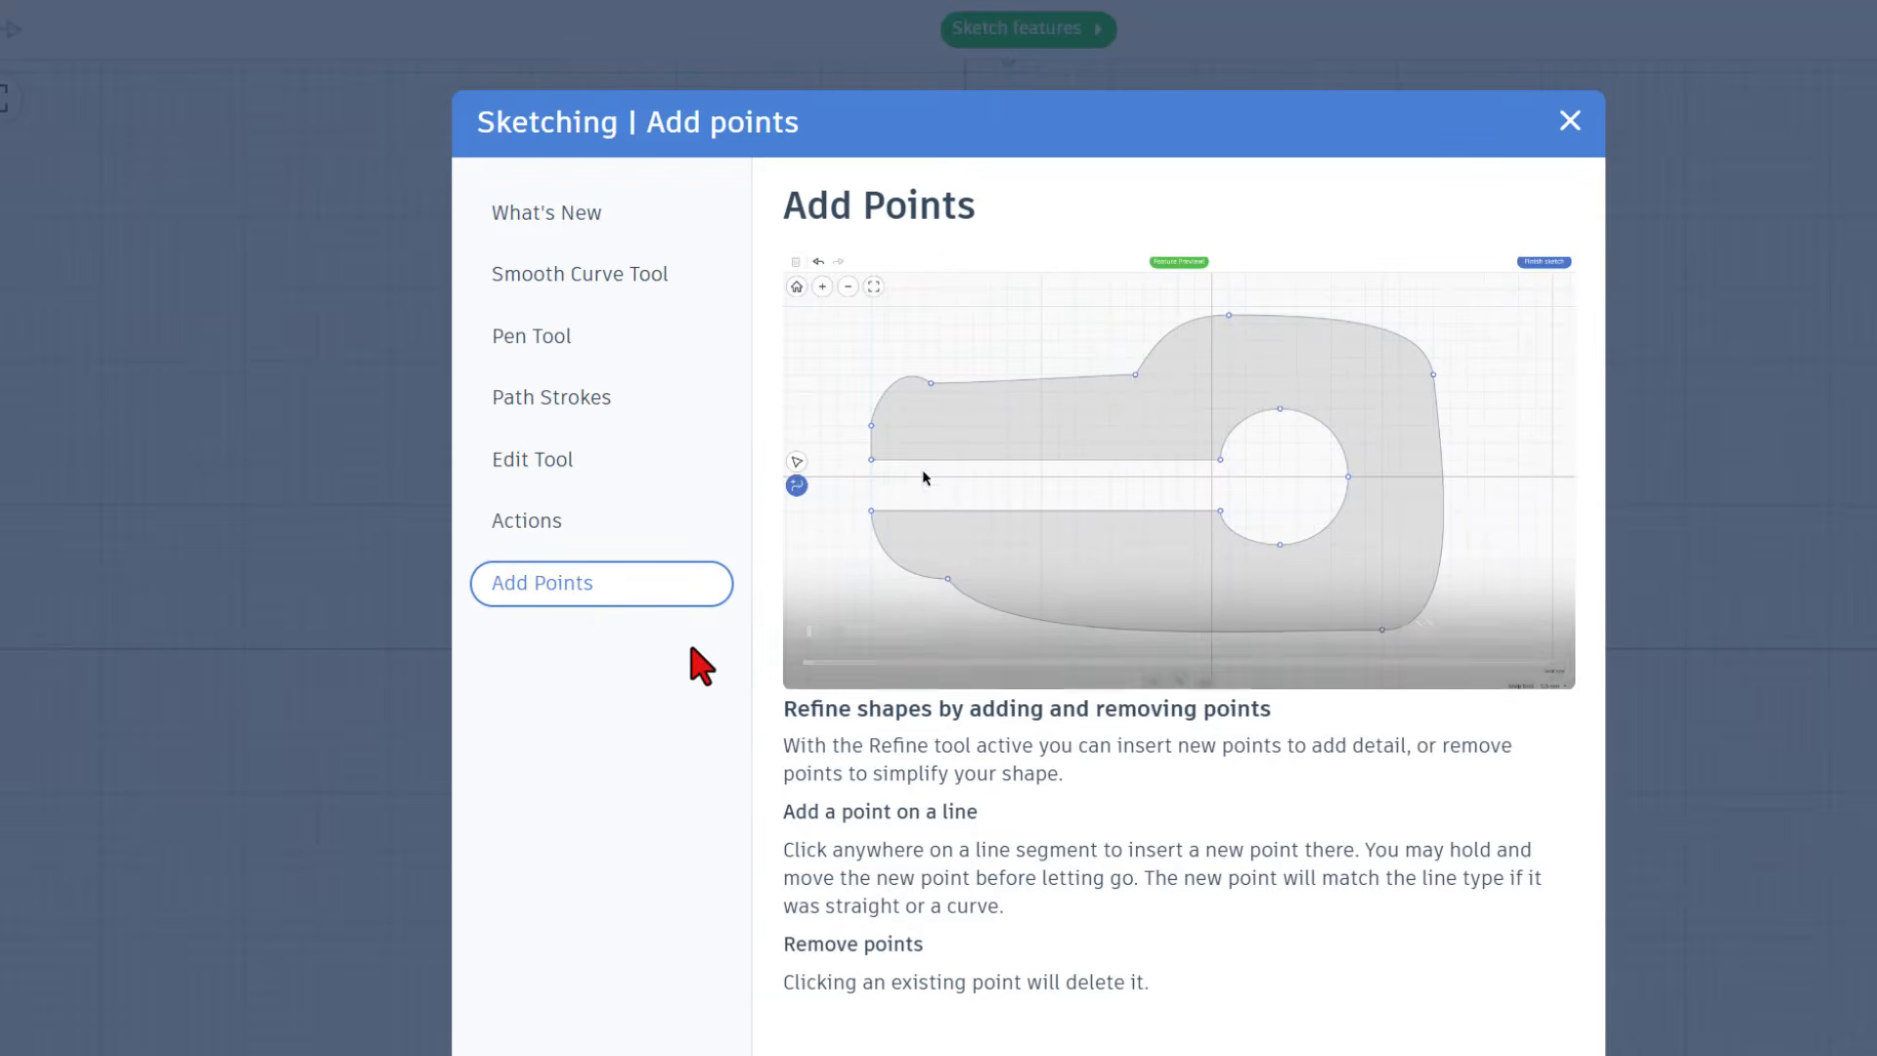
left_click(1569, 121)
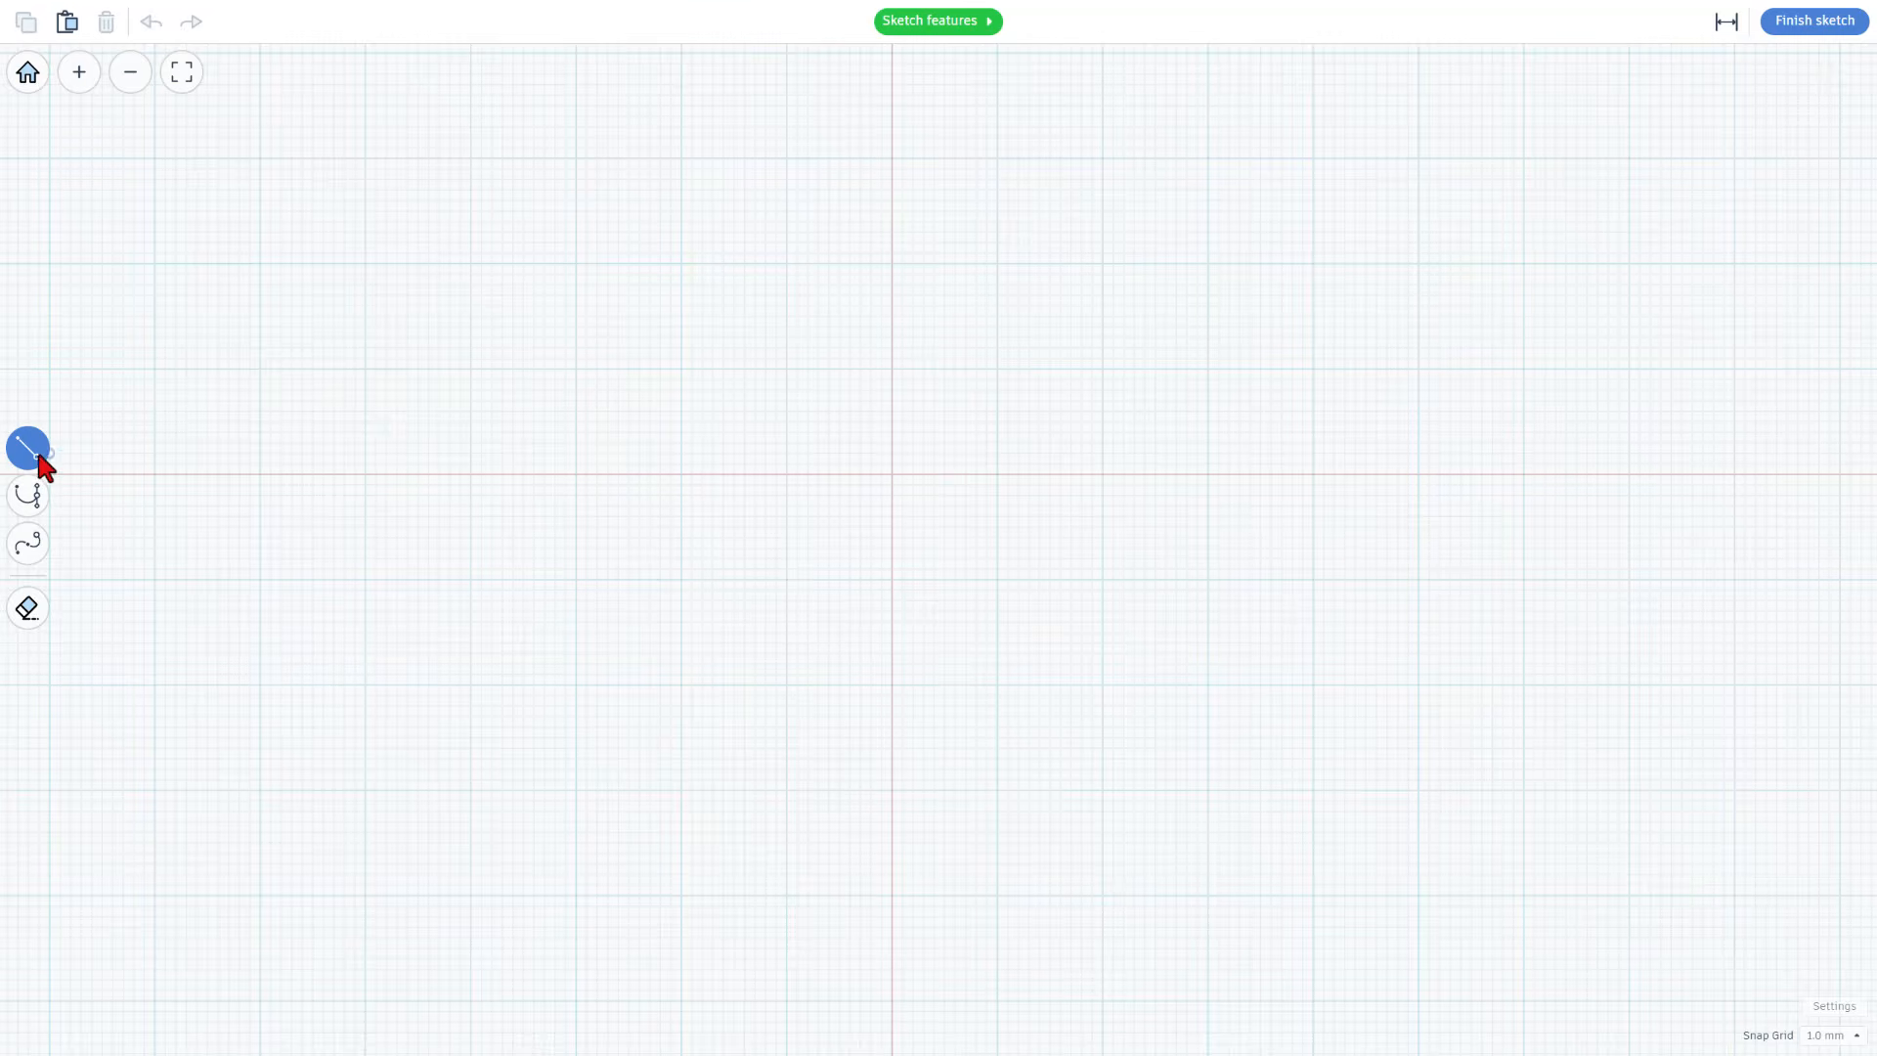
Draw a closed L-shaped outline with straight lines: 20 mm down, 35 mm right, 15 mm down, 15 mm right, 35 mm up, 50 mm back left.
left_click(576, 263)
left_click(576, 474)
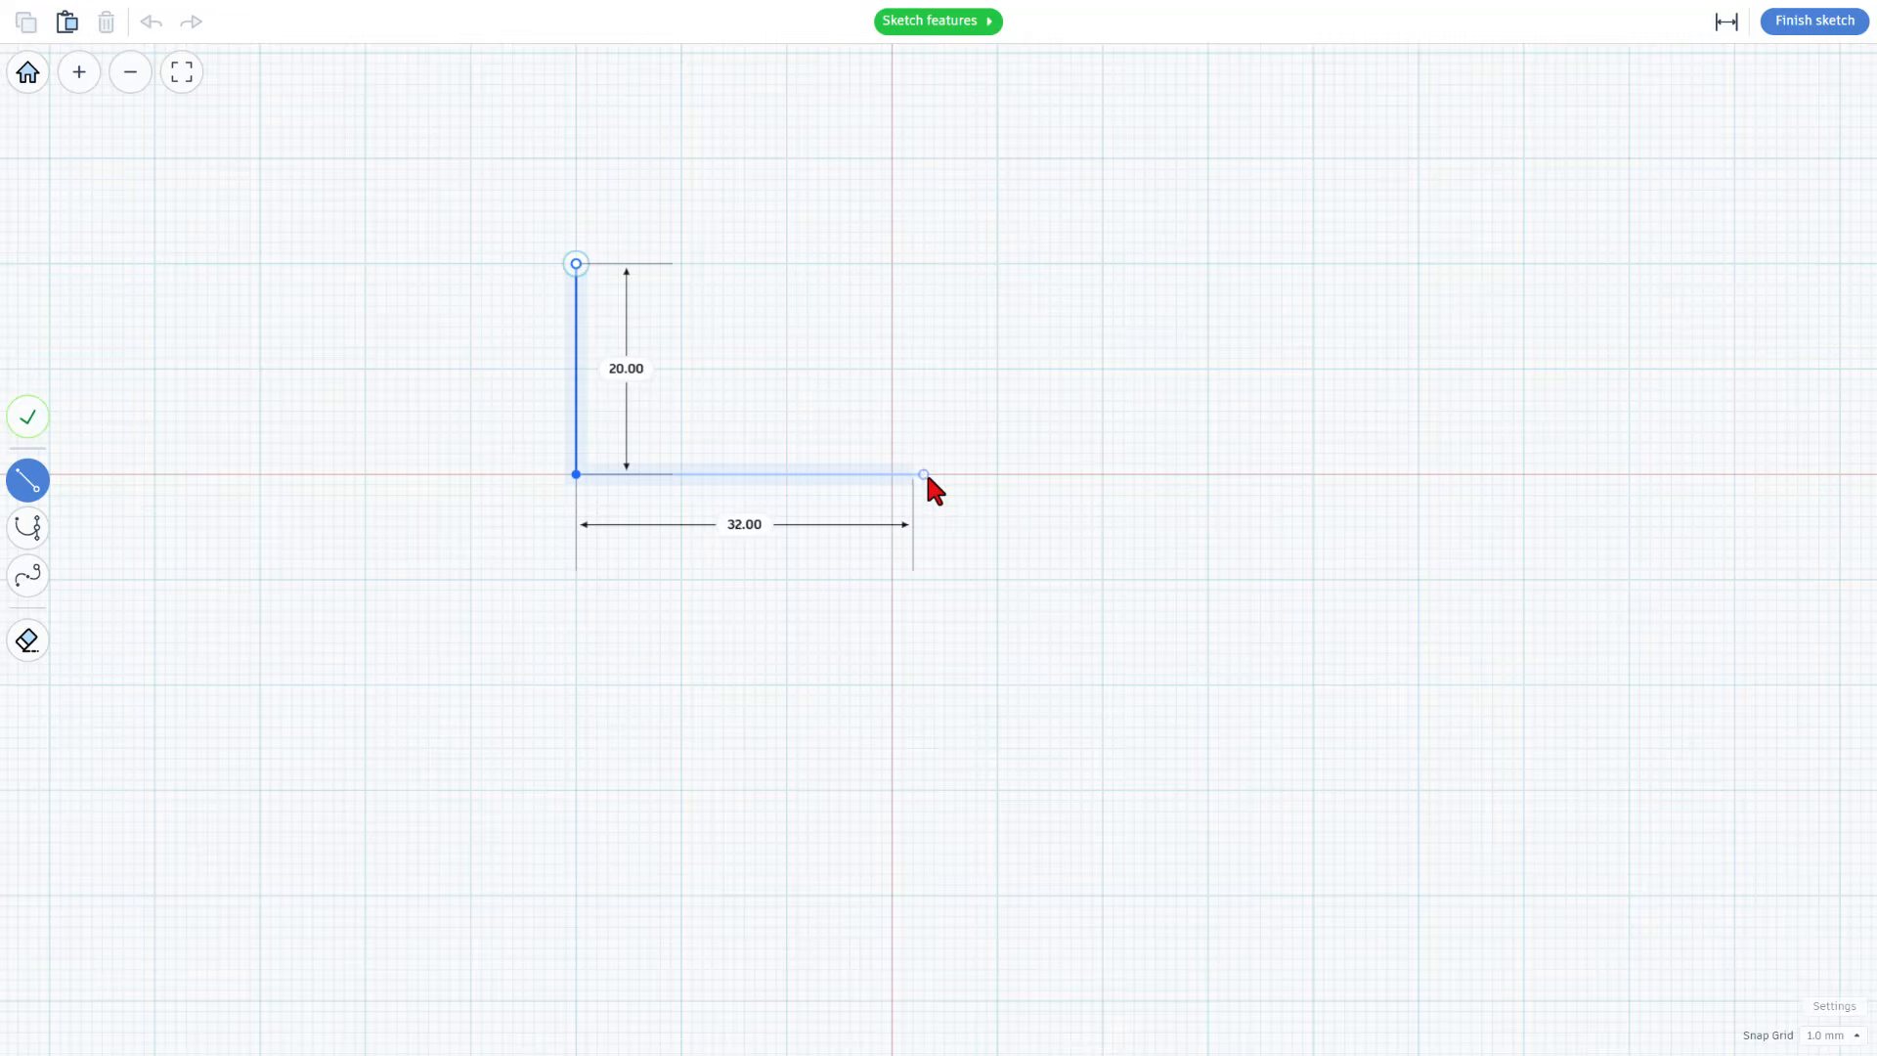
left_click(944, 474)
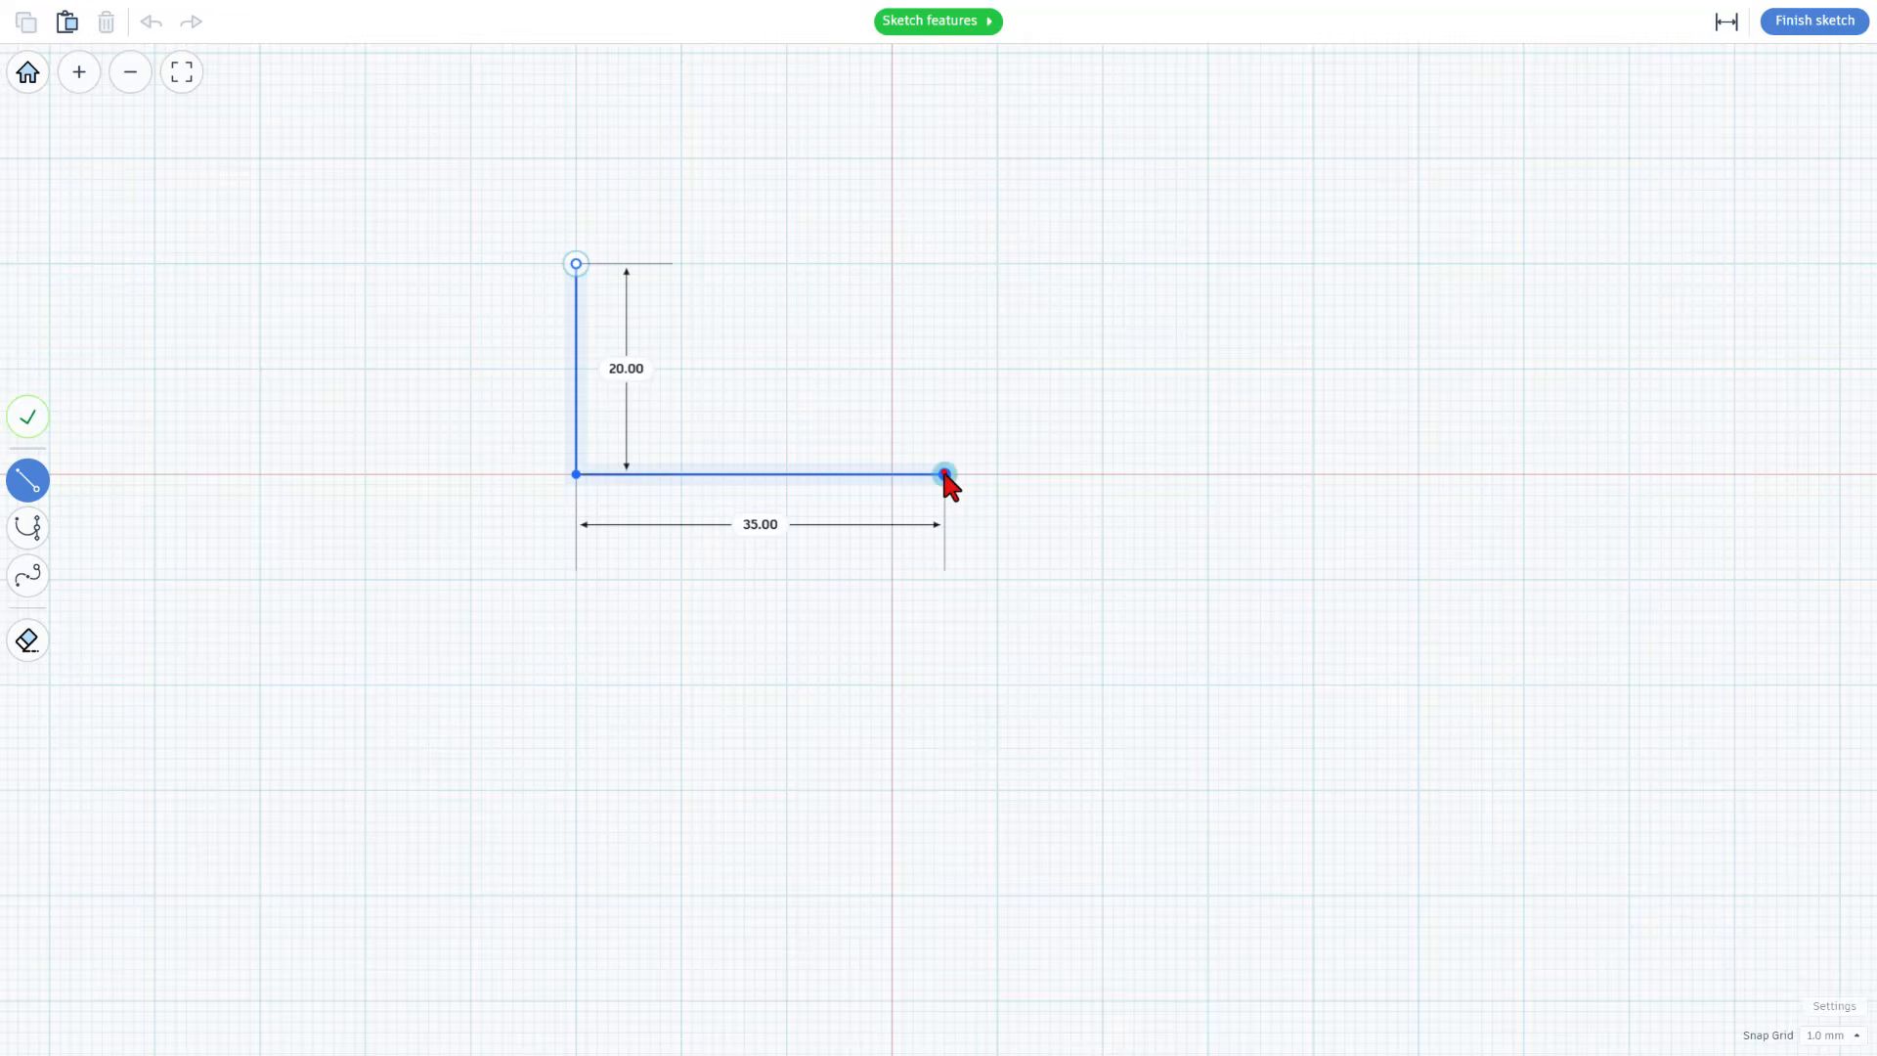
left_click(944, 633)
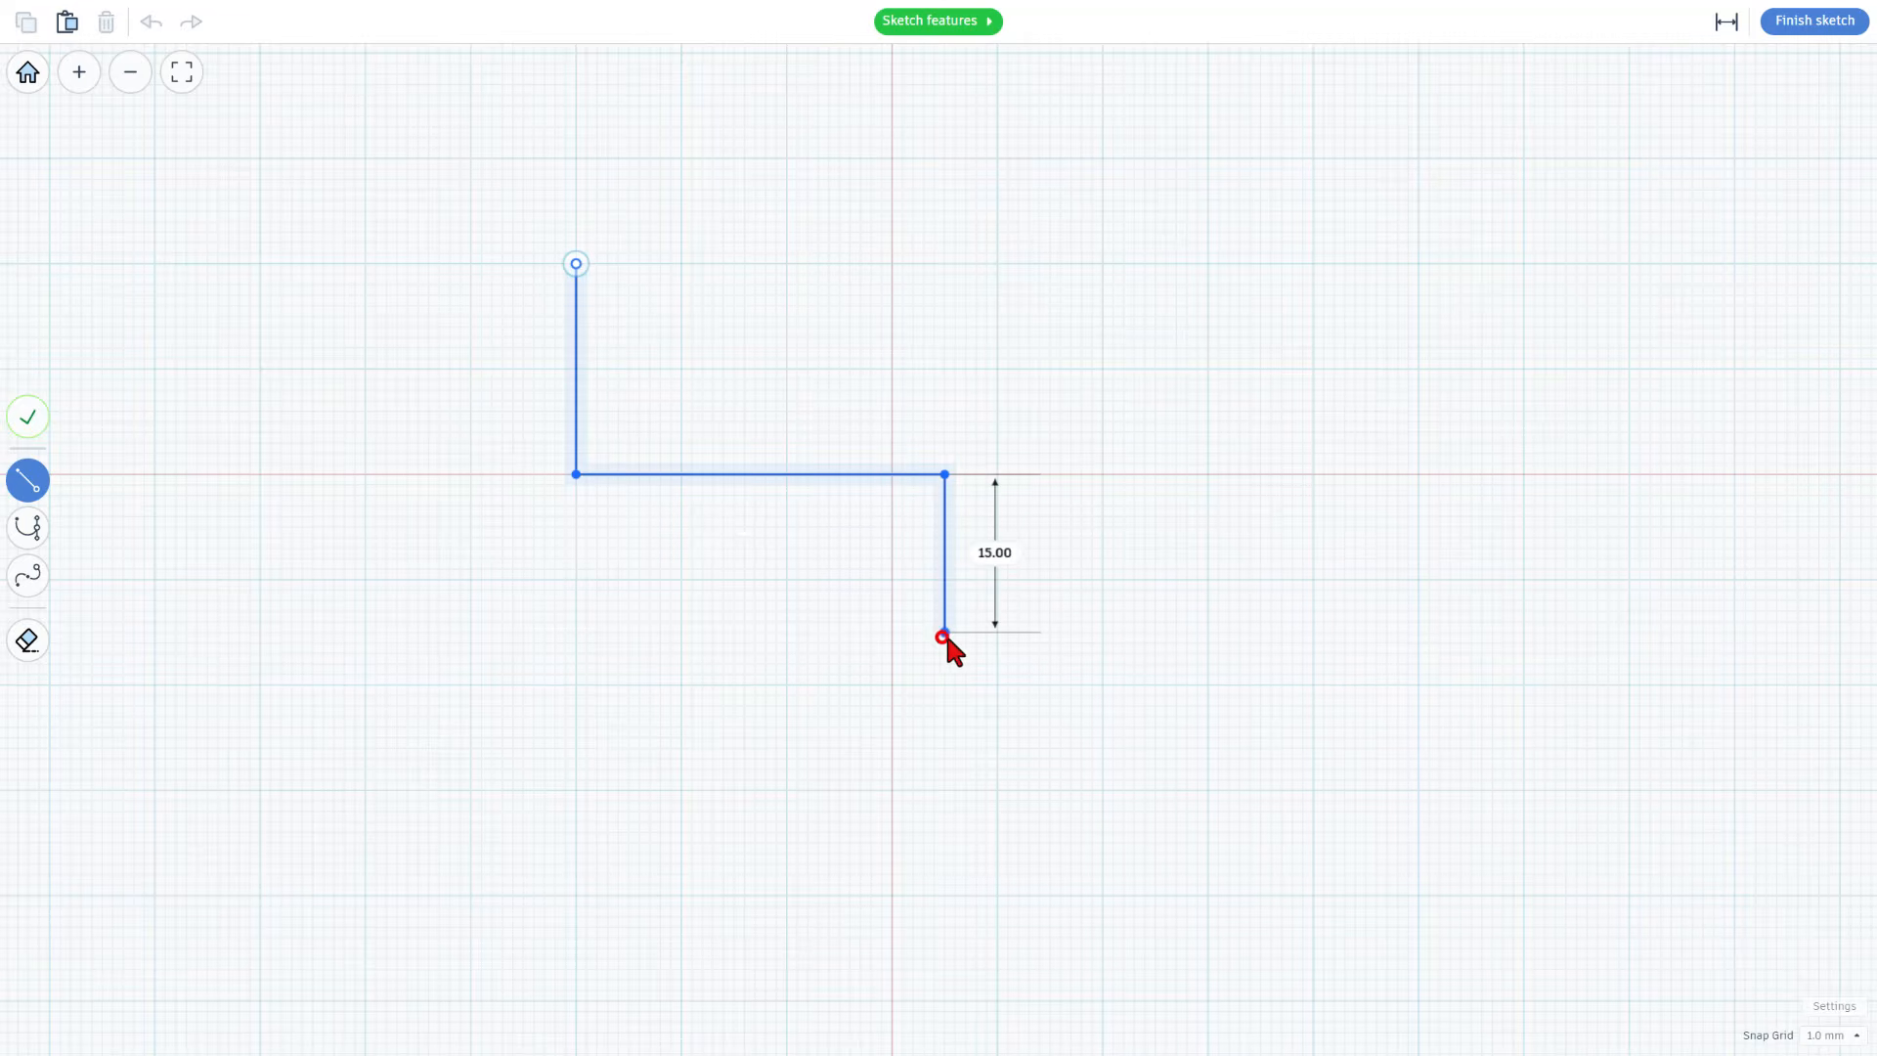
left_click(1103, 632)
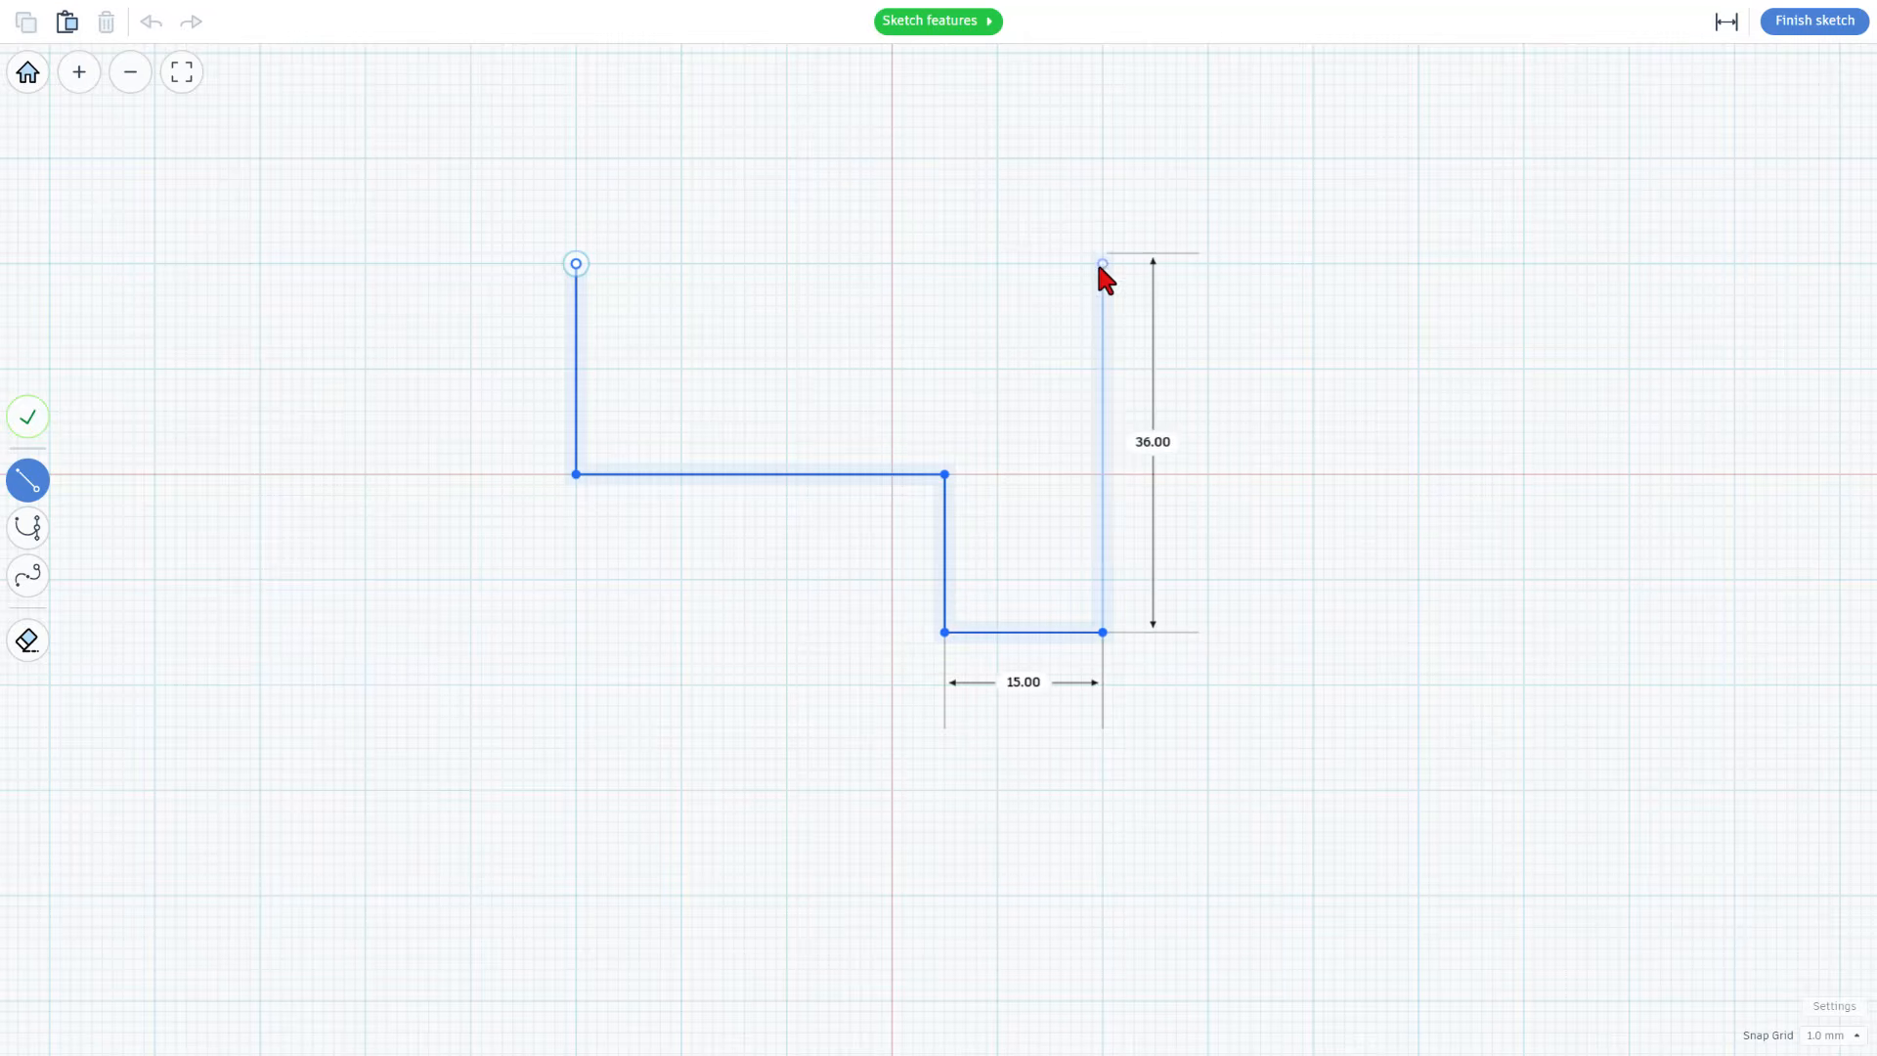
left_click(1103, 264)
left_click(576, 264)
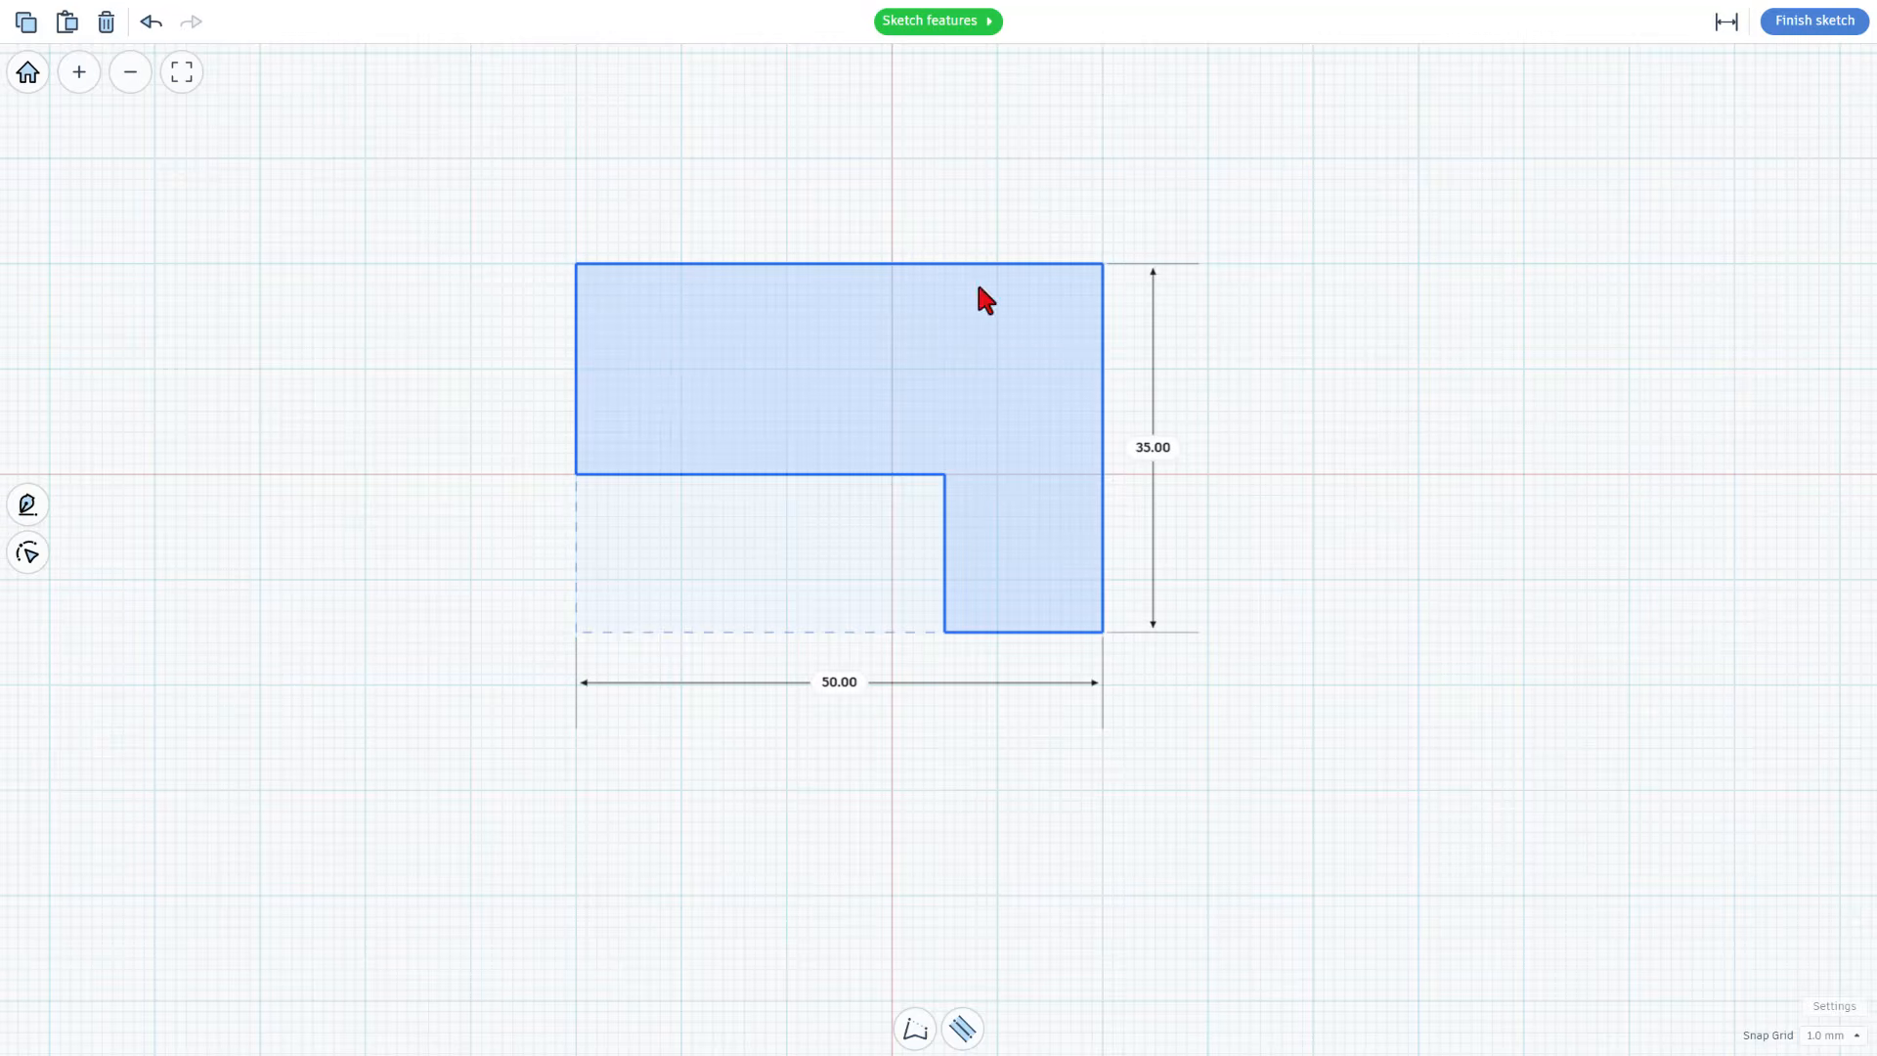
Enter path editing to check the lengths of the L-shape's top, right and bottom edges, and hide the dimensions.
left_click(963, 352)
left_click(922, 262)
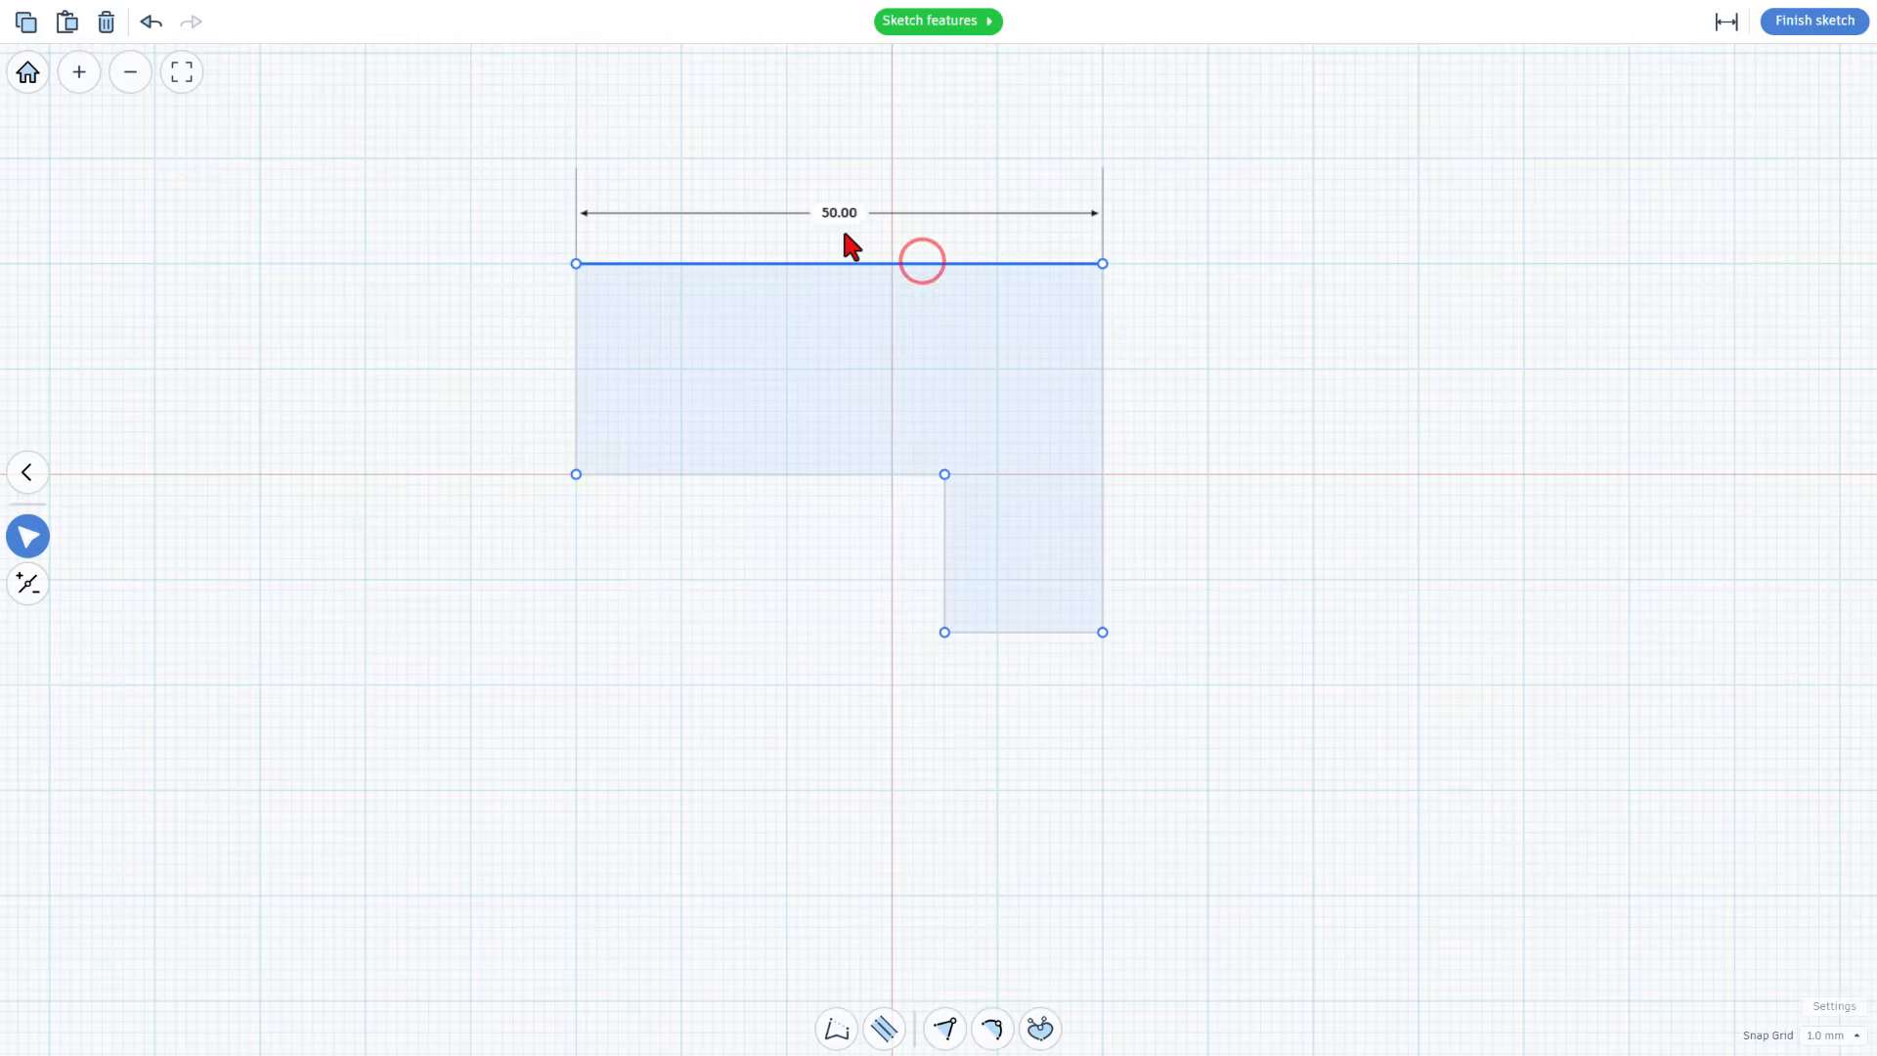
left_click(1102, 405)
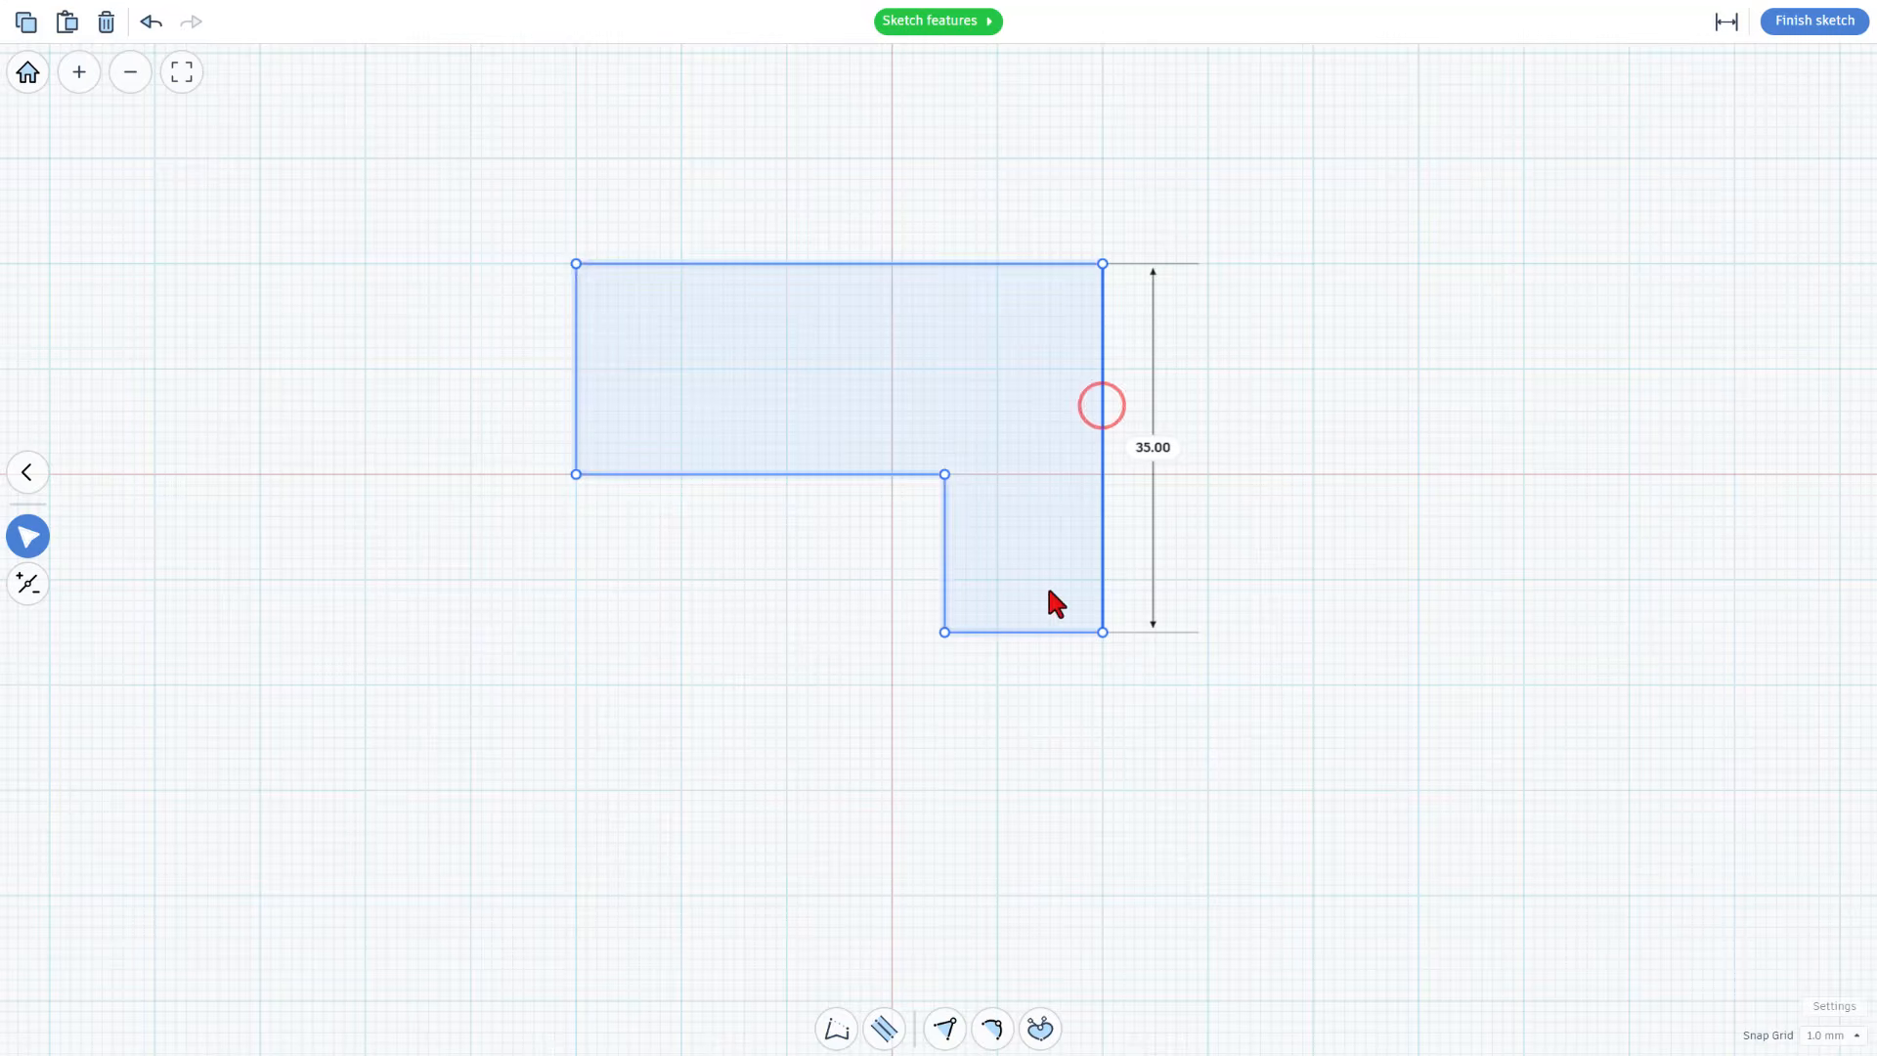
left_click(975, 631)
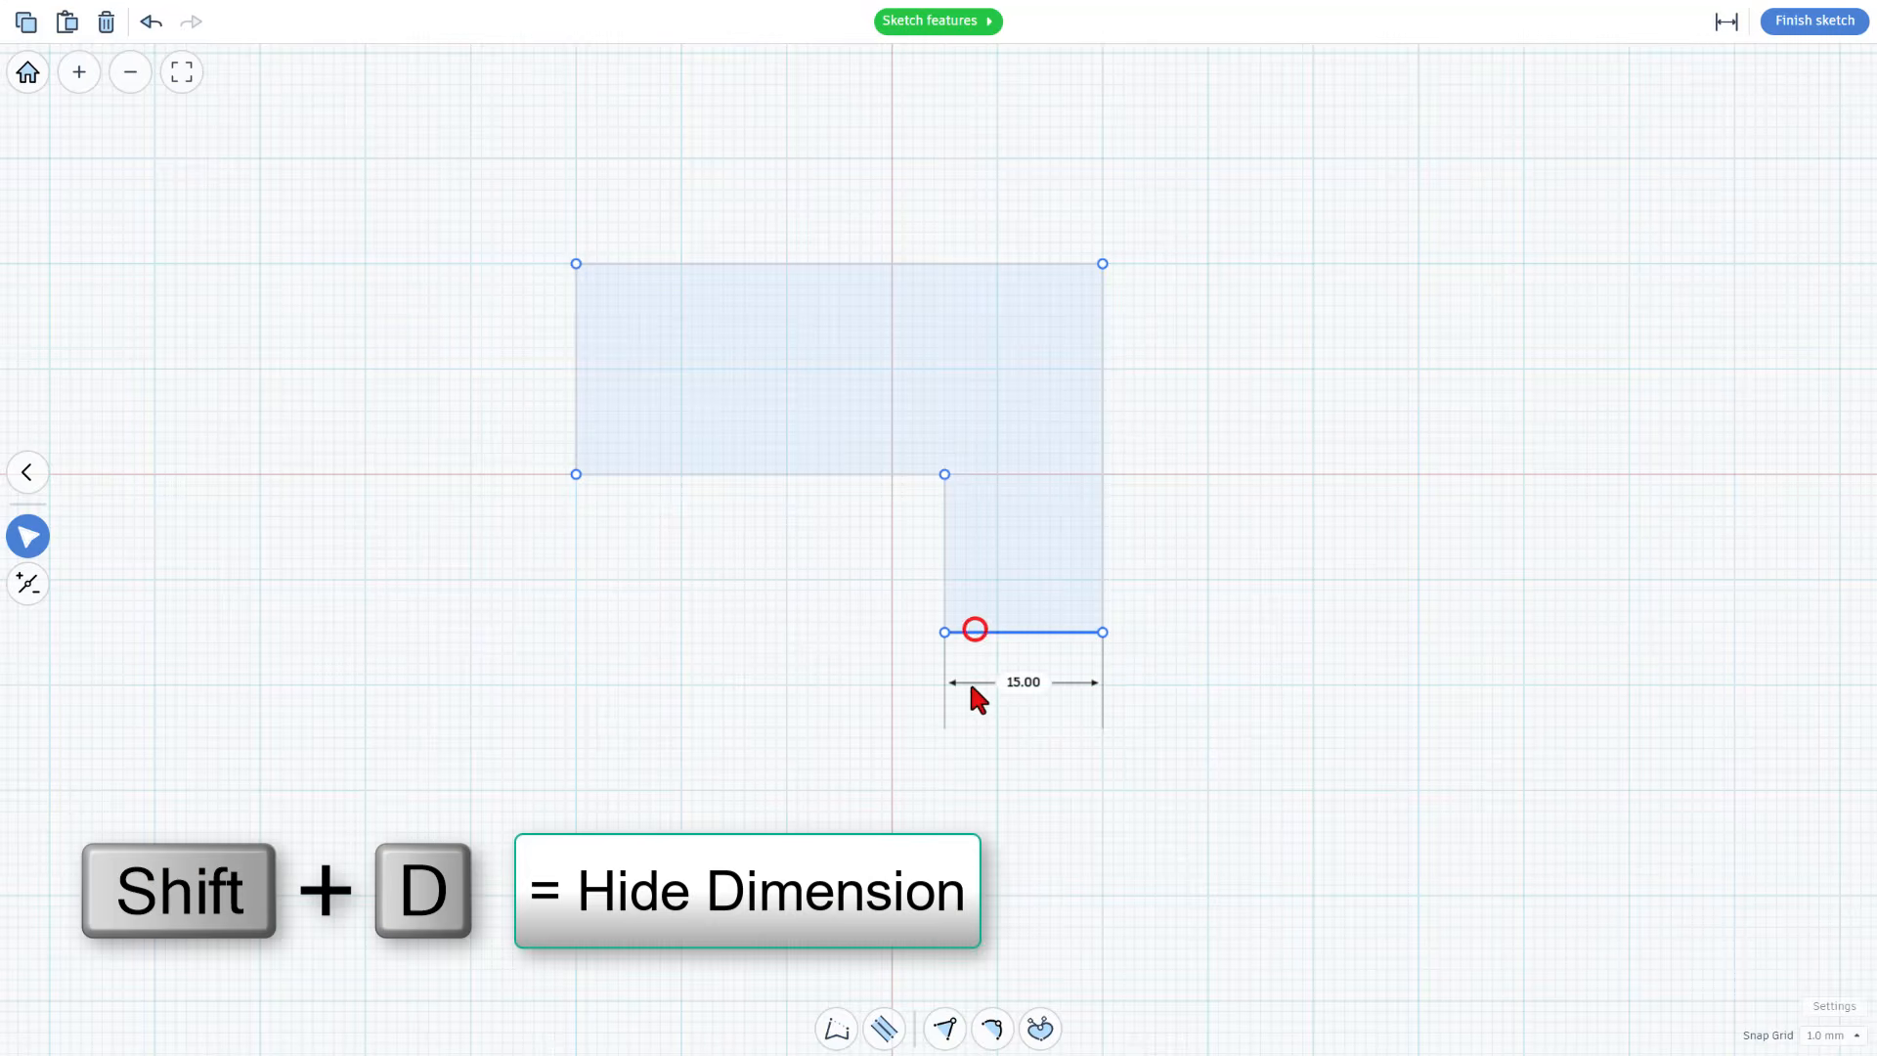
left_click(1727, 26)
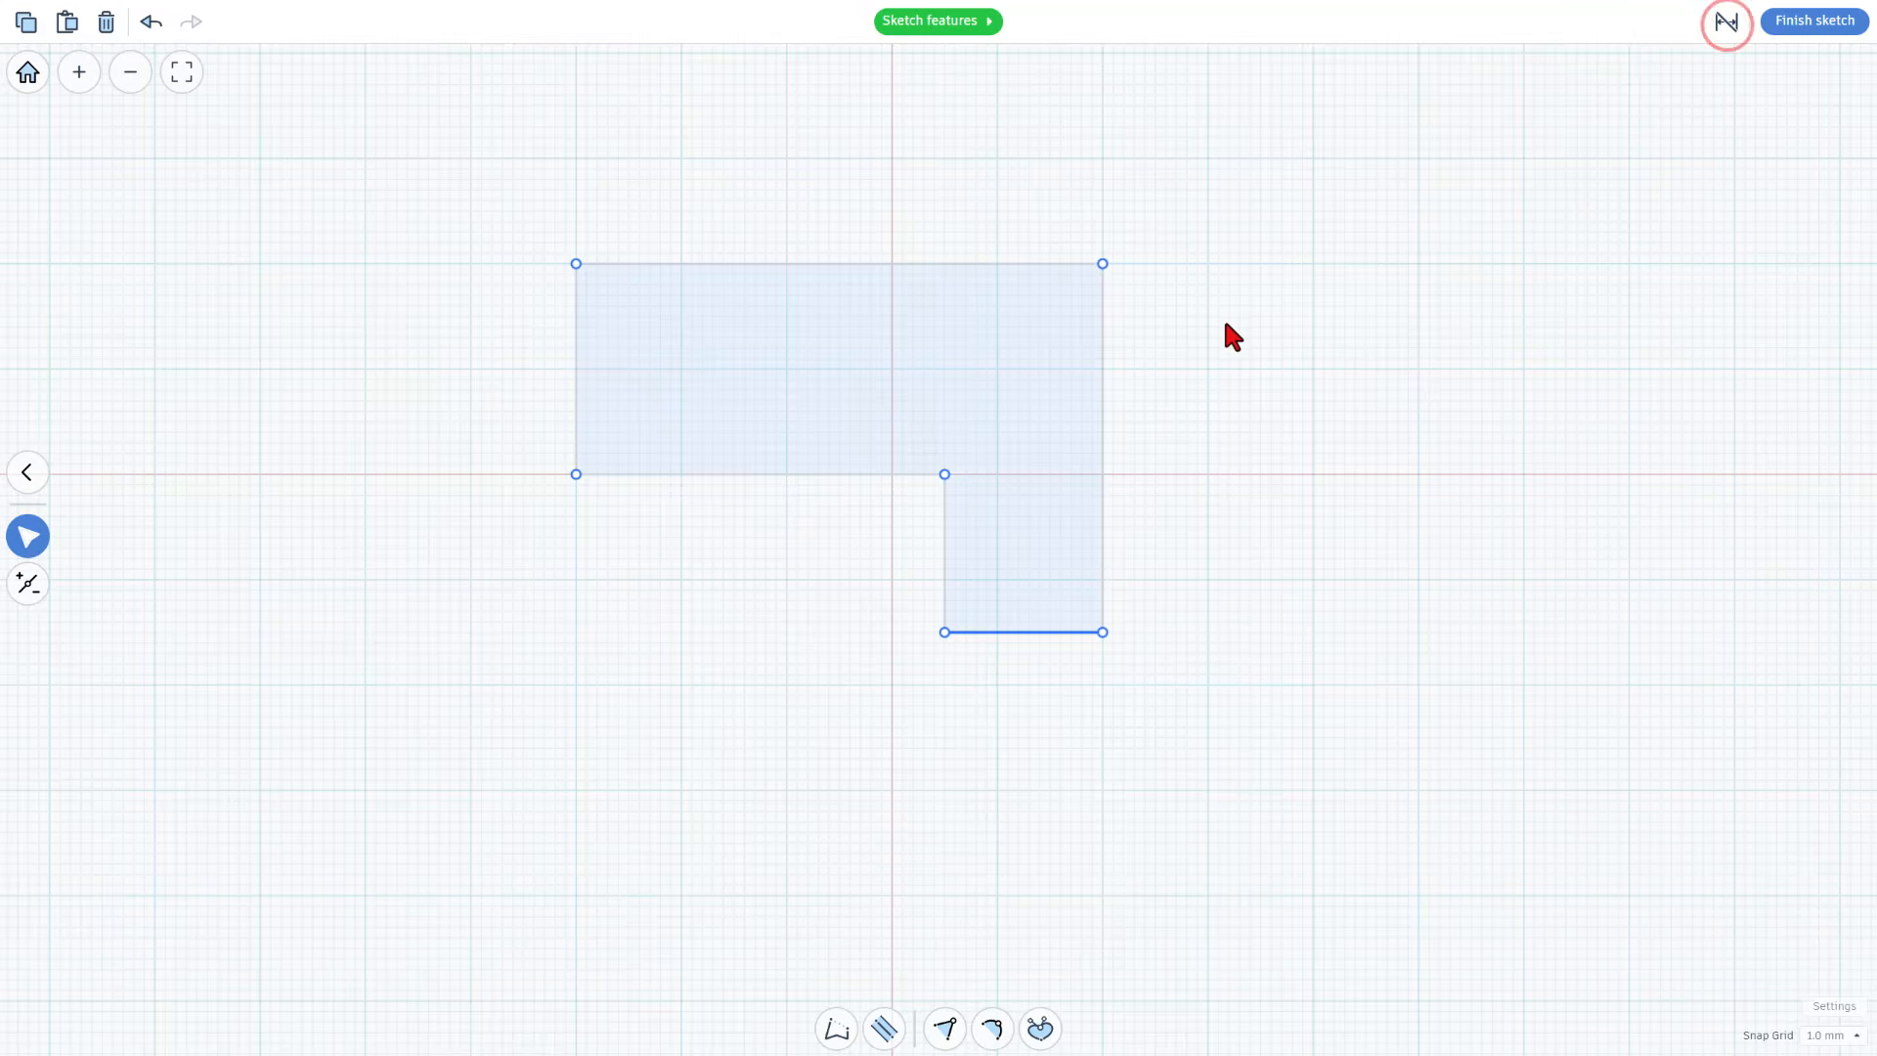
Finish the sketch and raise the extruded L-shape to a height of 20 mm.
left_click(1799, 22)
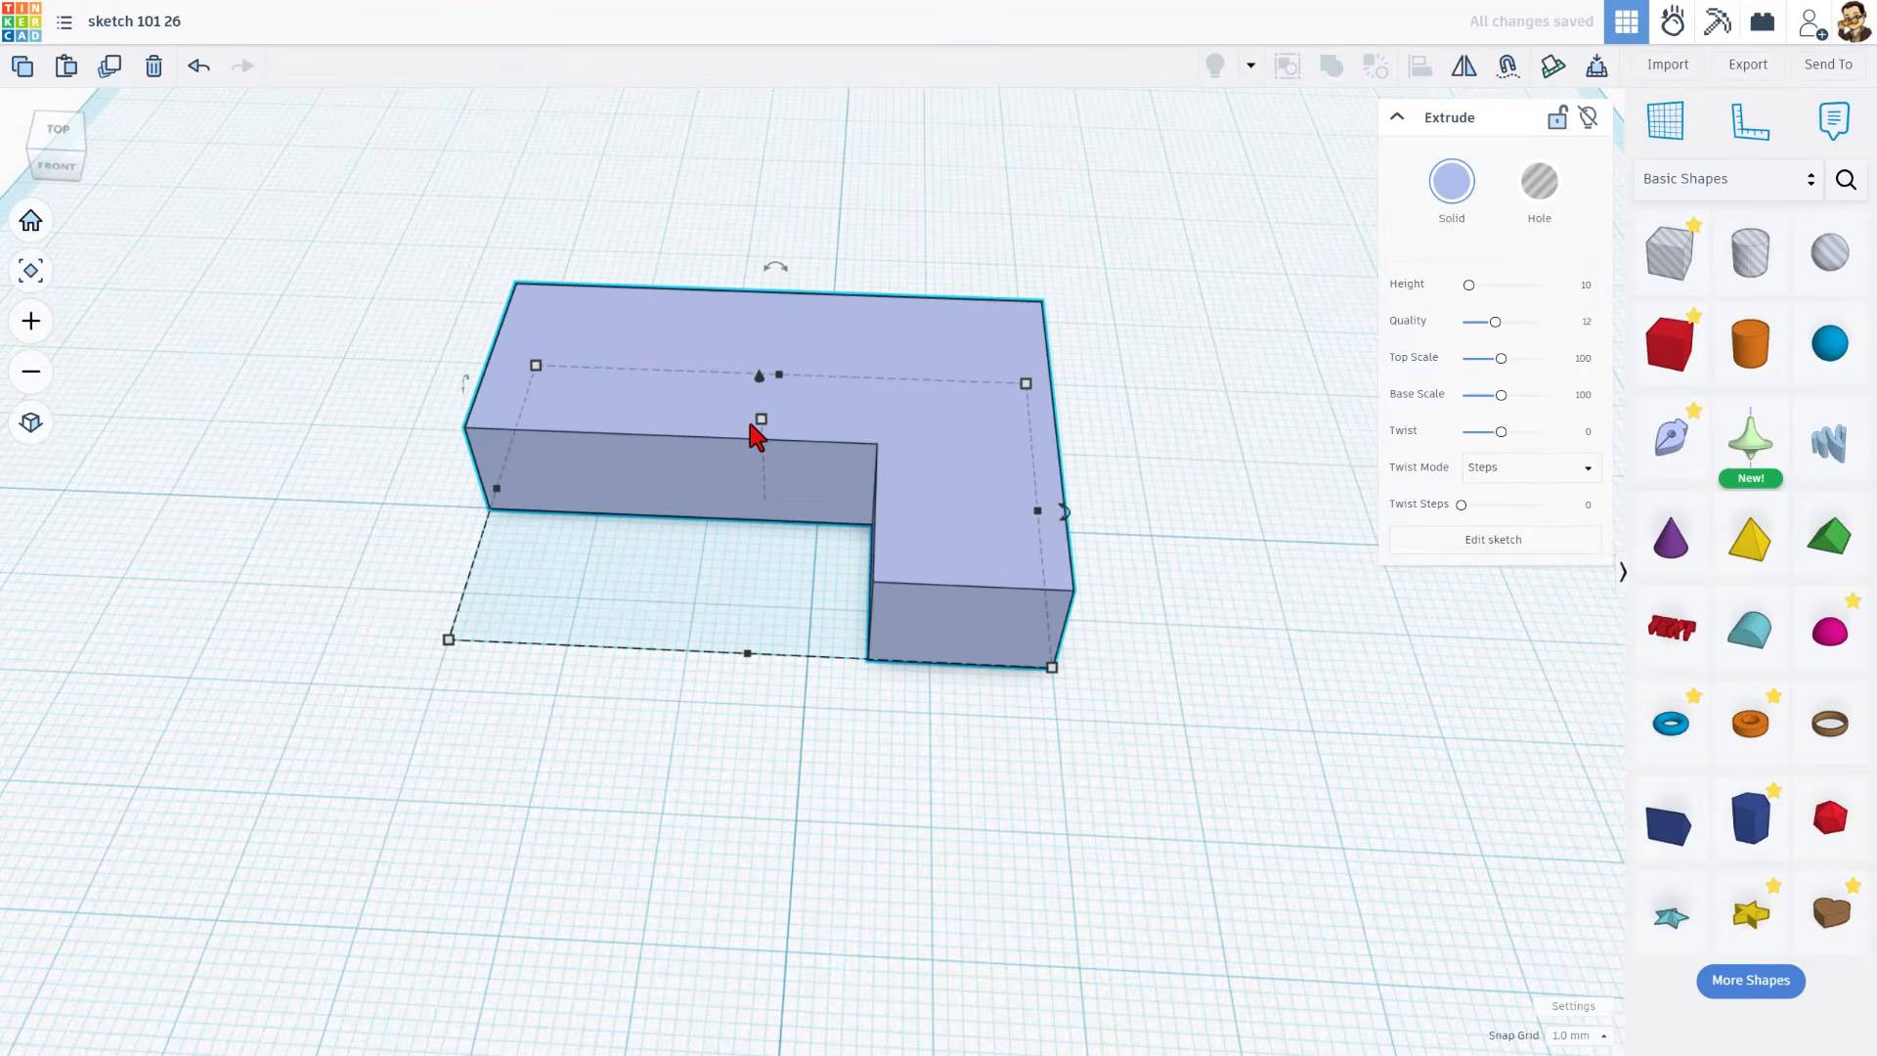
left_click_drag(749, 423, 793, 327)
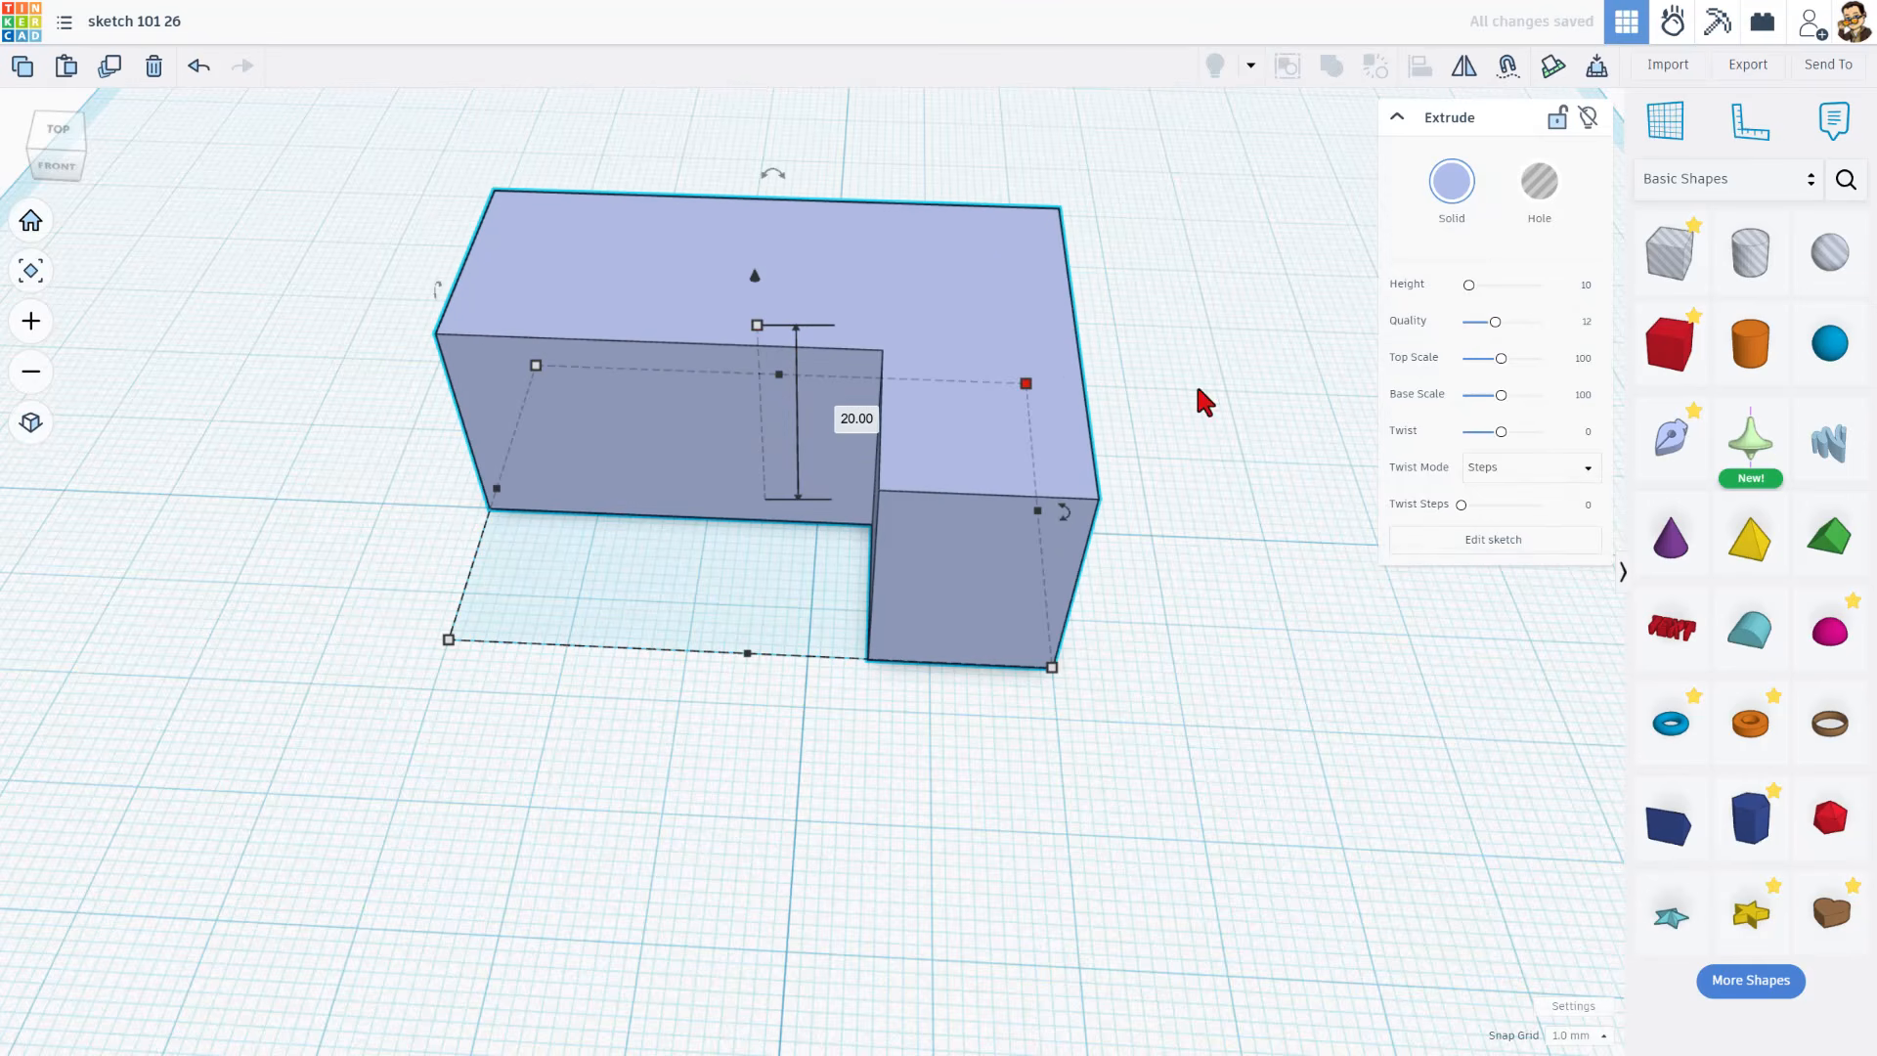
Reopen the L-shape's sketch for editing and move its top edge down 5 mm.
double_click(945, 293)
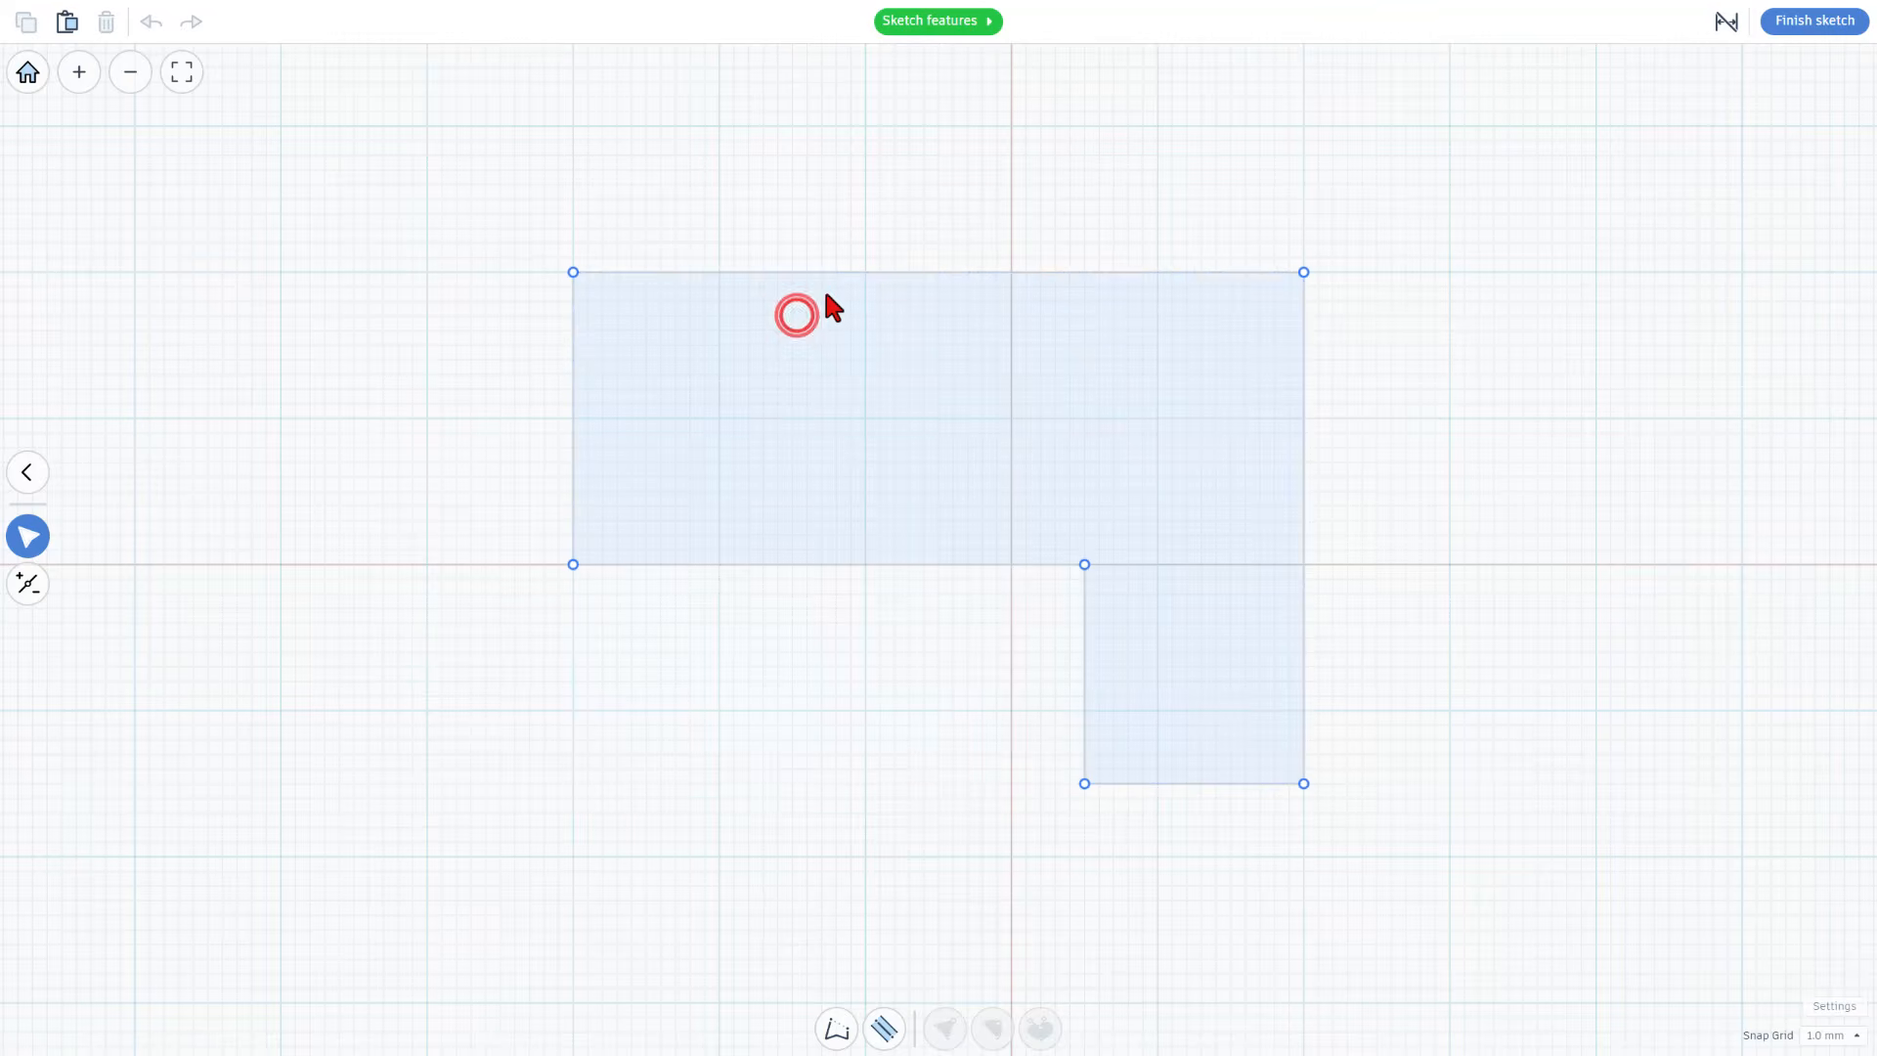
left_click(833, 284)
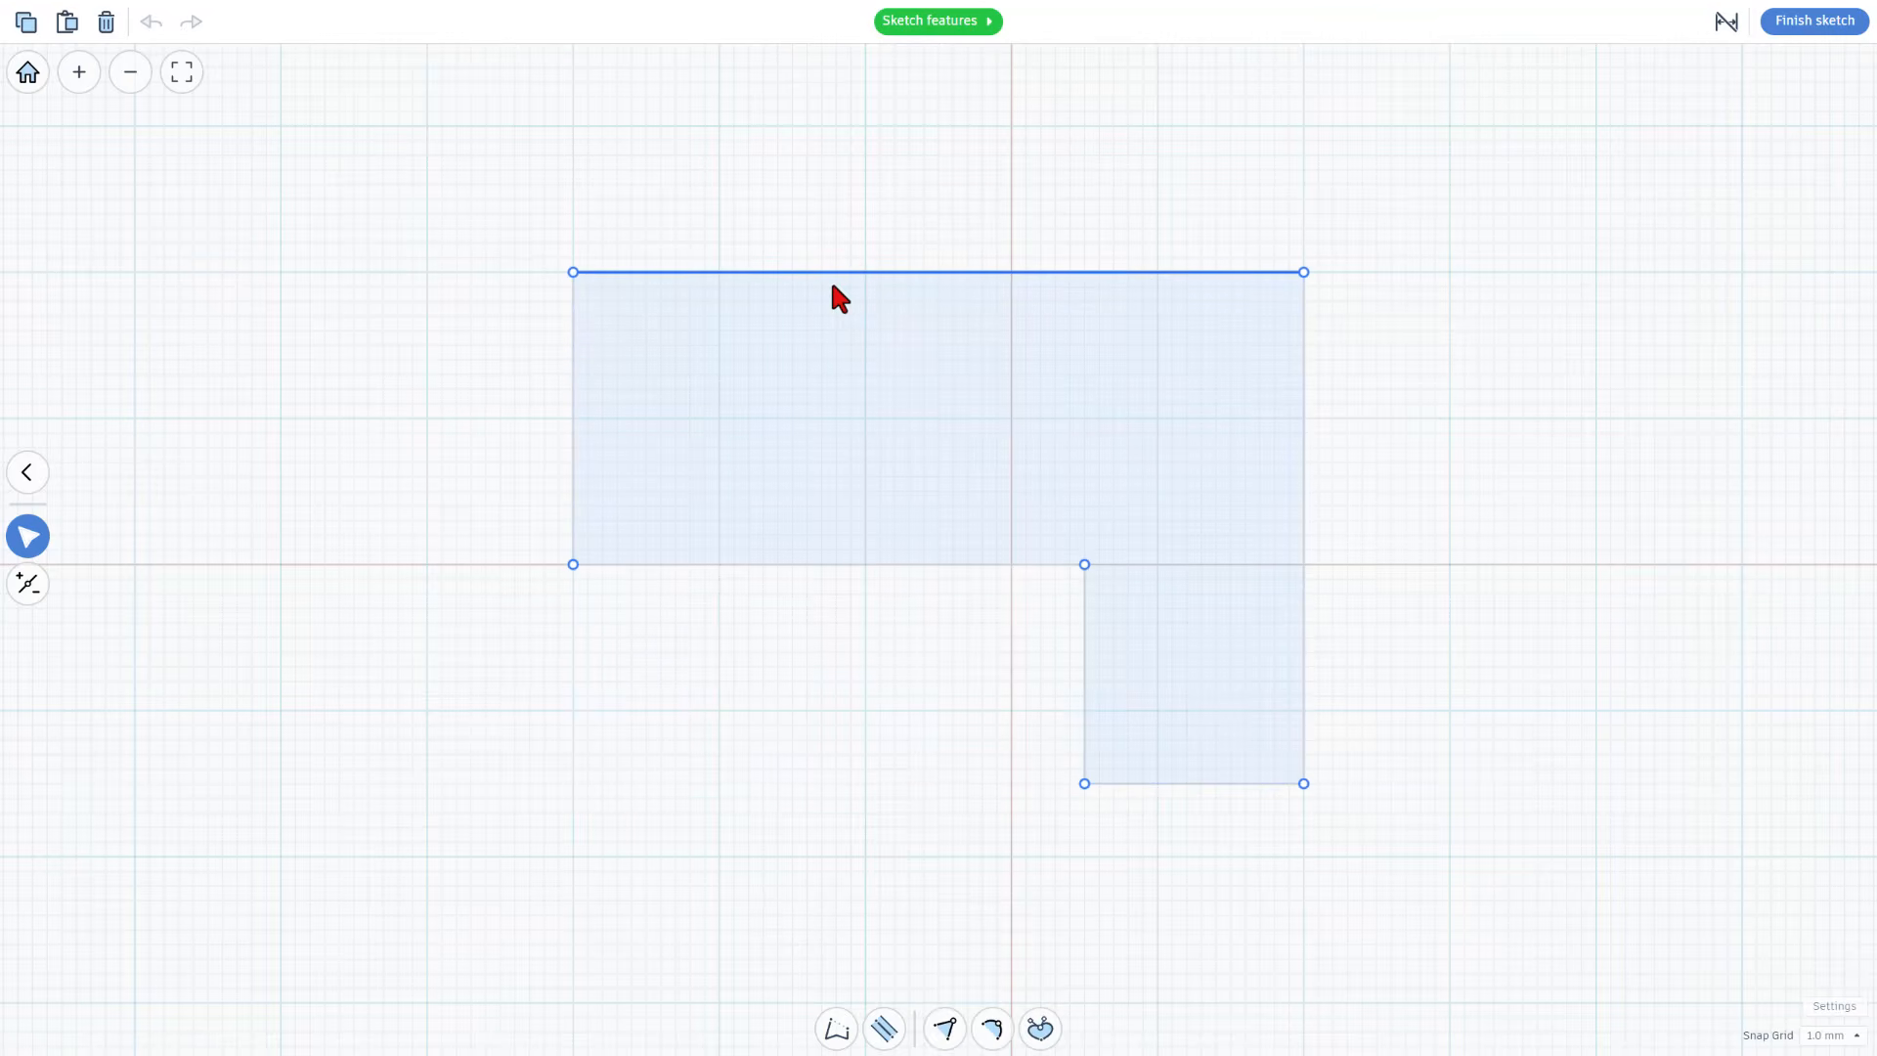
key("Down")
key("Down")
key("Down")
key("Down")
key("Down")
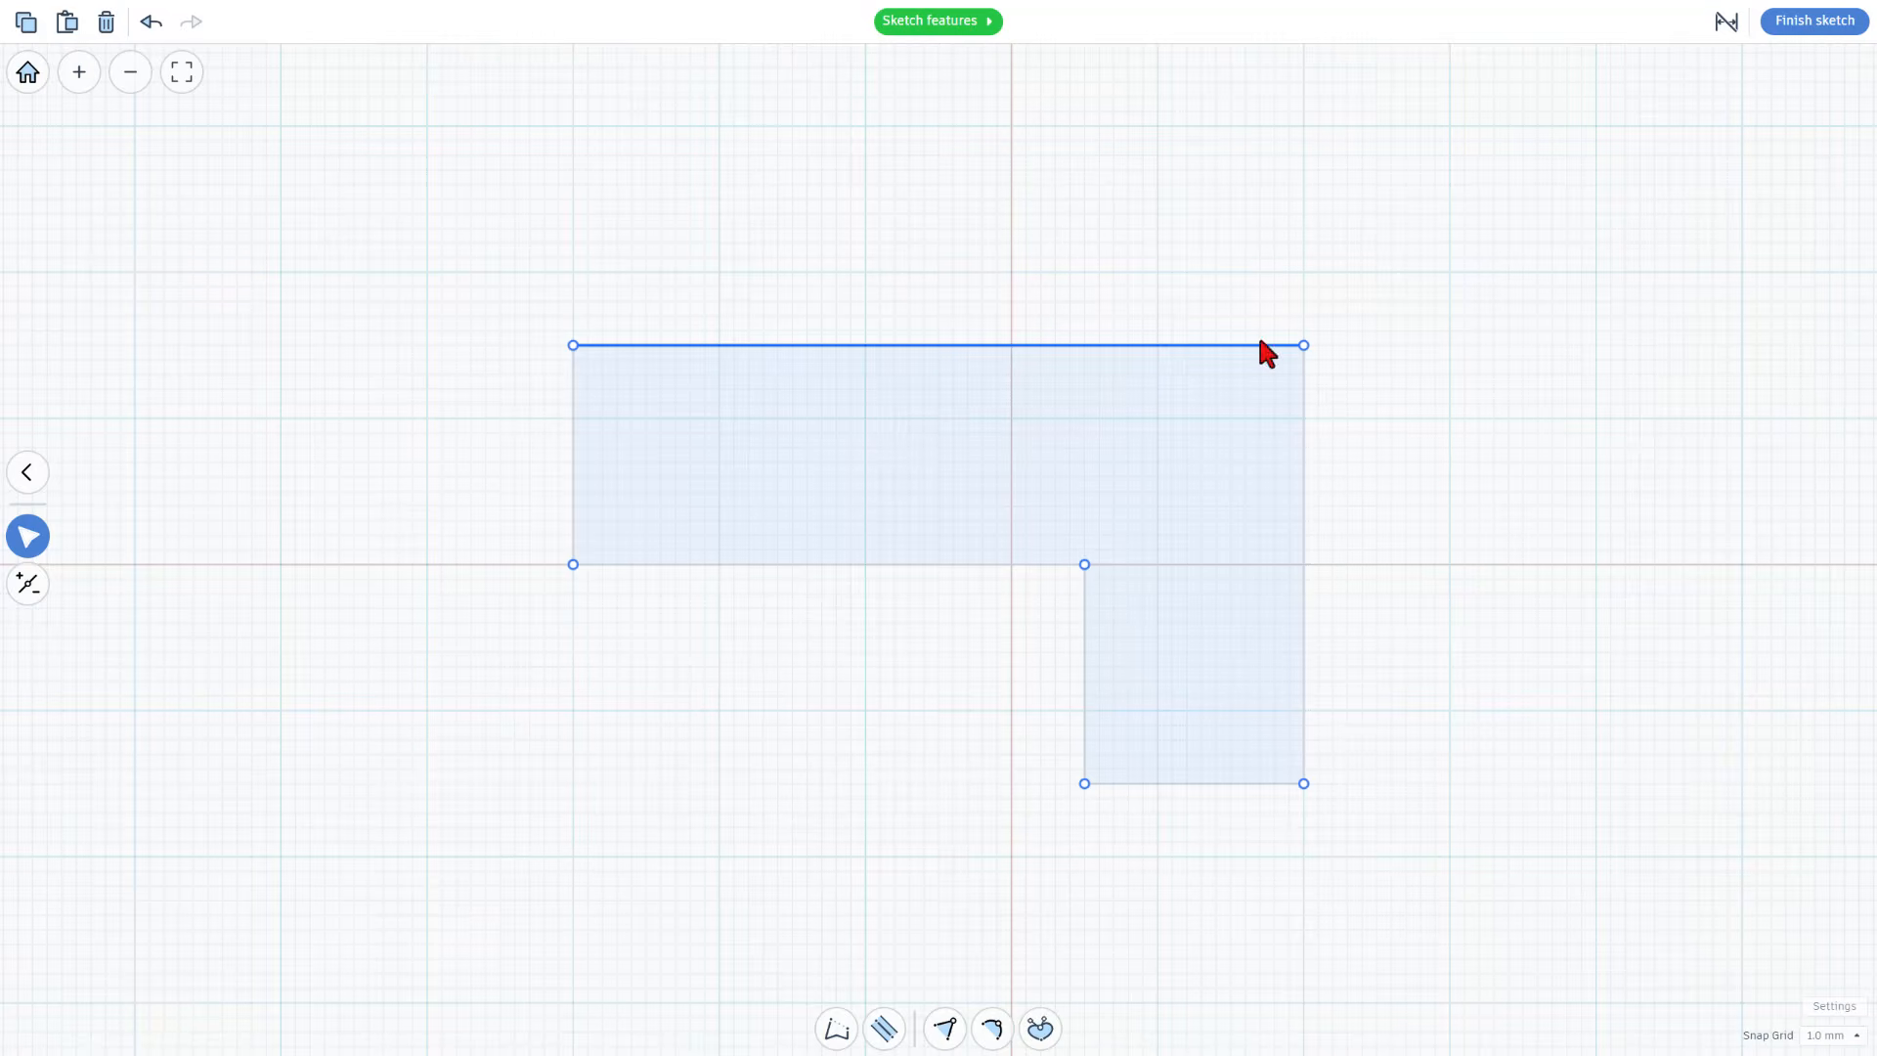
Show the dimensions and check the lengths of the profile's right and top edges.
left_click(1416, 466)
left_click(1305, 495)
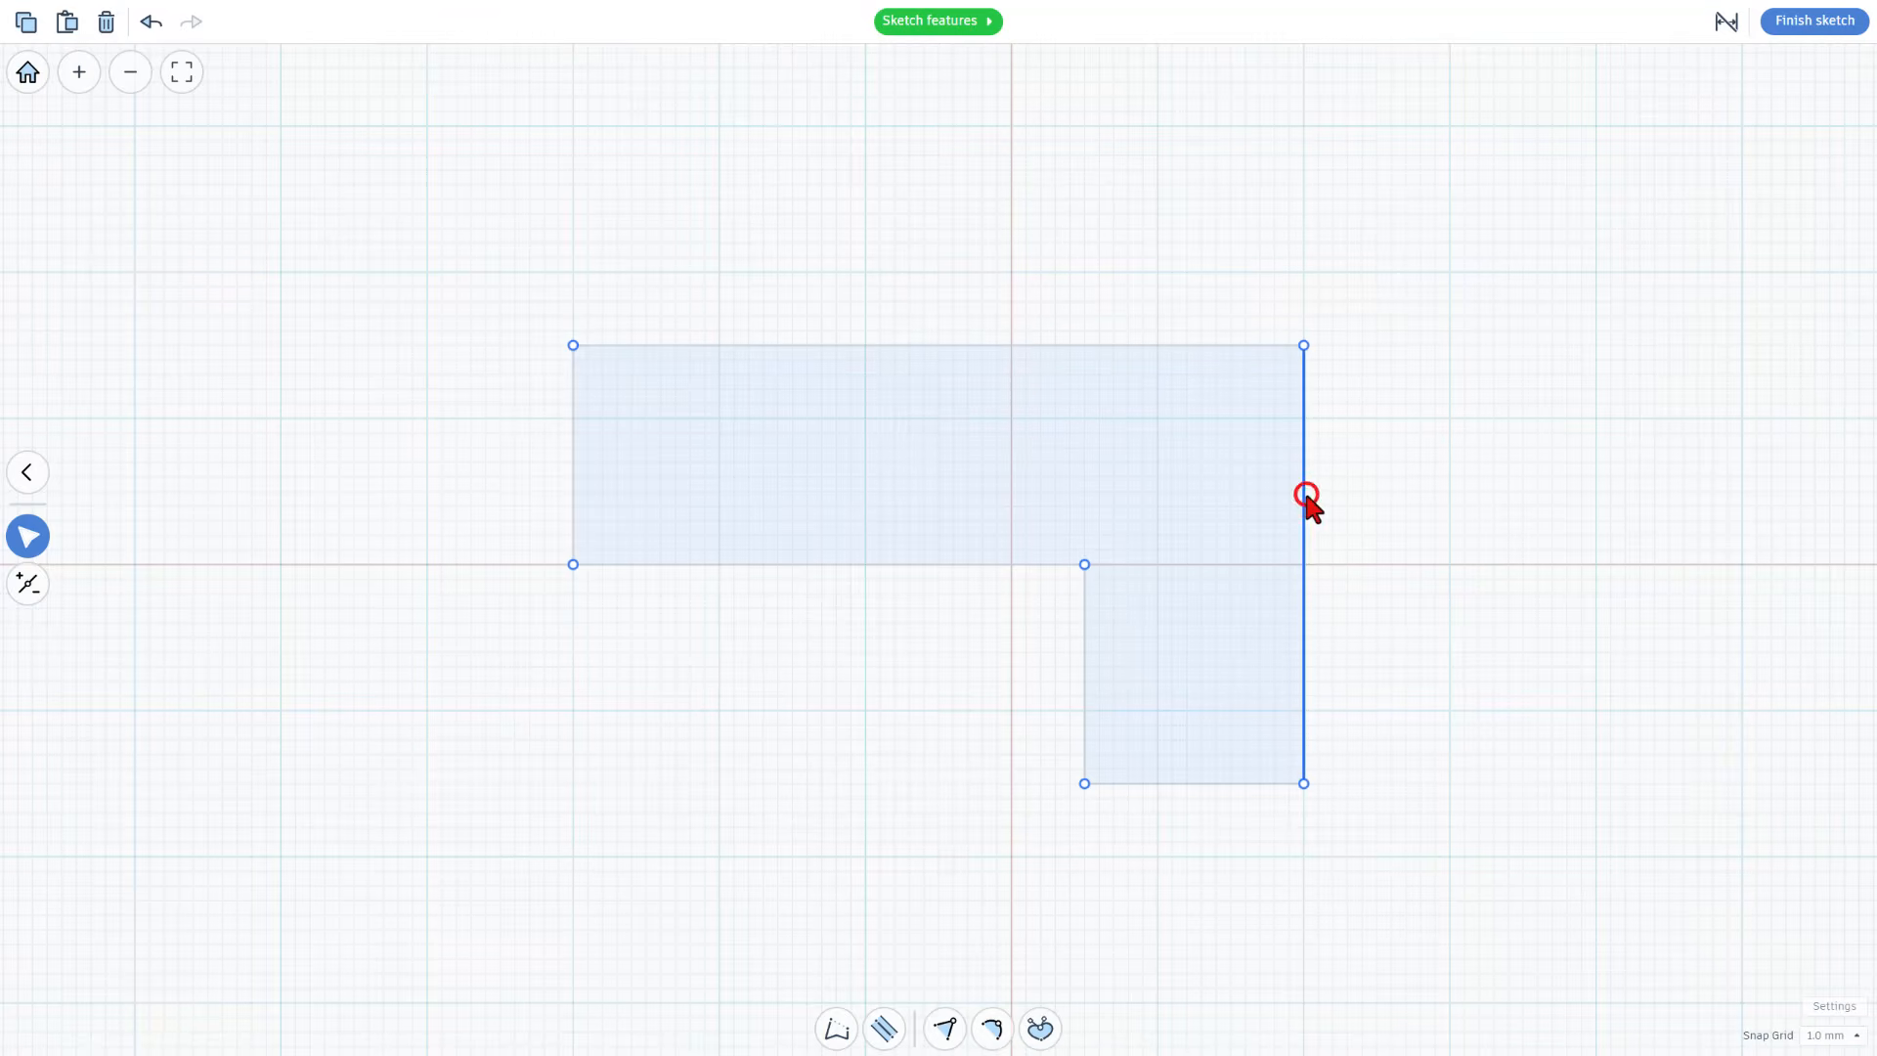
left_click(1726, 21)
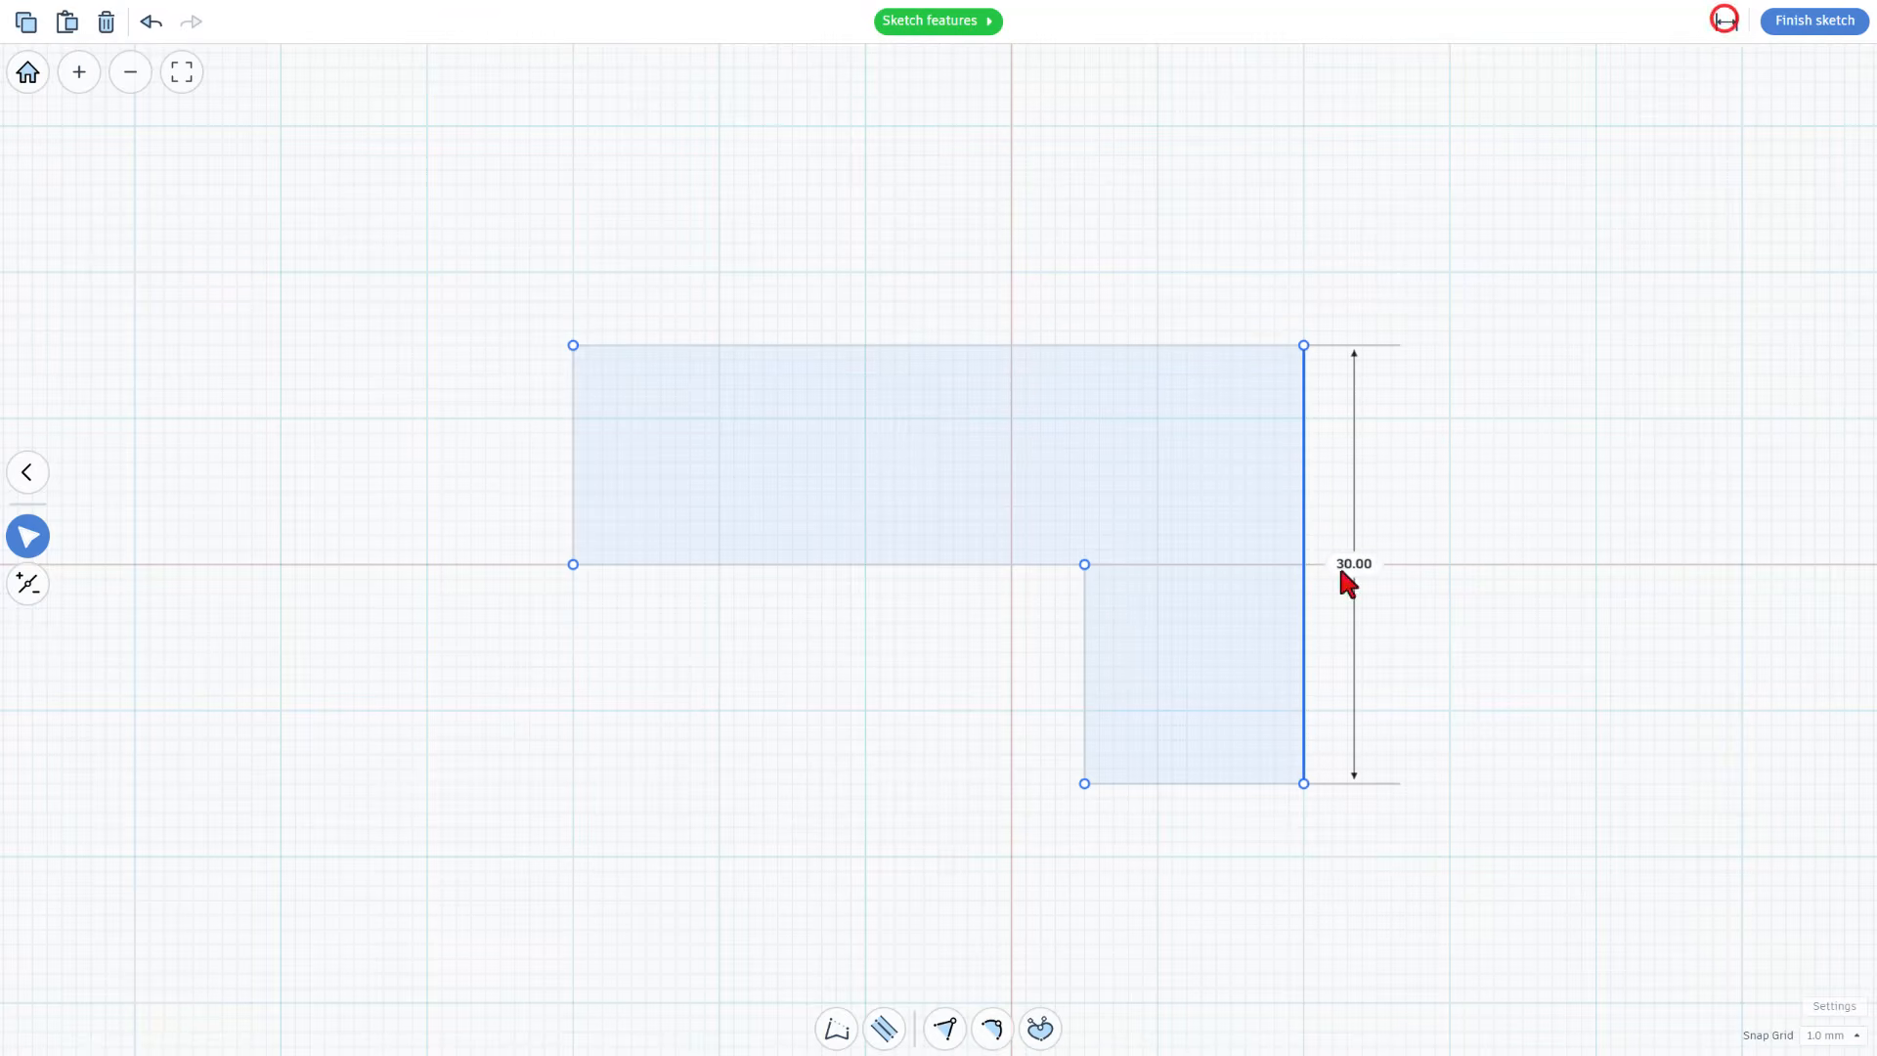
left_click(1340, 563)
left_click(1085, 347)
left_click(1085, 350)
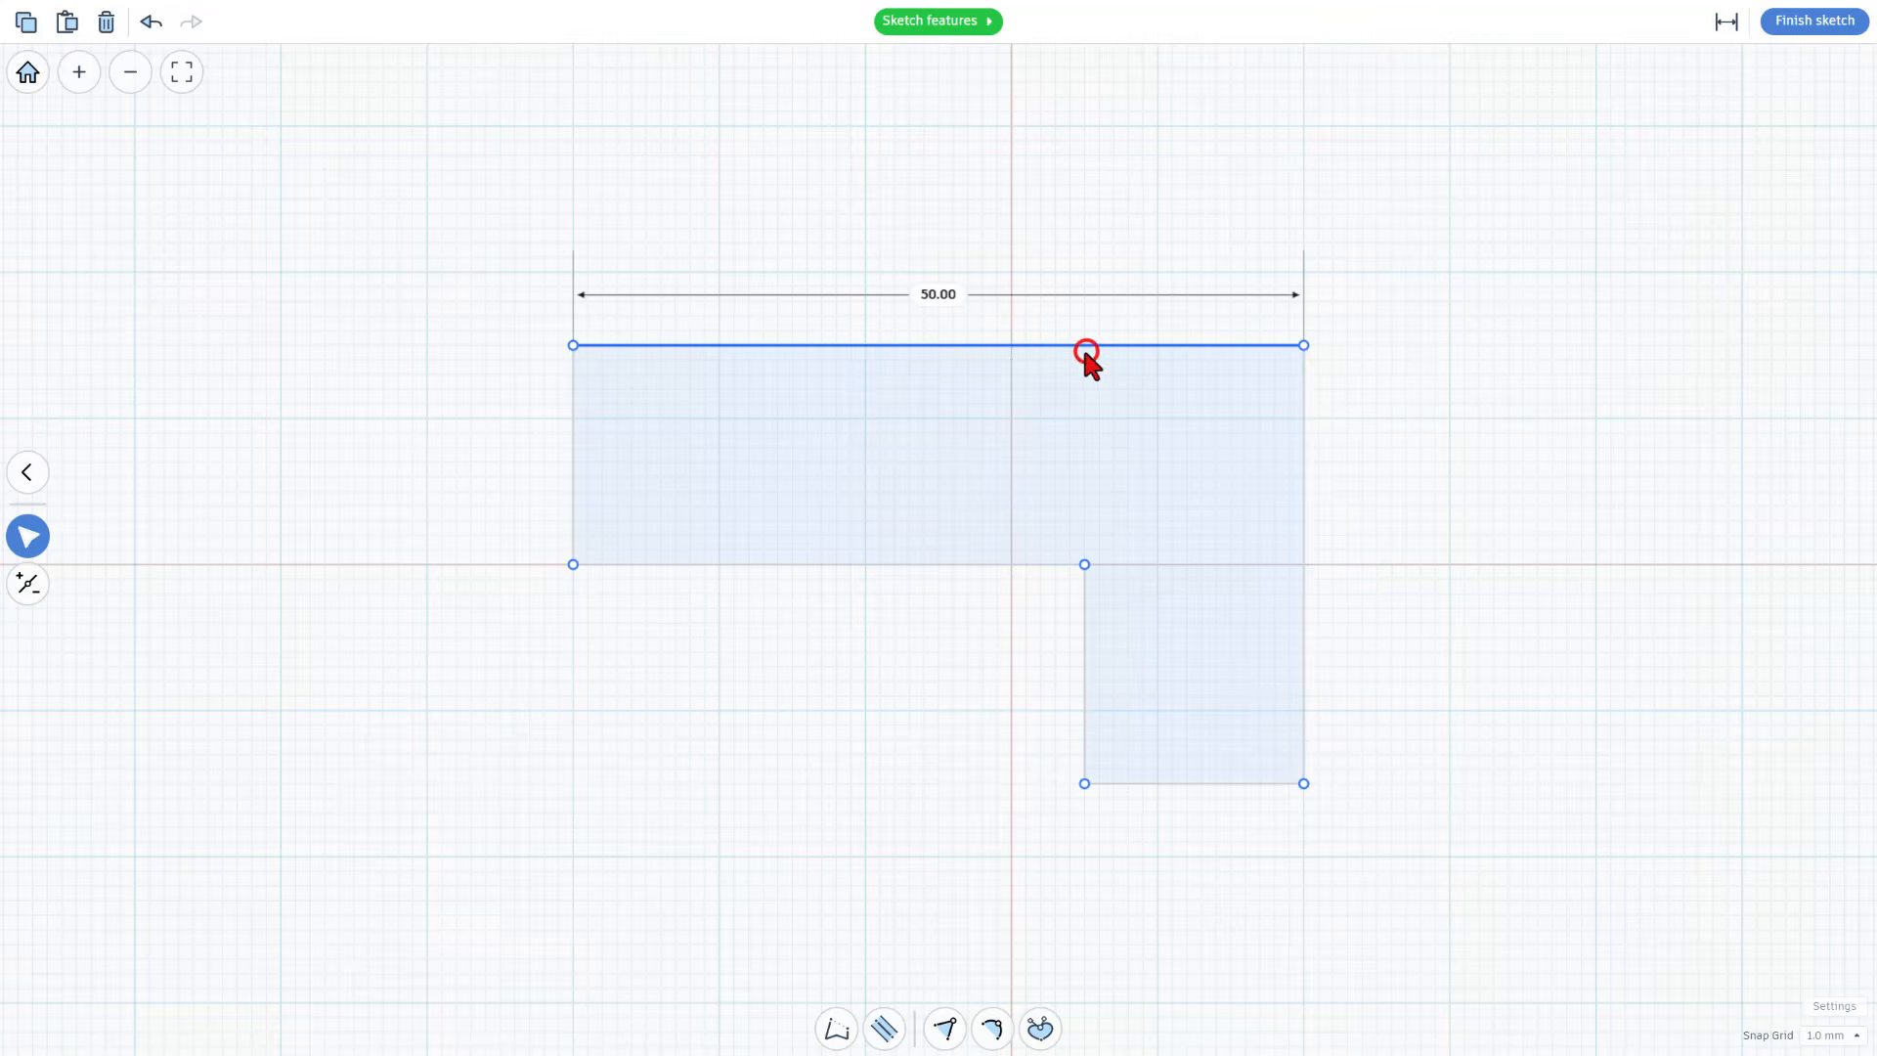
Move the profile's top-left corner 10 mm right and 5 mm down, and the leg's lower-left corner about 5 mm right and up.
left_click(575, 348)
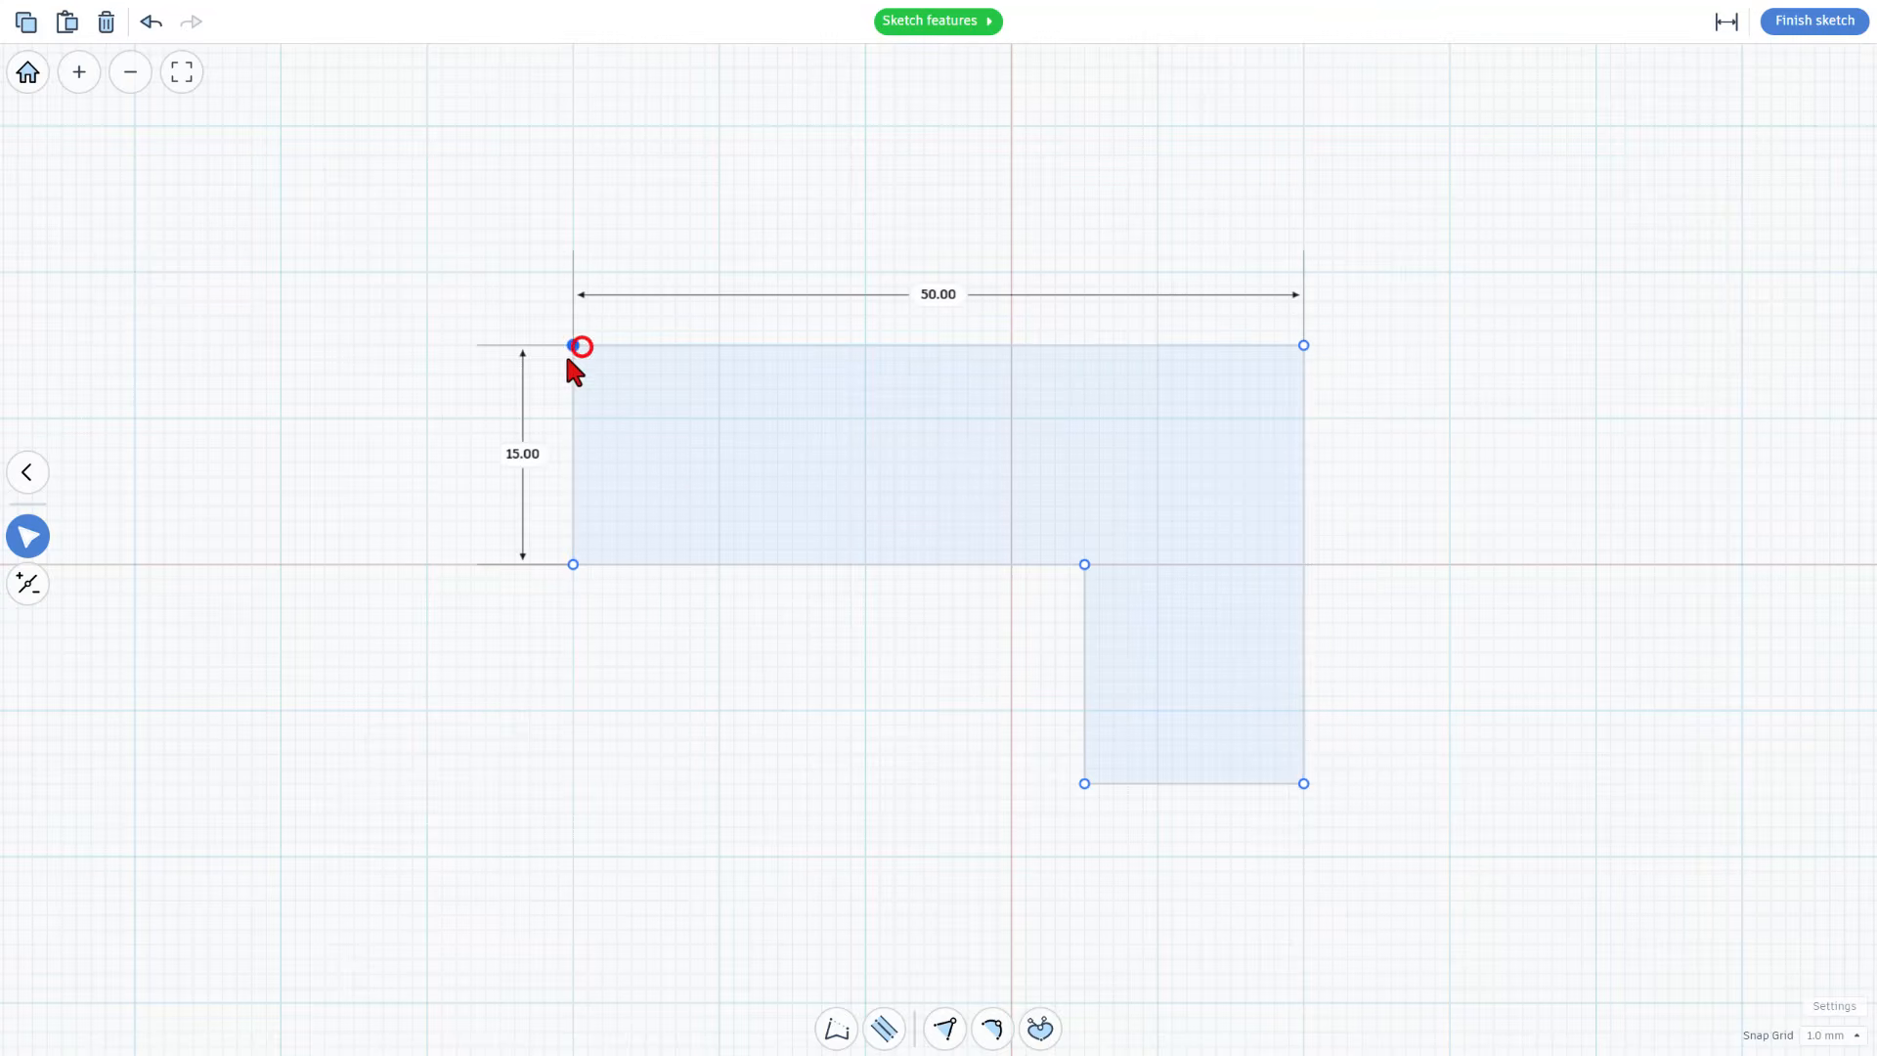
left_click_drag(576, 349, 718, 419)
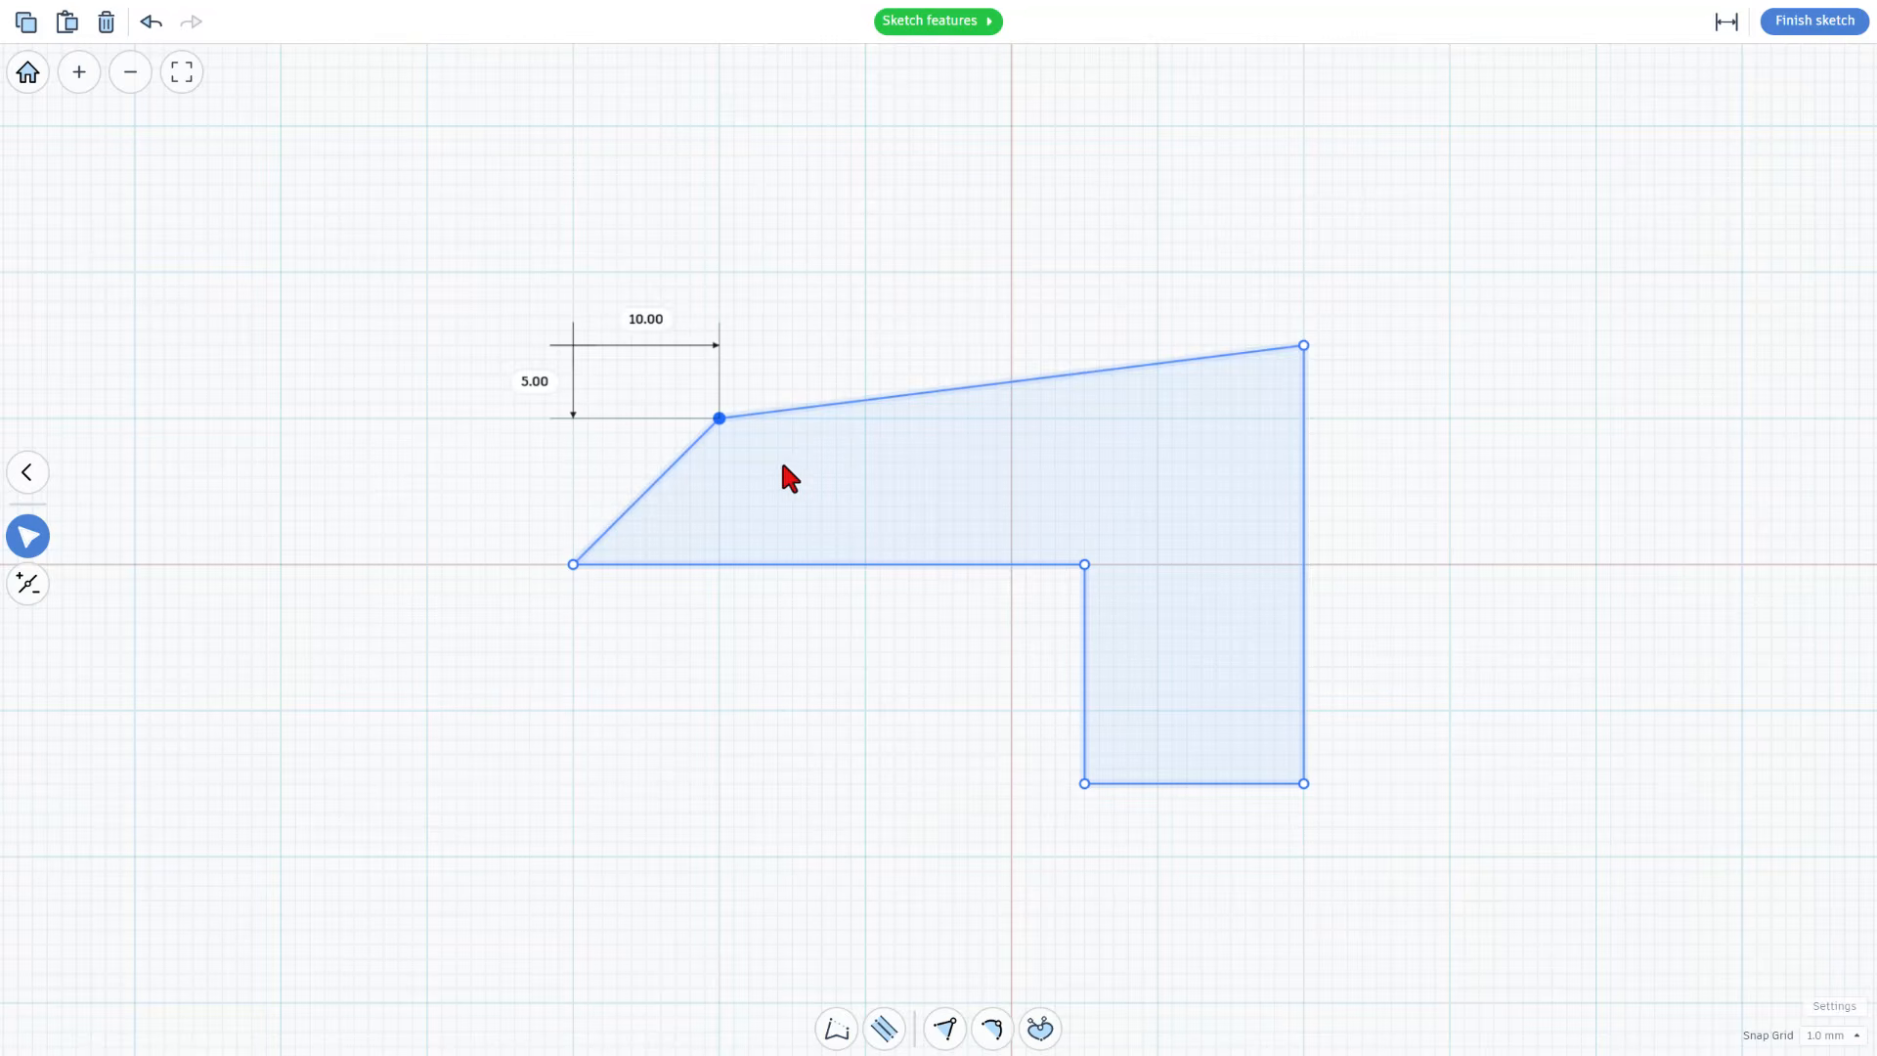
left_click_drag(1085, 784, 1158, 711)
Convert the leg's lower-left point to a smooth curve and finish the sketch.
key("2")
left_click(1236, 661)
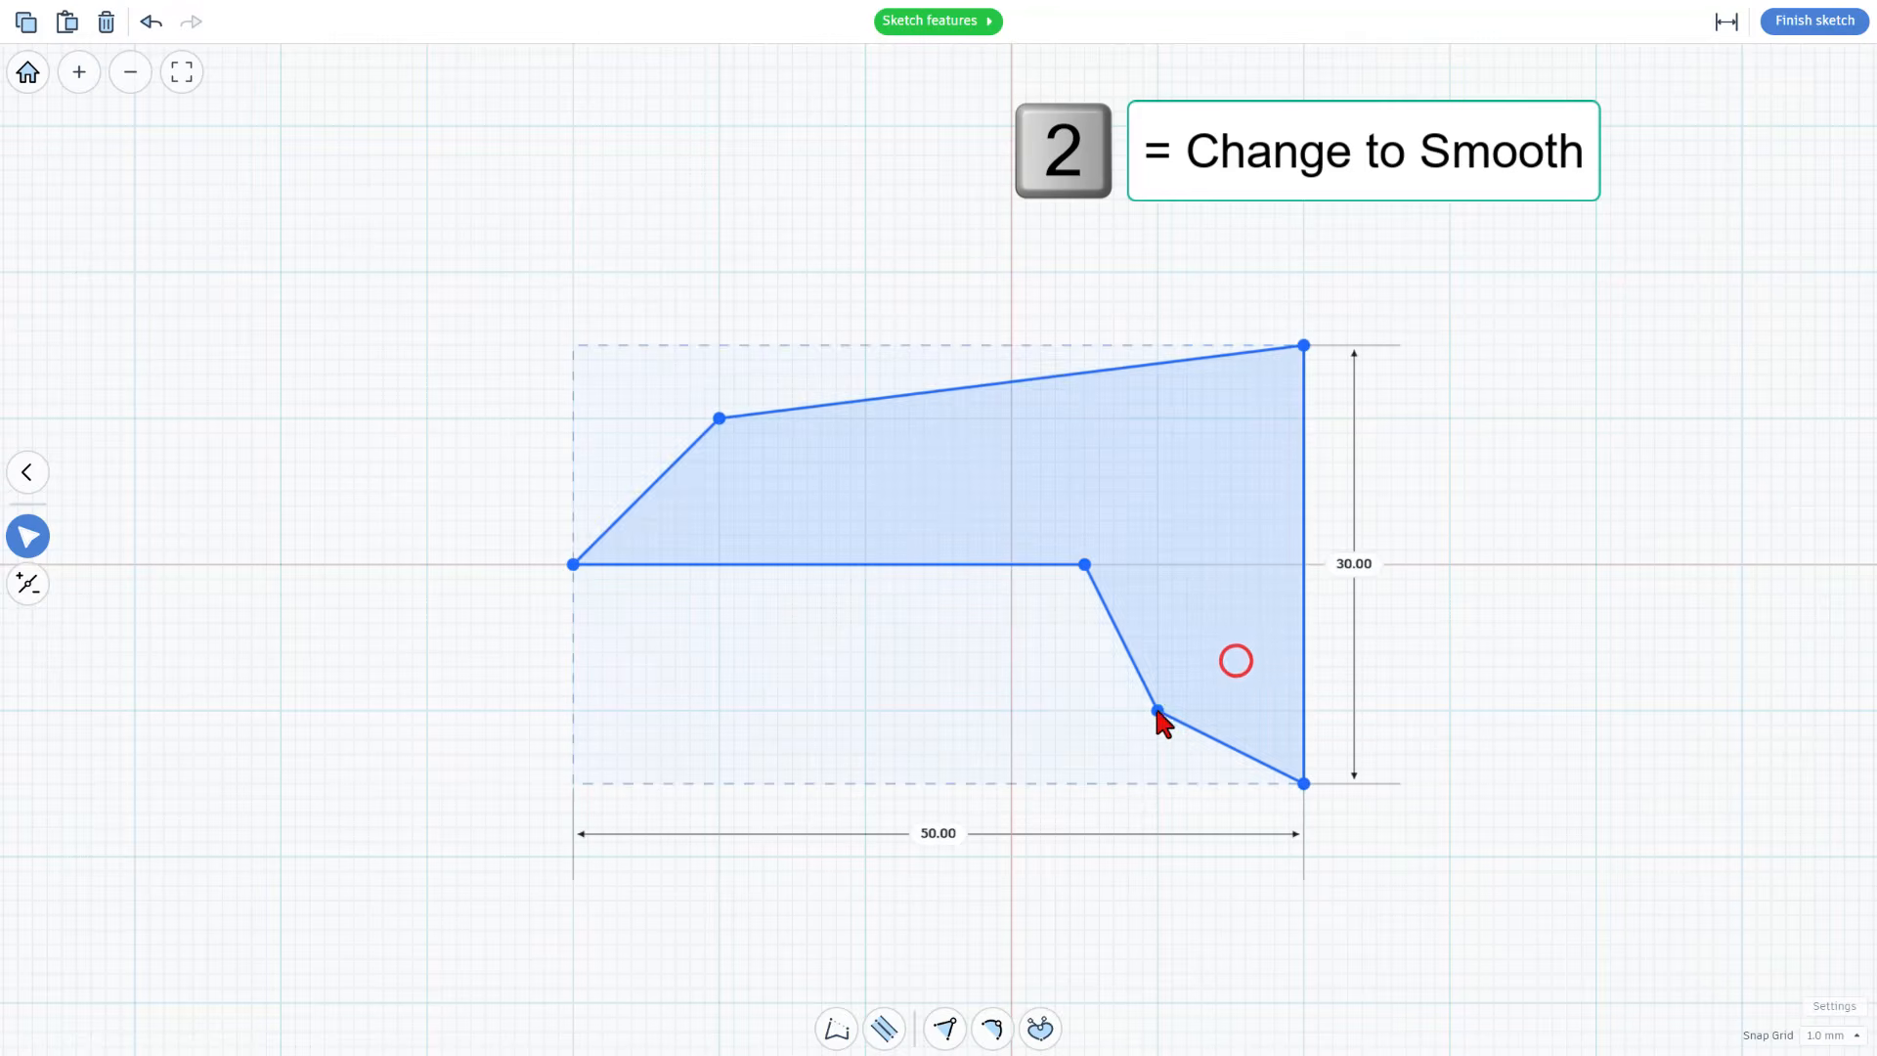
left_click(1158, 711)
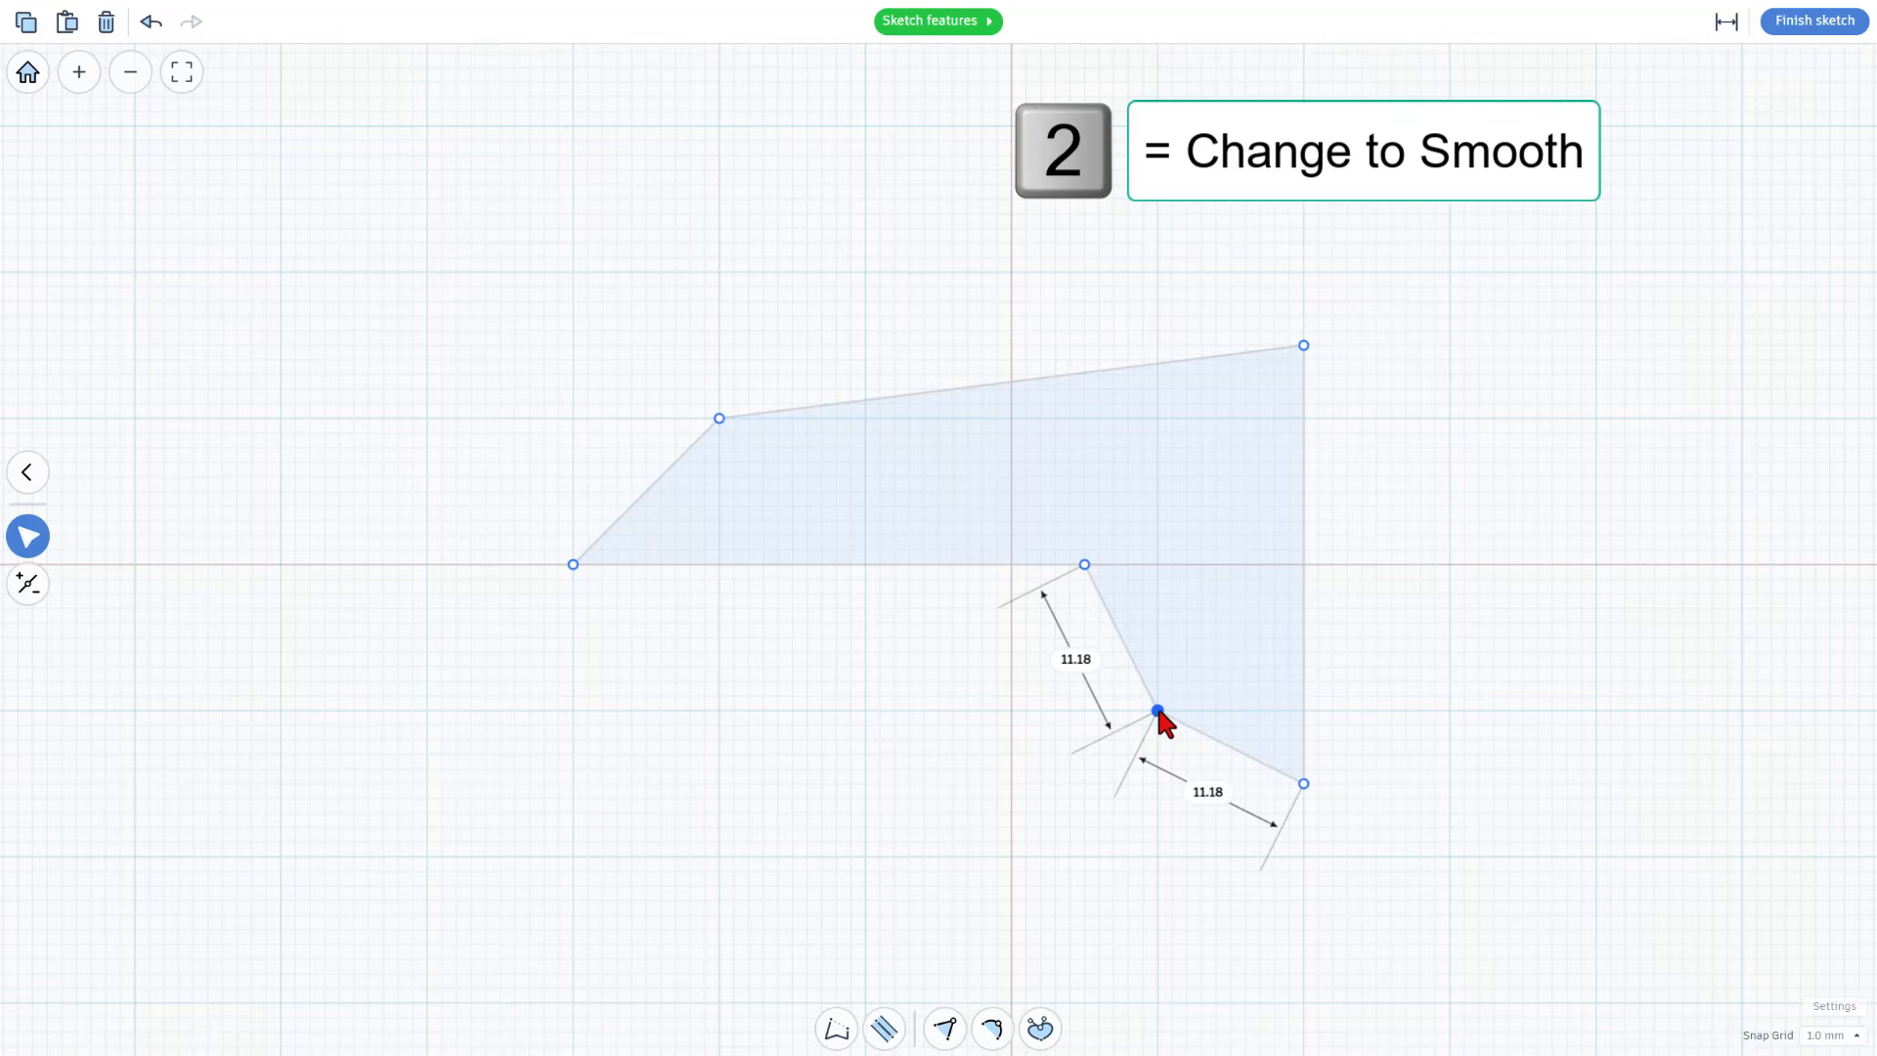
key("2")
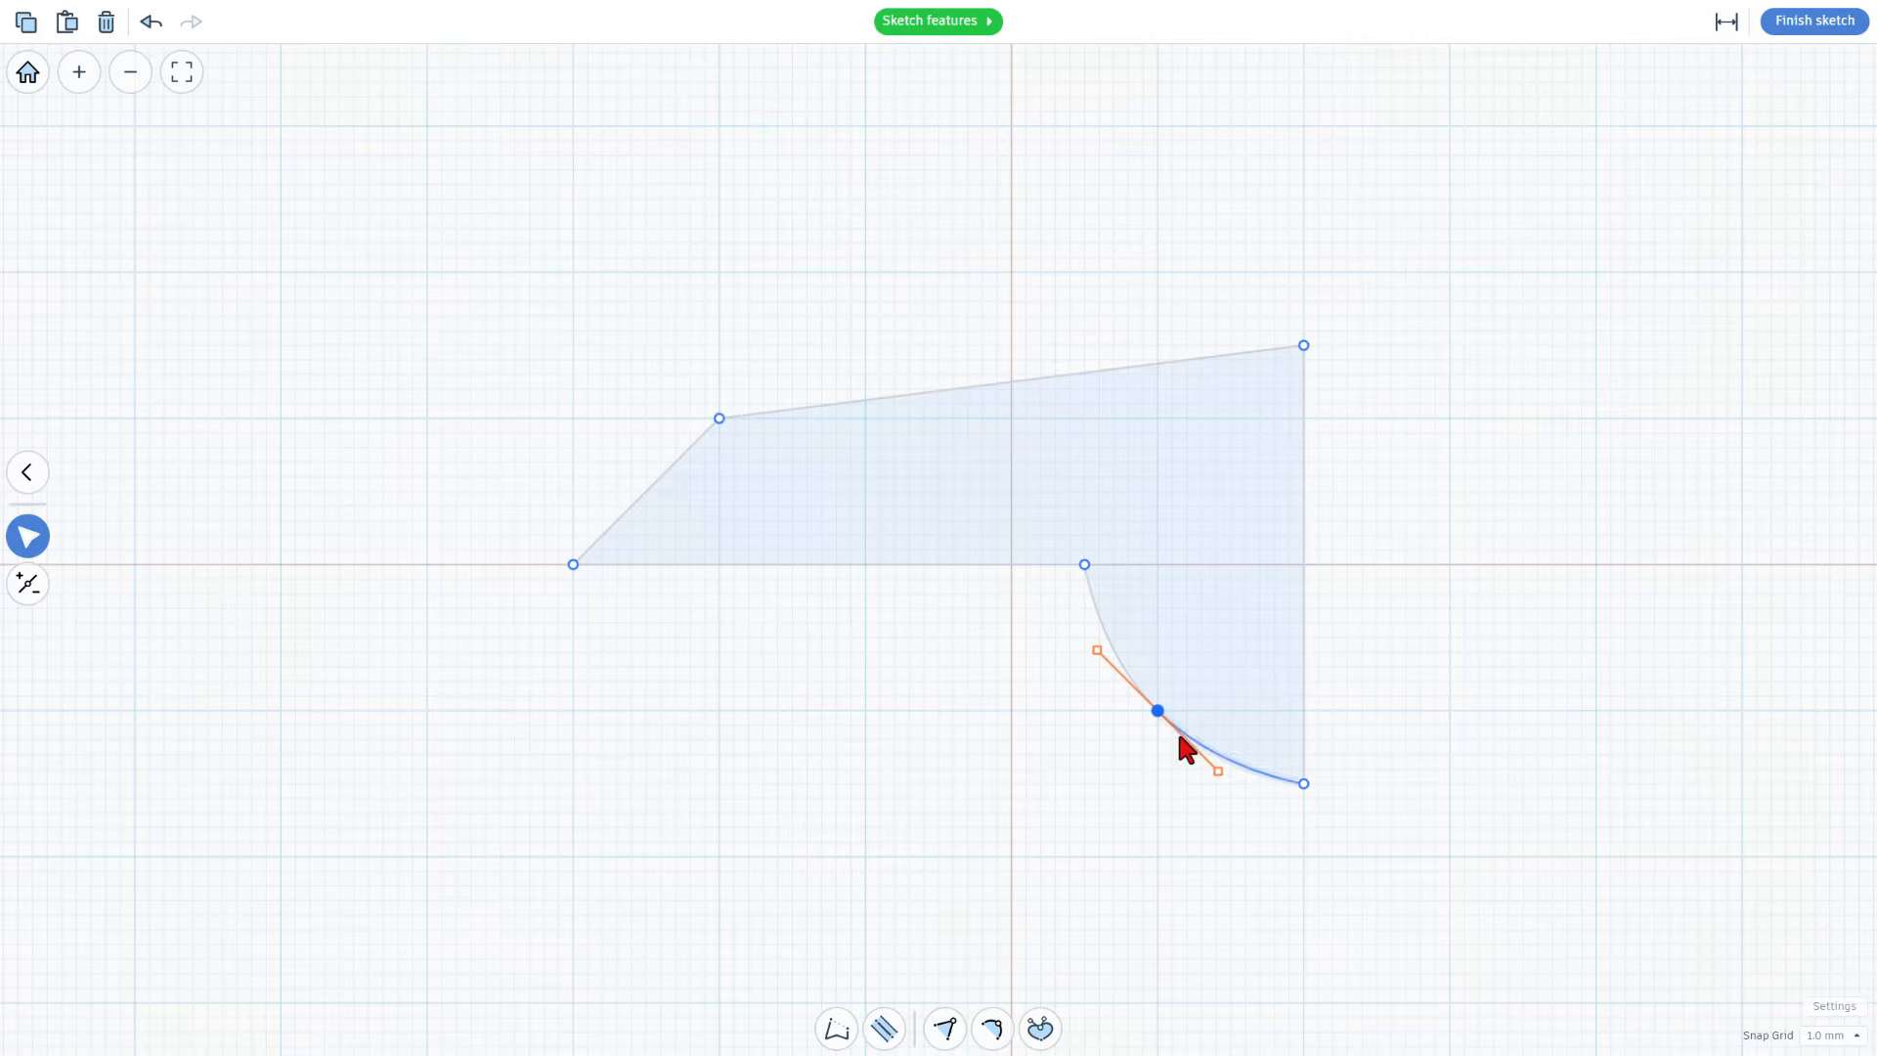
left_click(1826, 24)
right_click_drag(813, 766, 734, 746)
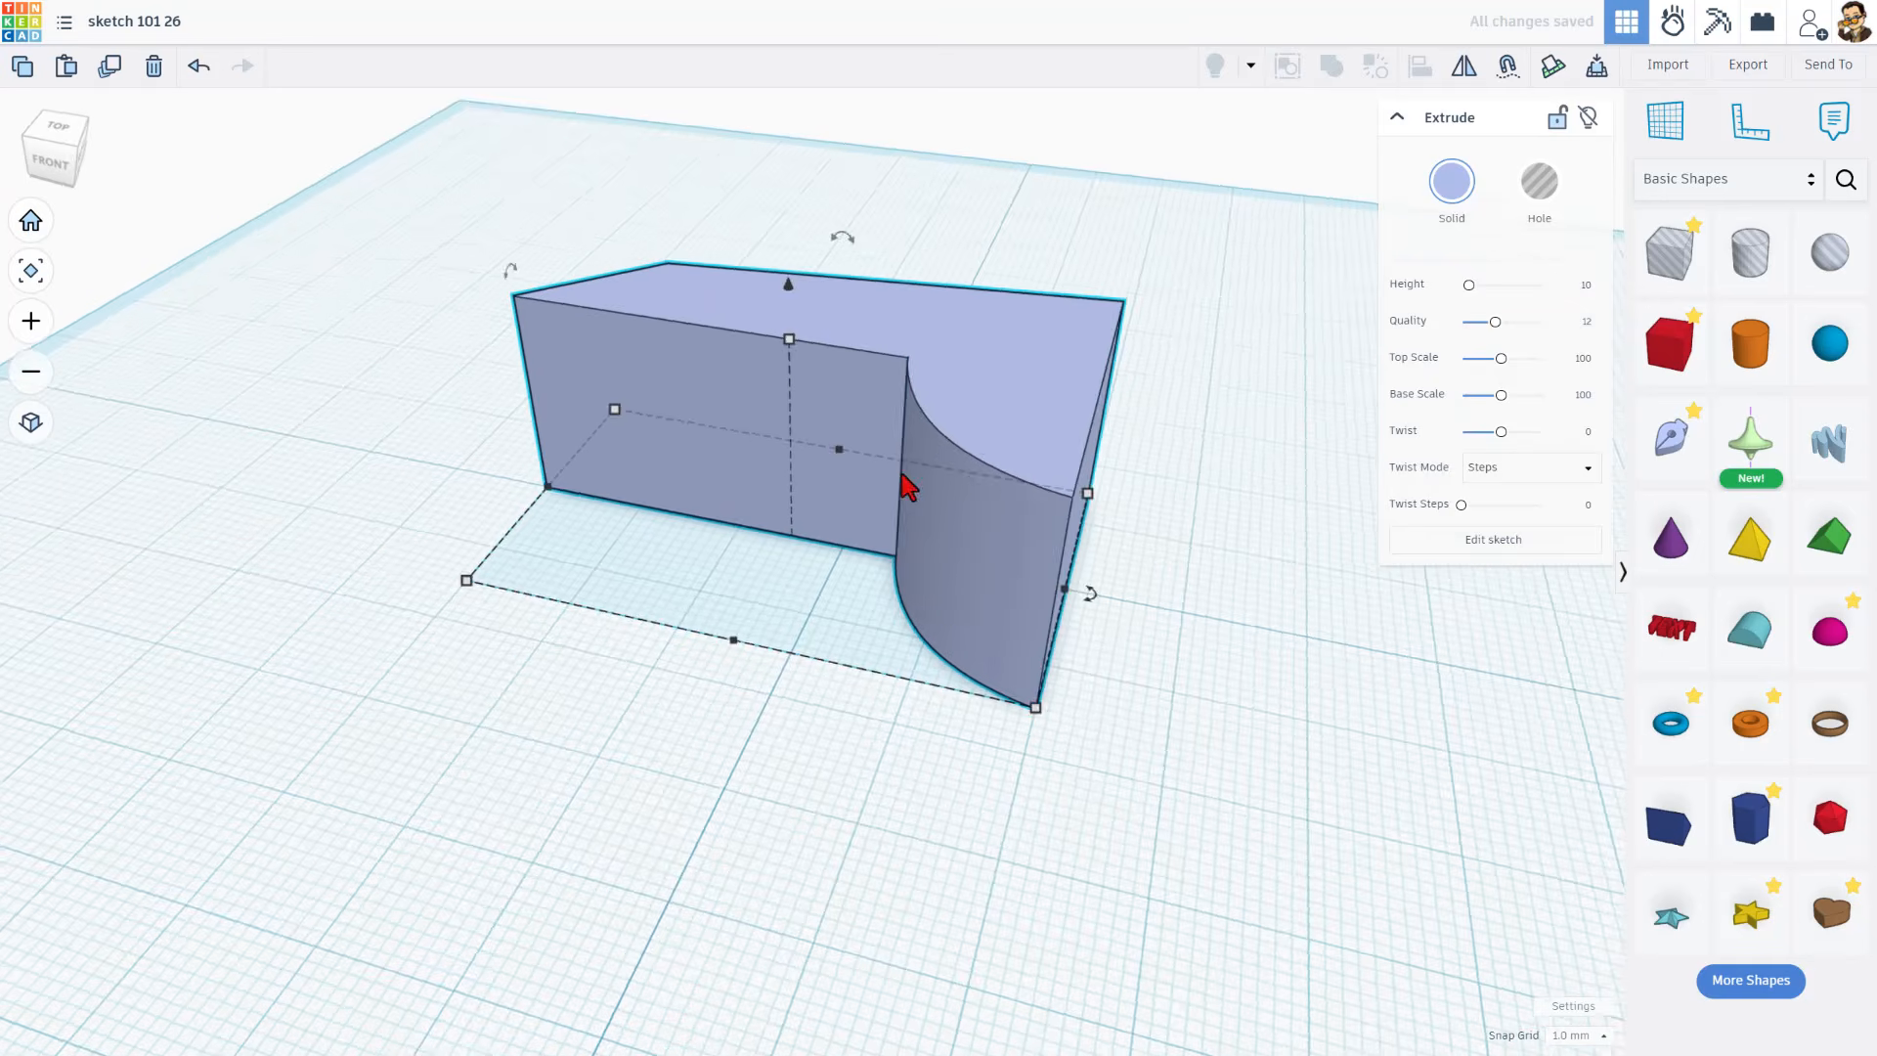
Set the extrusion's top scale to 80 to taper the shape.
right_click_drag(909, 495, 930, 460)
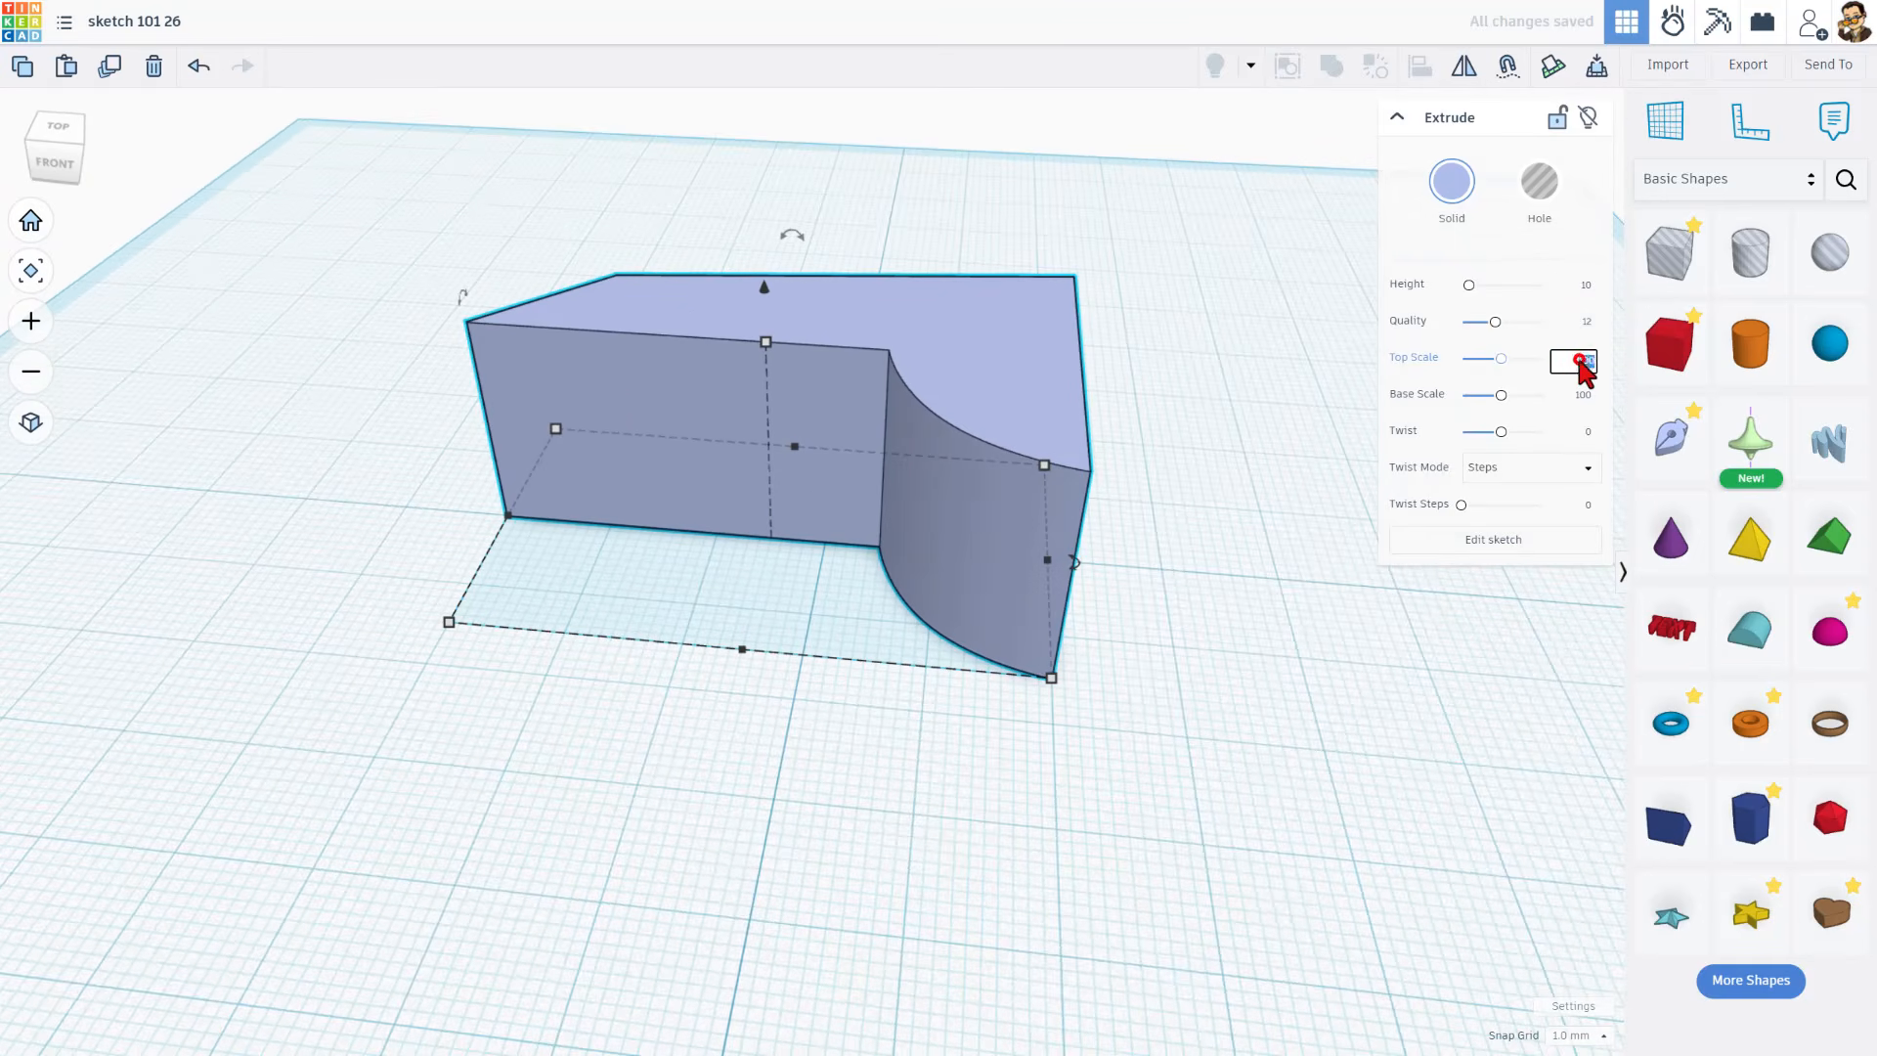
type("80")
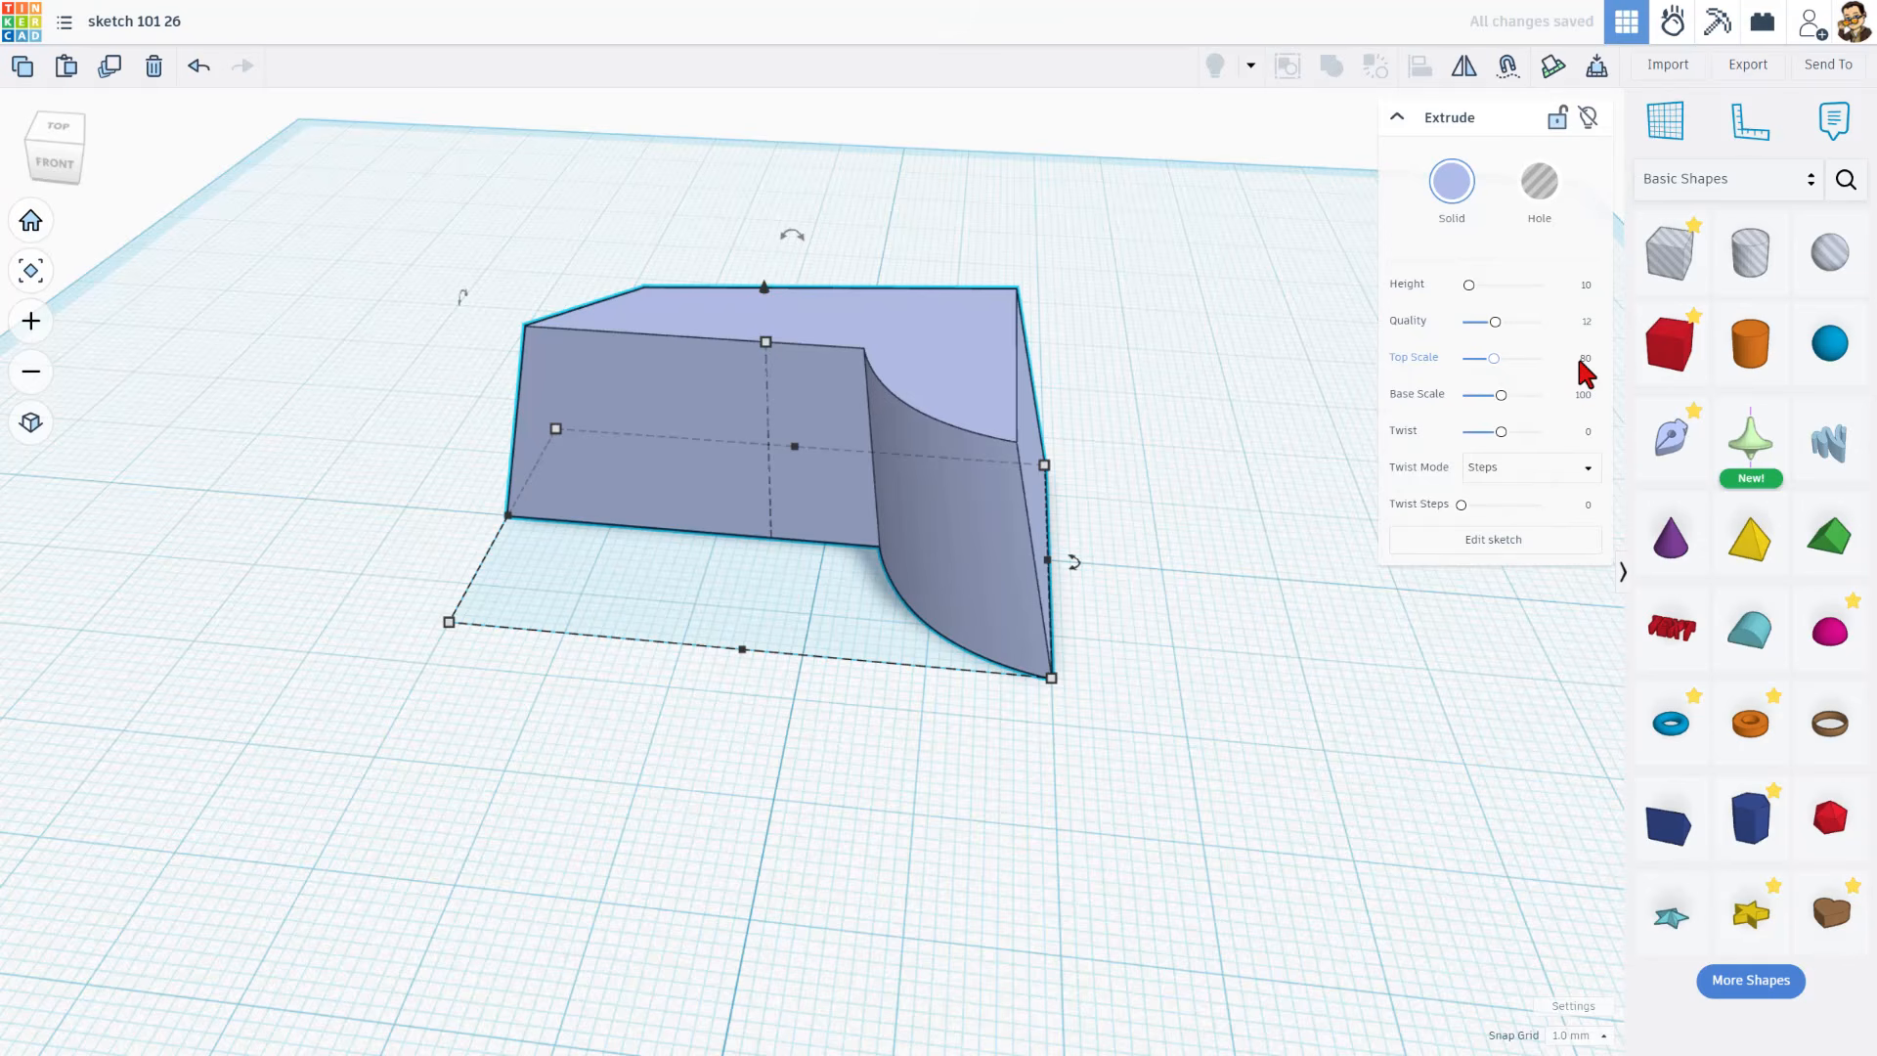
right_click_drag(843, 745, 811, 991)
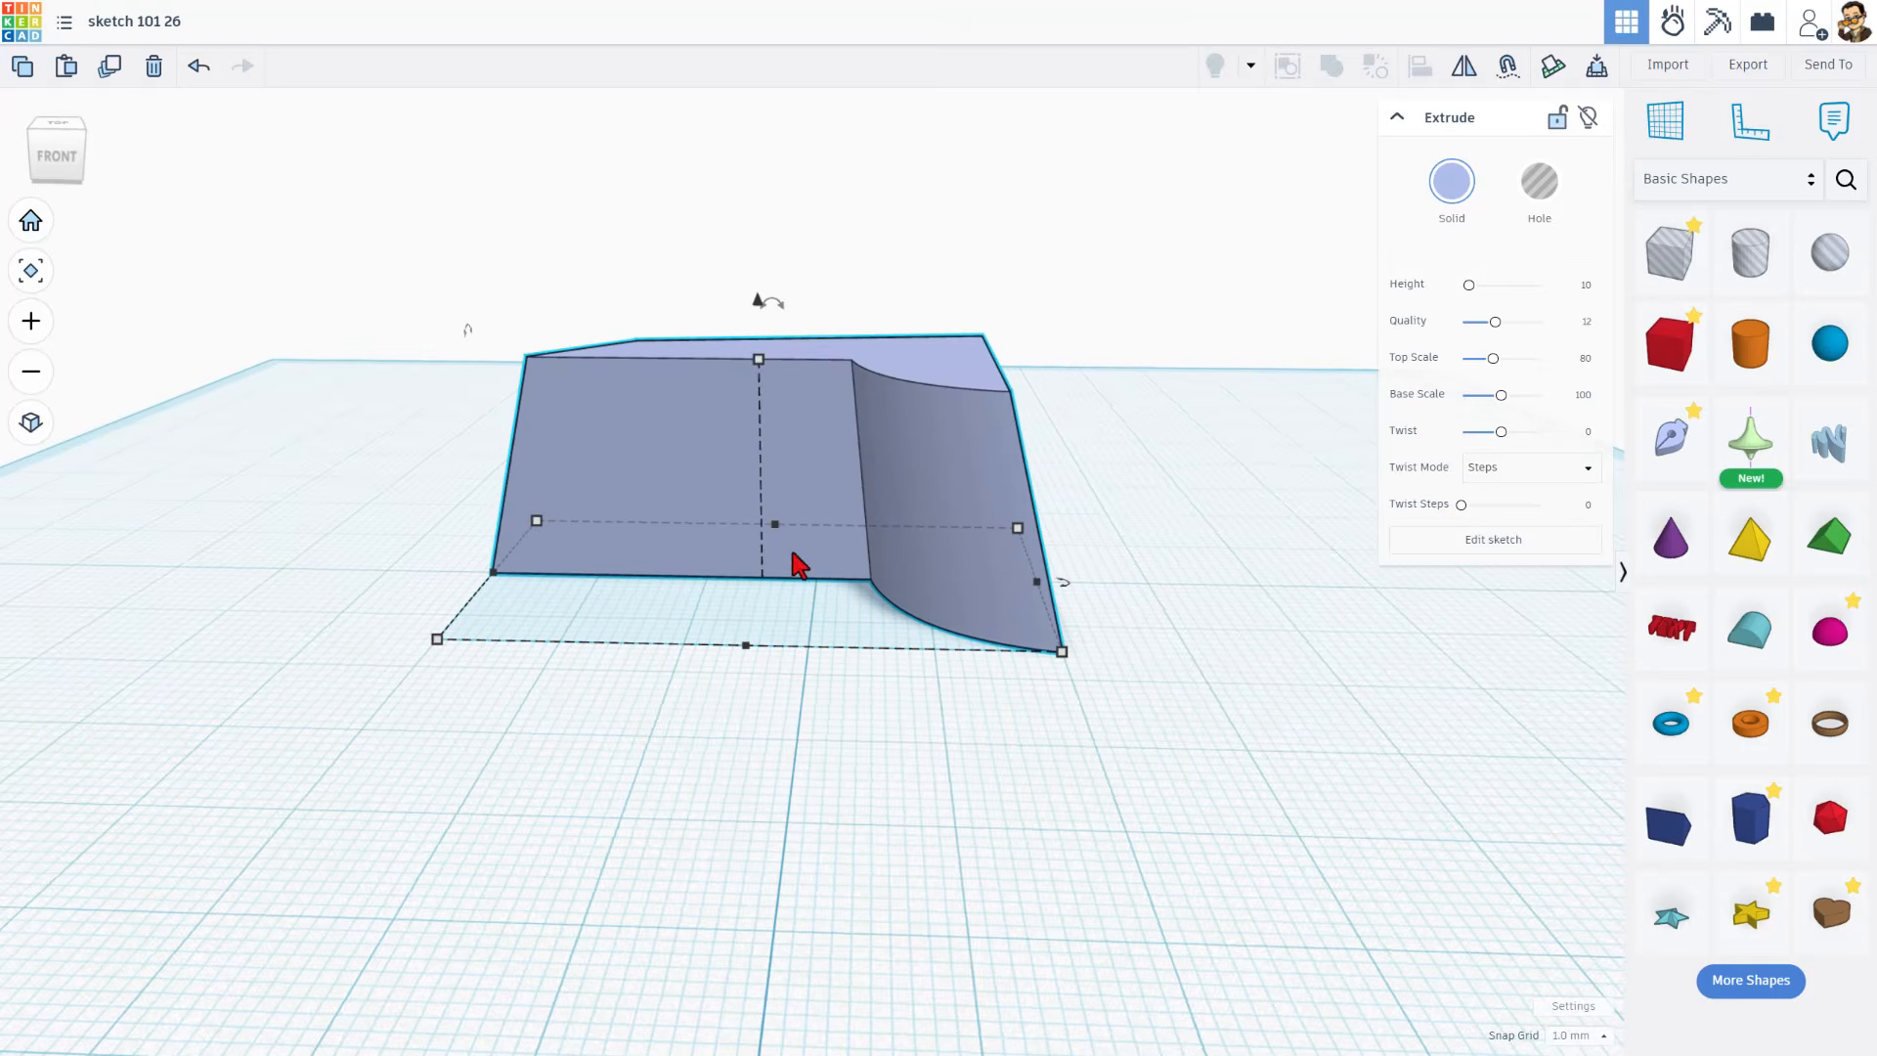
Check the tapered shape's height and stretch it slightly taller directly on the model.
left_click(755, 360)
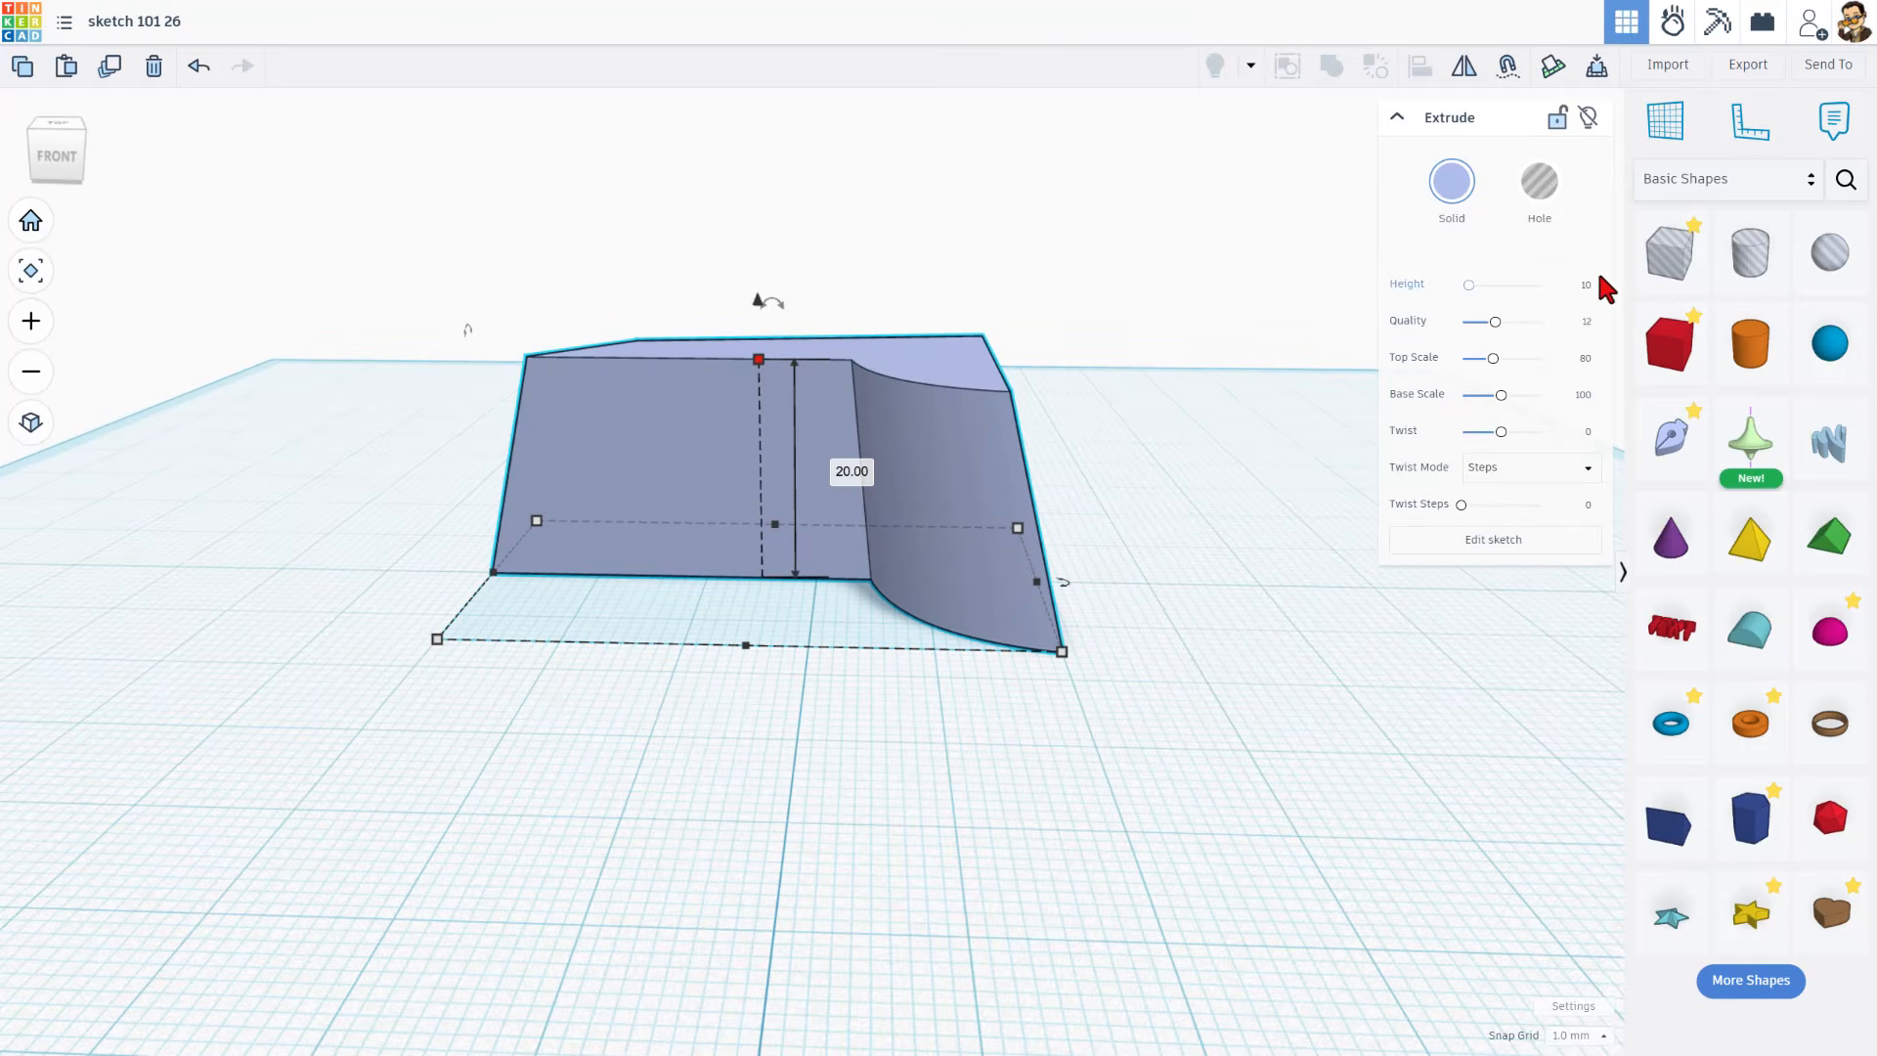
right_click_drag(772, 633, 716, 623)
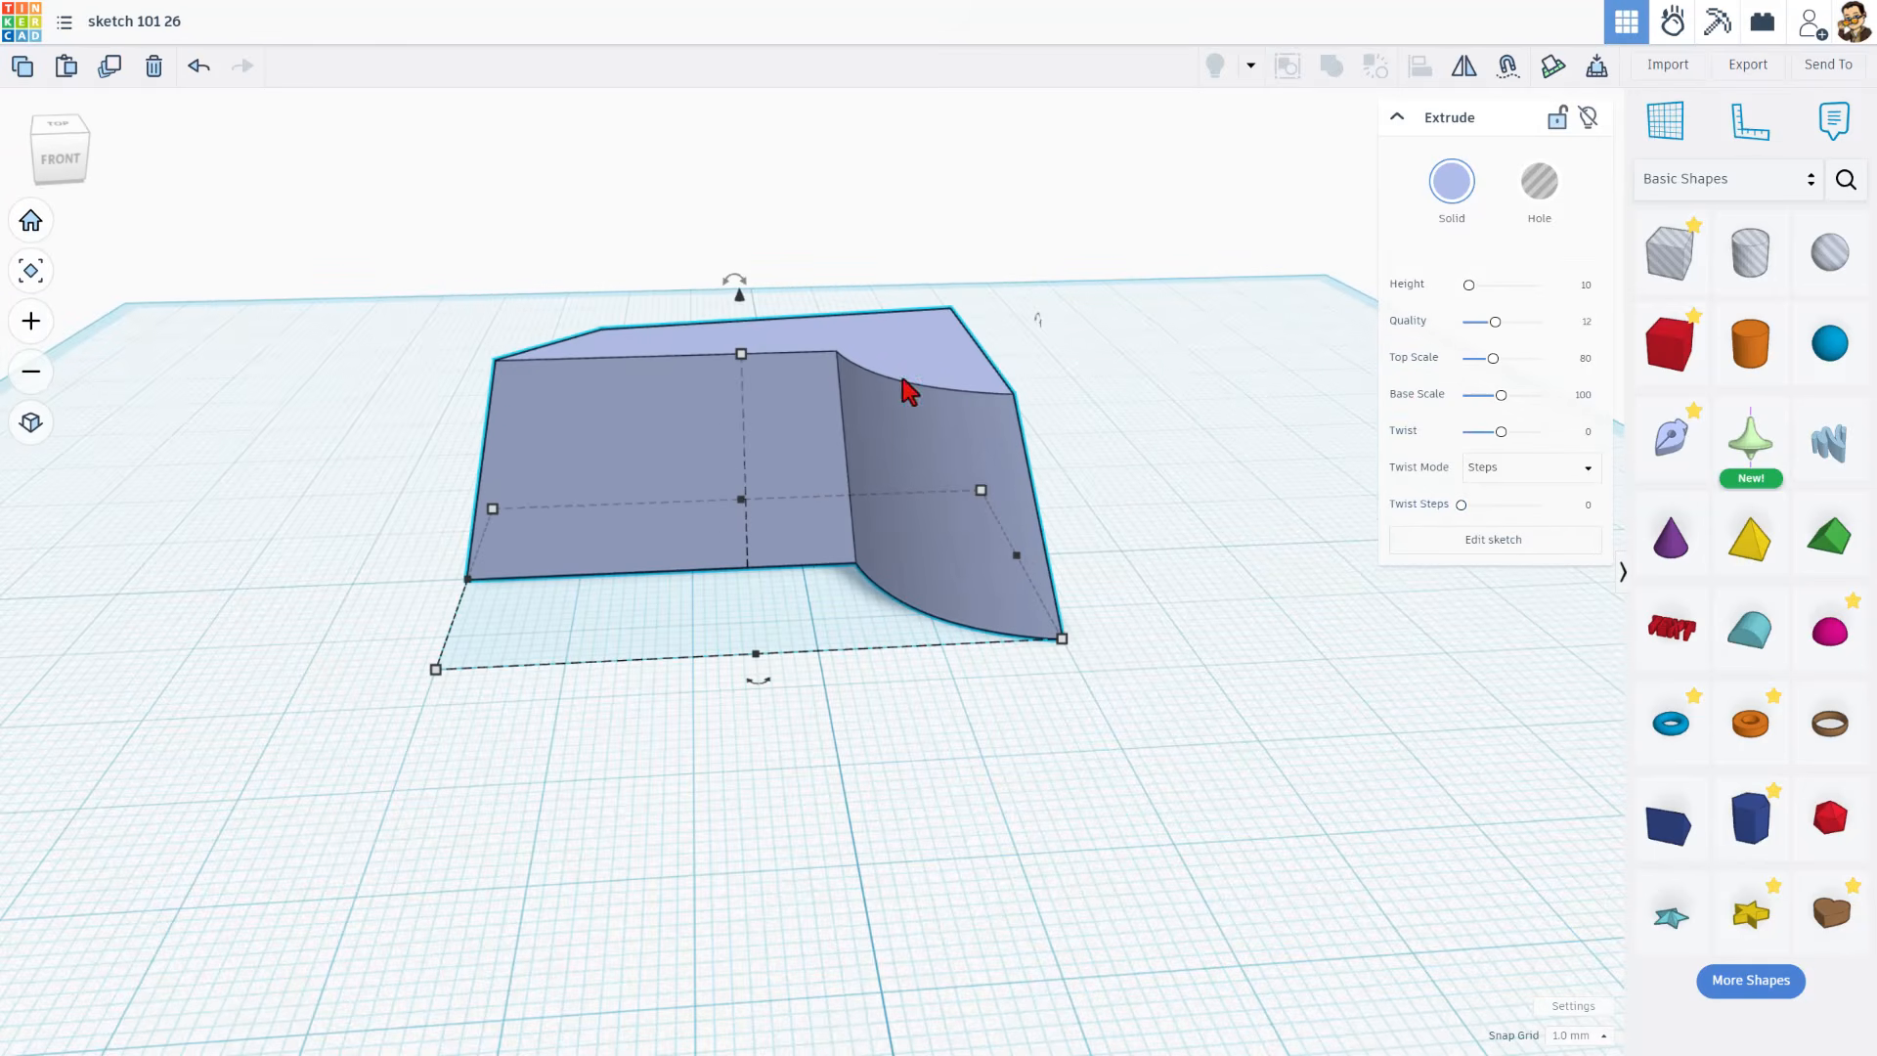
mouse_move(741, 353)
left_mouse_down()
mouse_move(740, 279)
mouse_move(745, 377)
mouse_move(740, 331)
left_mouse_up()
right_click_drag(896, 616, 872, 673)
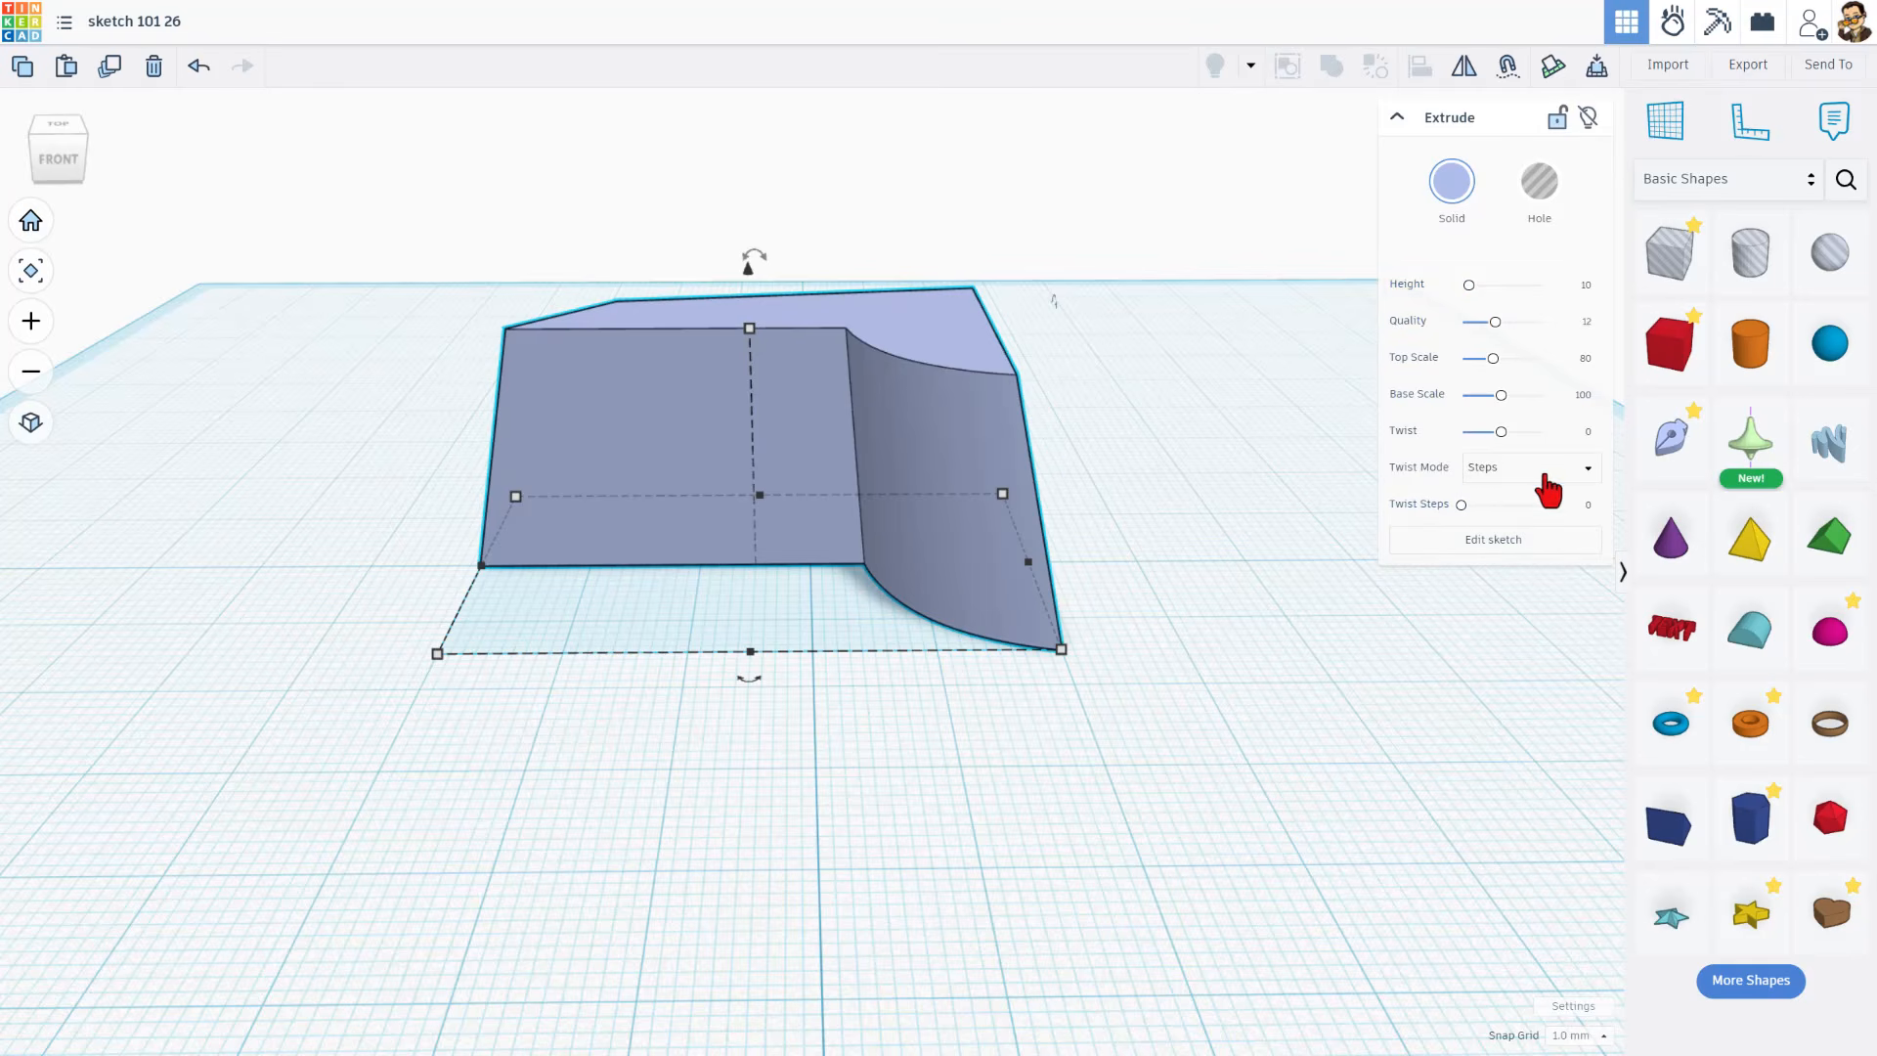
Change the twist mode to Smooth and set the extrusion's twist to 50.
left_click(1521, 467)
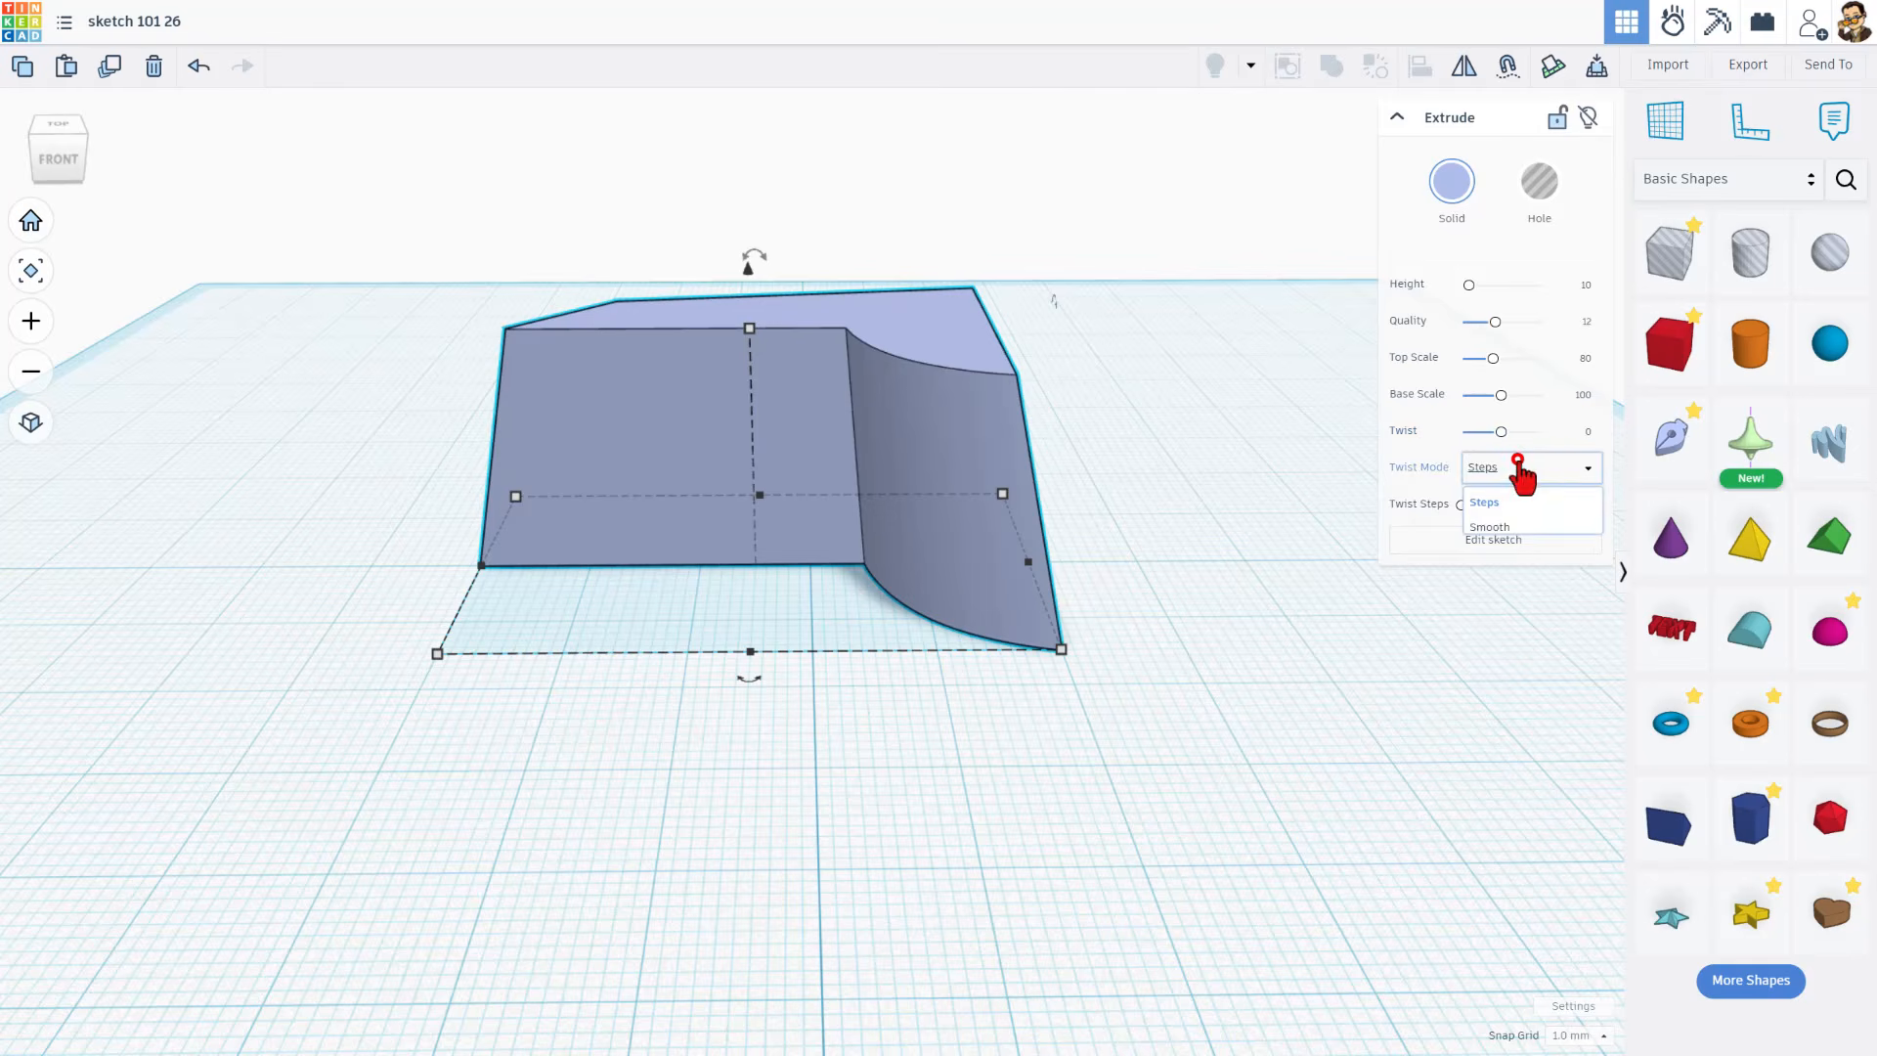
left_click(1491, 530)
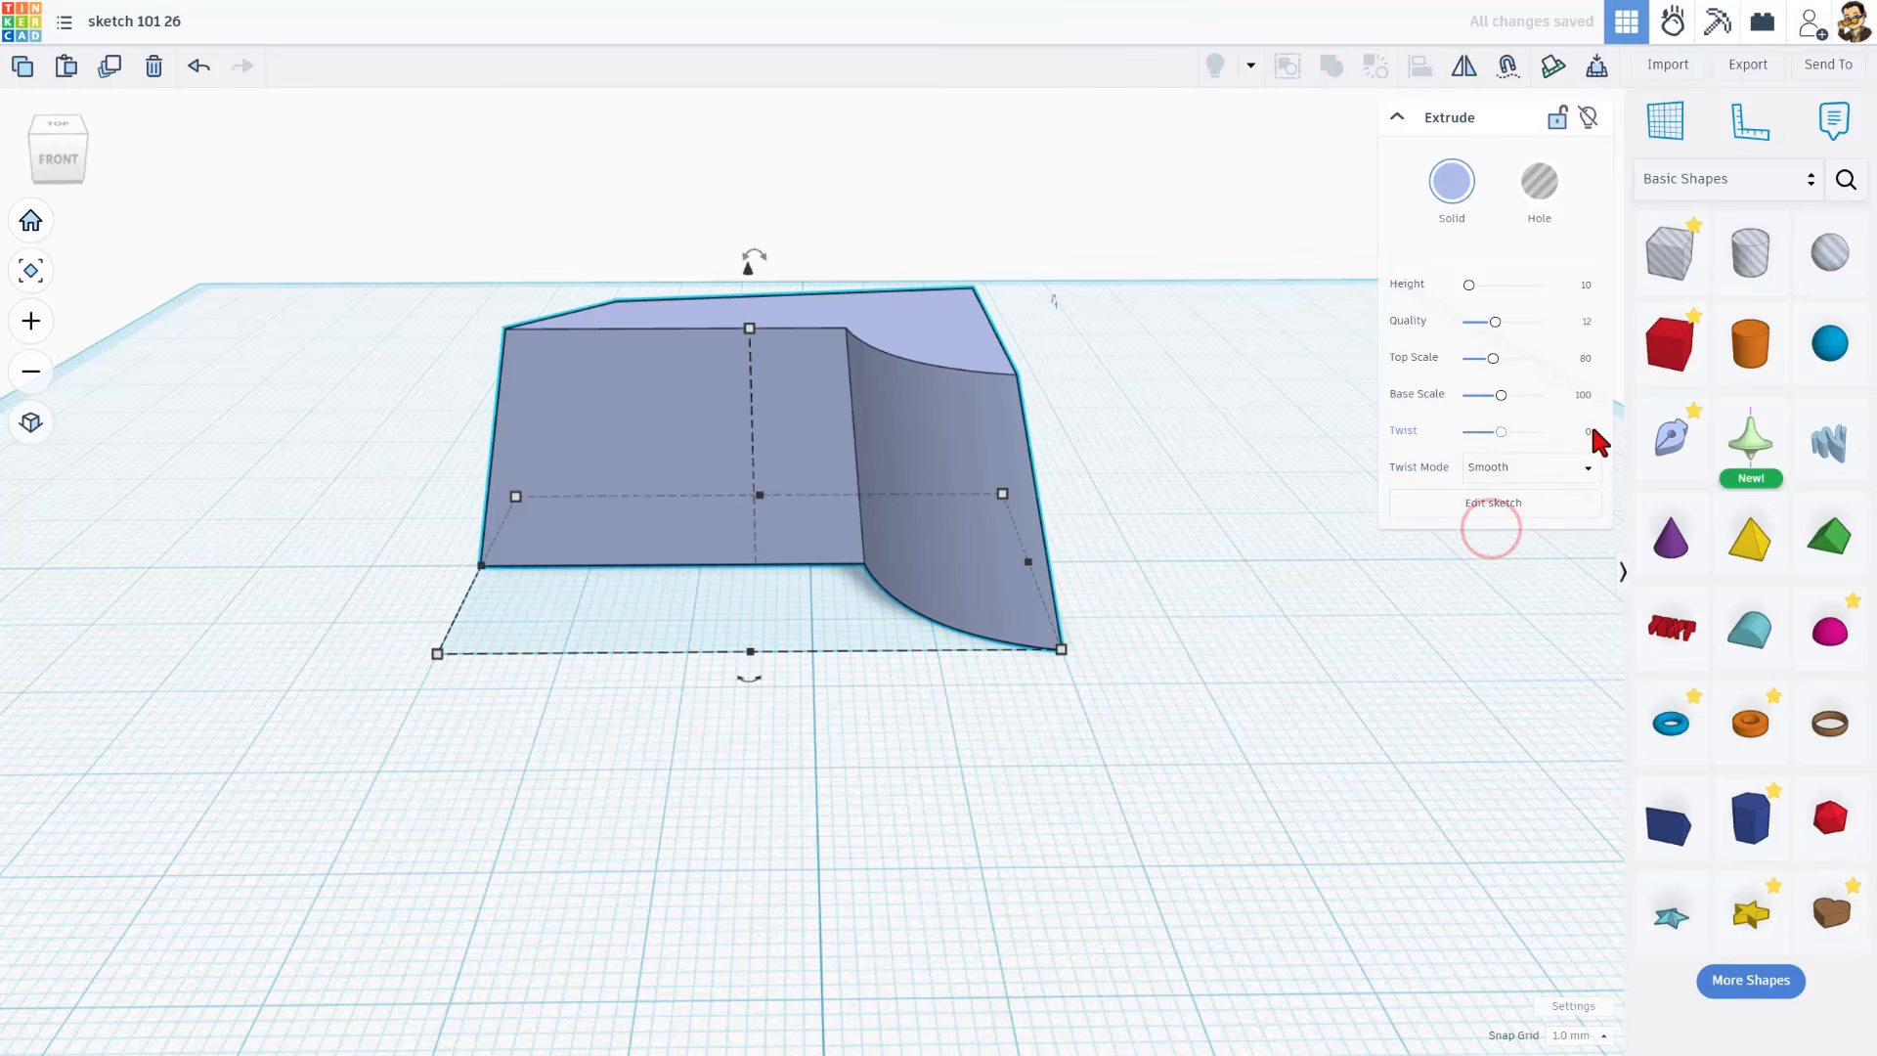
type("50")
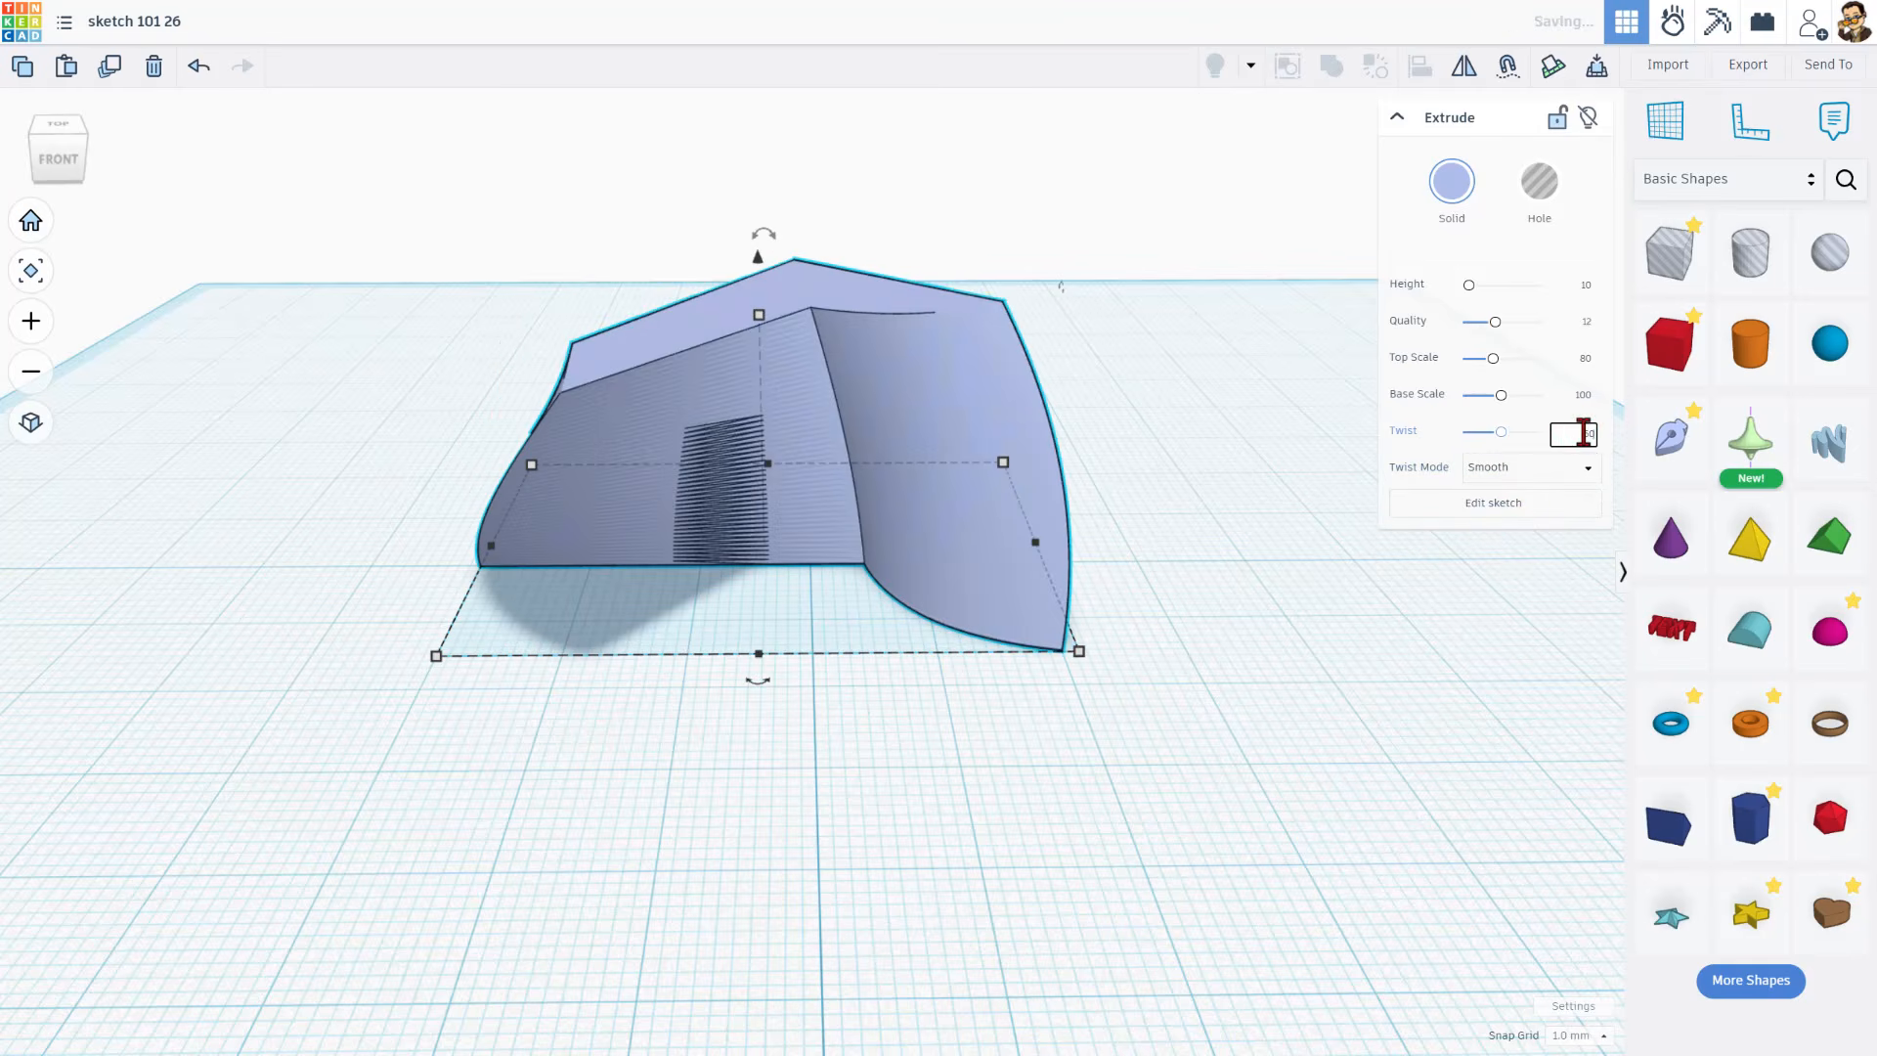
right_click_drag(411, 685, 394, 772)
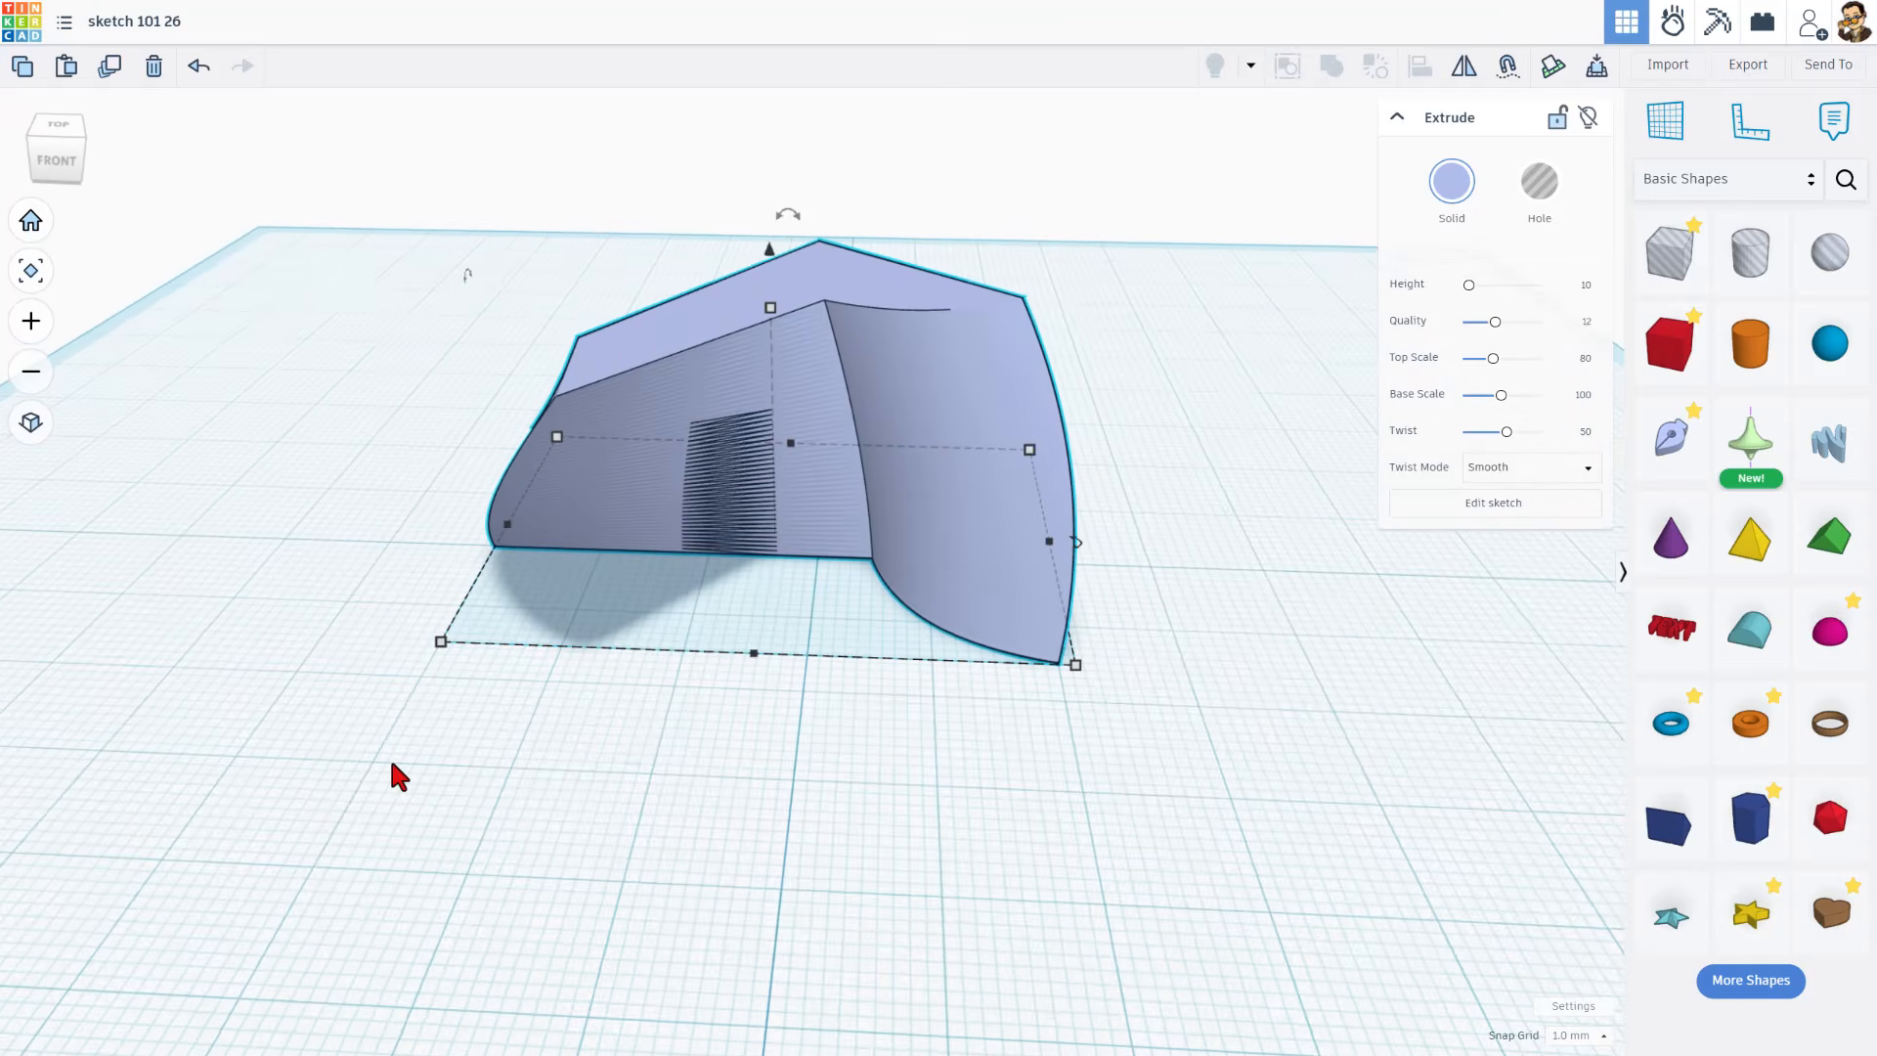
Reopen the twisted shape's sketch and move the profile's right edge 3 mm left.
left_click(1492, 503)
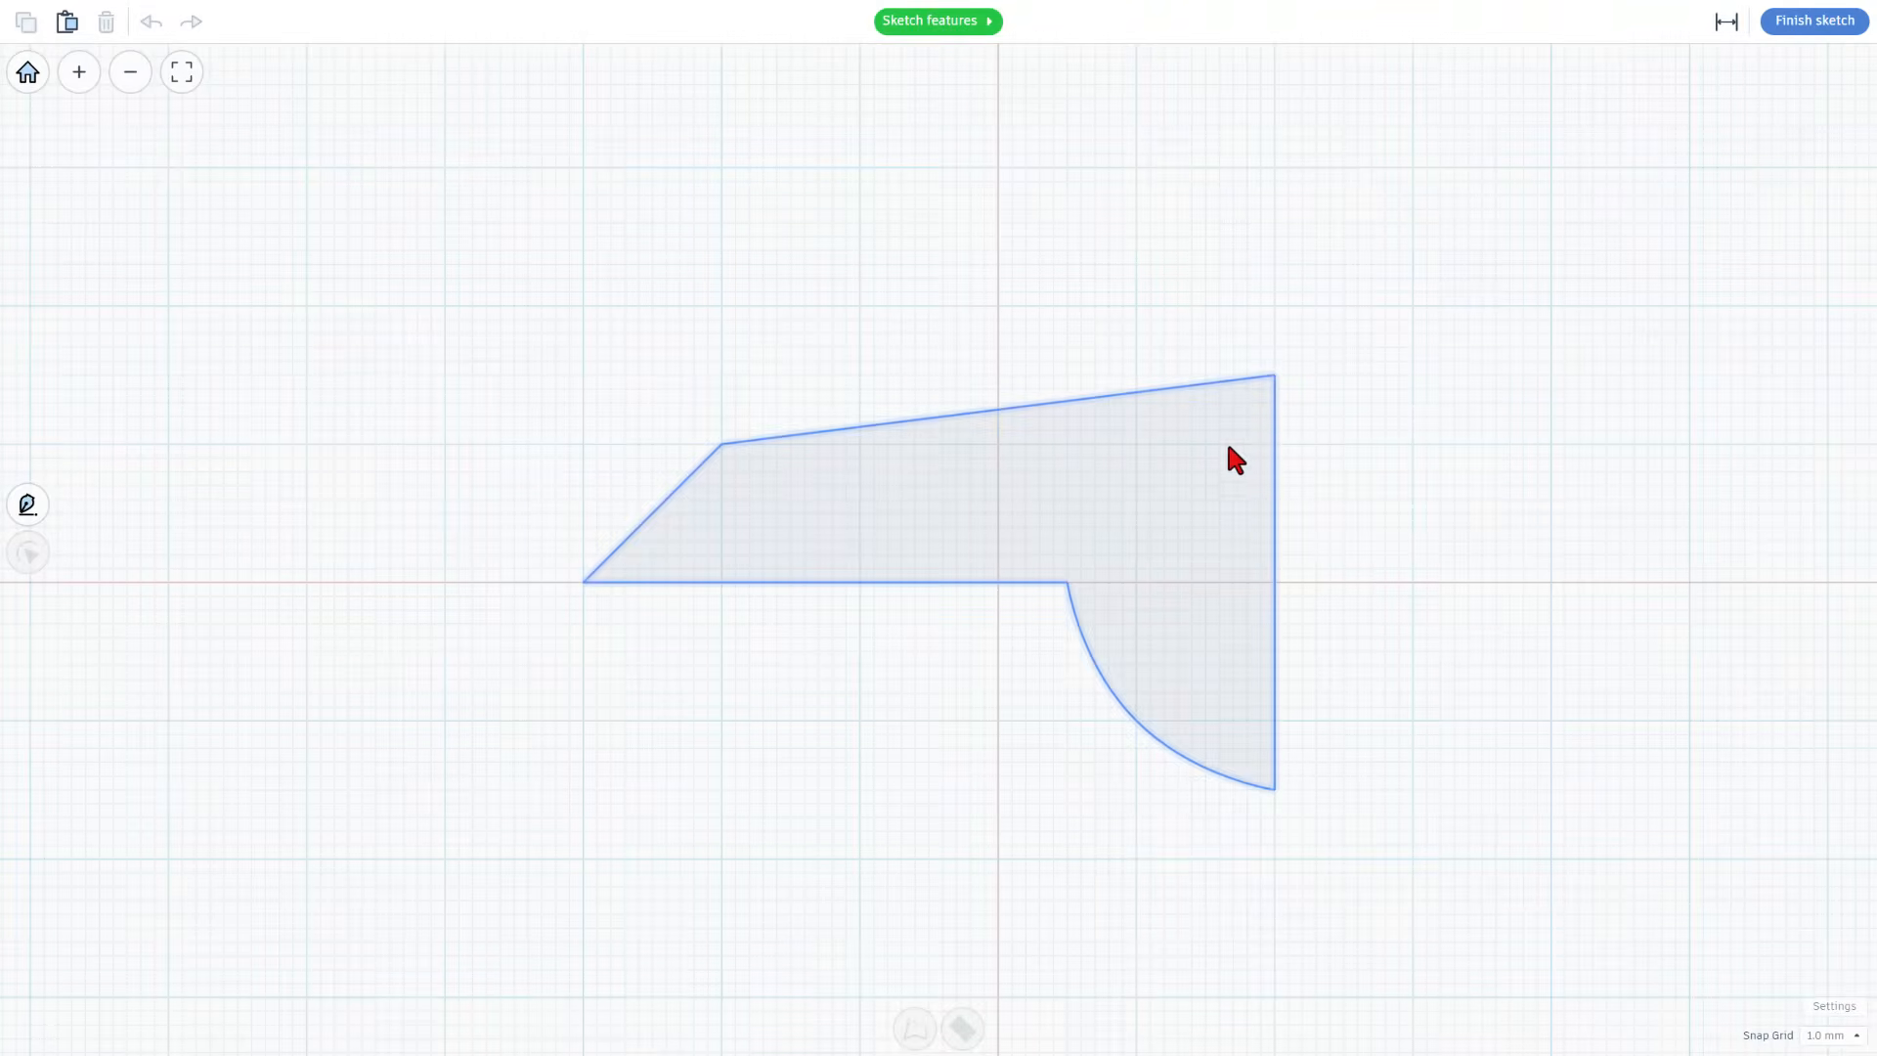
left_click(1269, 489)
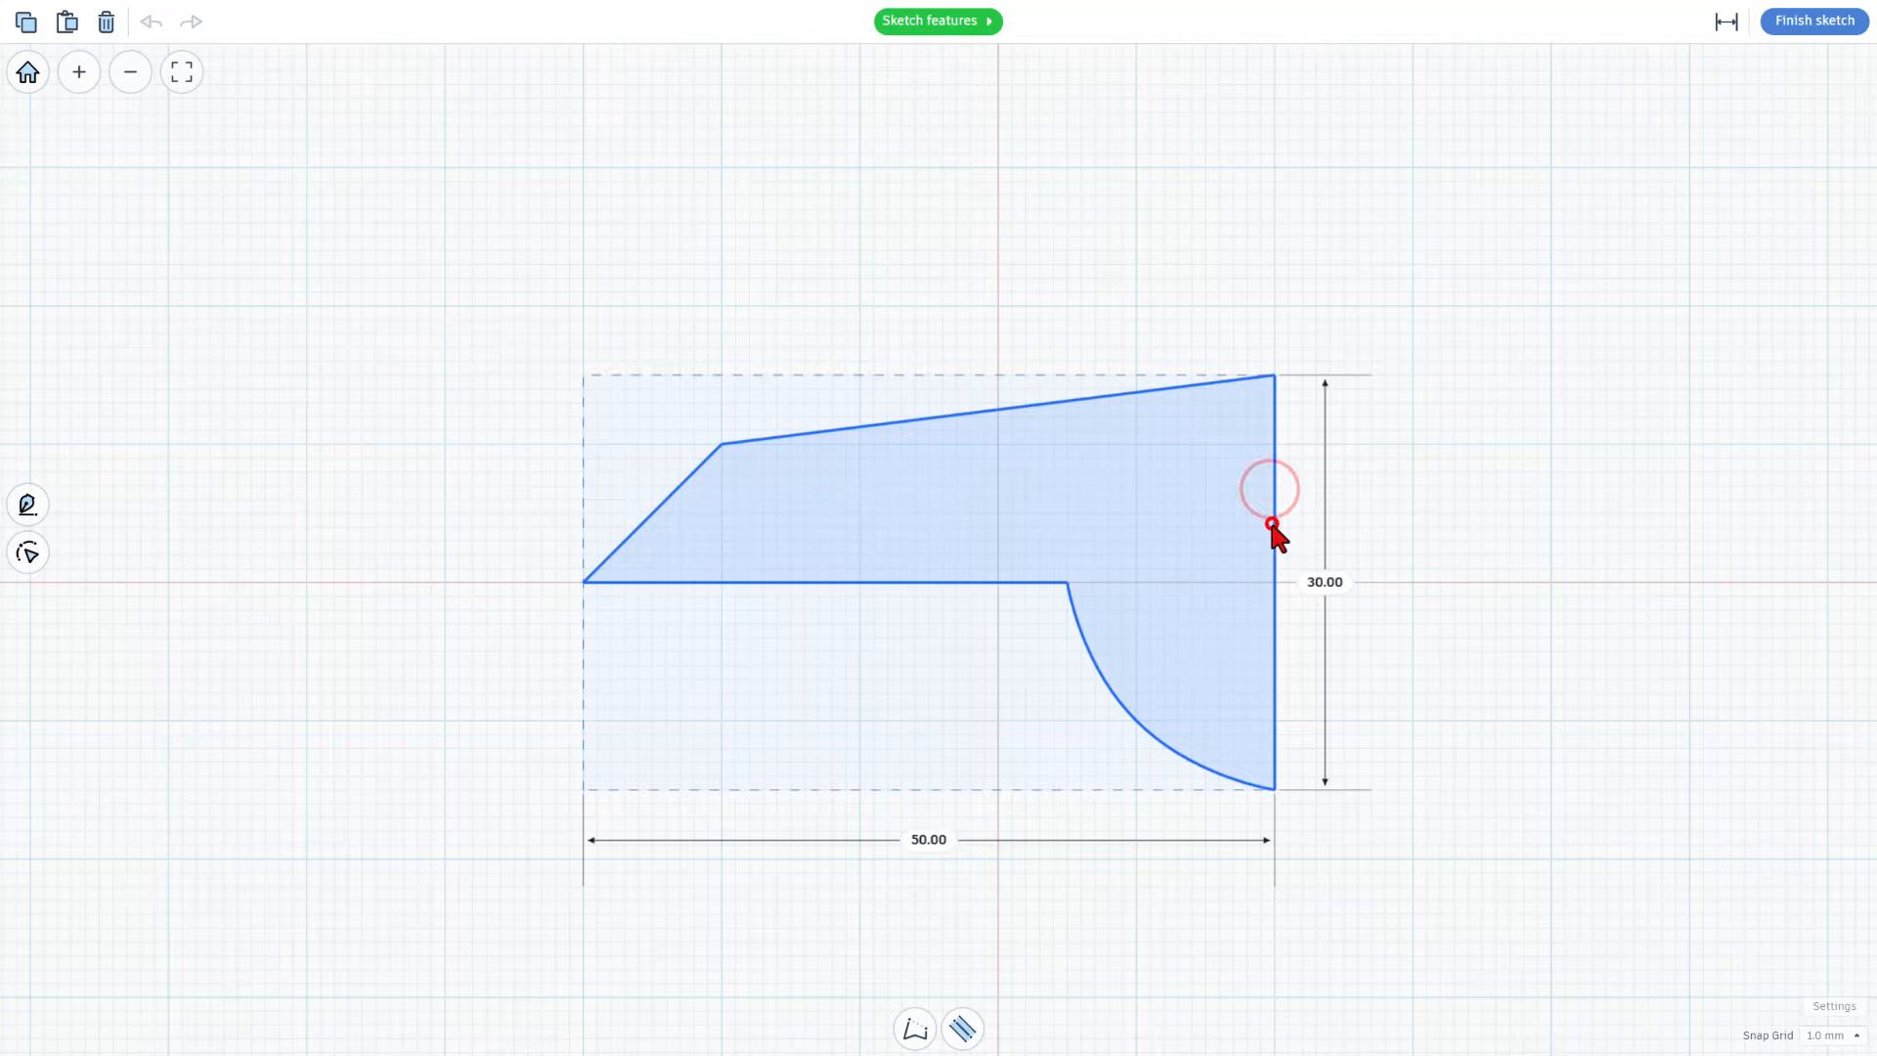
double_click(1272, 524)
left_click(1274, 533)
key("Left")
key("Left")
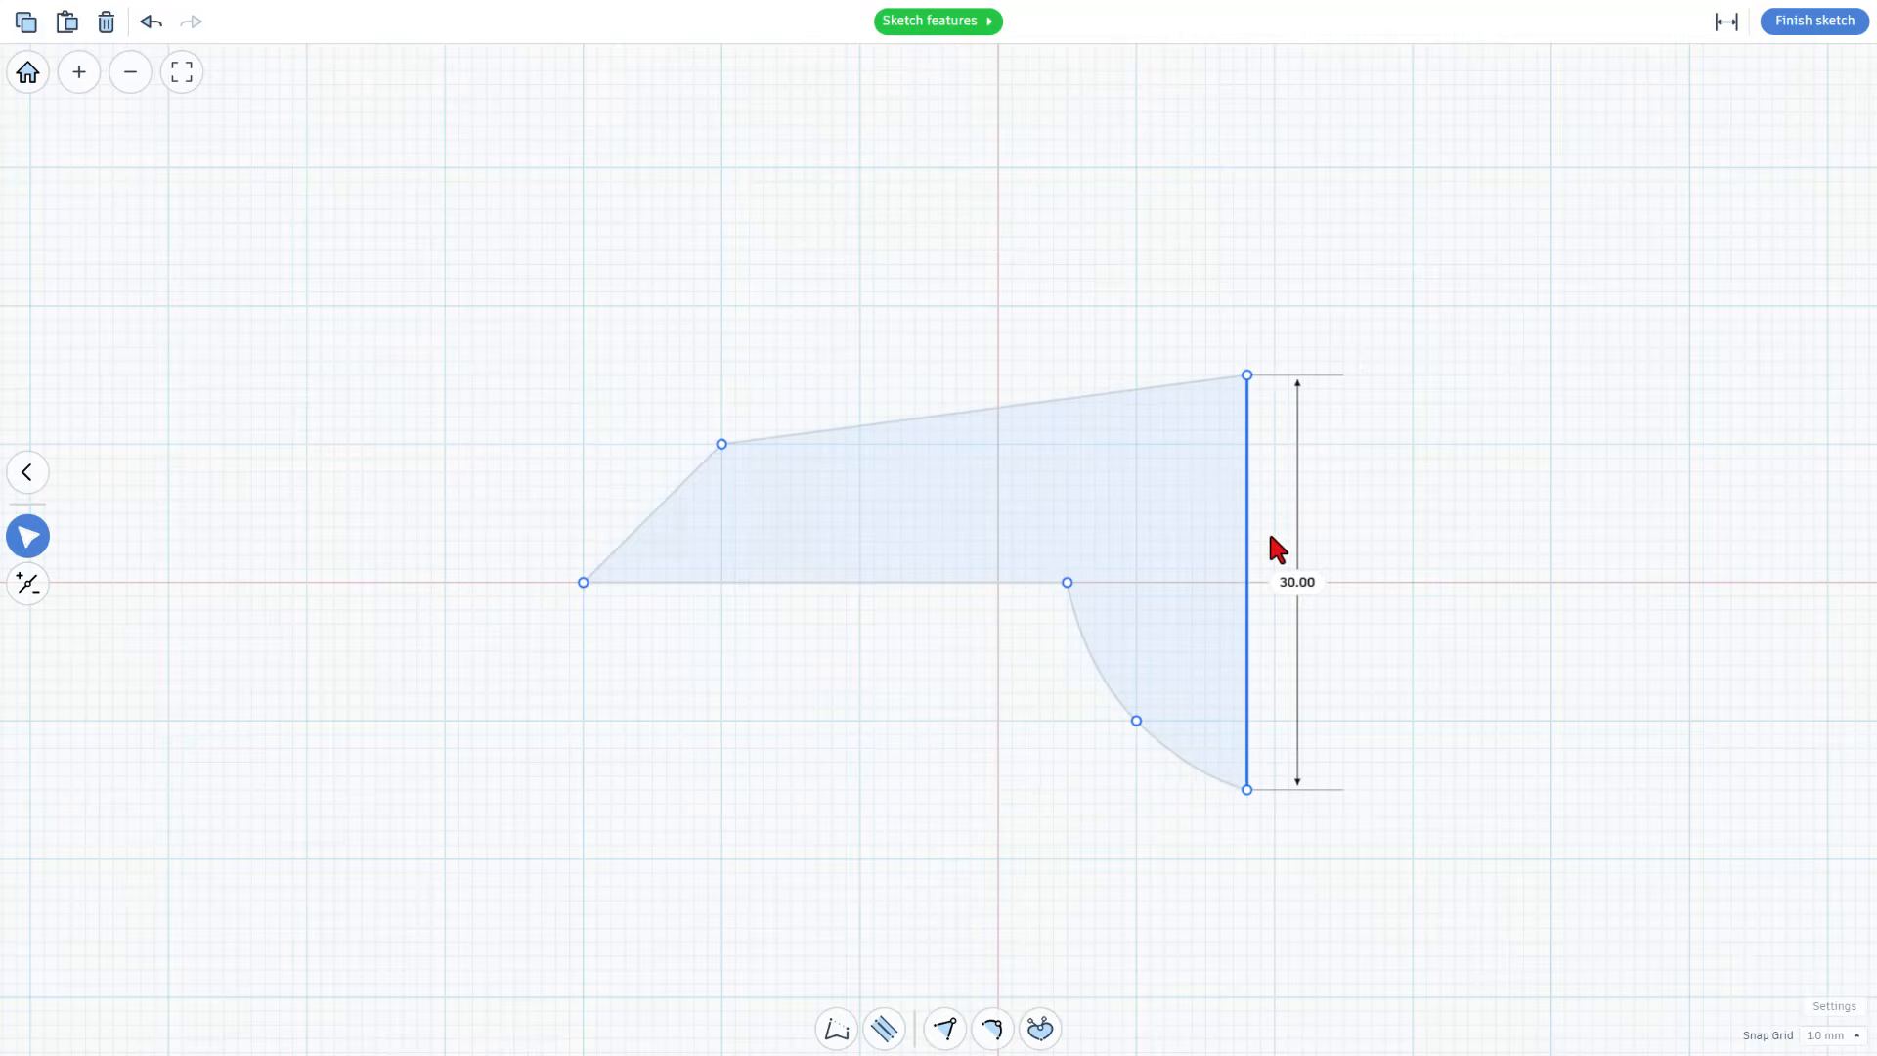
key("Left")
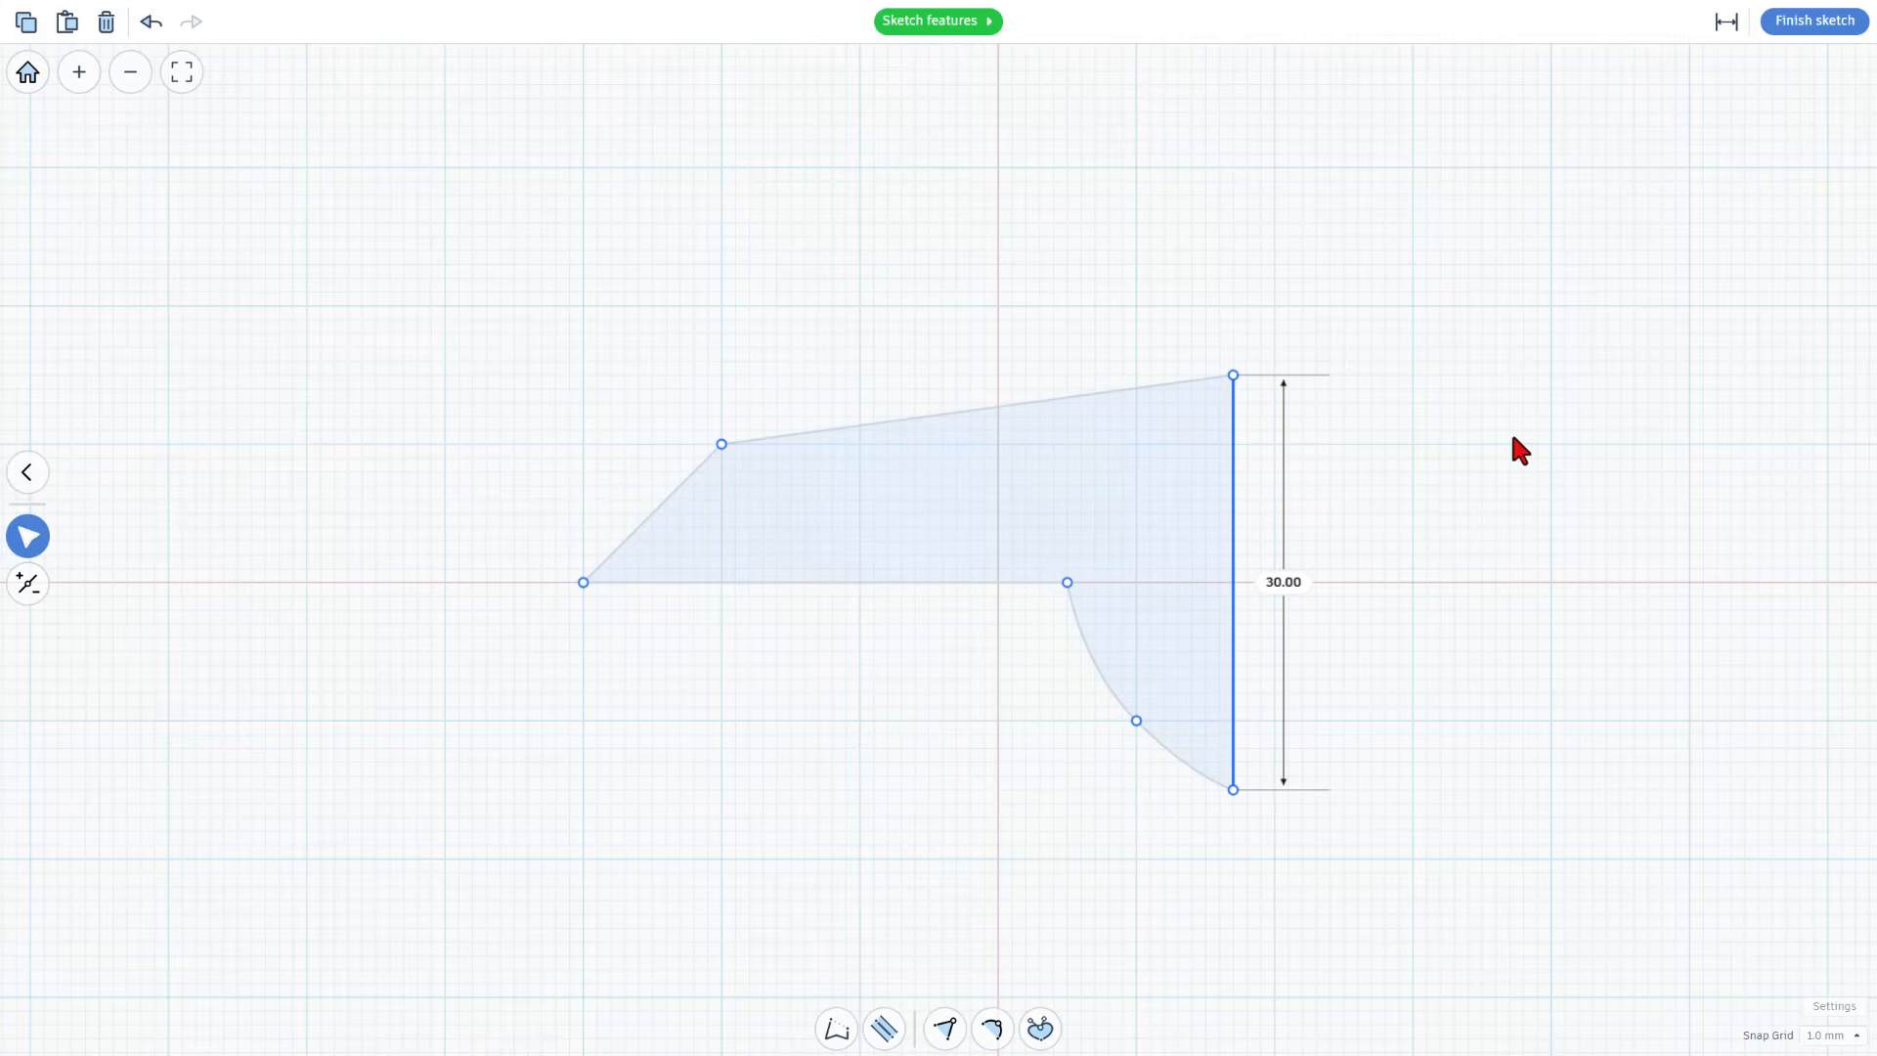
Move the profile's top-right corner 3 mm up and 1 mm left, and finish the sketch.
left_click(1224, 377)
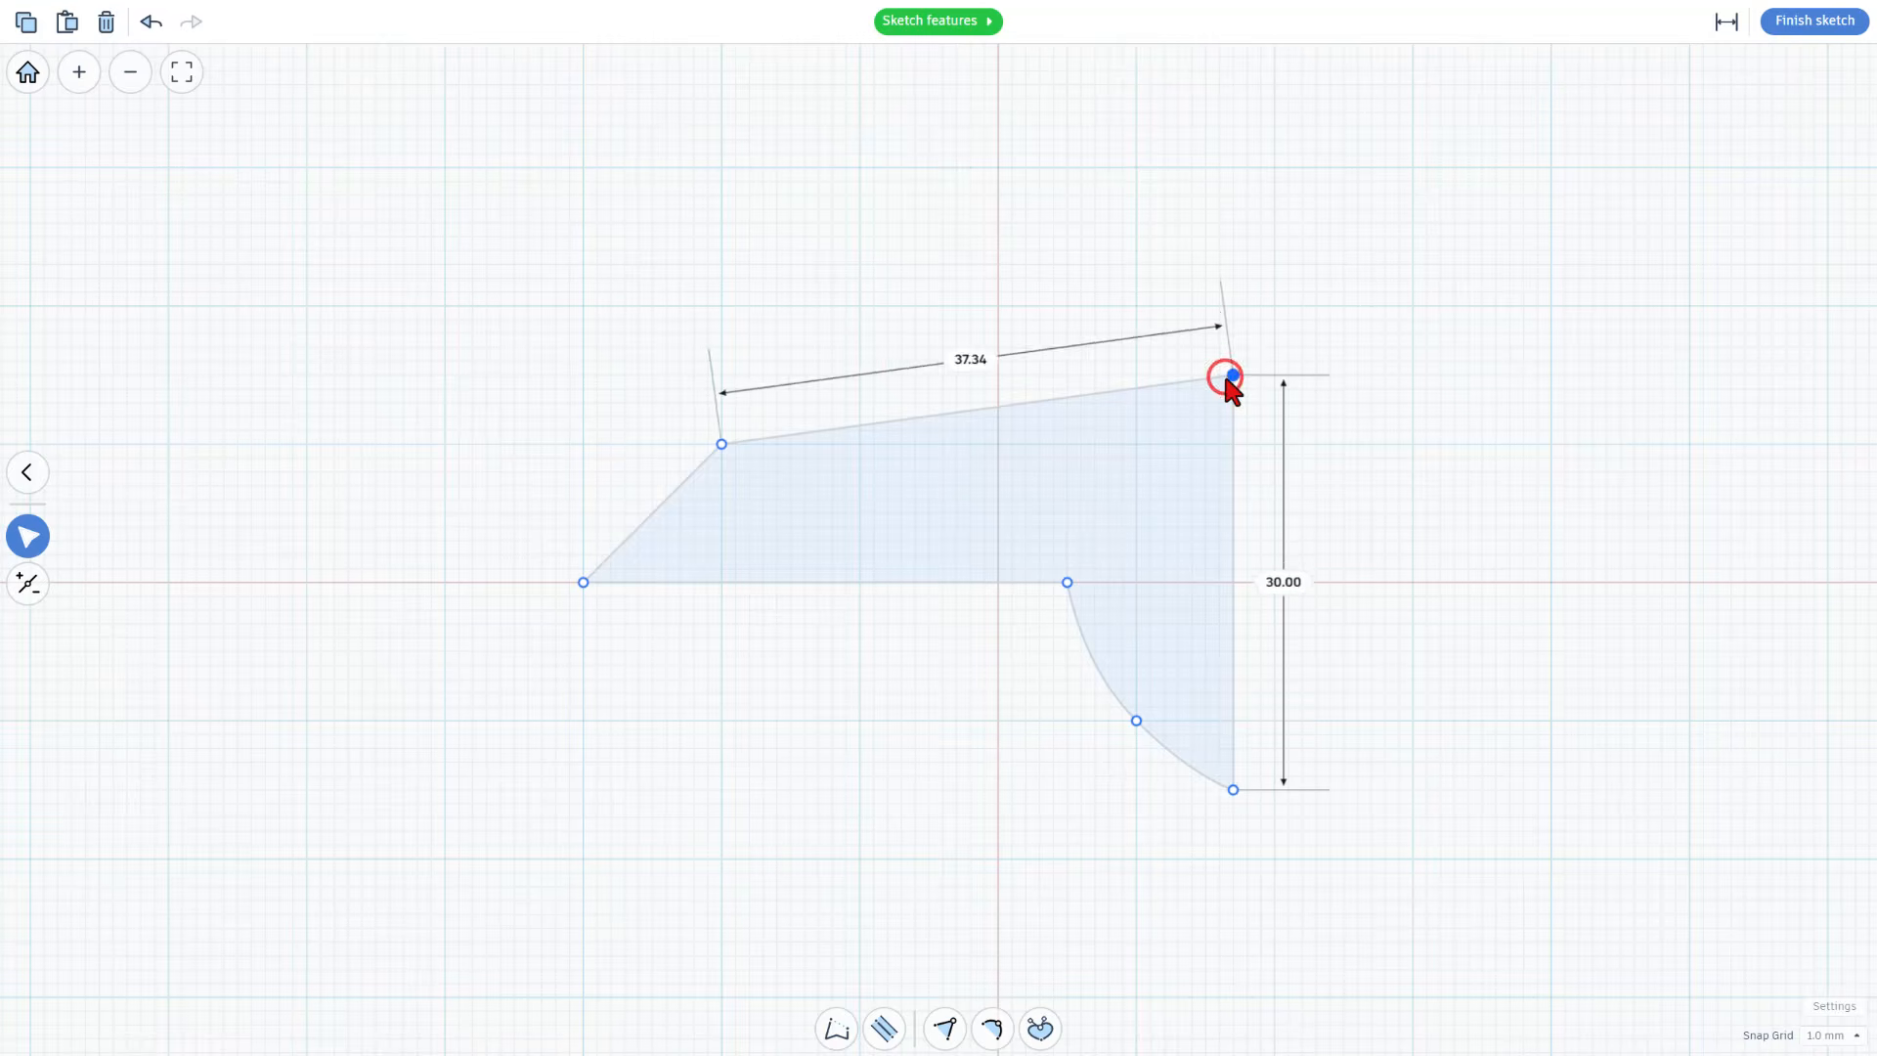
key("Up")
key("Up")
key("Up")
key("Left")
key("Left")
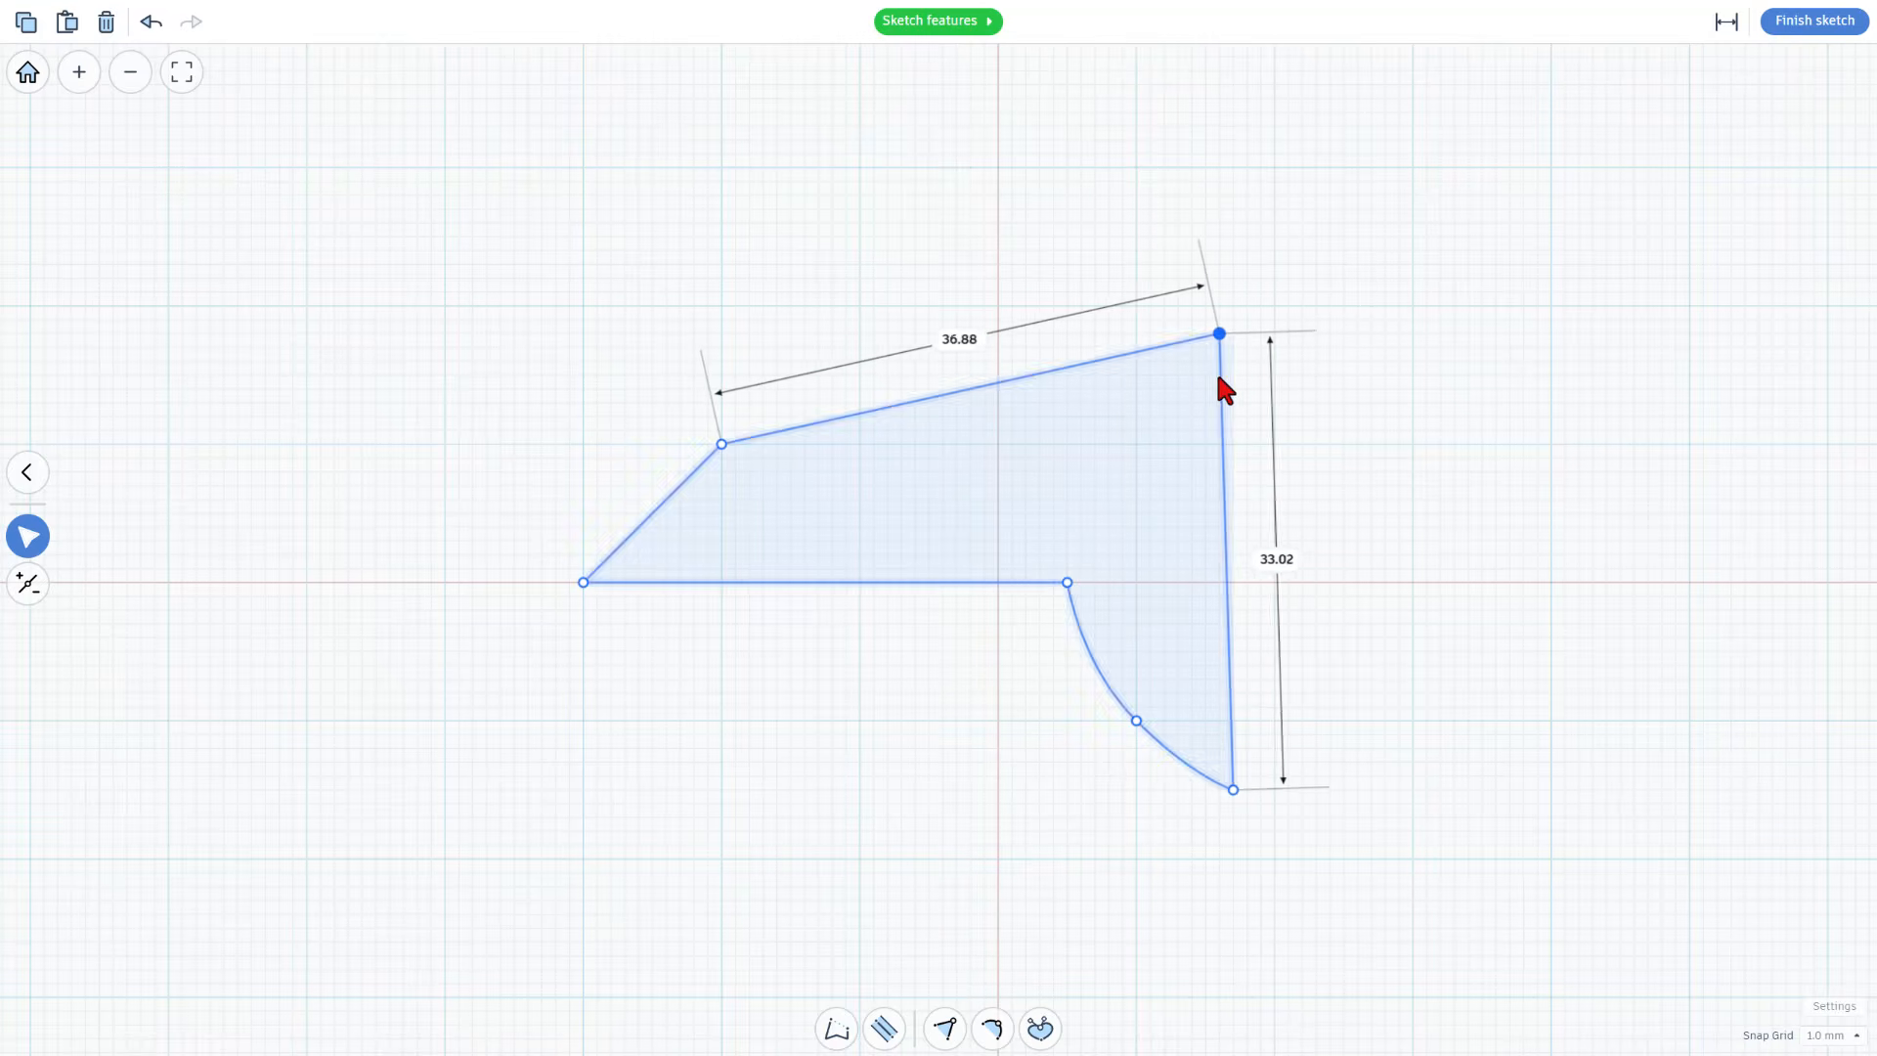
left_click(1810, 29)
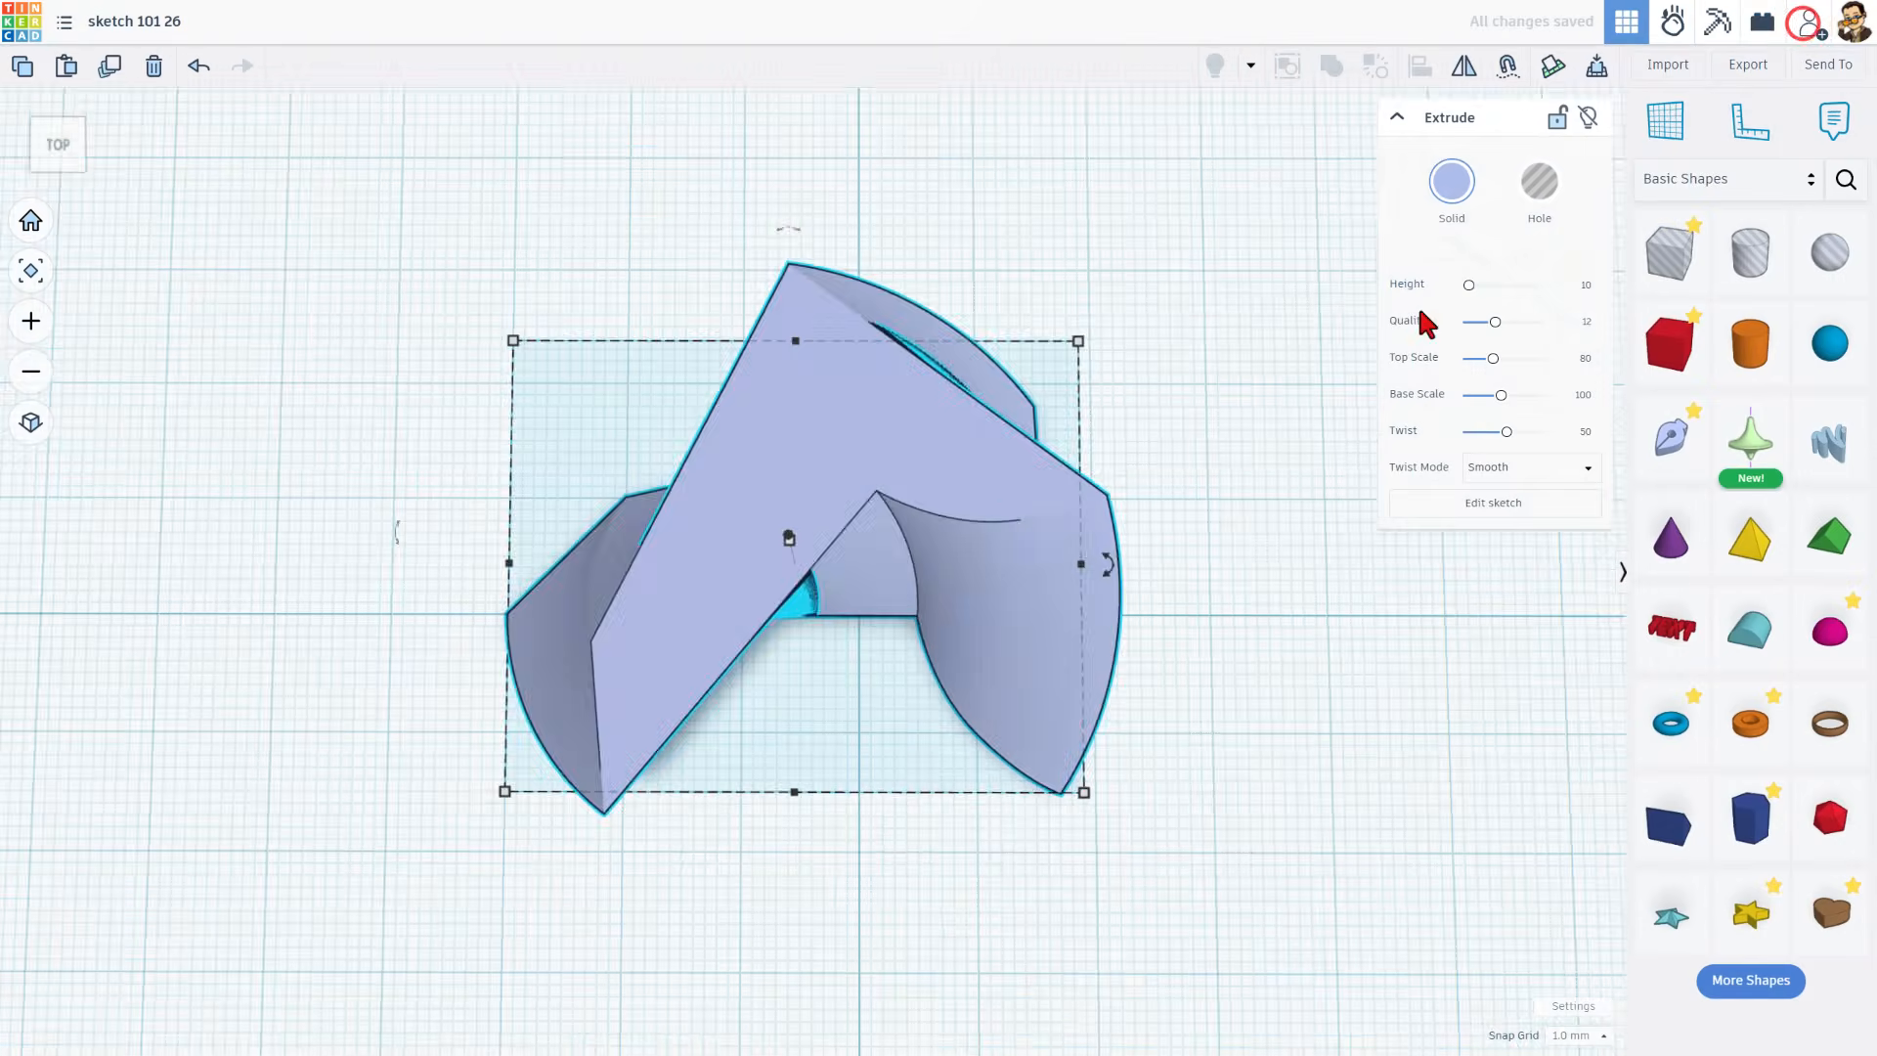
right_click_drag(829, 723, 746, 503)
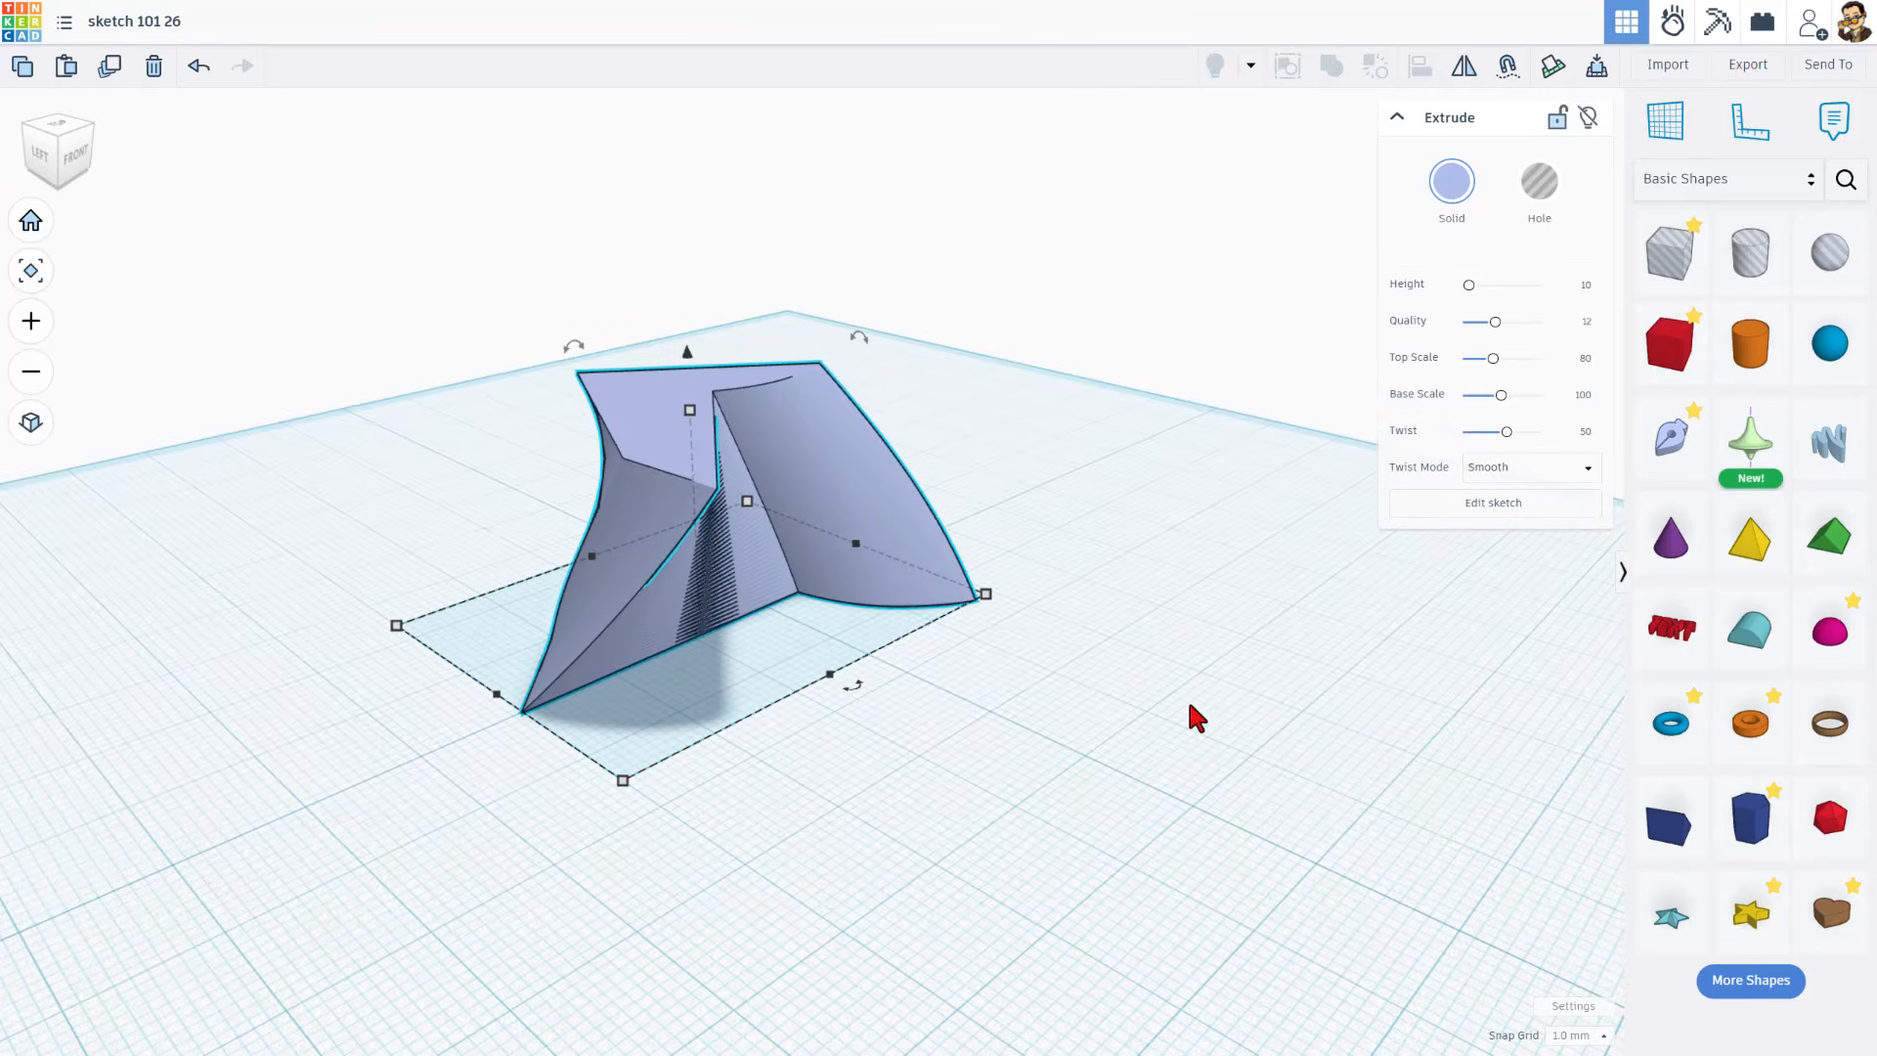
Duplicate the twisted shape and move the copy right until it stands clear of the original.
right_click_drag(1189, 706, 918, 667)
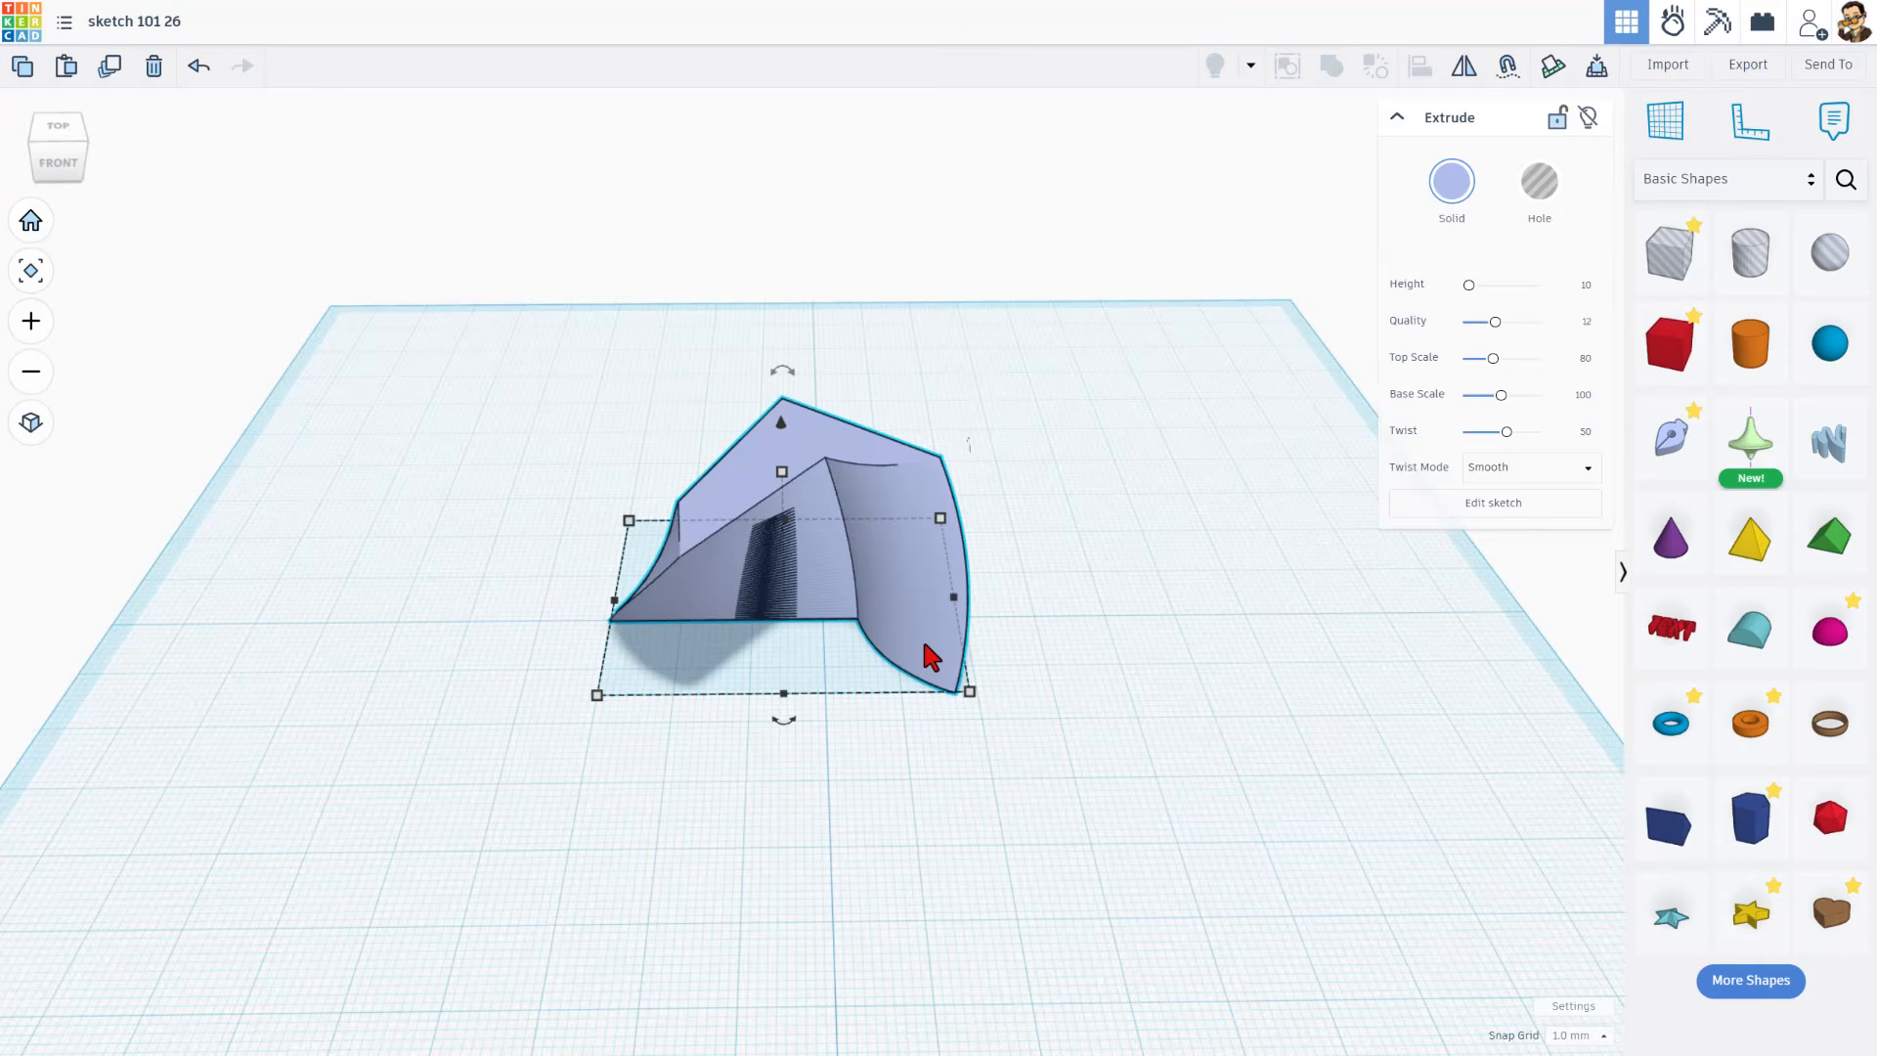
key("ctrl+d")
key("shift+Right")
key("shift+Right")
key("shift+Right")
key("shift+Right")
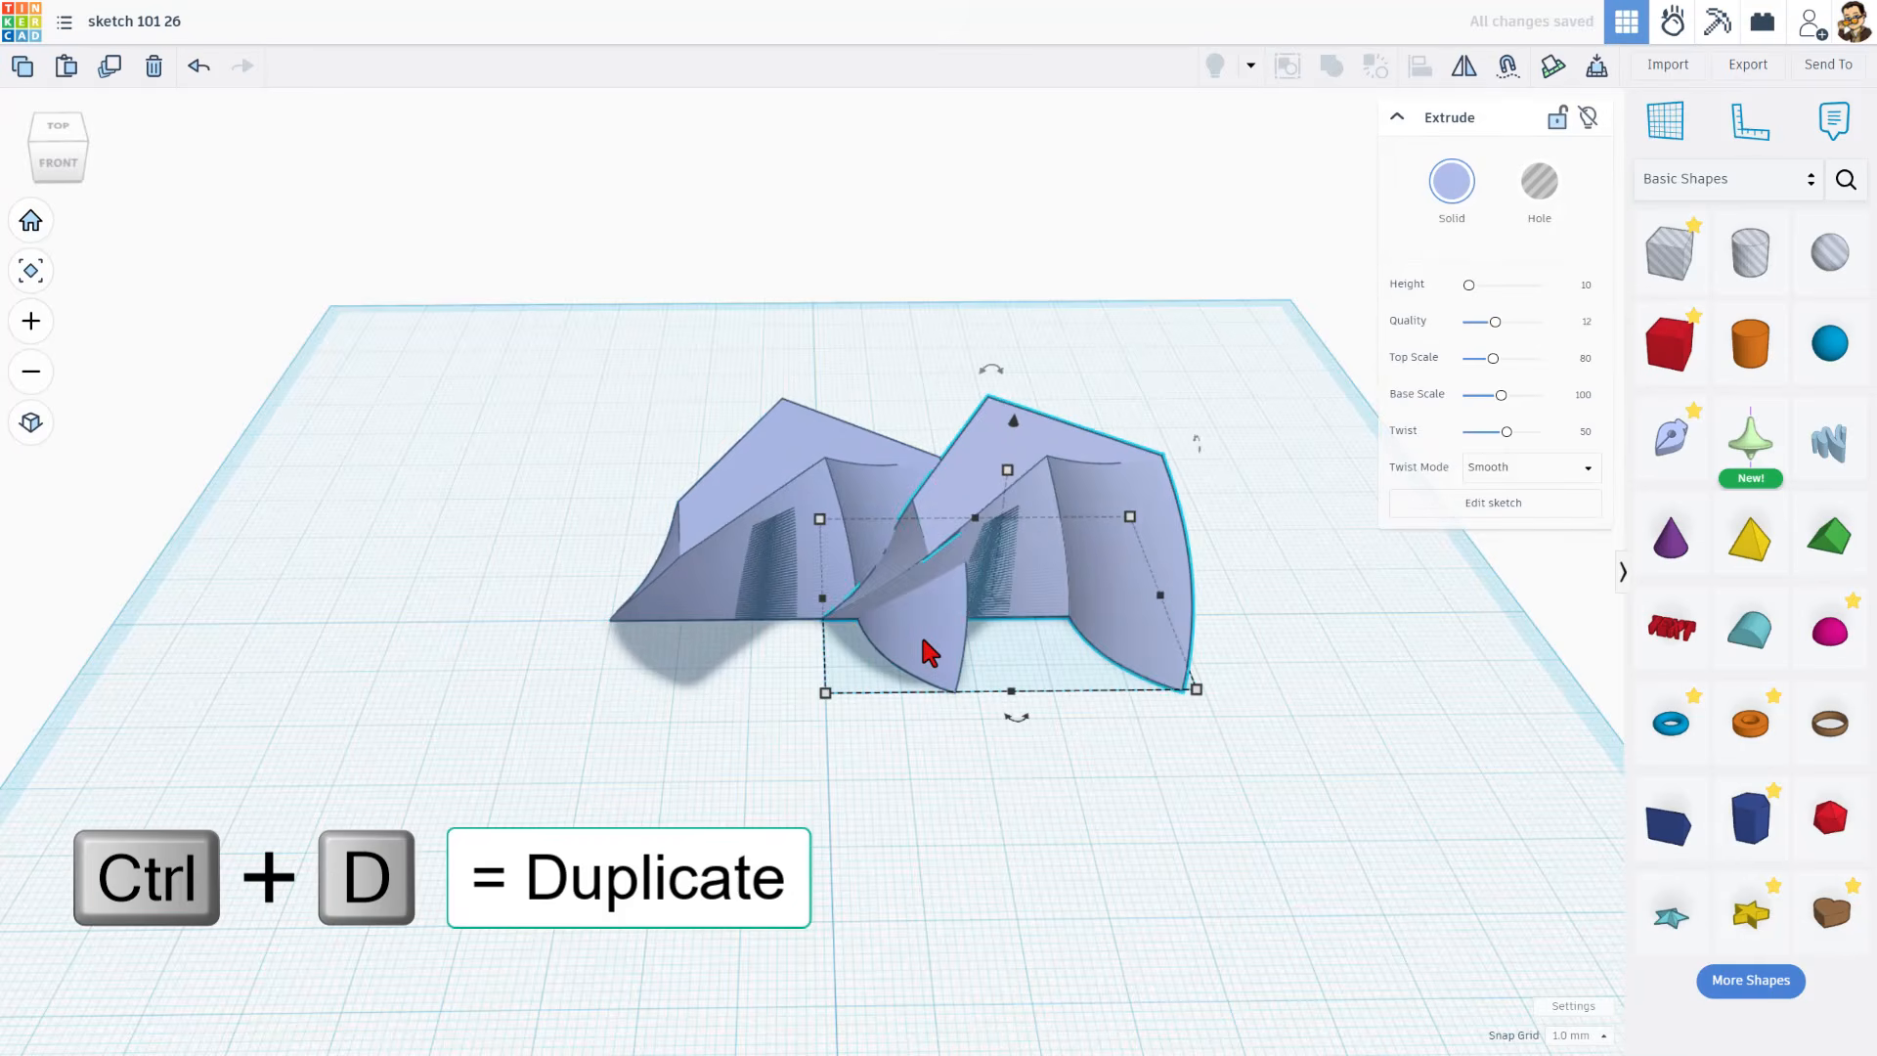
Open the duplicated shape's sketch, select the profile and turn on its path stroke.
left_click(1493, 508)
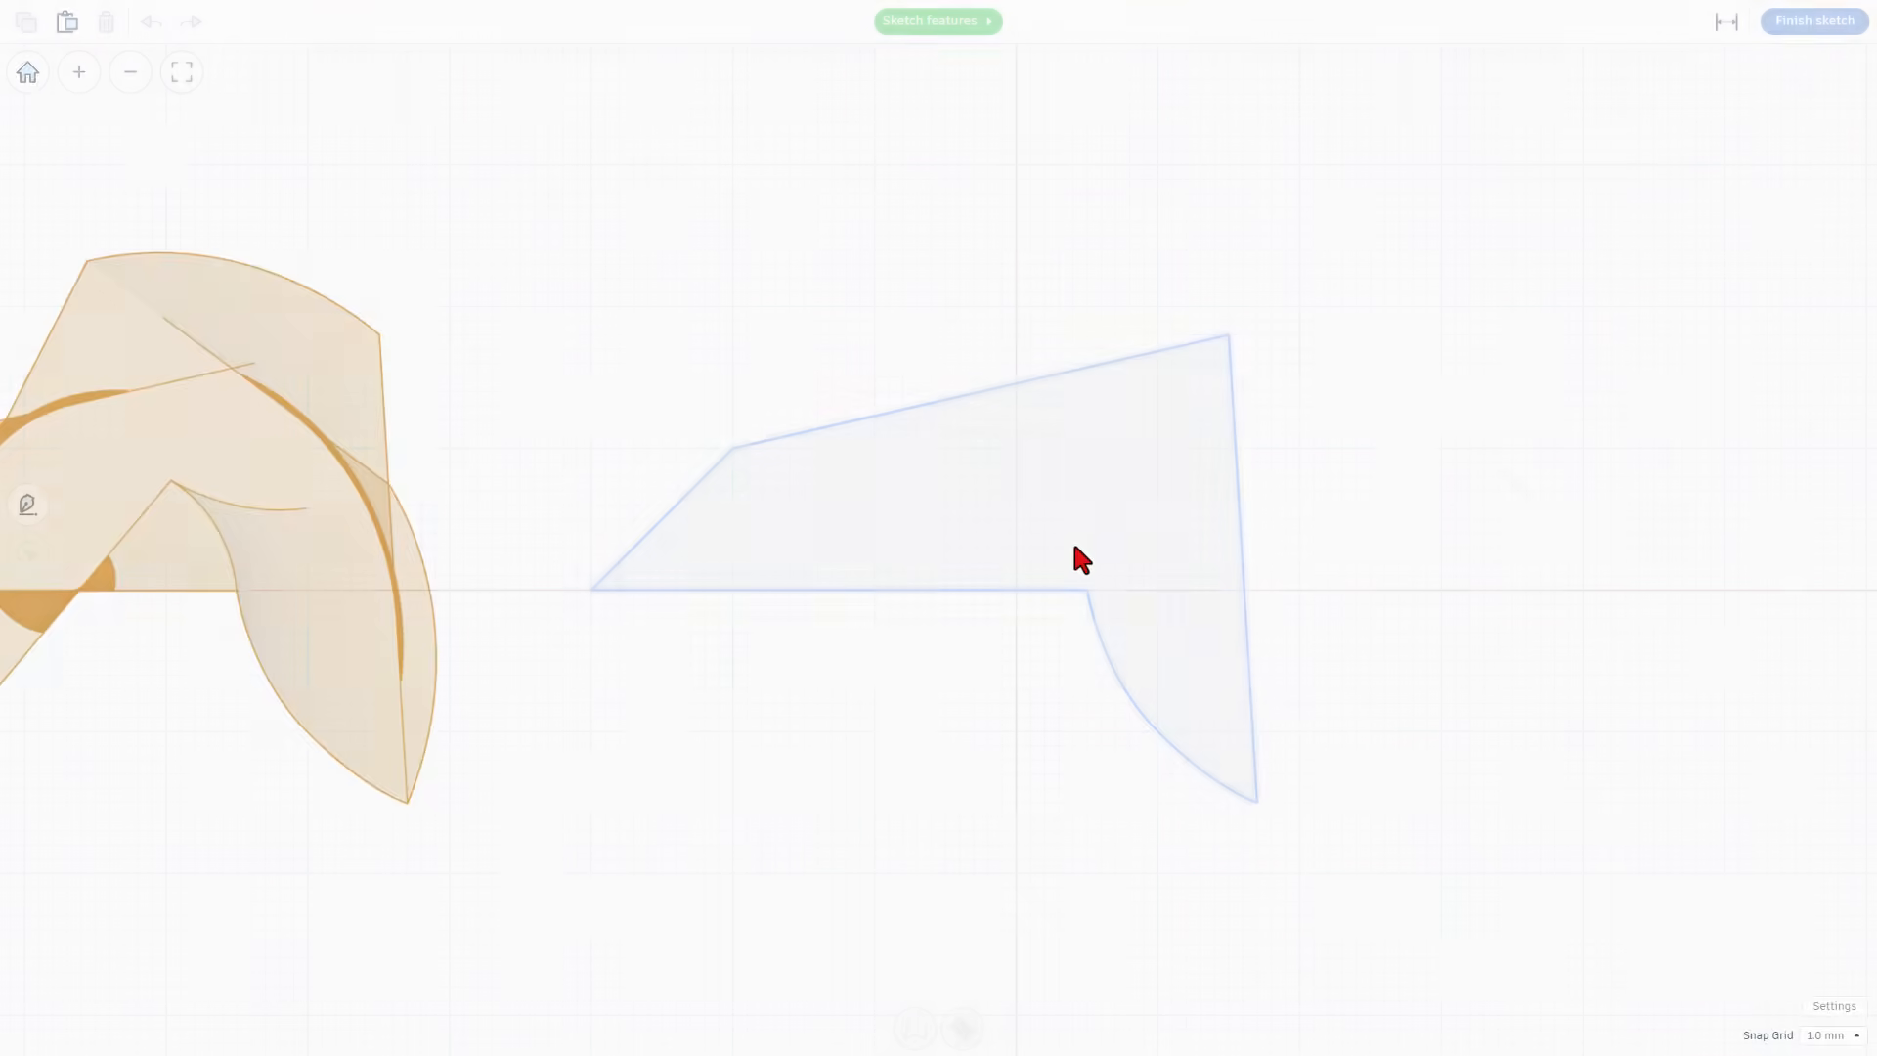
left_click(974, 468)
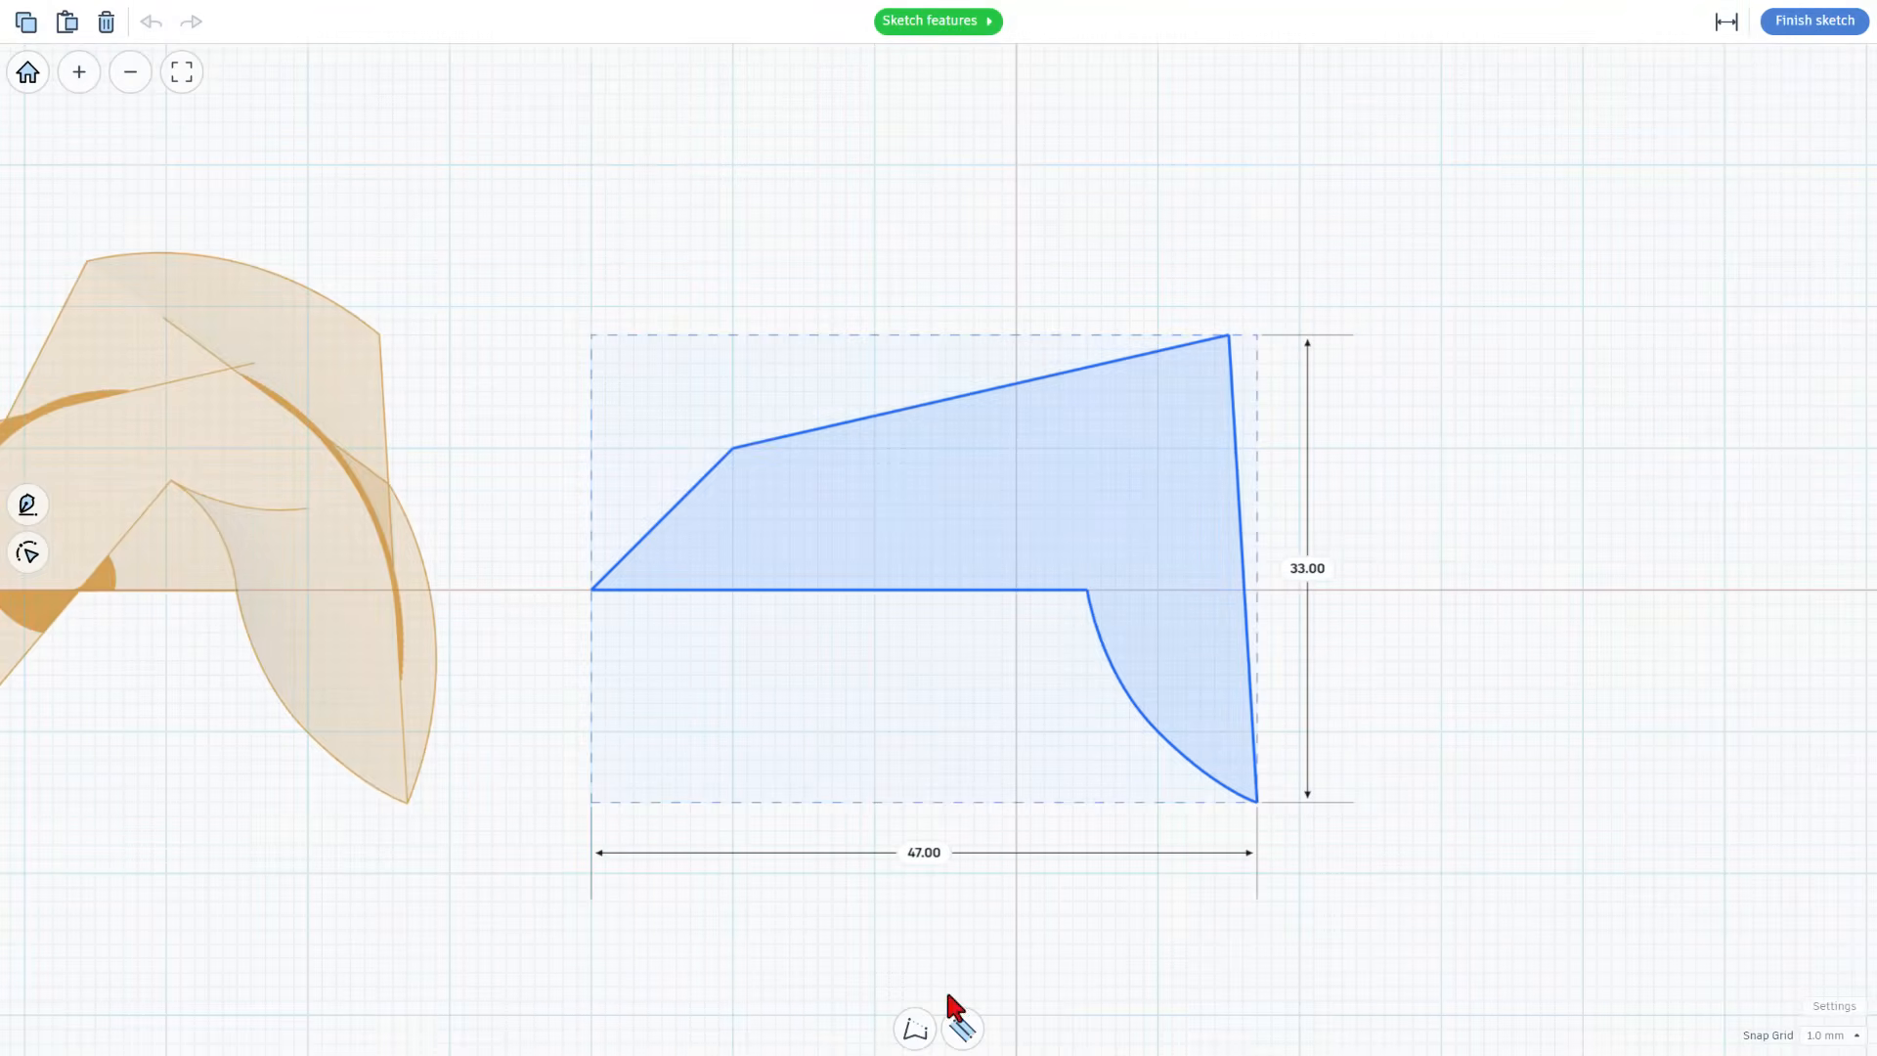
left_click(961, 1032)
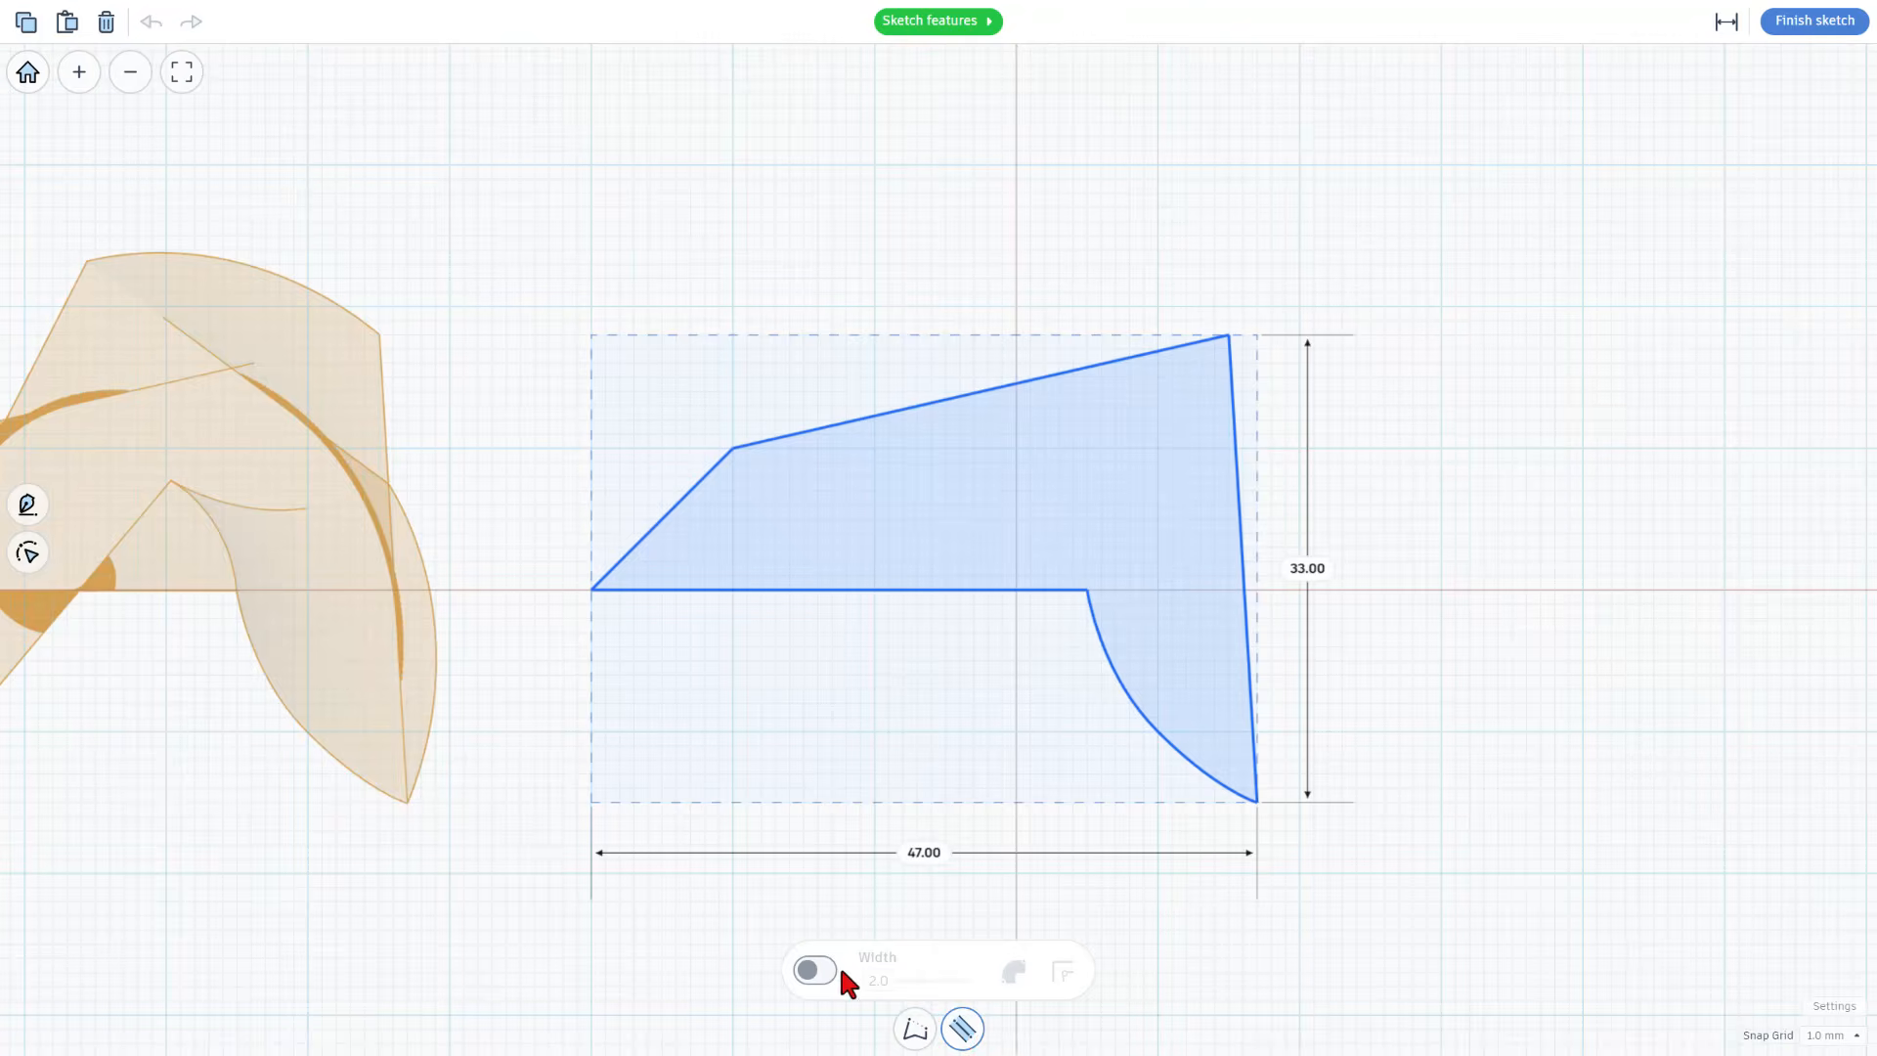
left_click(812, 970)
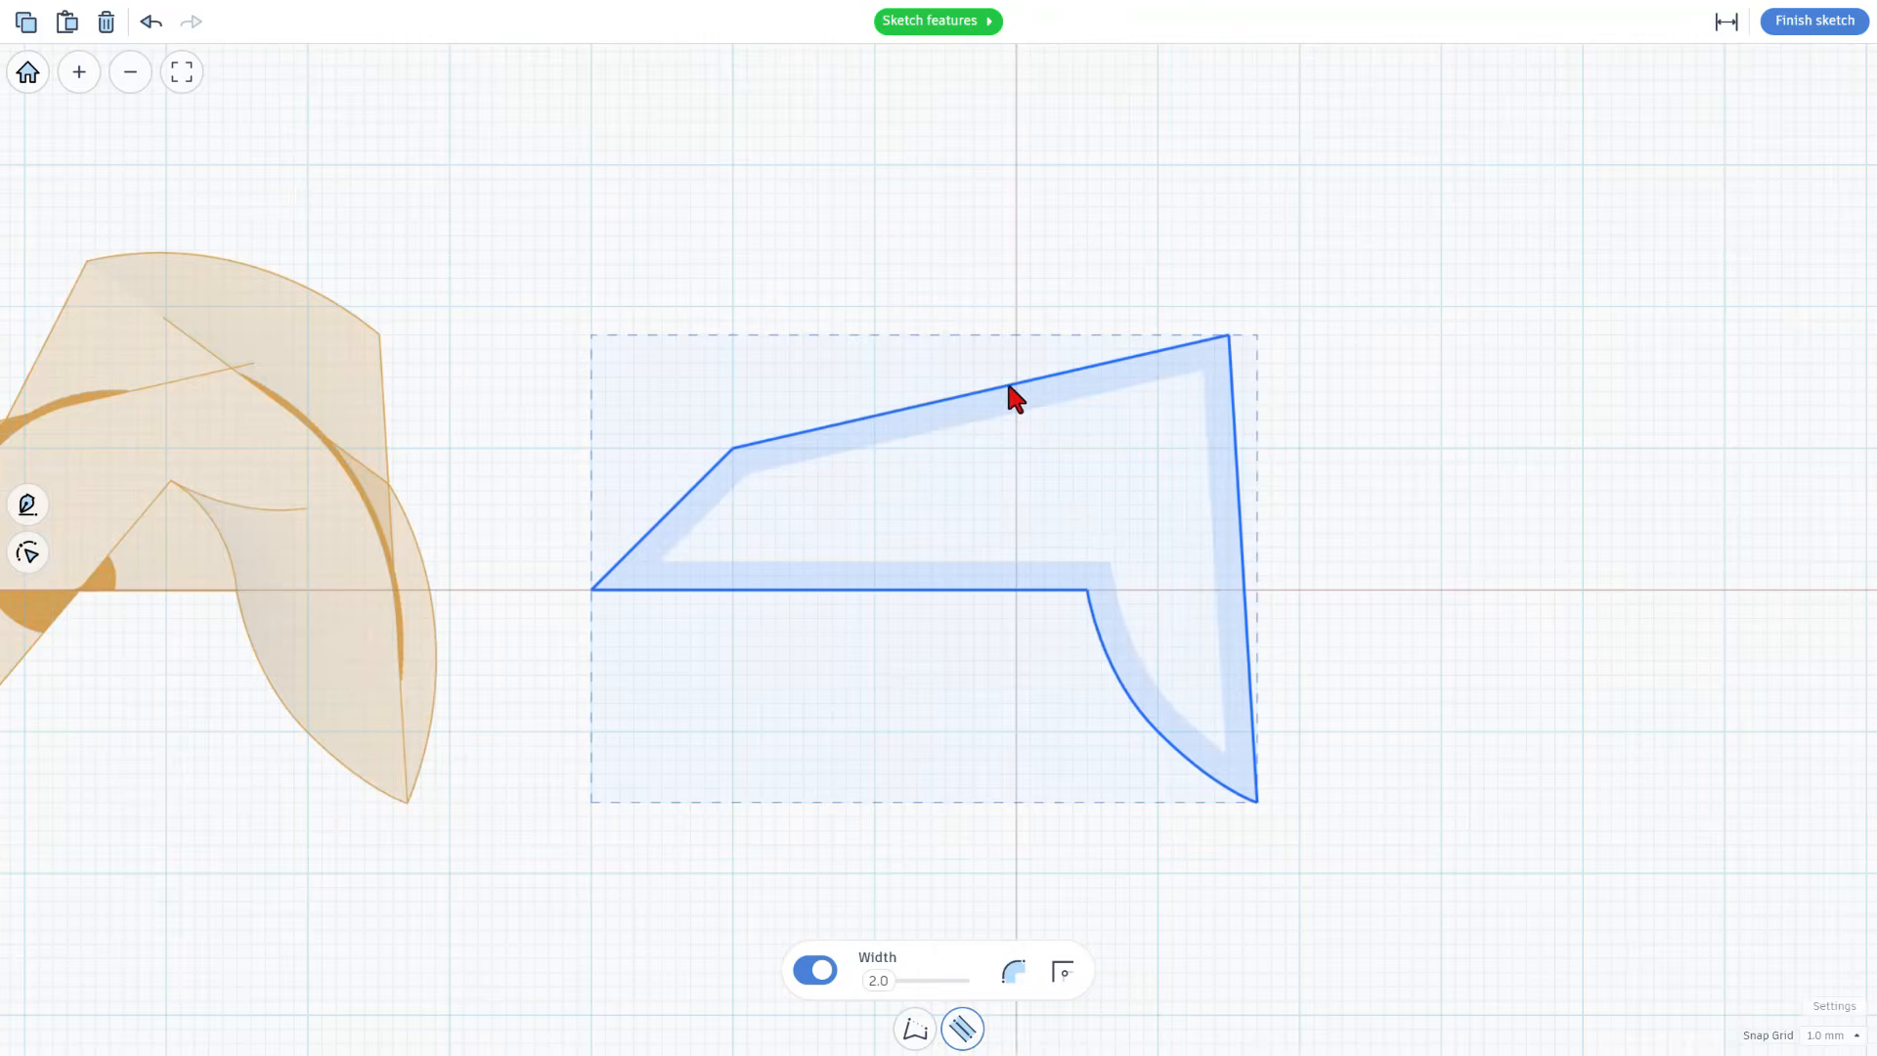
Align the stroke to the outside of the profile and set its corner join to Round.
left_click(1010, 978)
left_click(1024, 868)
left_click(1054, 976)
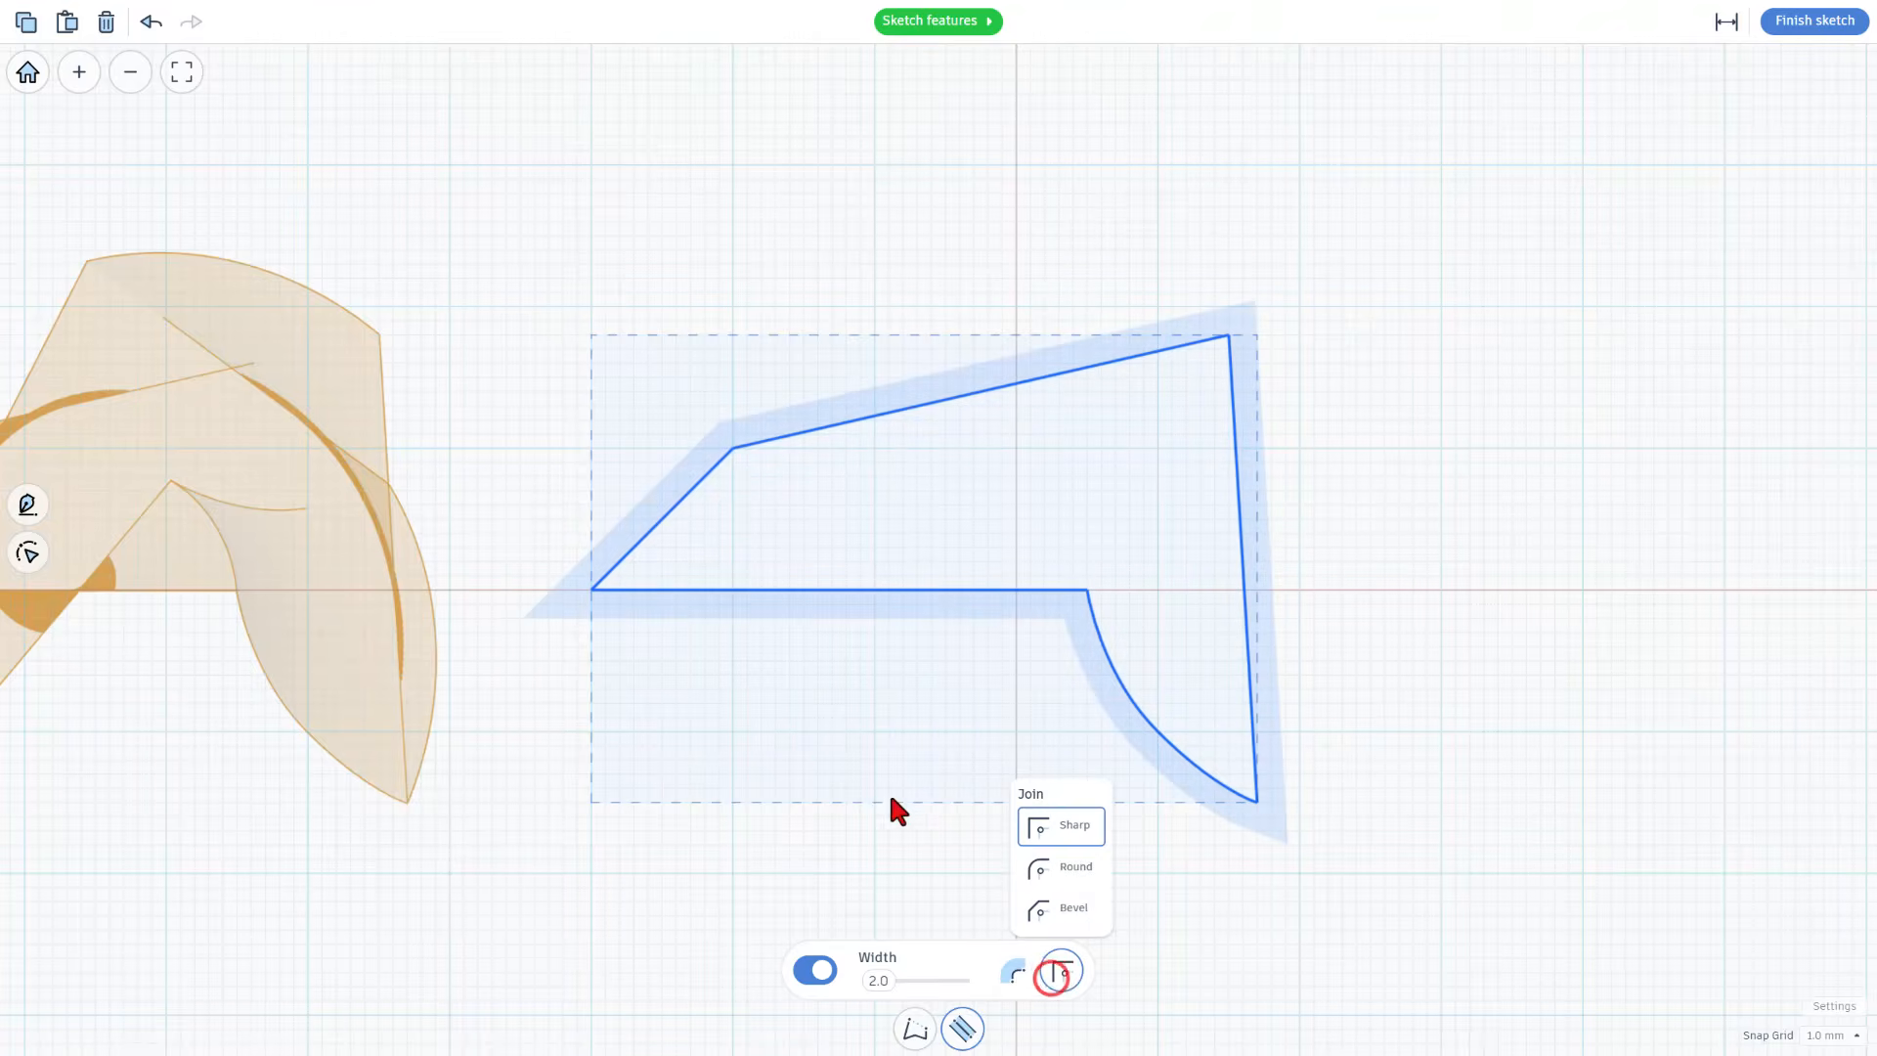
left_click(1060, 867)
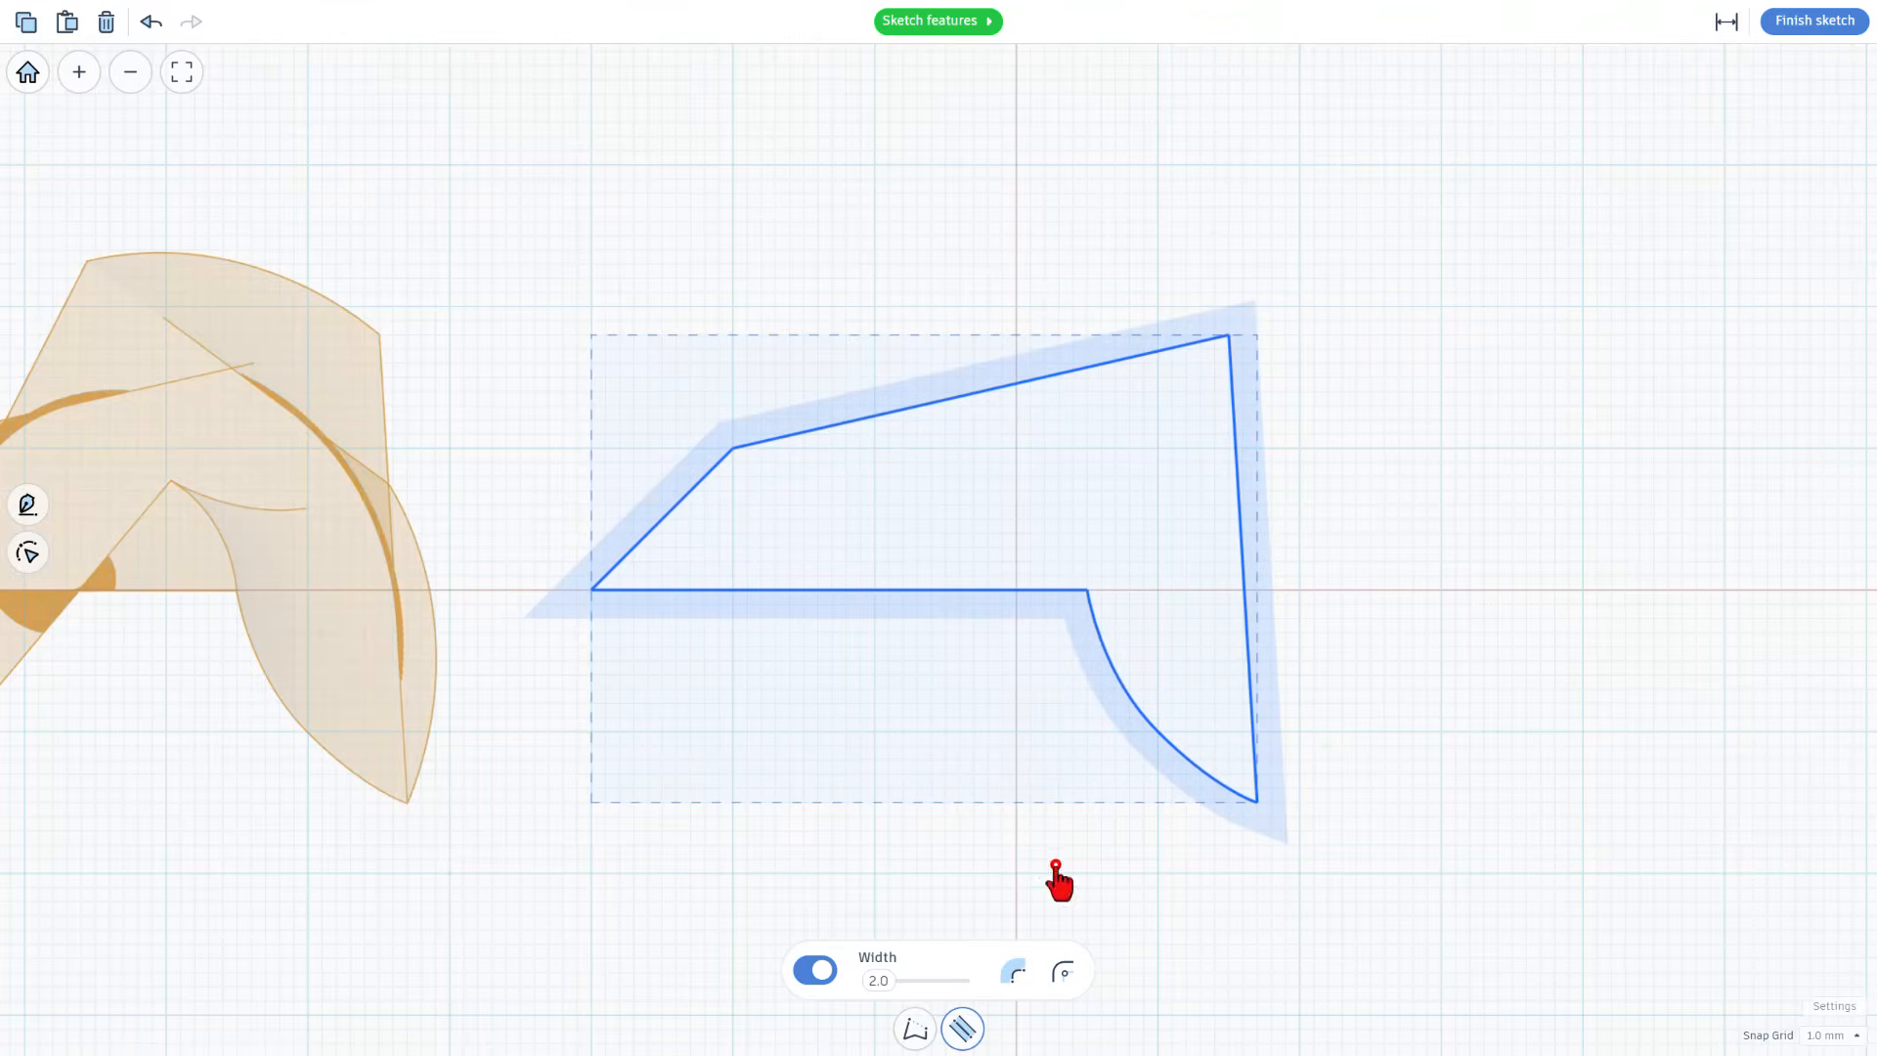
Change the stroke's join to Bevel with a width of 4, and finish the sketch.
left_click(1075, 968)
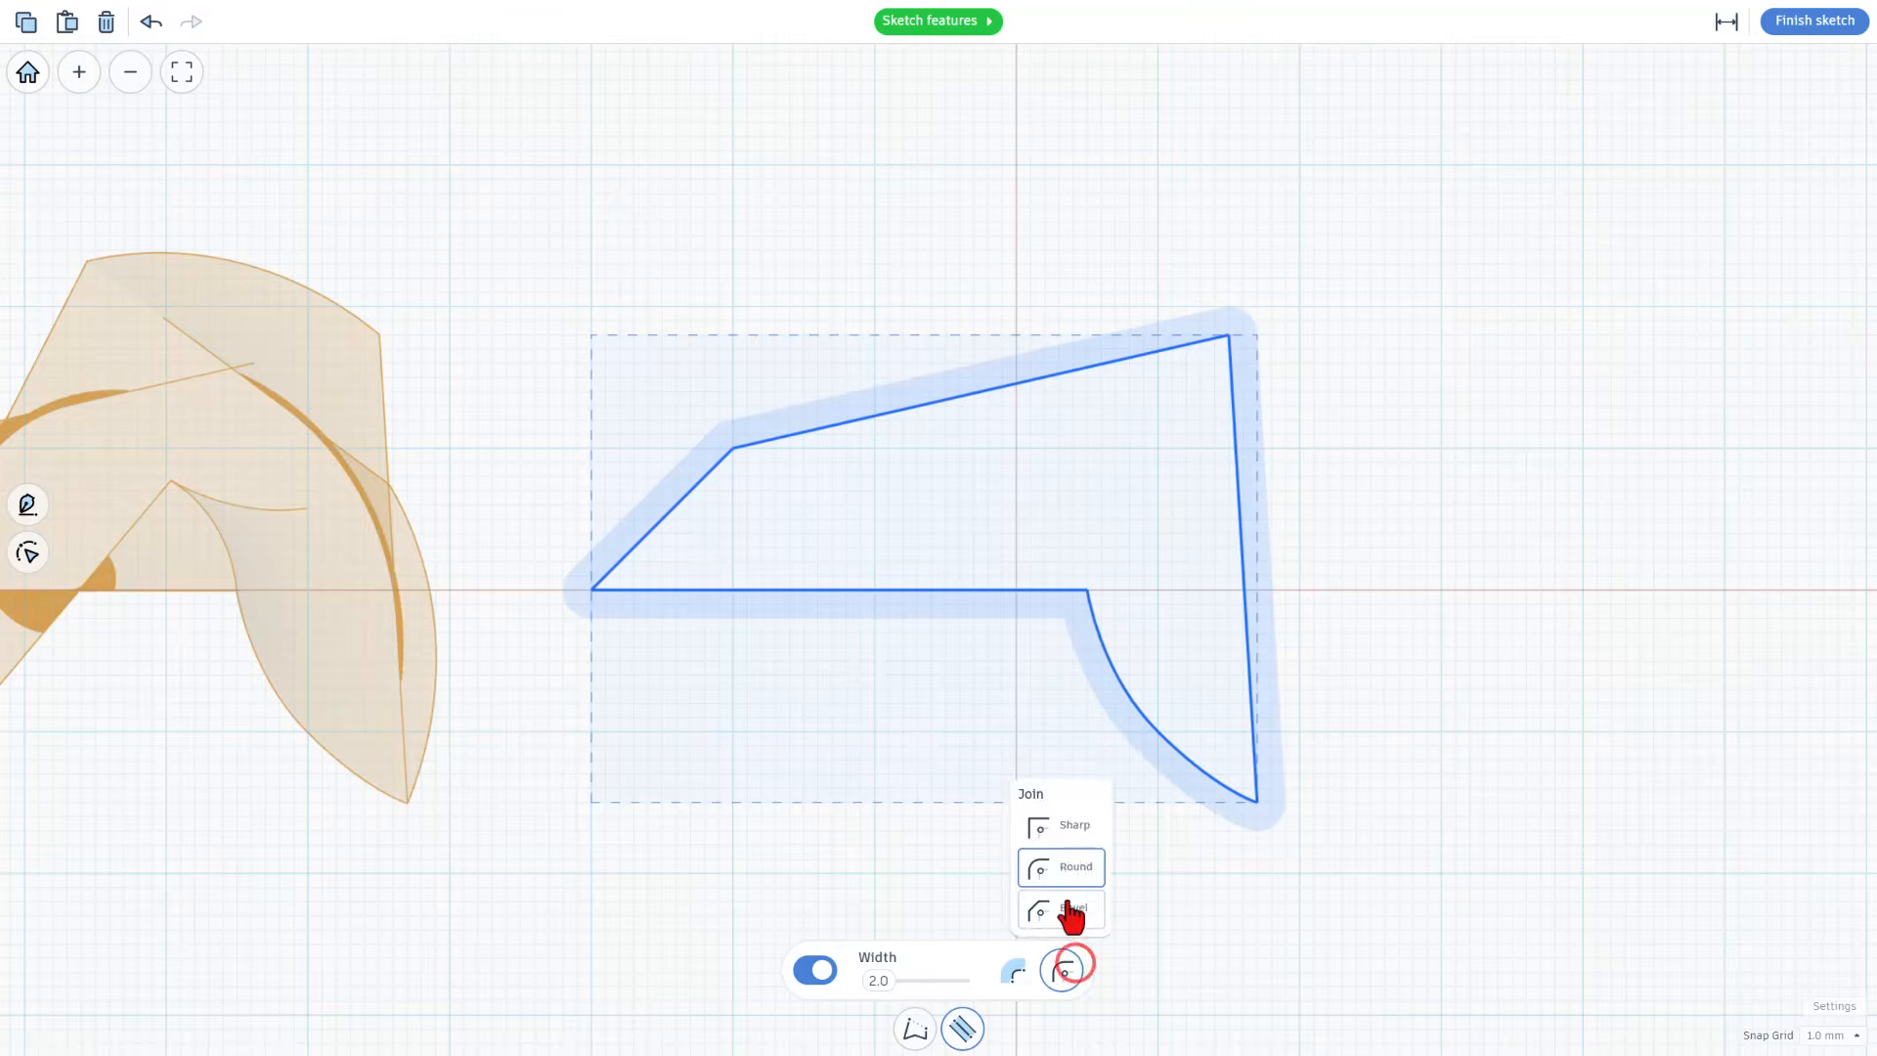
left_click(1071, 907)
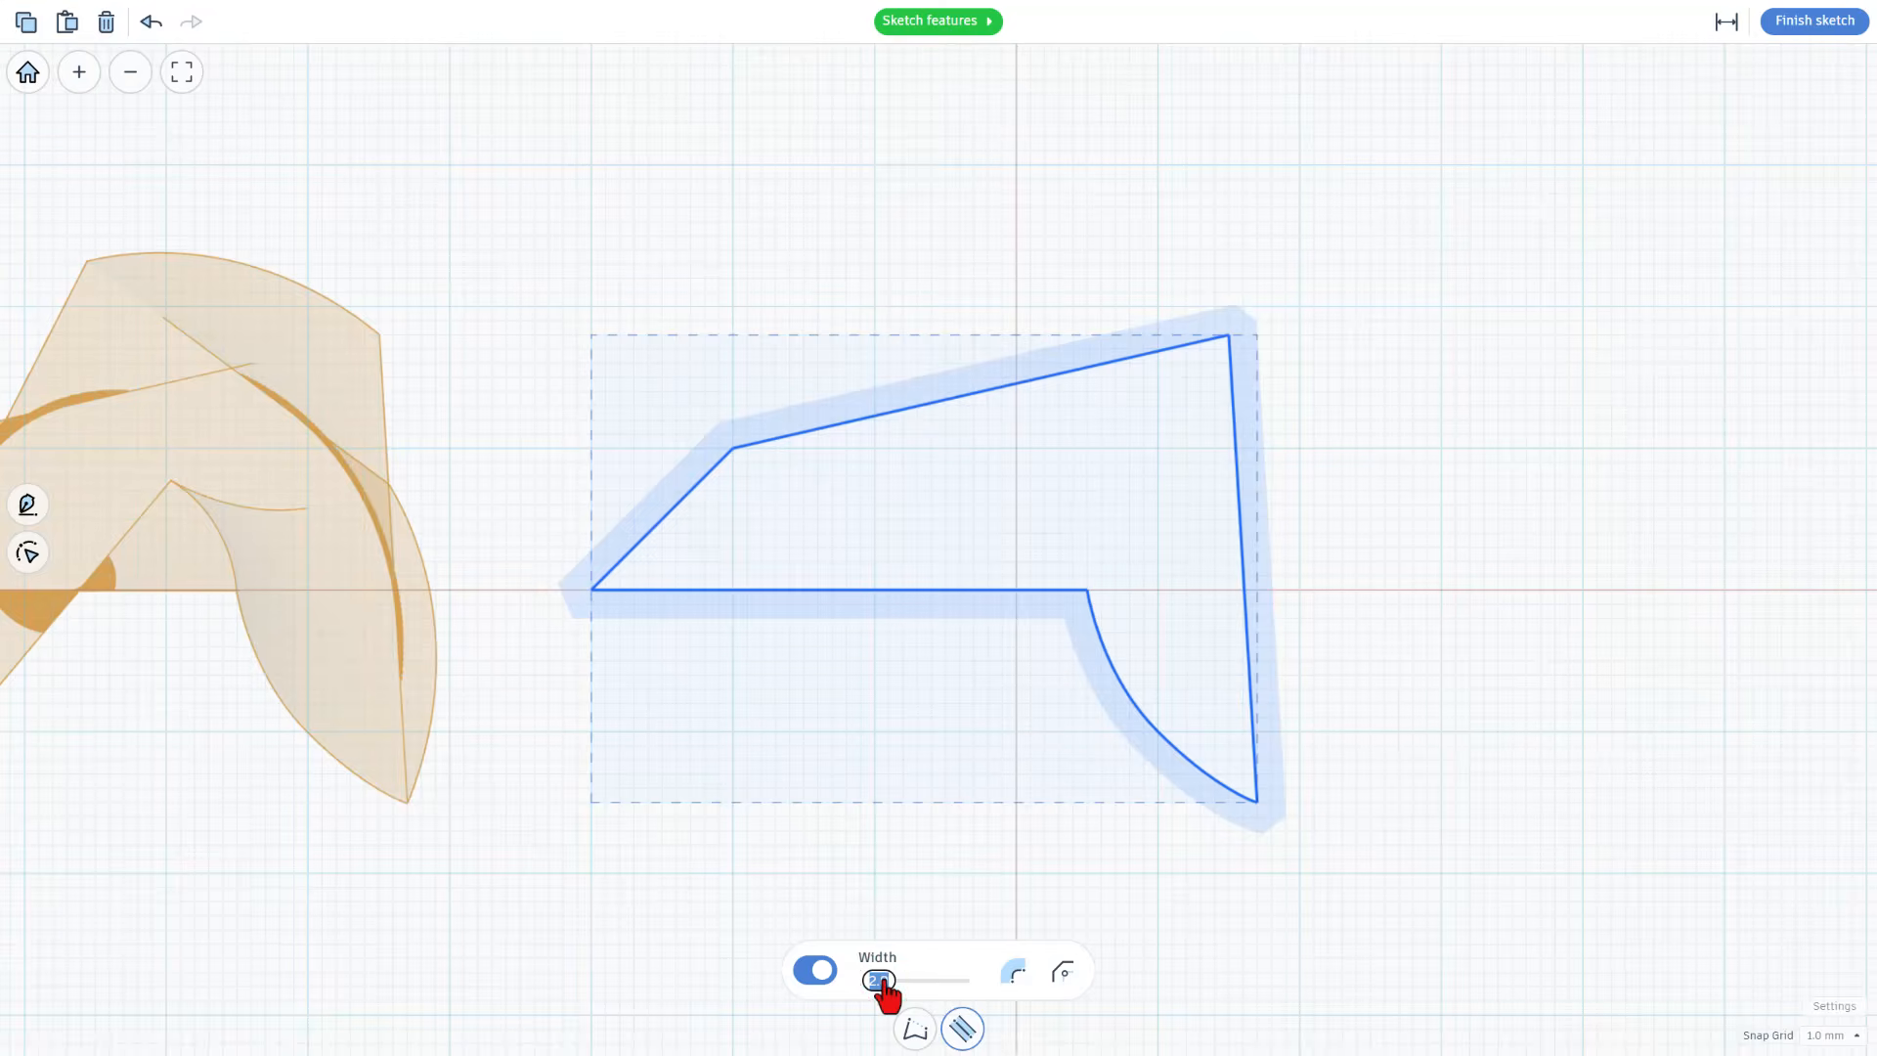
type("4")
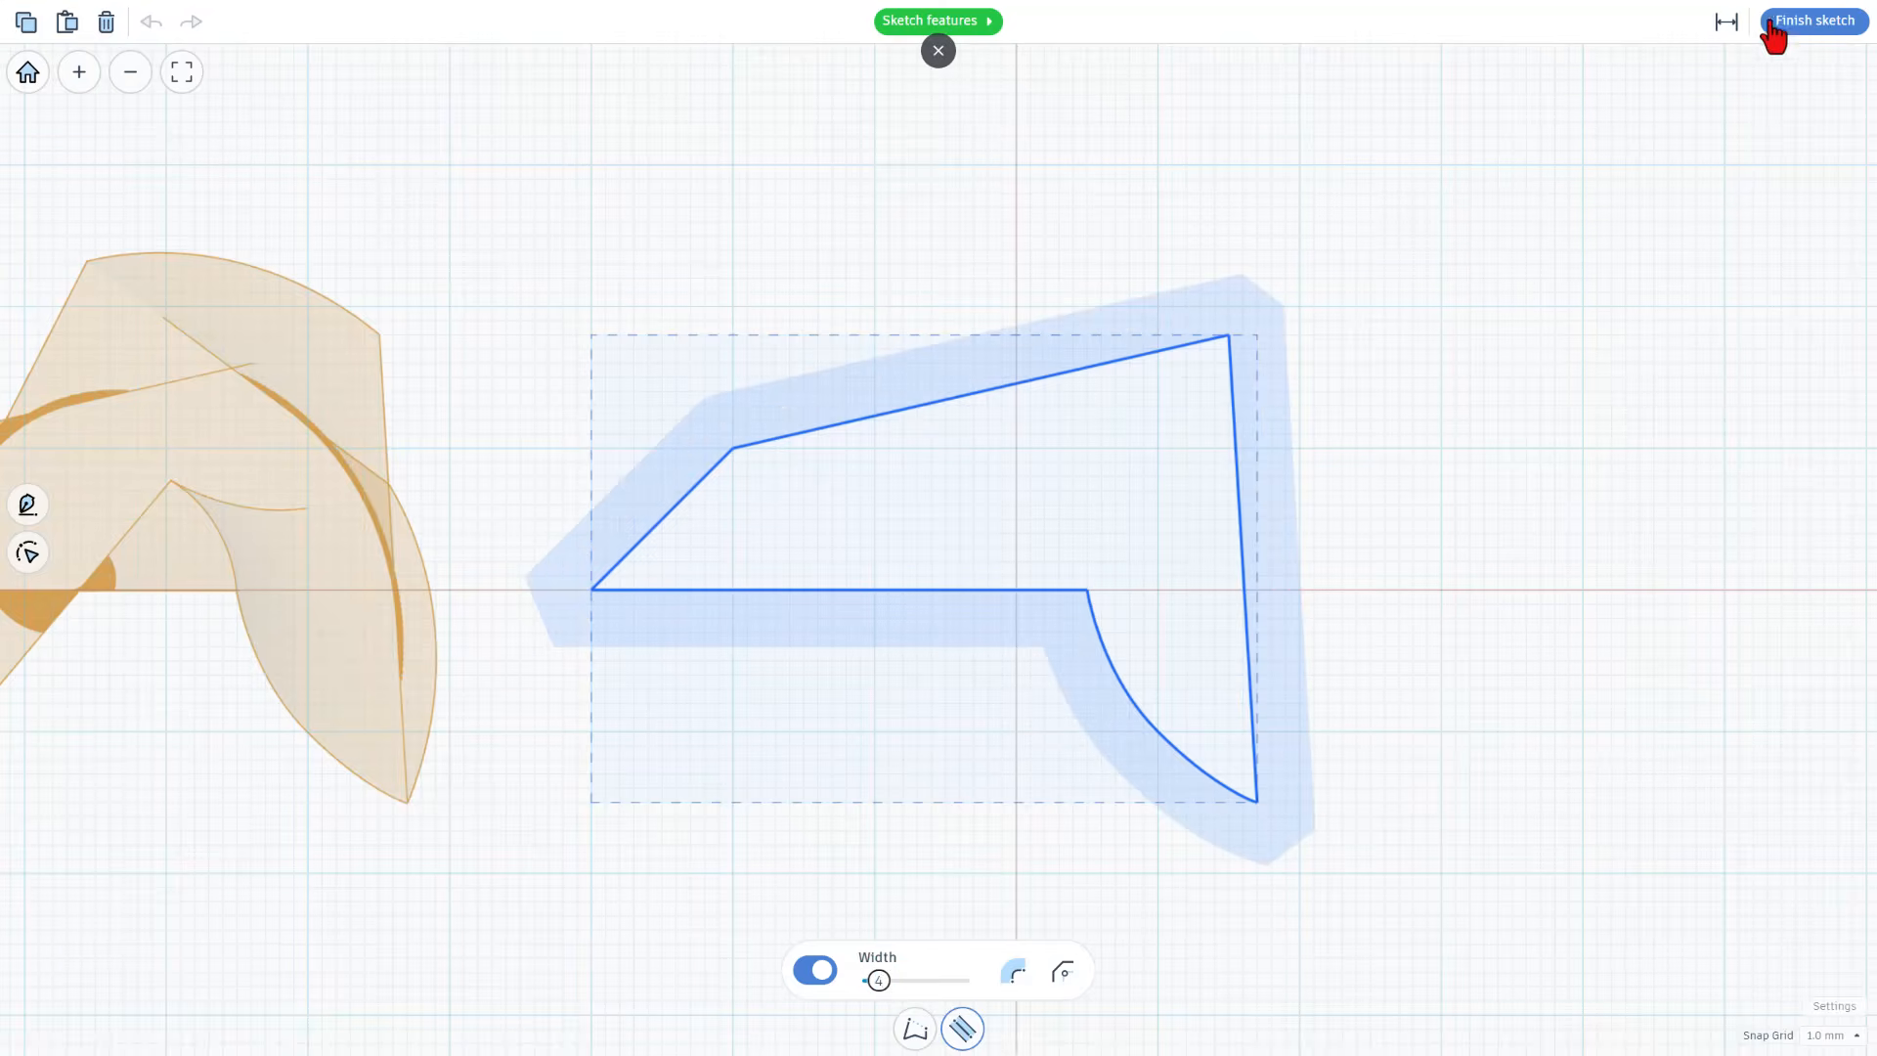
left_click(1774, 23)
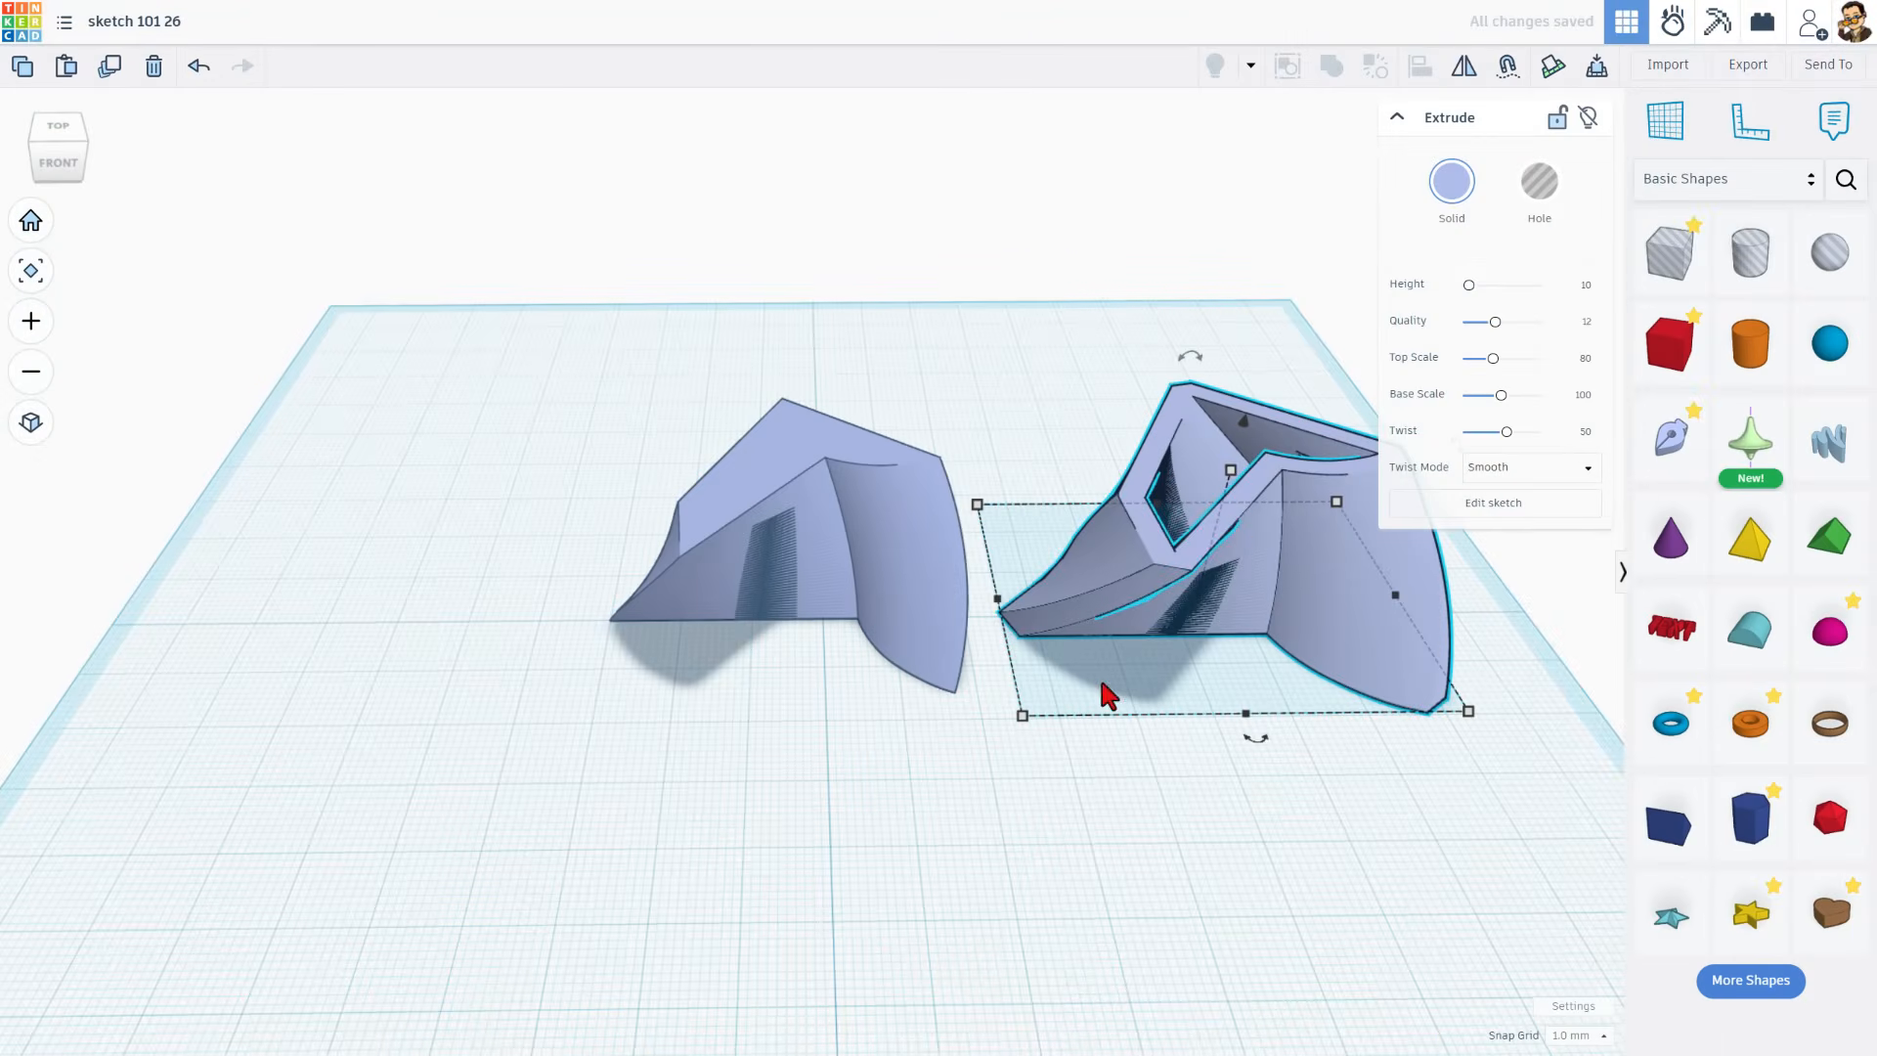
Recolour the stroked copy with the preset red.
right_click_drag(1102, 691, 929, 610)
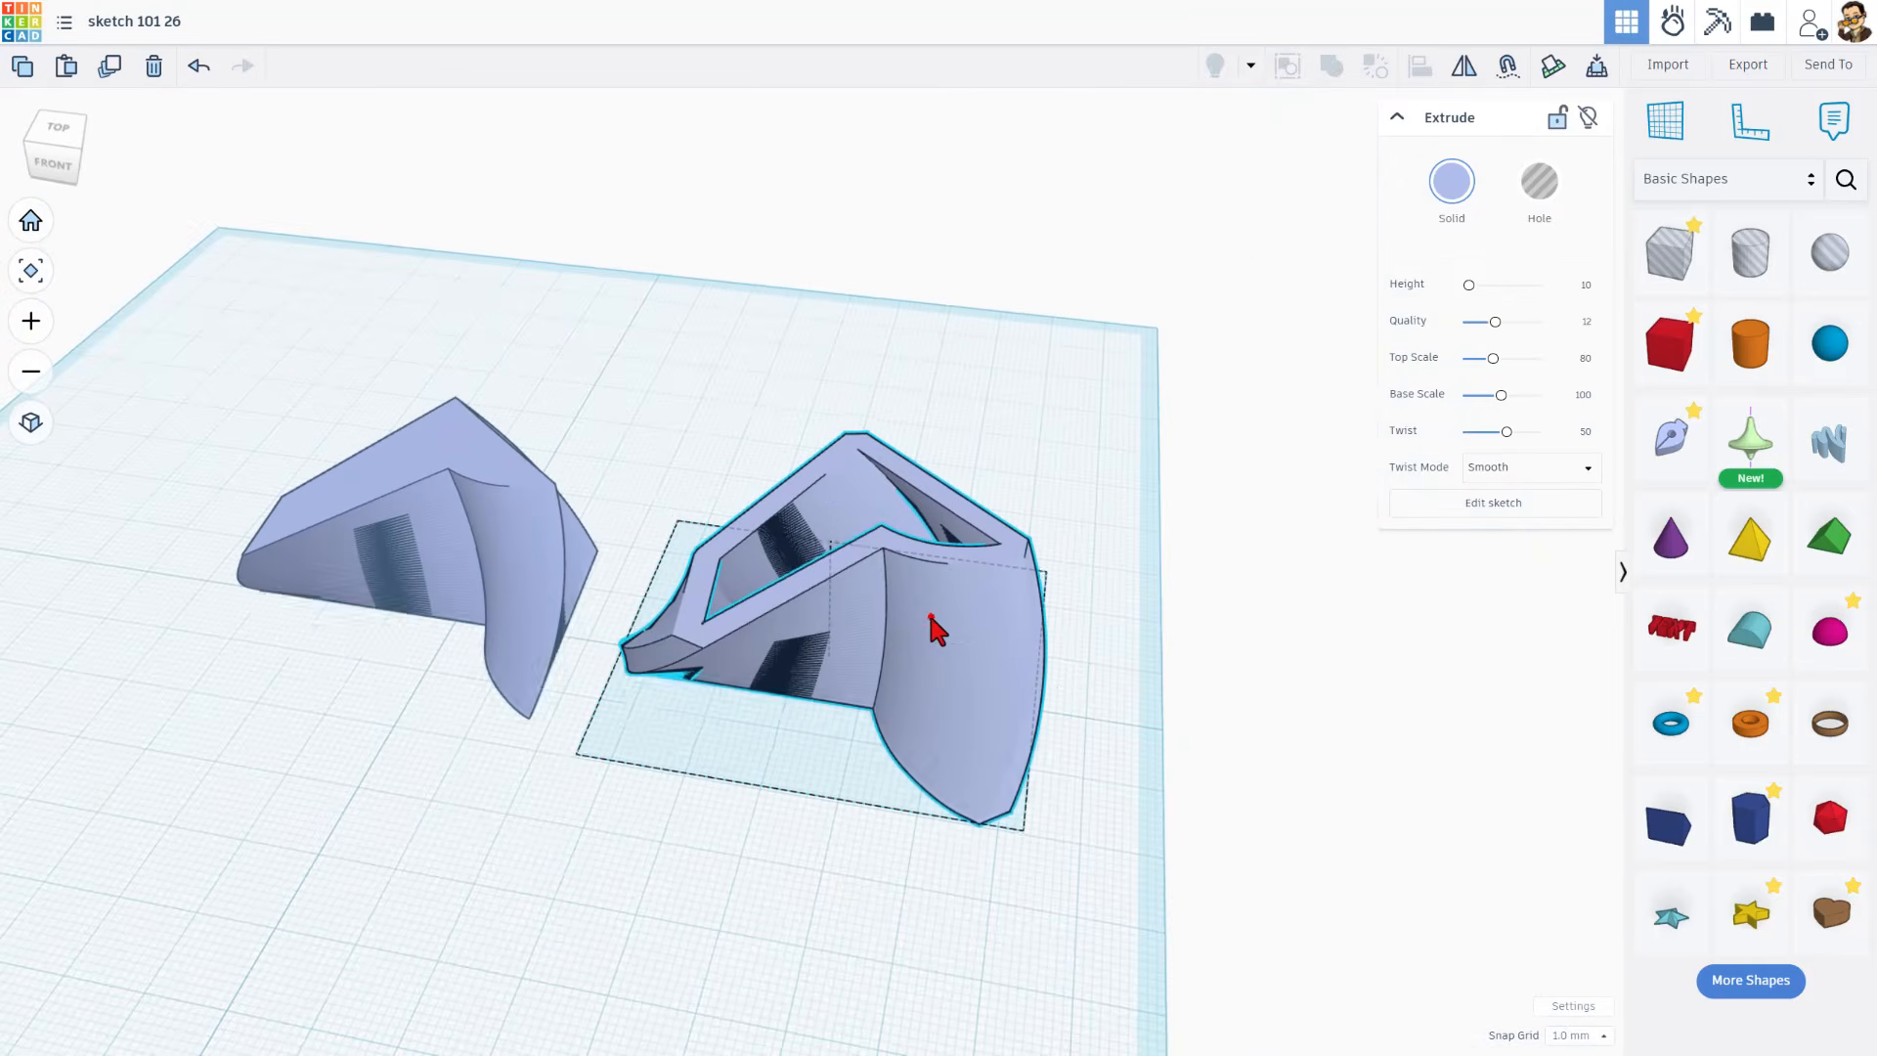
left_click(1451, 183)
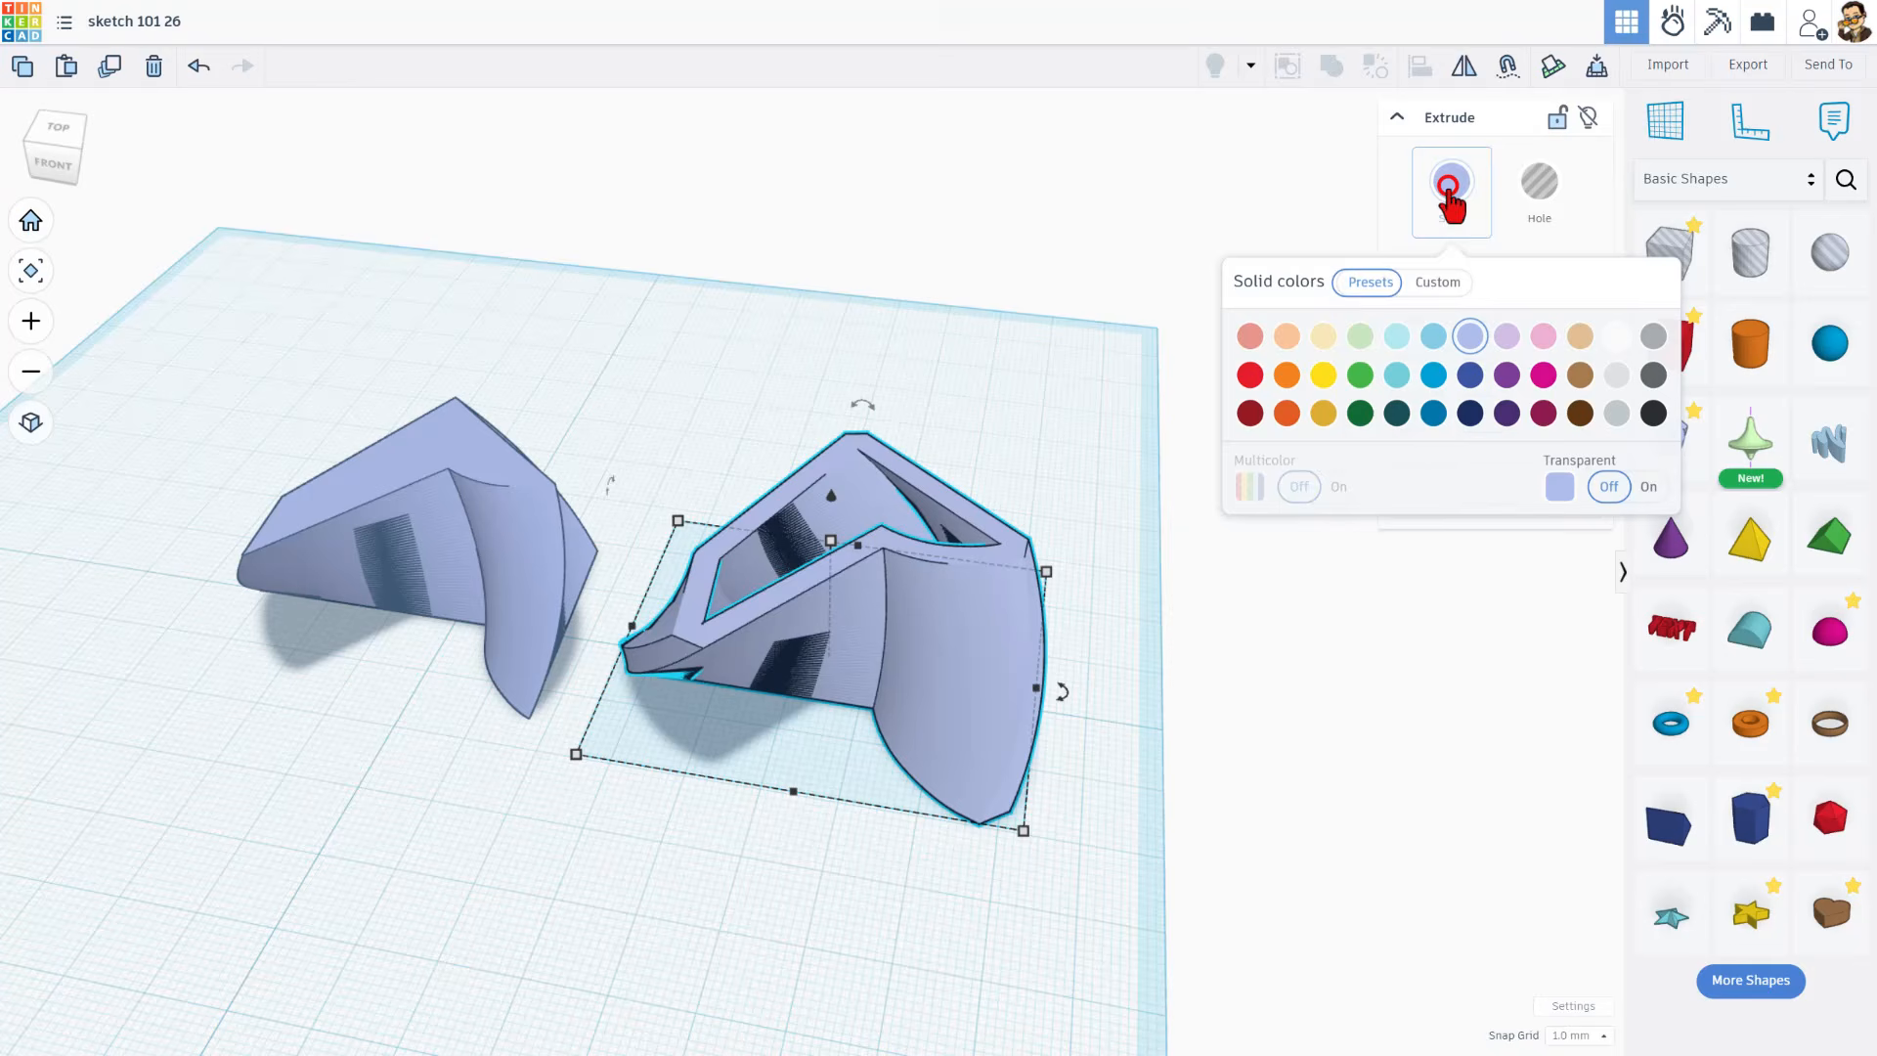
left_click(1250, 375)
left_click(965, 426)
Recolour the original twisted shape with the custom blue 0041ff.
right_click_drag(1041, 435, 460, 460)
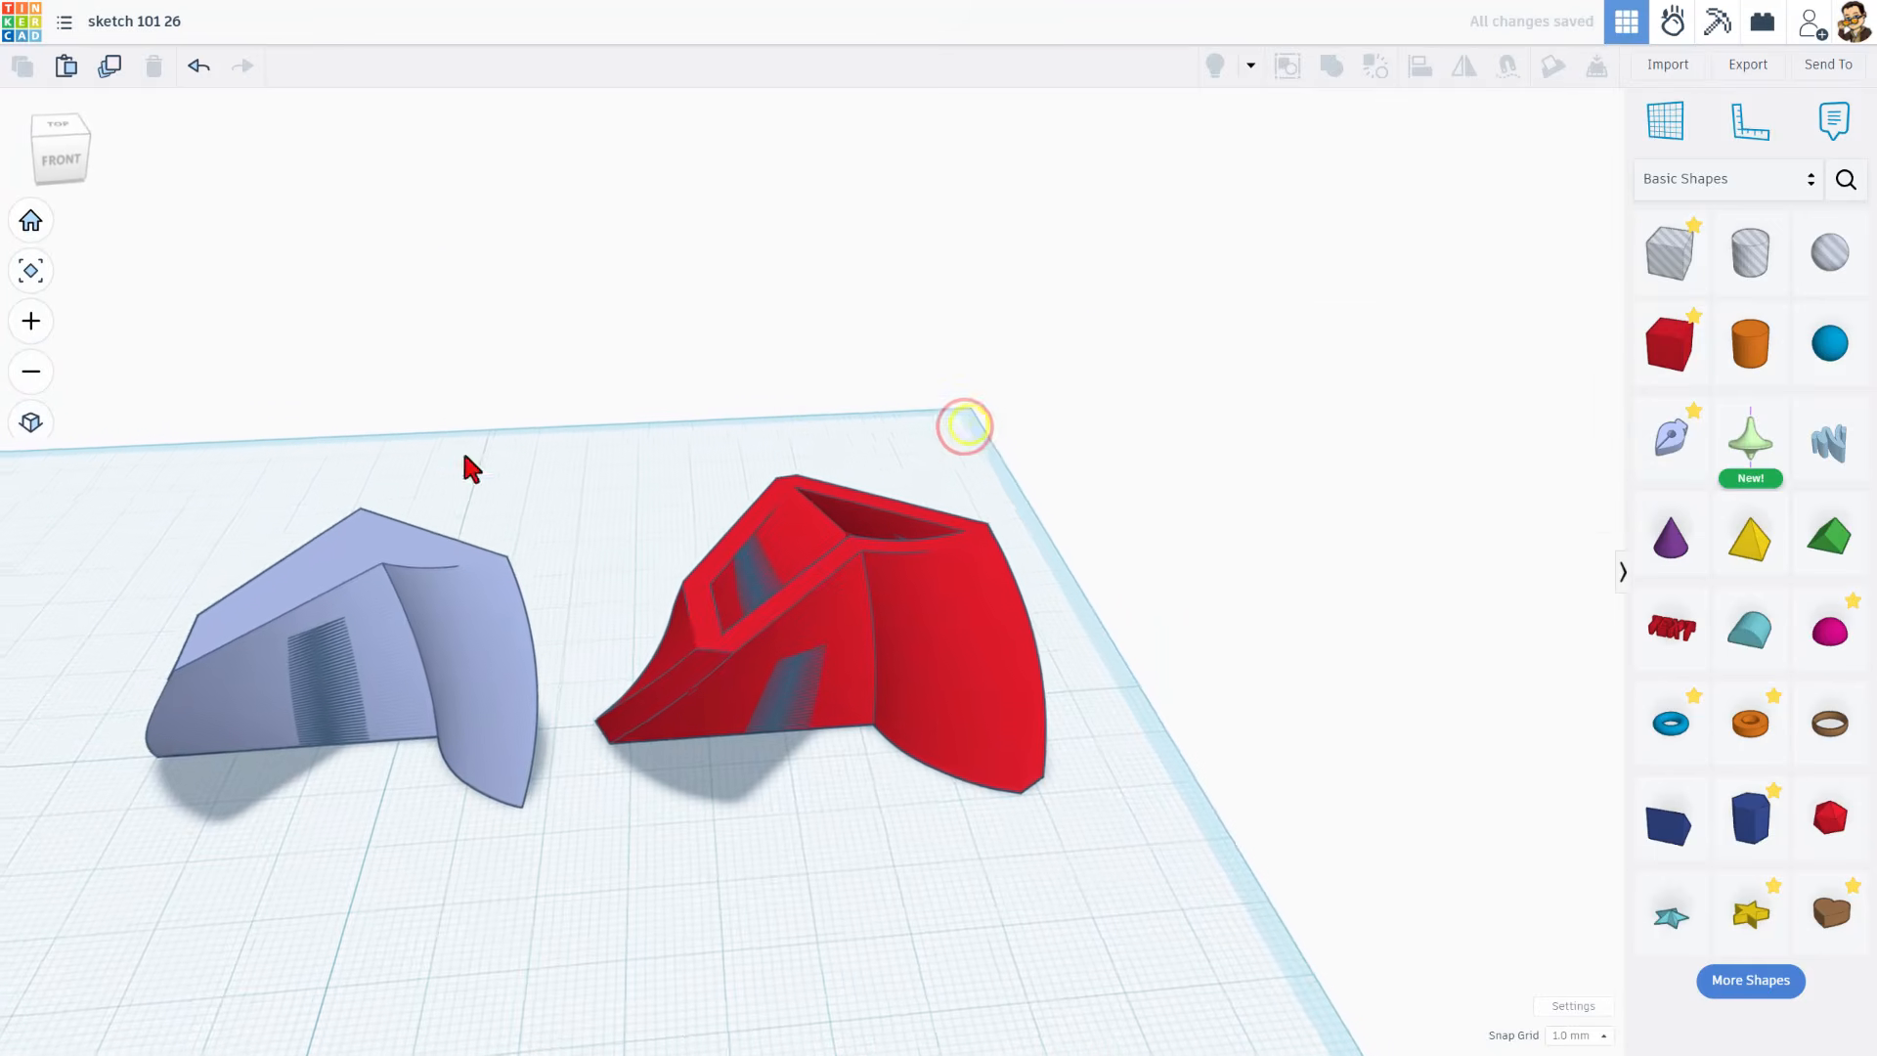
left_click(326, 580)
left_click(1473, 203)
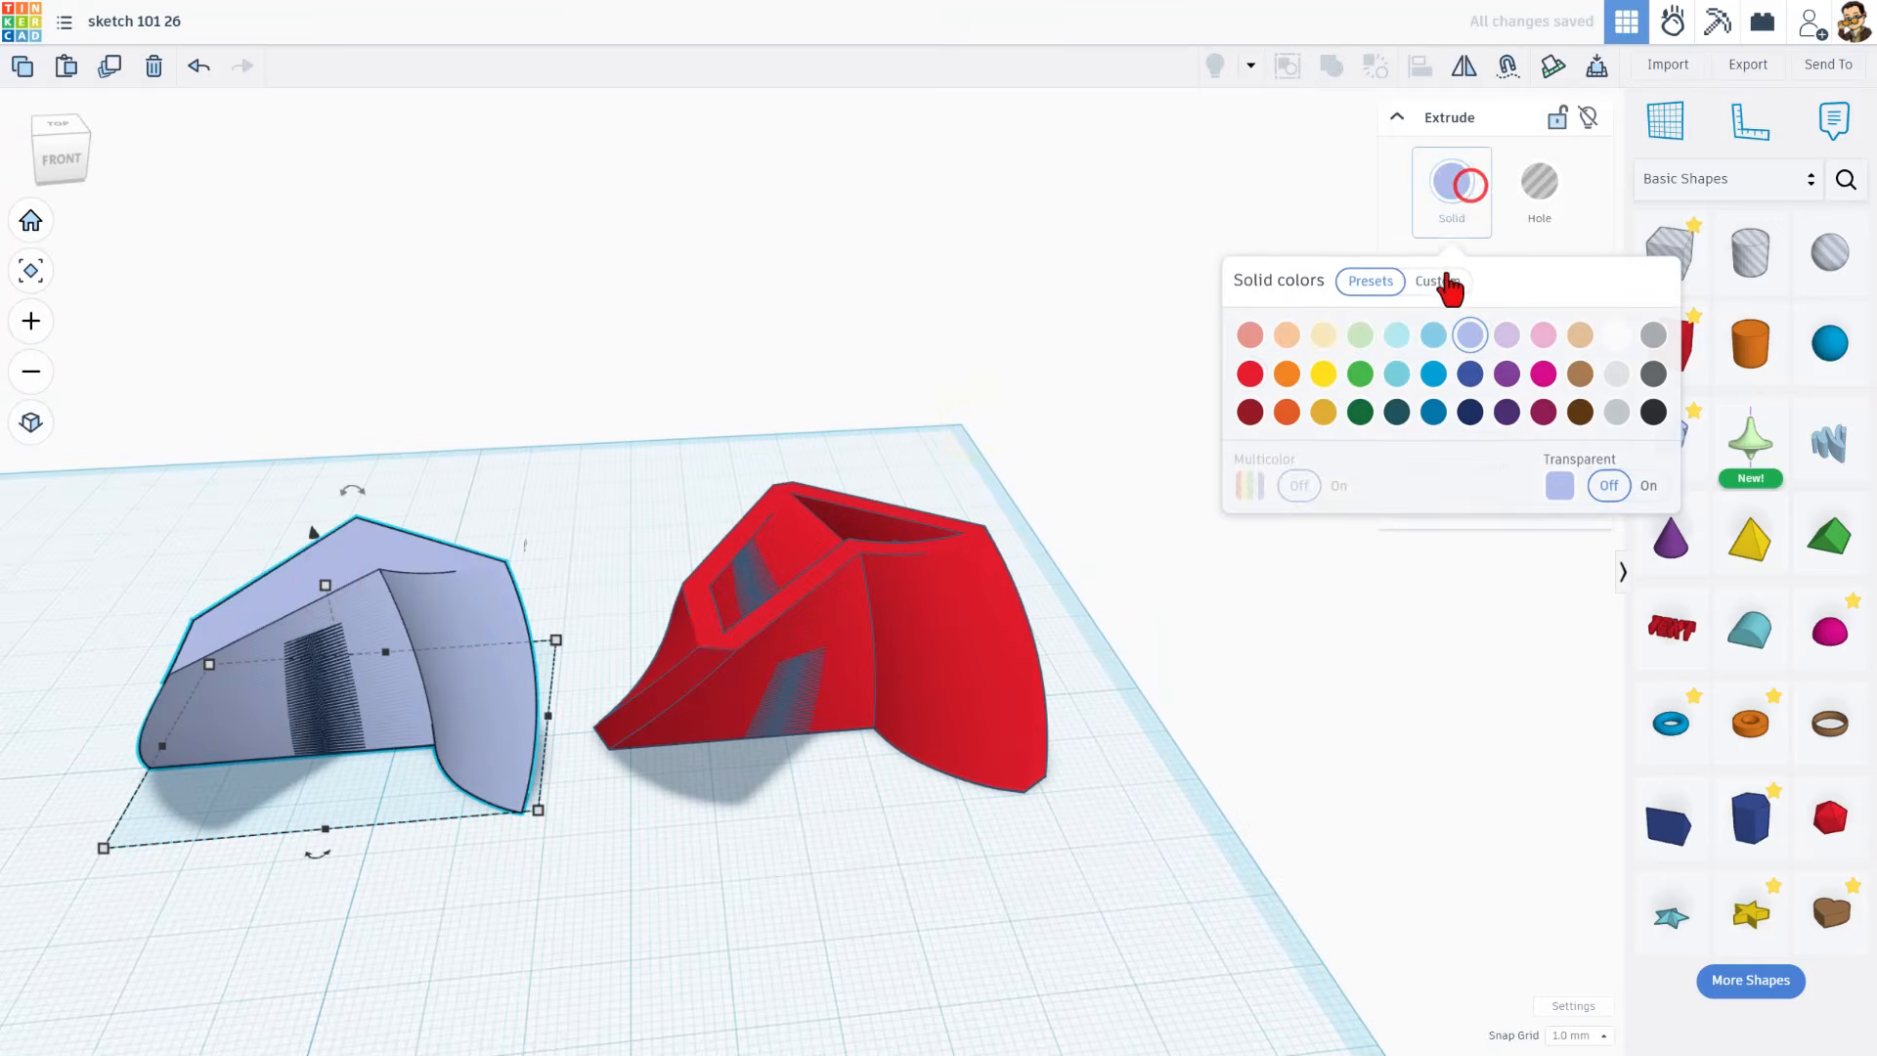
left_click(1439, 283)
left_click_drag(1372, 380, 1376, 374)
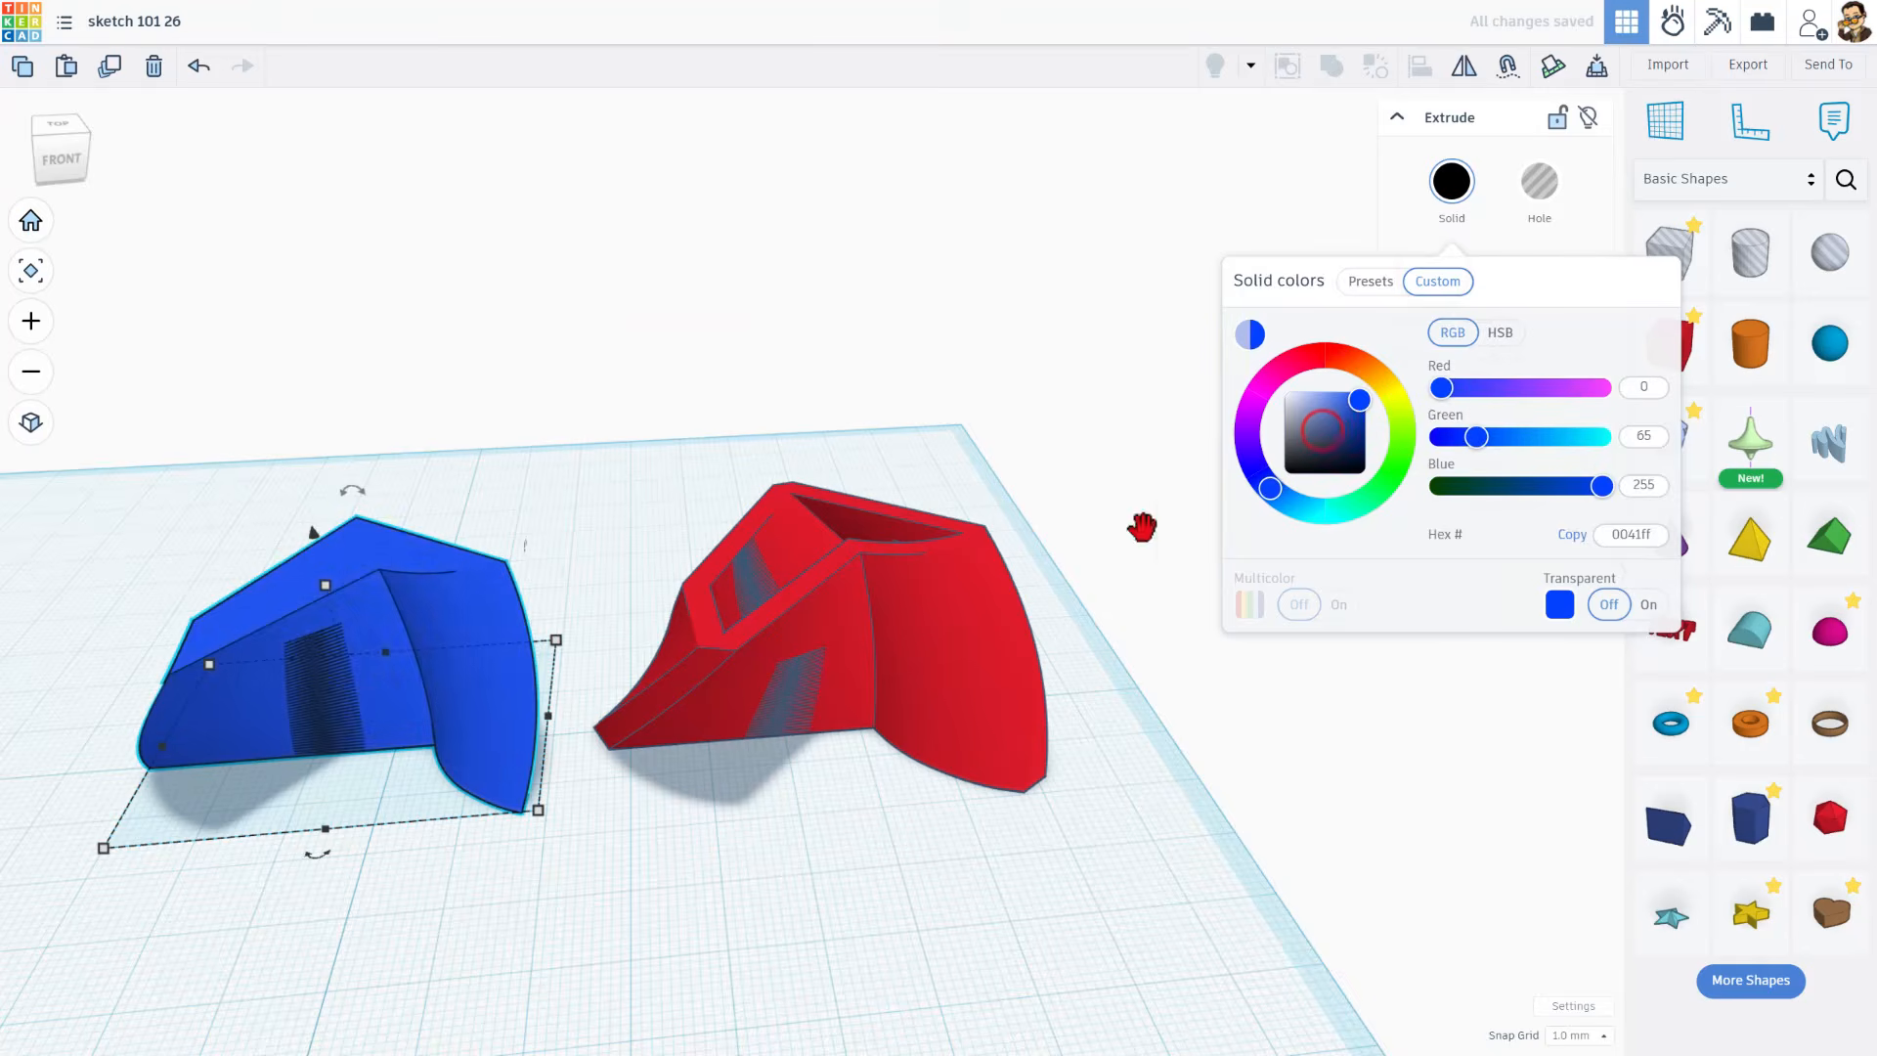
left_click(1140, 523)
Place a yellow Star on the workplane in front of the blue shape, centred on the middle gridline.
scroll(1124, 528, "down", 4)
right_click_drag(1105, 533, 779, 626)
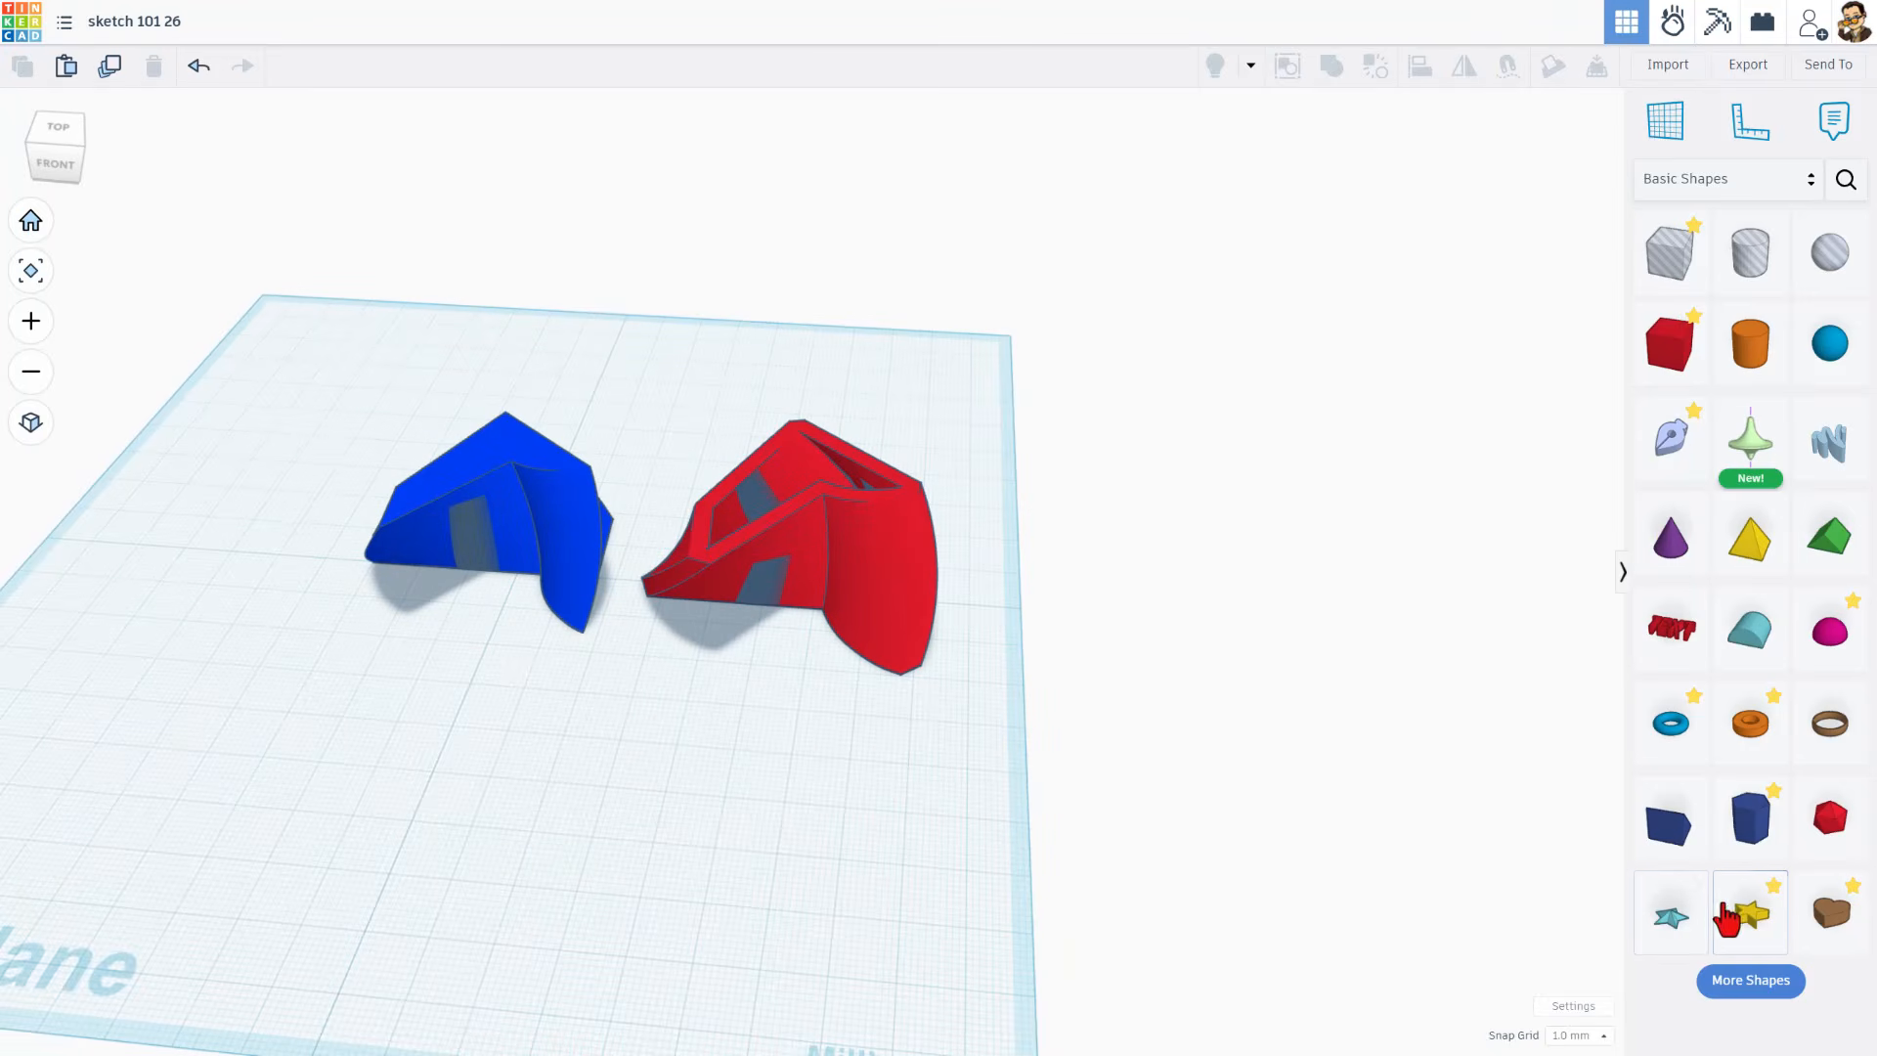
left_click_drag(1729, 919, 397, 770)
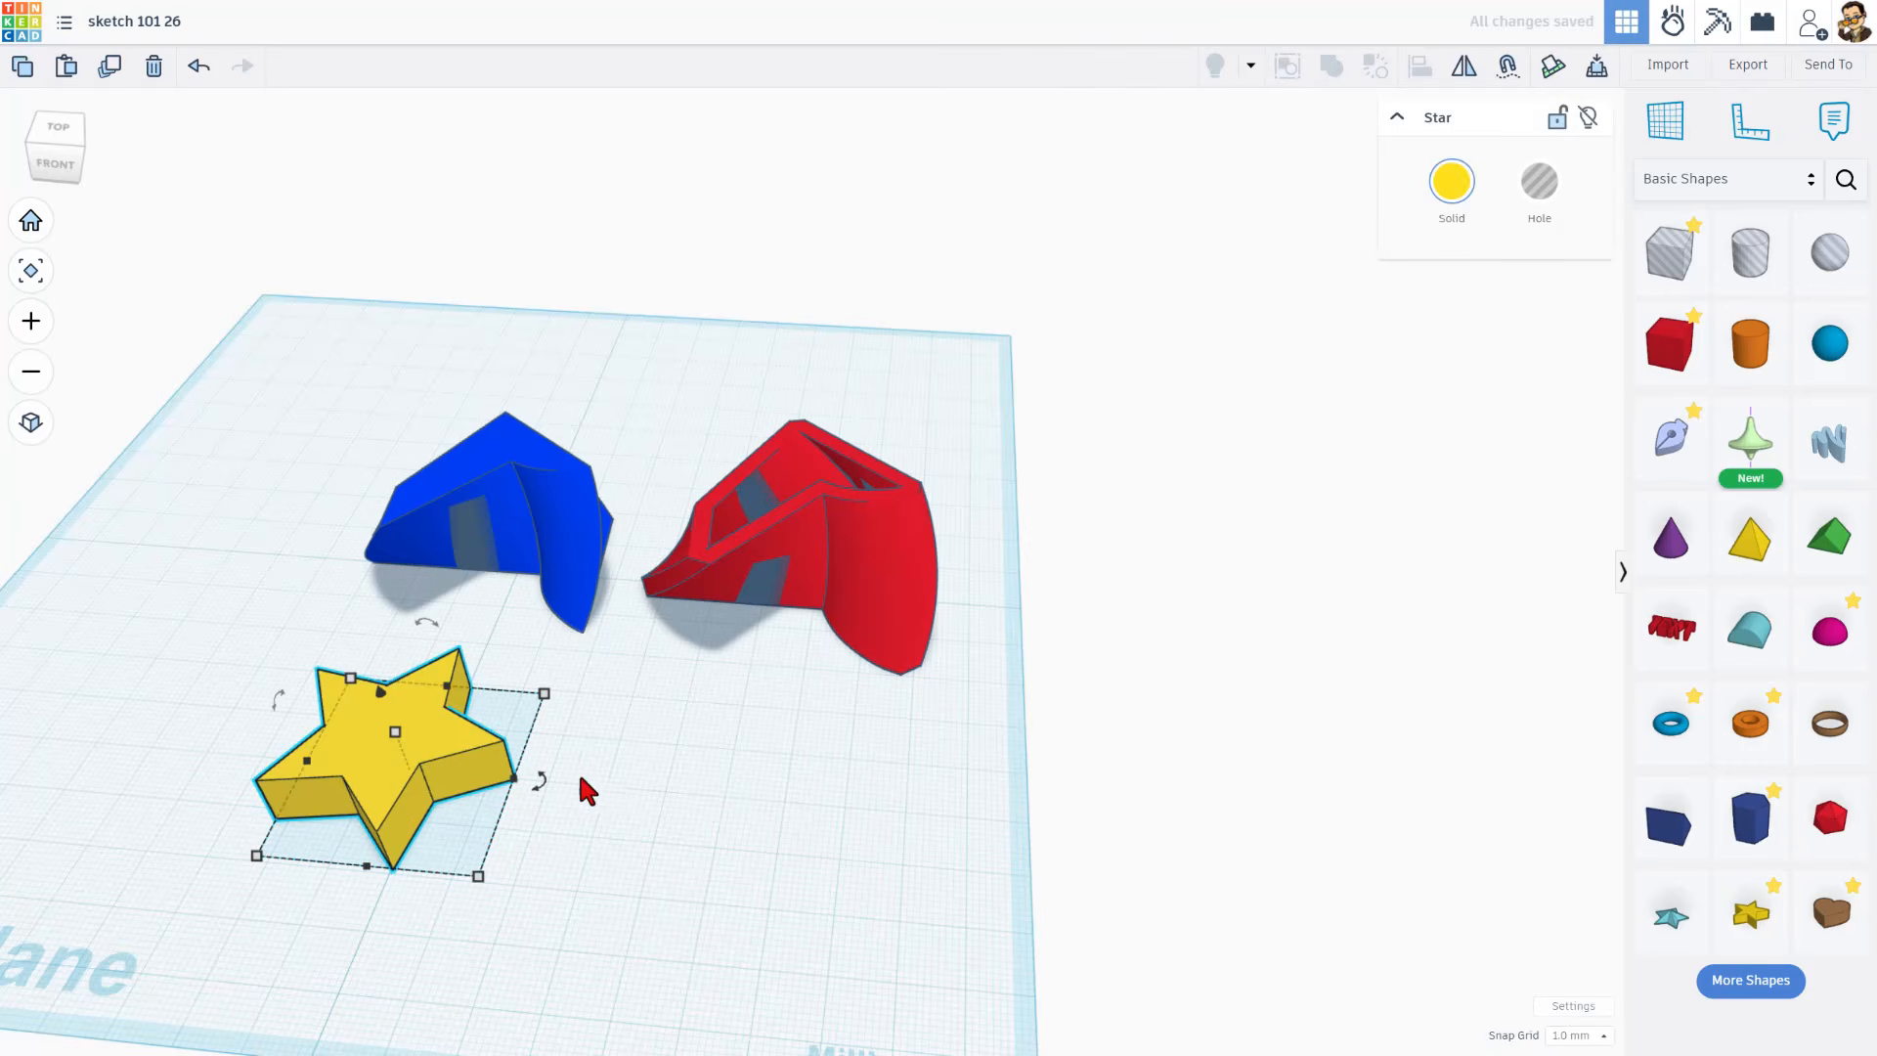
middle_click_drag(580, 777, 843, 758)
right_click_drag(844, 758, 905, 790)
left_click_drag(896, 778, 772, 654)
left_click_drag(772, 758, 802, 752)
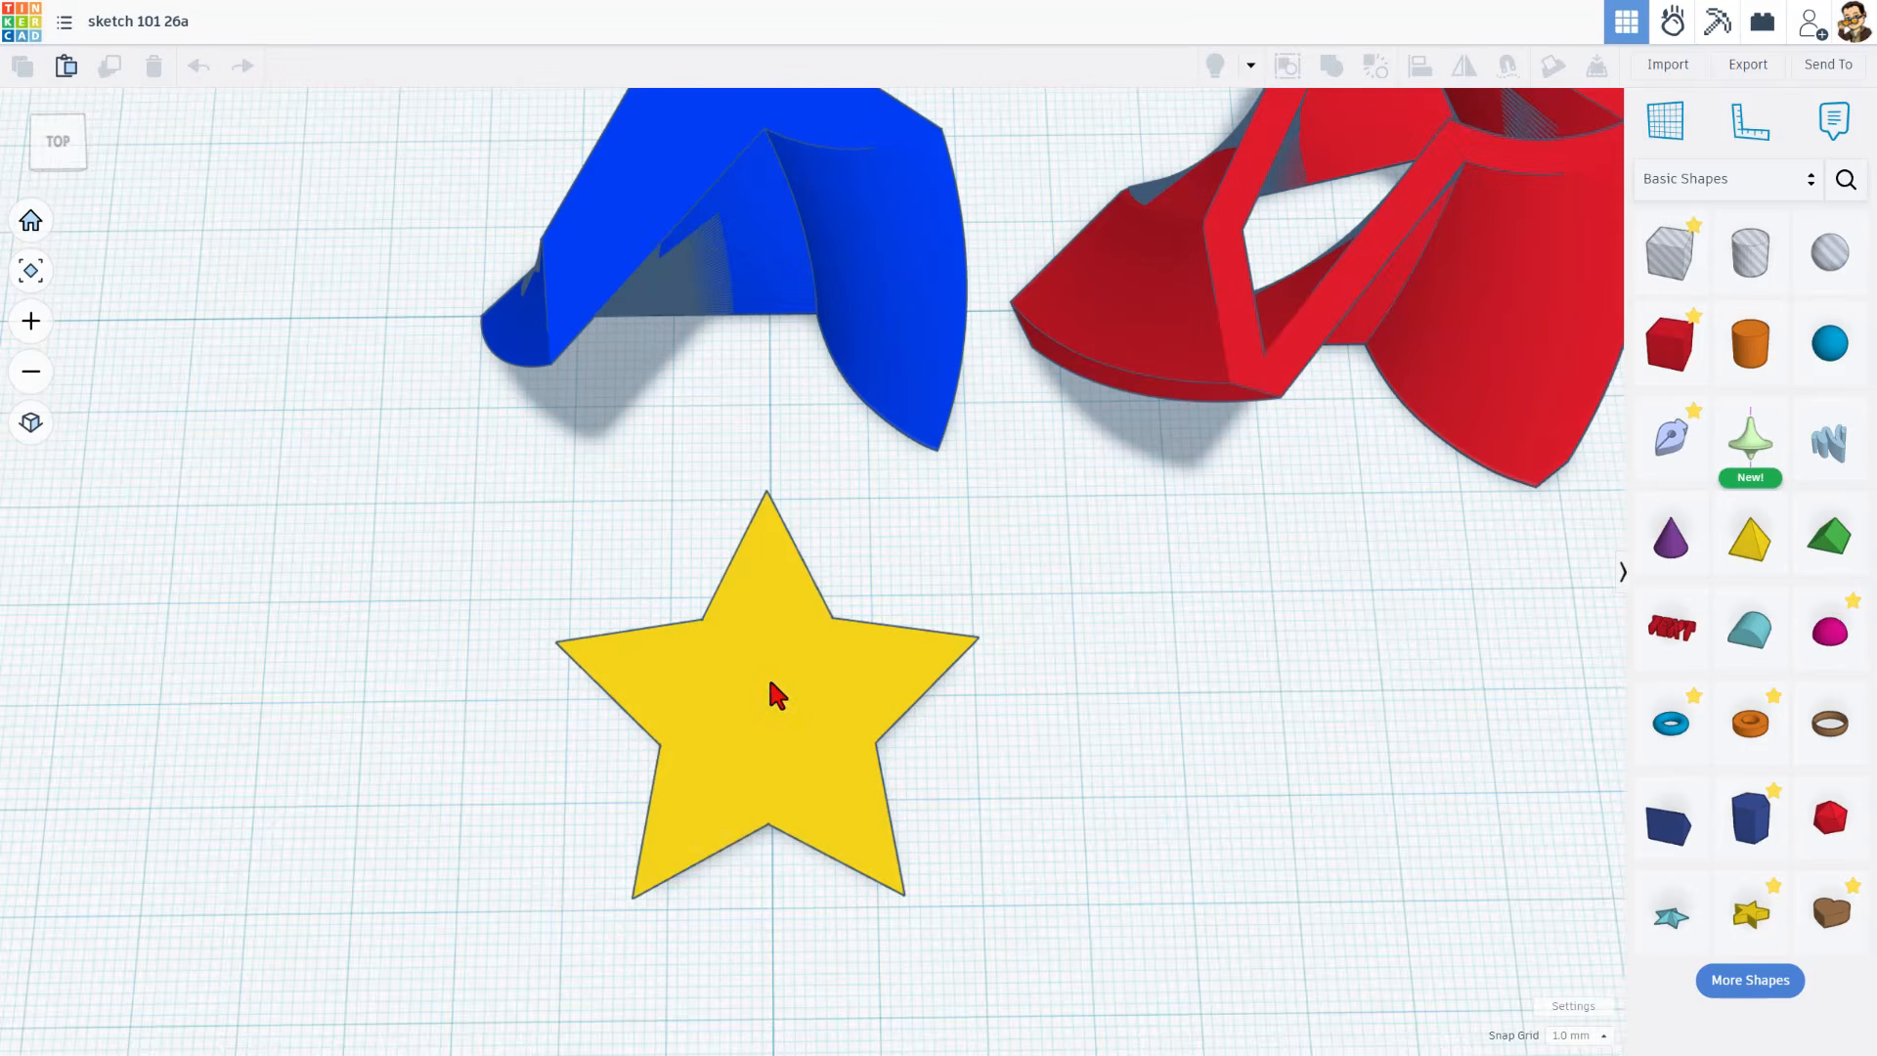
In an orthographic top view, shift the star about 0.8 mm along the centre gridline to line its top point up with the grid.
left_click(30, 423)
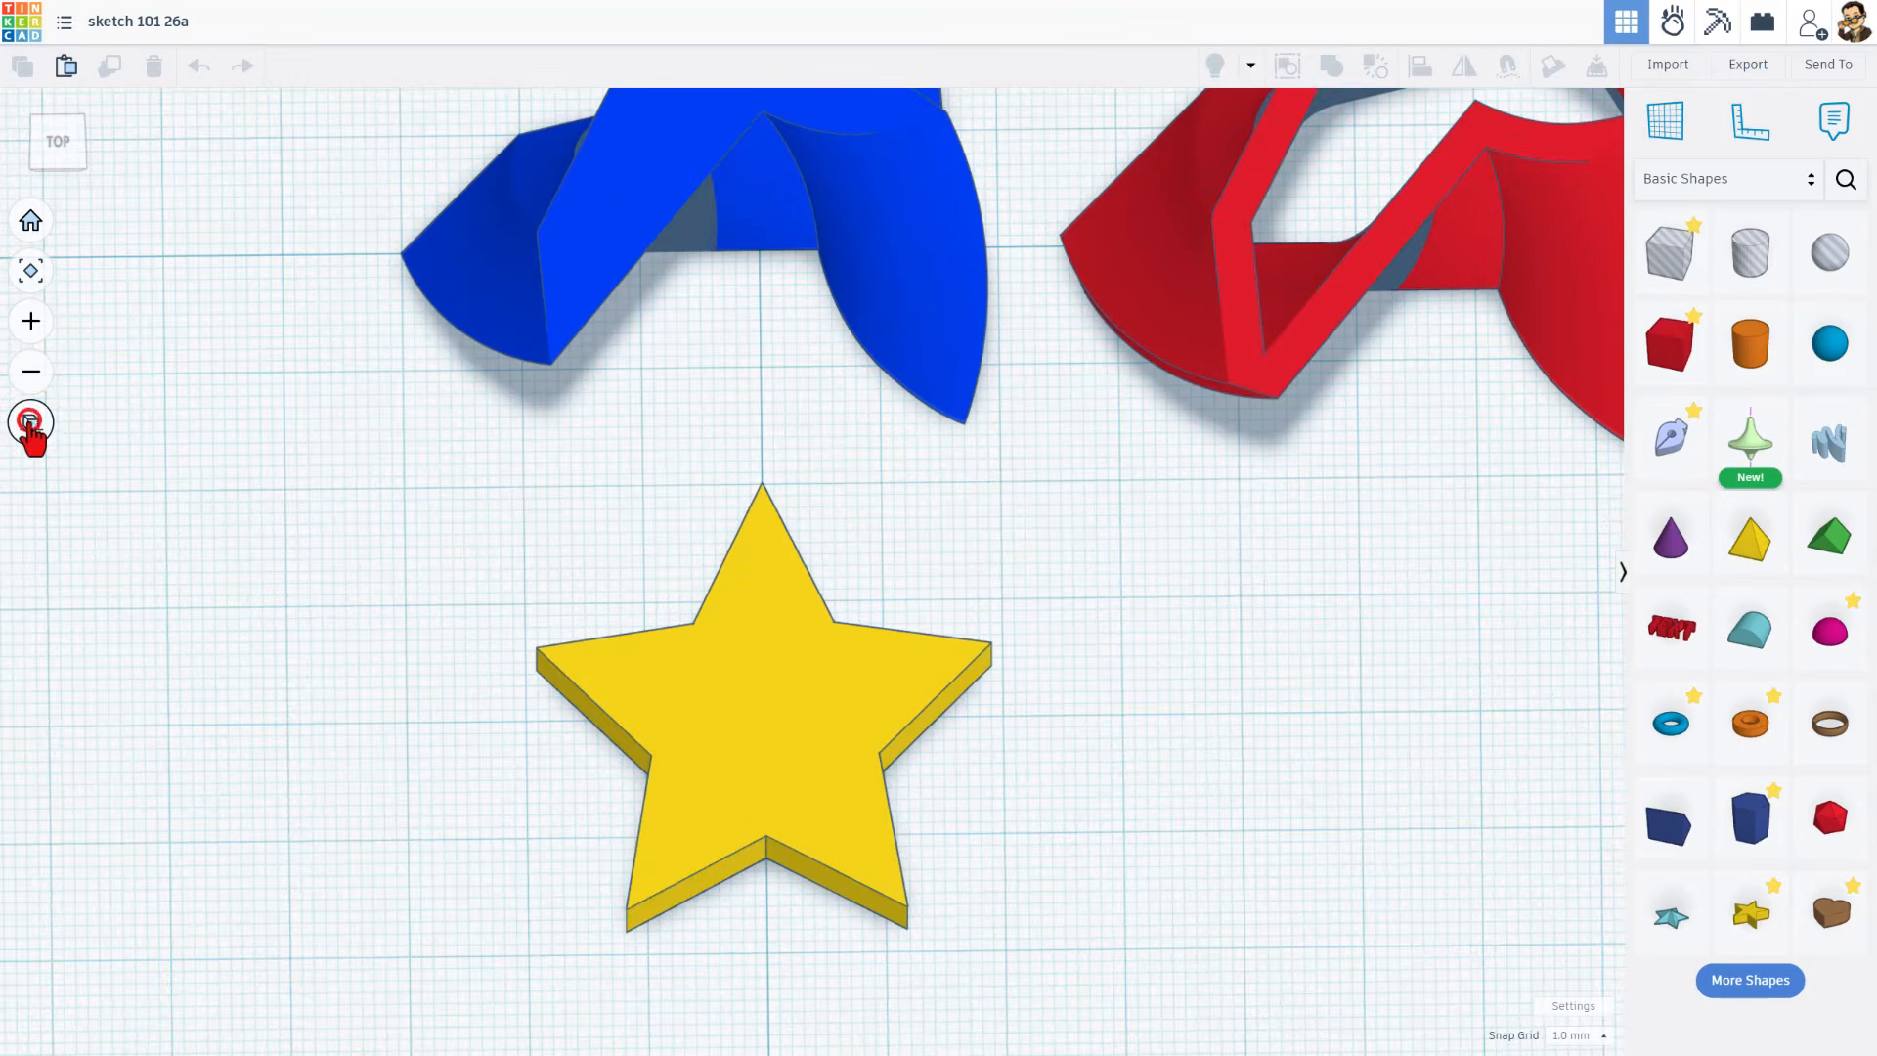
left_click(56, 146)
scroll(792, 523, "up", 4)
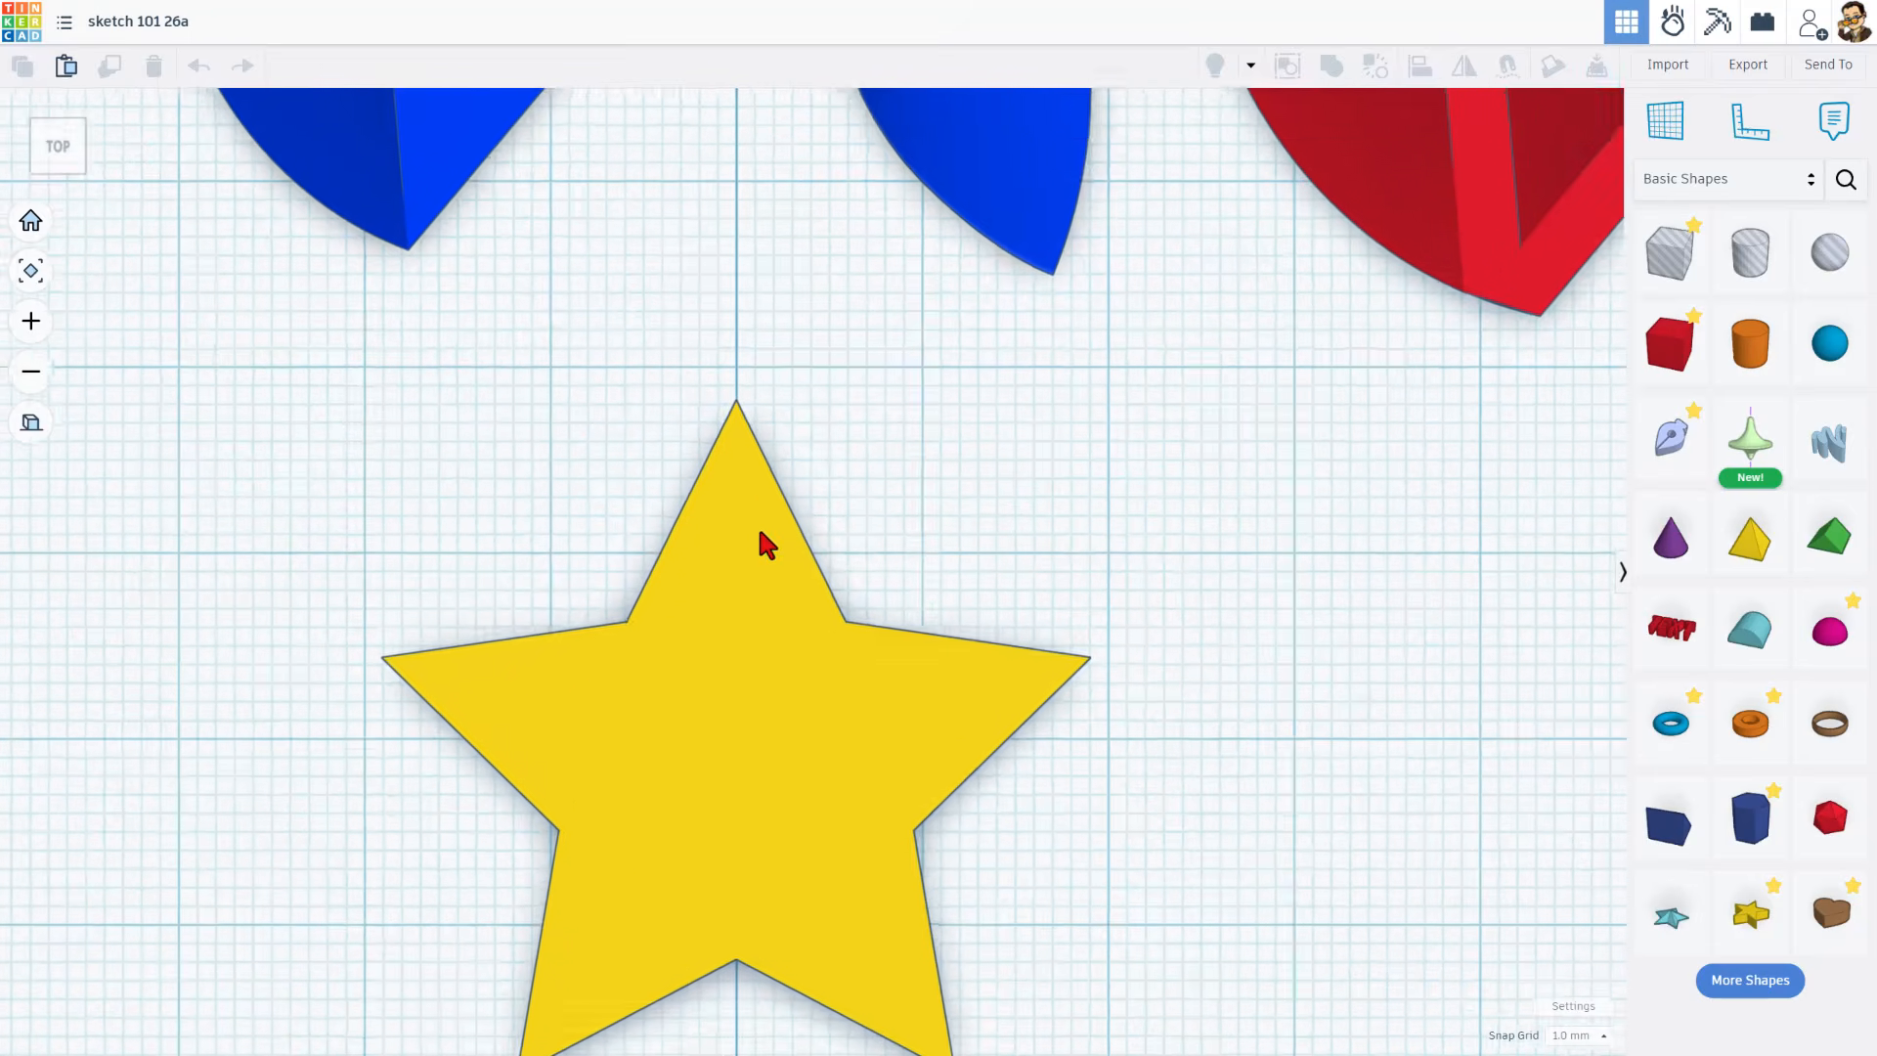
mouse_move(766, 545)
left_mouse_down()
mouse_move(721, 578)
mouse_move(801, 516)
mouse_move(738, 562)
left_mouse_up()
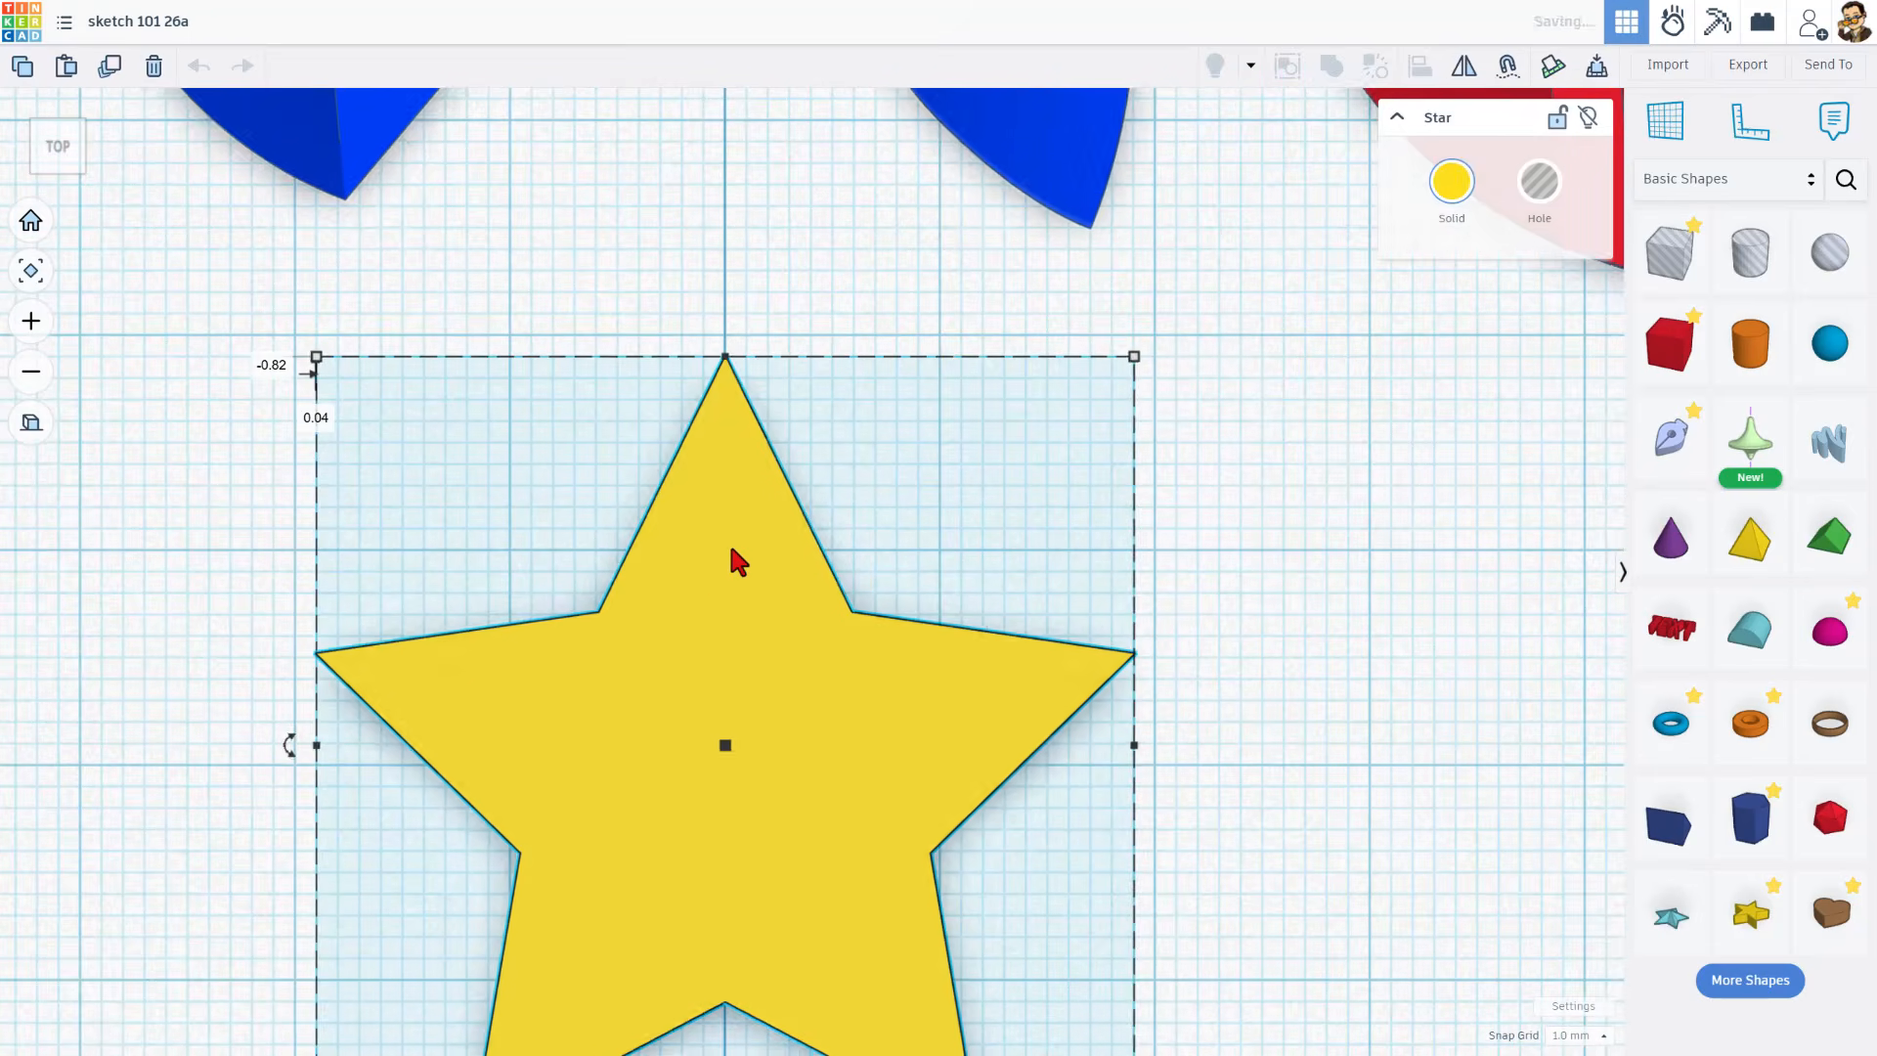
scroll(738, 488, "up", 3)
scroll(739, 518, "down", 5)
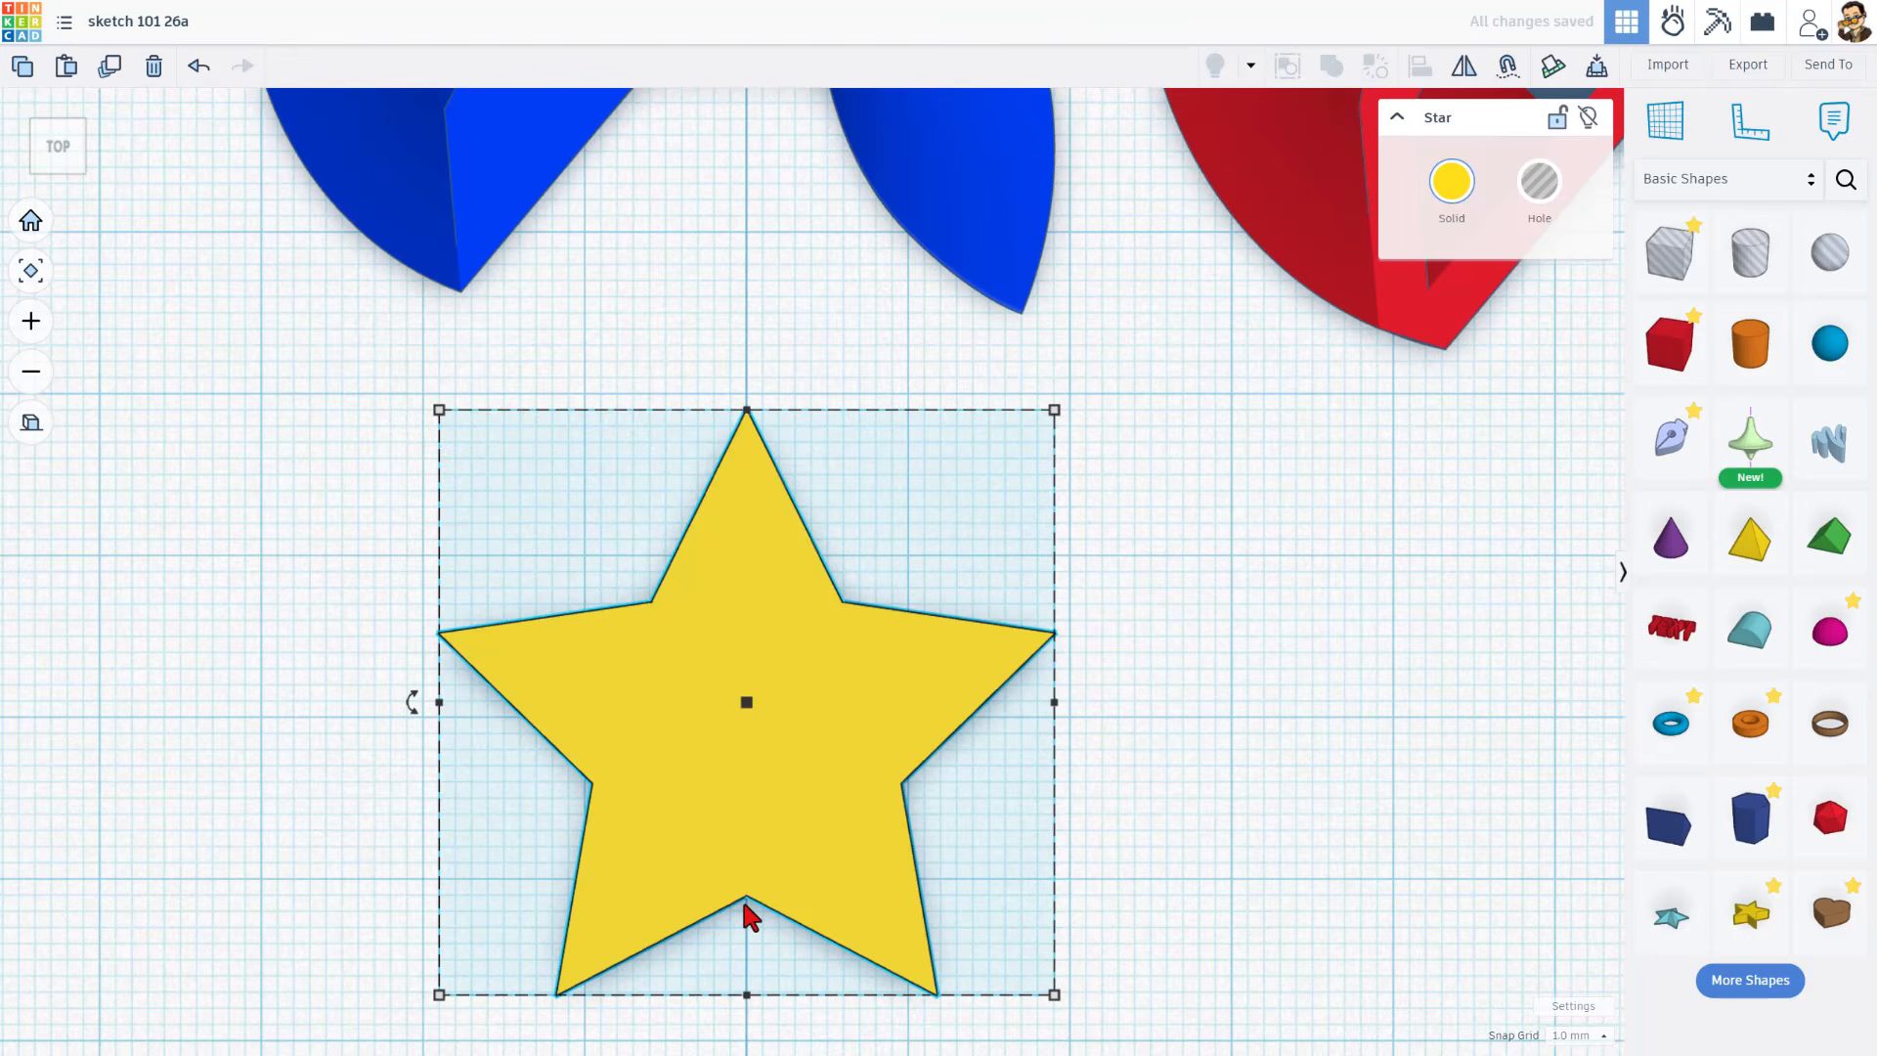
left_click(32, 431)
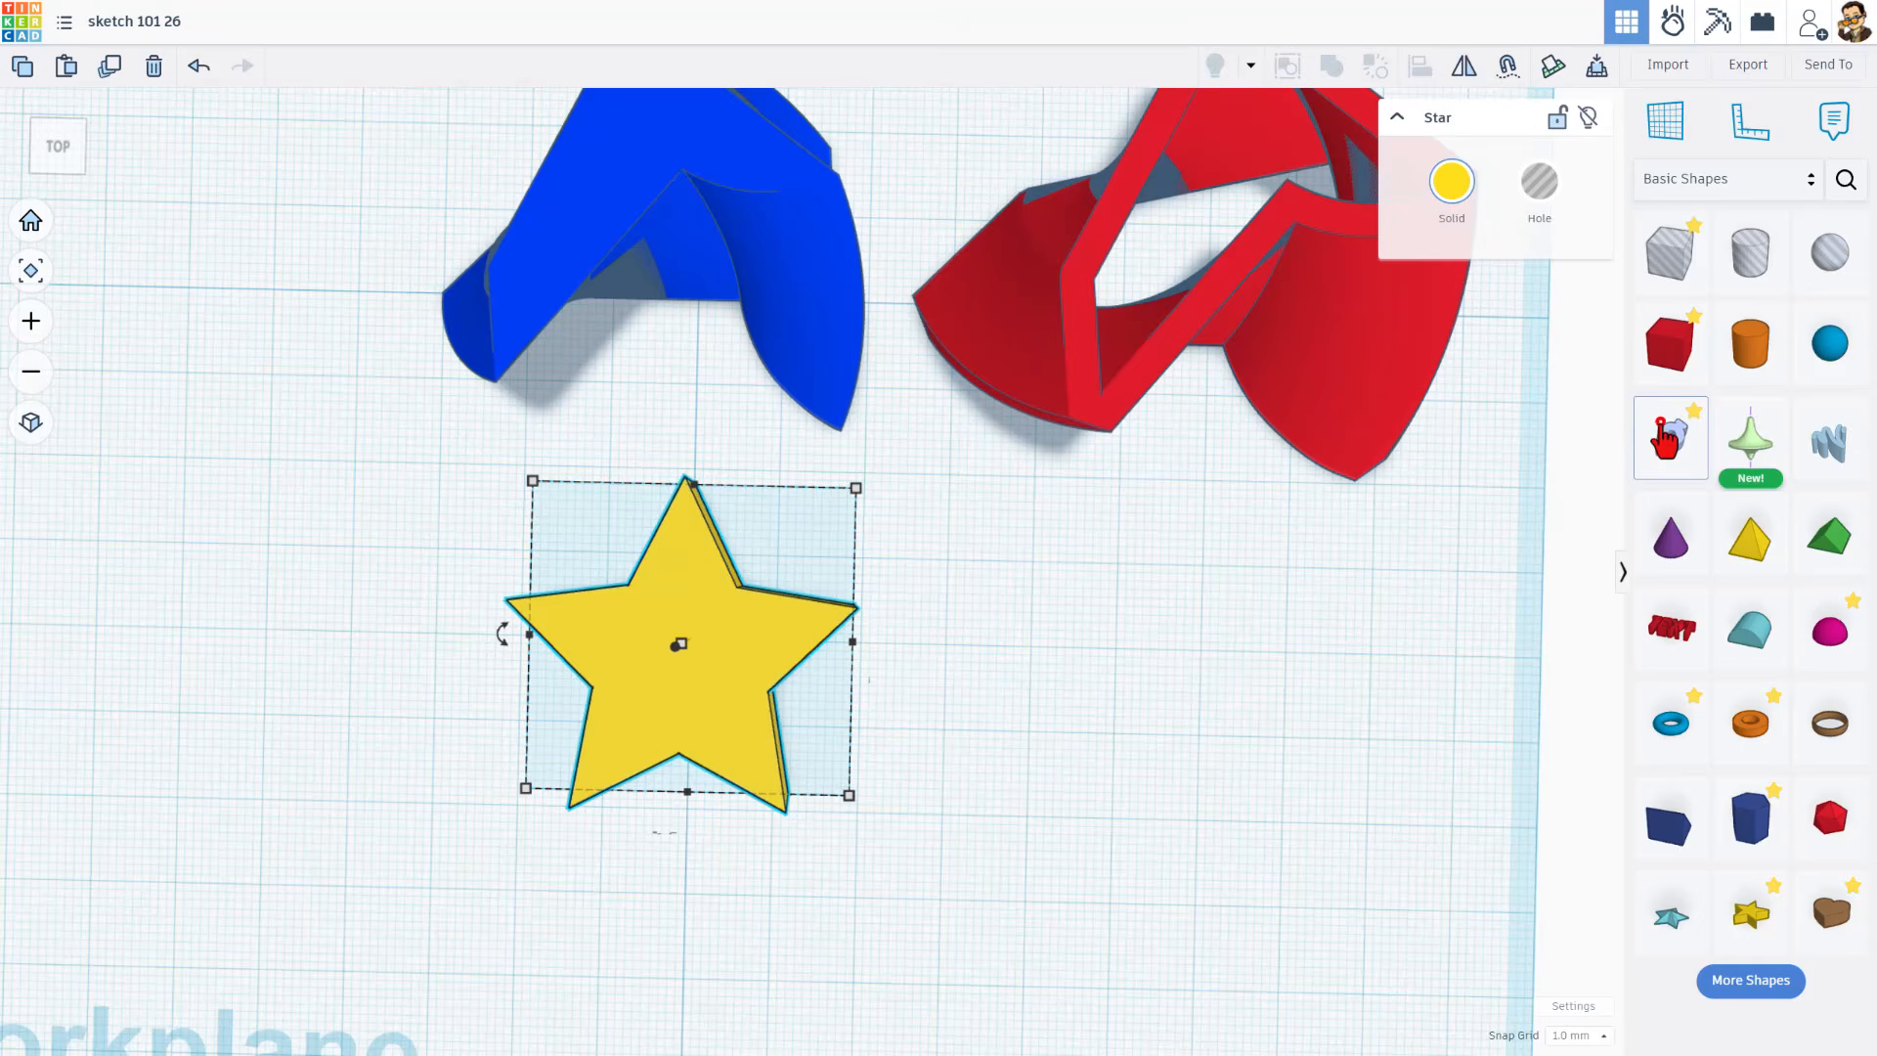
Start a new sketch just in front of the star and draw a 30 mm straight path from its top point to its bottom notch.
mouse_move(1671, 436)
left_mouse_down()
mouse_move(768, 608)
mouse_move(667, 916)
mouse_move(682, 890)
left_mouse_up()
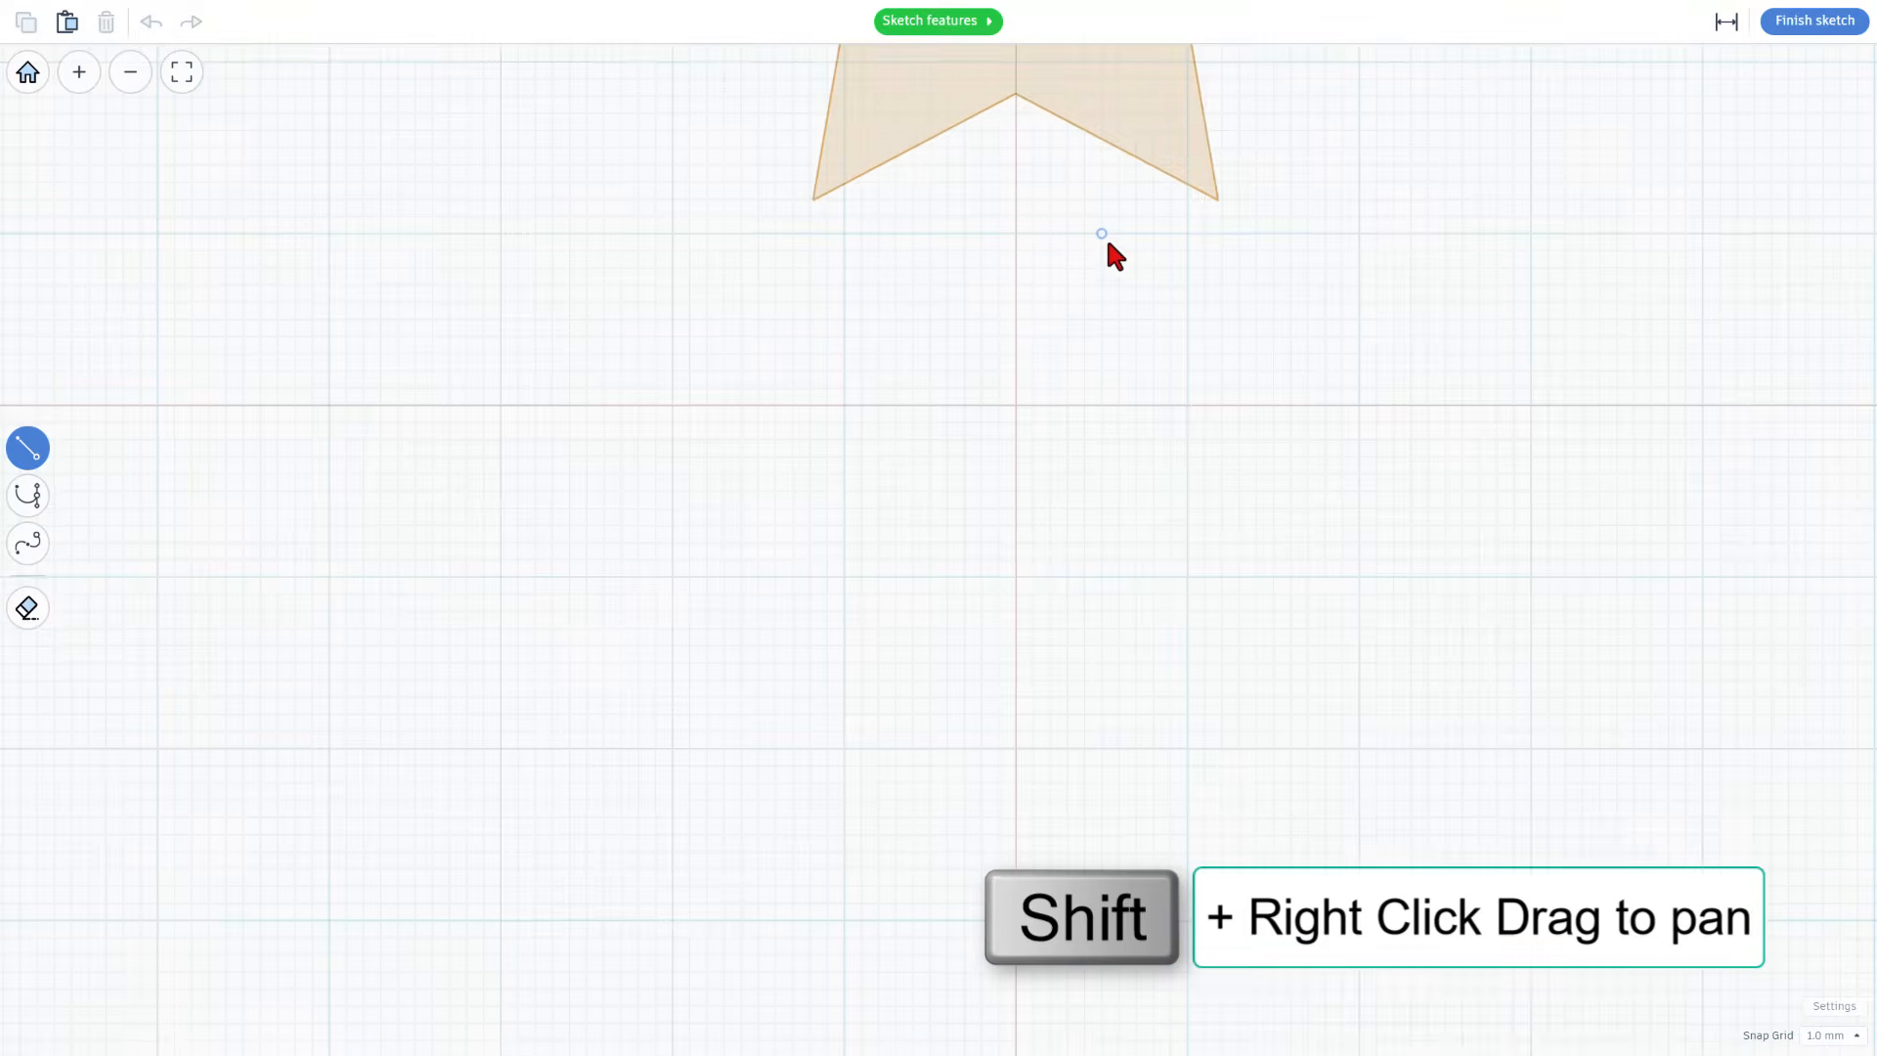
right_click_drag(1108, 244, 997, 821, "shift")
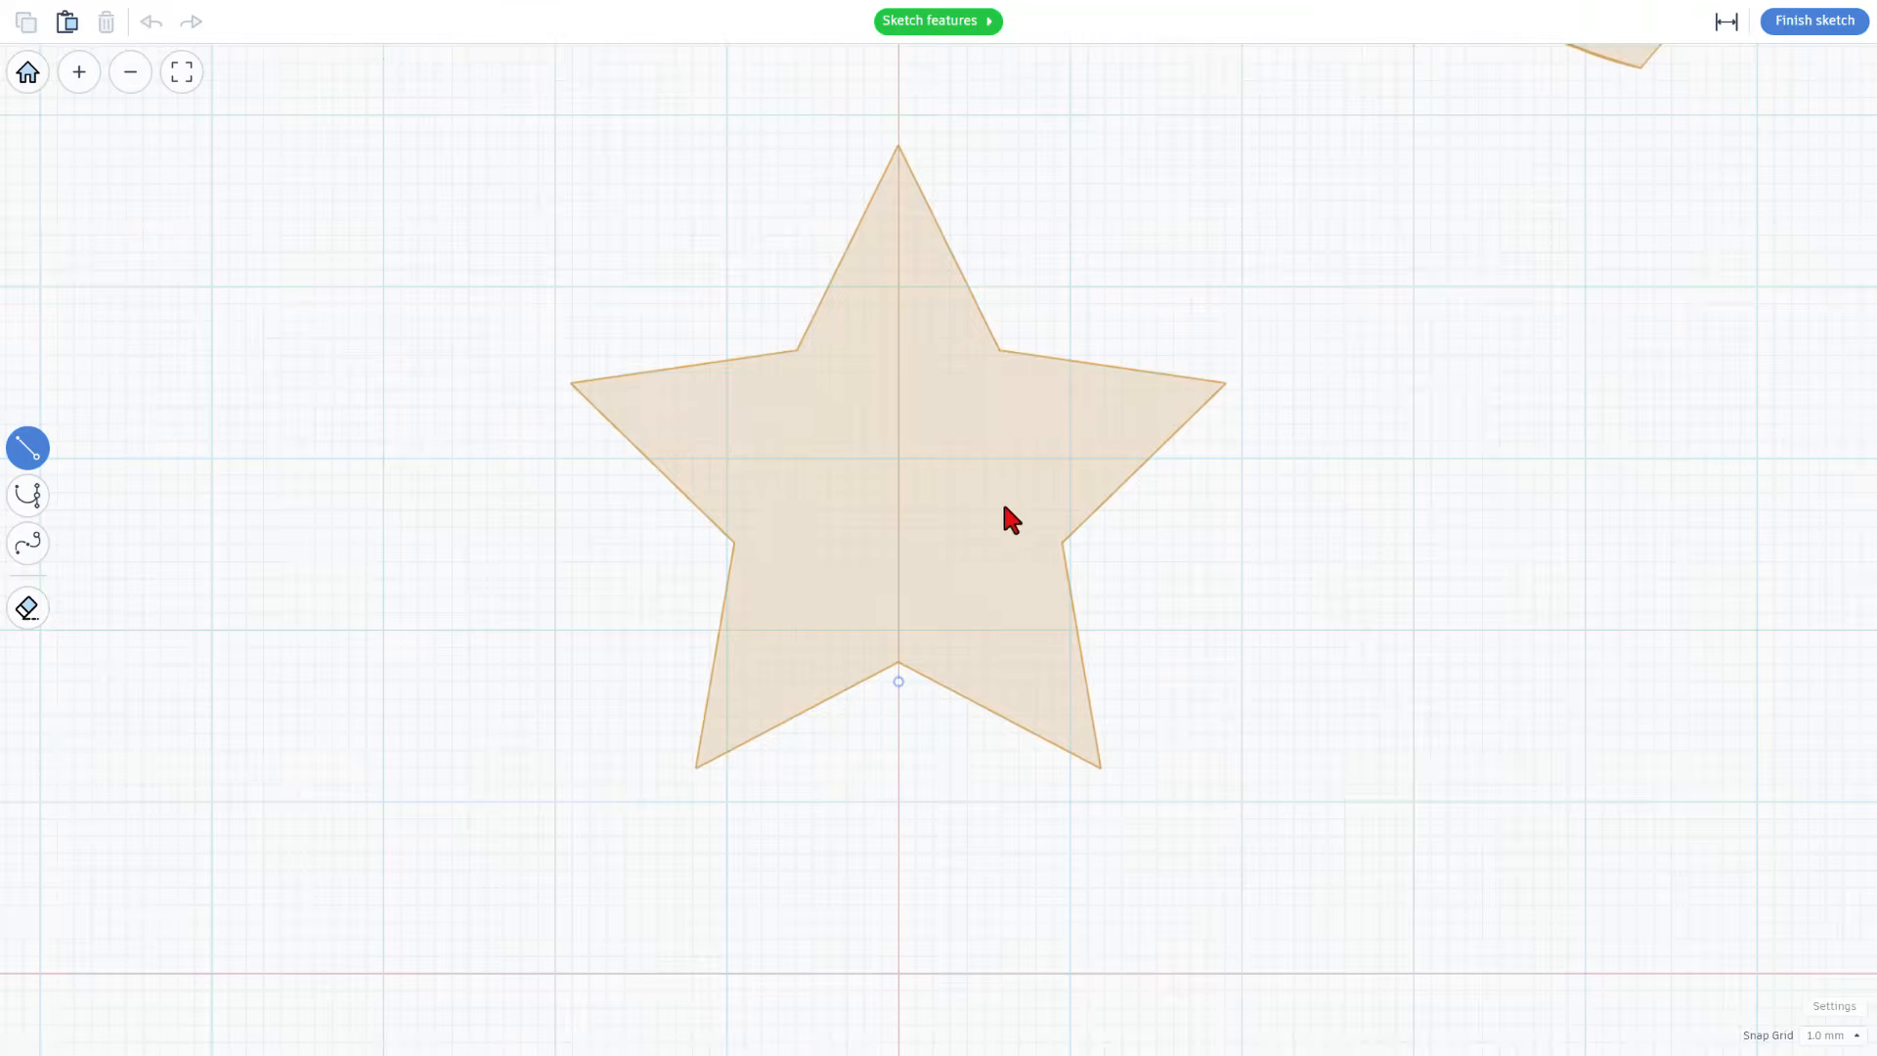
scroll(1002, 215, "down", 3)
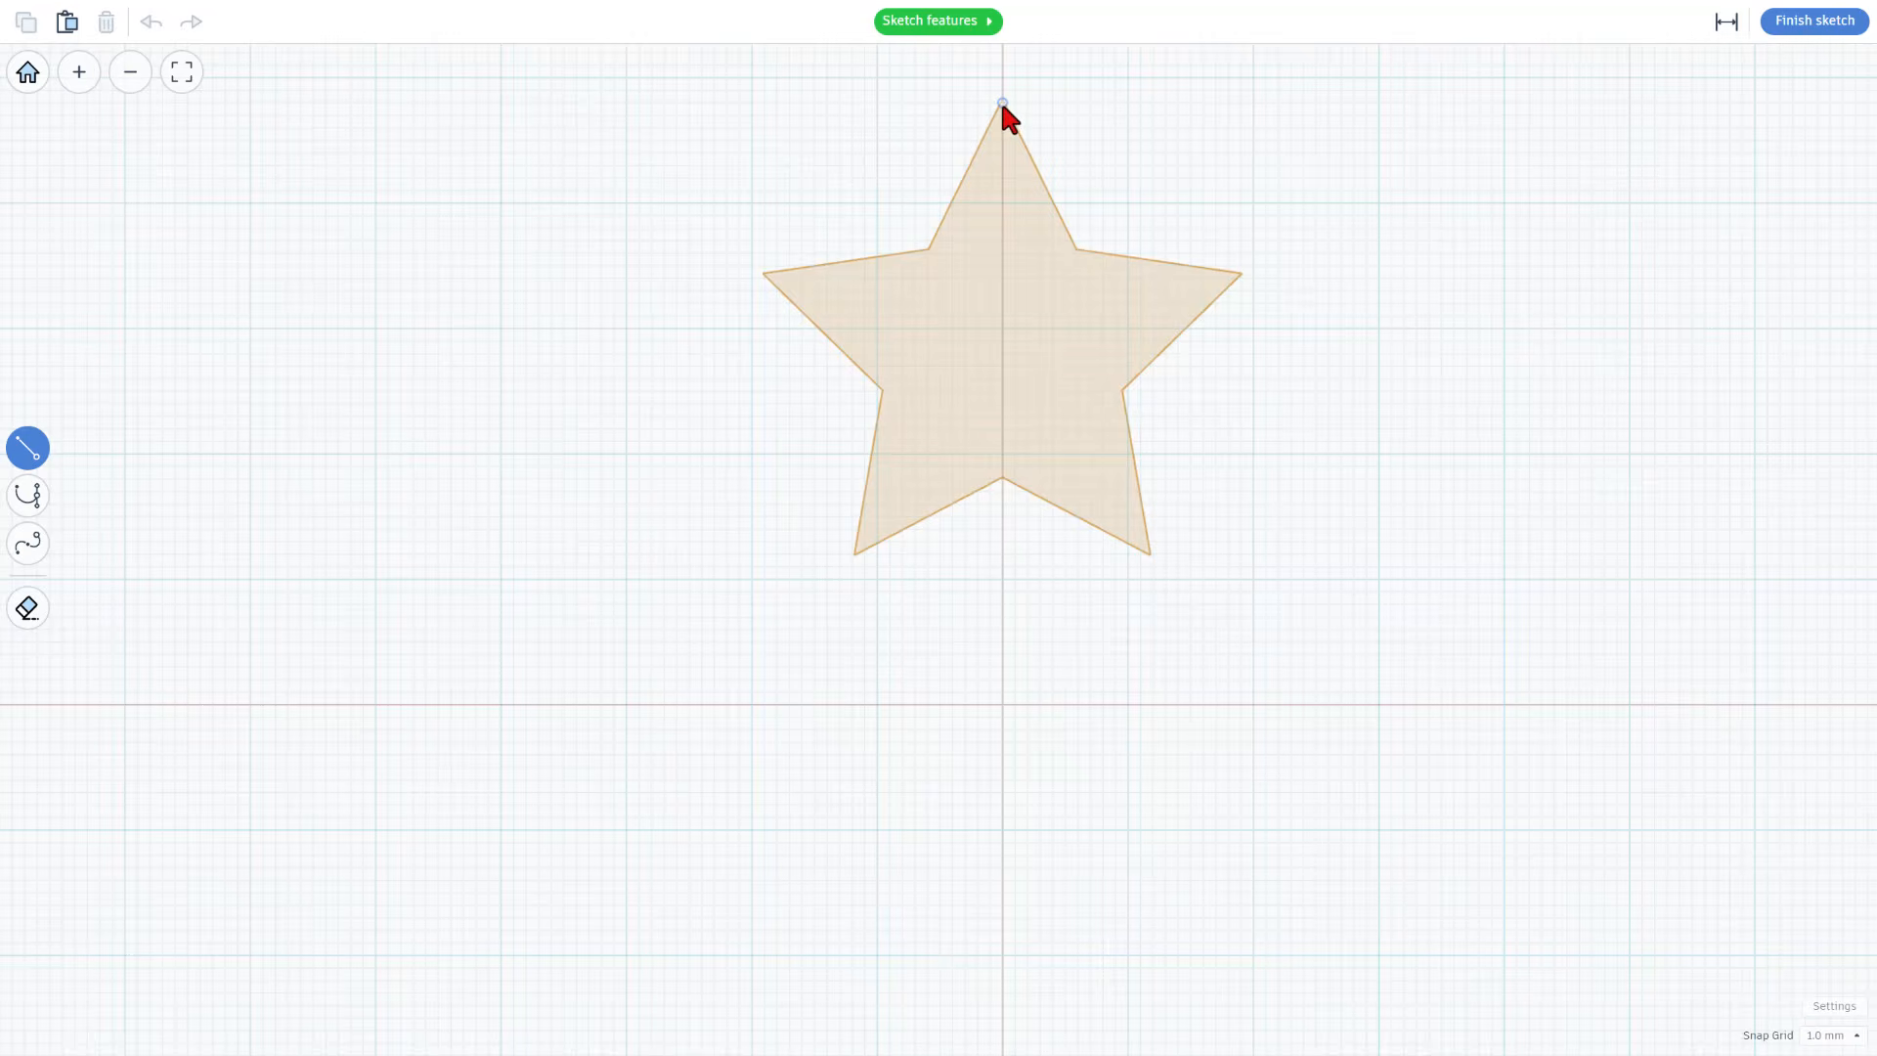
left_click(1002, 103)
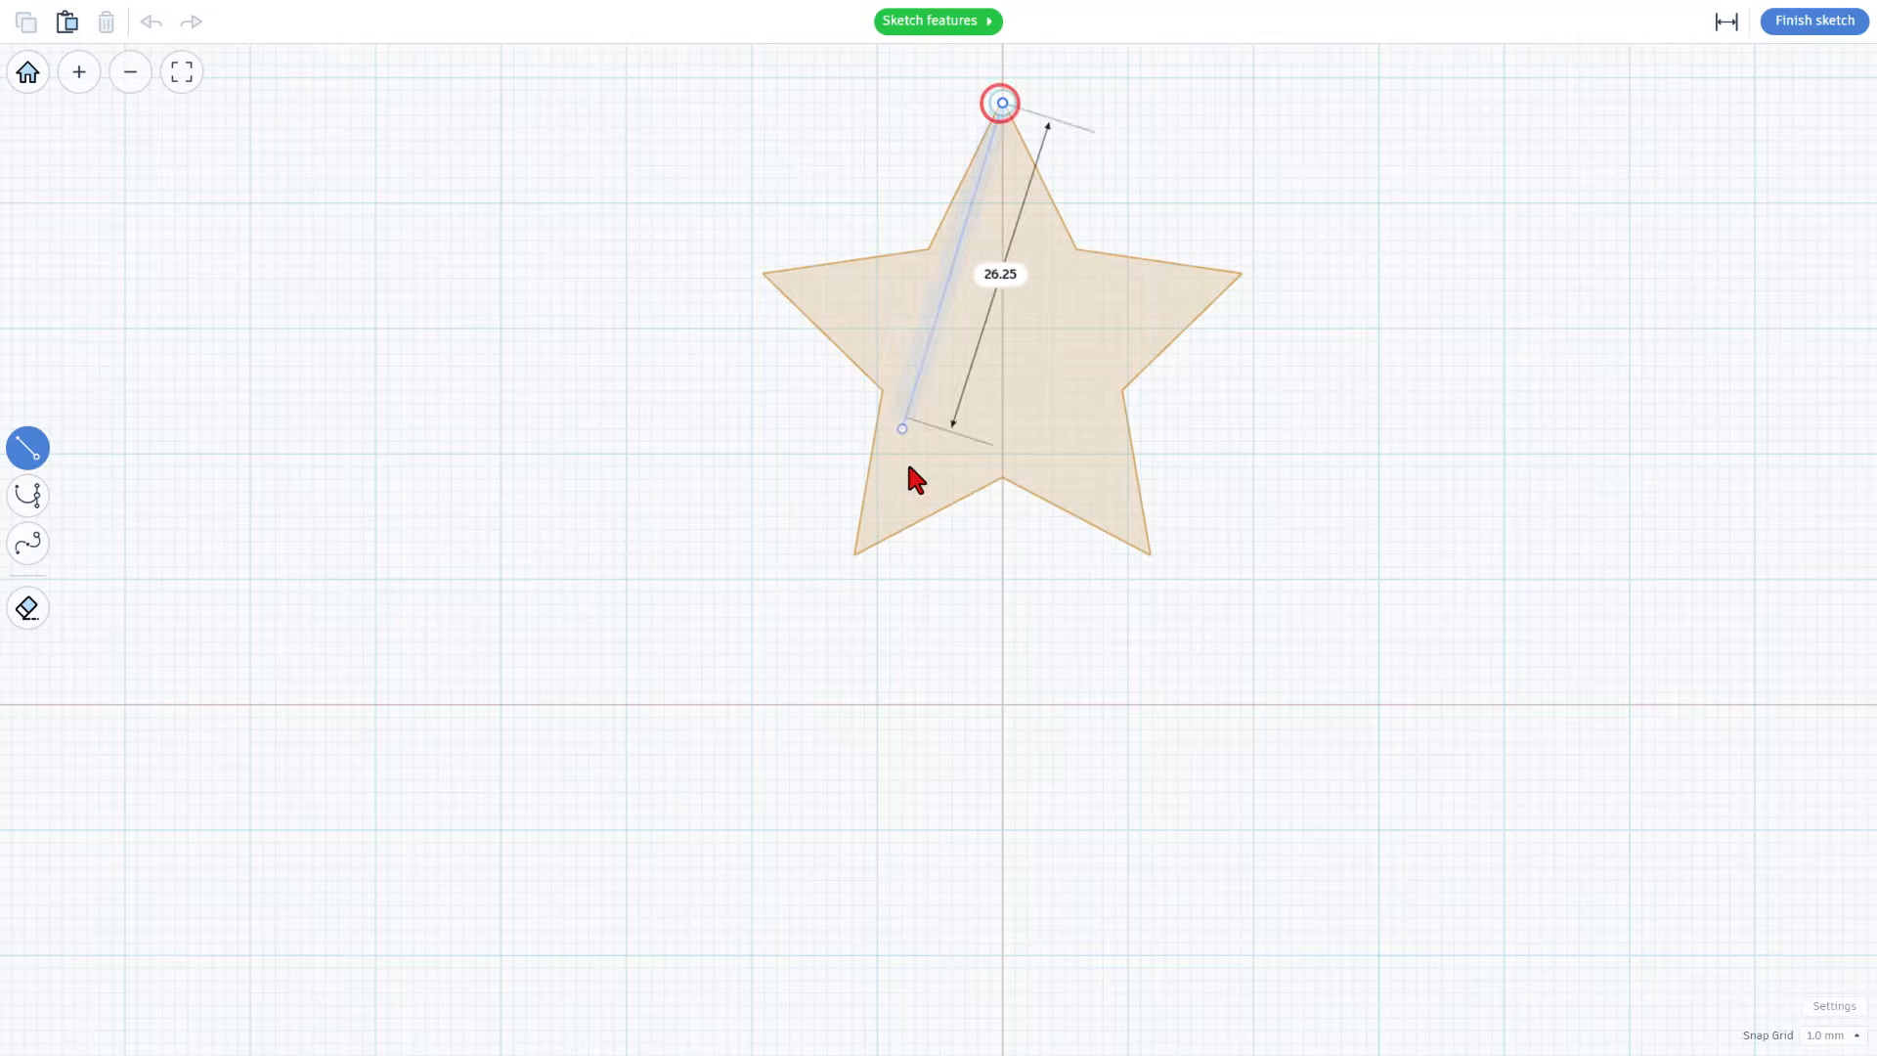
scroll(995, 489, "up", 2)
scroll(996, 493, "up", 2)
left_click(1008, 464)
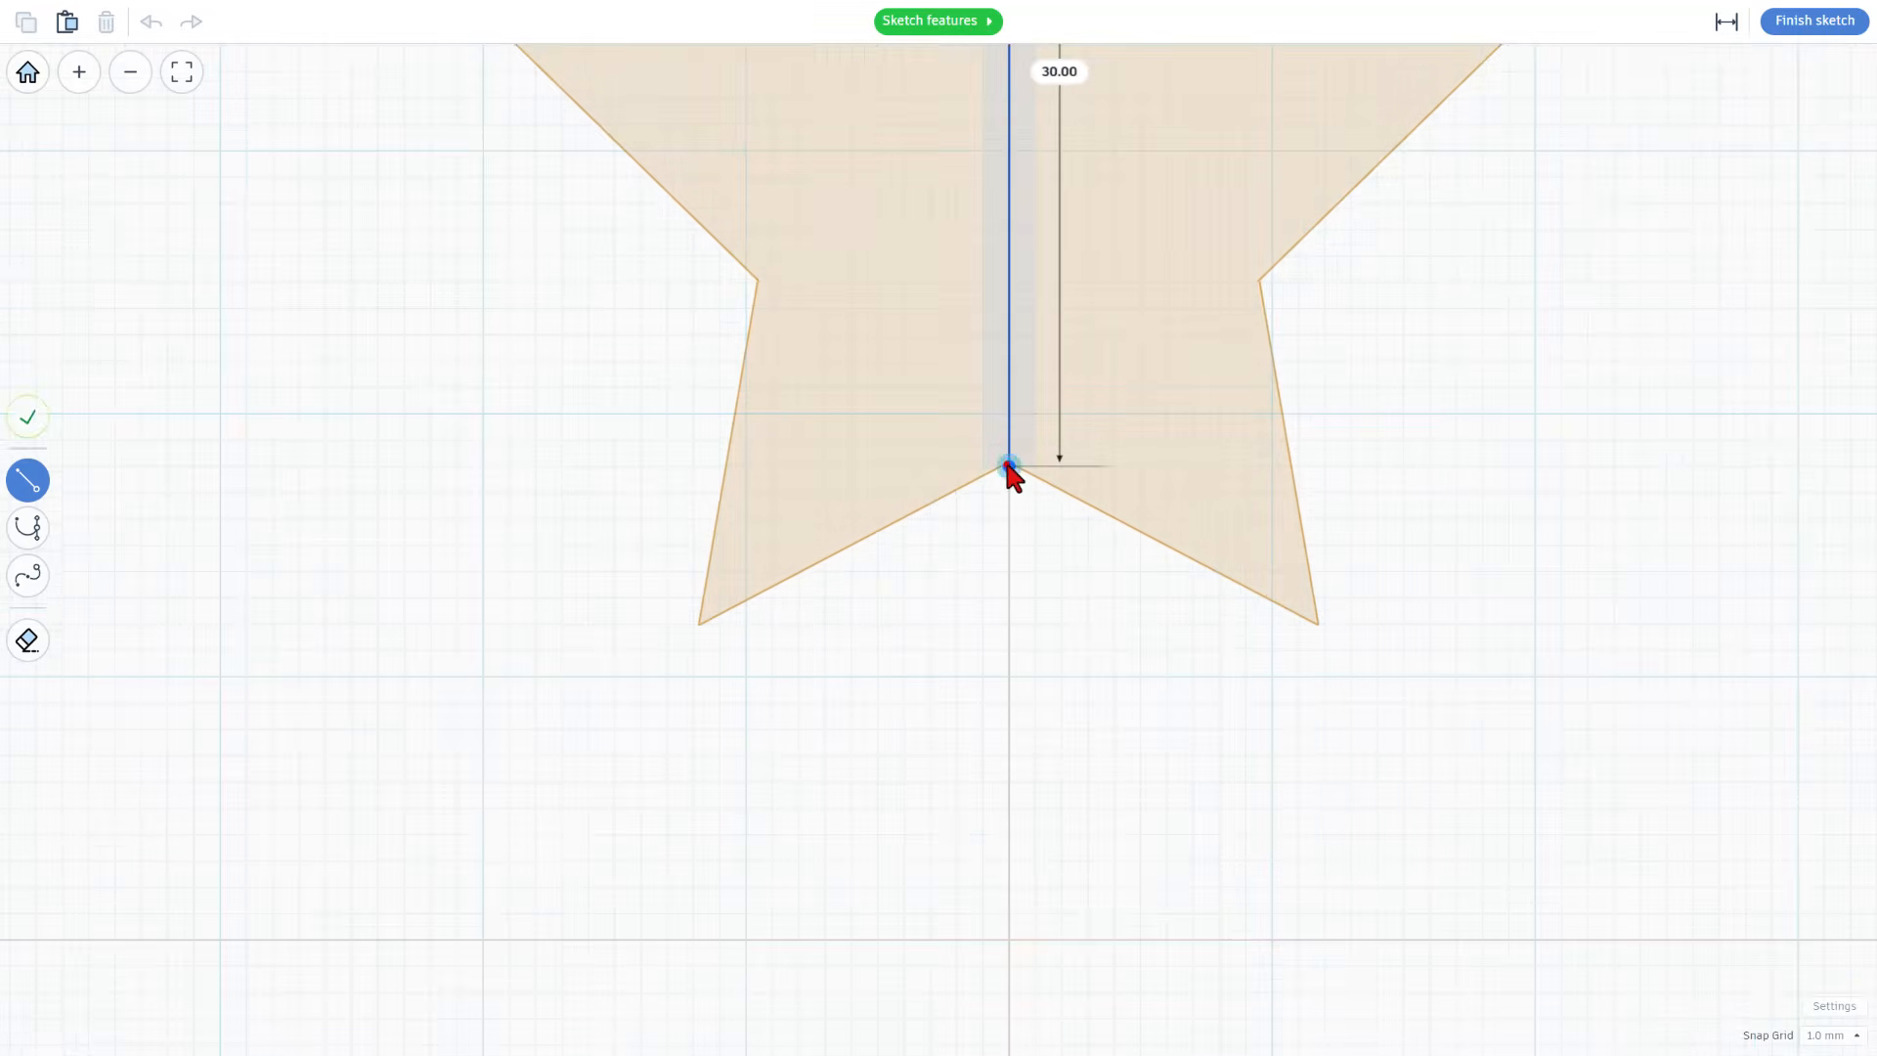
key("Escape")
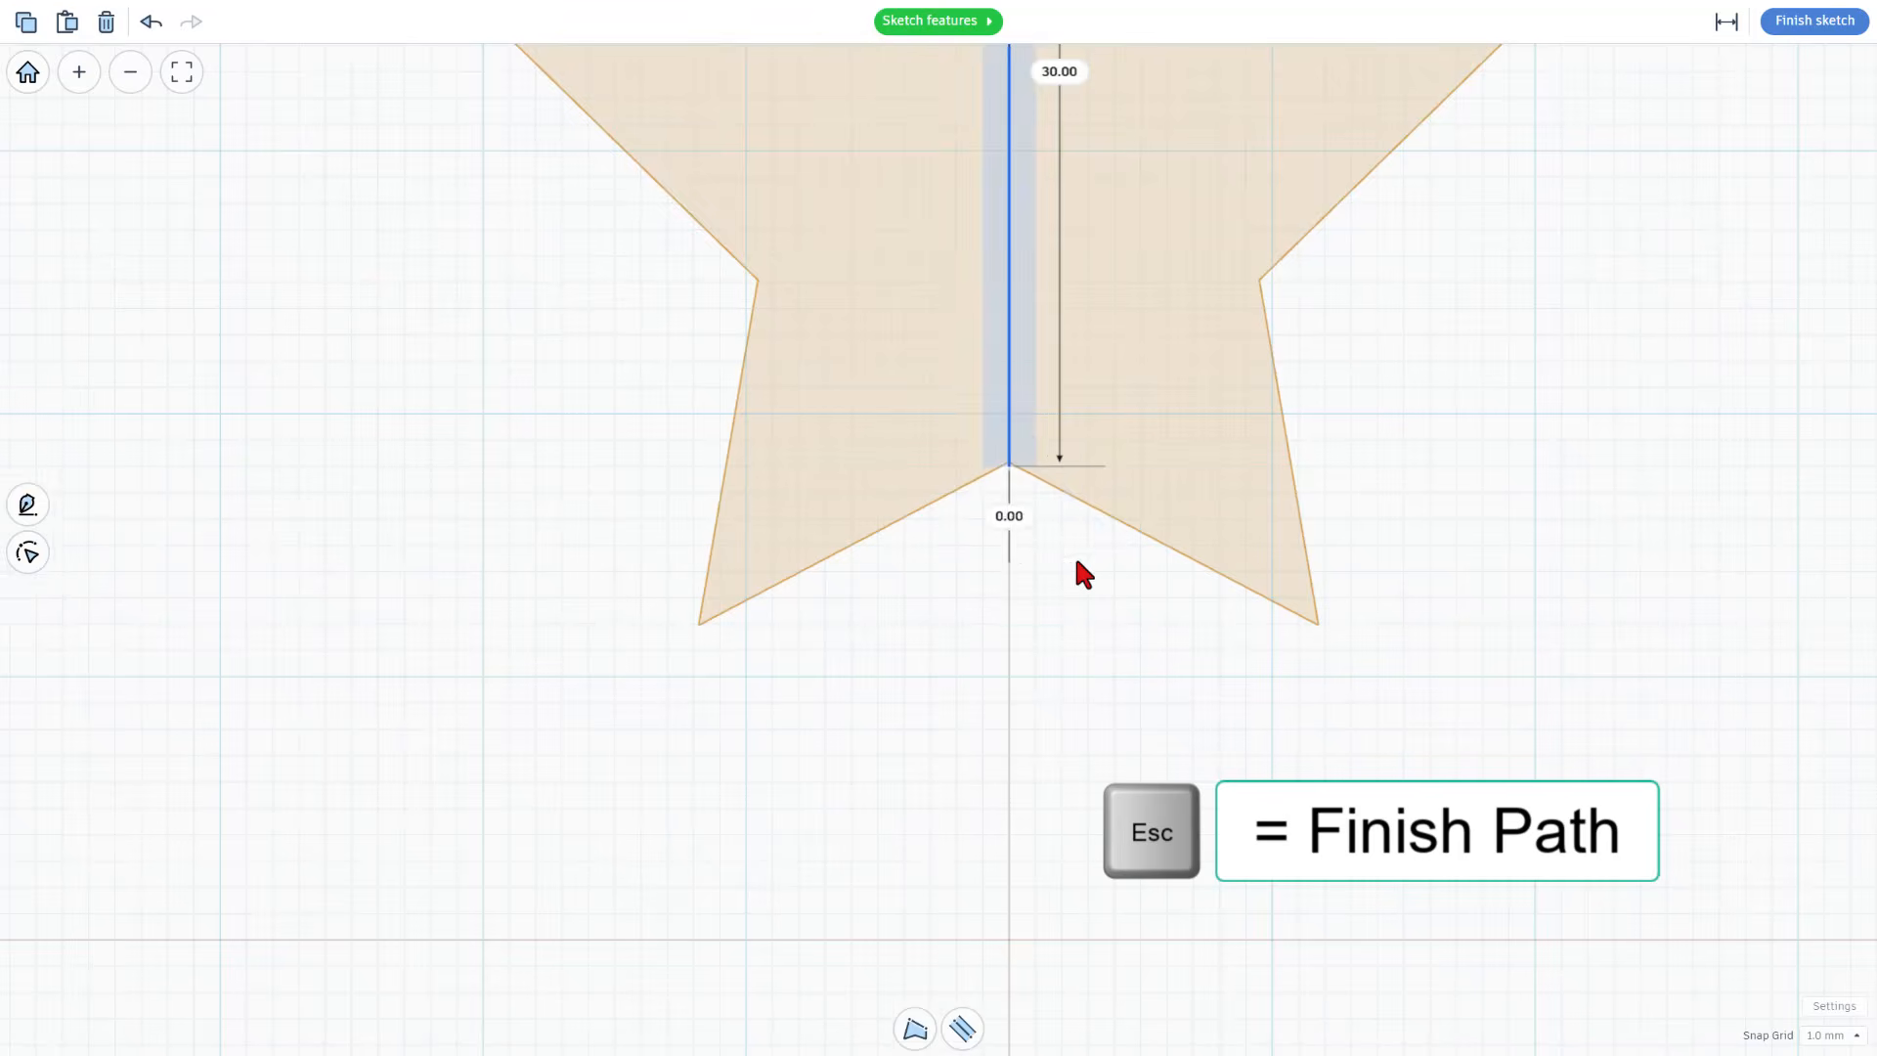
Examine both ends of the vertical path against the star's bottom notch and top point.
scroll(1010, 461, "up", 3)
scroll(1011, 456, "up", 2)
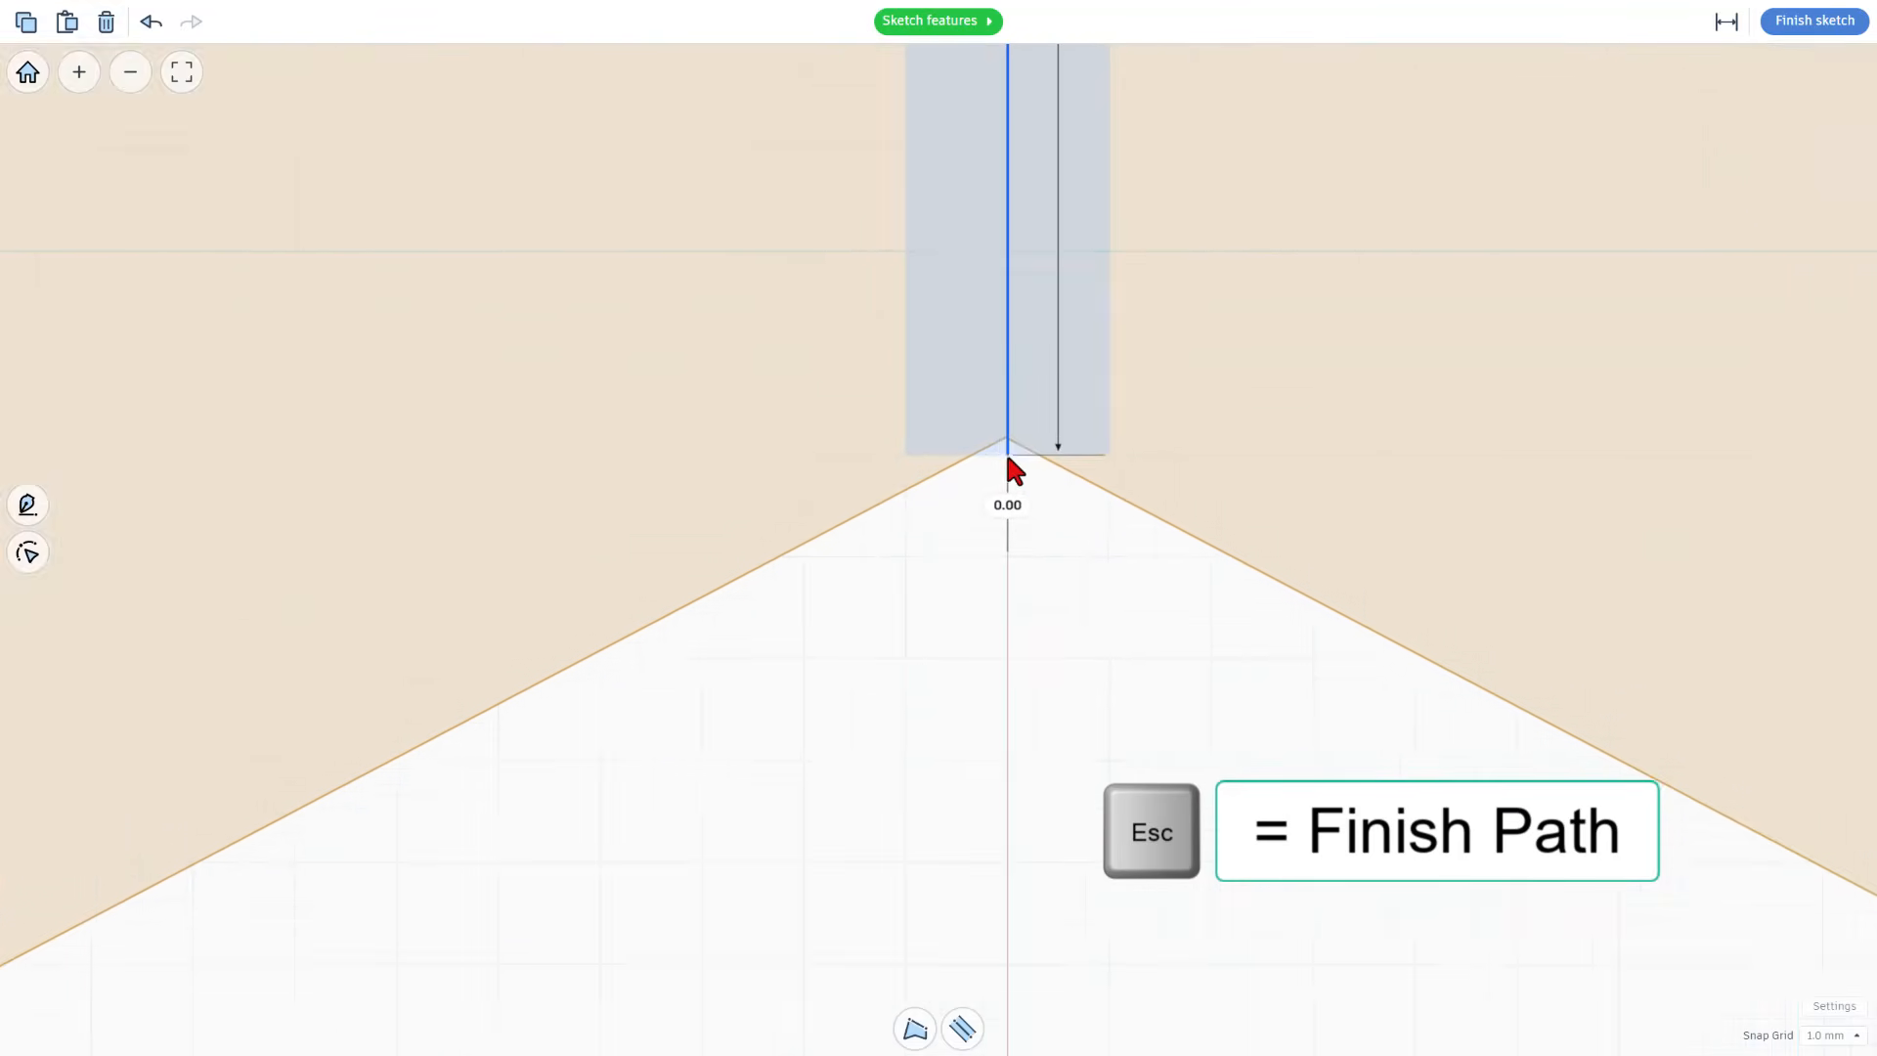
scroll(1007, 452, "down", 5)
scroll(1114, 377, "down", 1)
middle_click_drag(1130, 385, 1084, 768)
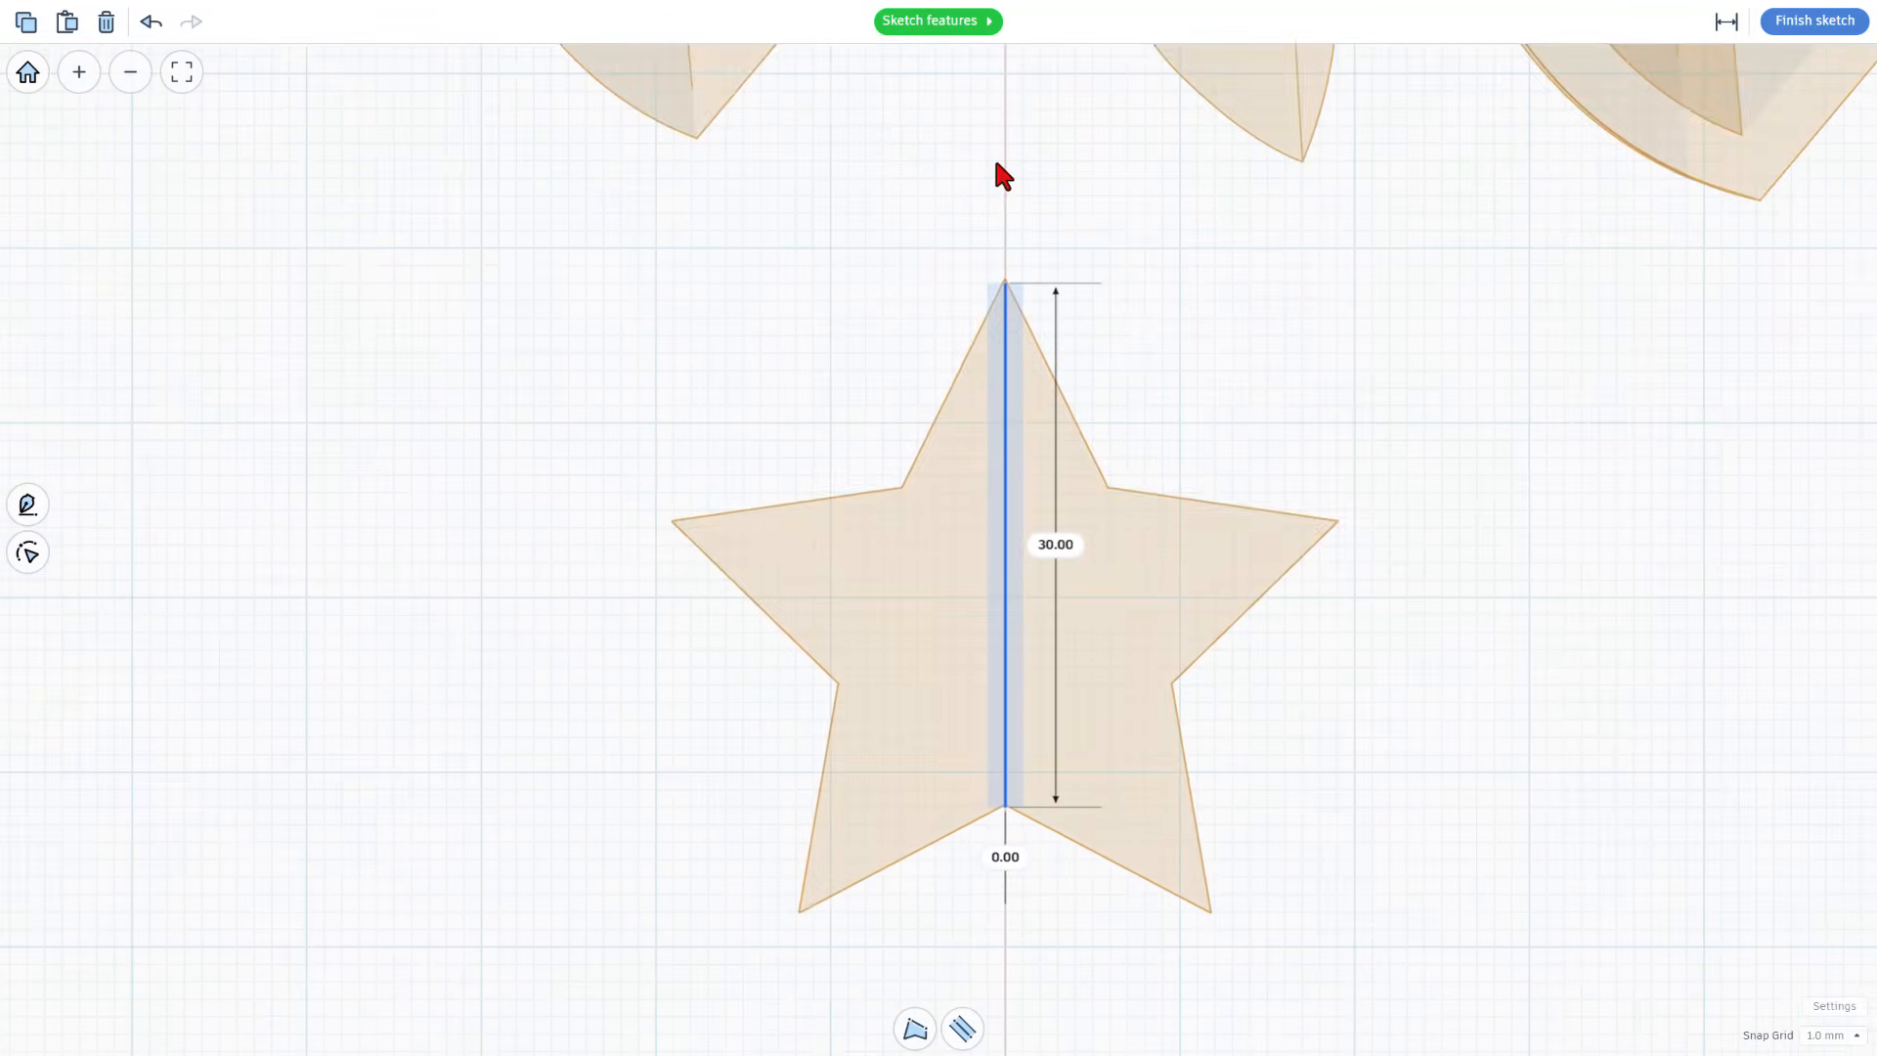
scroll(996, 195, "up", 6)
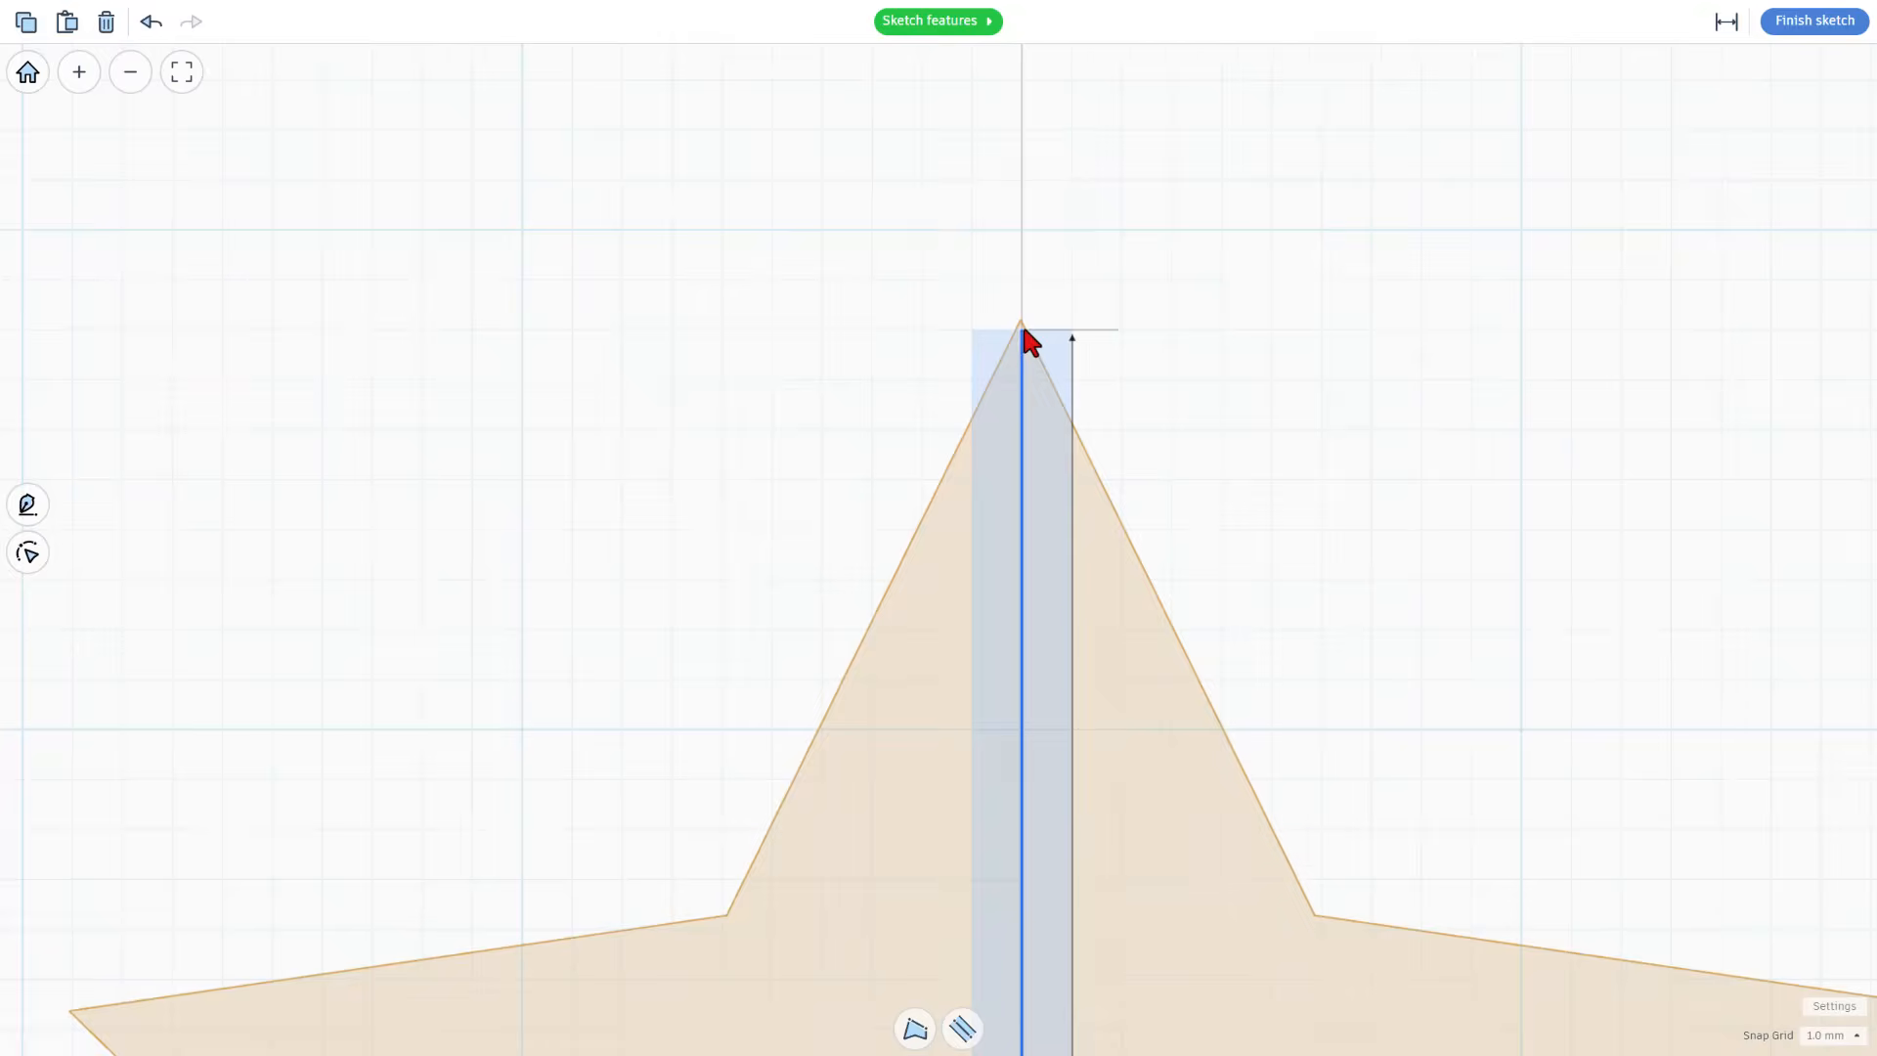
scroll(1018, 331, "down", 3)
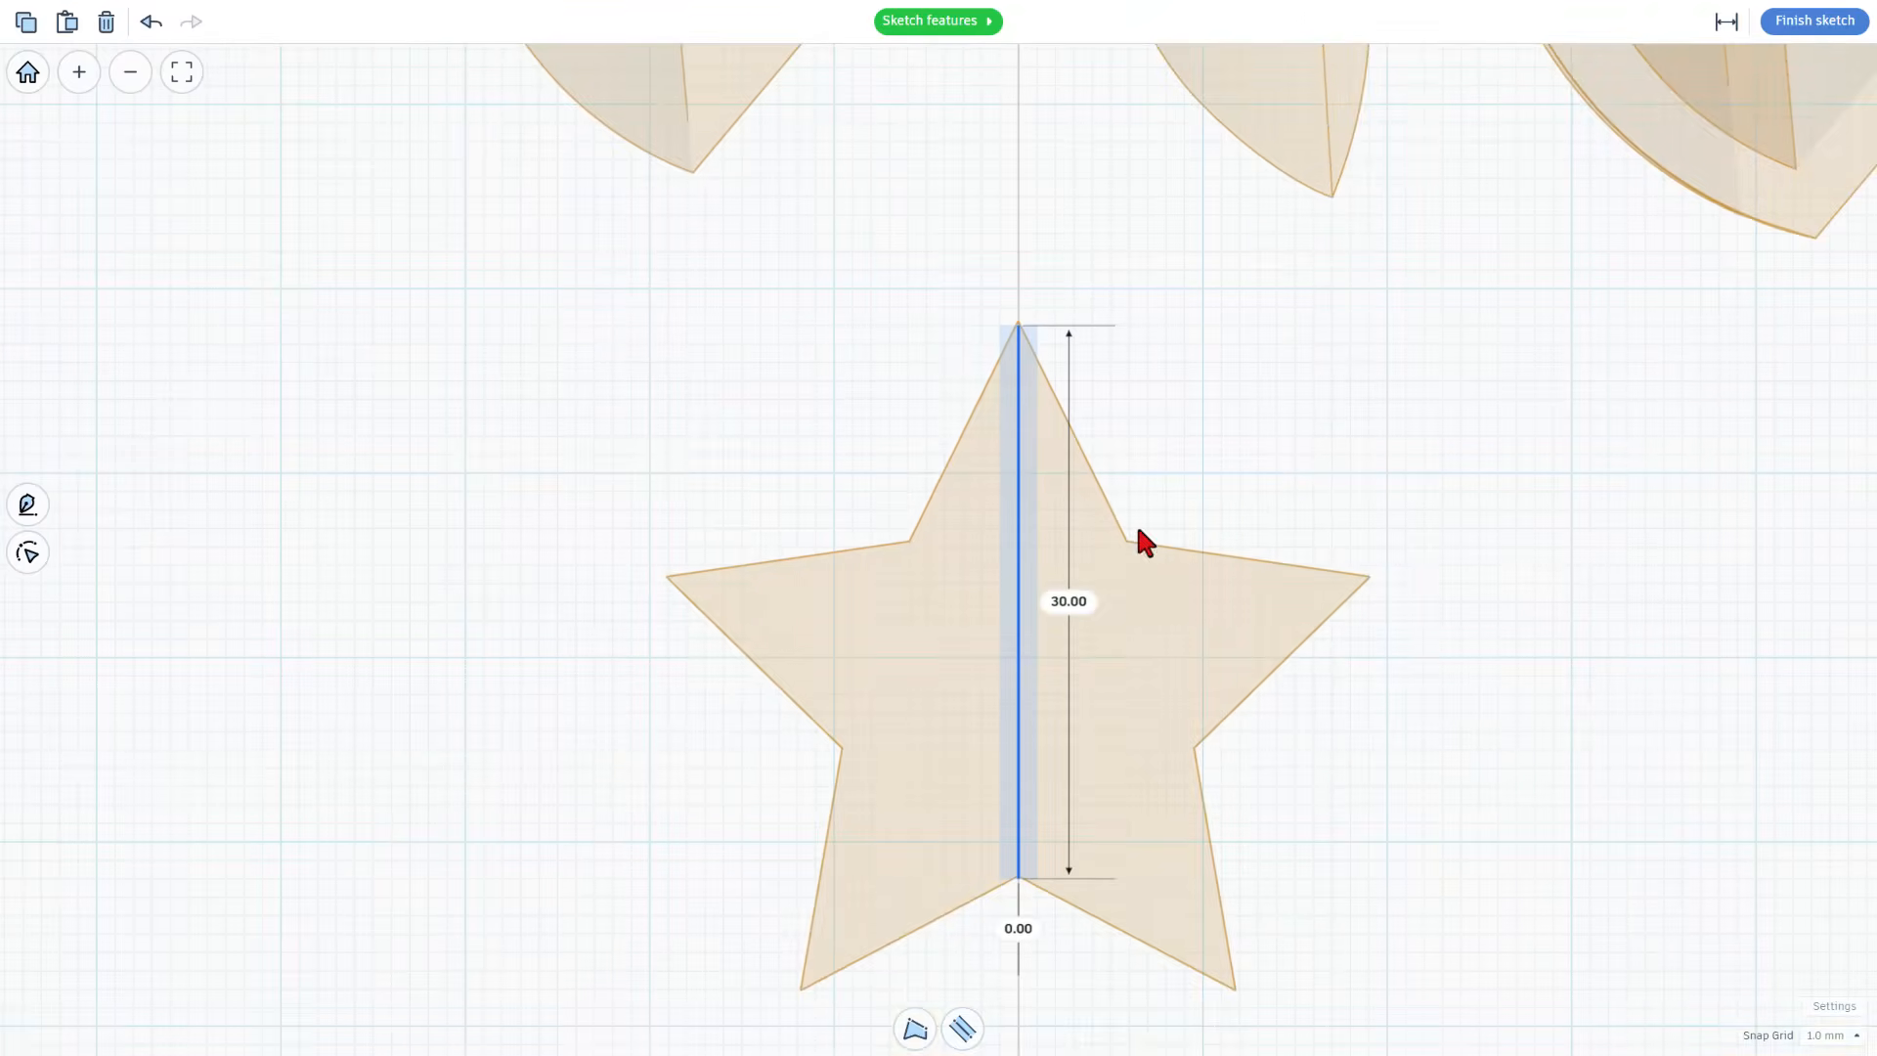
Draw a separate 12 mm straight horizontal path between the star's two upper inner corners.
key("p")
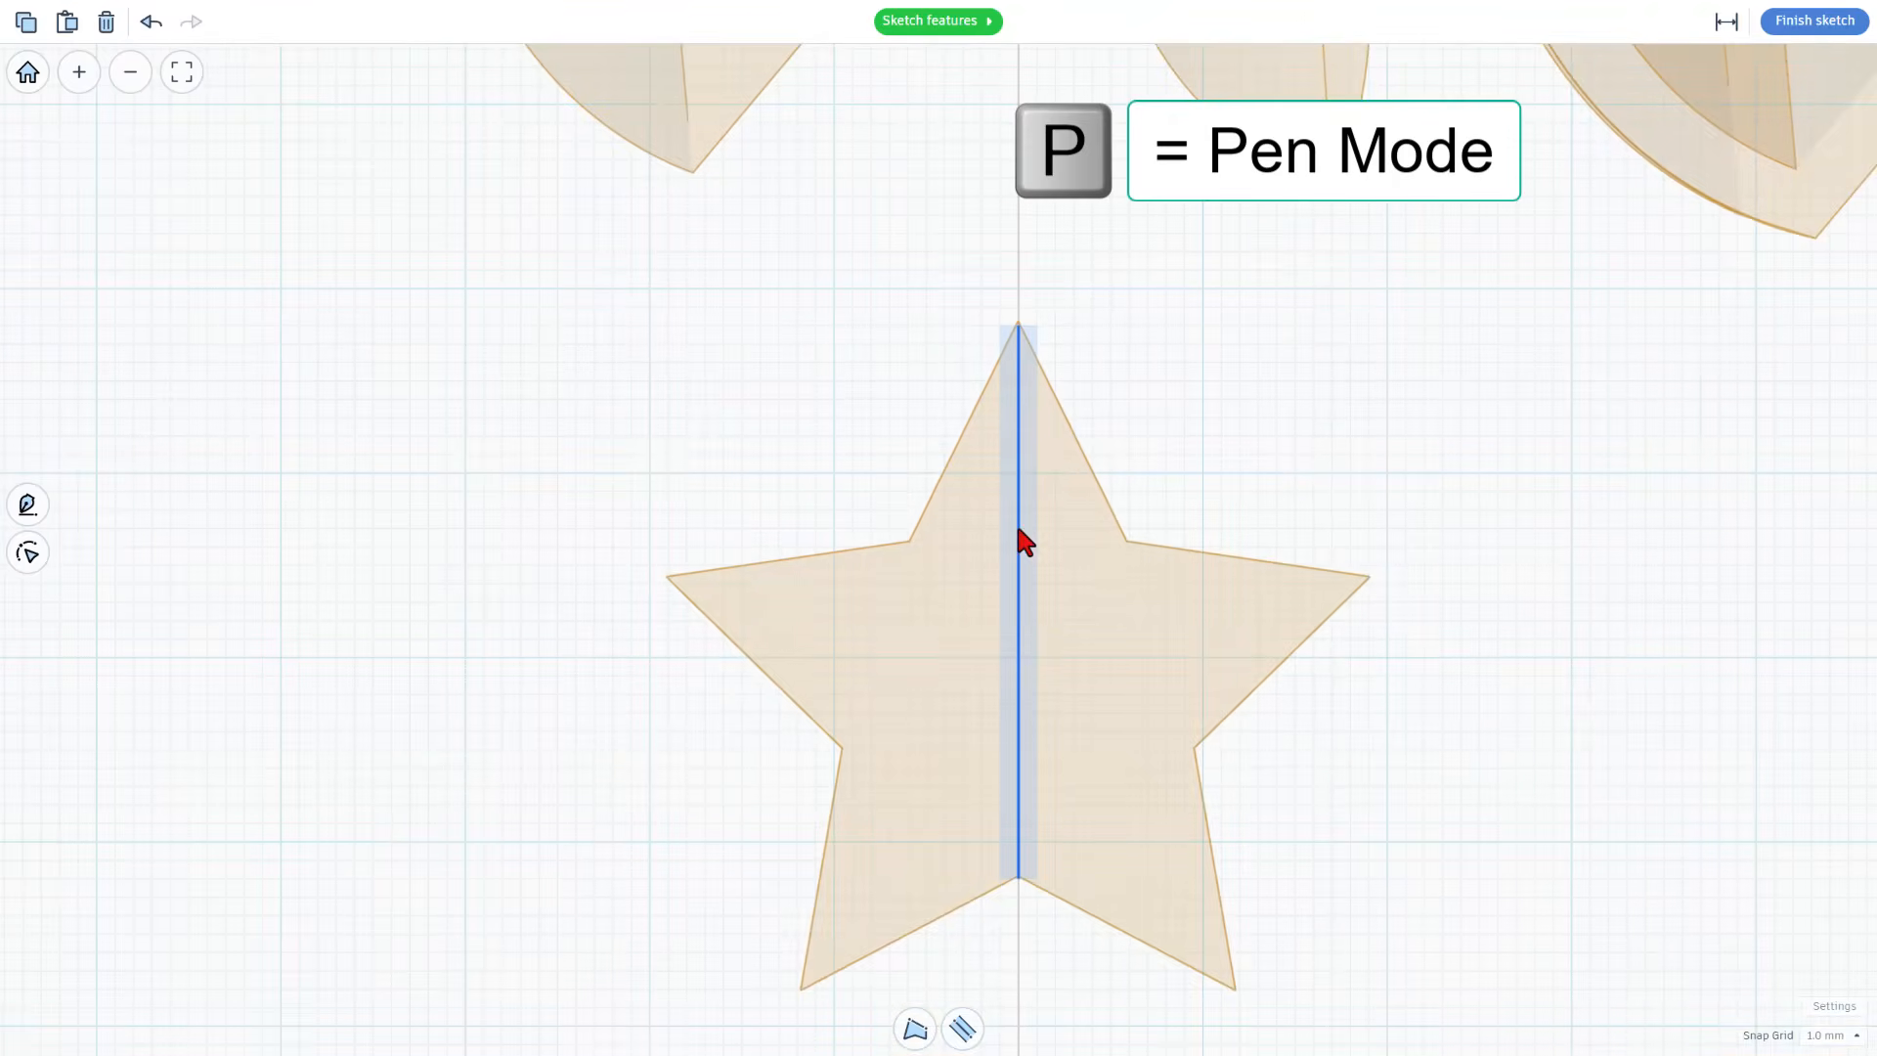
key("p")
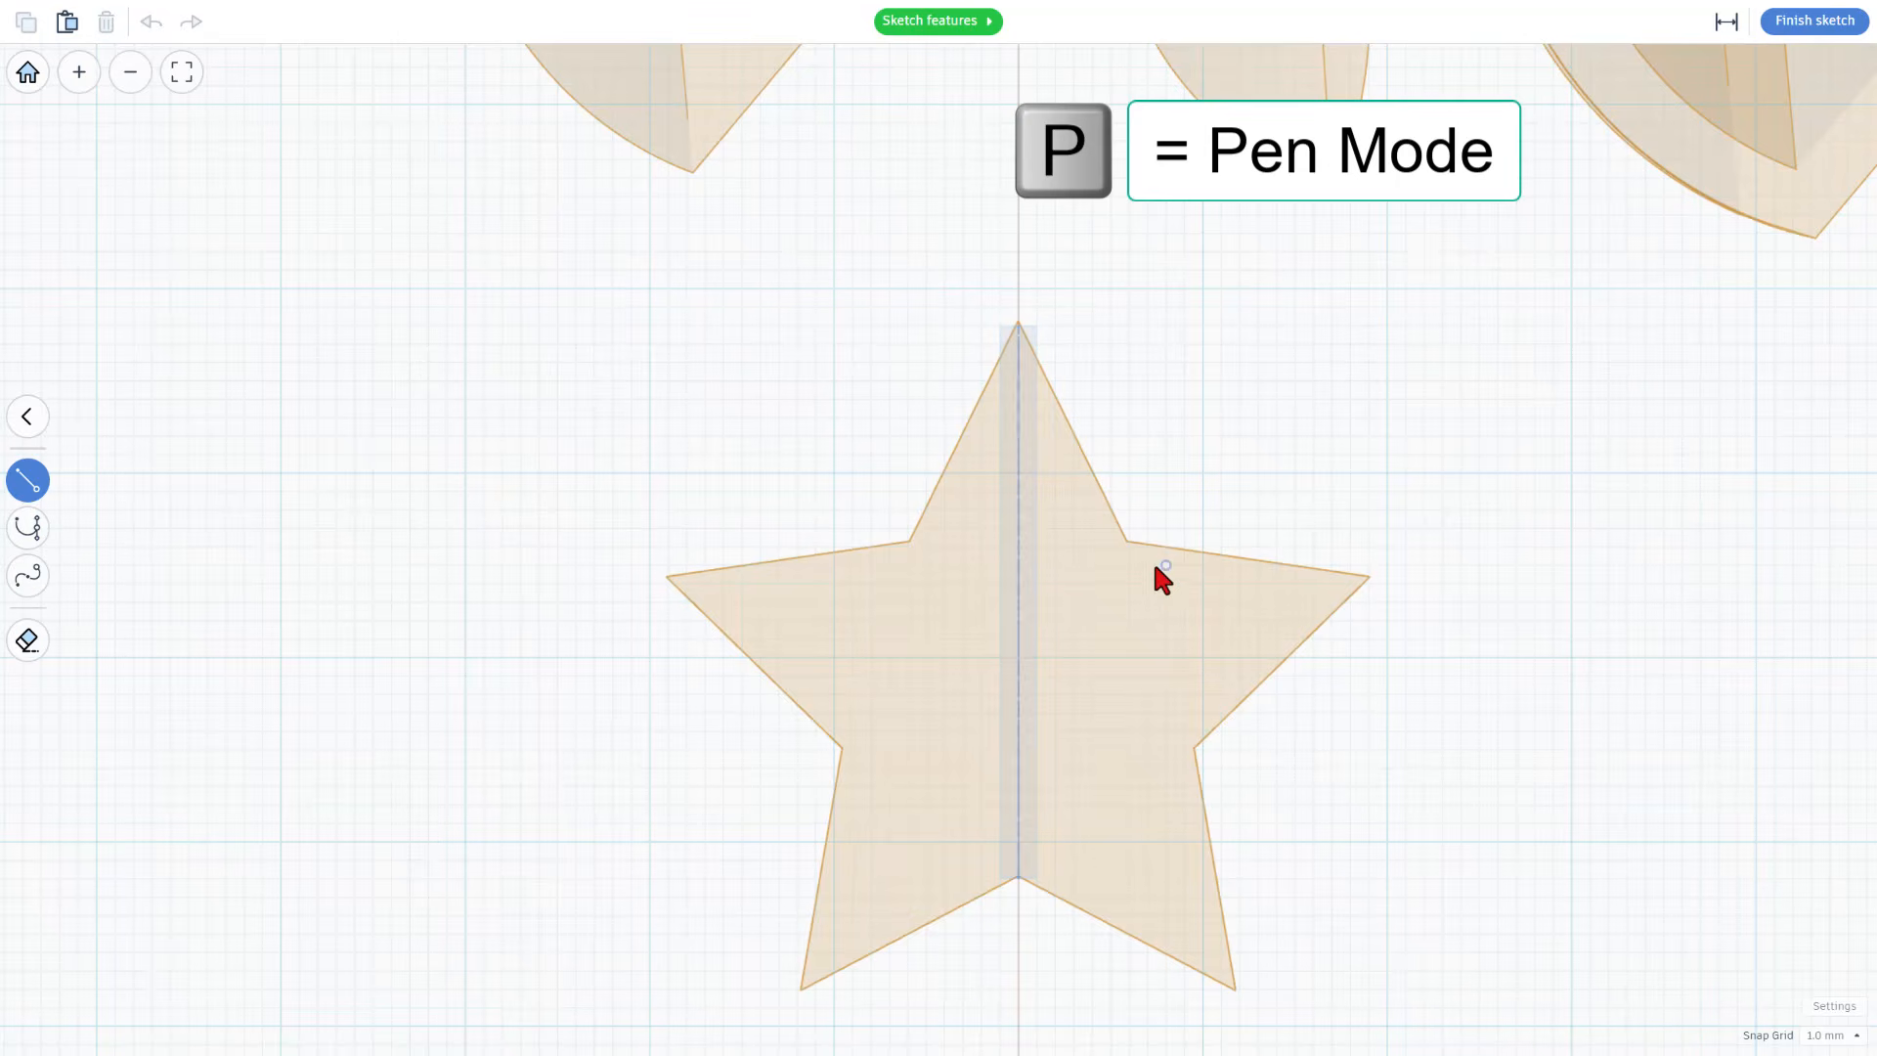
left_click(1128, 547)
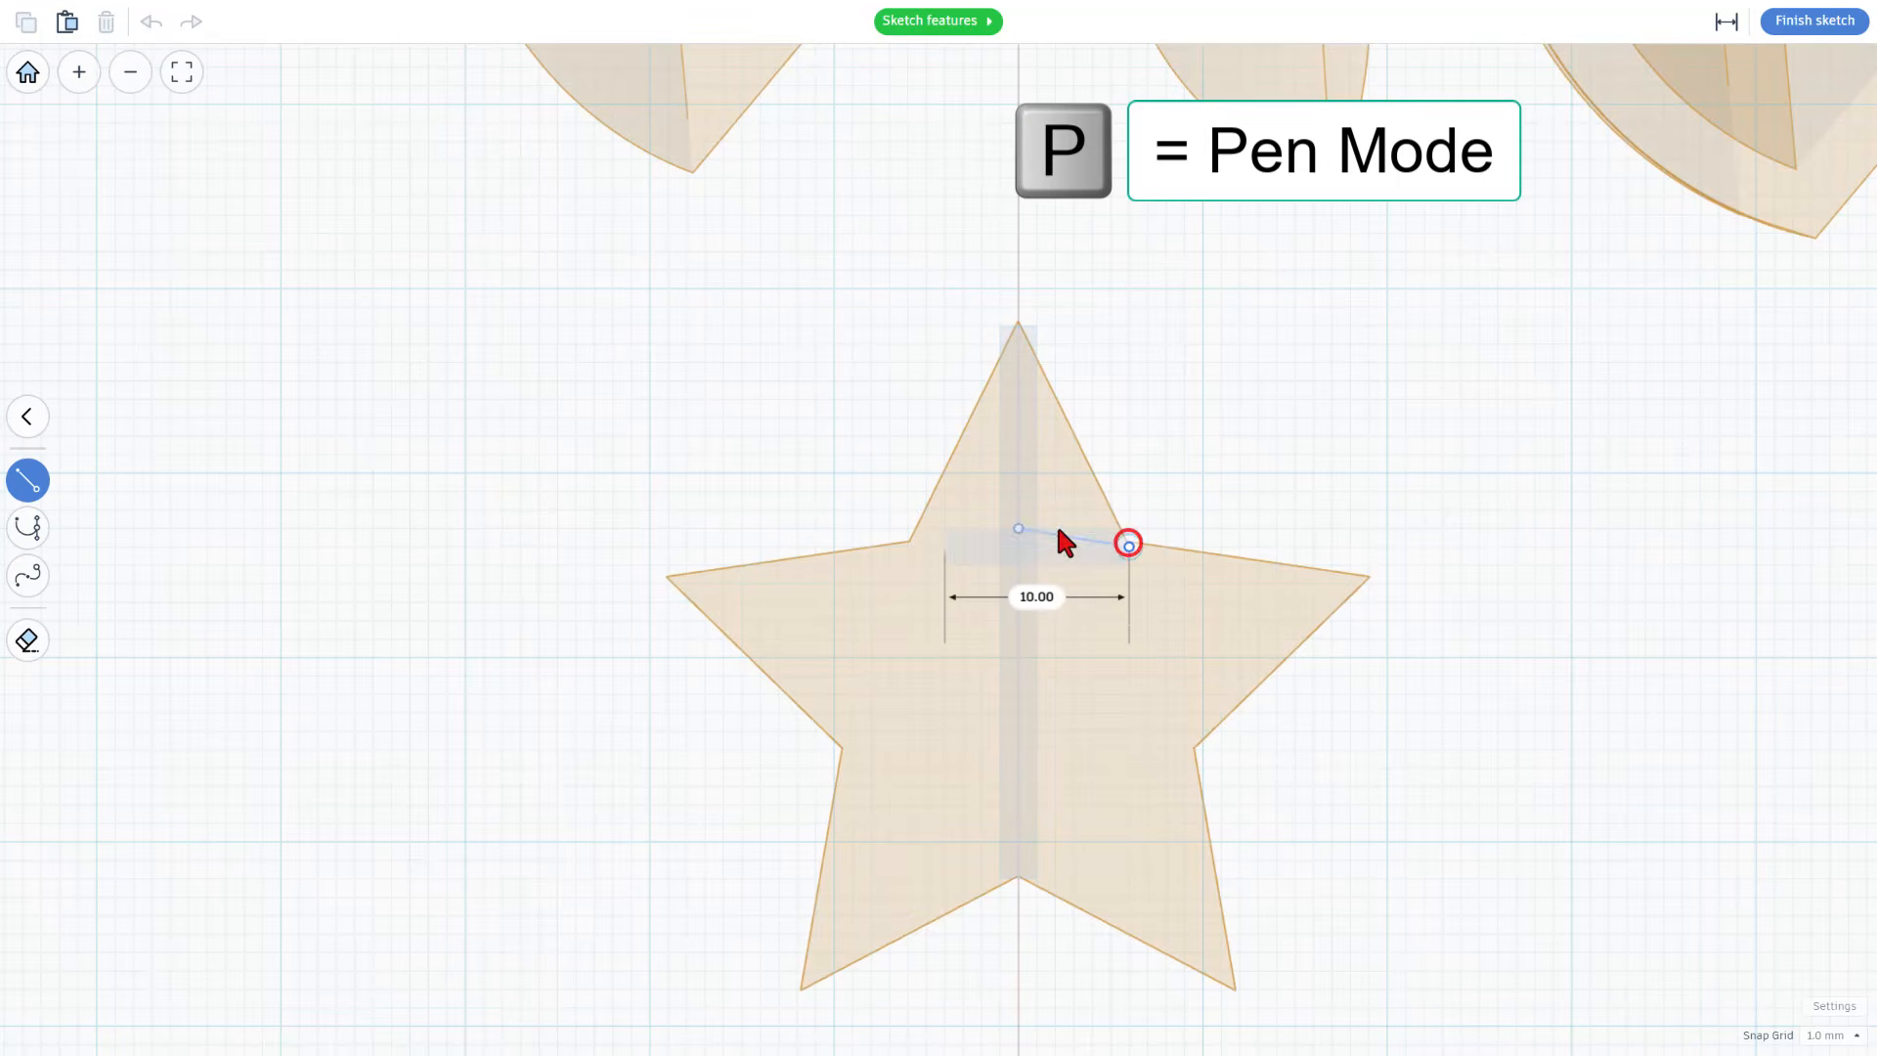
left_click(908, 545)
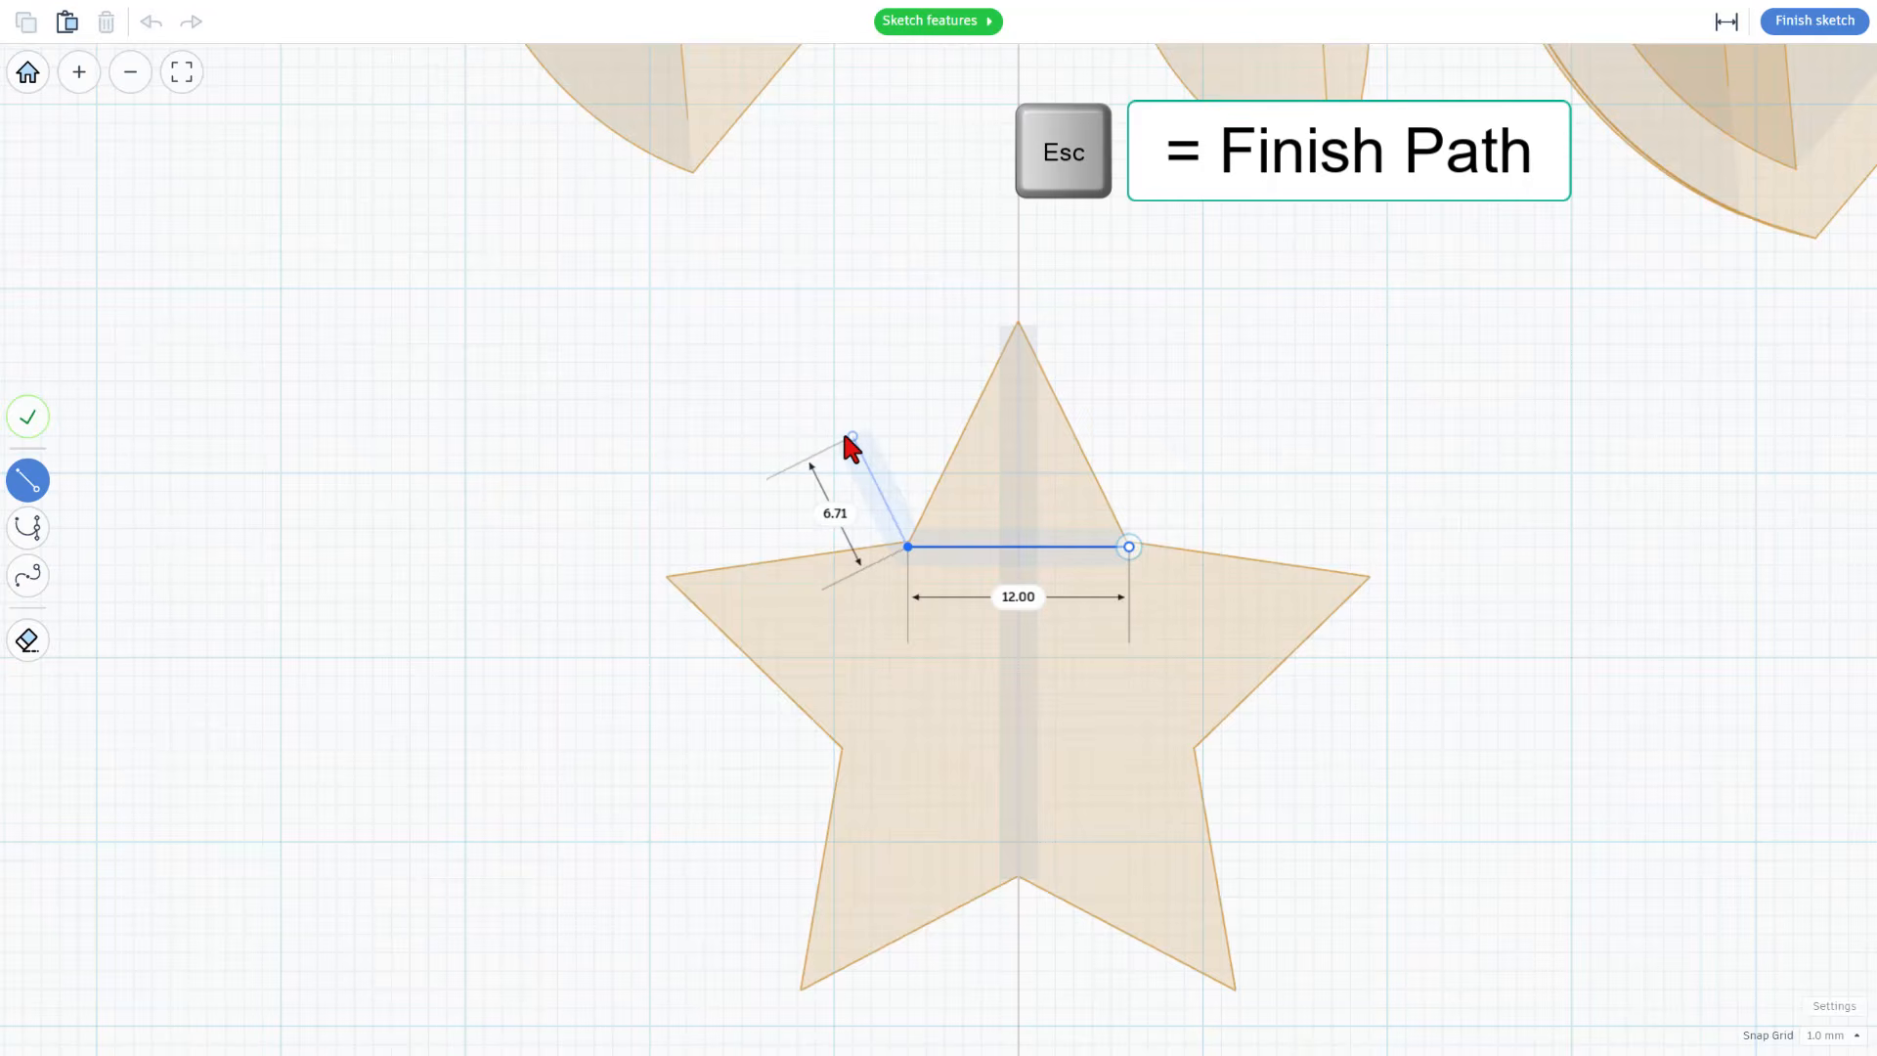
key("Escape")
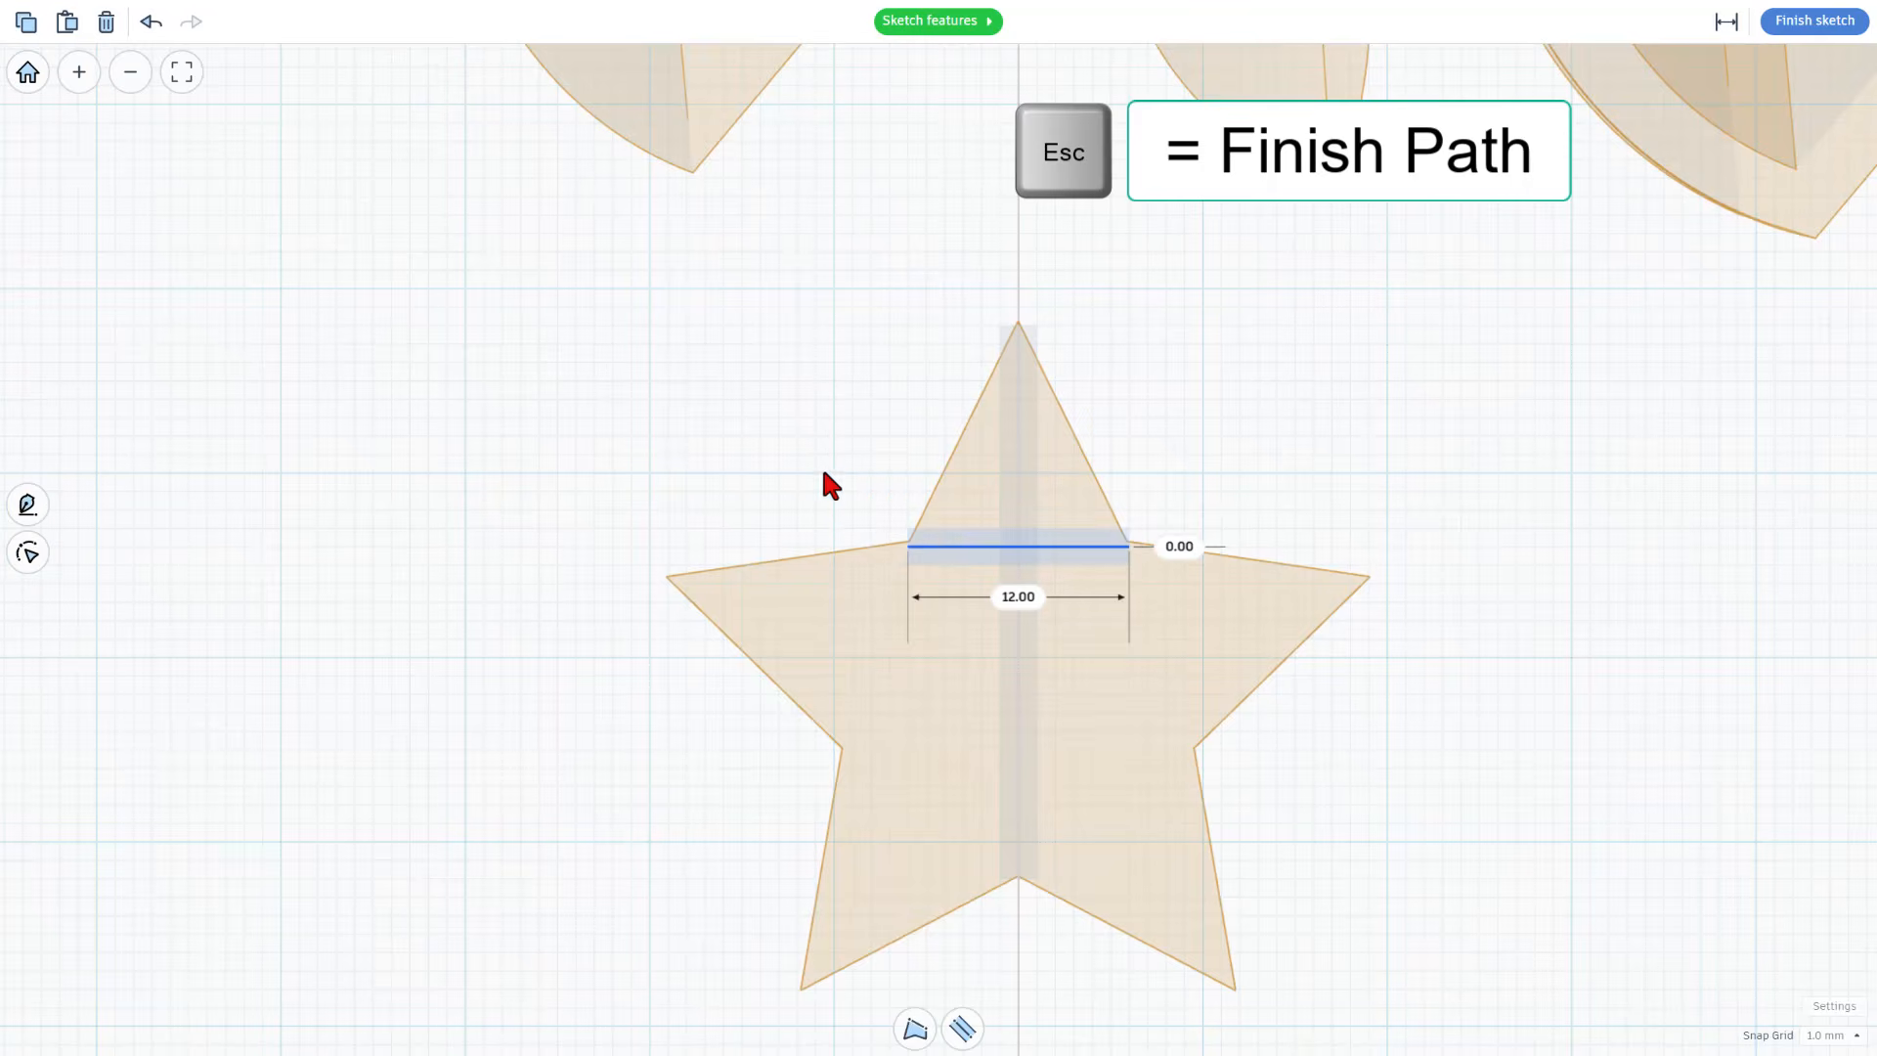
Draw a 38 mm straight horizontal path between the star's two side points as its own path.
key("p")
left_click(667, 584)
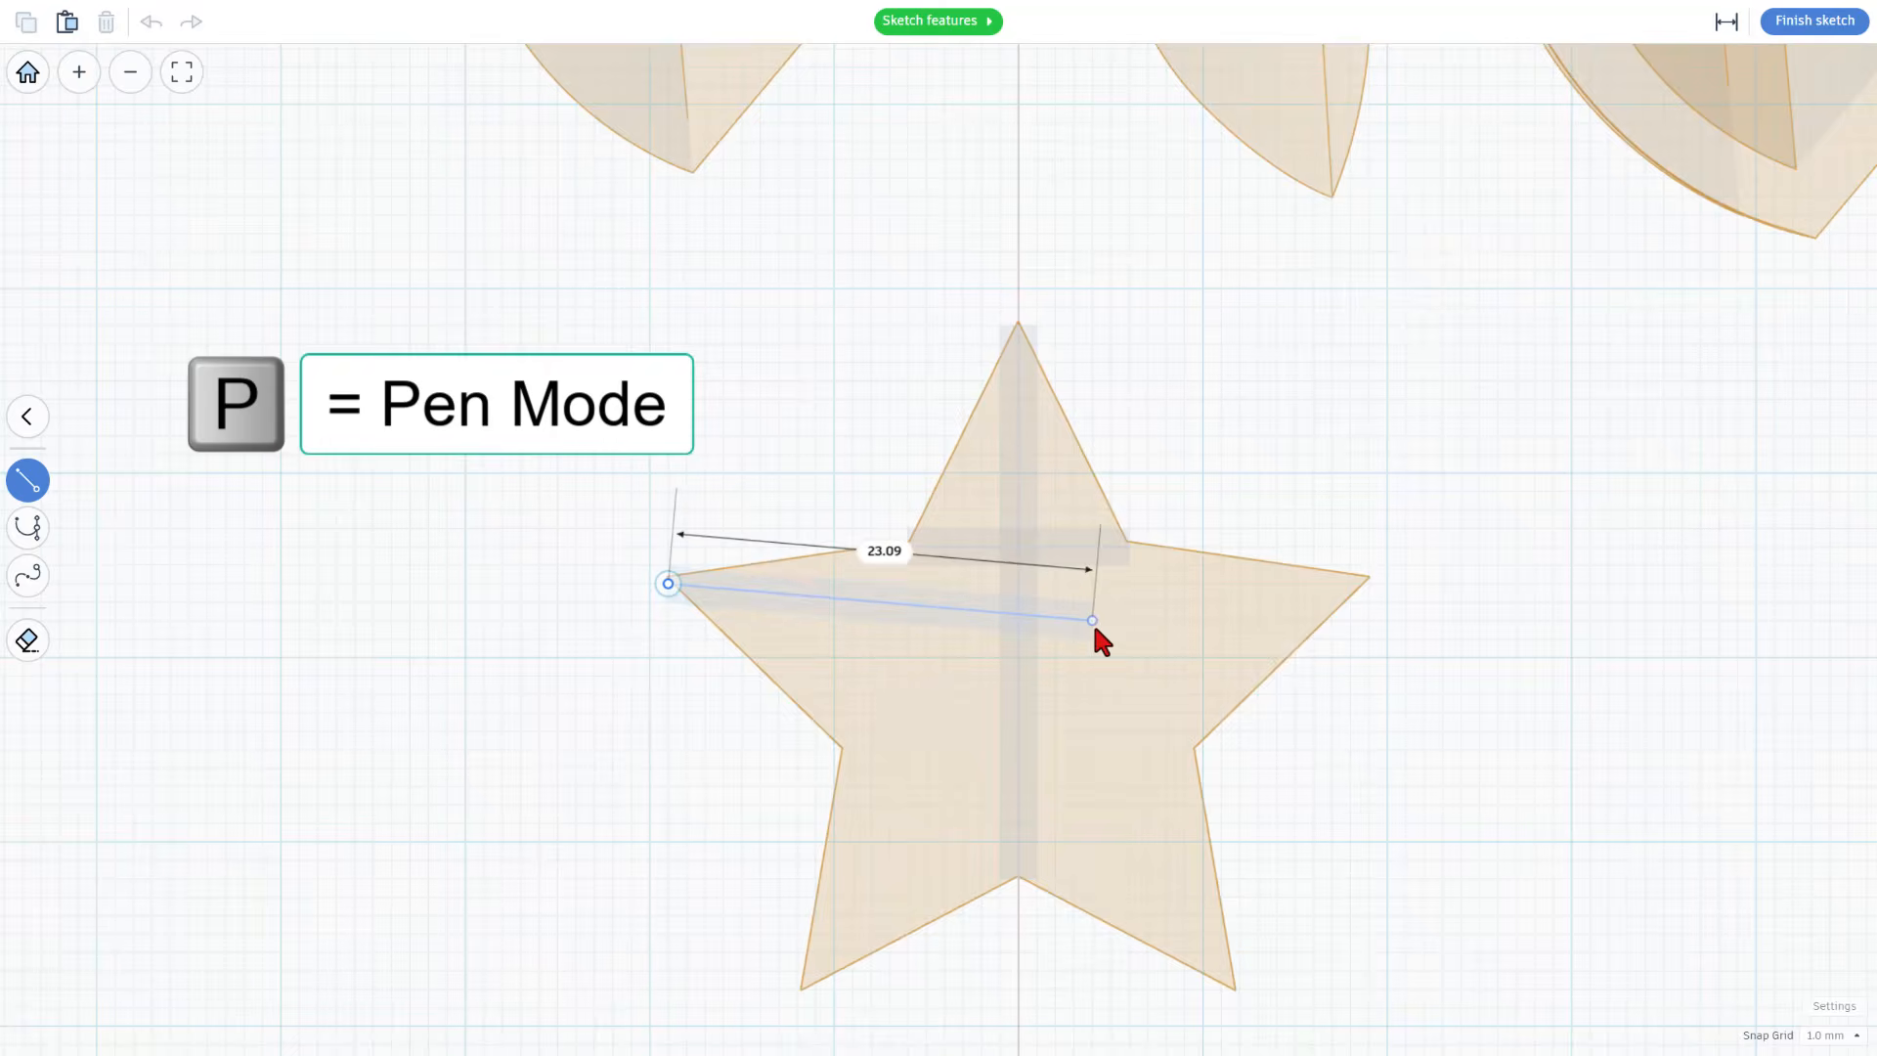
left_click(1369, 585)
key("Escape")
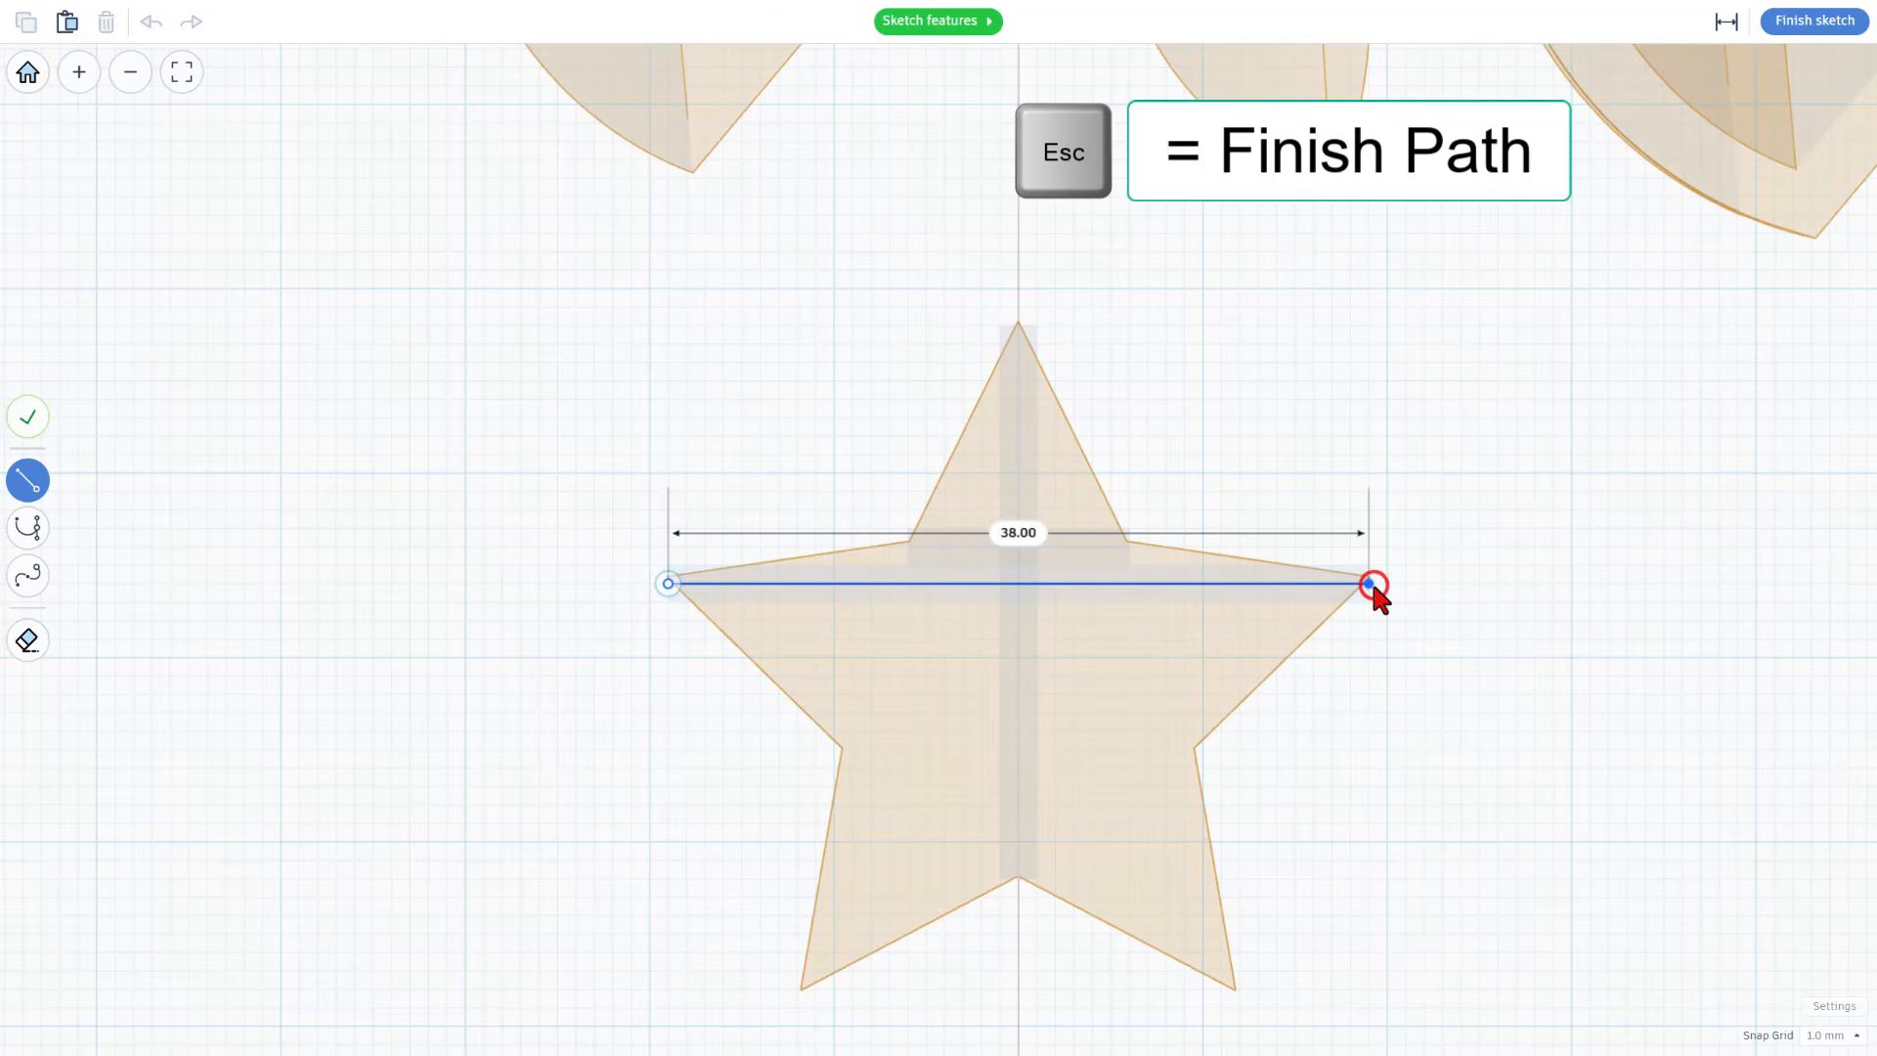
key("Escape")
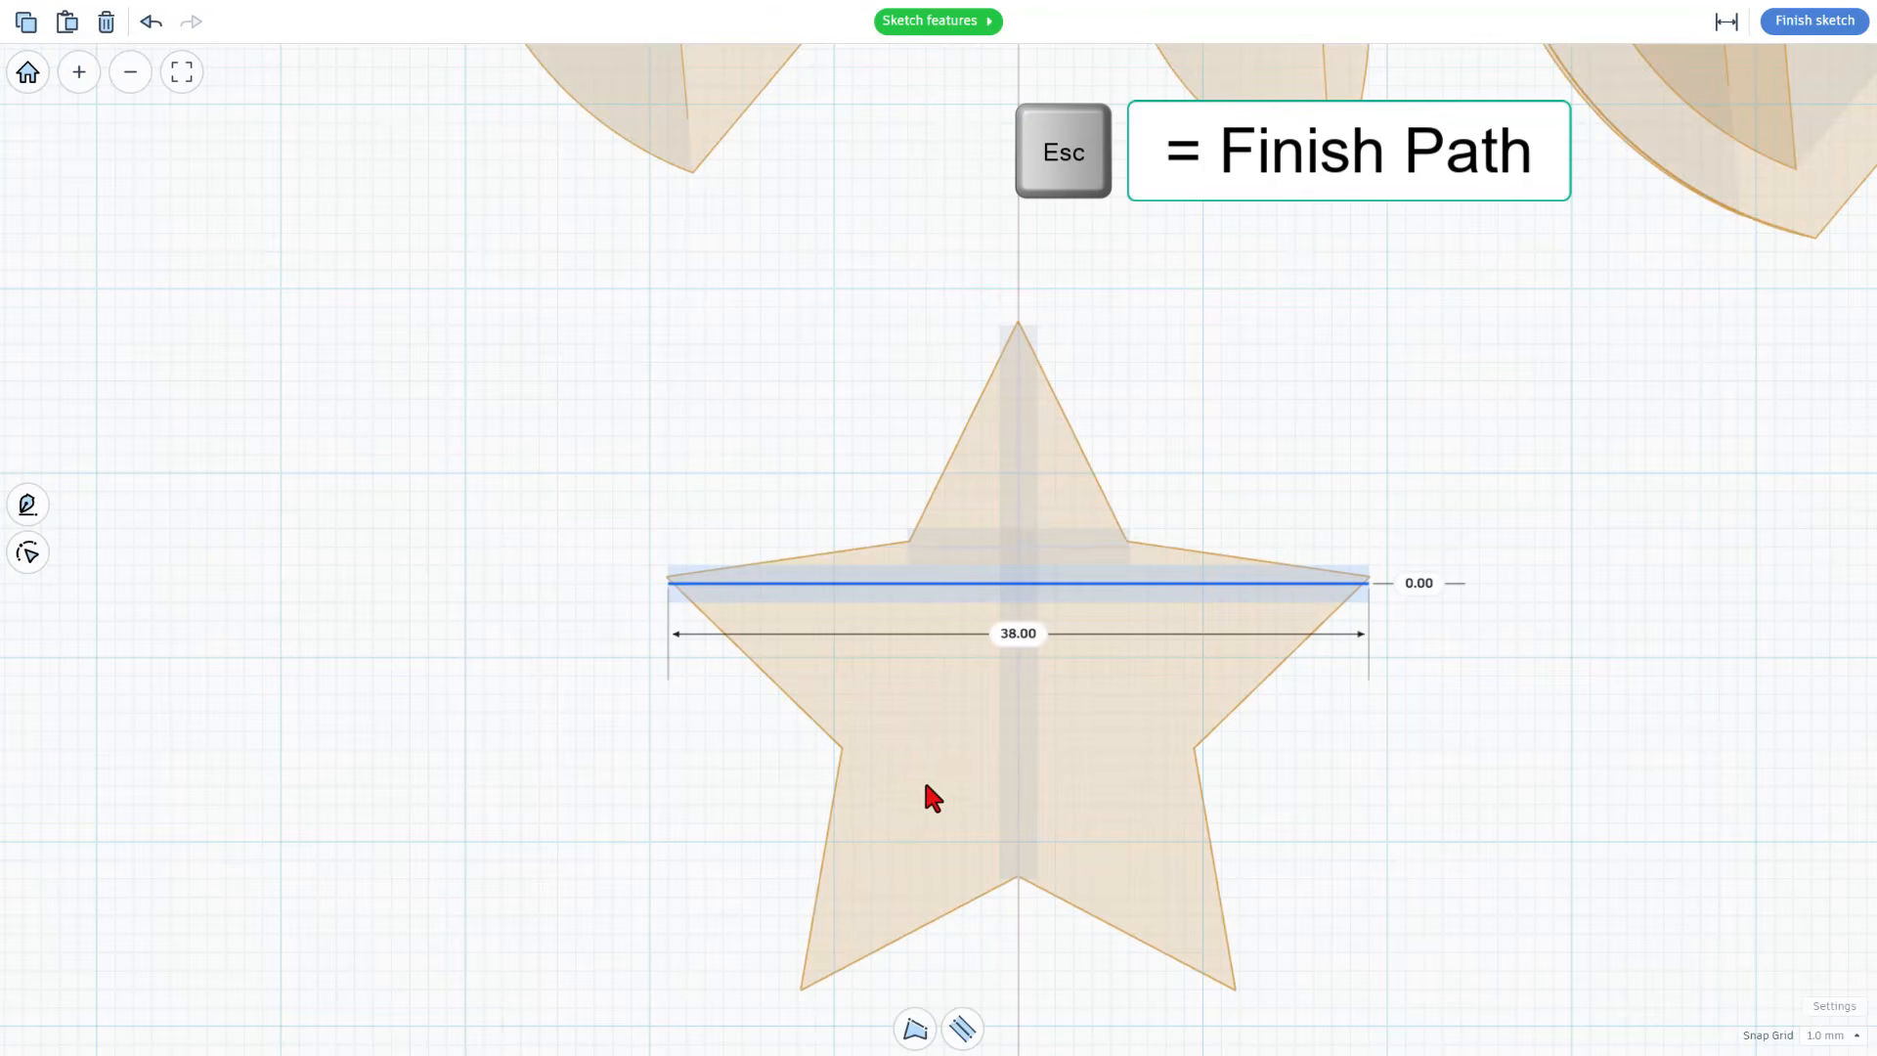
Set the snap grid to 0.5 mm and draw a 19 mm horizontal path between the star's lower inner side corners.
key("p")
left_click(1828, 1034)
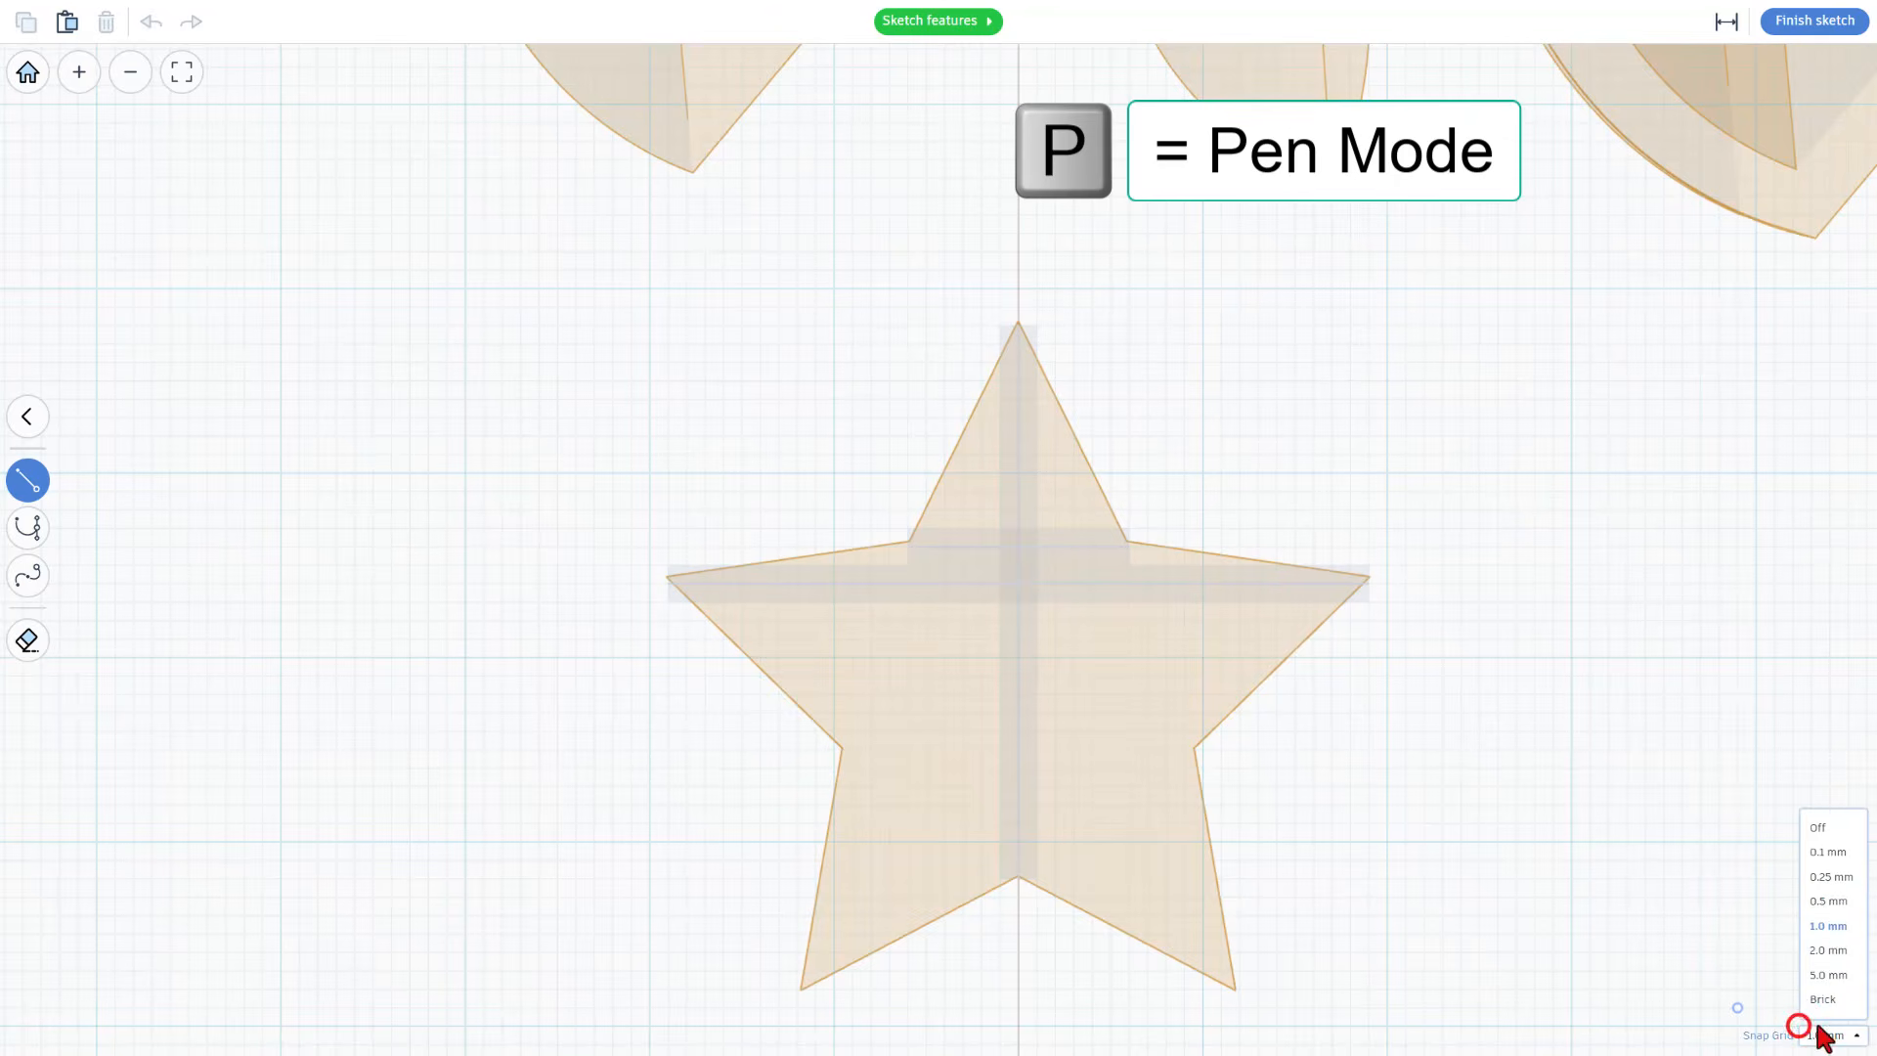
left_click(1835, 902)
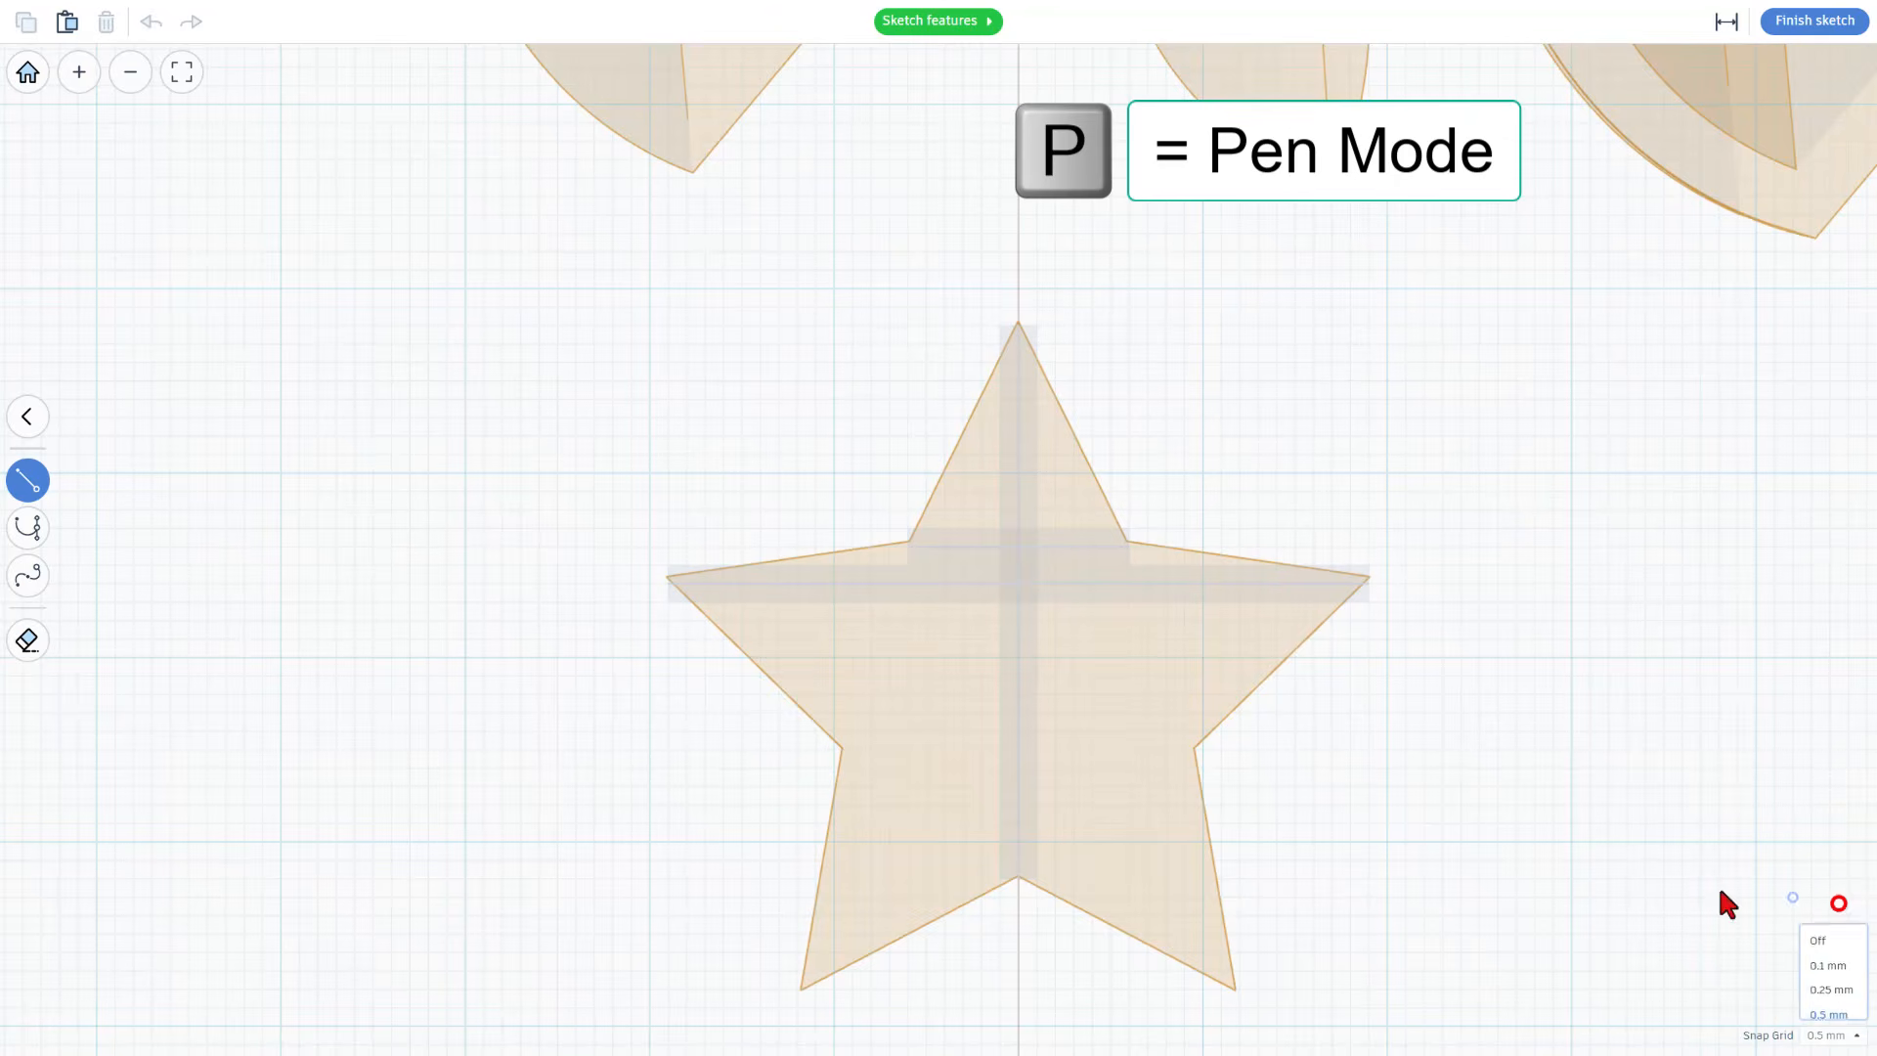
left_click(842, 747)
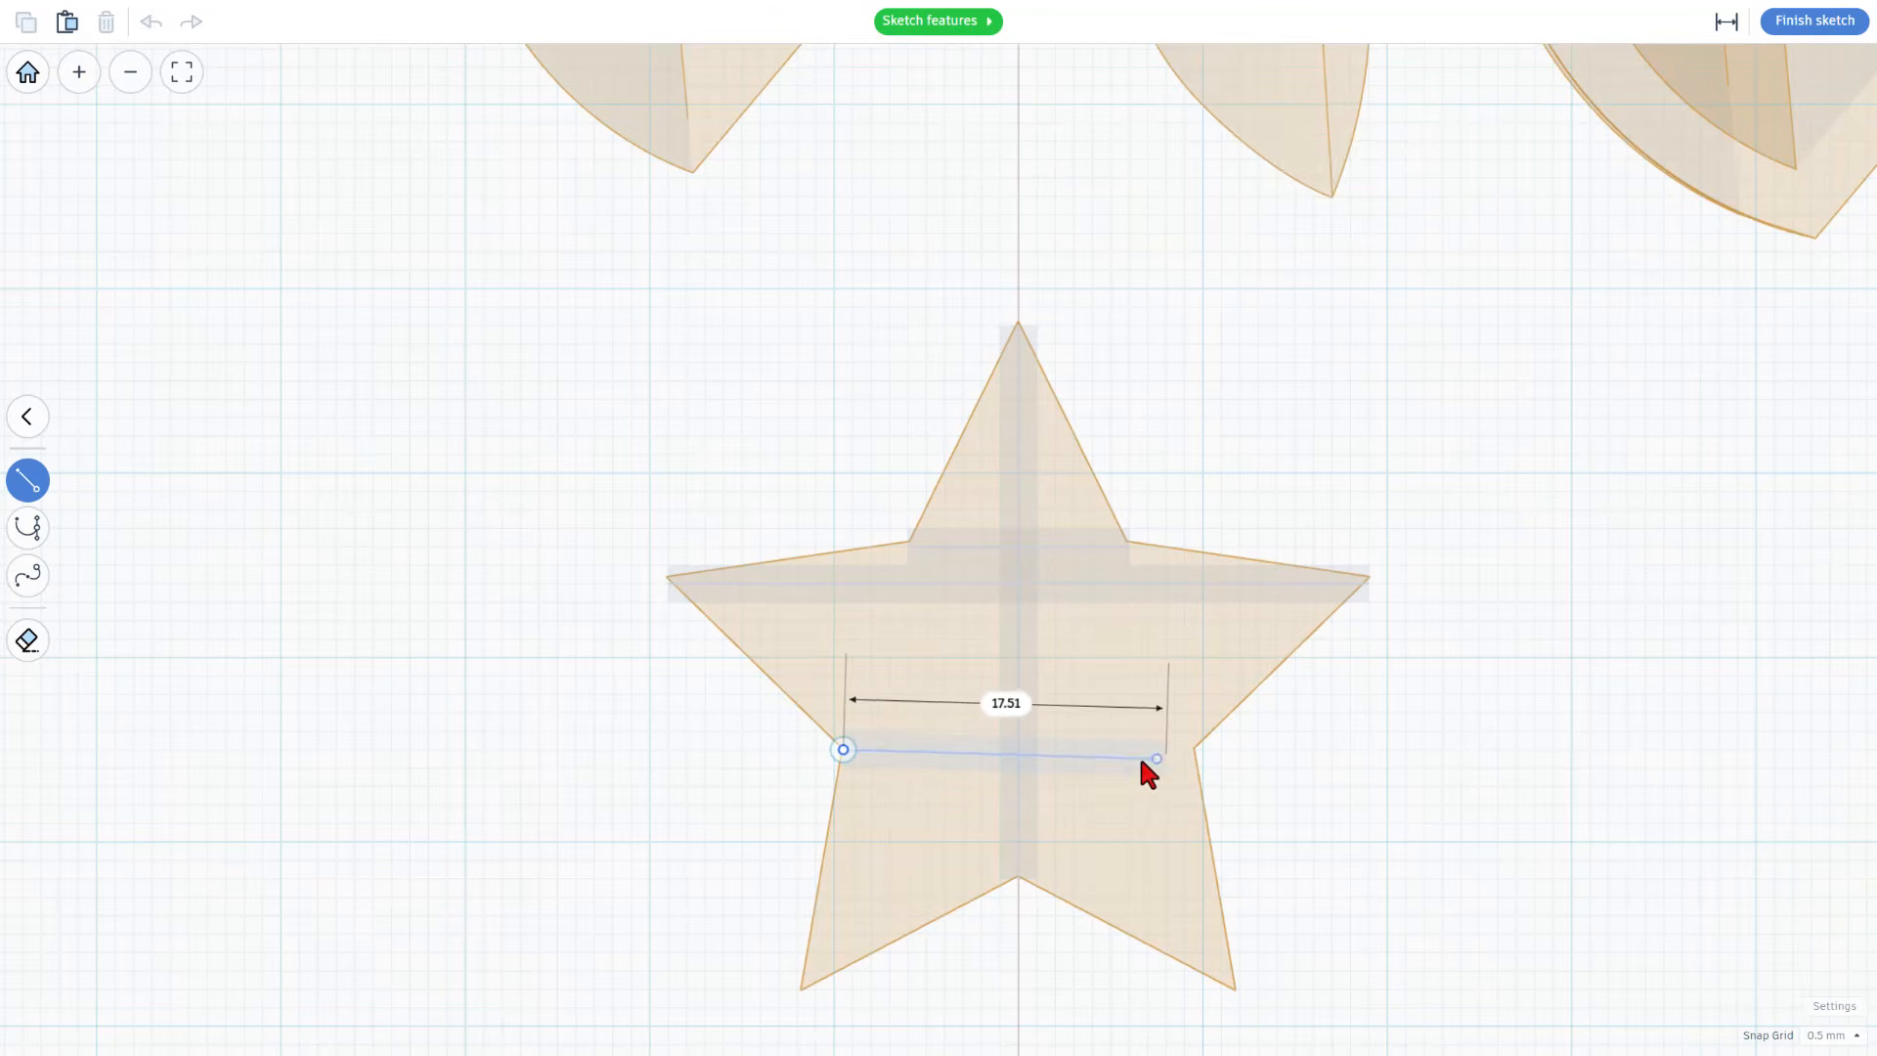
left_click(1193, 750)
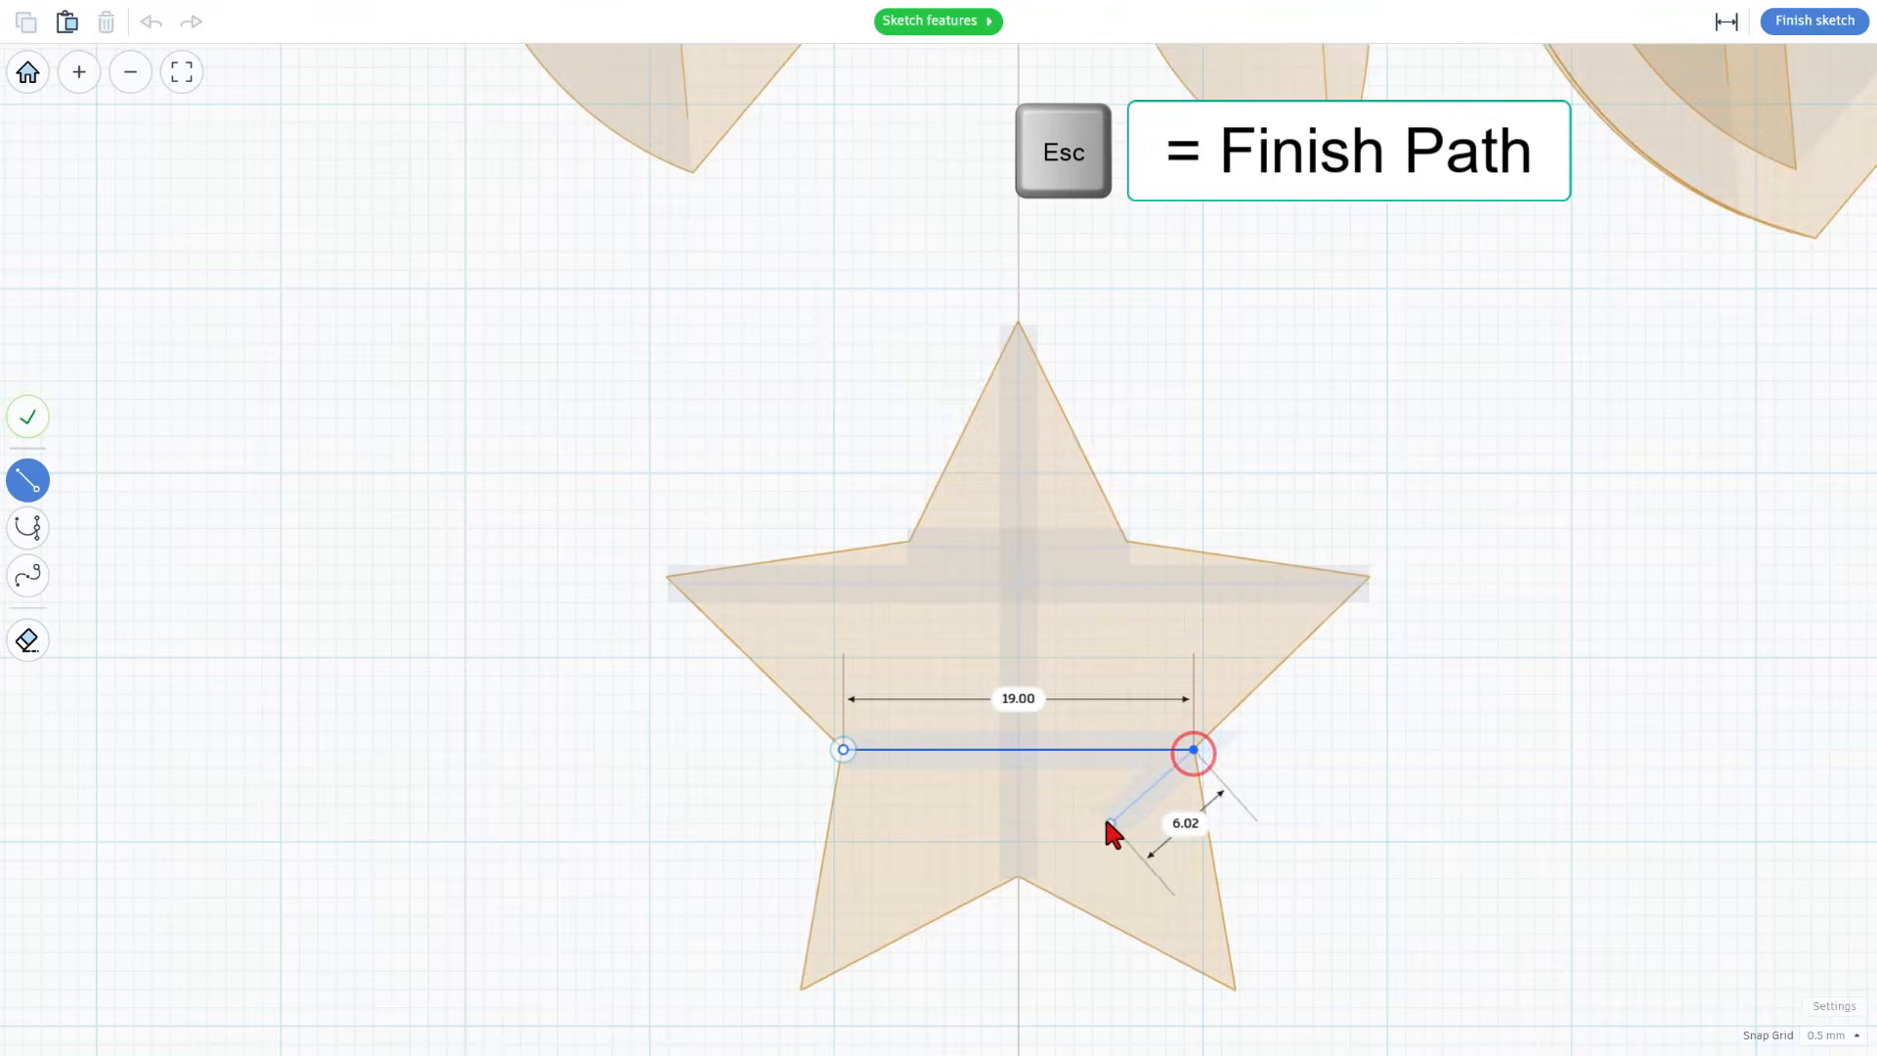
key("Escape")
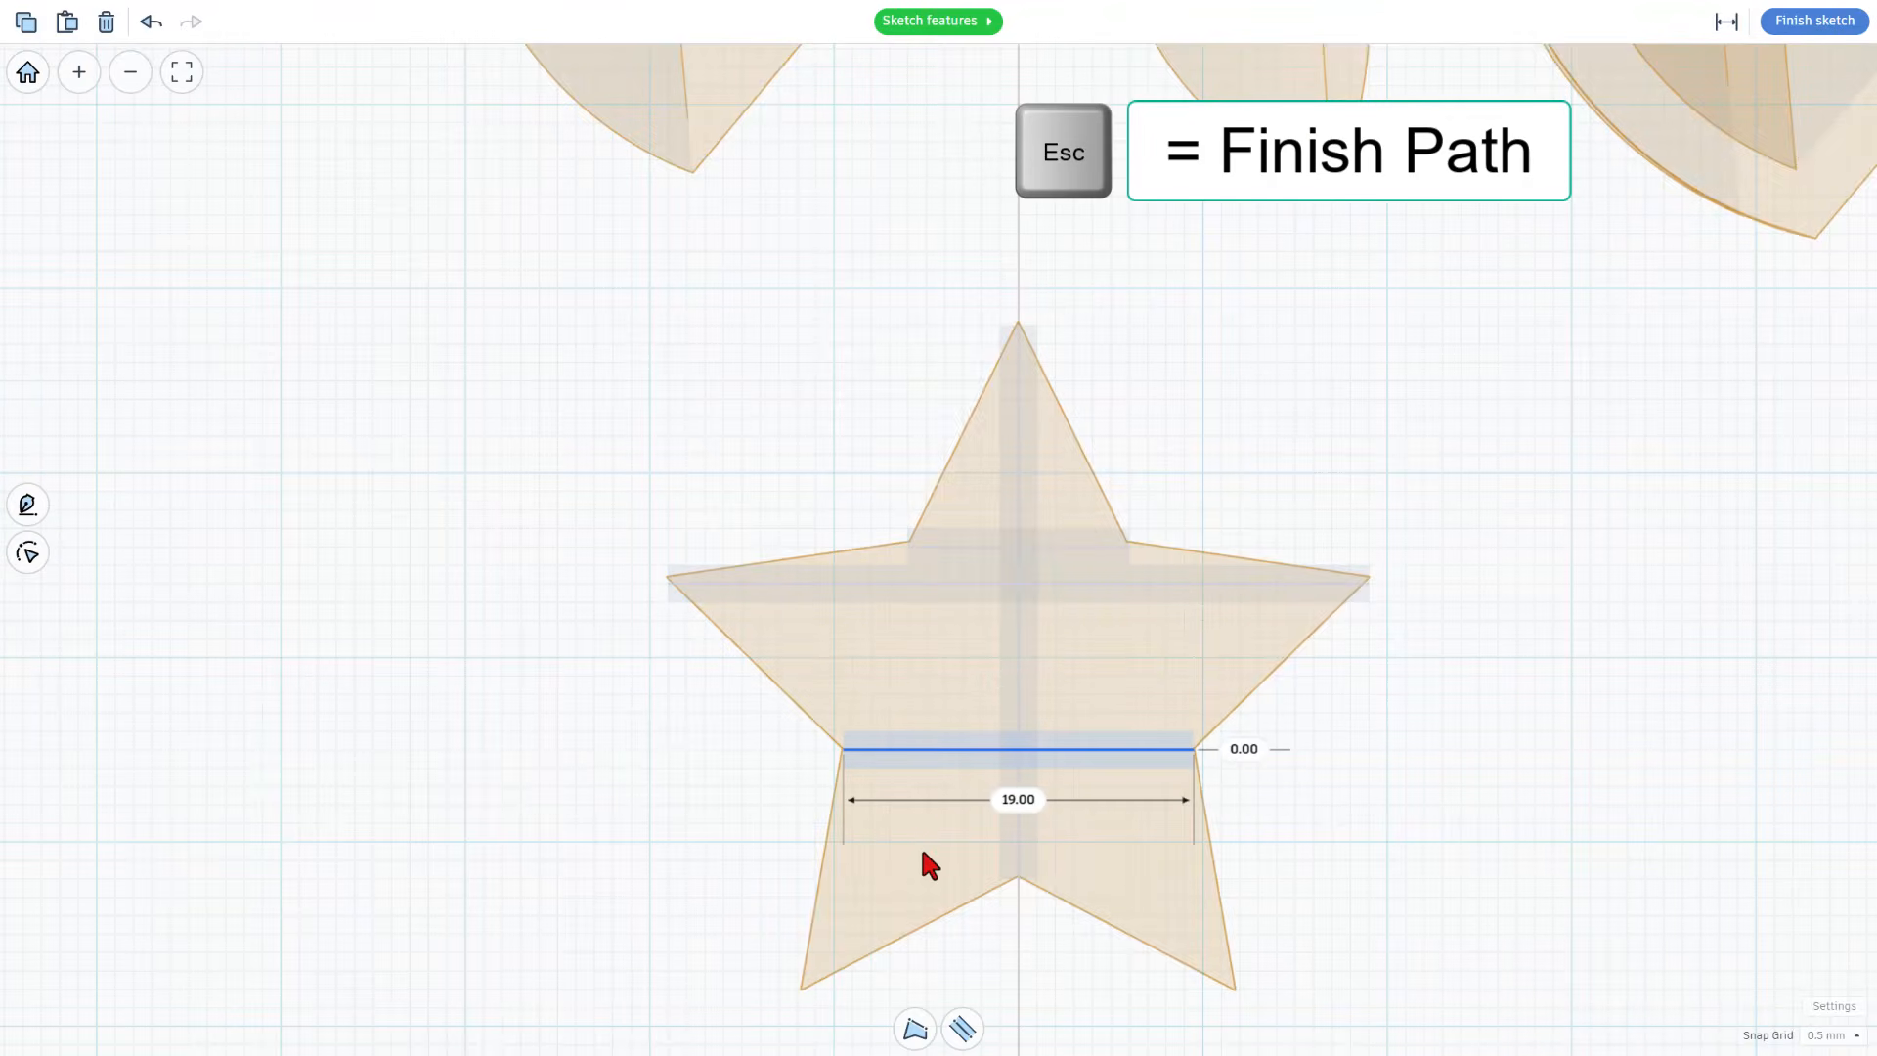
Set the snap grid to 0.1 mm and draw a perfectly straight 23.5 mm path between the star's two bottom points.
key("p")
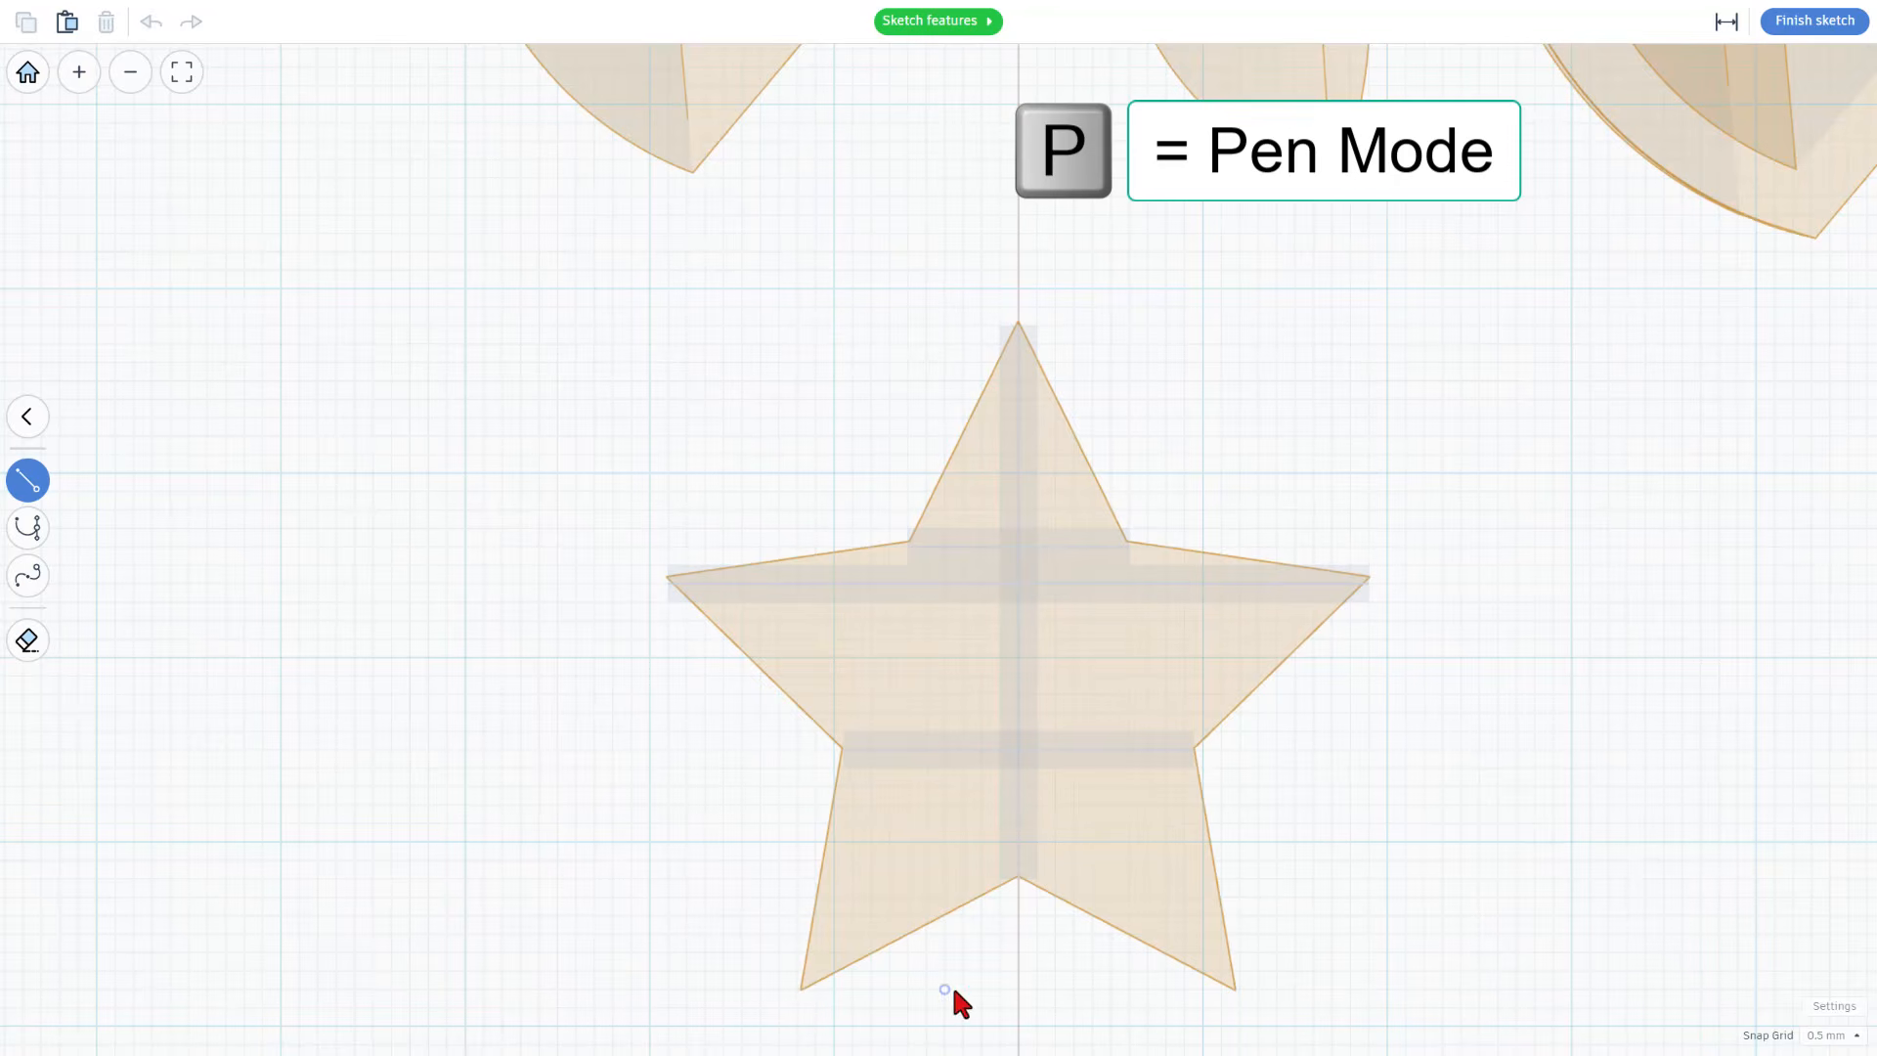
left_click(1830, 1034)
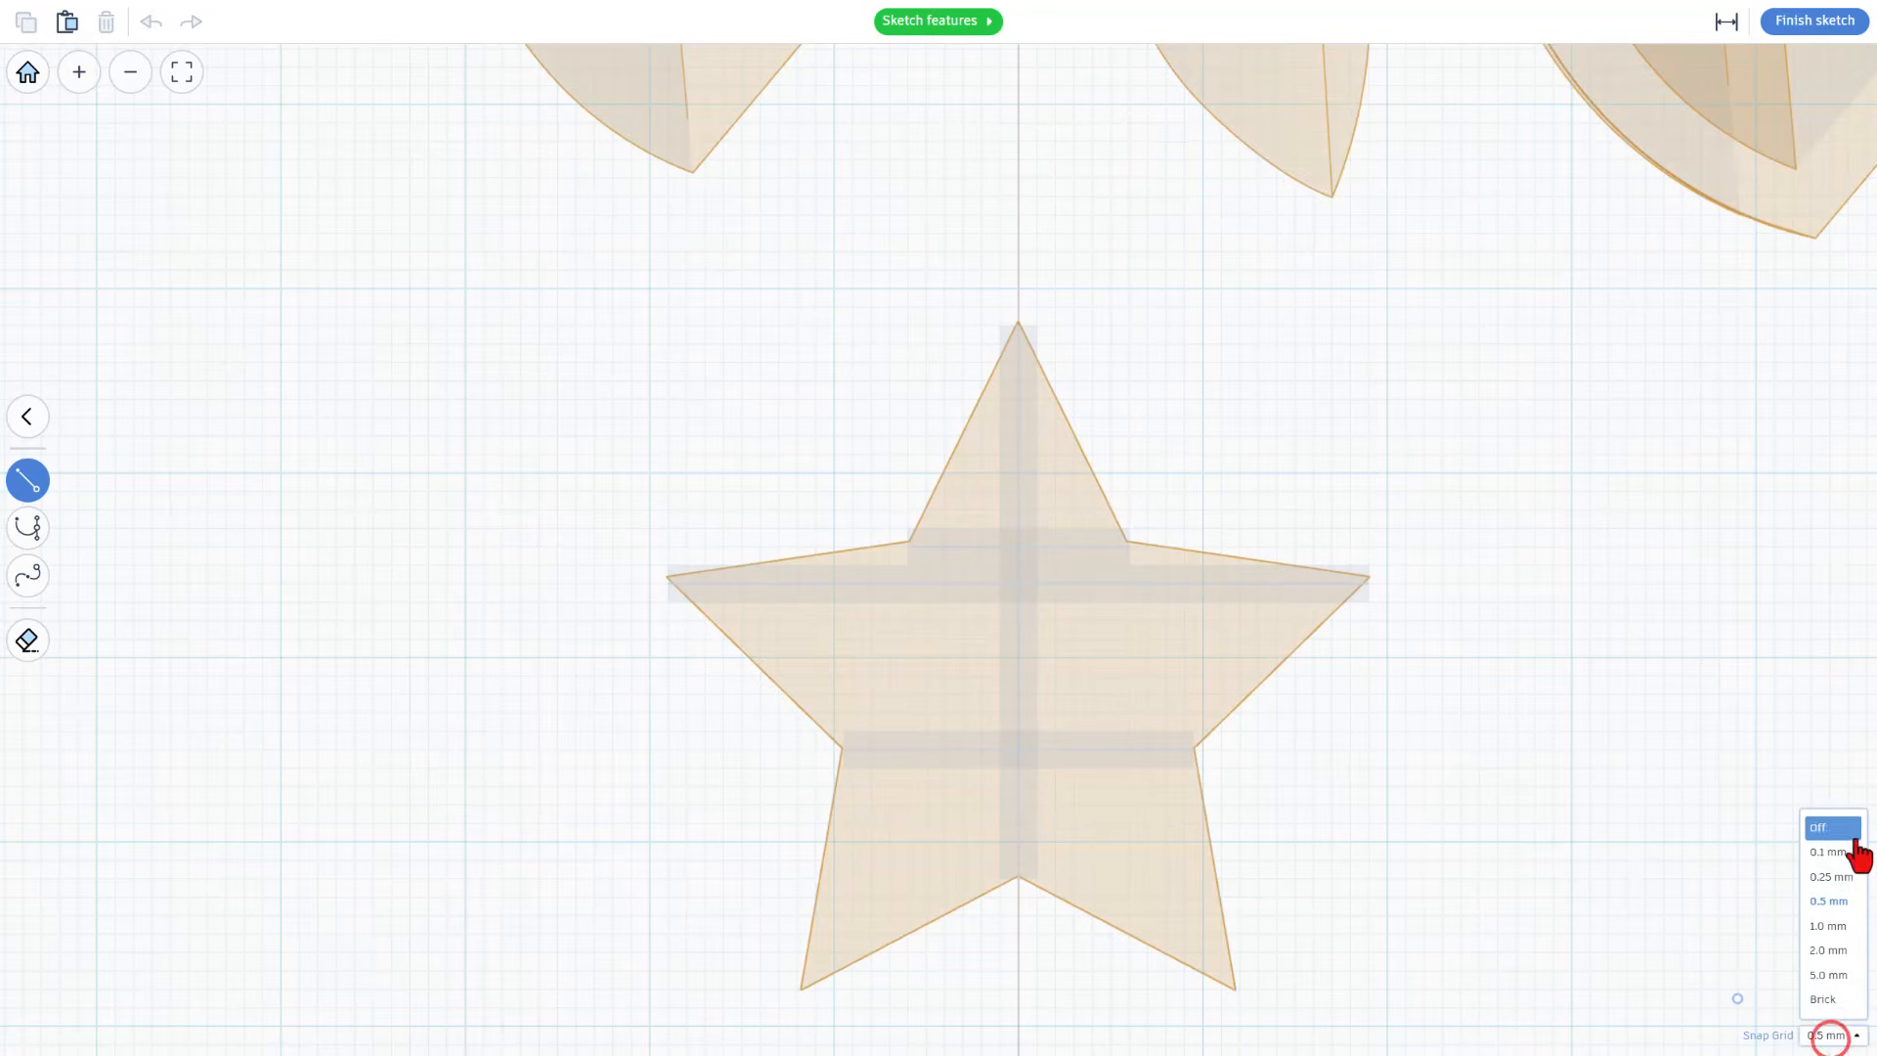
left_click(1846, 852)
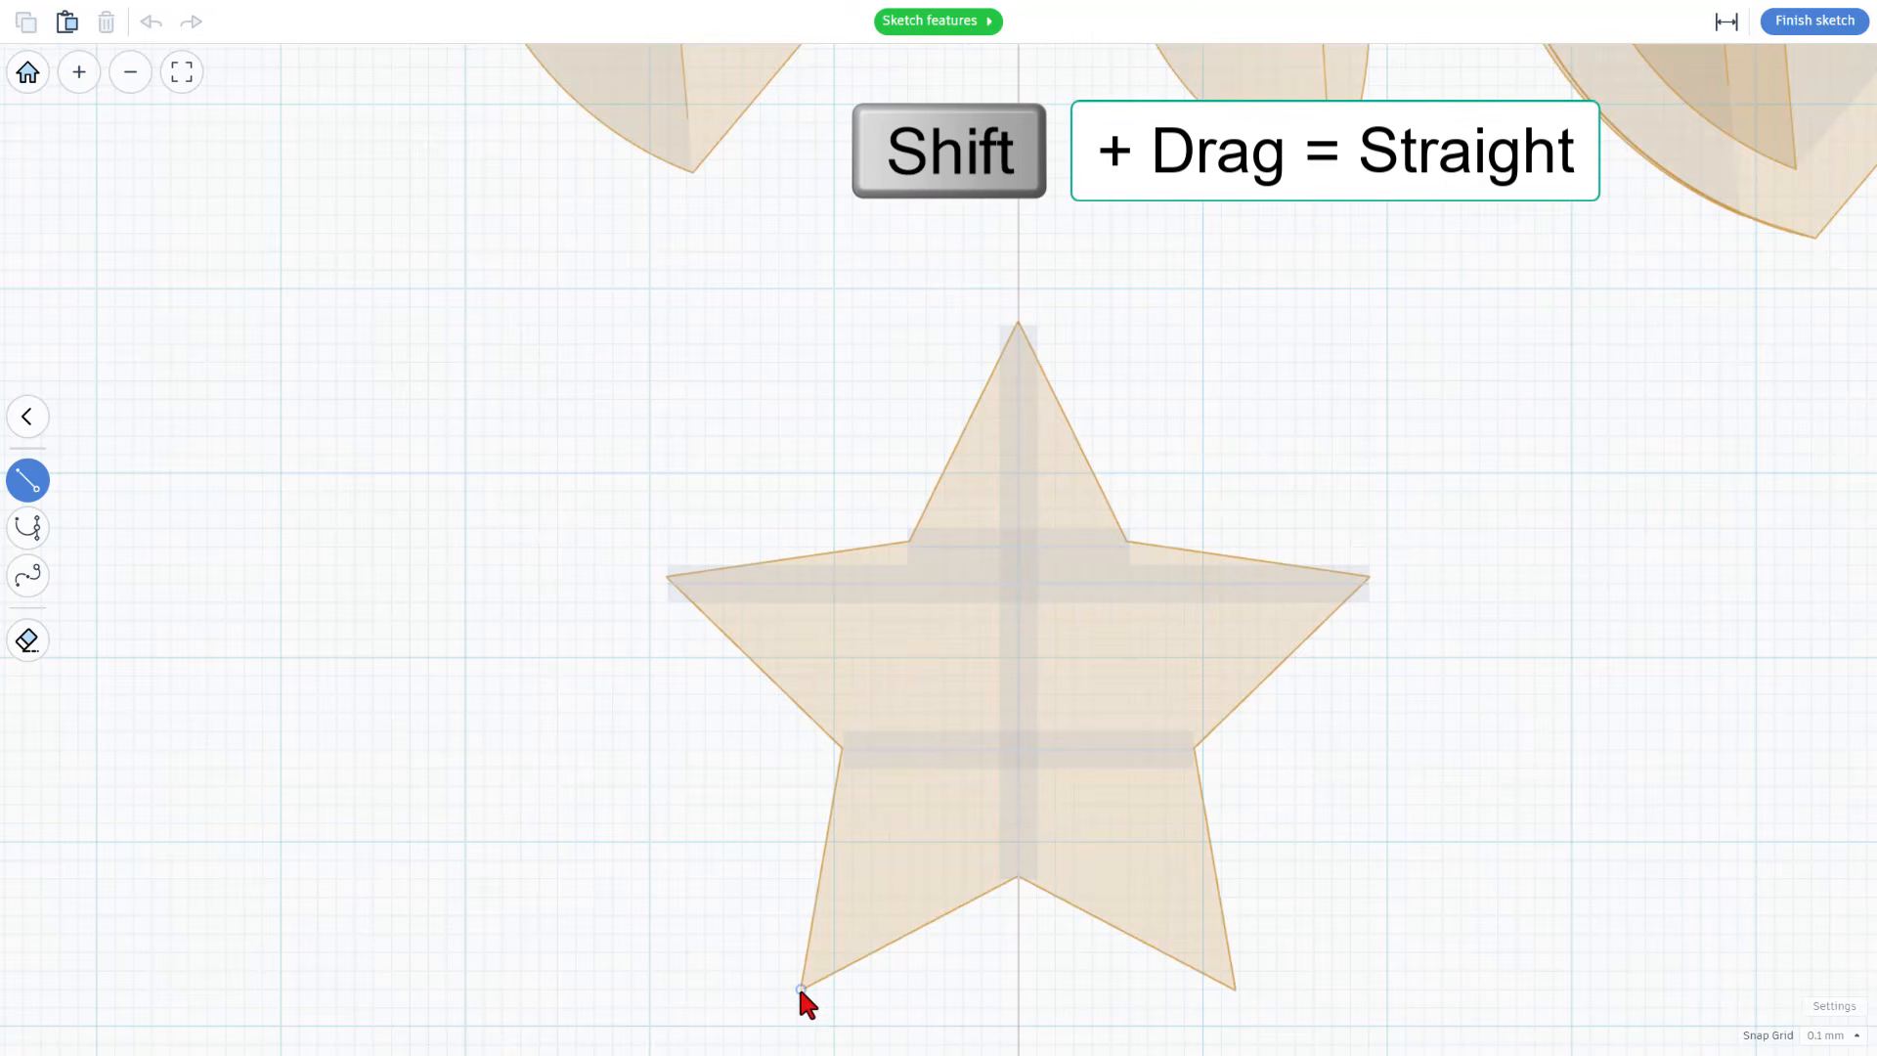
left_click_drag(800, 989, 1234, 991, "shift")
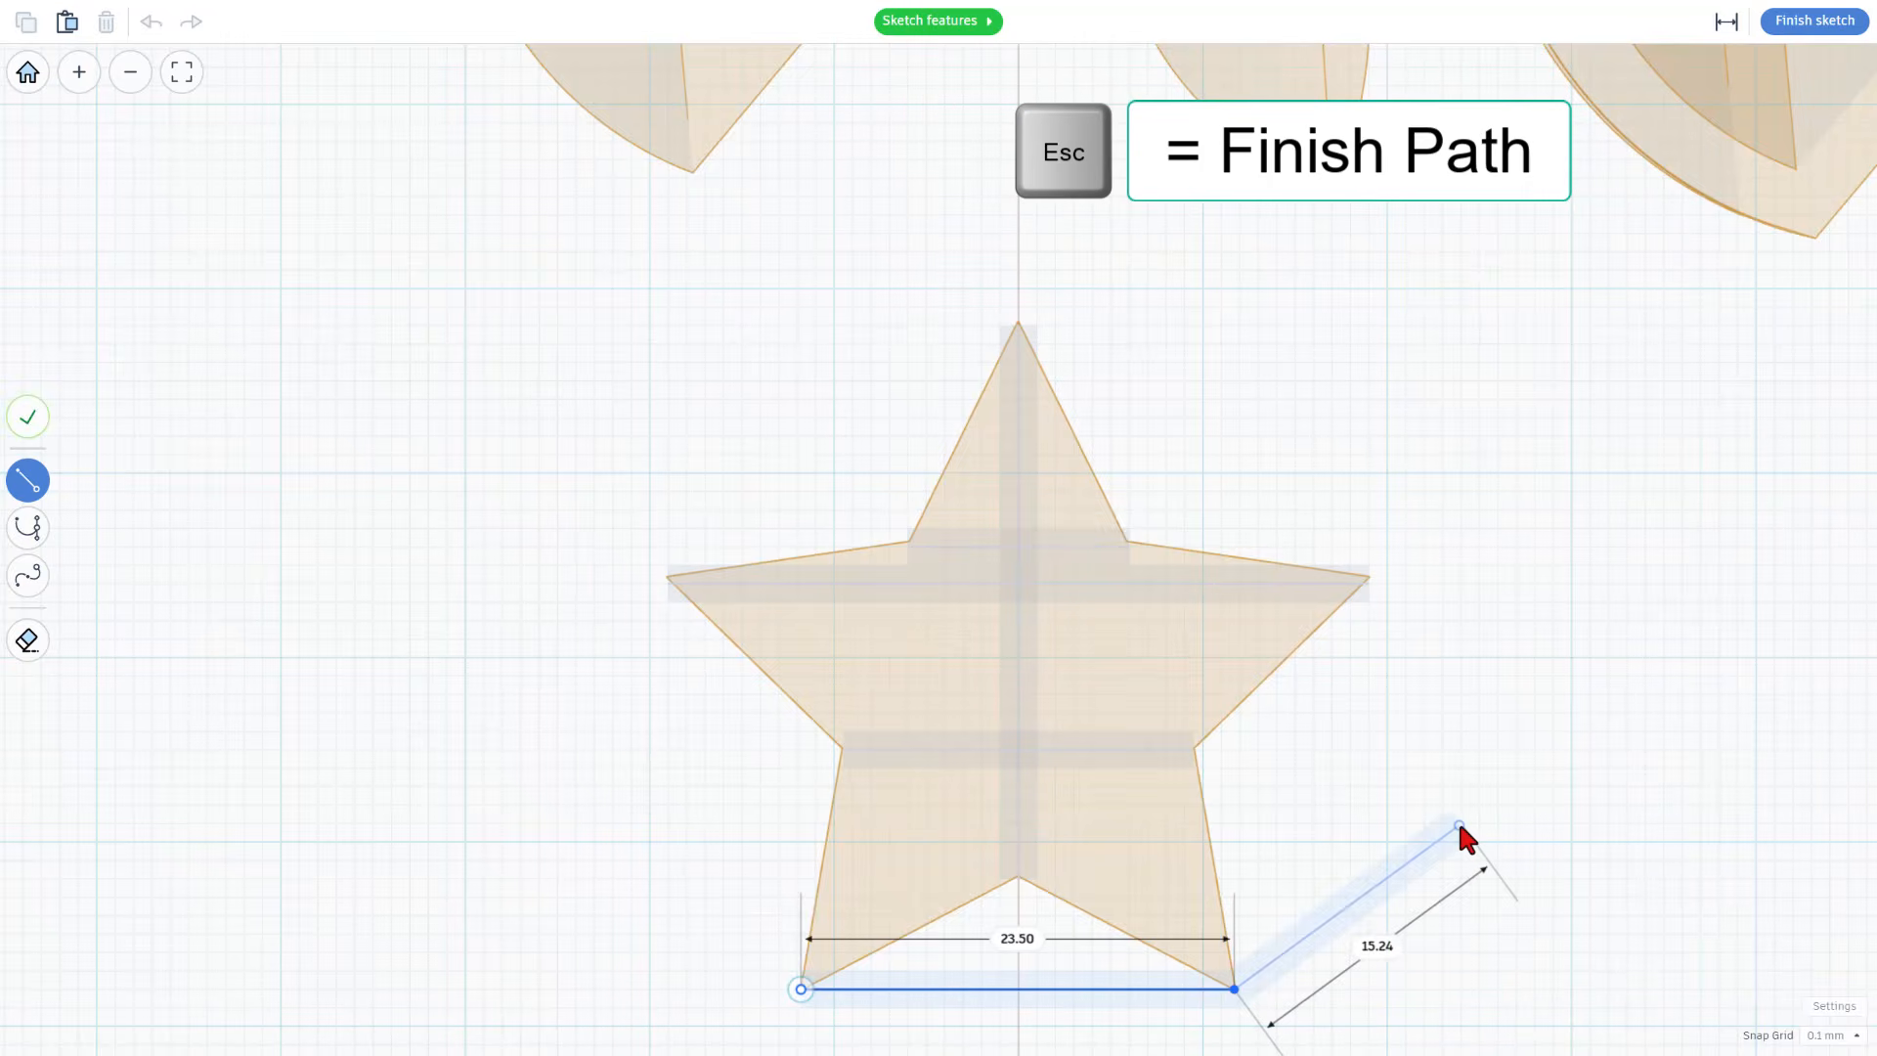
key("Escape")
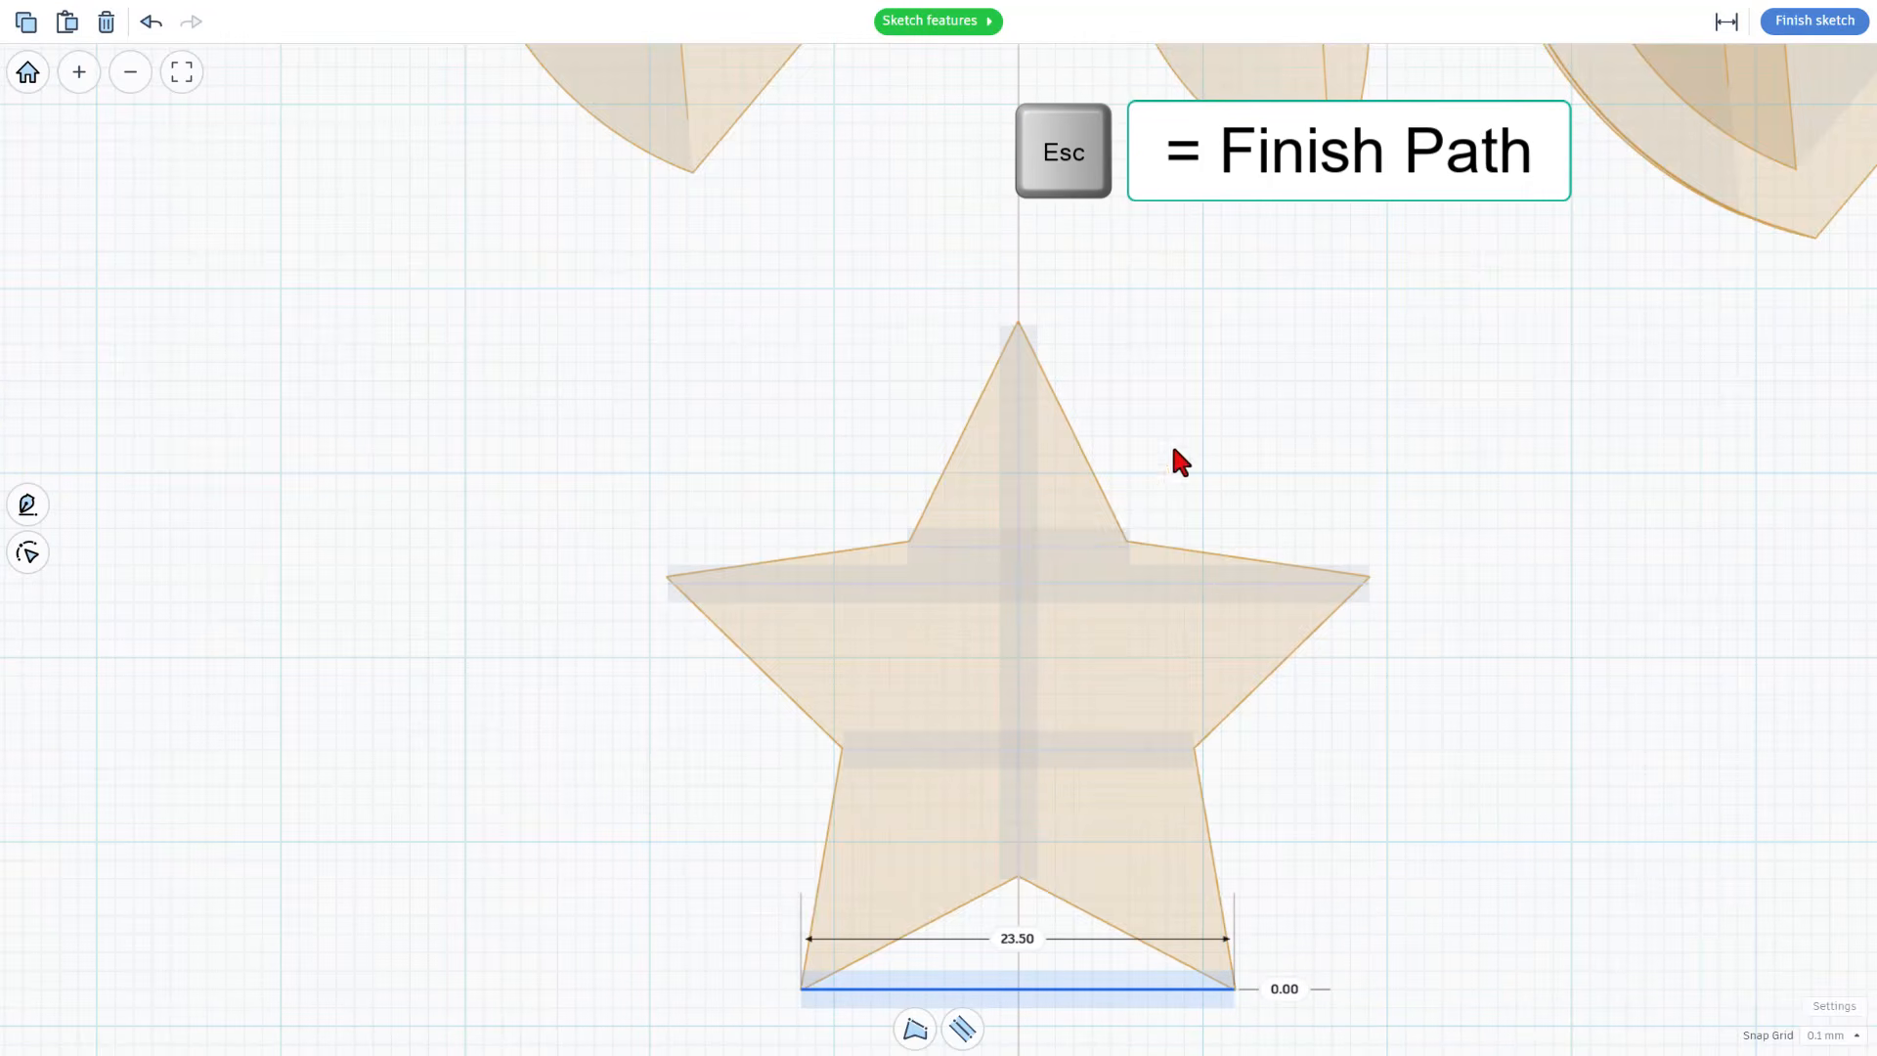
With the snap grid at 0.5 mm, trace the star's right half with straight segments from its top point to its bottom notch.
left_click(1828, 1034)
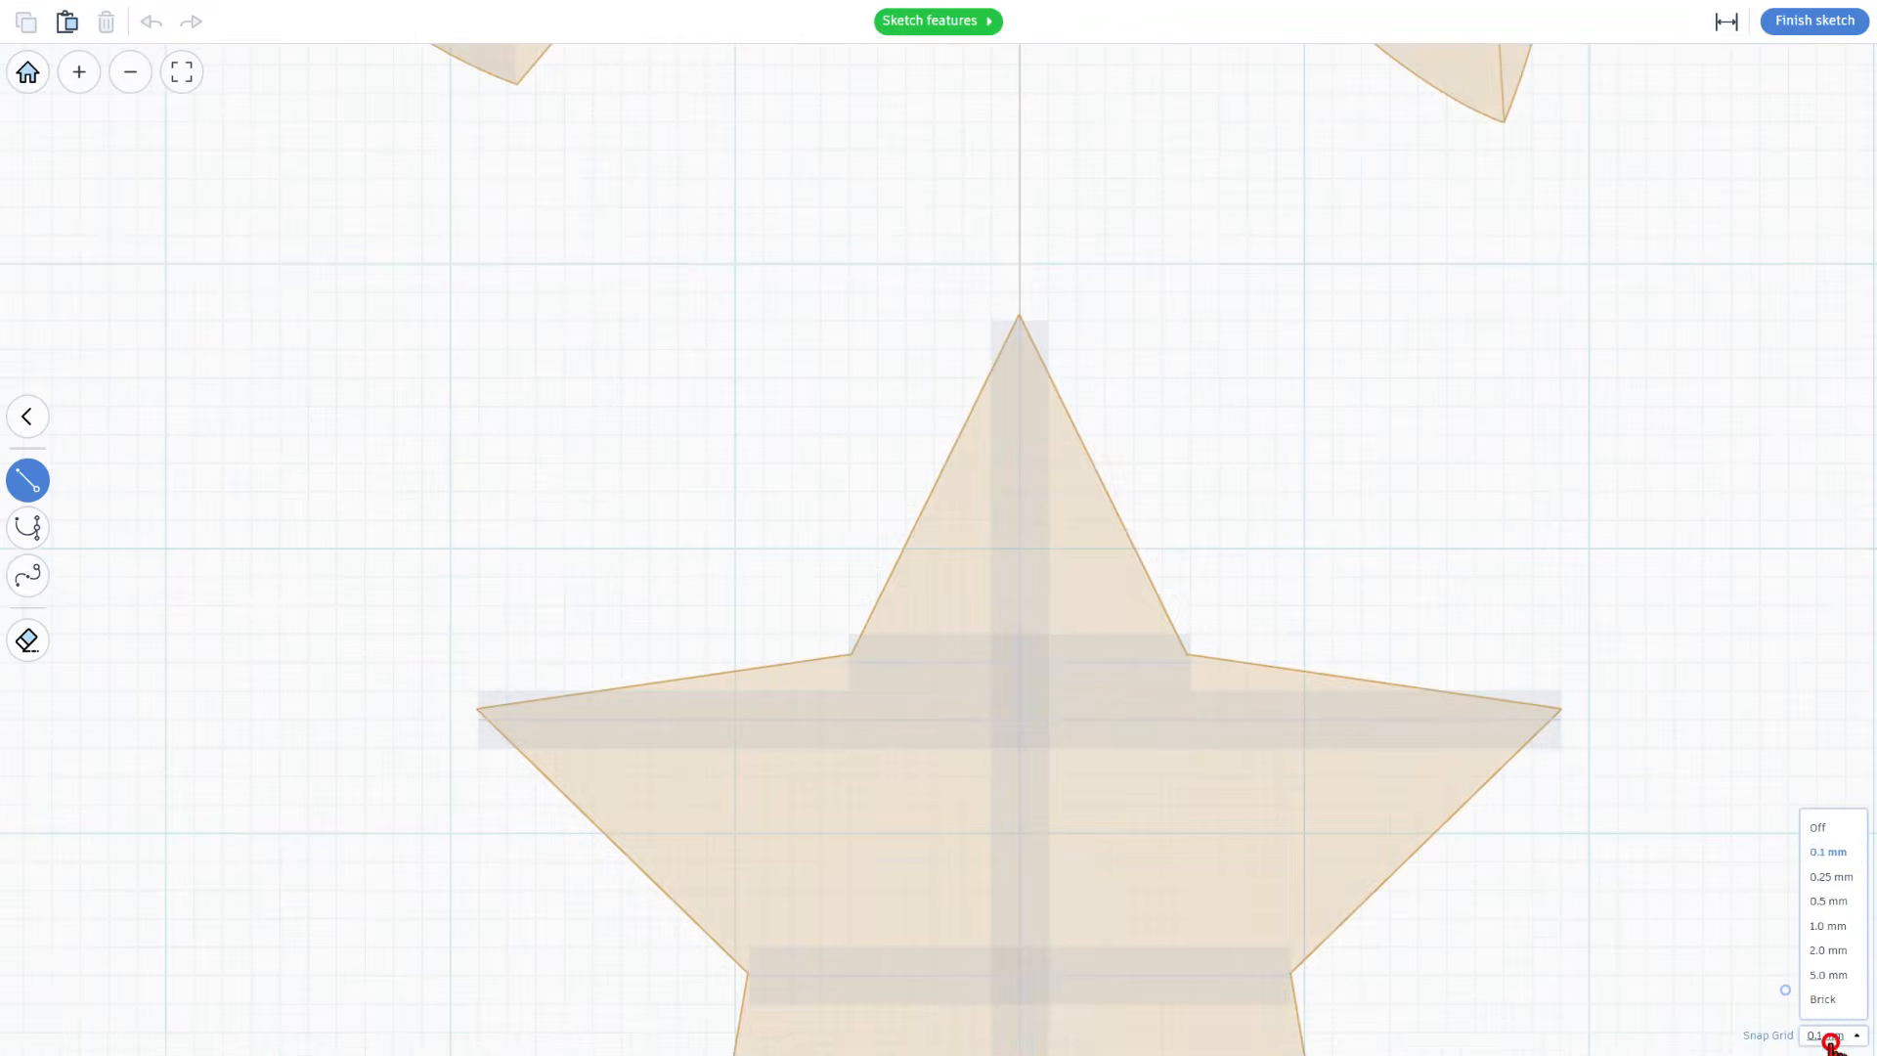
left_click(1827, 901)
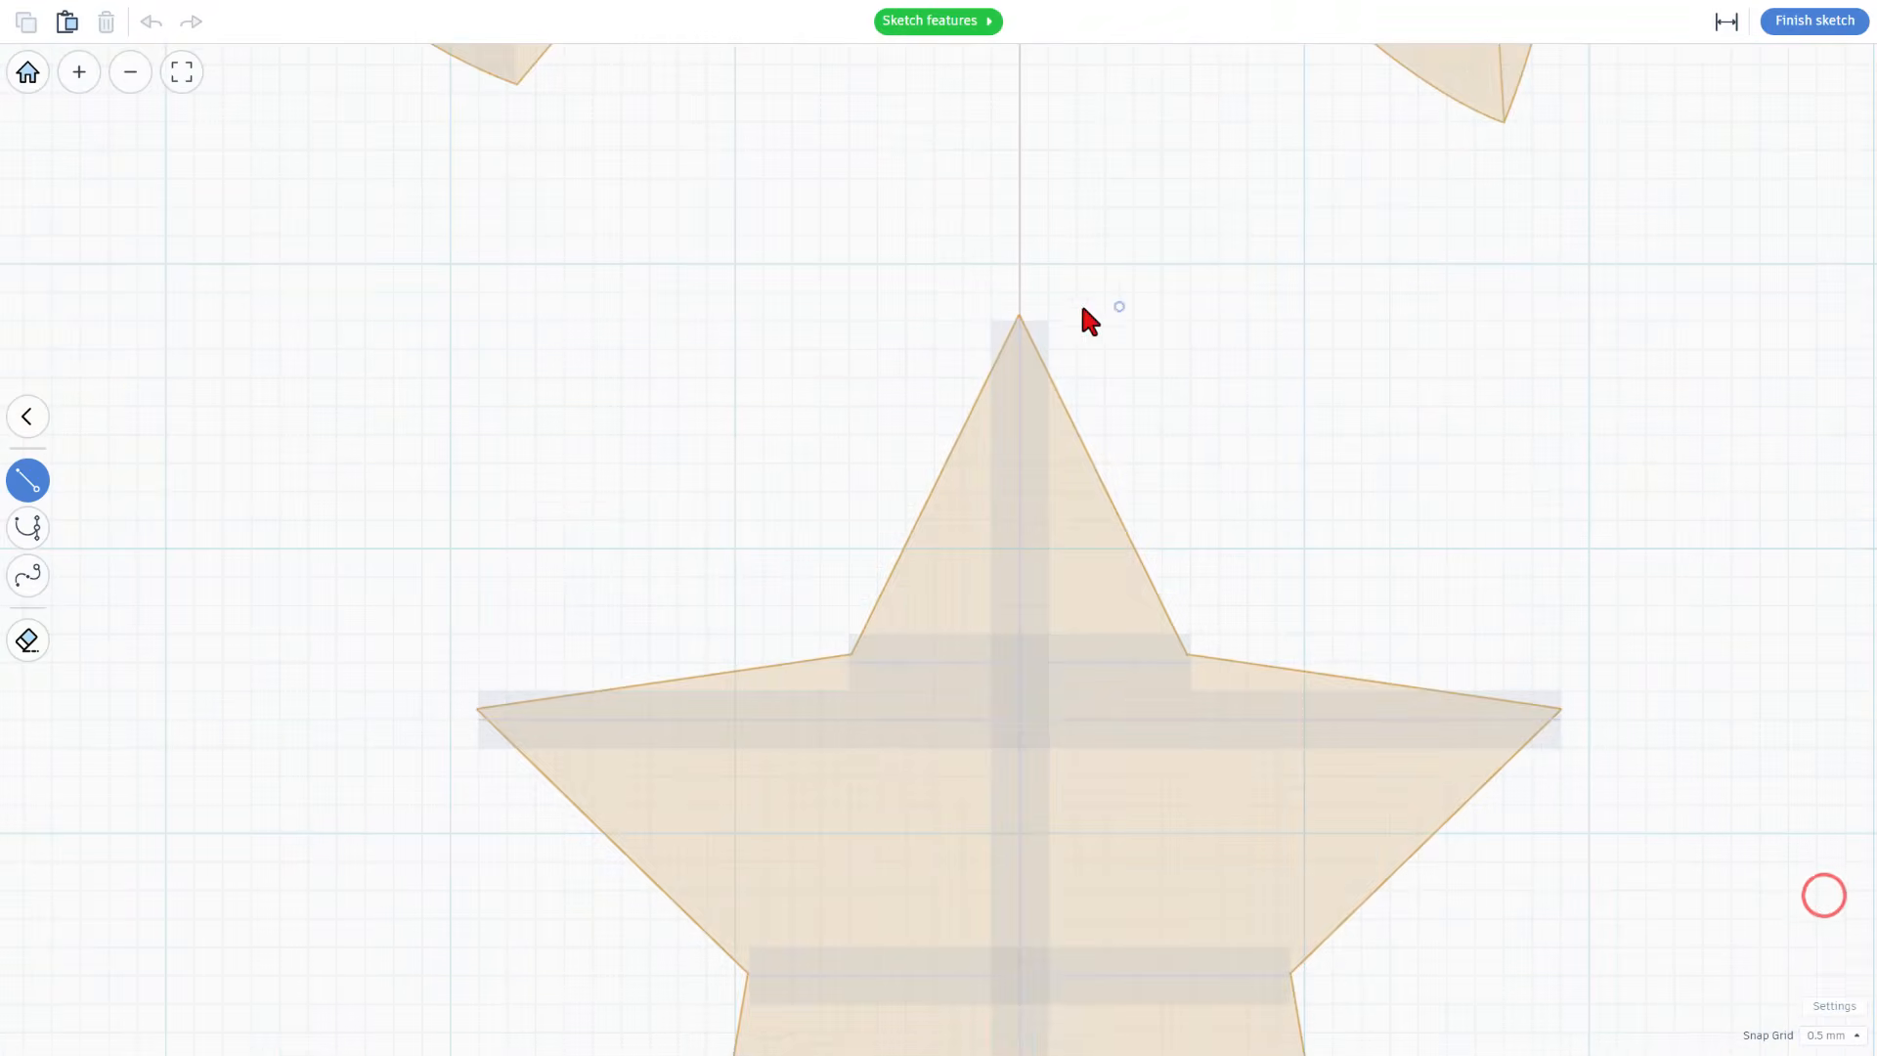
left_click(1020, 320)
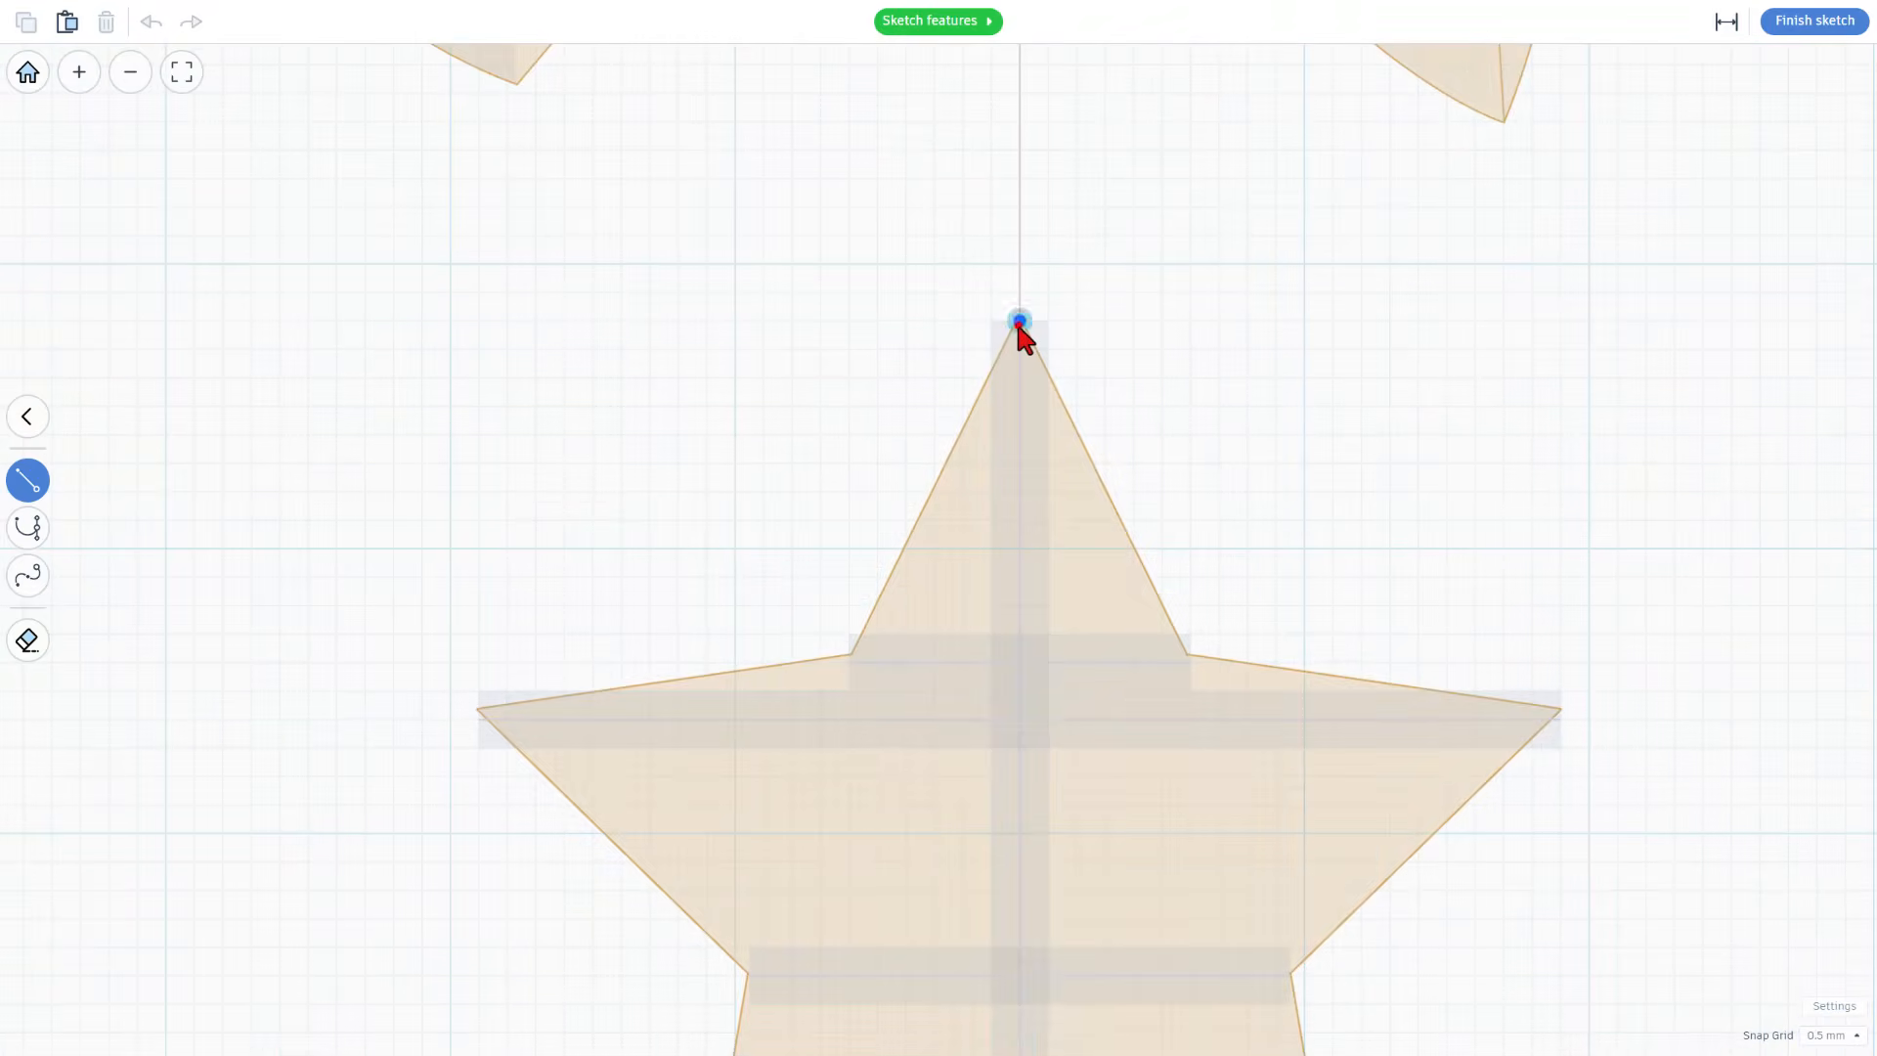
left_click(1186, 662)
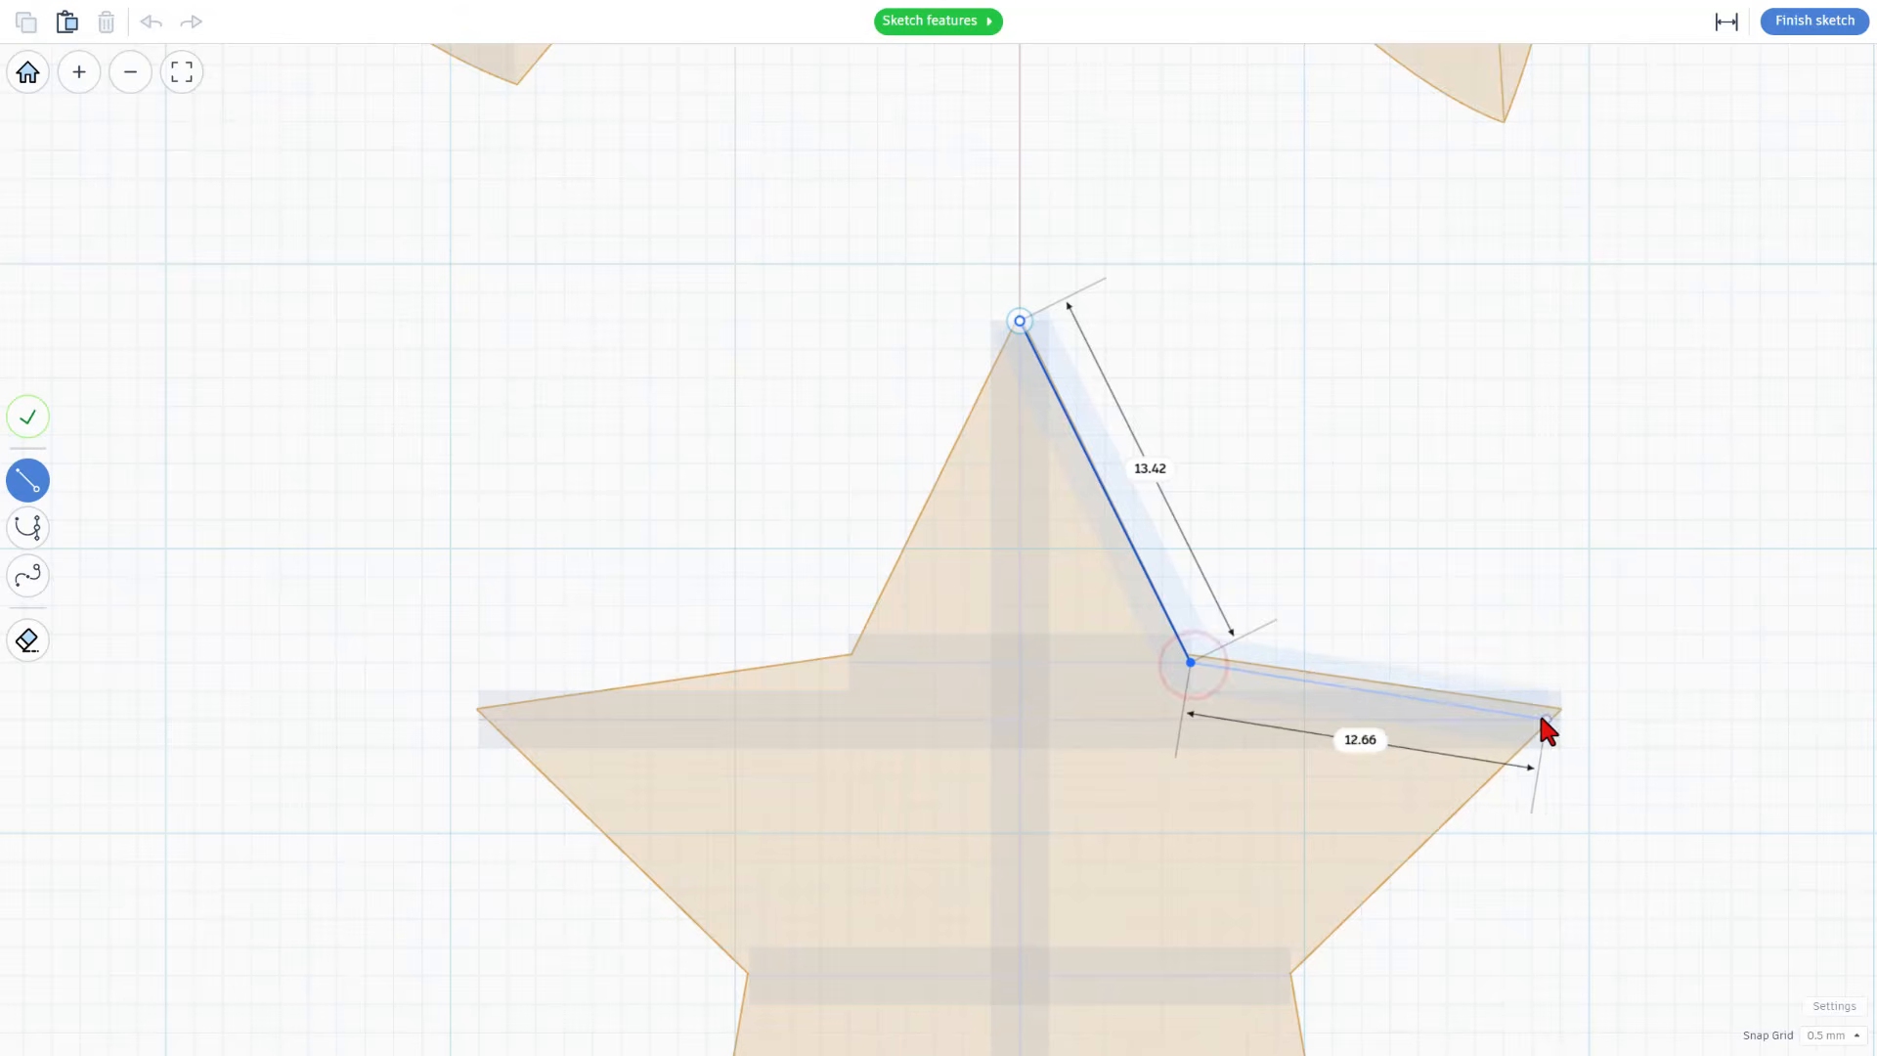
left_click(1560, 720)
middle_click_drag(1575, 718, 1623, 249)
left_click(1337, 506)
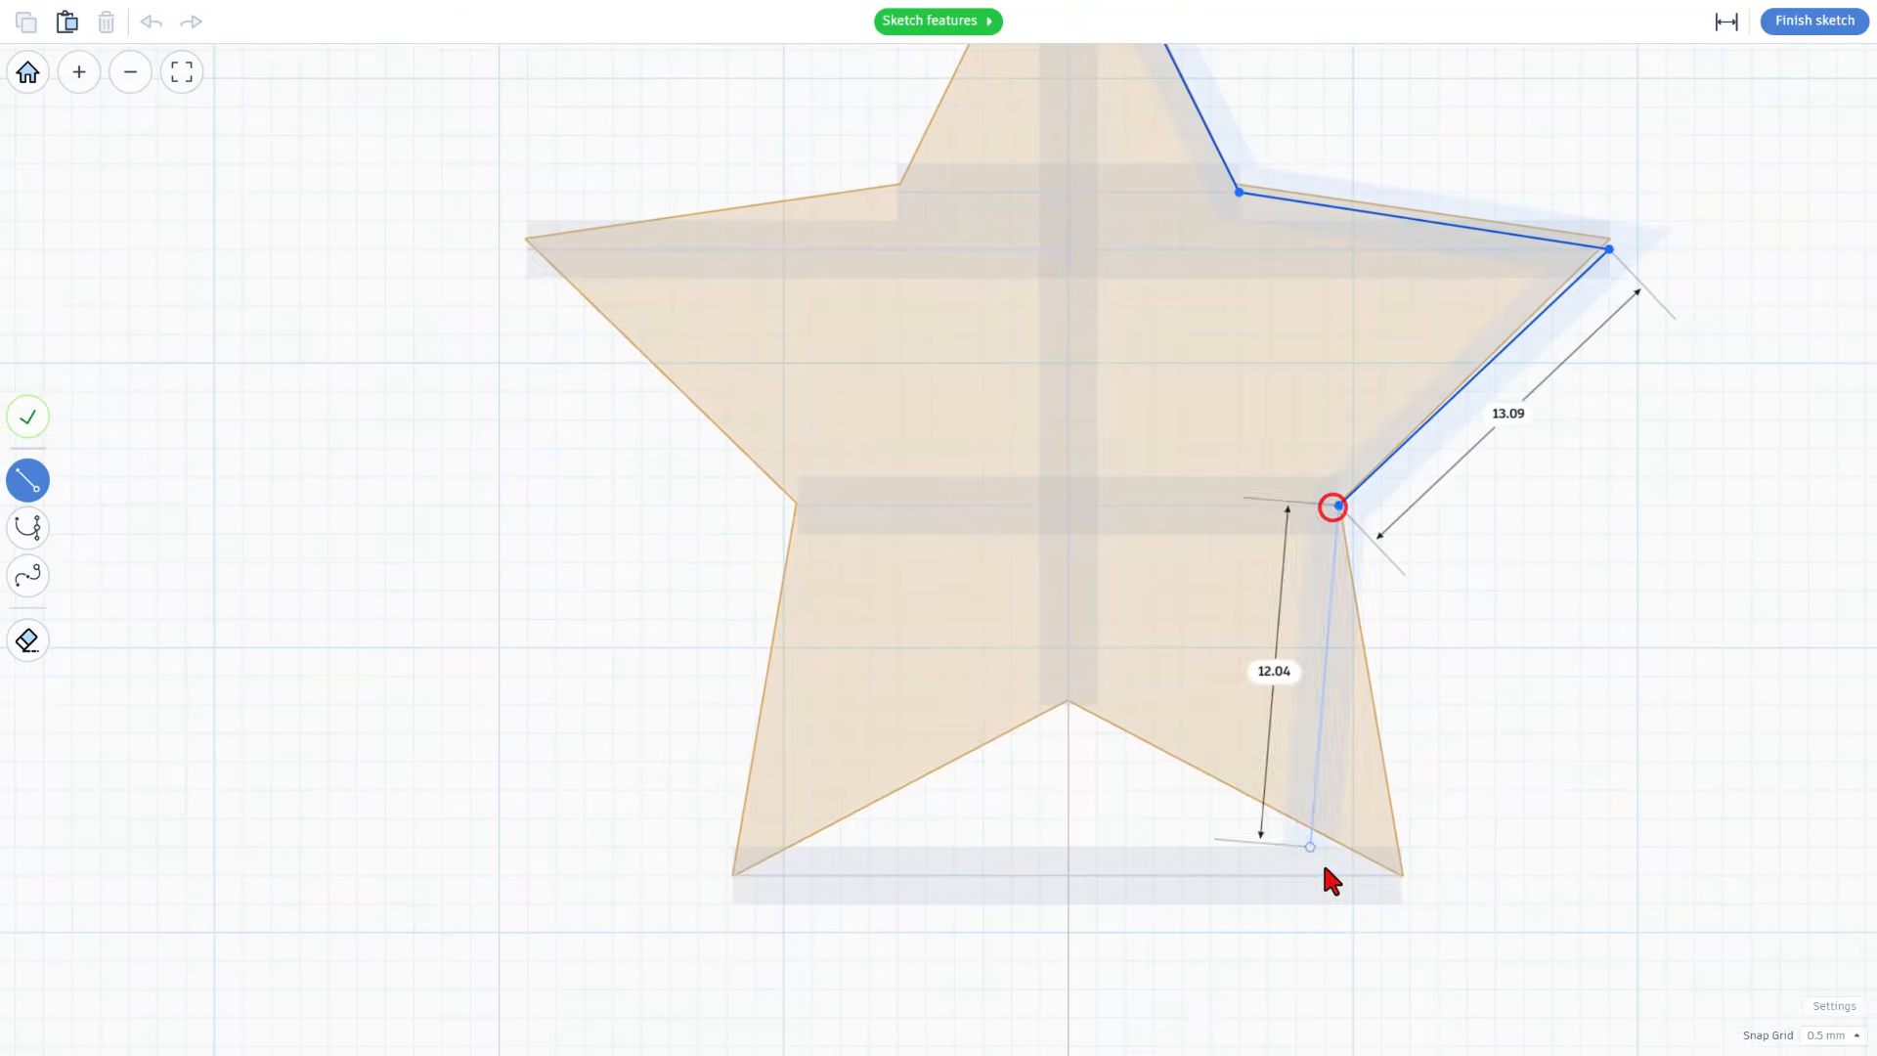
left_click(1398, 873)
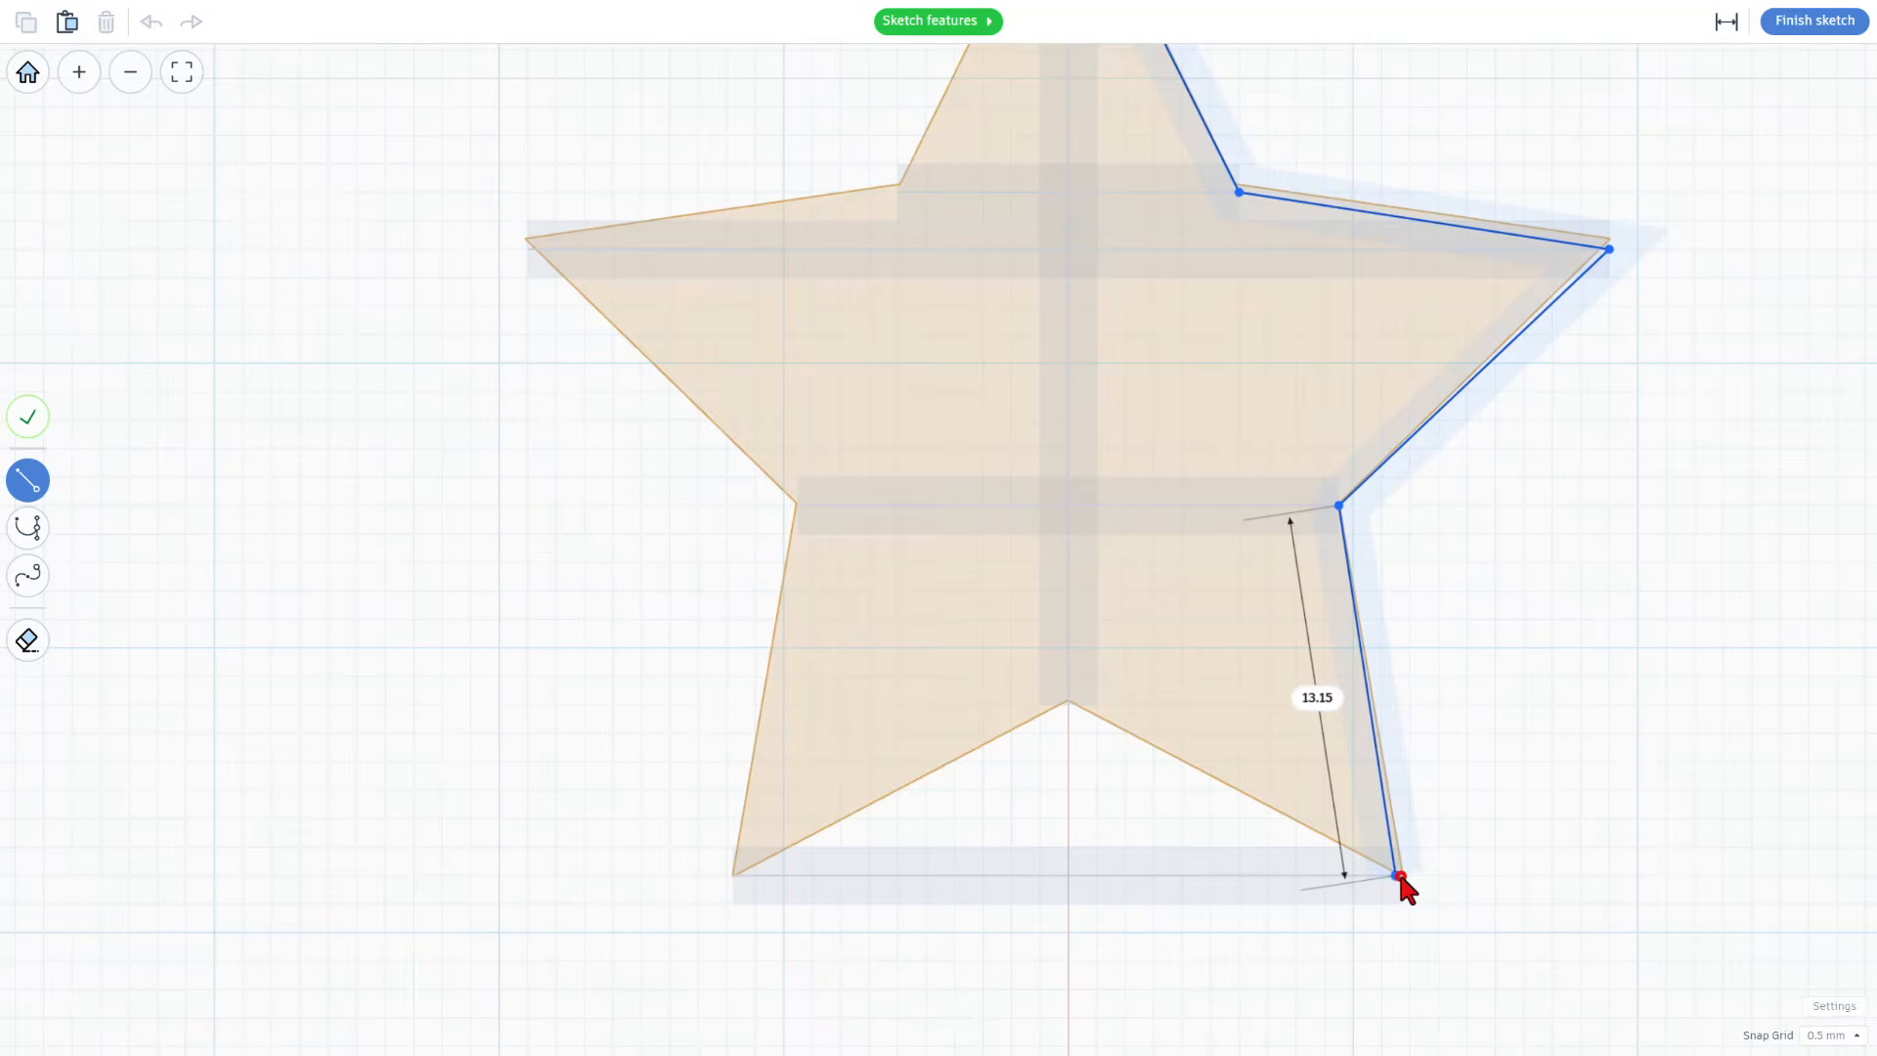
left_click(1067, 703)
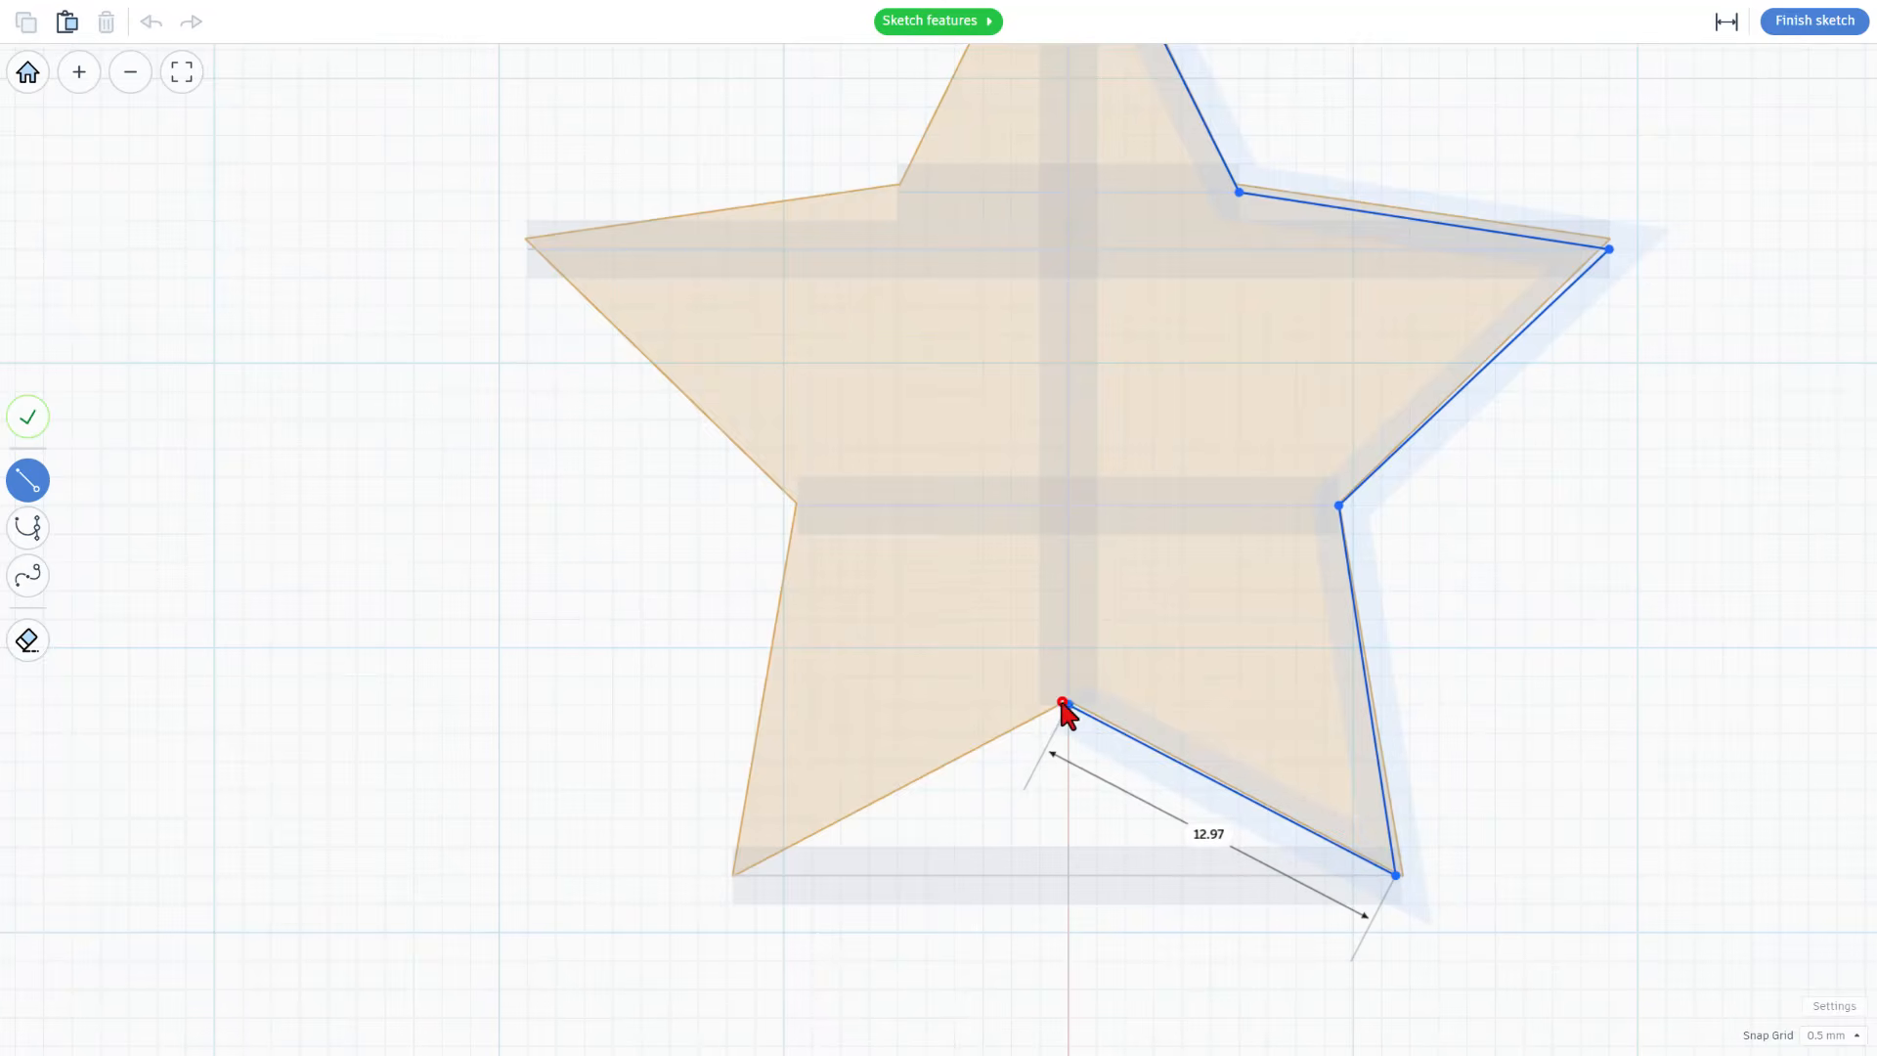
Continue the outline along the corners of the star's left half and close it at the top point.
left_click(729, 873)
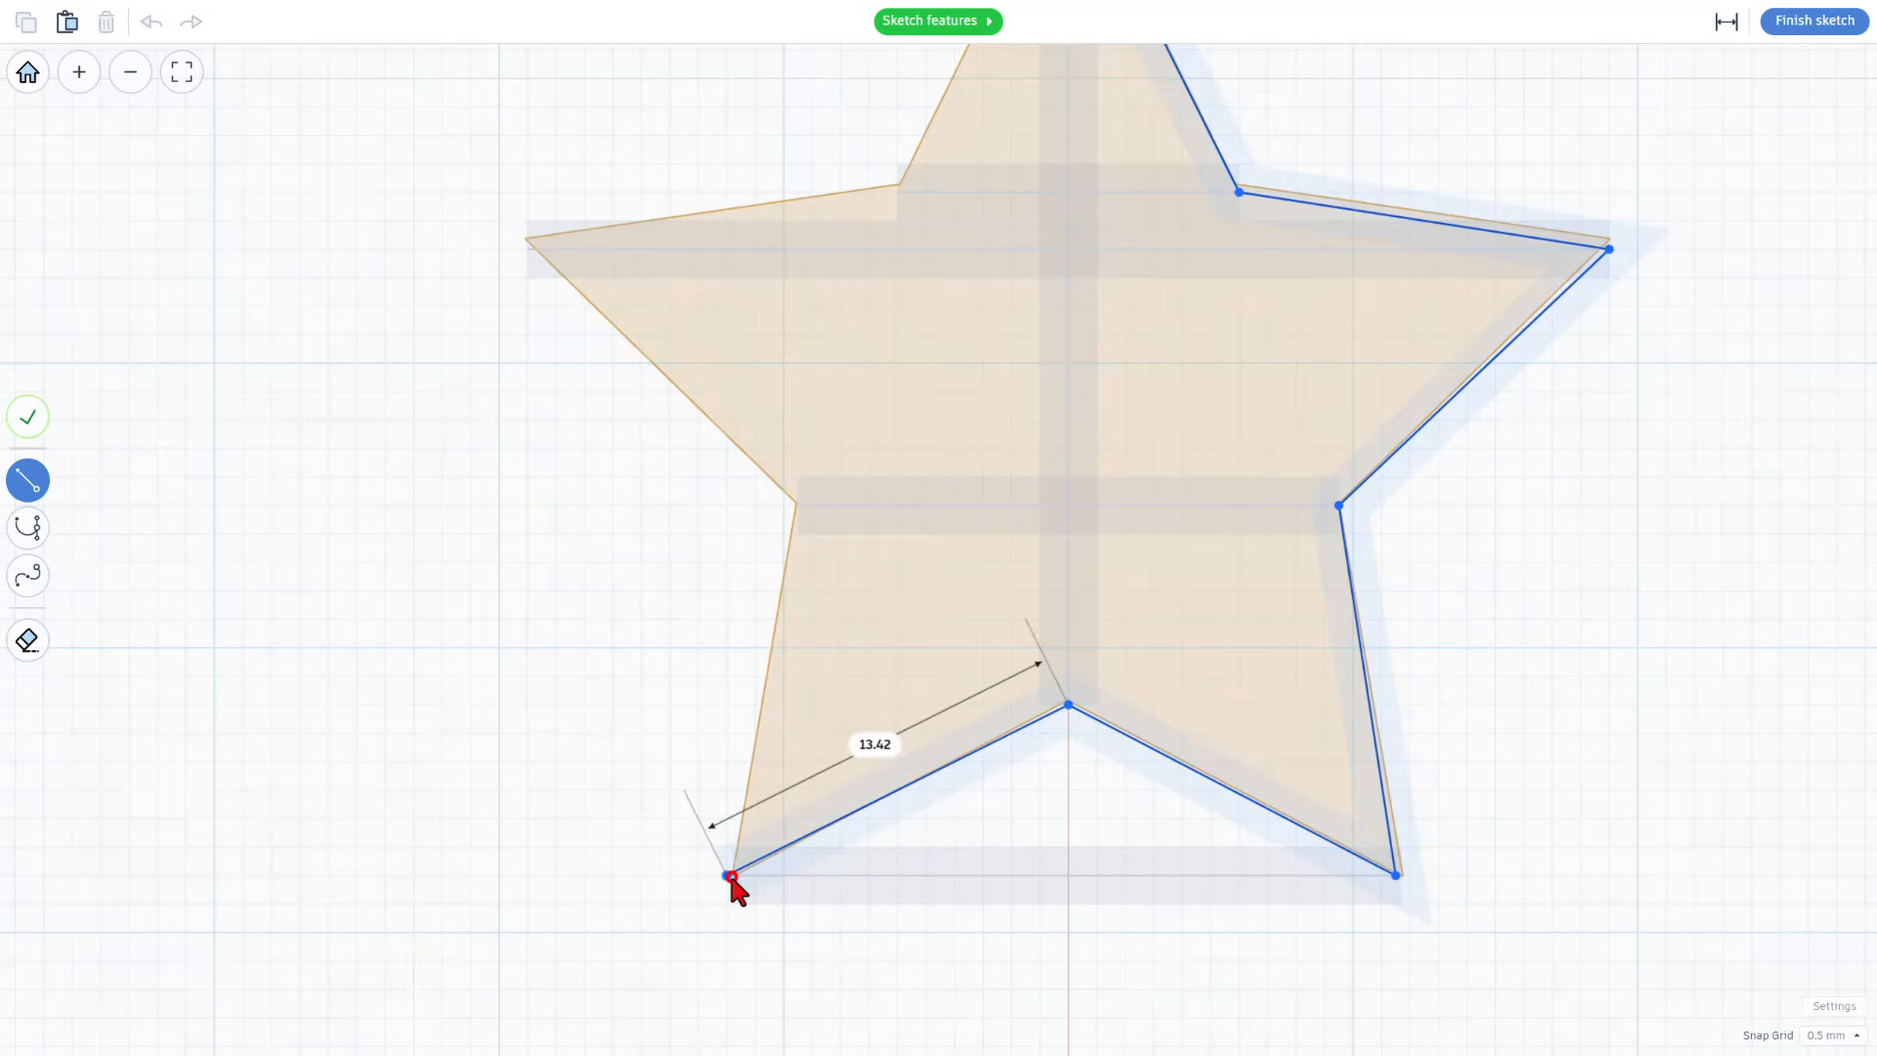
left_click(798, 507)
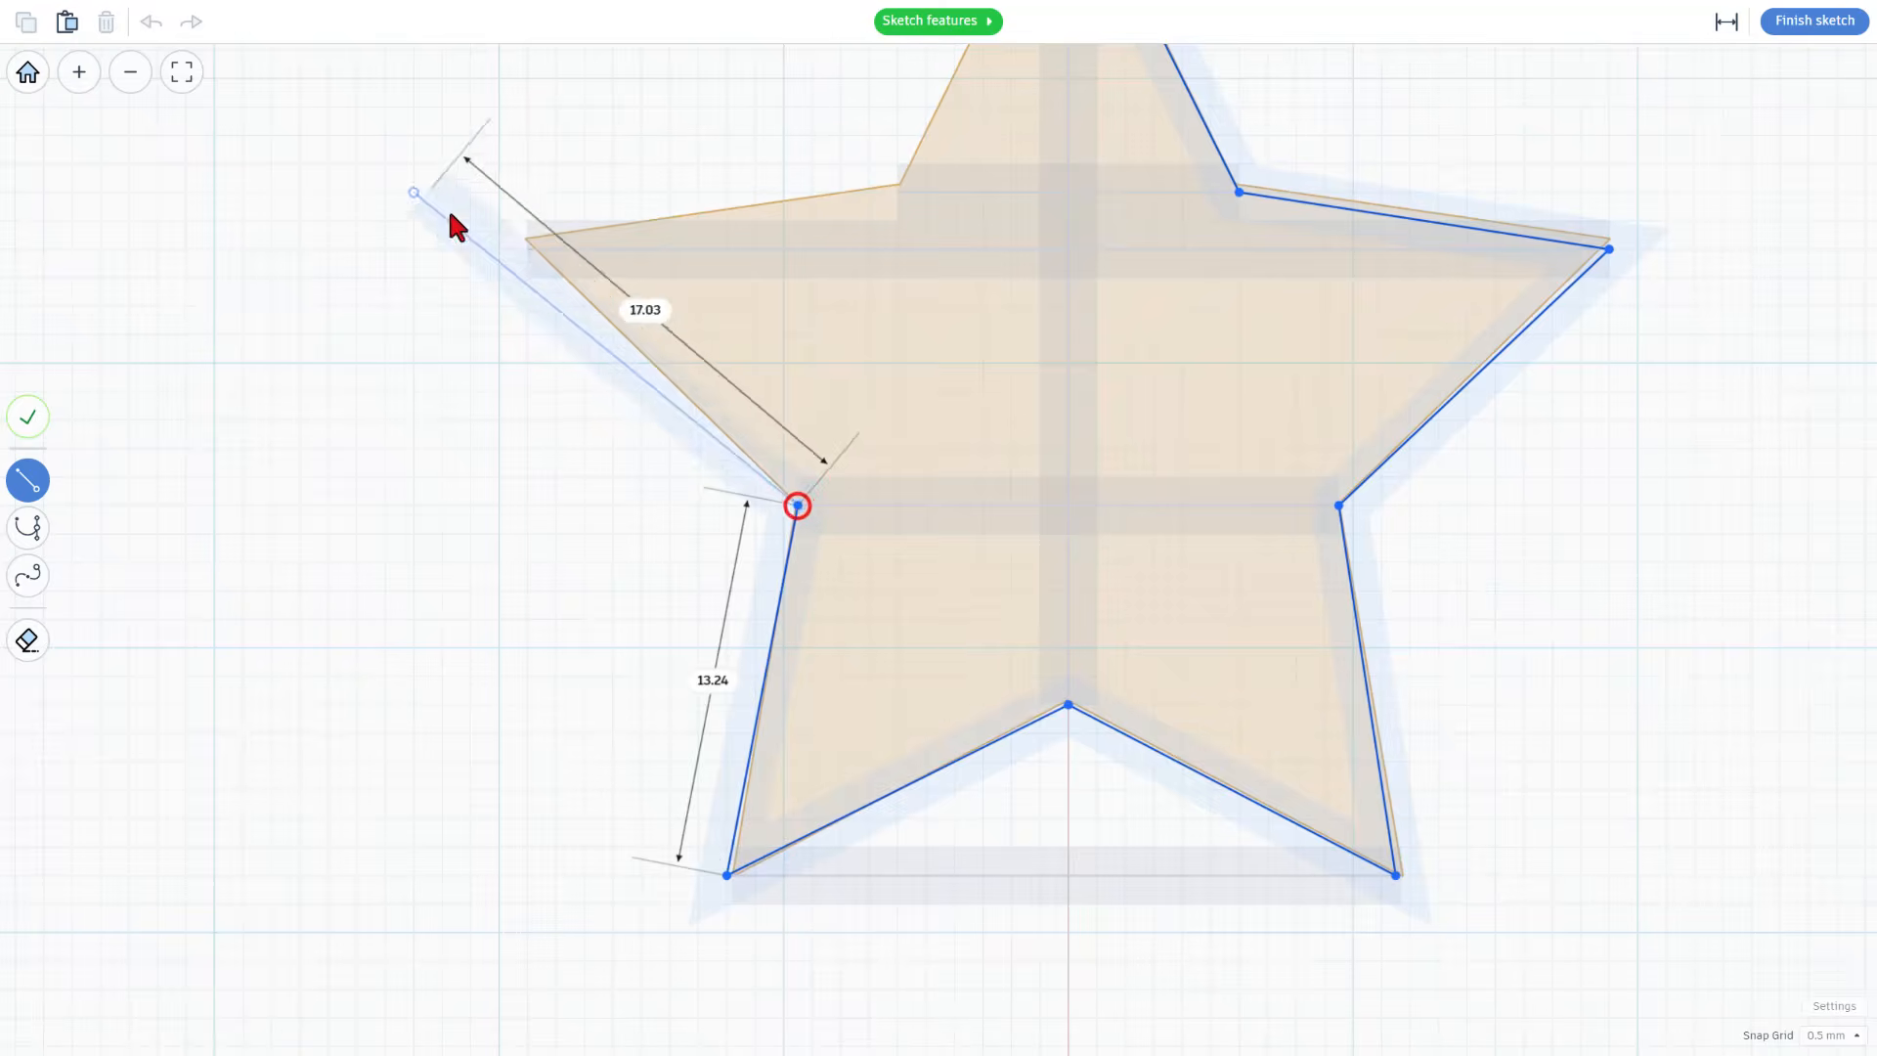
left_click(528, 248)
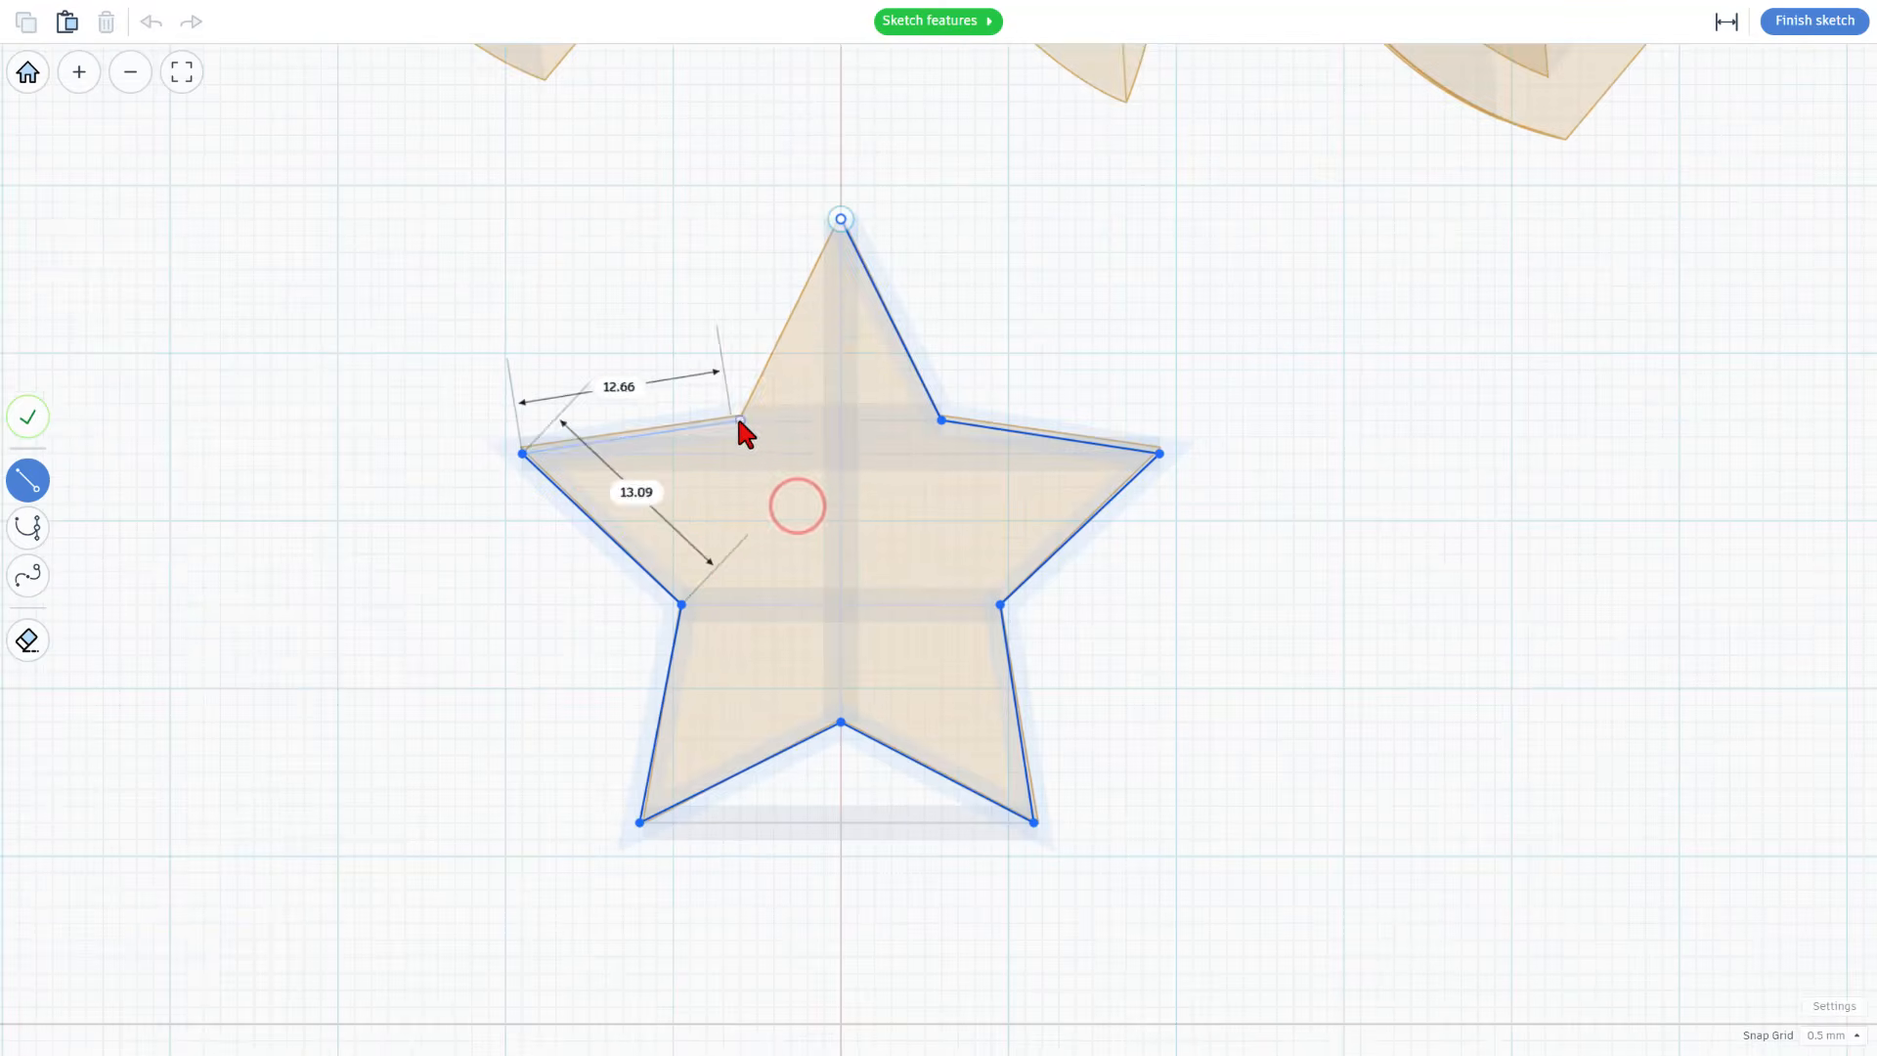
left_click(743, 419)
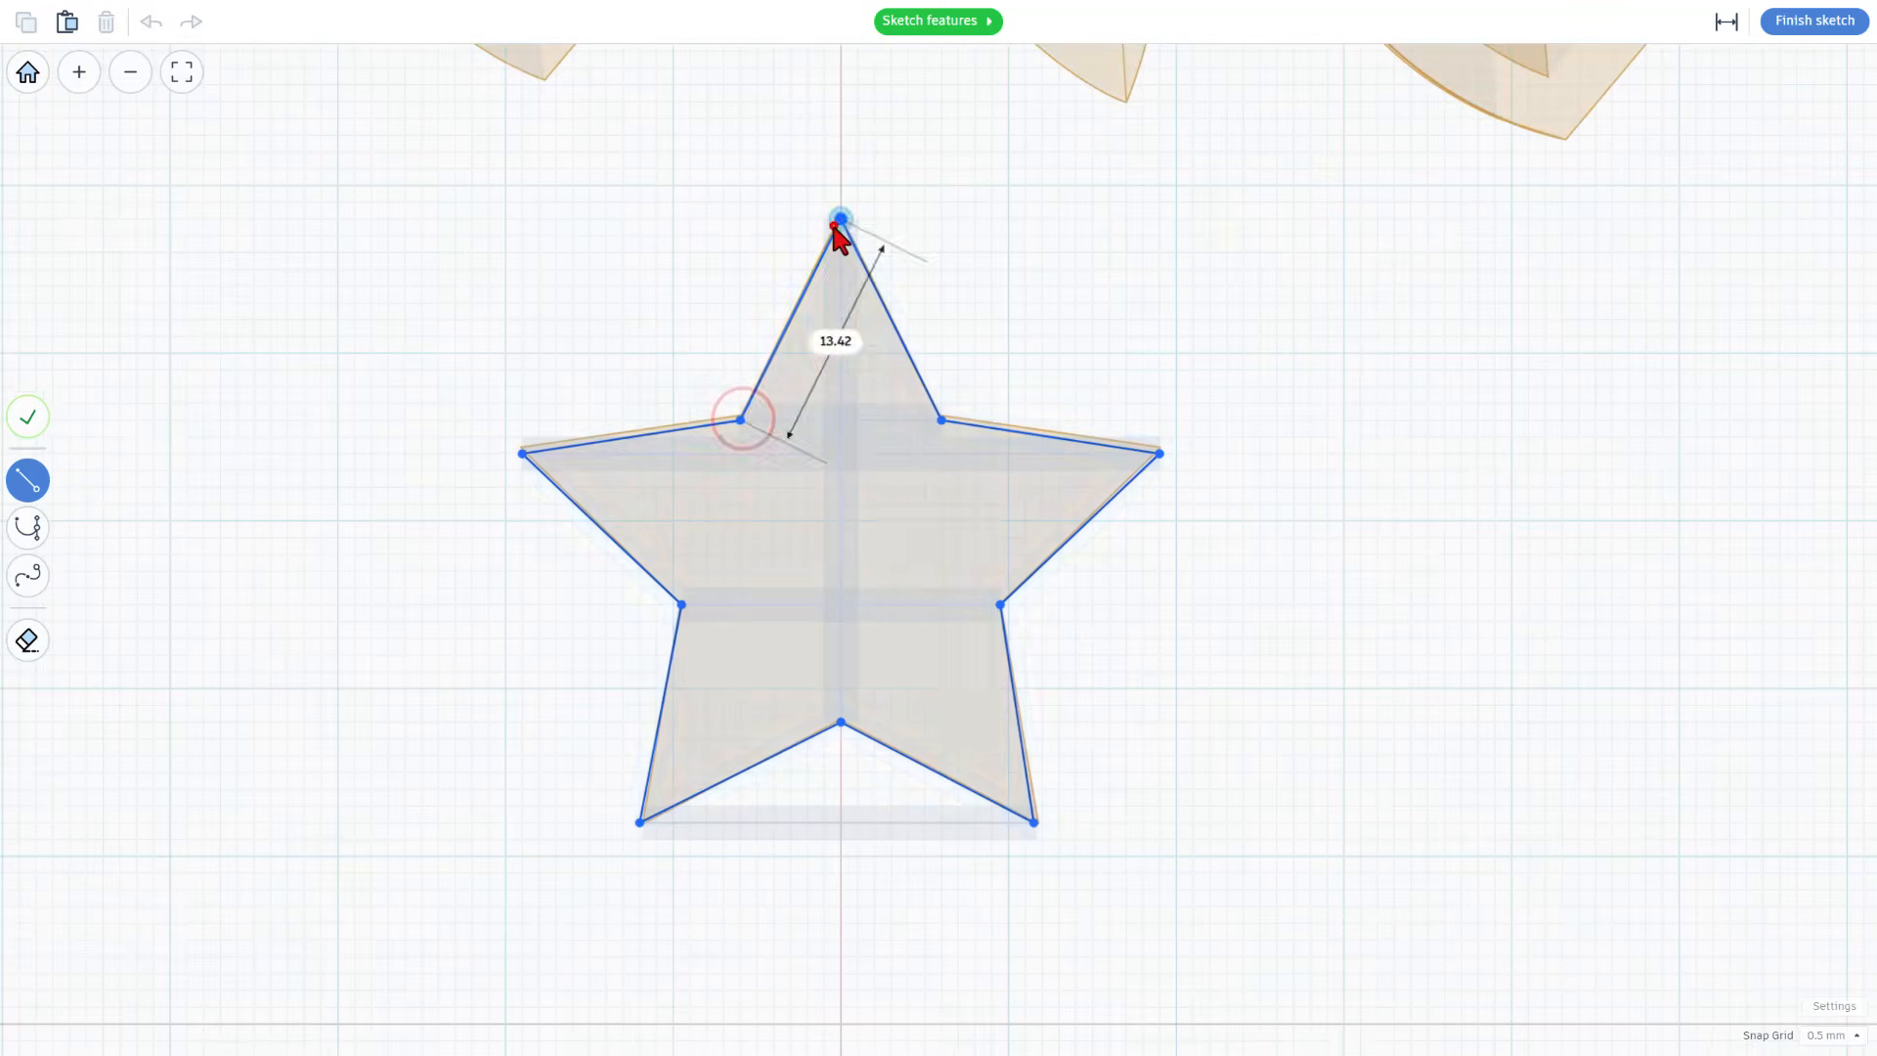
left_click(841, 219)
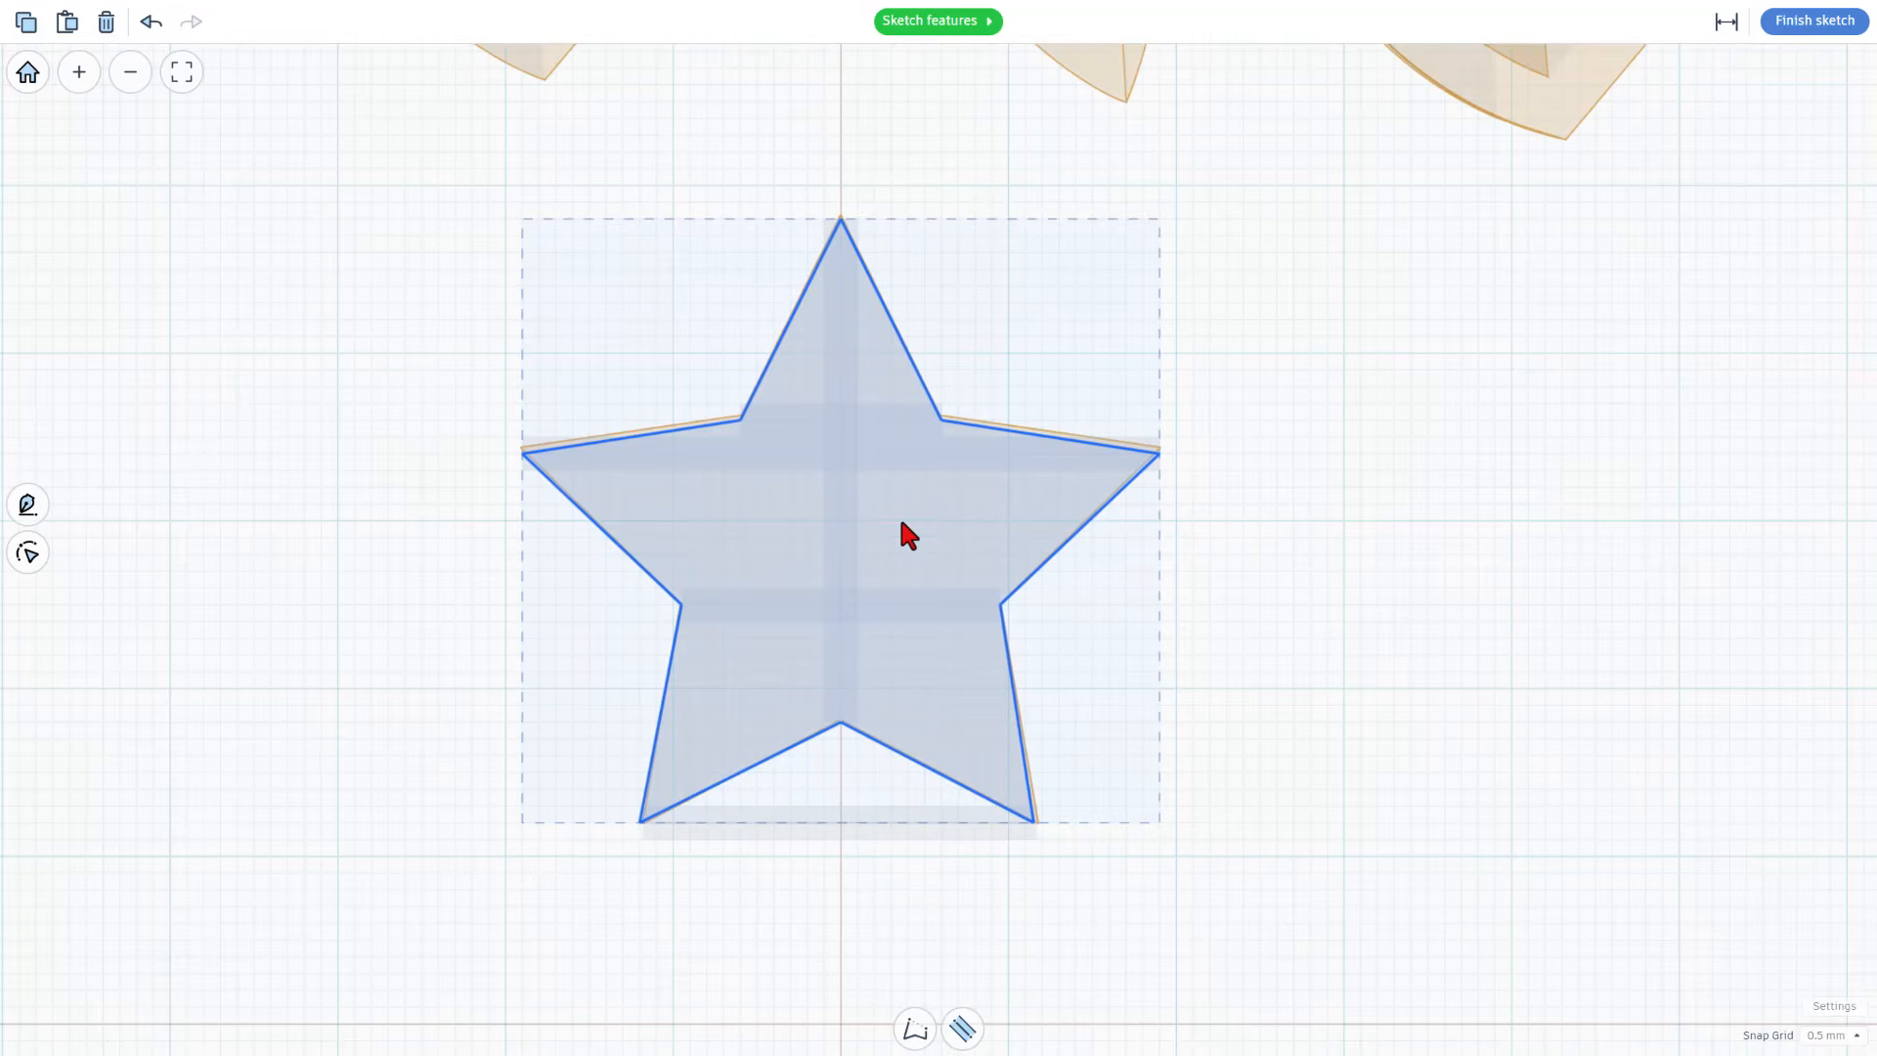
Finish the sketch and select the resulting extruded star on the workplane.
left_click(1811, 23)
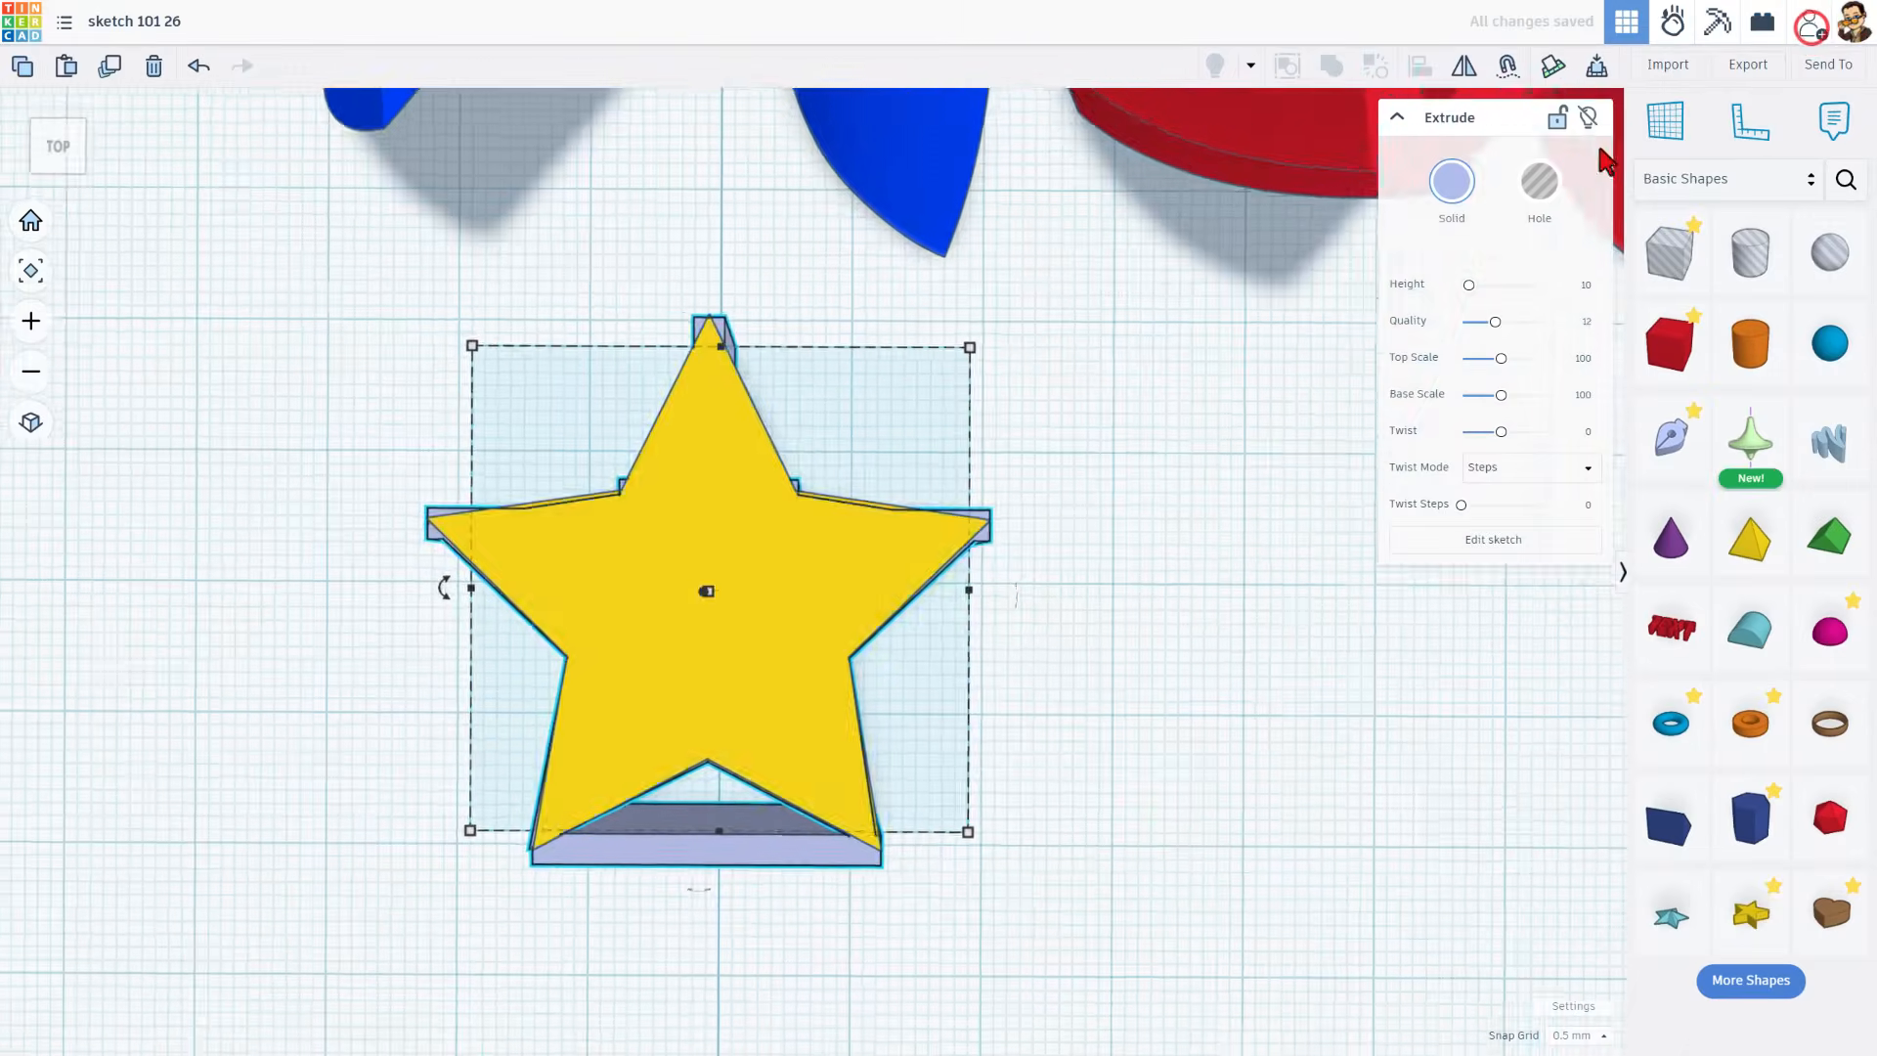
left_click(858, 792)
left_click(647, 676)
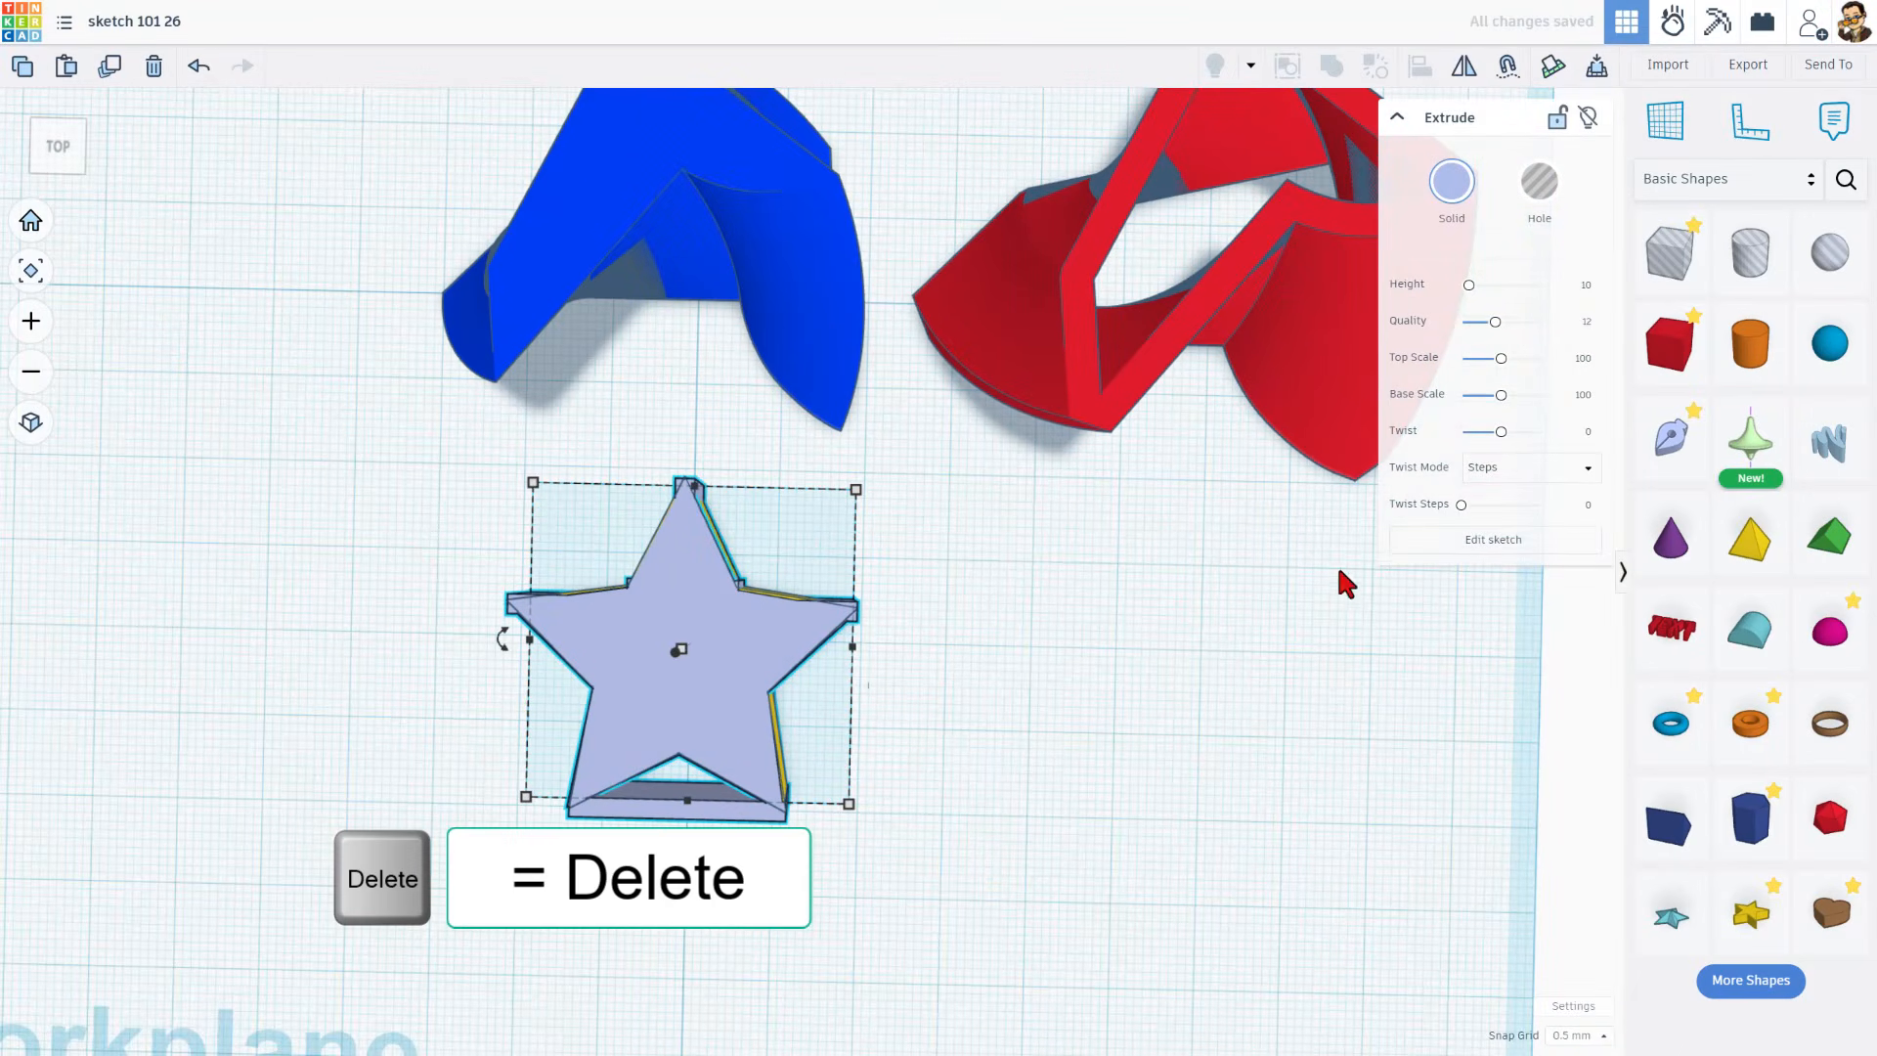
Reopen the star's sketch, delete all five measuring lines and finish the sketch.
left_click(1474, 544)
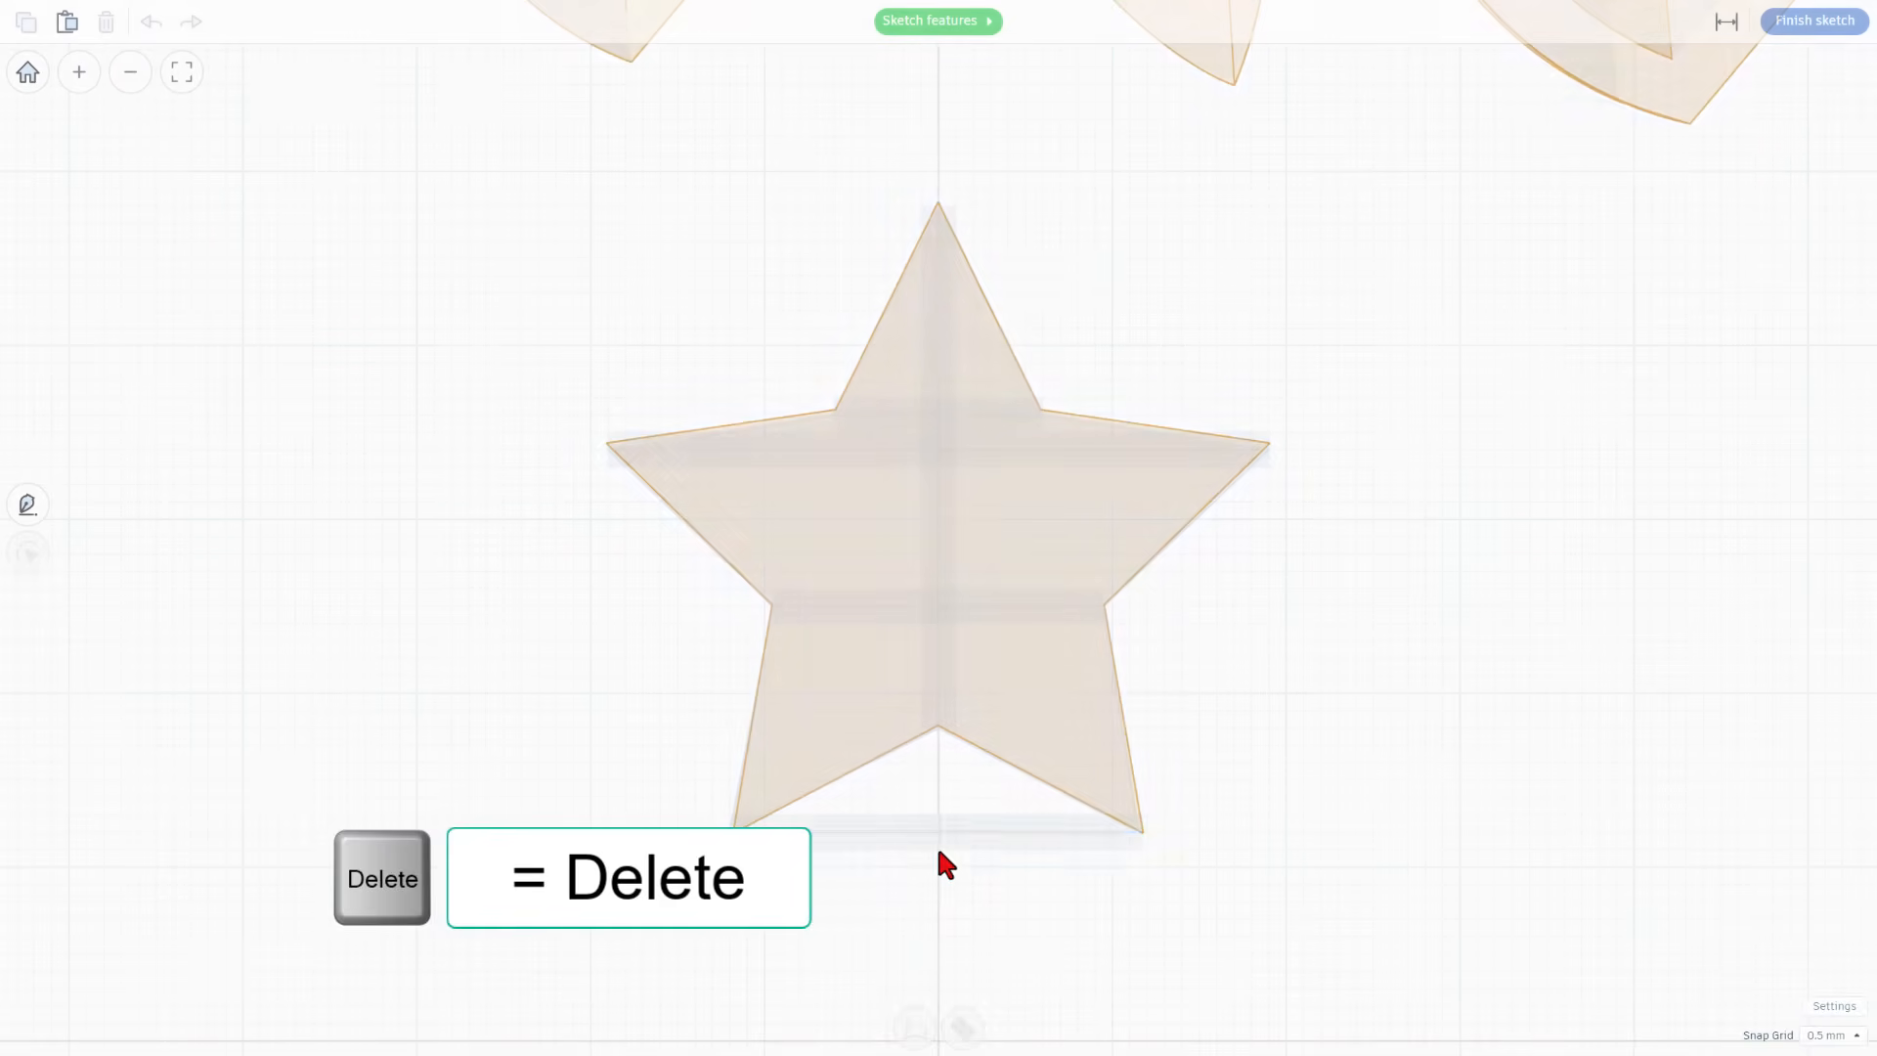
left_click(927, 832)
key("Delete")
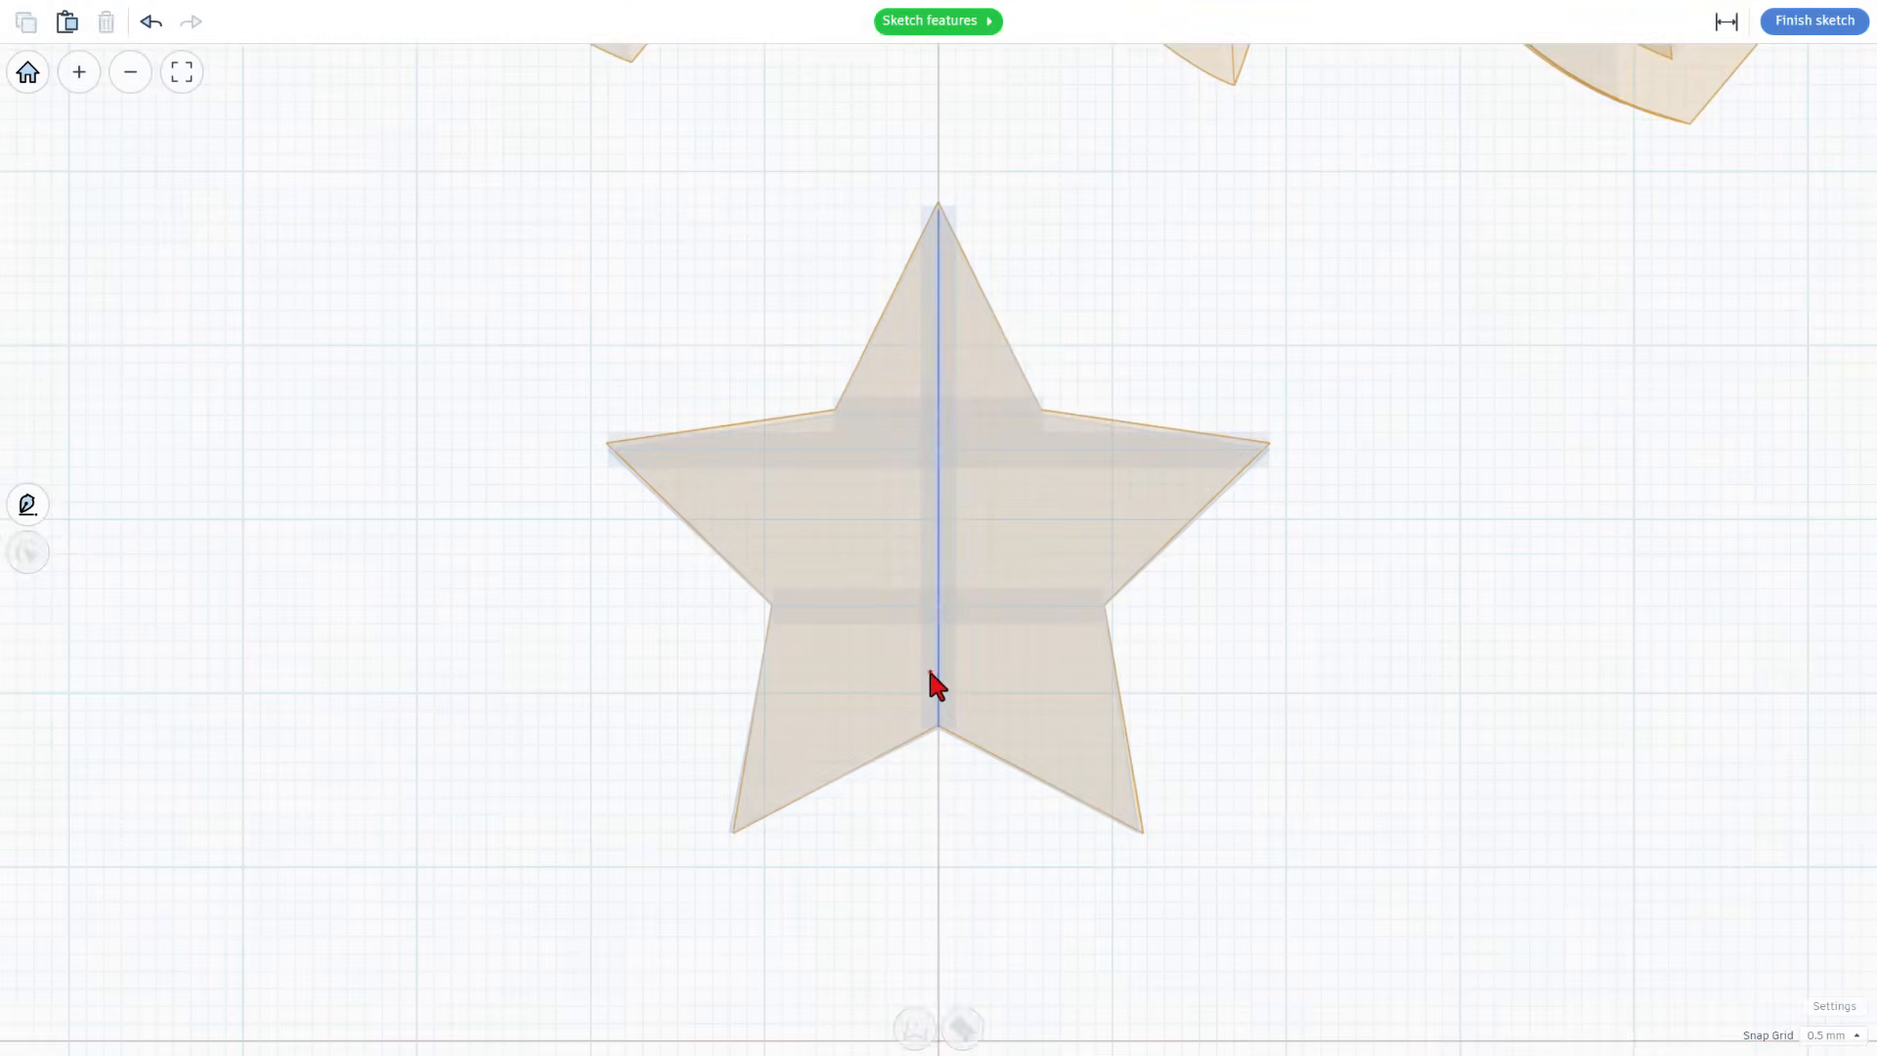
left_click(930, 673)
key("Delete")
left_click(842, 604)
key("Delete")
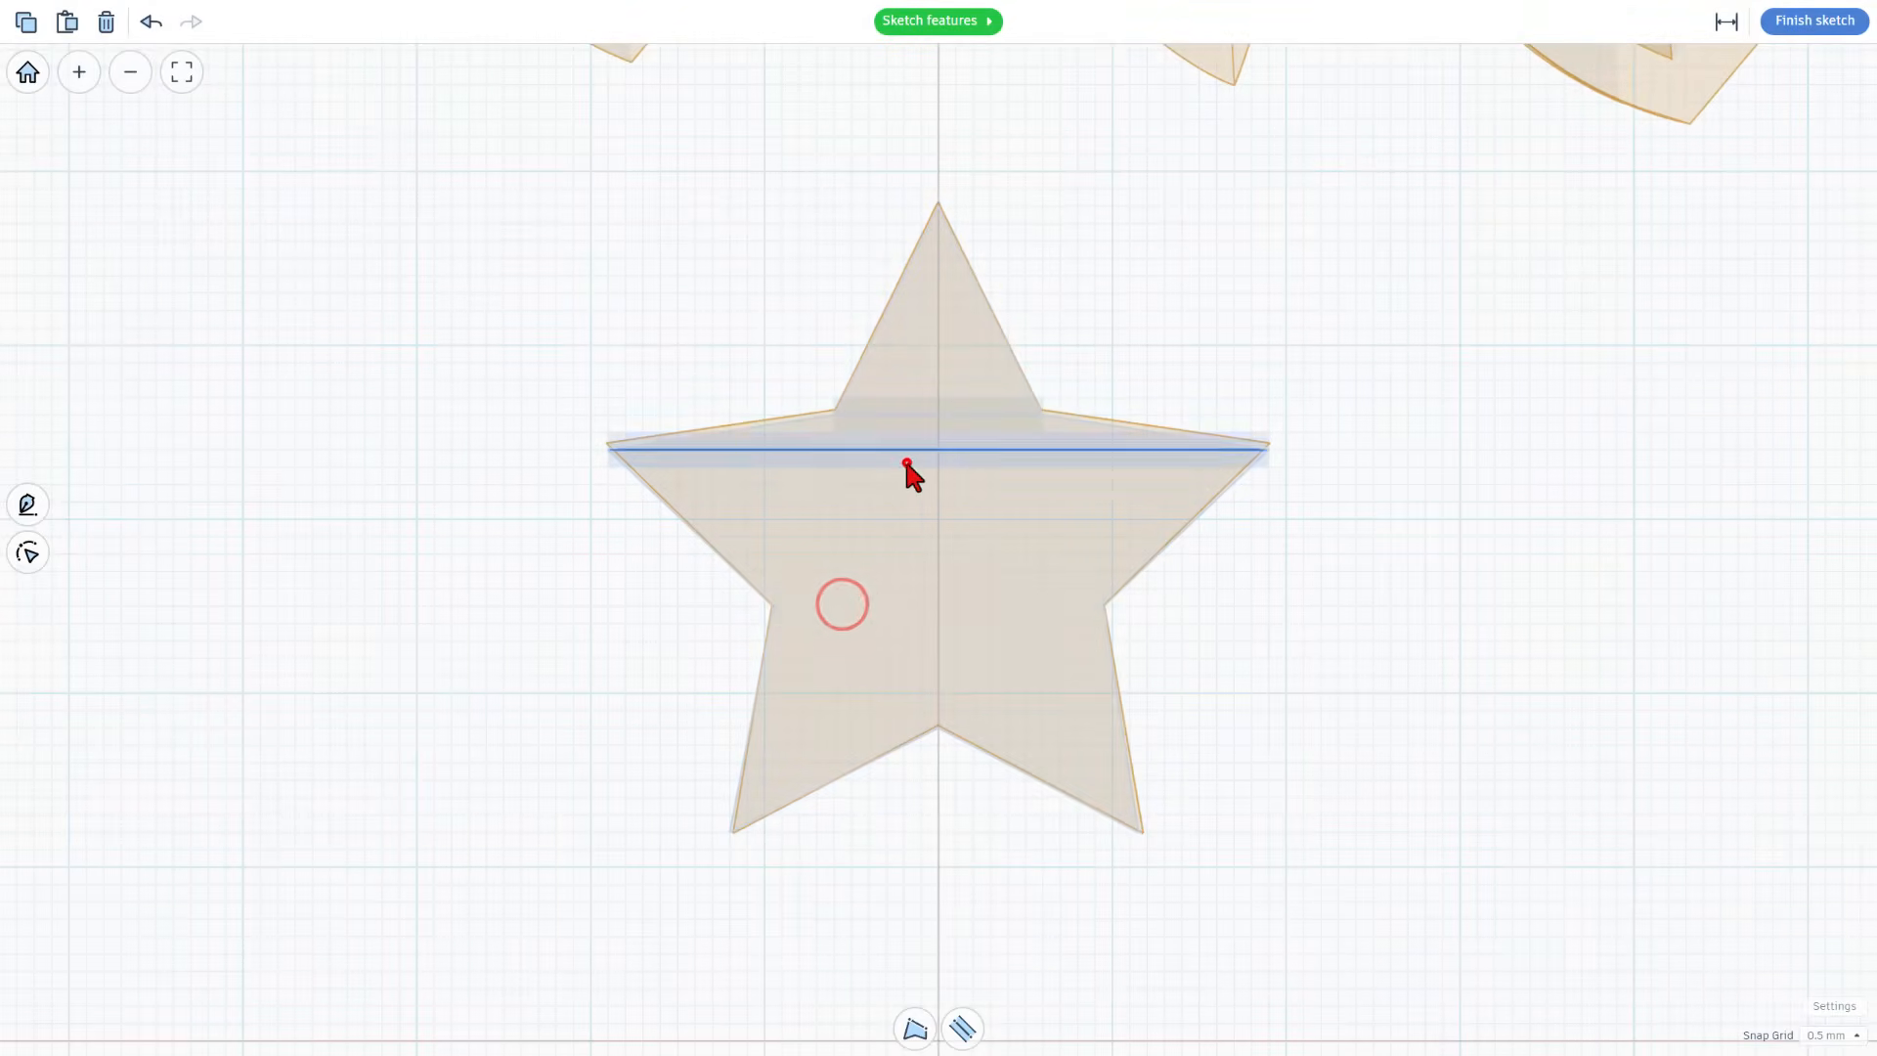
left_click(905, 459)
key("Delete")
left_click(922, 419)
key("Delete")
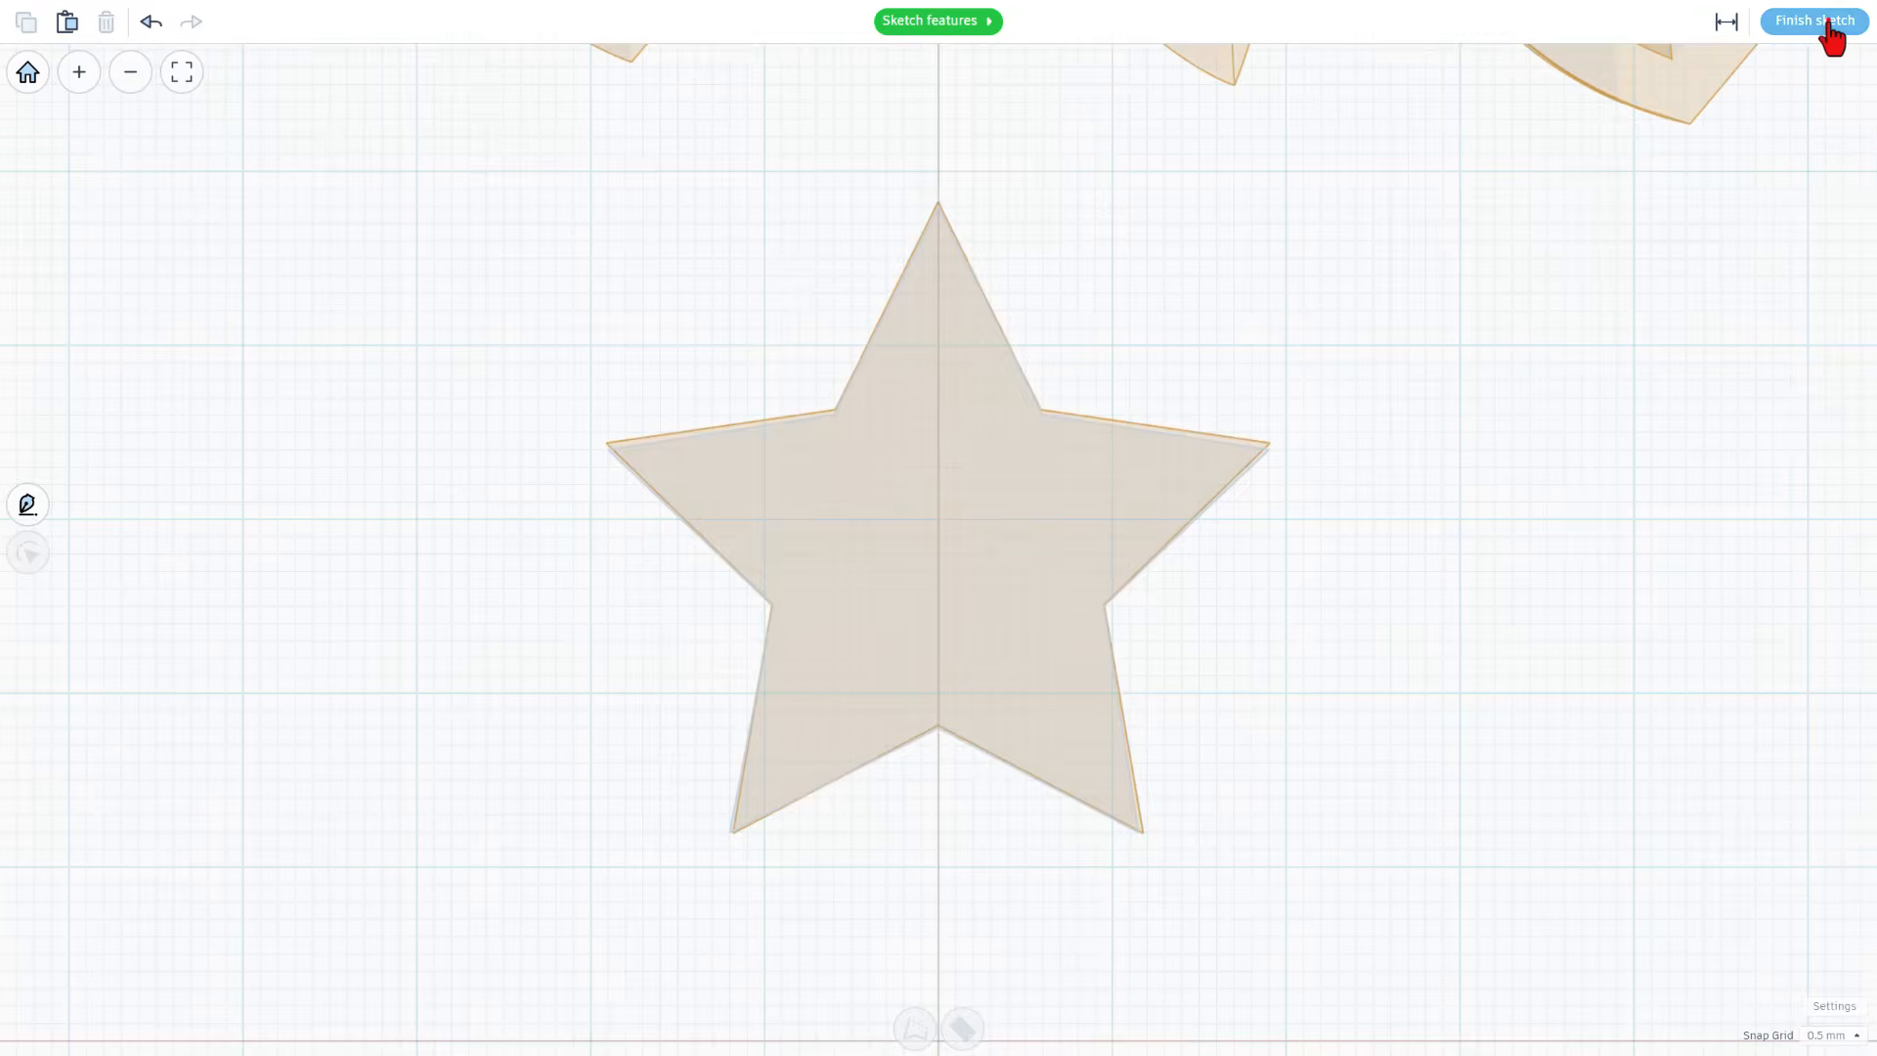
left_click(1827, 22)
Place a duplicate of the yellow star beside the original and duplicate it once more in place.
left_click_drag(697, 651, 1050, 651)
key("ctrl+d")
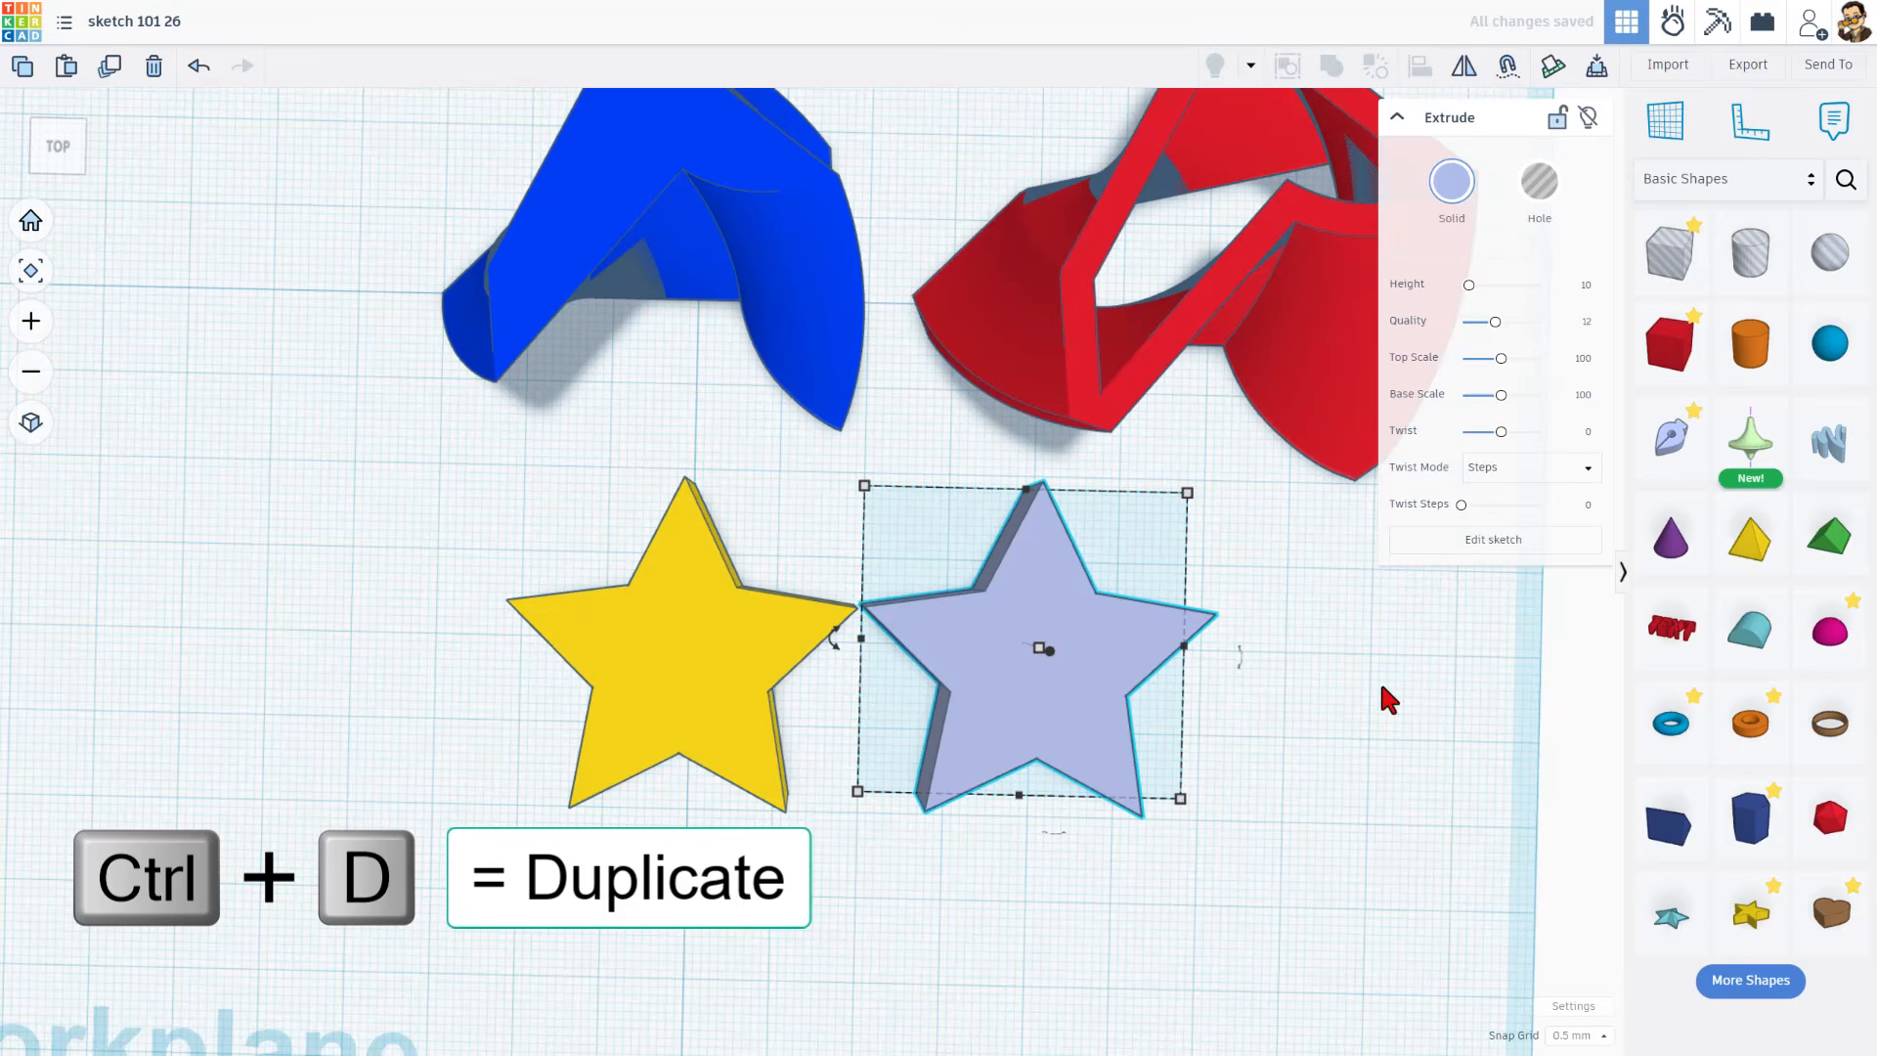
Edit the copied star's sketch to give its profile a 1.2 mm wide stroke aligned Outside, and finish the sketch.
left_click(1515, 539)
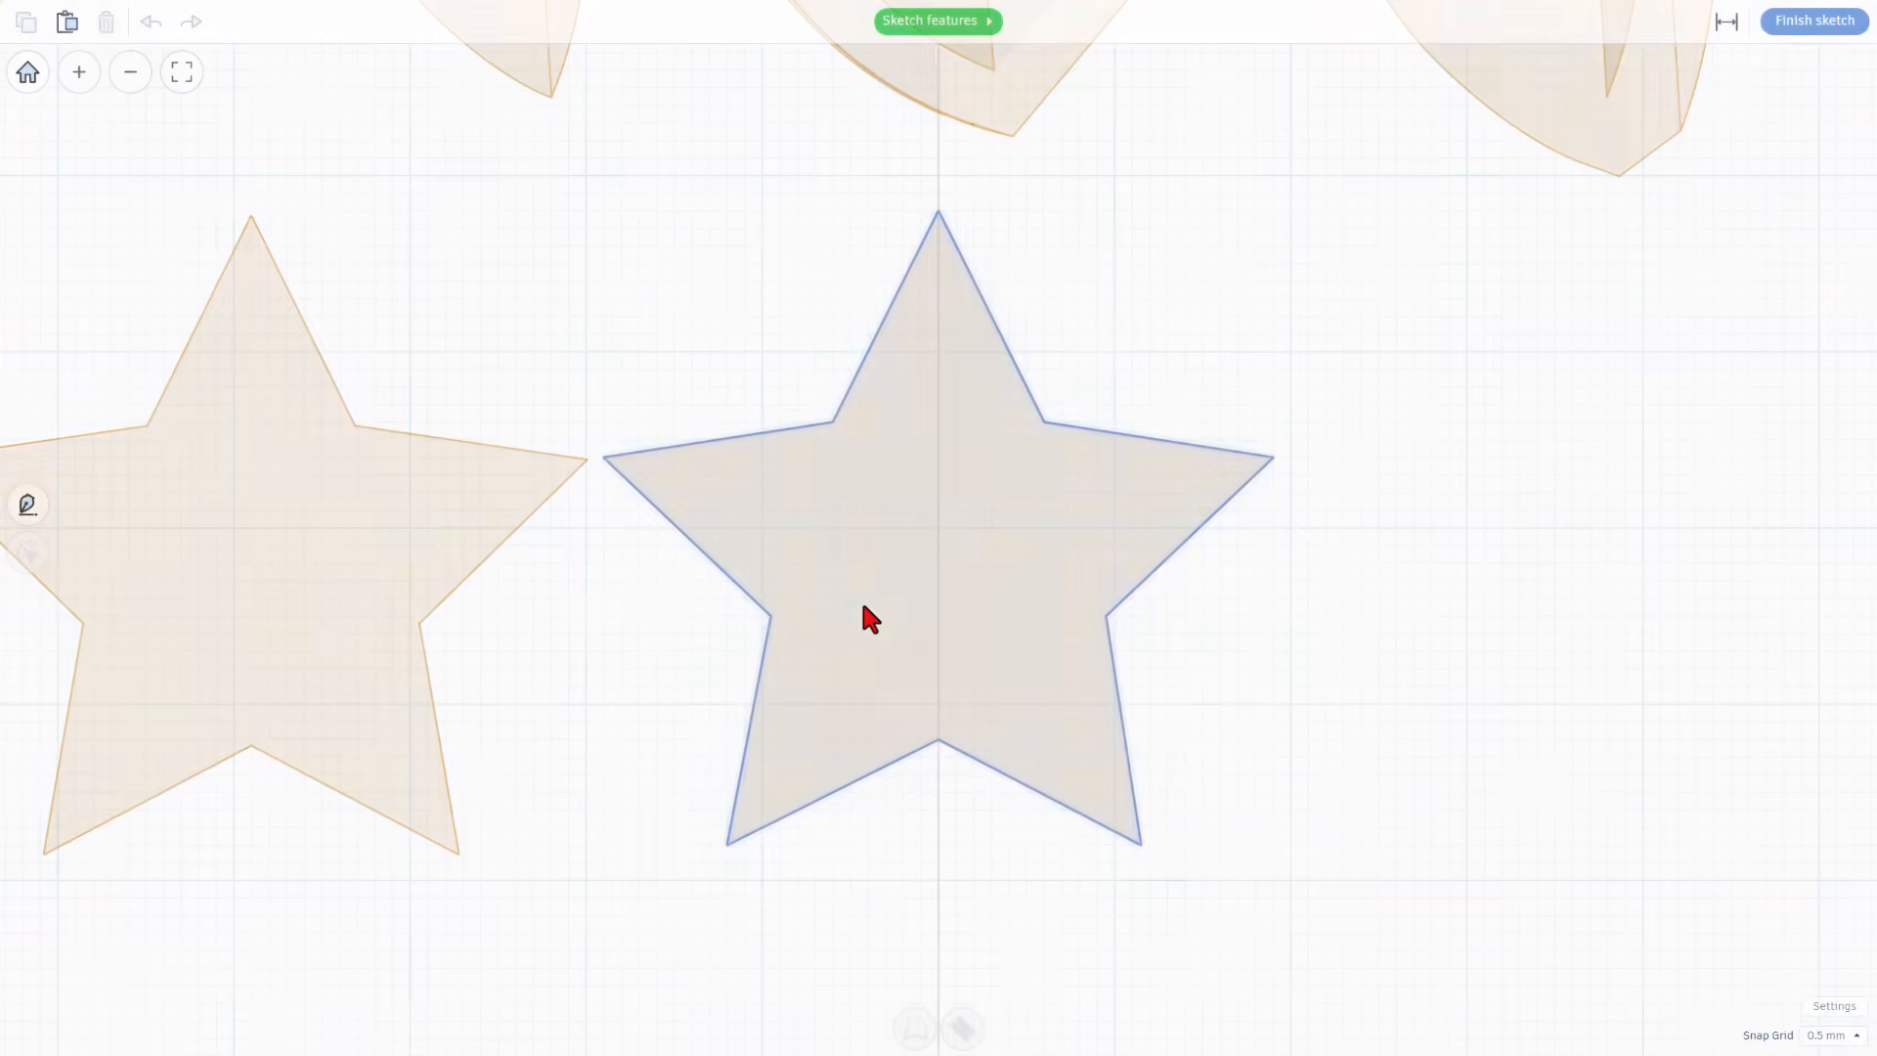
left_click(881, 596)
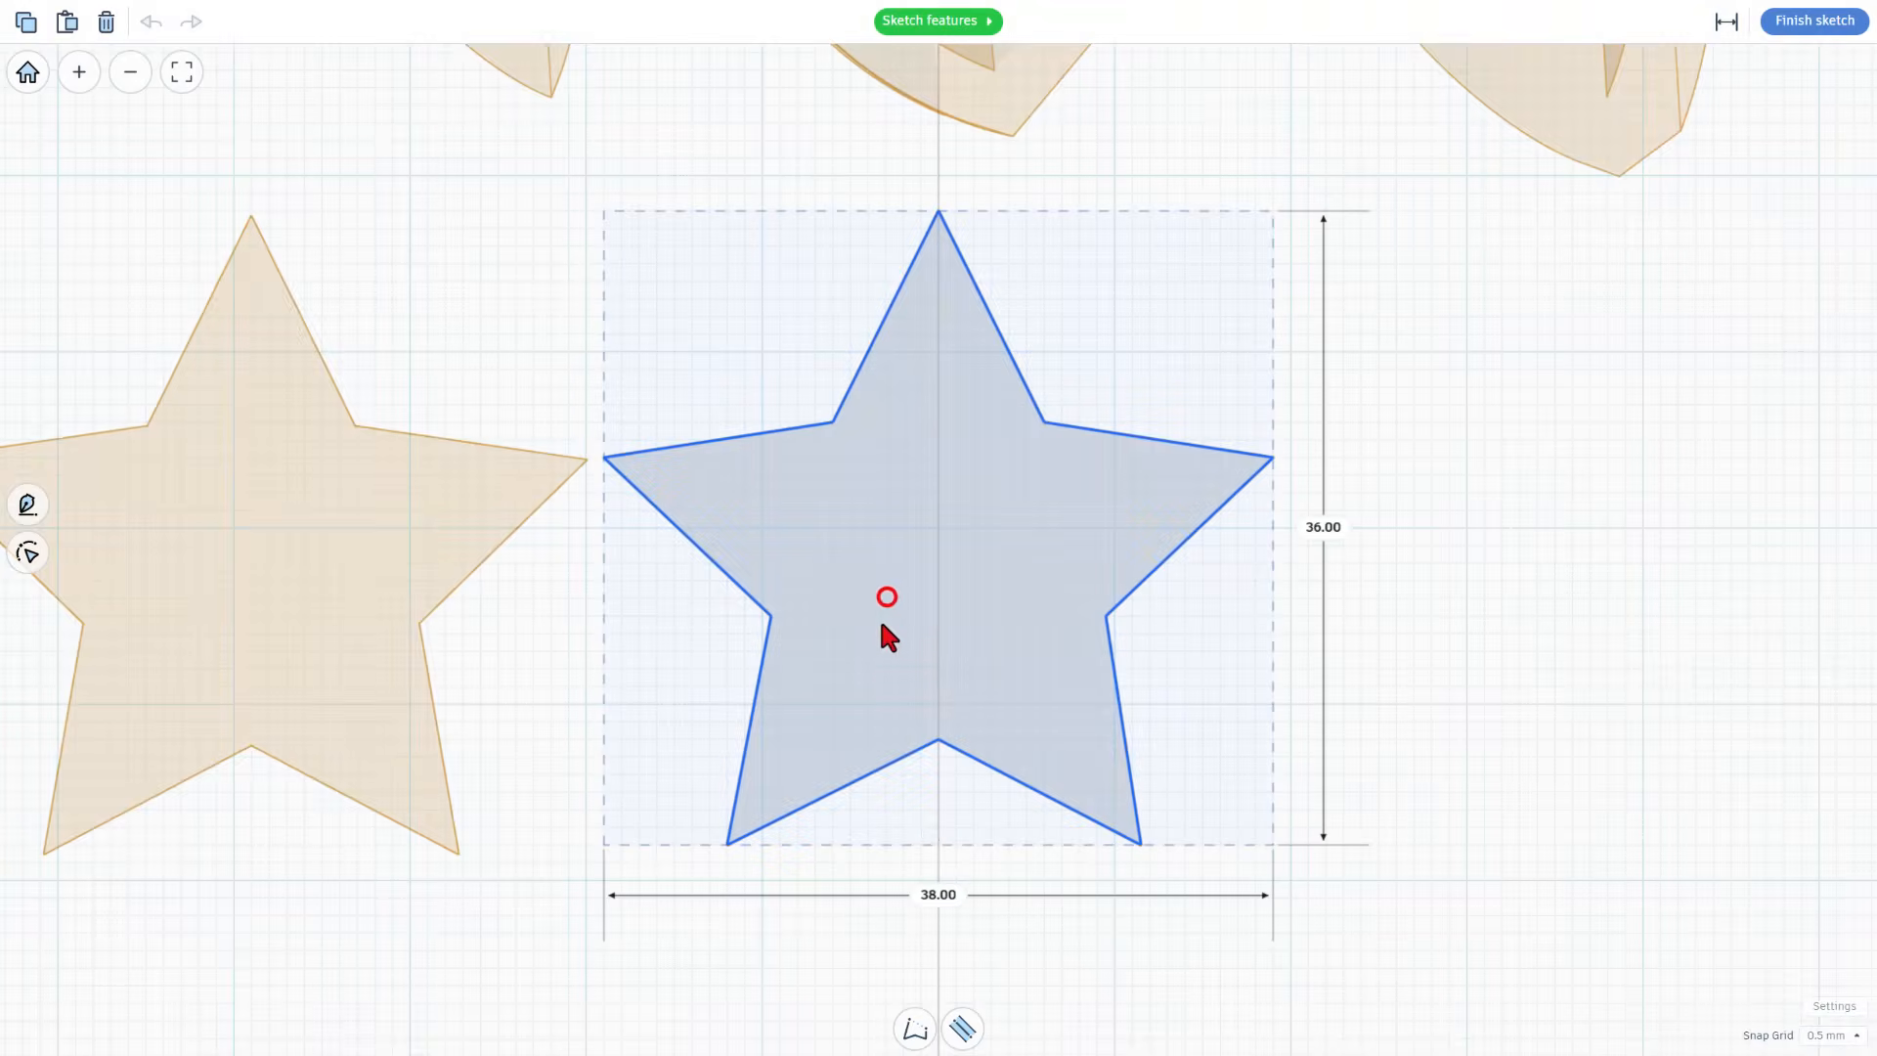
left_click(963, 1029)
left_click(815, 970)
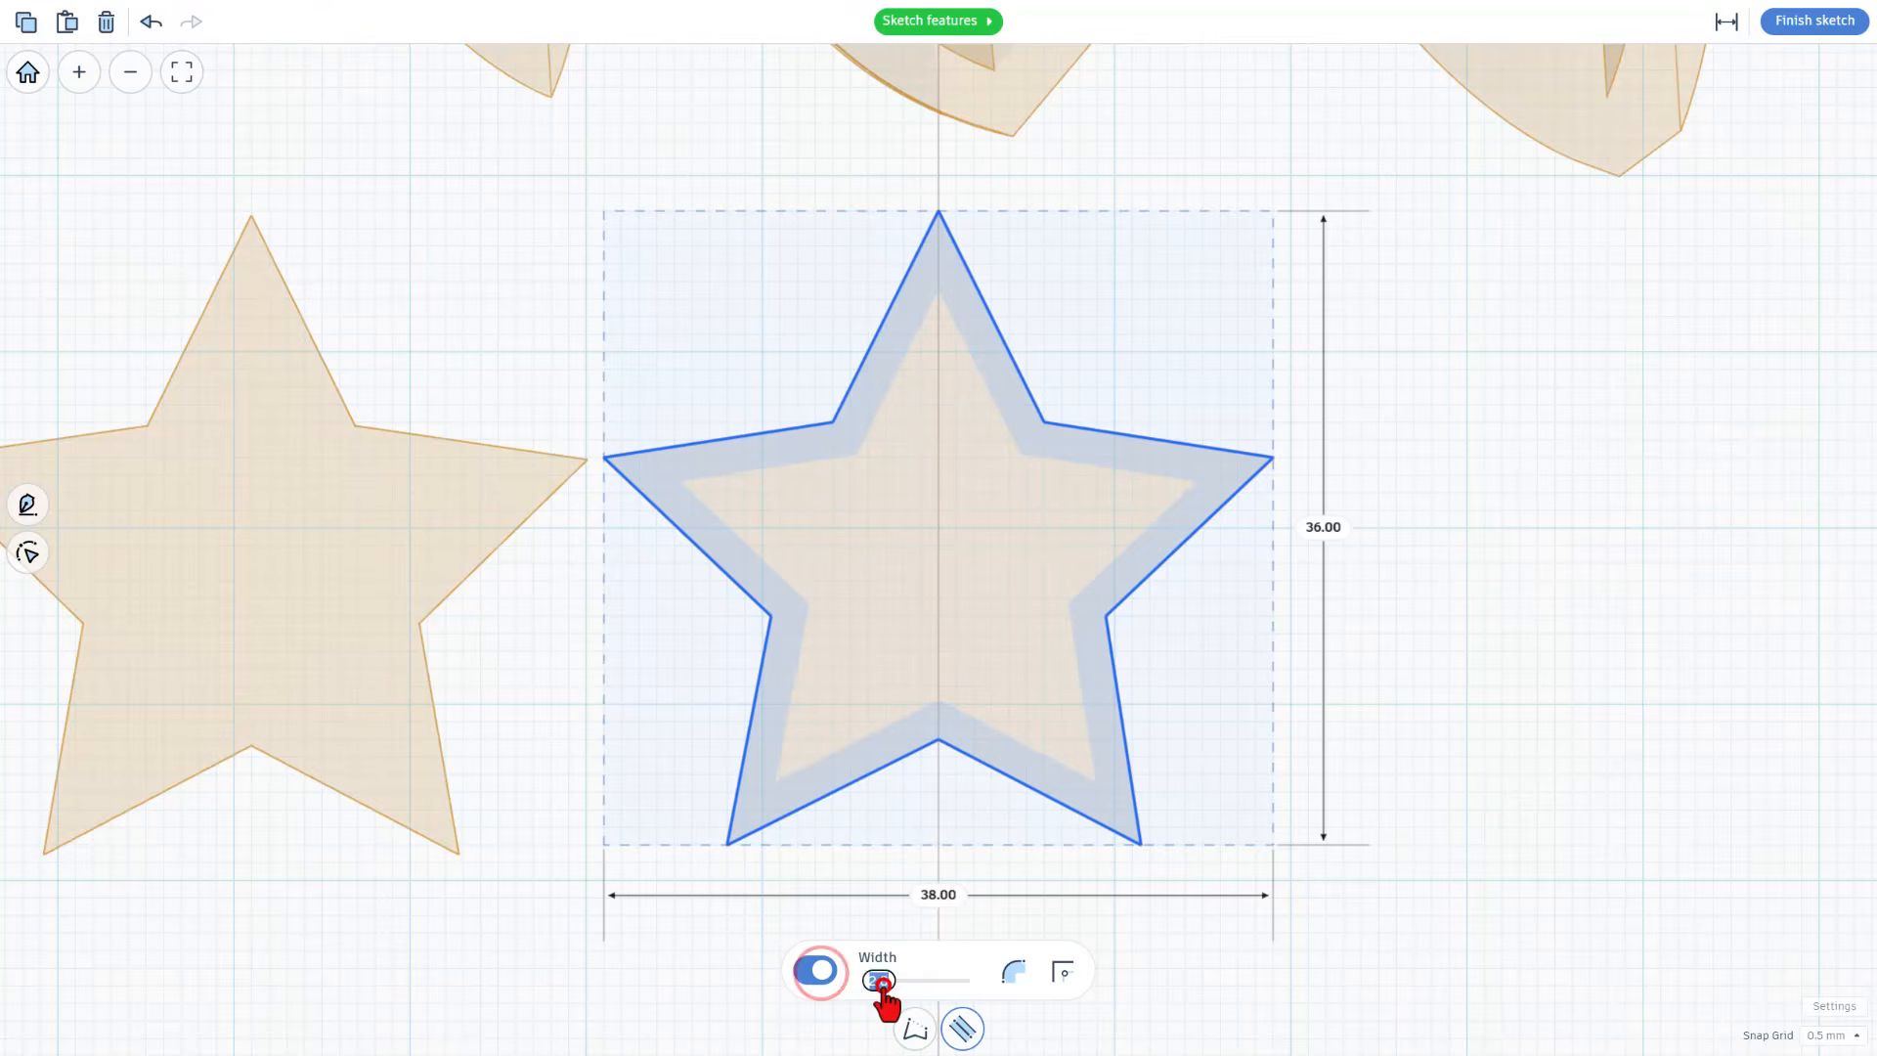
type("1.2")
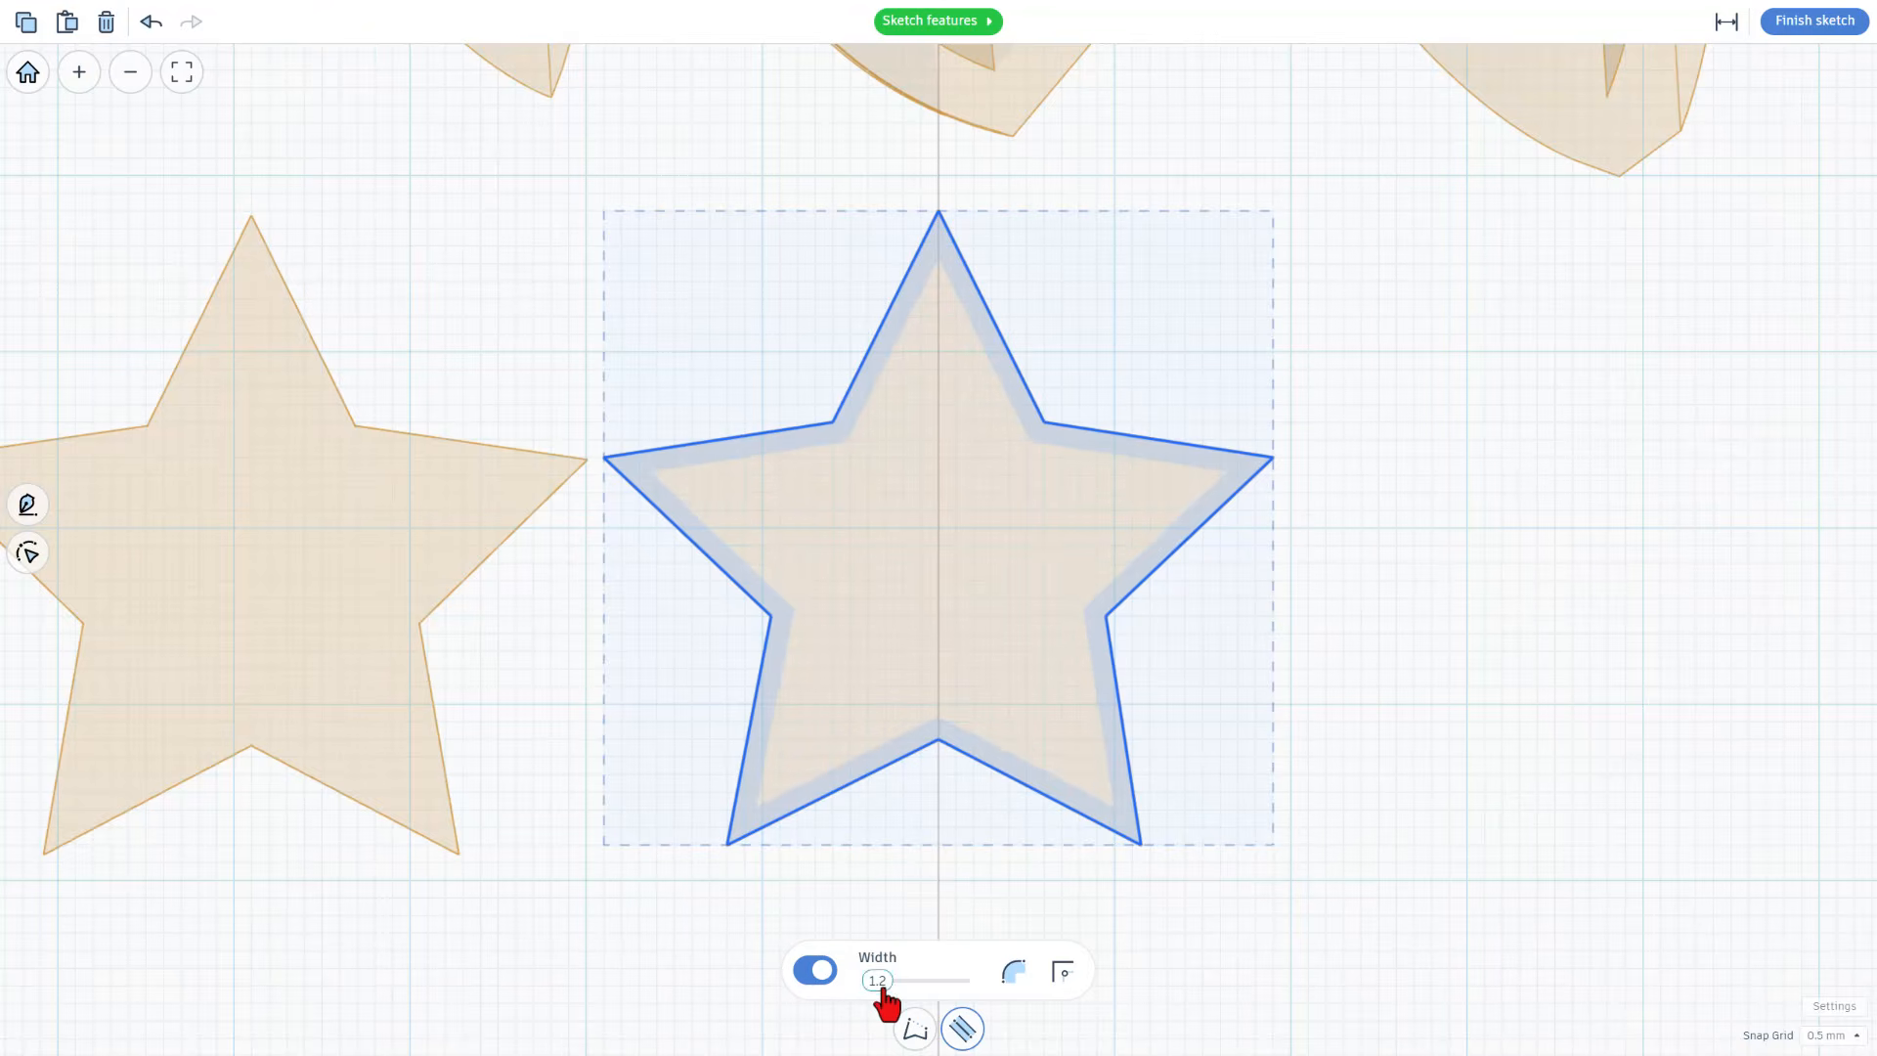
left_click(1012, 971)
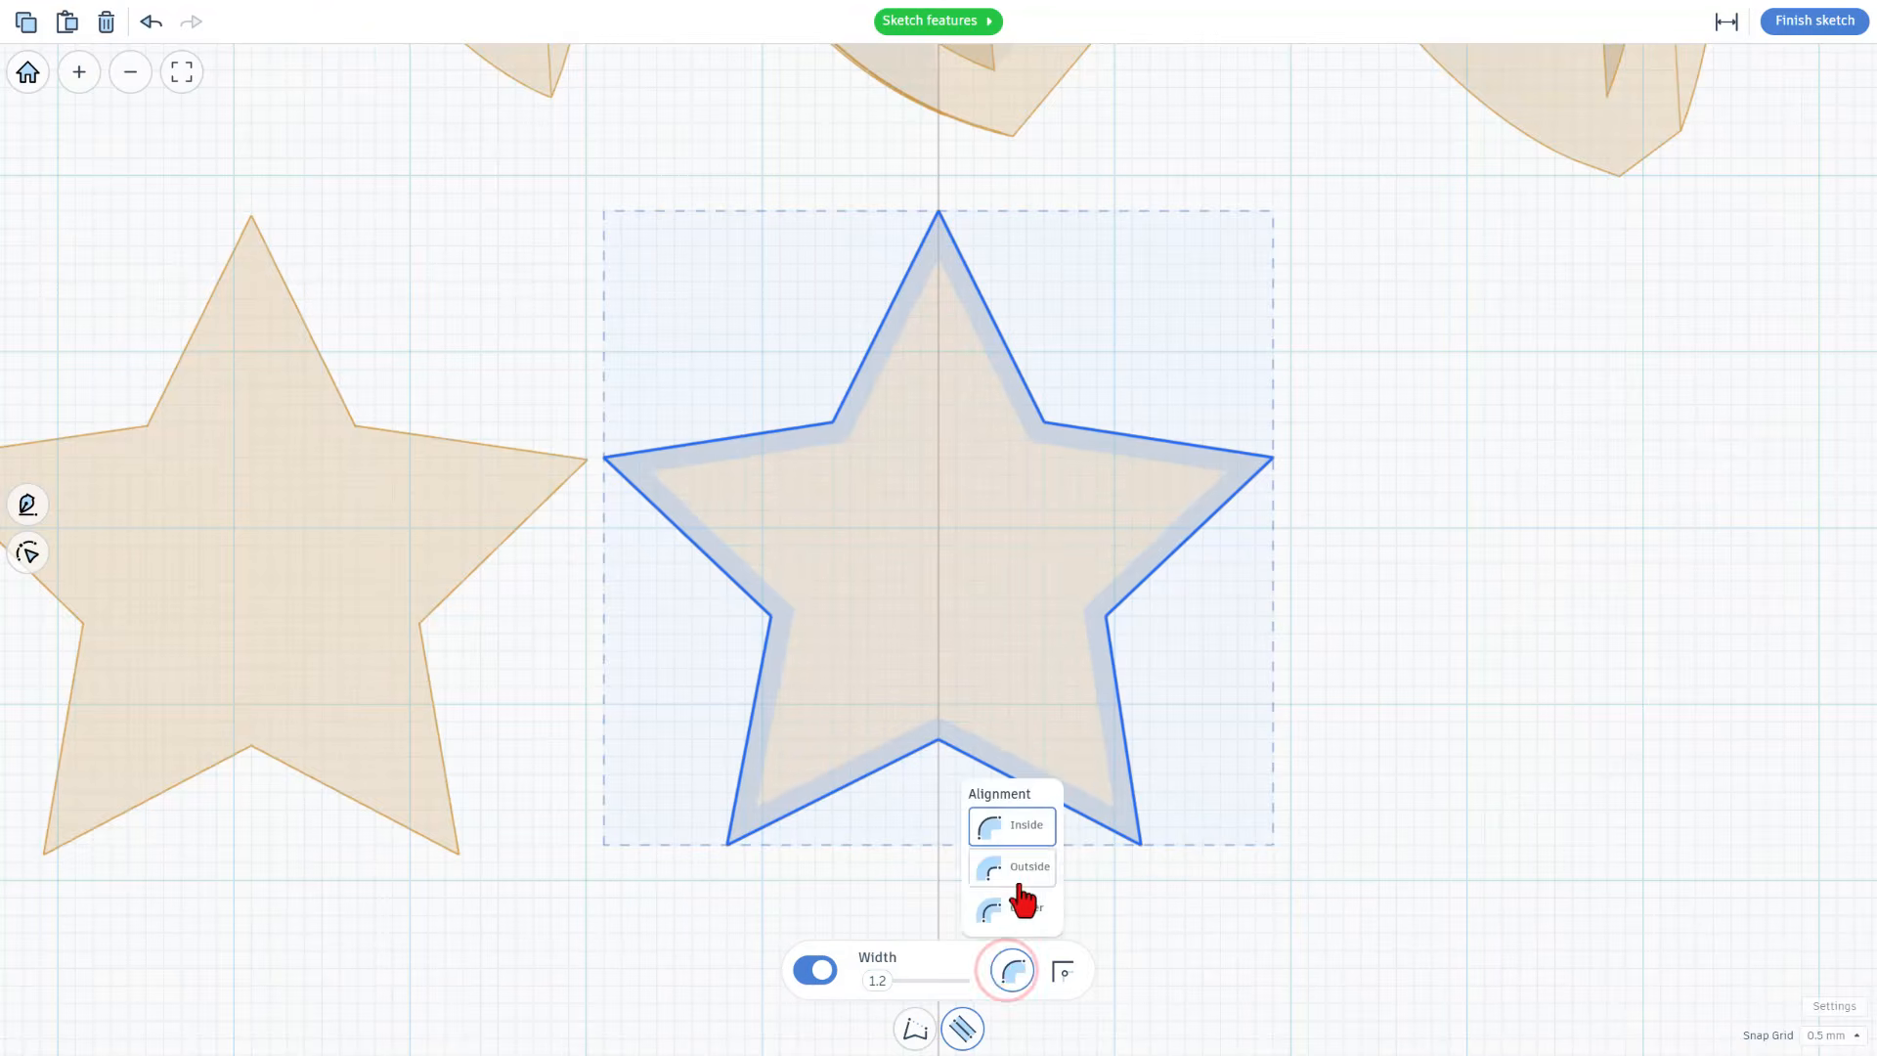
left_click(1018, 895)
left_click(1815, 21)
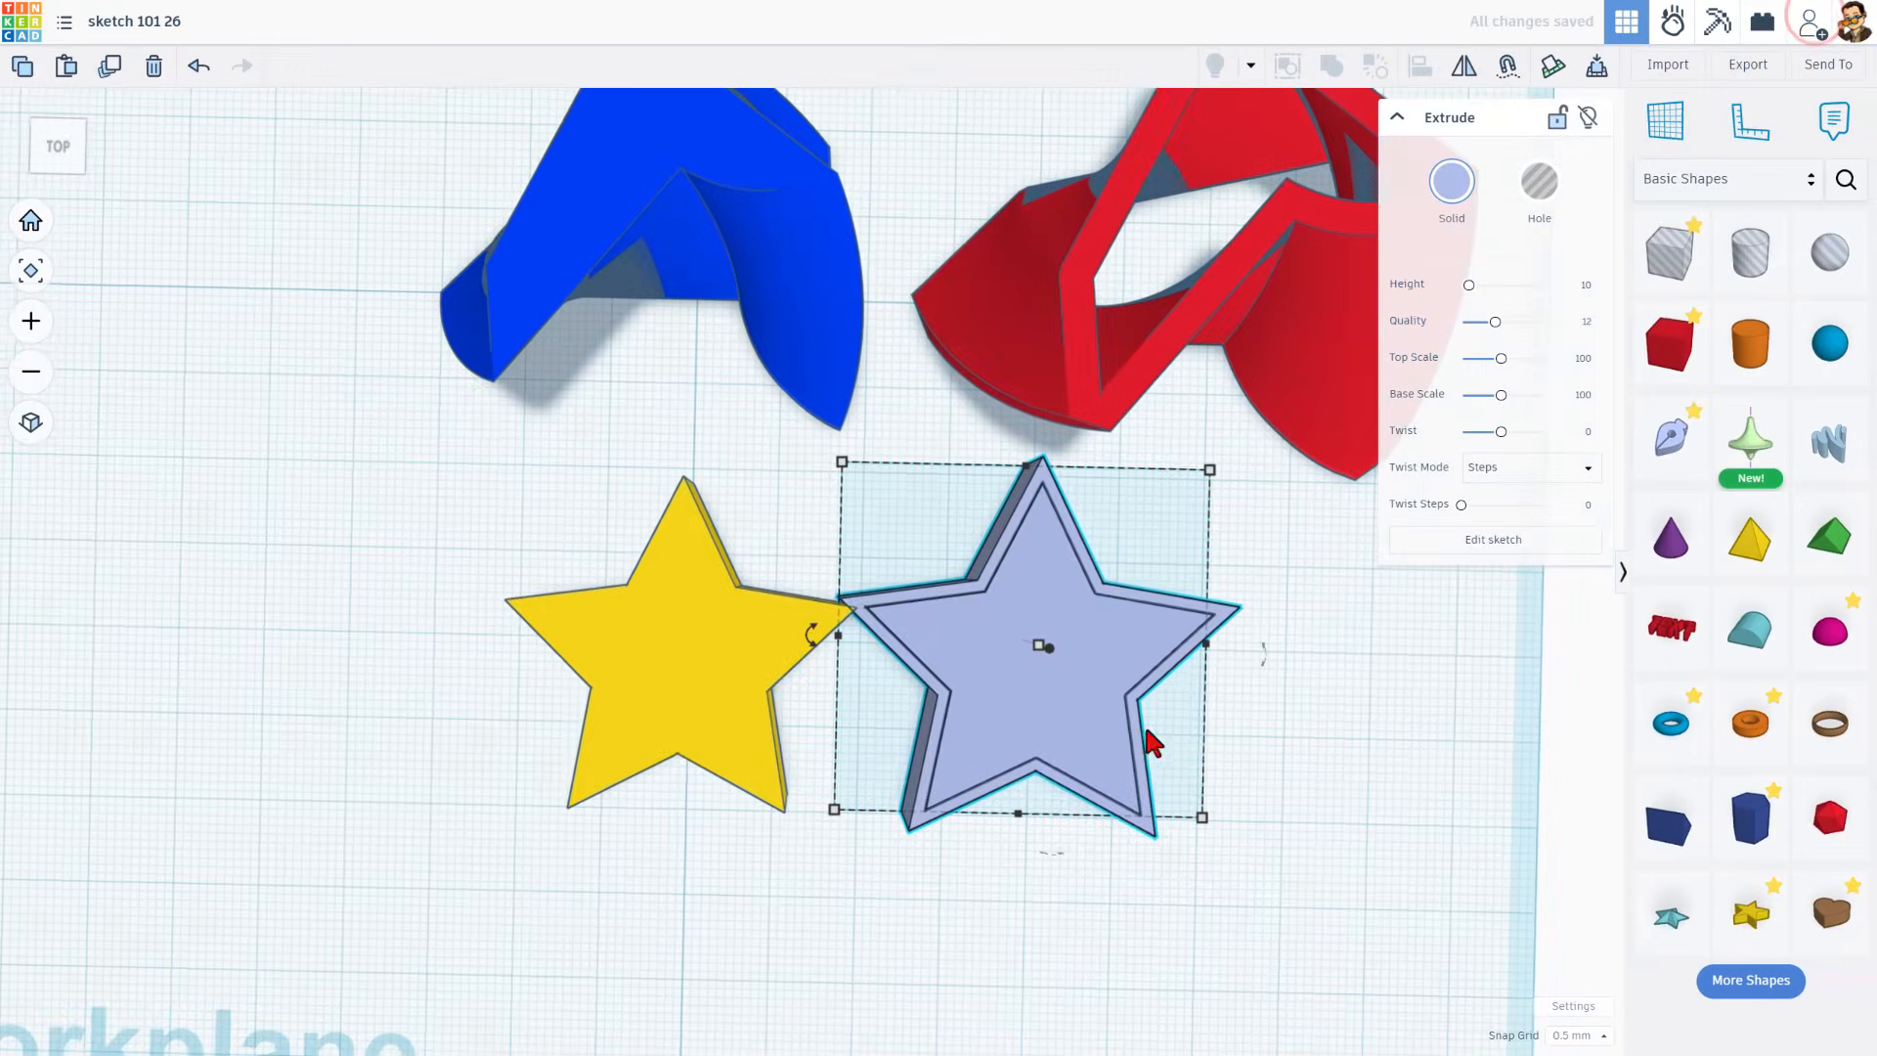
Set the height of the stroked outline star to 20 mm.
right_click_drag(1228, 882, 1263, 601)
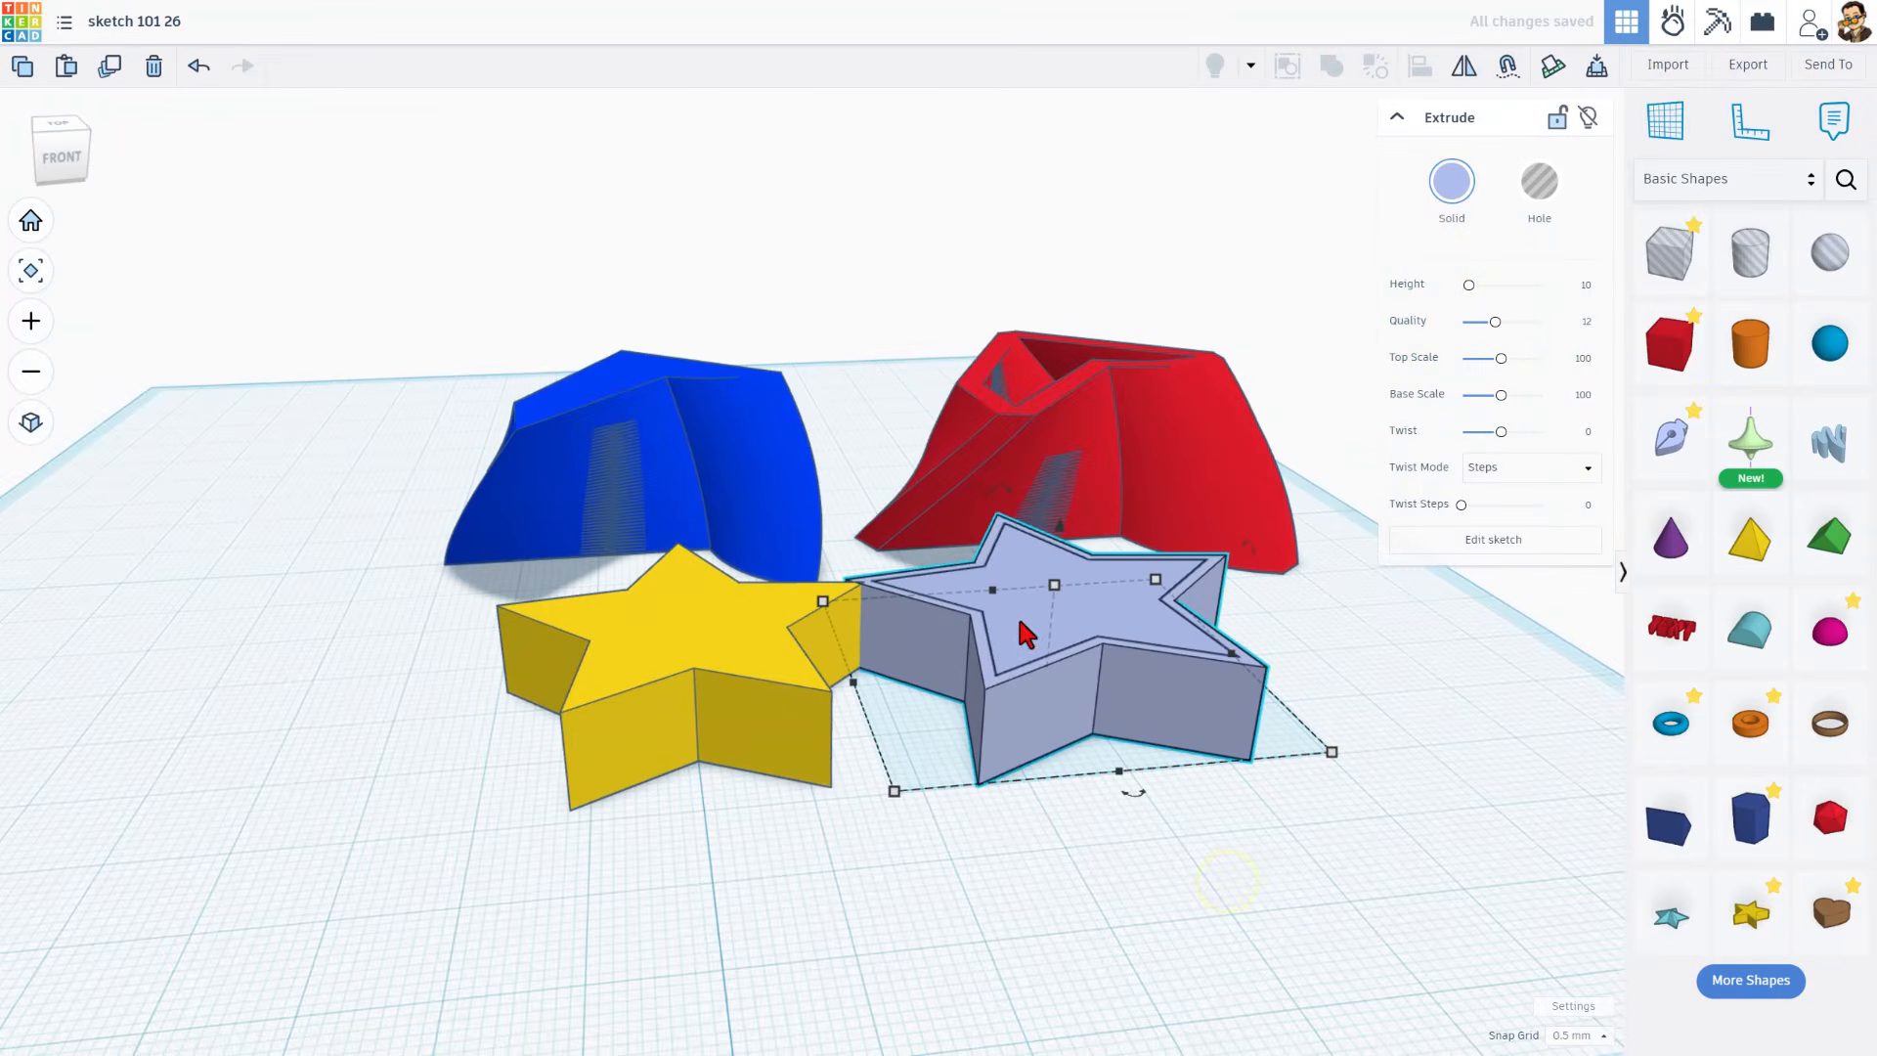
left_click(1166, 698)
left_click(1588, 285)
double_click(1589, 287)
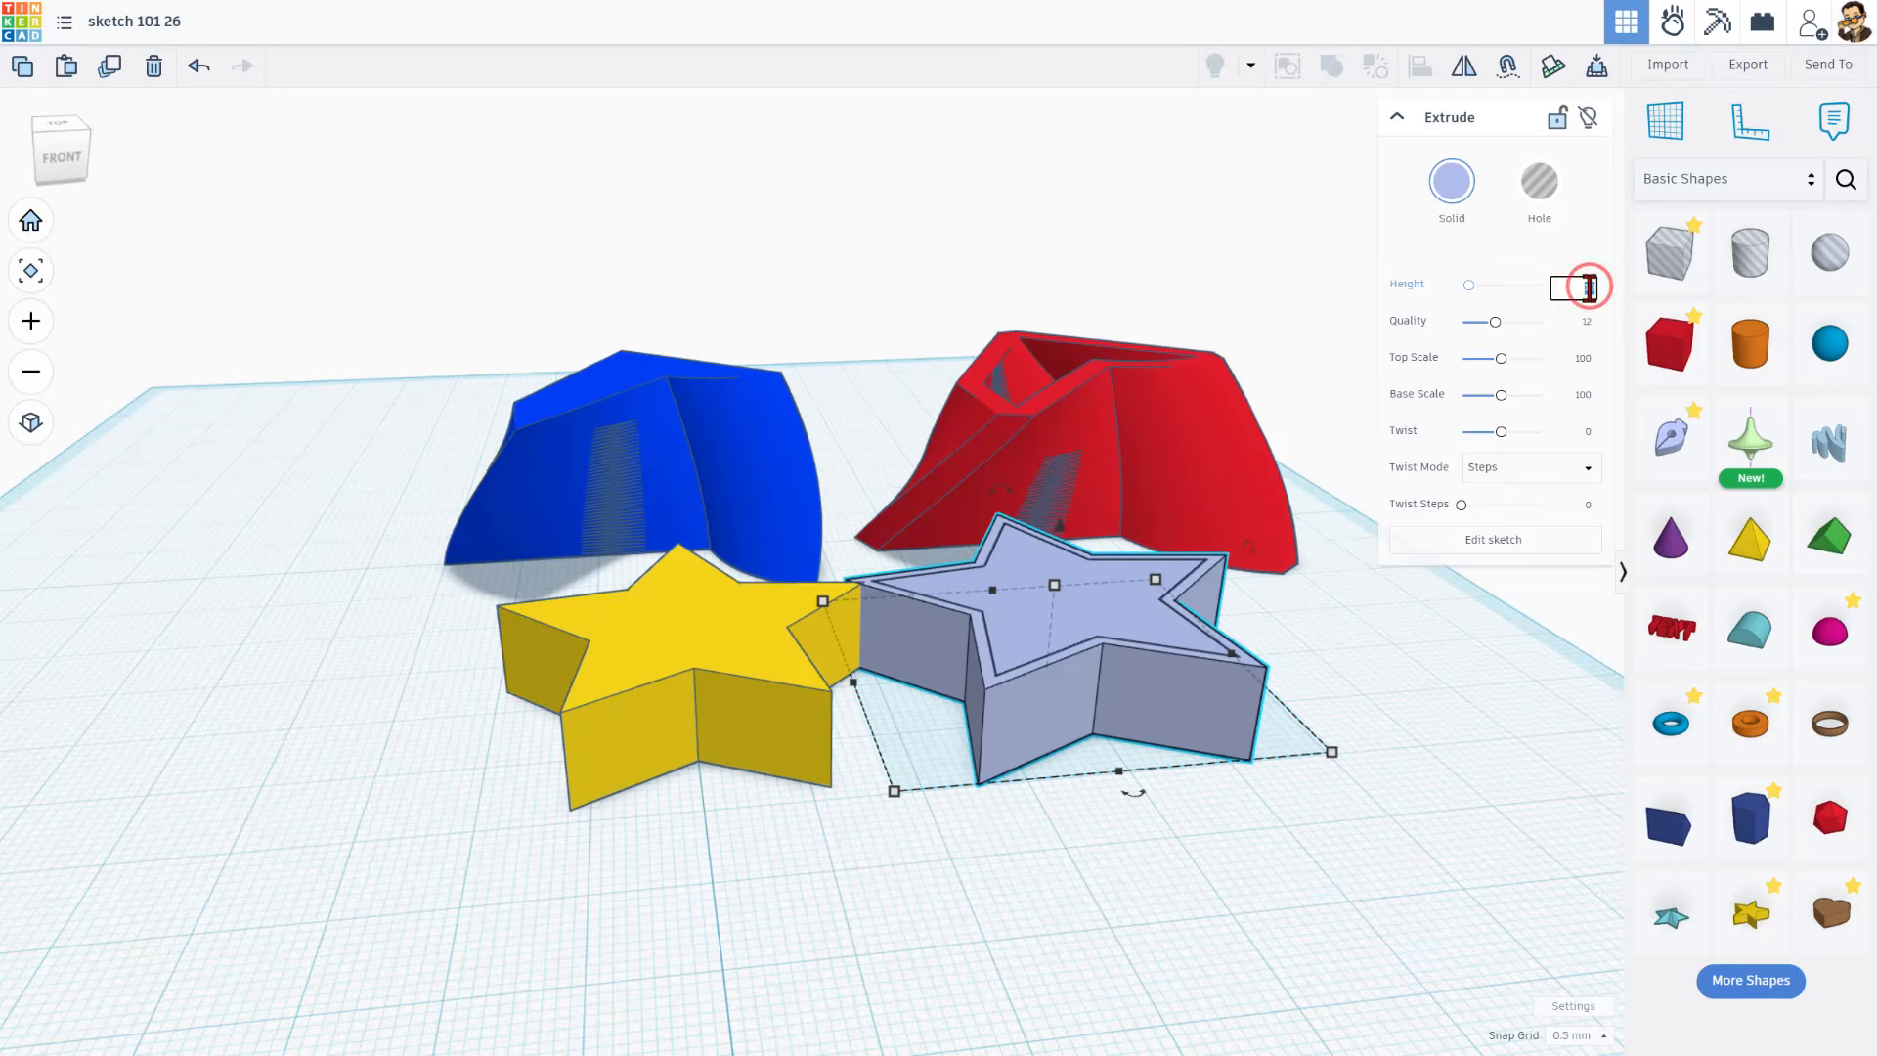
type("20")
key("Return")
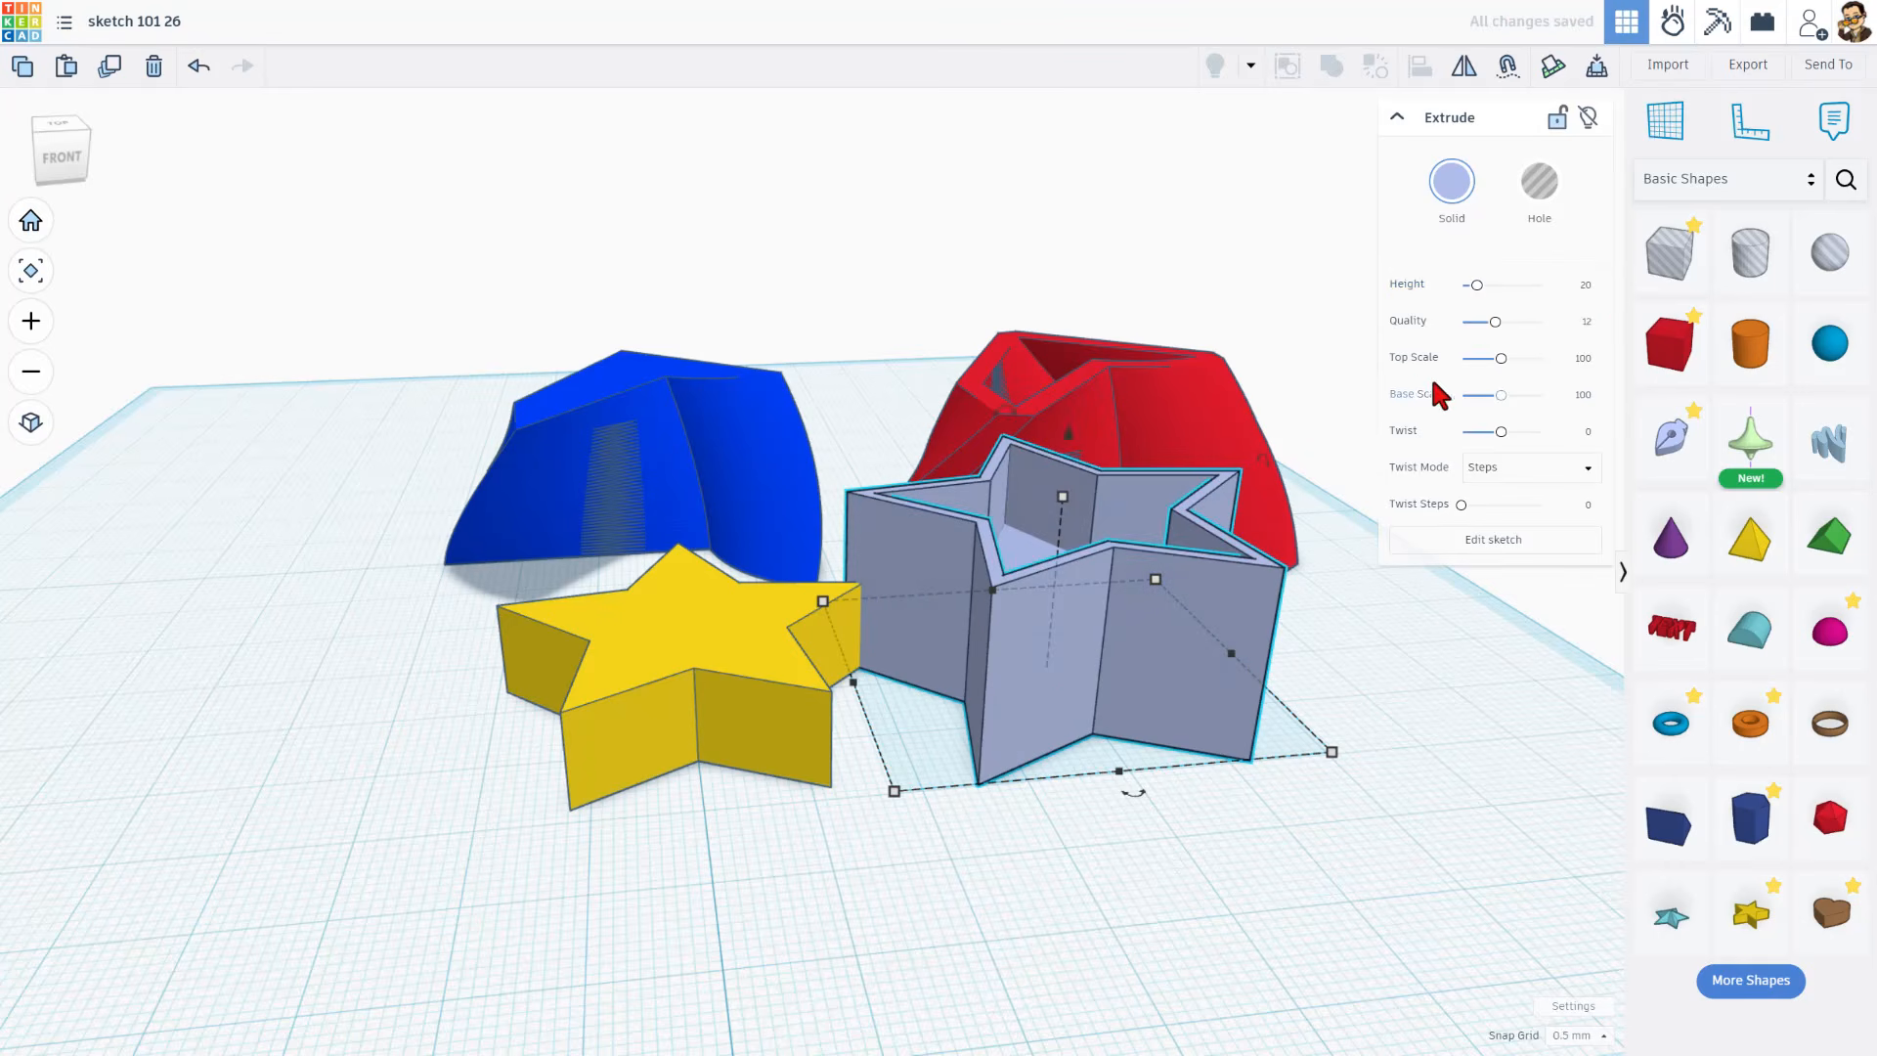
Set the height of the solid star inside the outline to 2 mm.
right_click_drag(1339, 550, 1287, 678)
left_click(1067, 641)
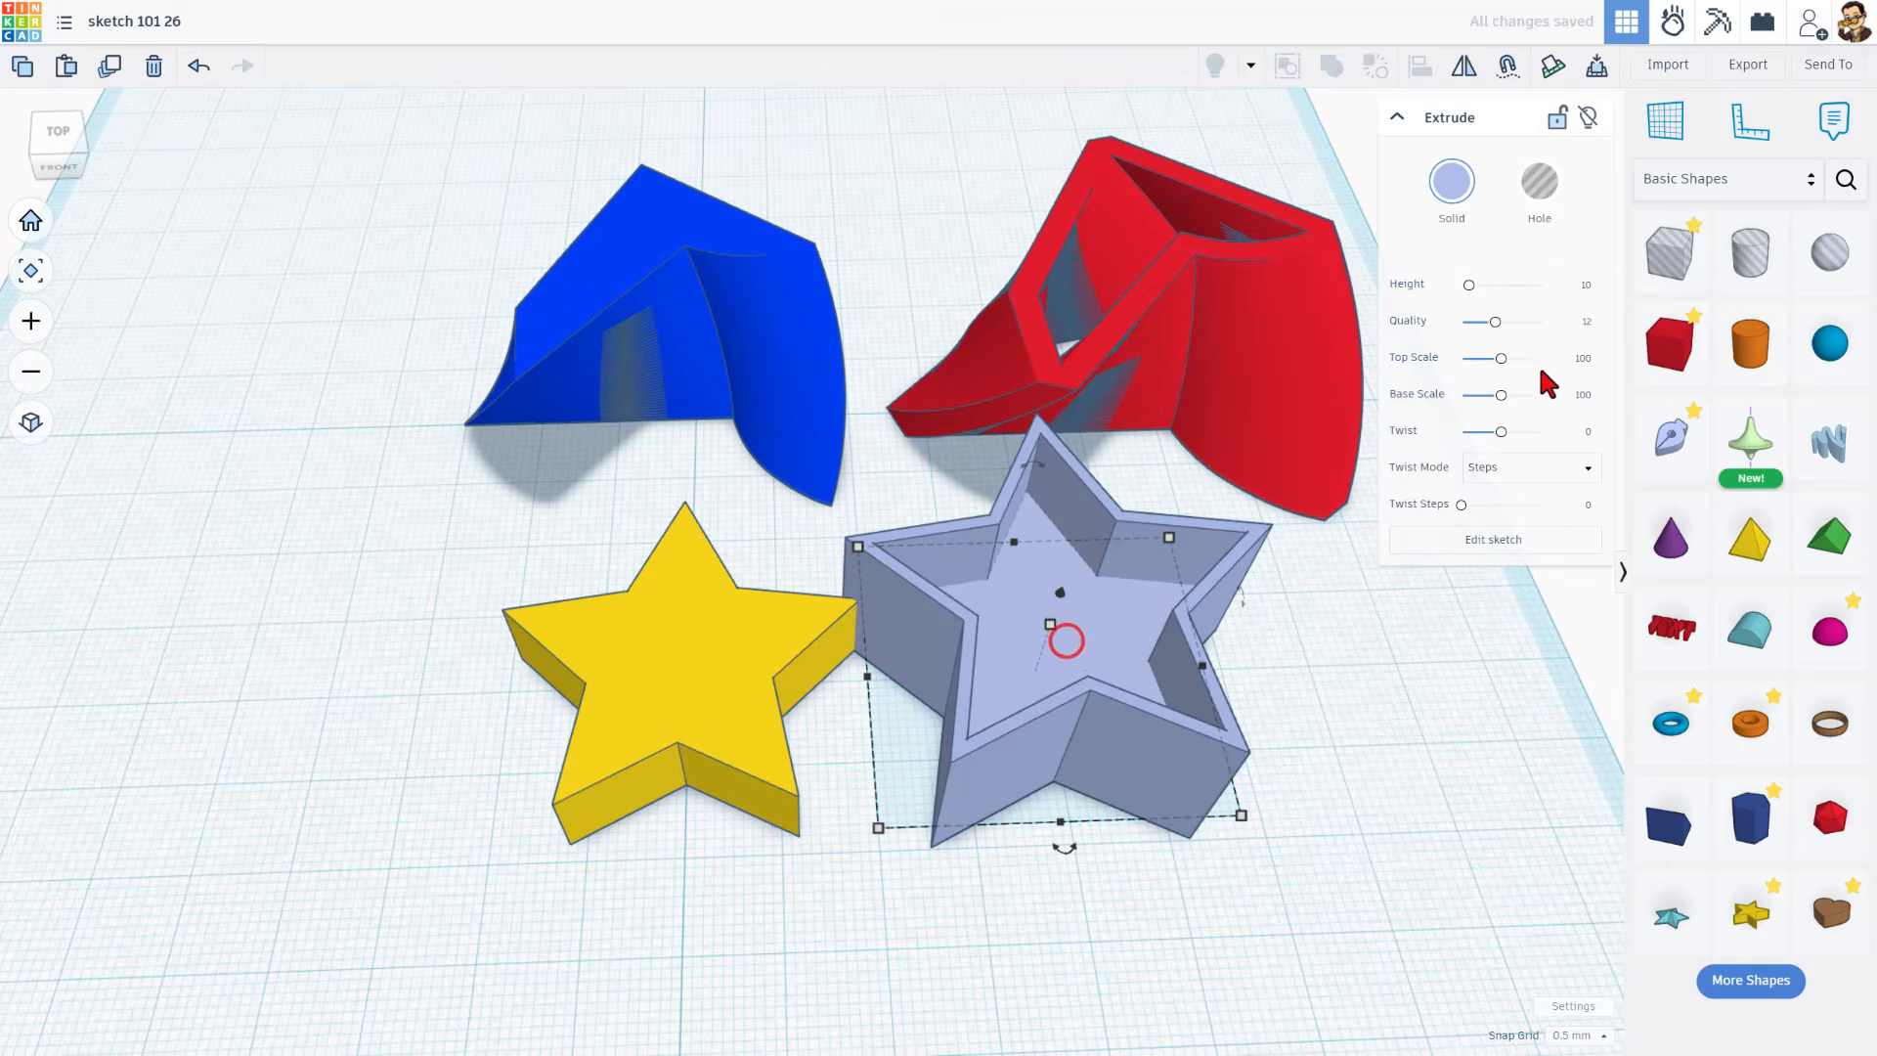
double_click(1586, 285)
type("2")
key("Return")
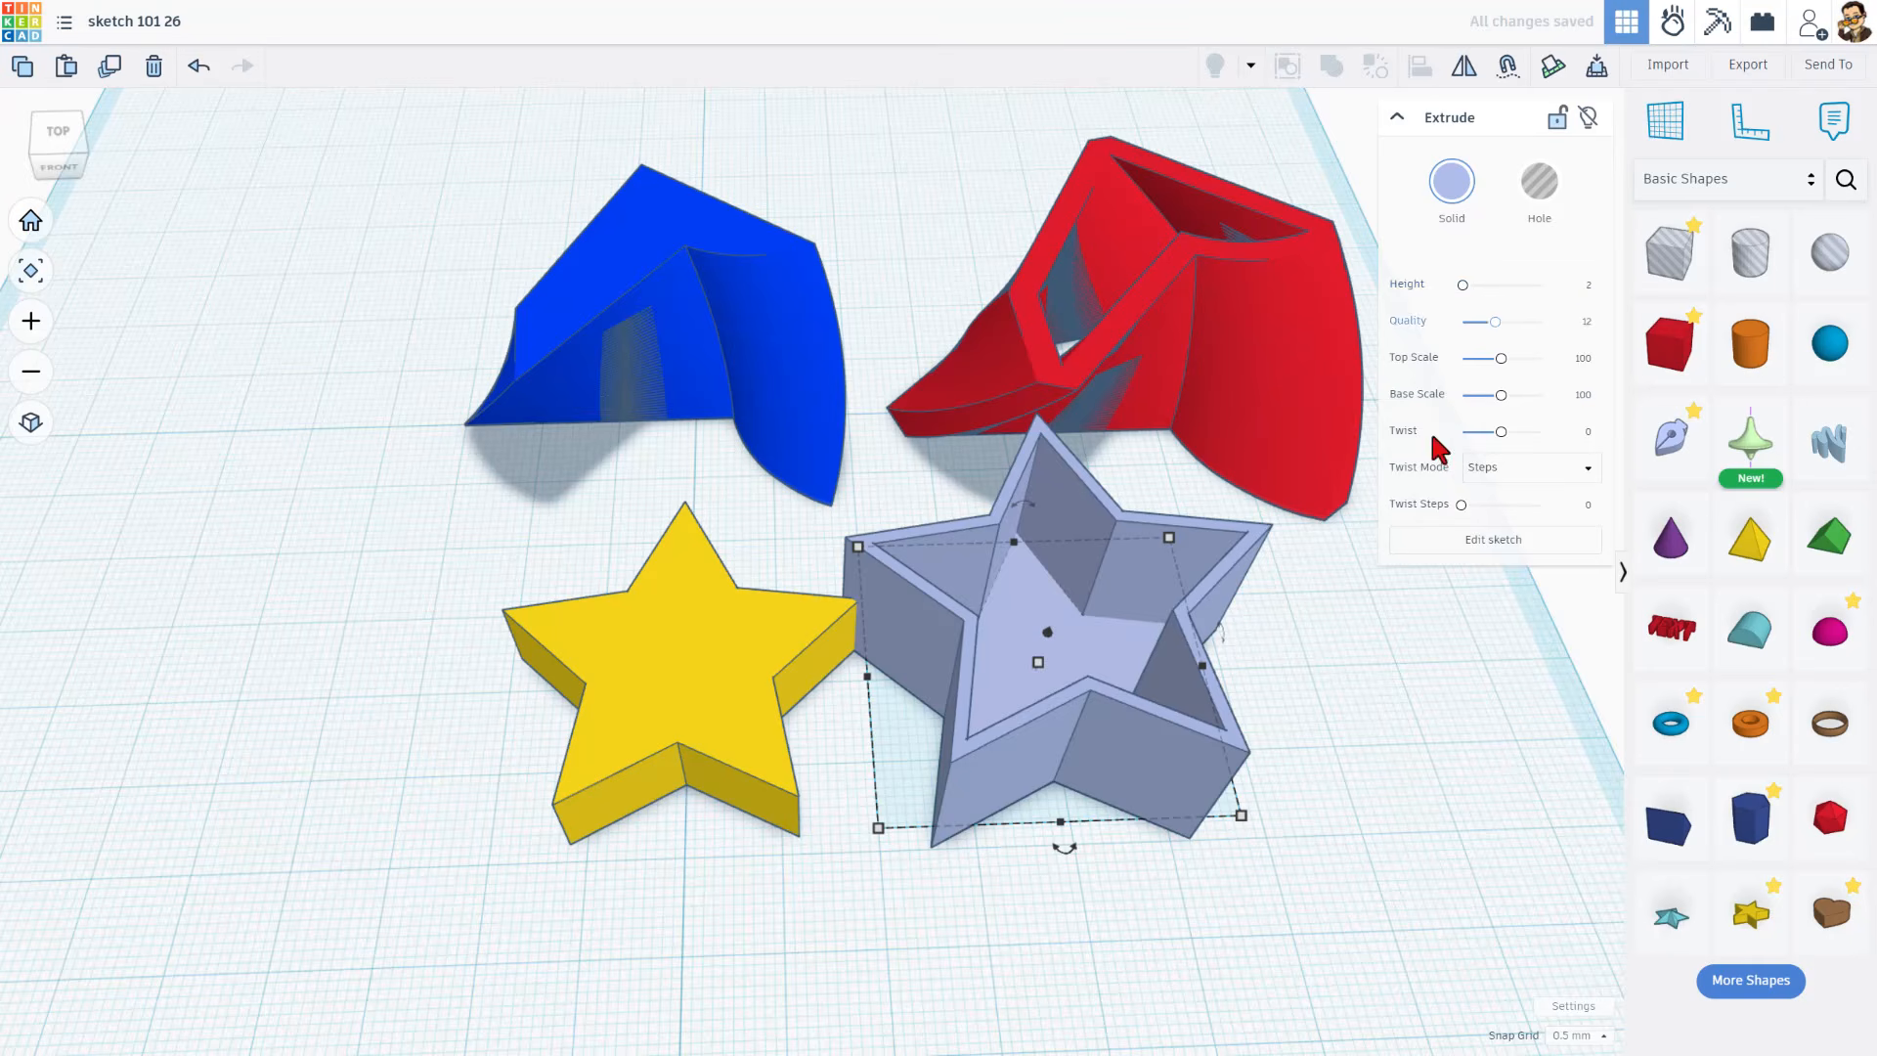
Examine the star-shaped tray and its outer wall from several angles.
right_click_drag(1289, 789, 1247, 733)
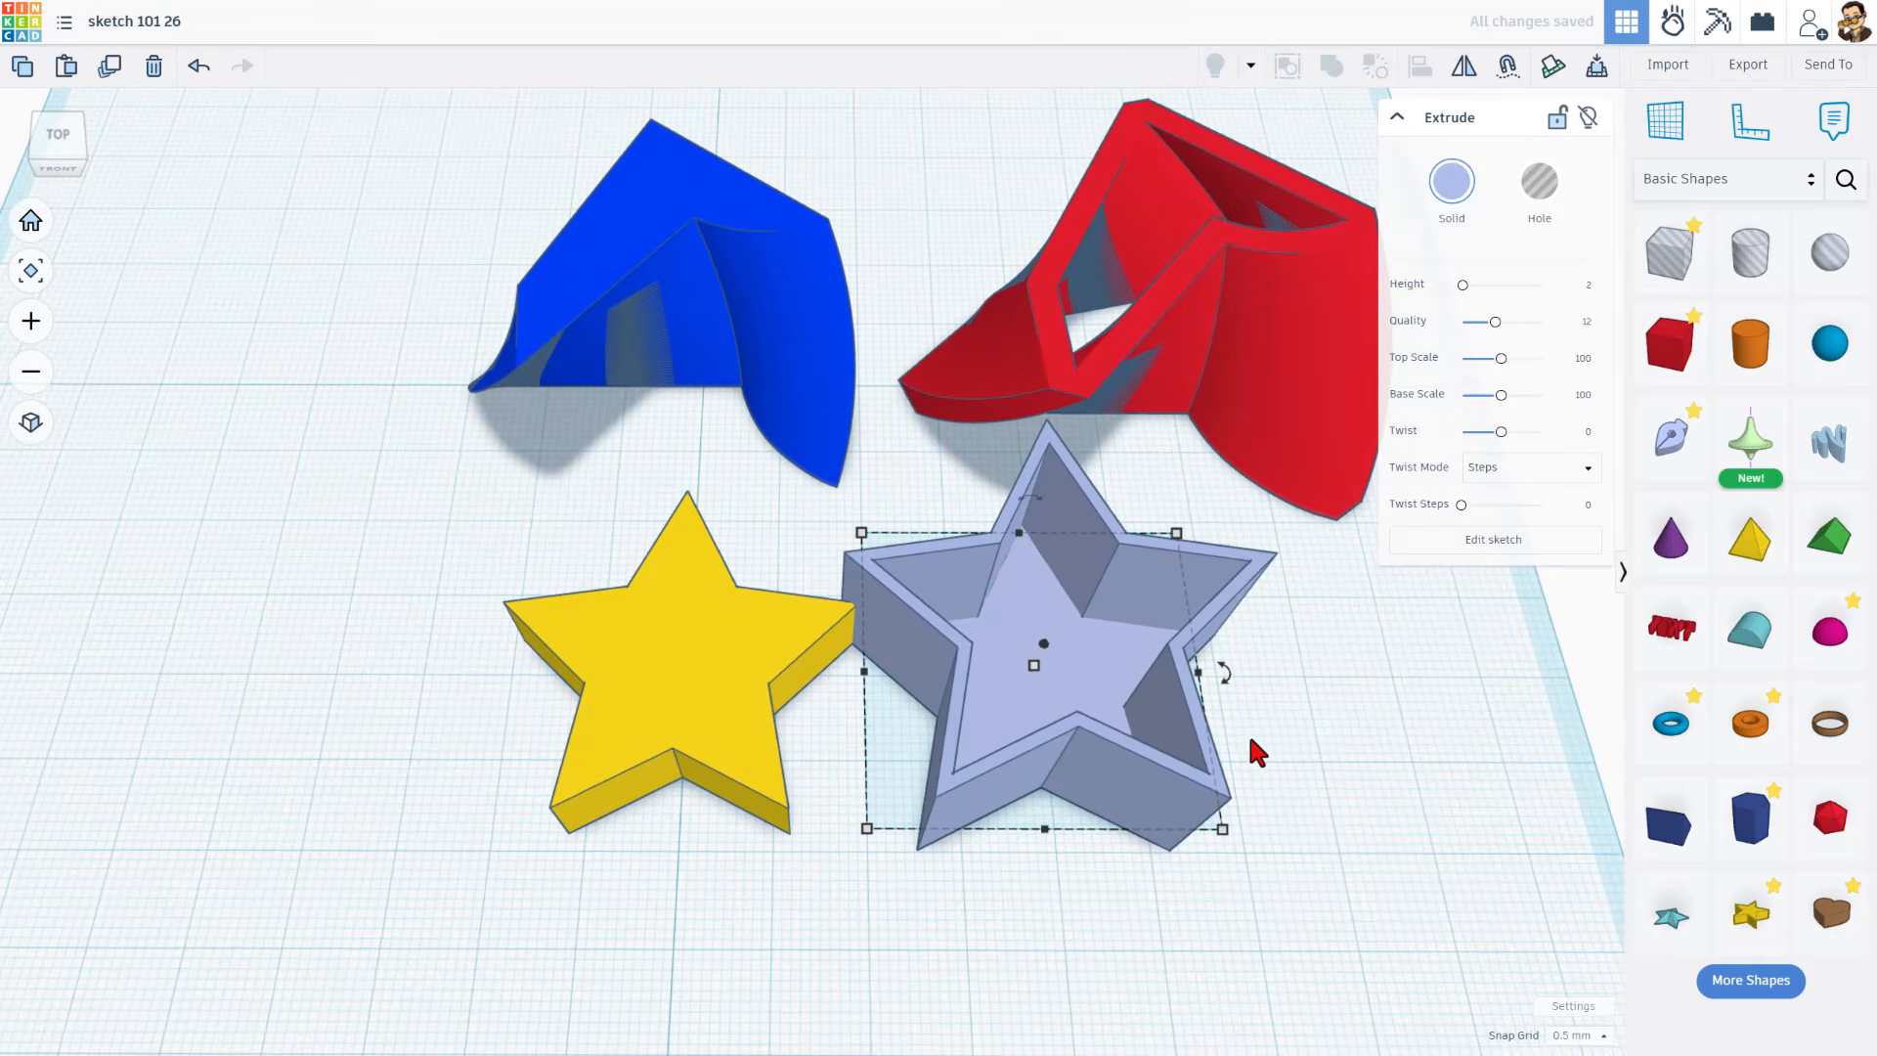
right_click_drag(1161, 776, 1130, 830)
left_click(1129, 829)
right_click_drag(1129, 829, 1205, 933)
mouse_move(1144, 683)
right_mouse_down()
mouse_move(1098, 645)
mouse_move(1198, 796)
mouse_move(1159, 669)
right_mouse_up()
left_click(1161, 672)
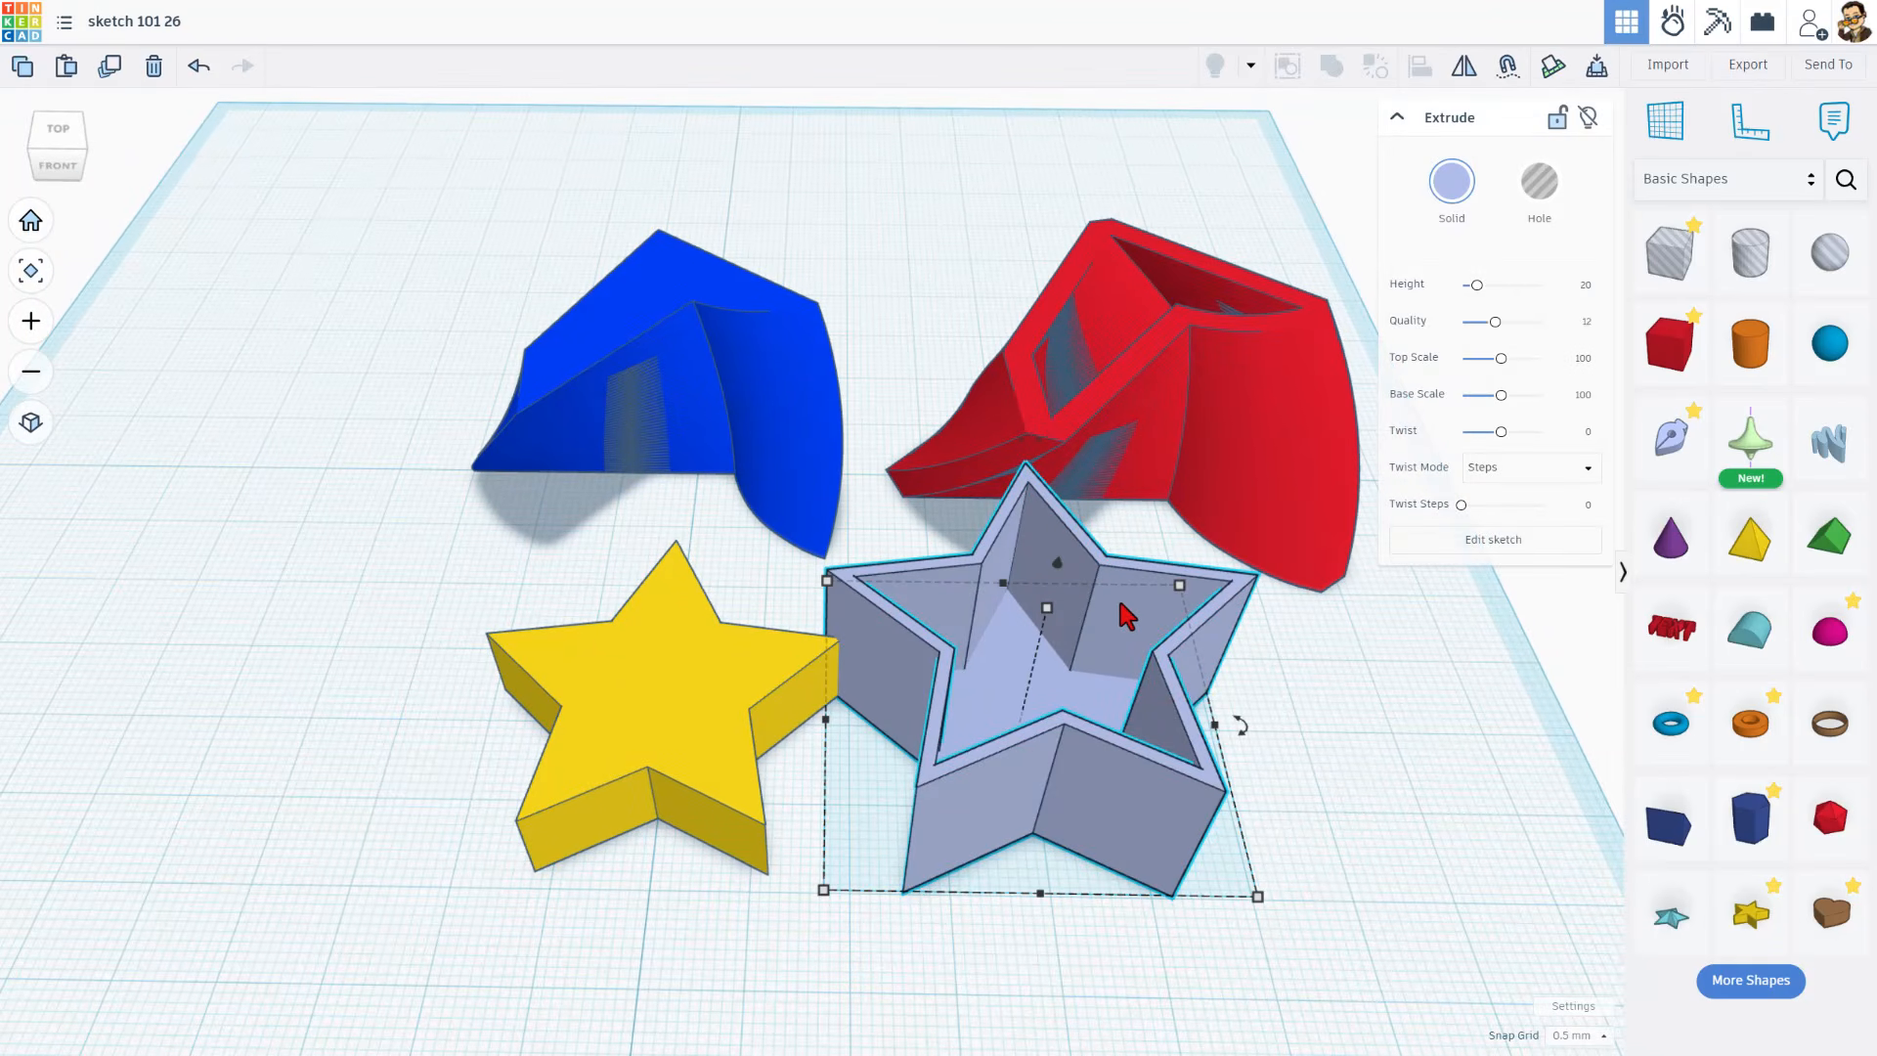
right_click_drag(1244, 792, 1296, 833)
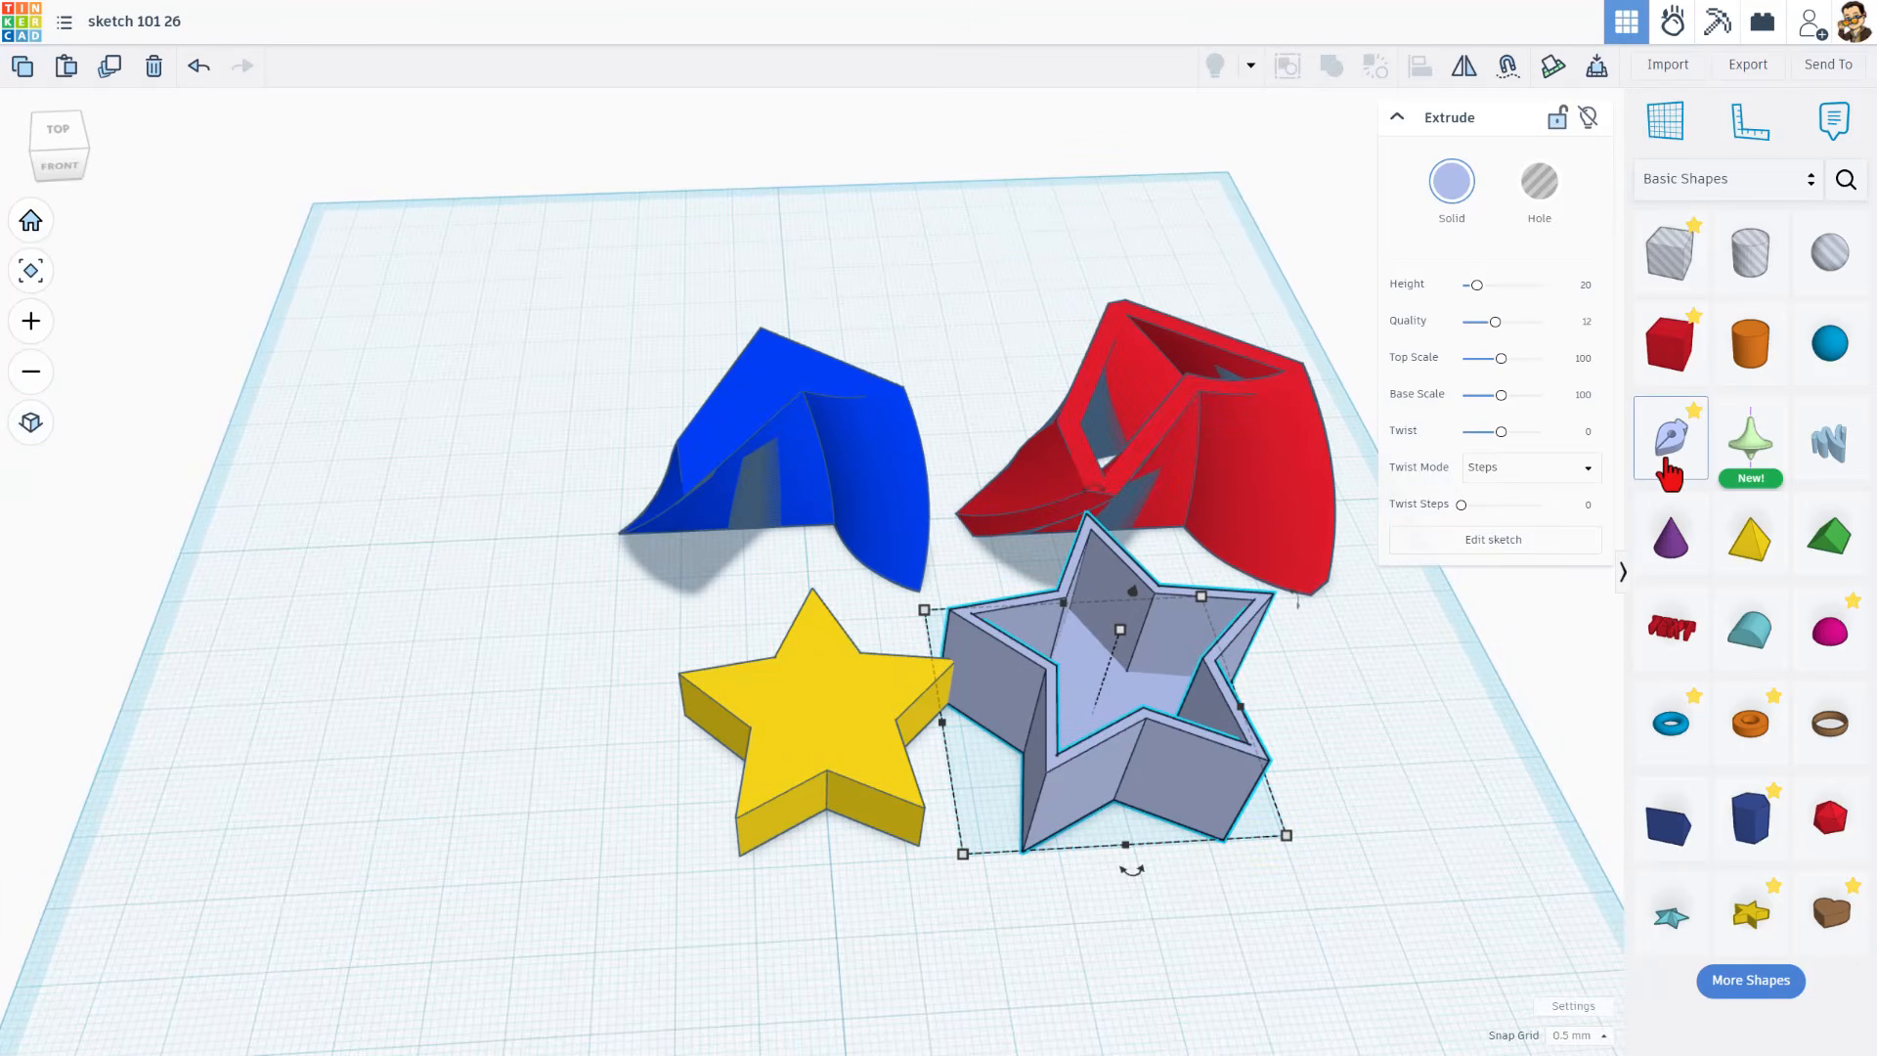
Start a new sketch on empty workplane and draw a 5 mm half base line followed by a rounded lower-left Bezier corner.
mouse_move(1671, 440)
left_mouse_down()
mouse_move(508, 760)
mouse_move(424, 669)
mouse_move(469, 700)
left_mouse_up()
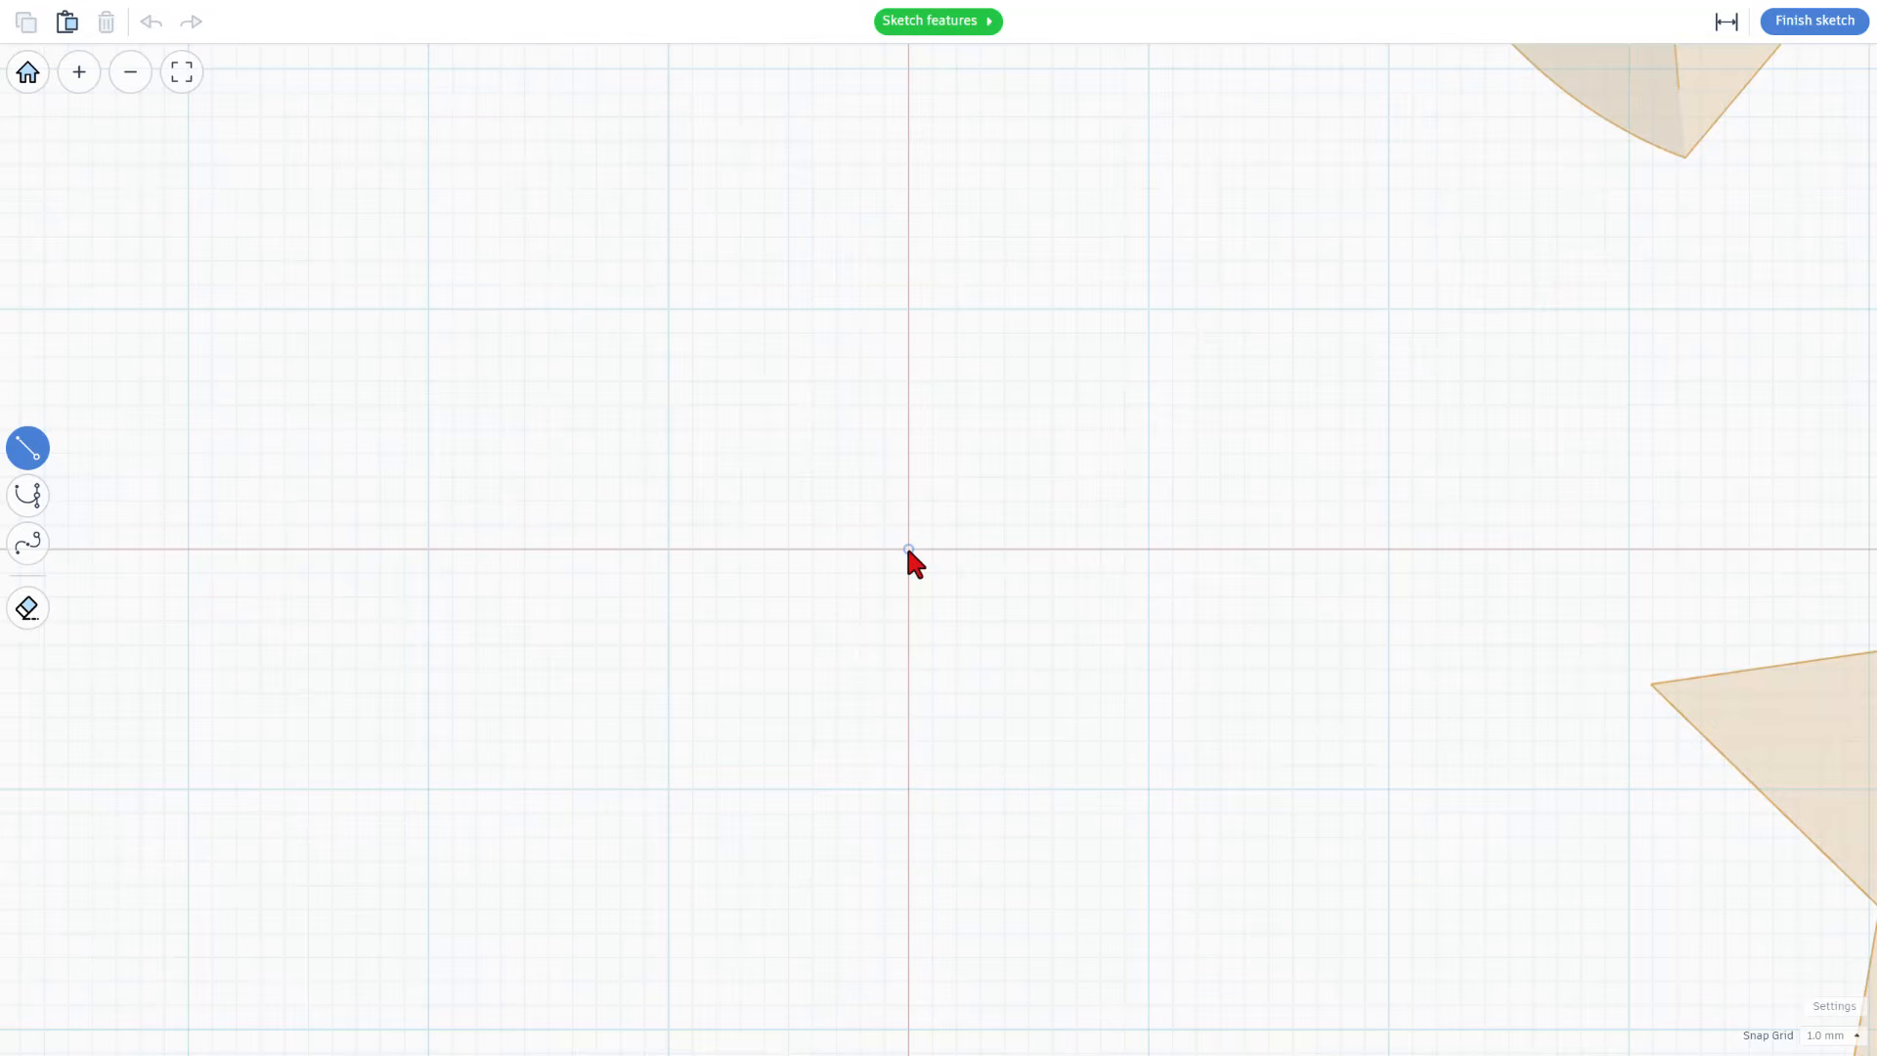
left_click(910, 789)
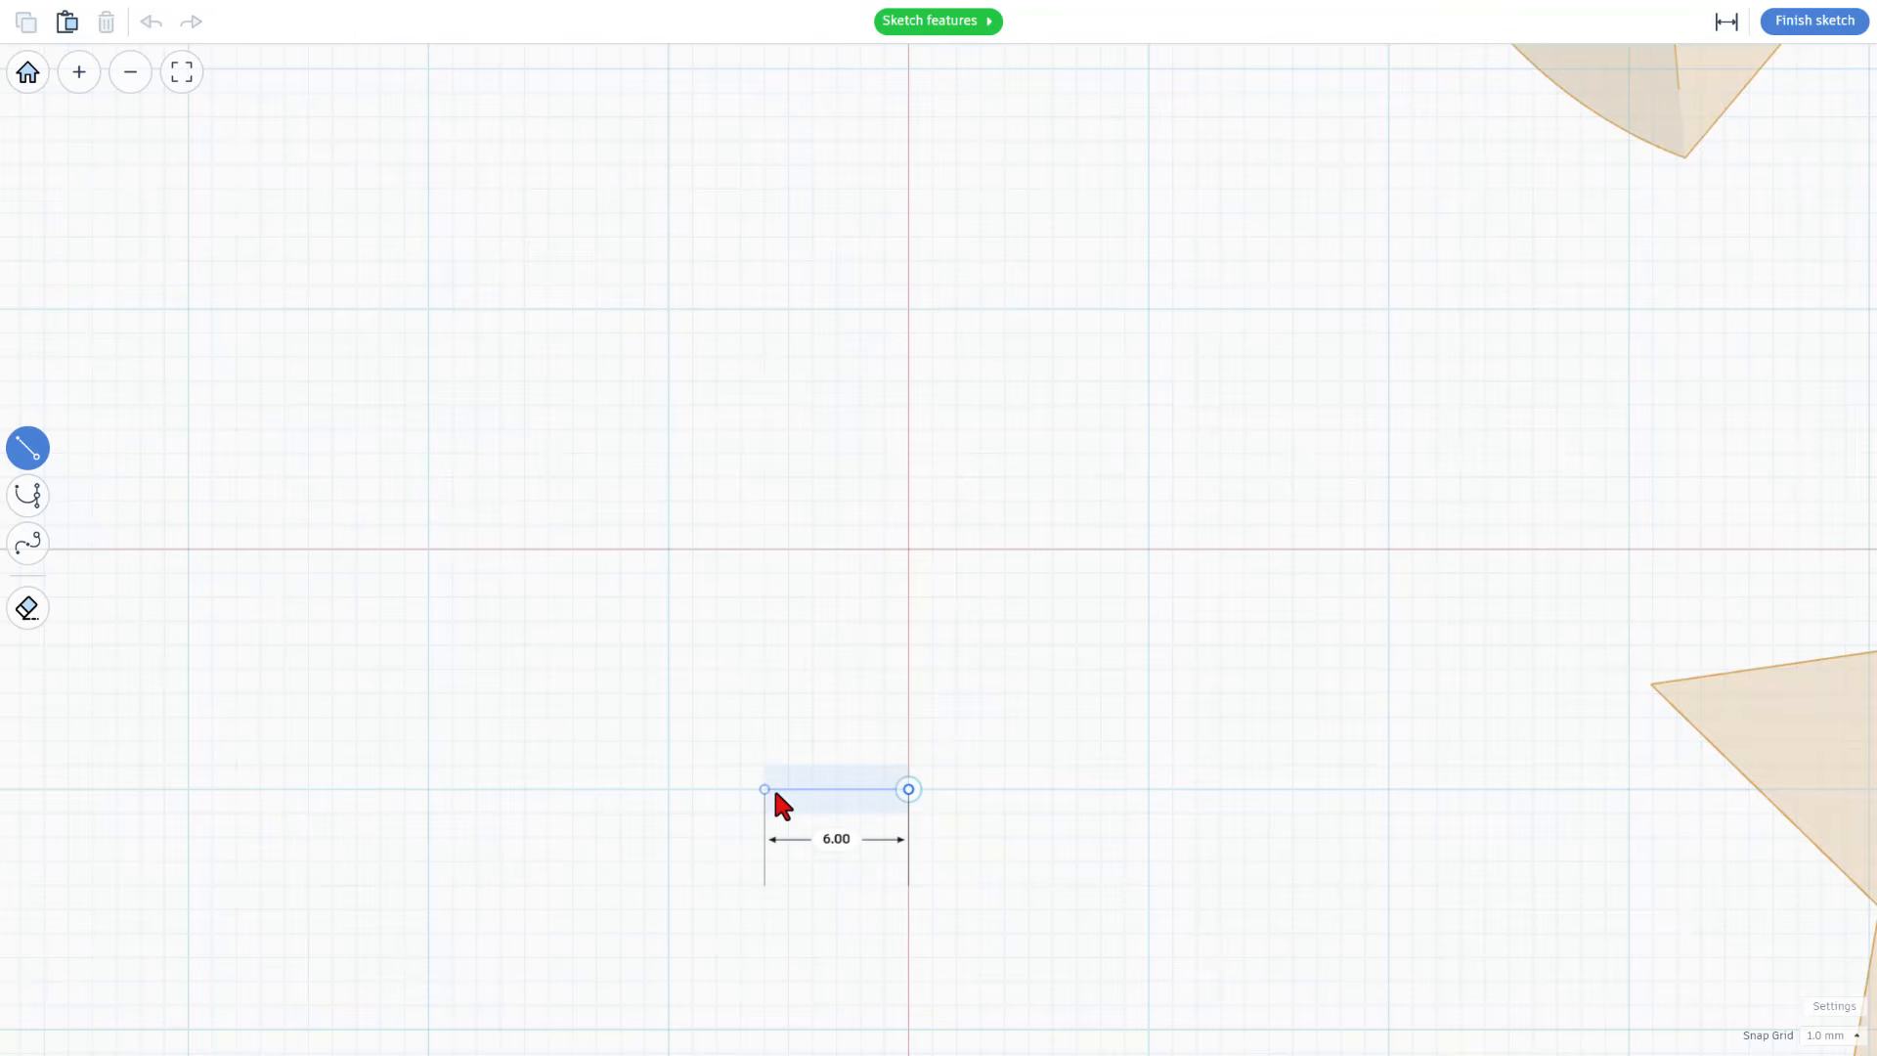
left_click(778, 792)
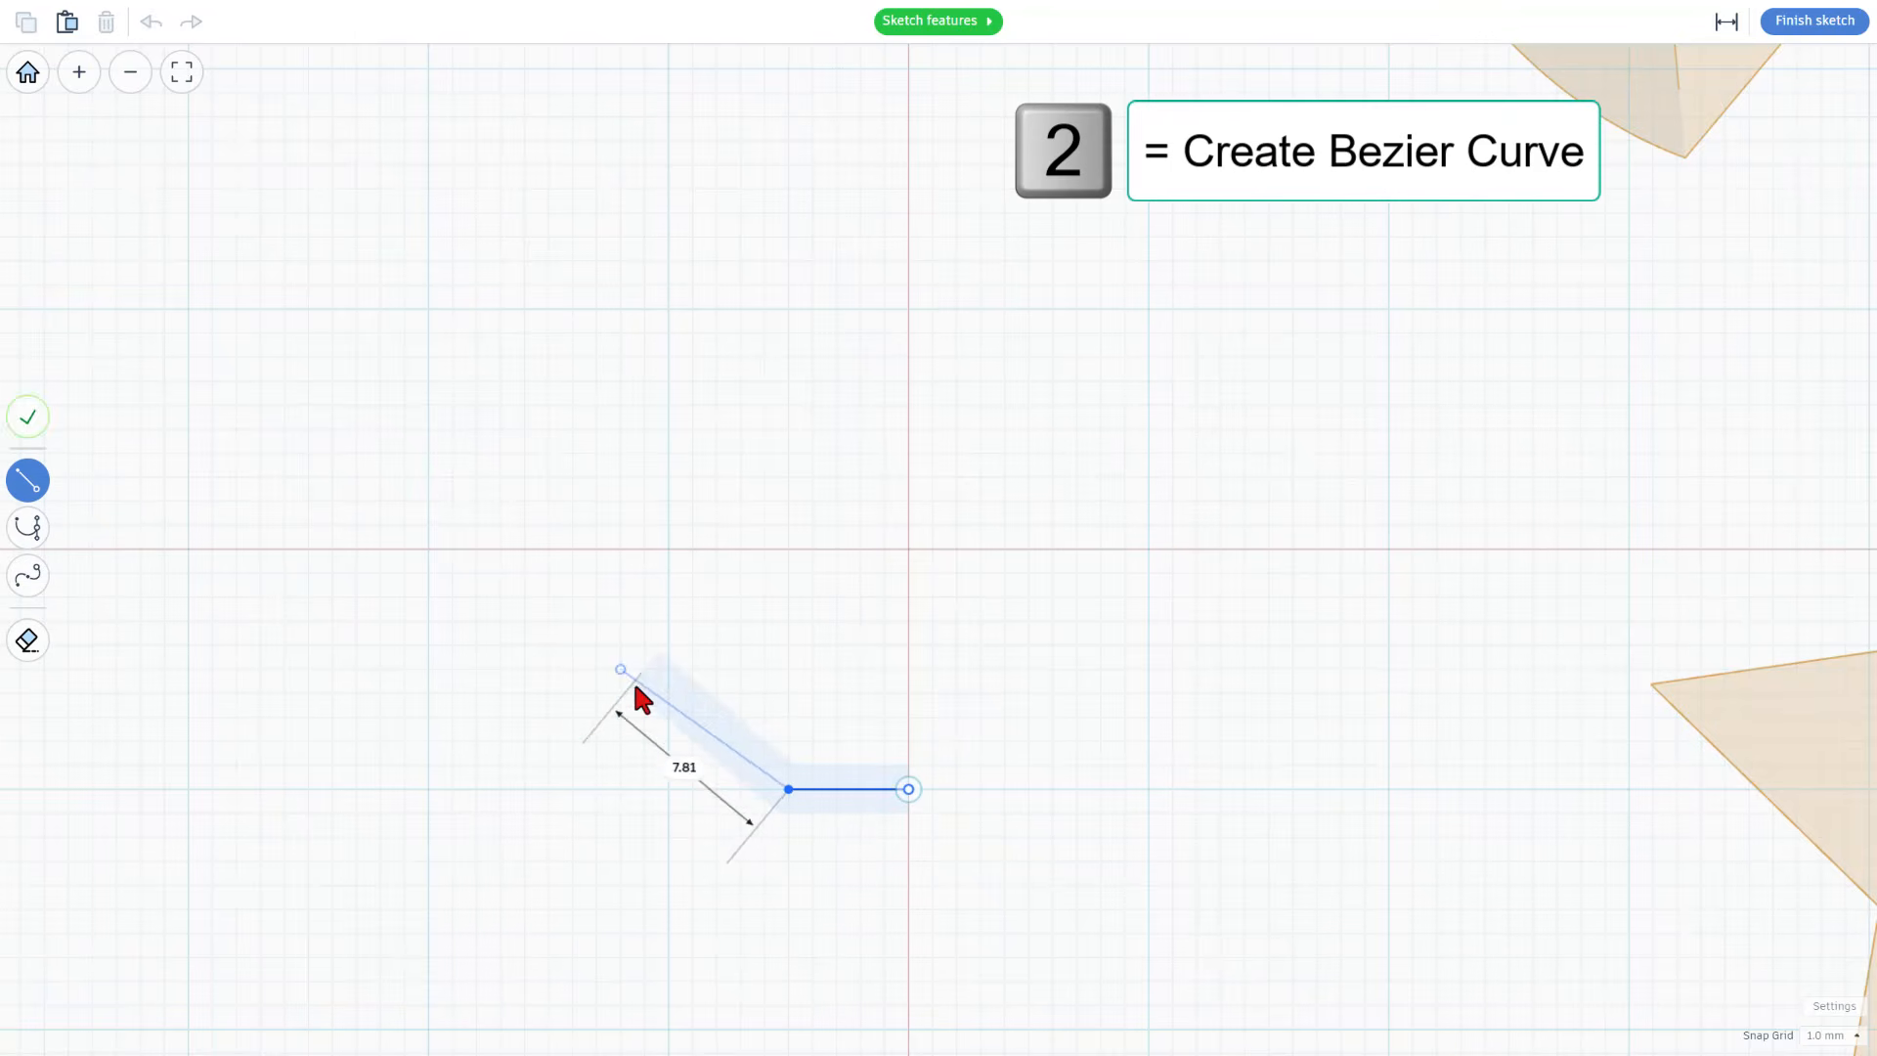
key("2")
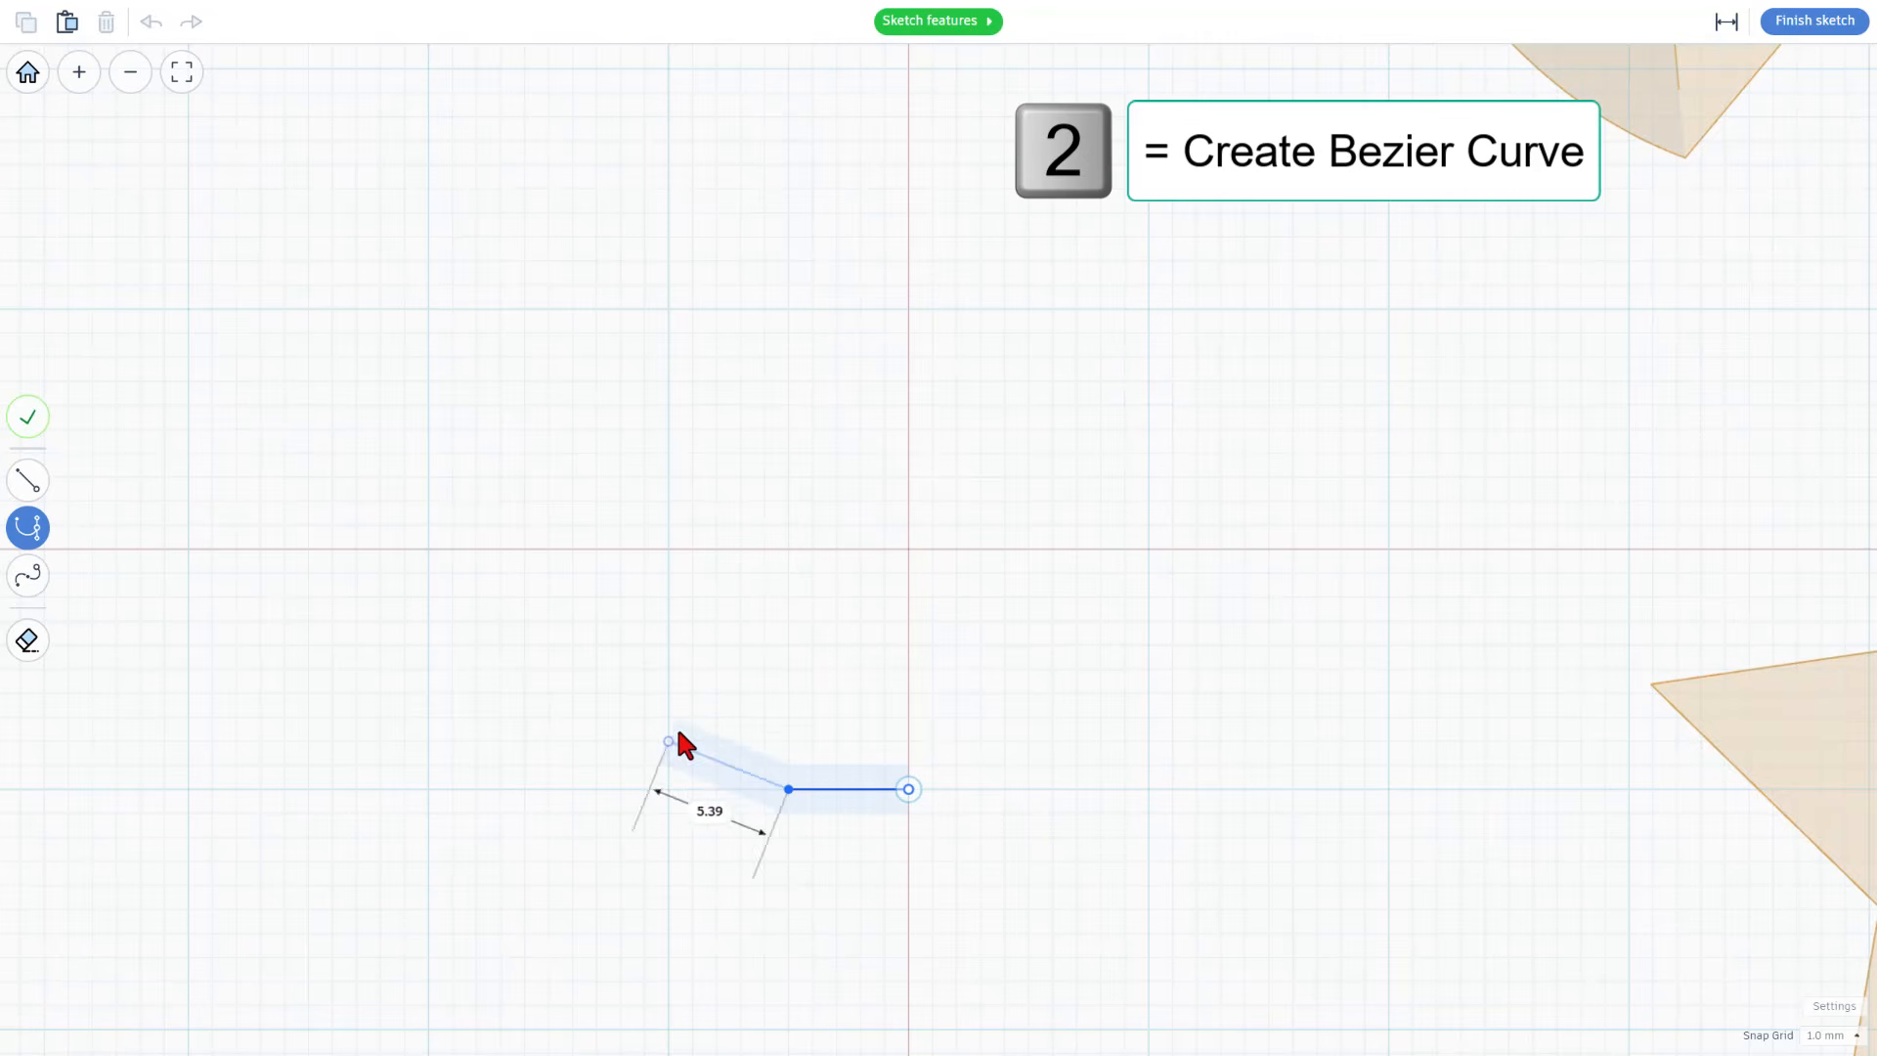
left_click(661, 676)
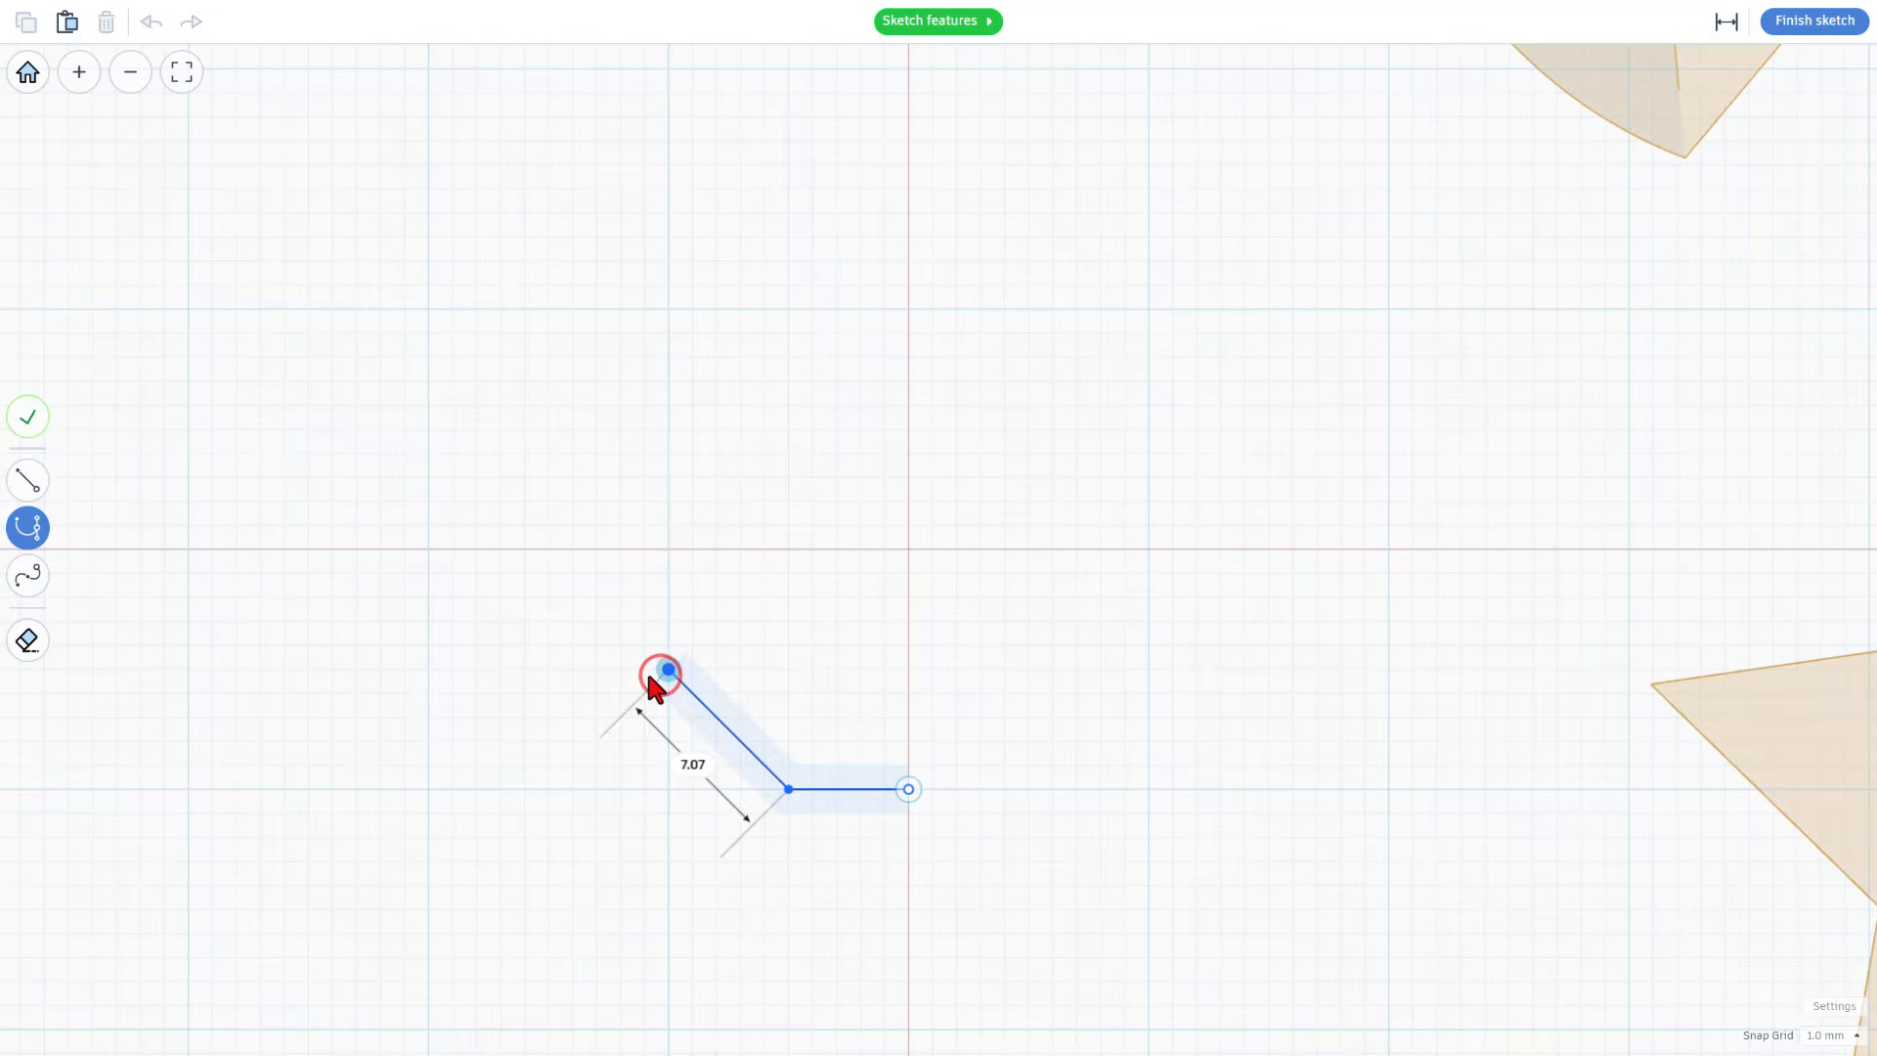
left_click_drag(649, 675, 677, 551)
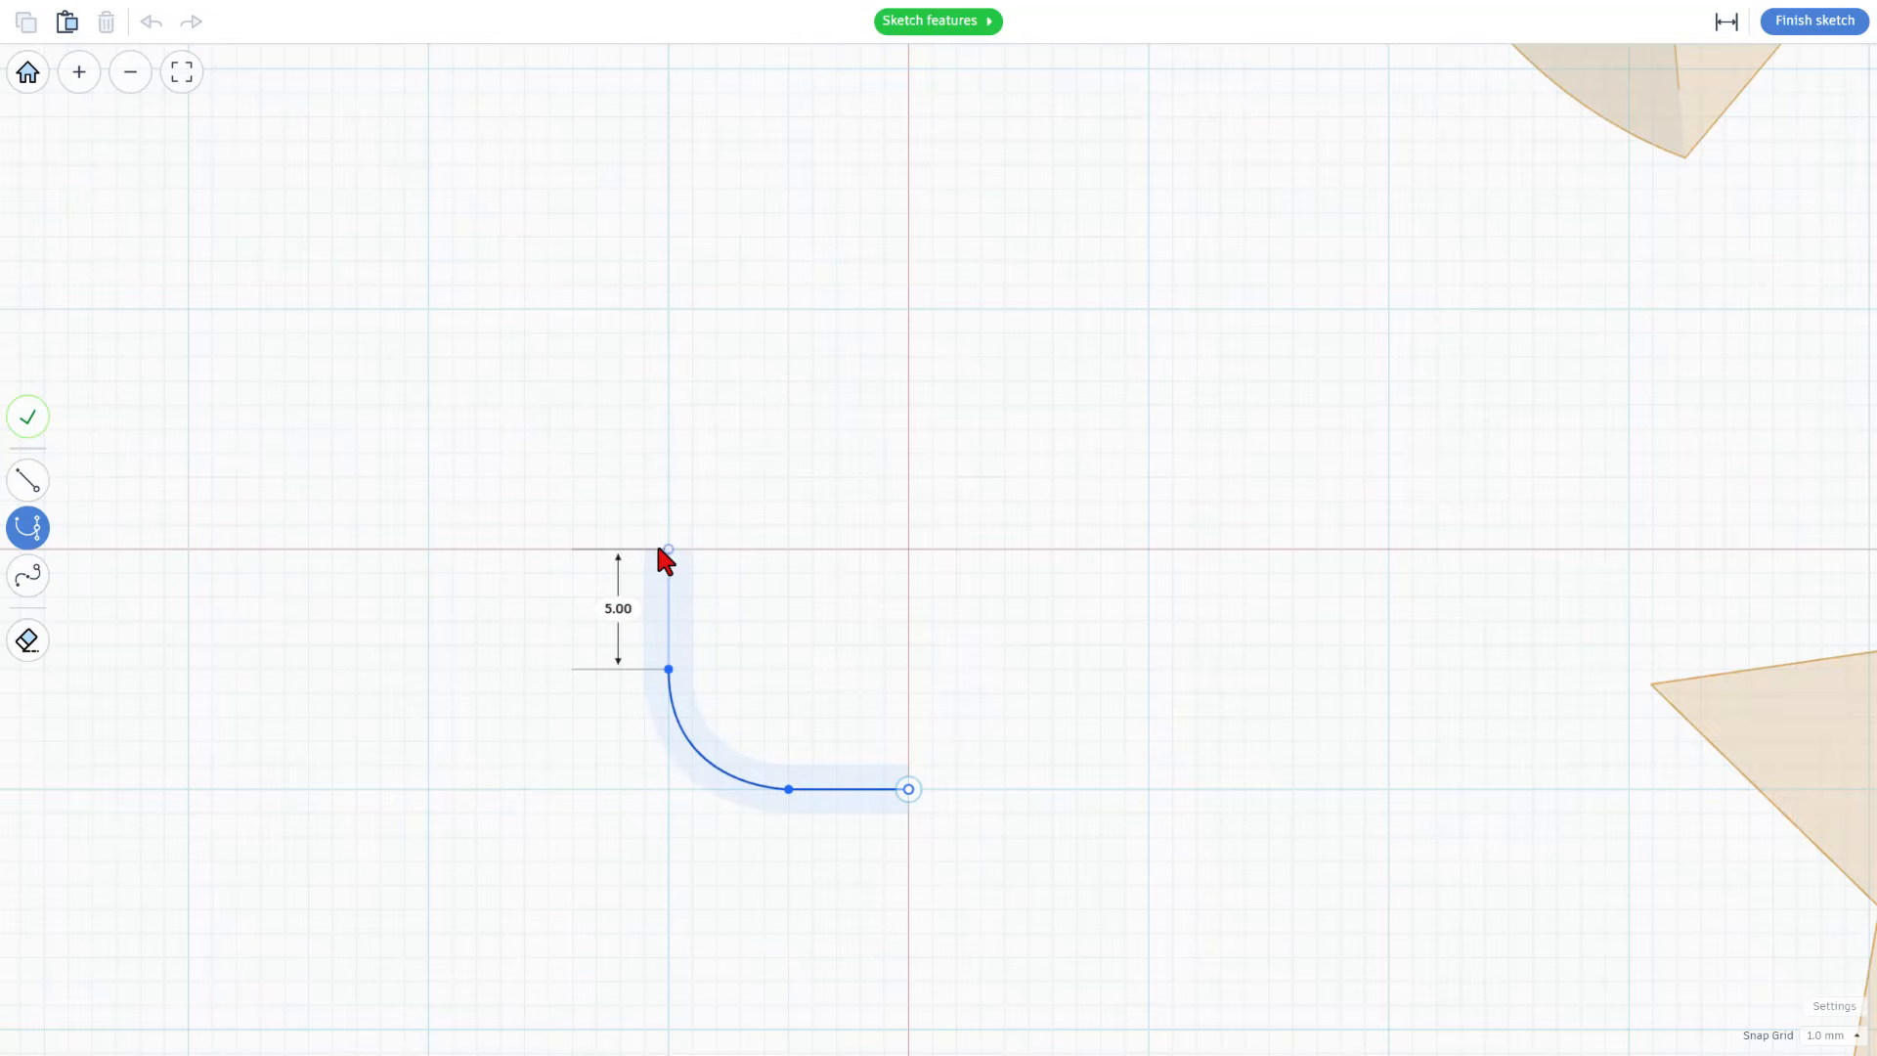
Continue the path with a 10 mm left side, a rounded upper-left corner, a 10 mm top side and a rounded upper-right corner.
left_click(670, 429)
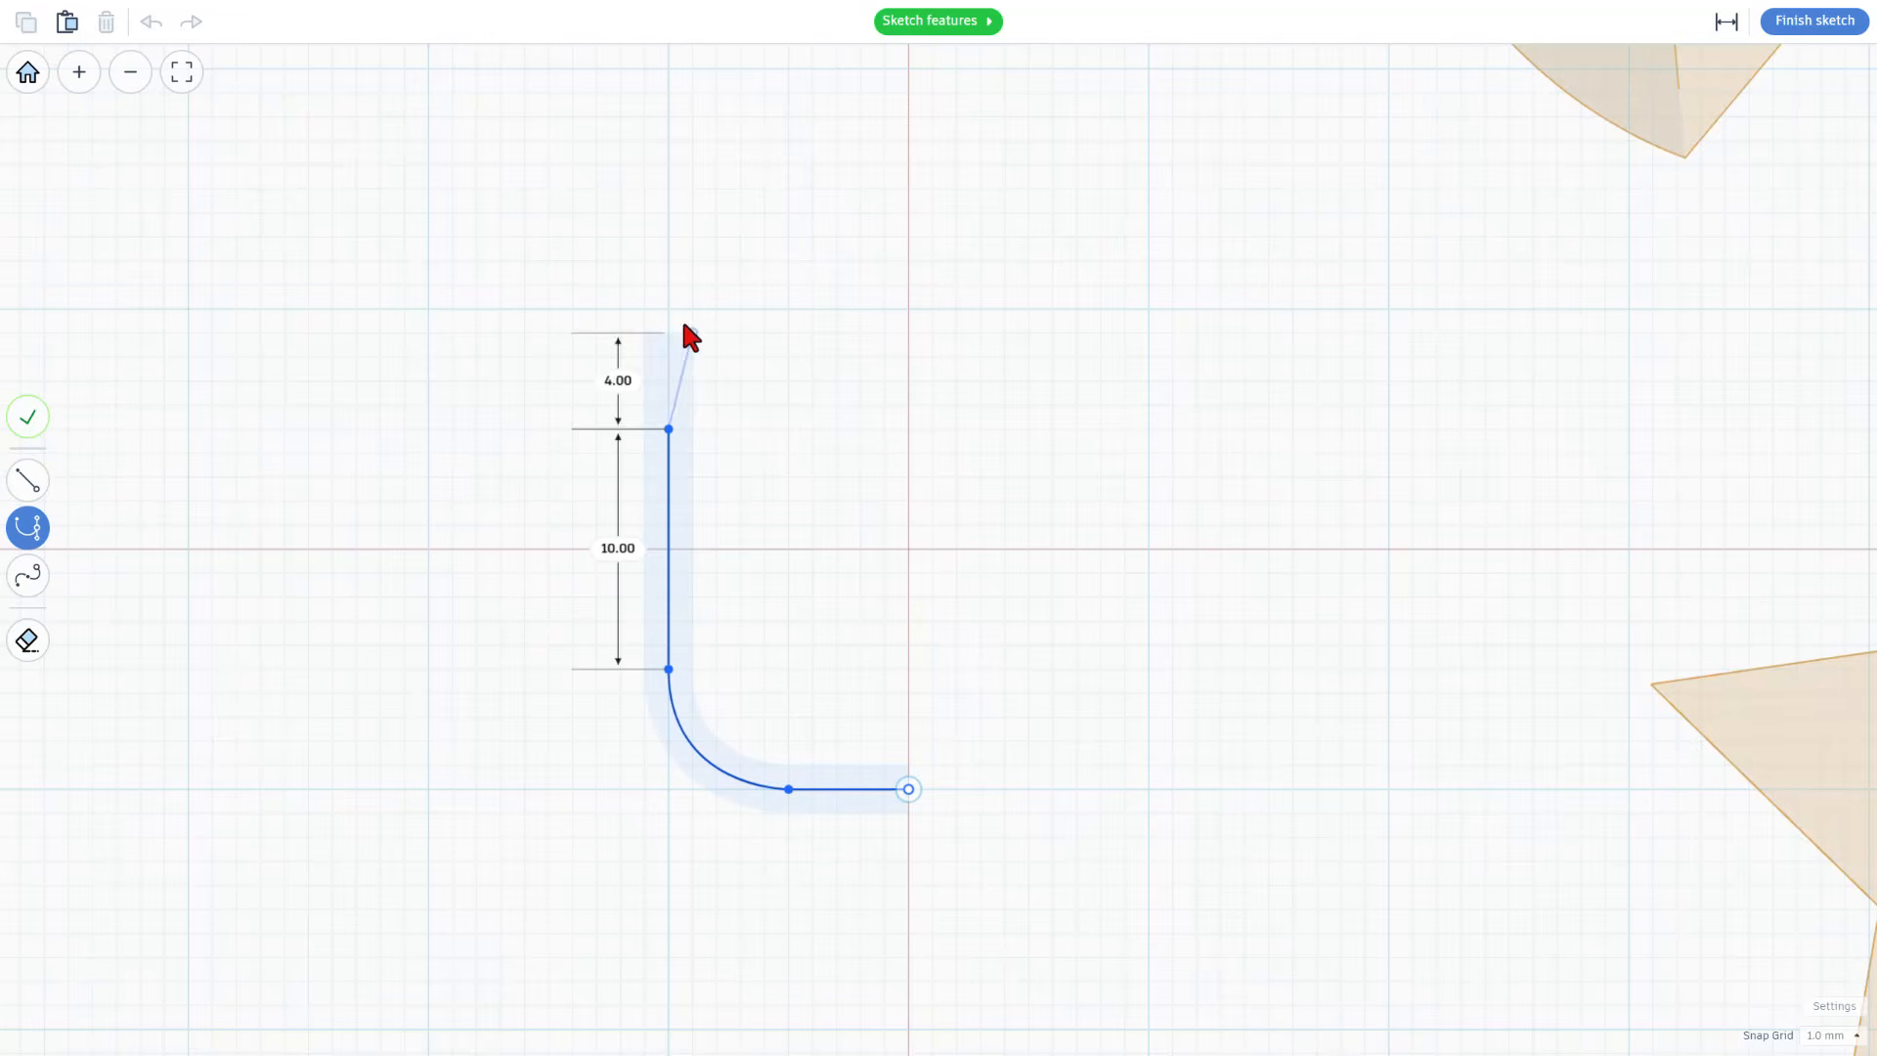
left_click(786, 309)
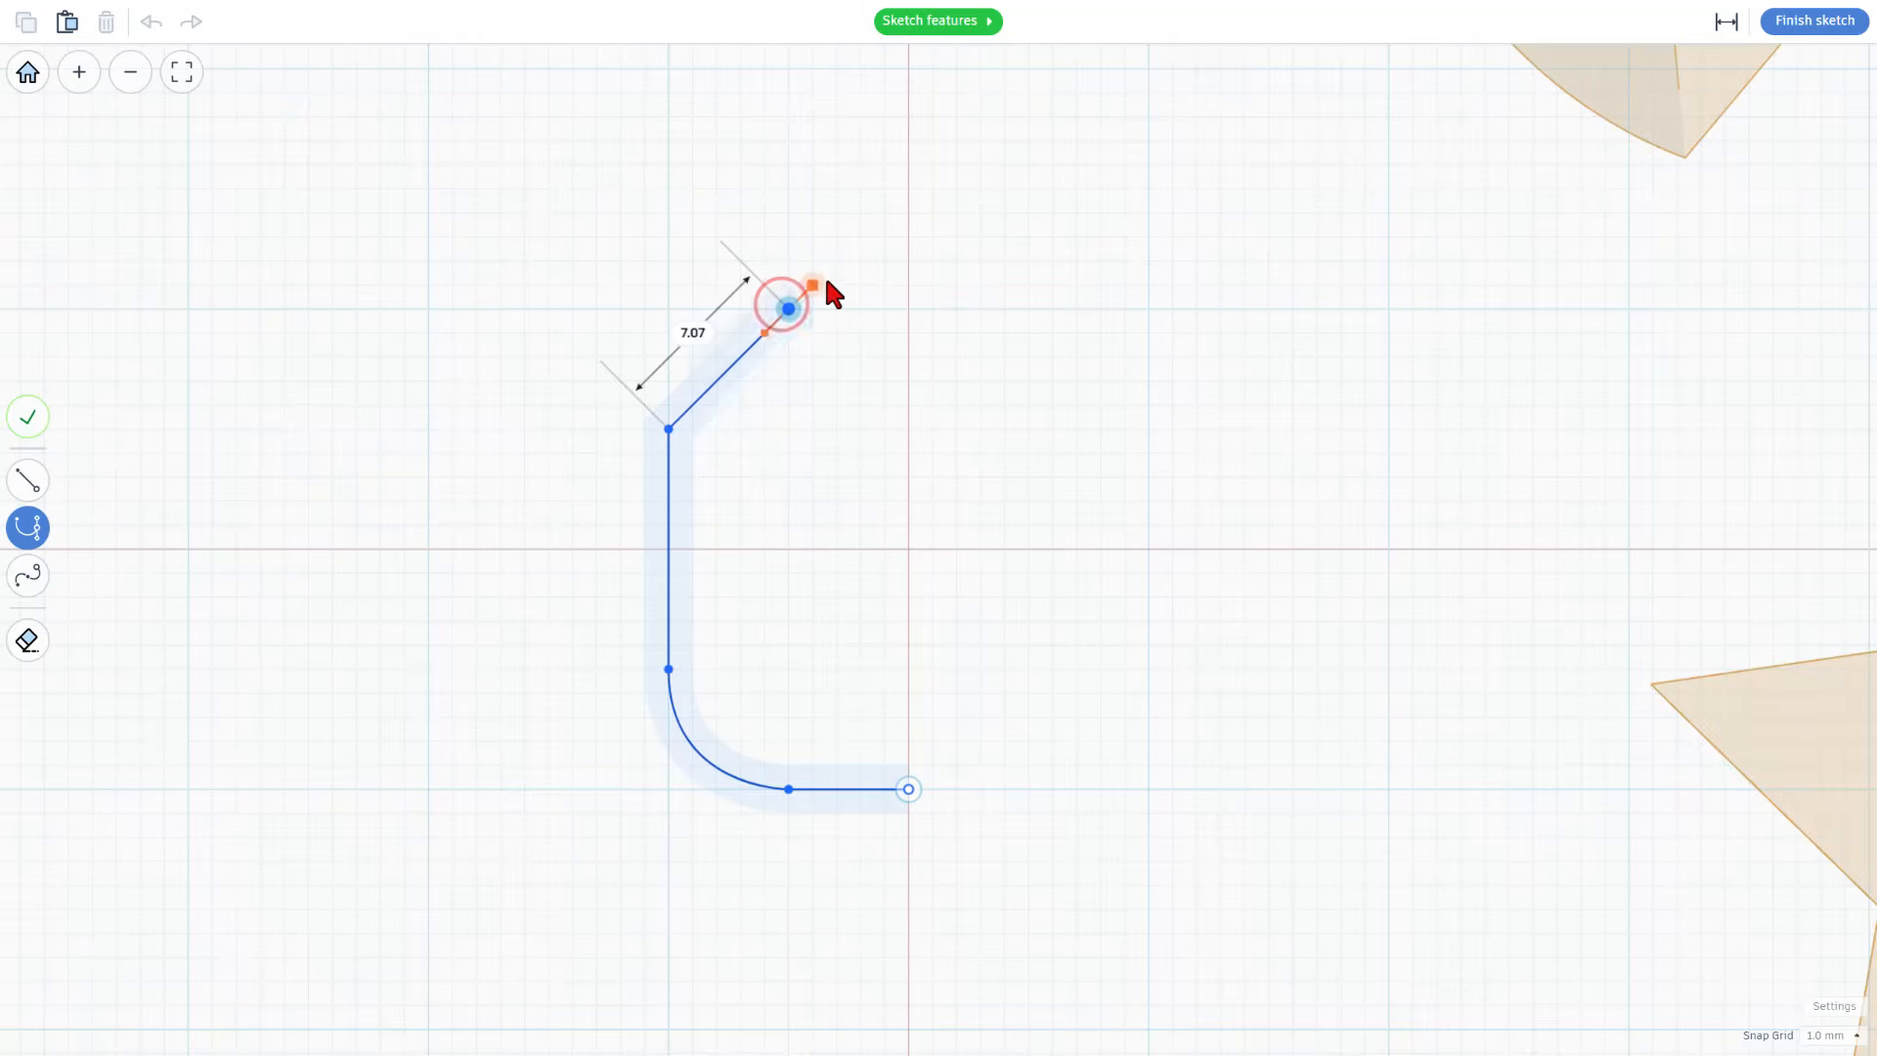
left_click_drag(828, 281, 894, 323)
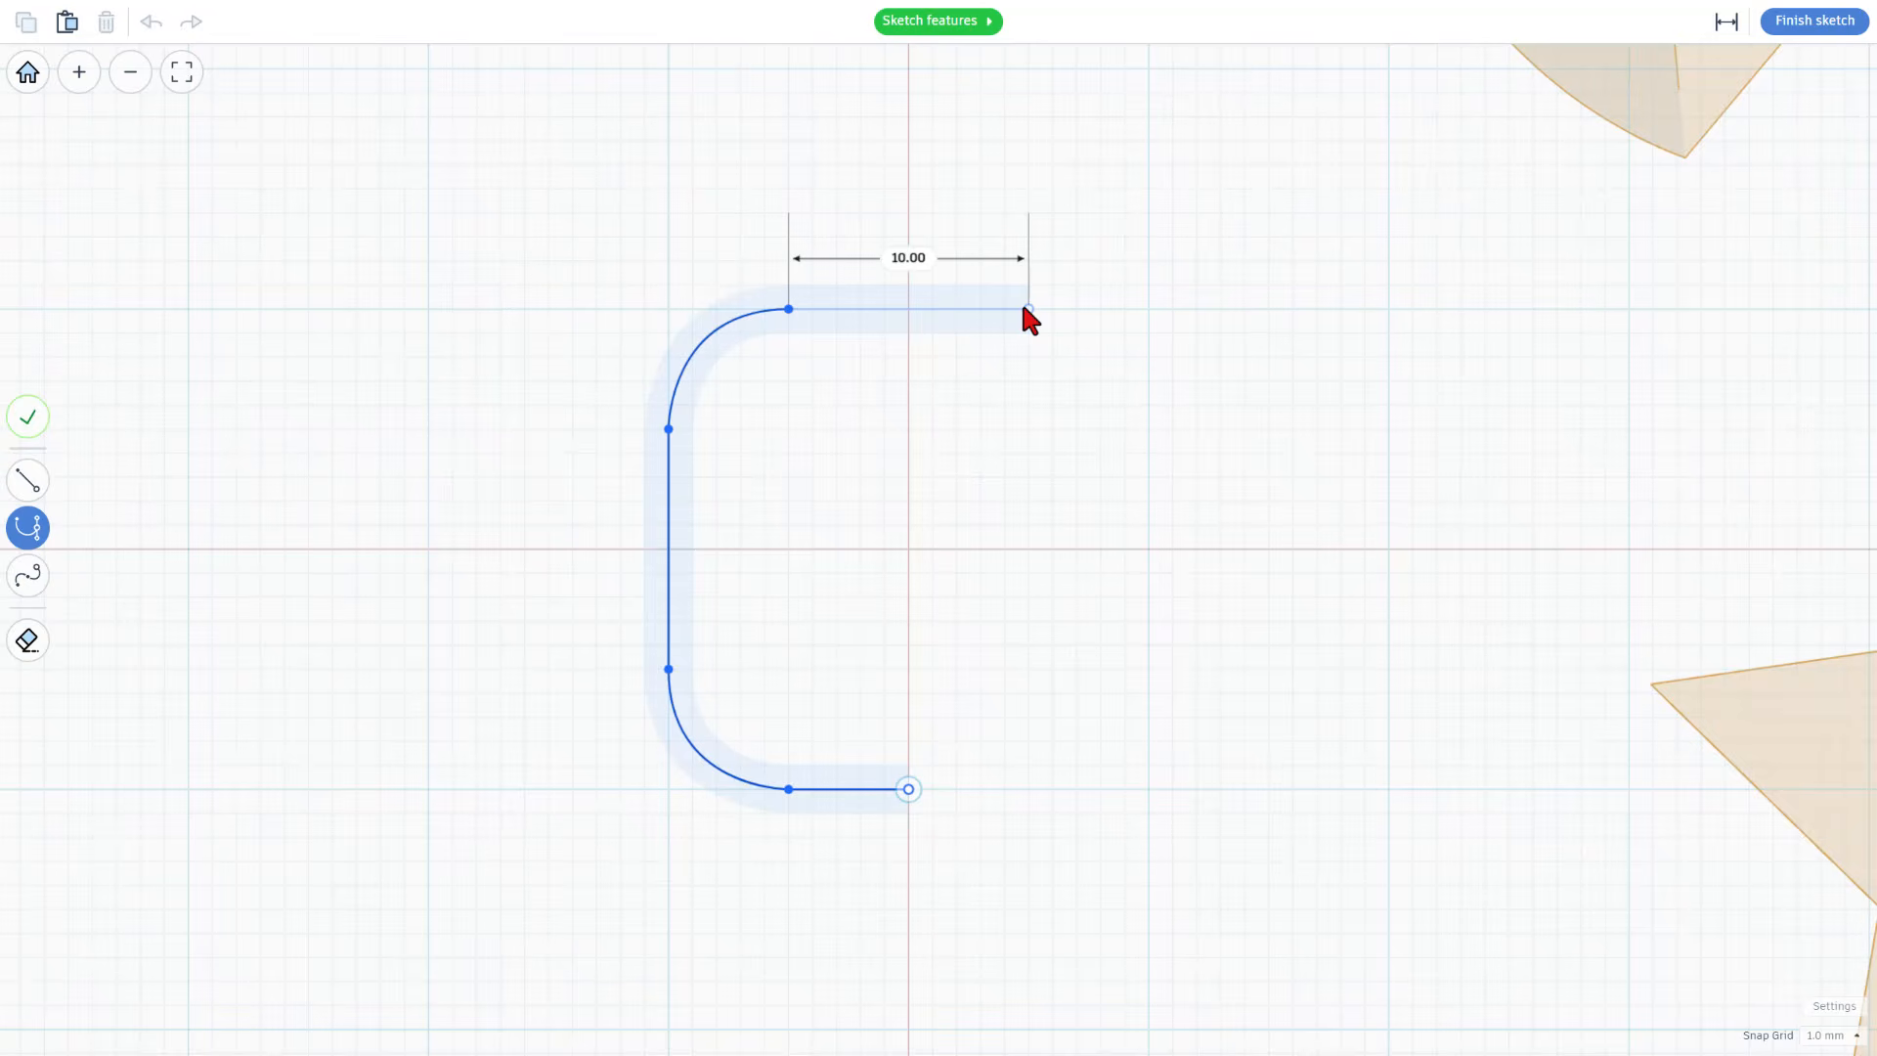
left_click(1026, 309)
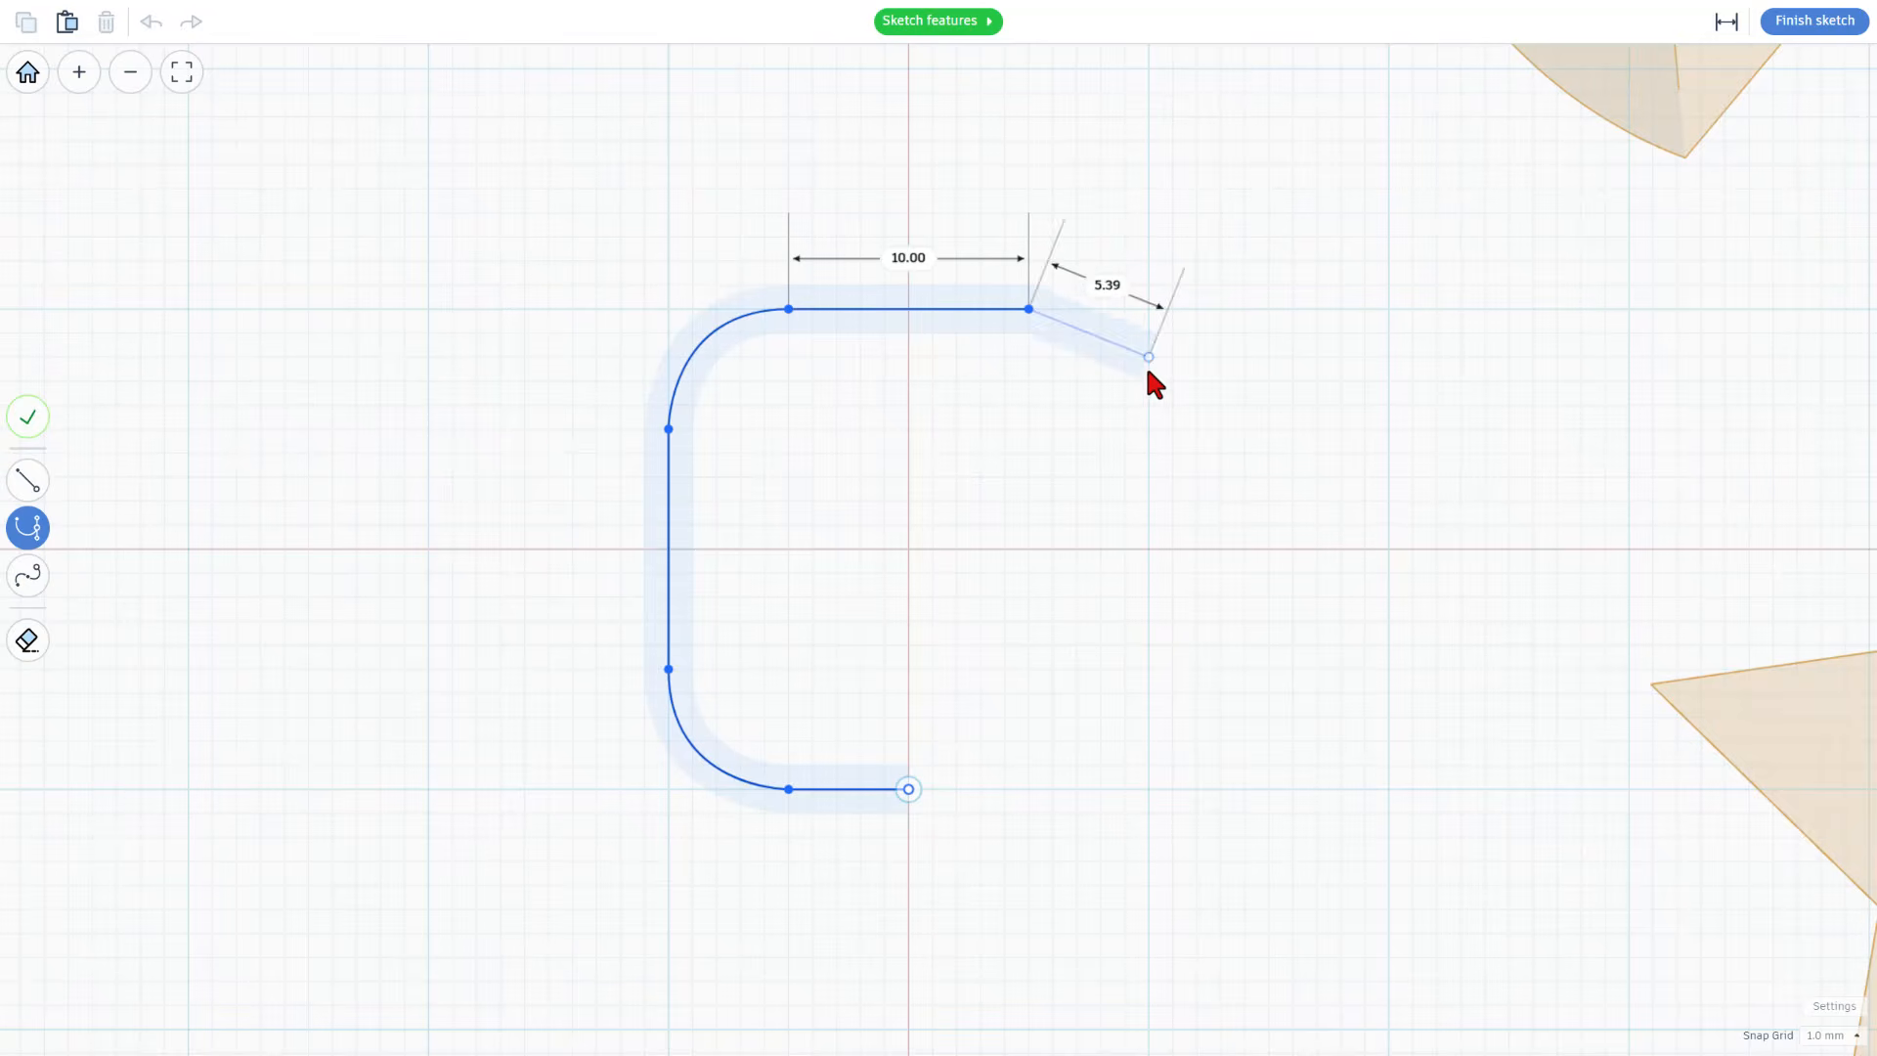
left_click(1146, 431)
left_click_drag(1145, 431, 1163, 529)
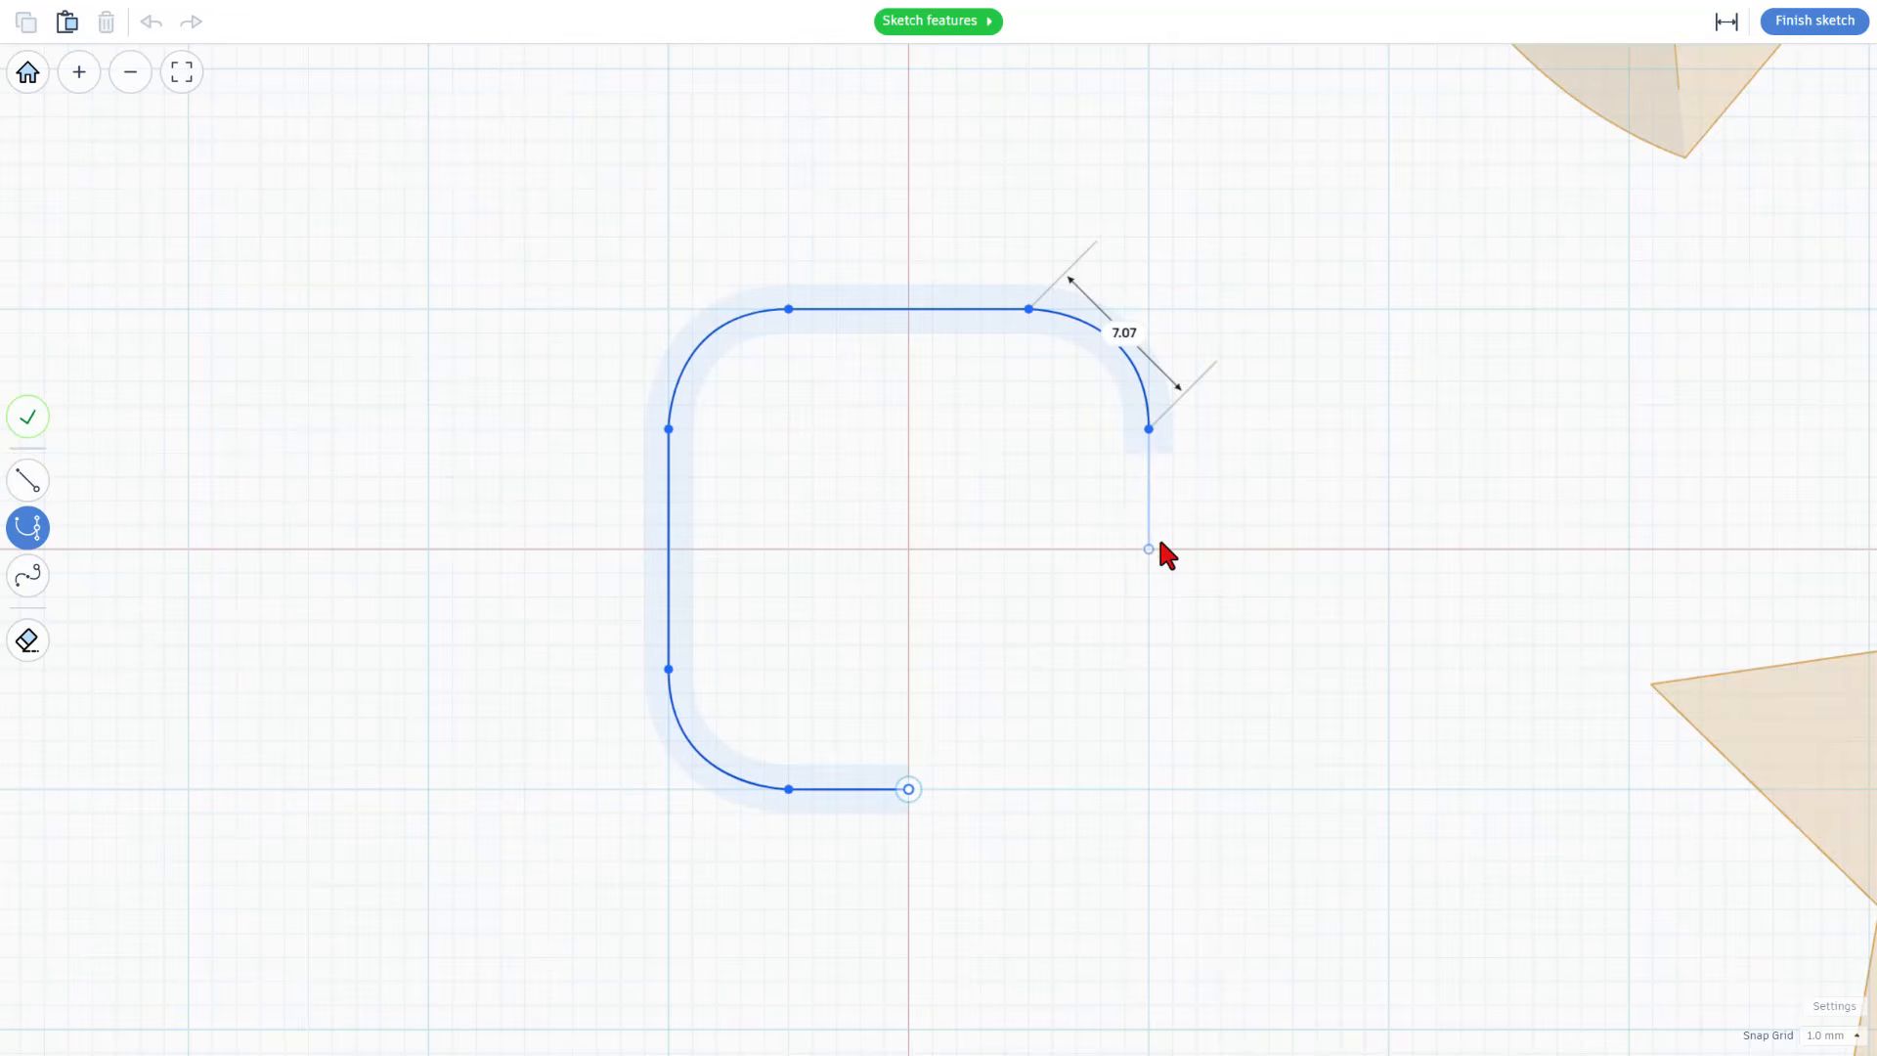
Draw the right side about 9 mm long, round the lower-right corner and close the rounded square at its starting point.
left_click(1149, 644)
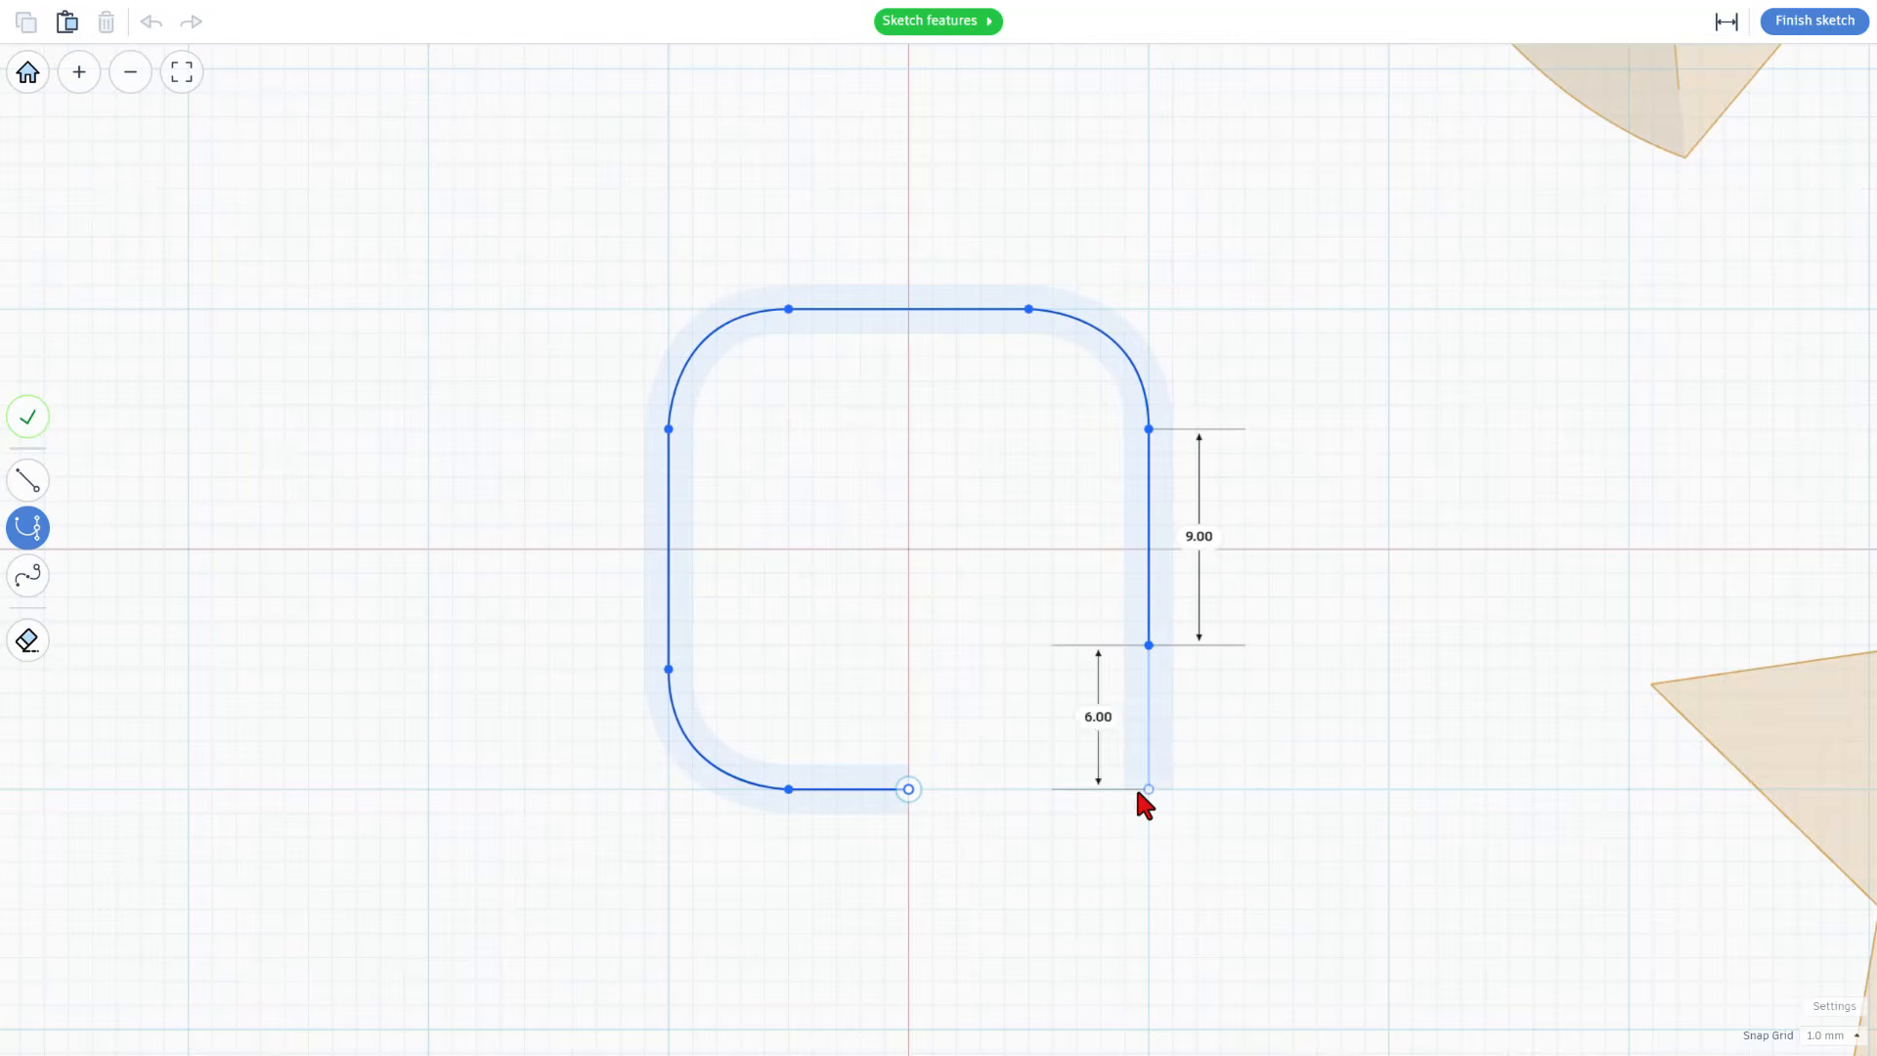
left_click_drag(1022, 784, 913, 788)
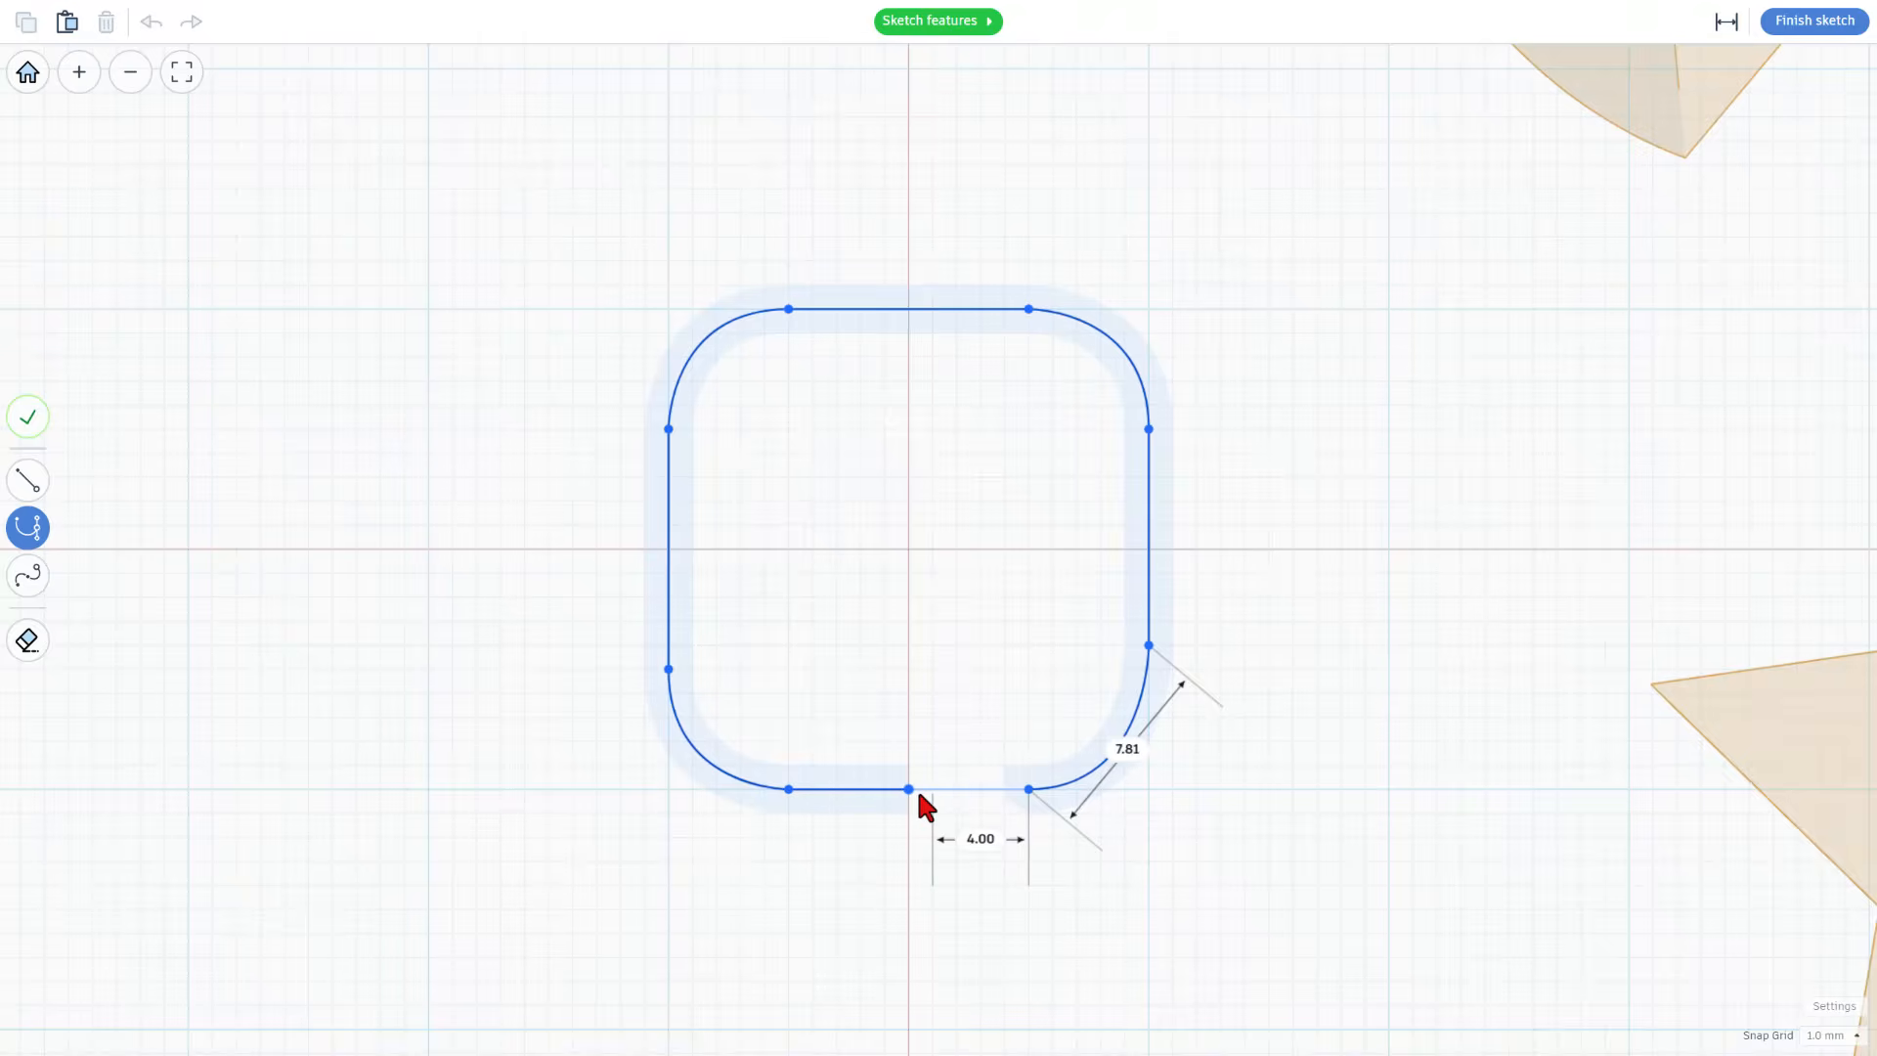
left_click(917, 787)
Move the lower point of the rounded square's right side down to make that side 10 mm long.
left_click(1047, 663)
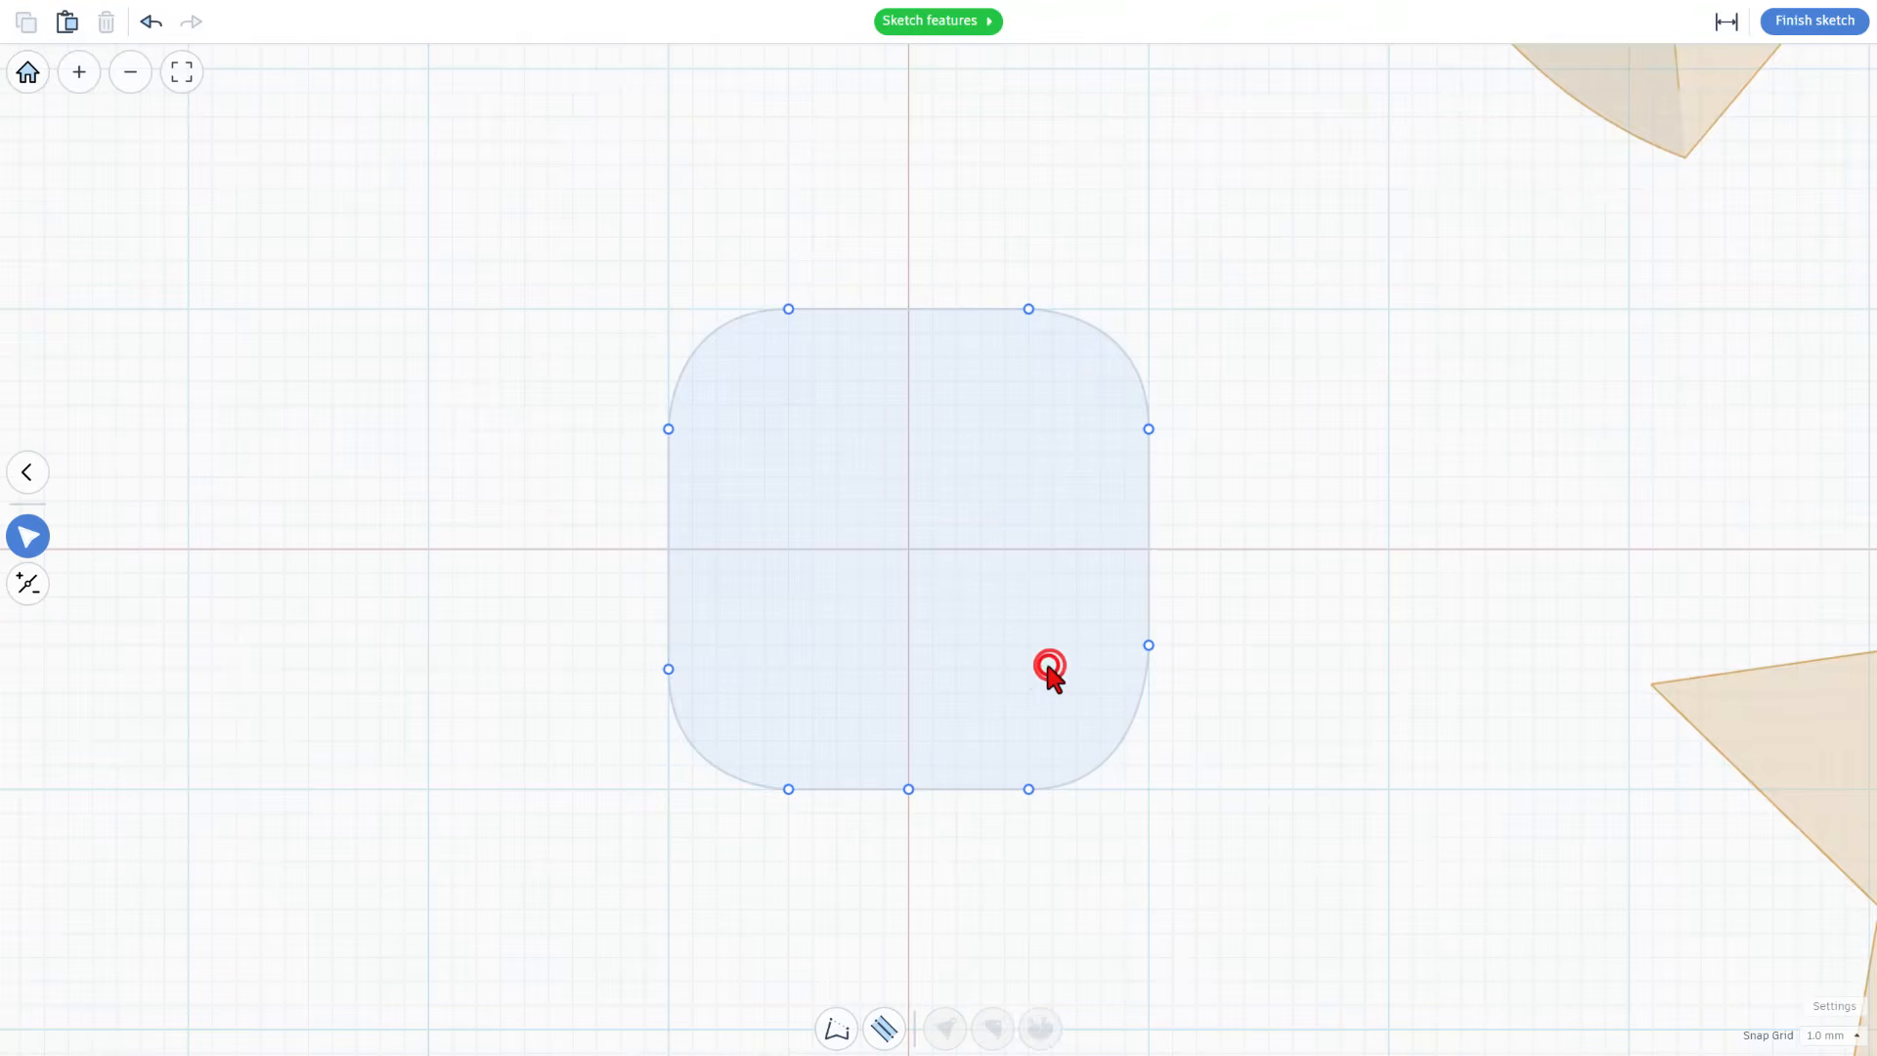
left_click(1147, 646)
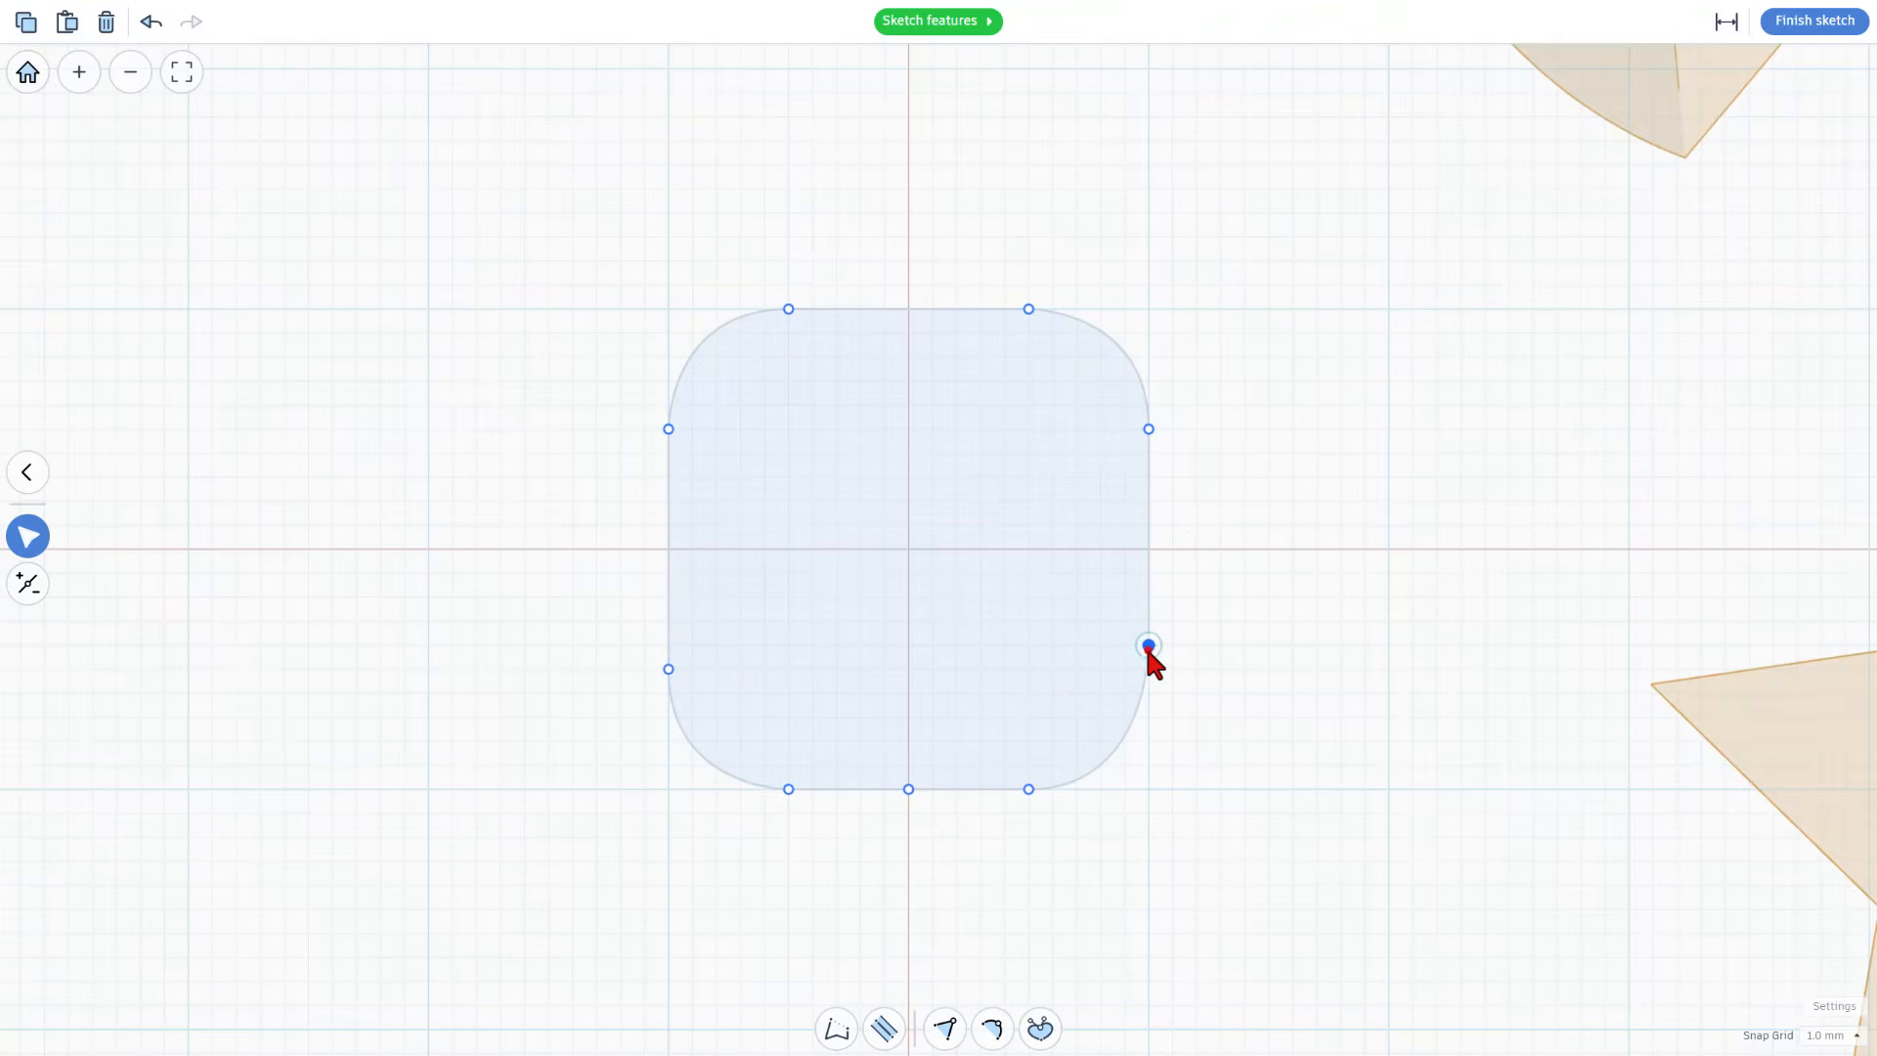
left_click_drag(1144, 650, 1144, 671)
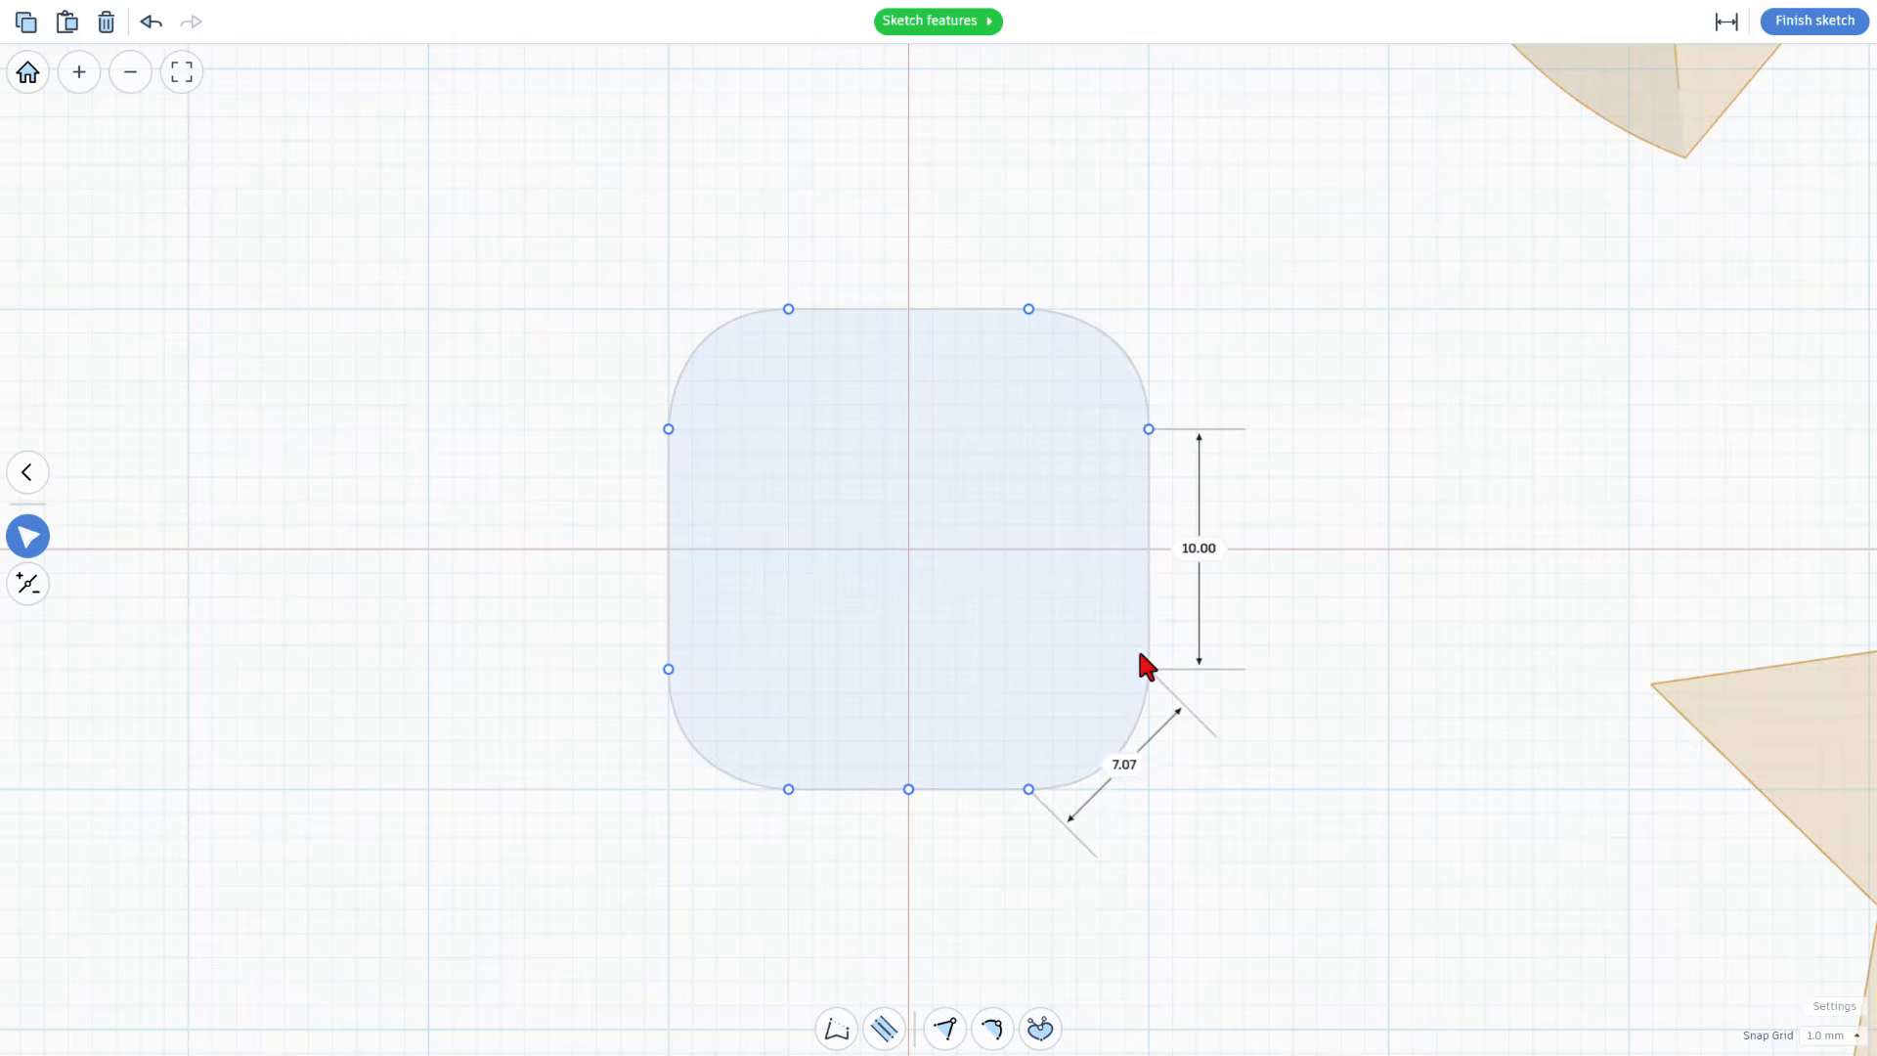
Select the four left-hand points of the rounded square and shift them 20 mm to the left.
left_click(1015, 706)
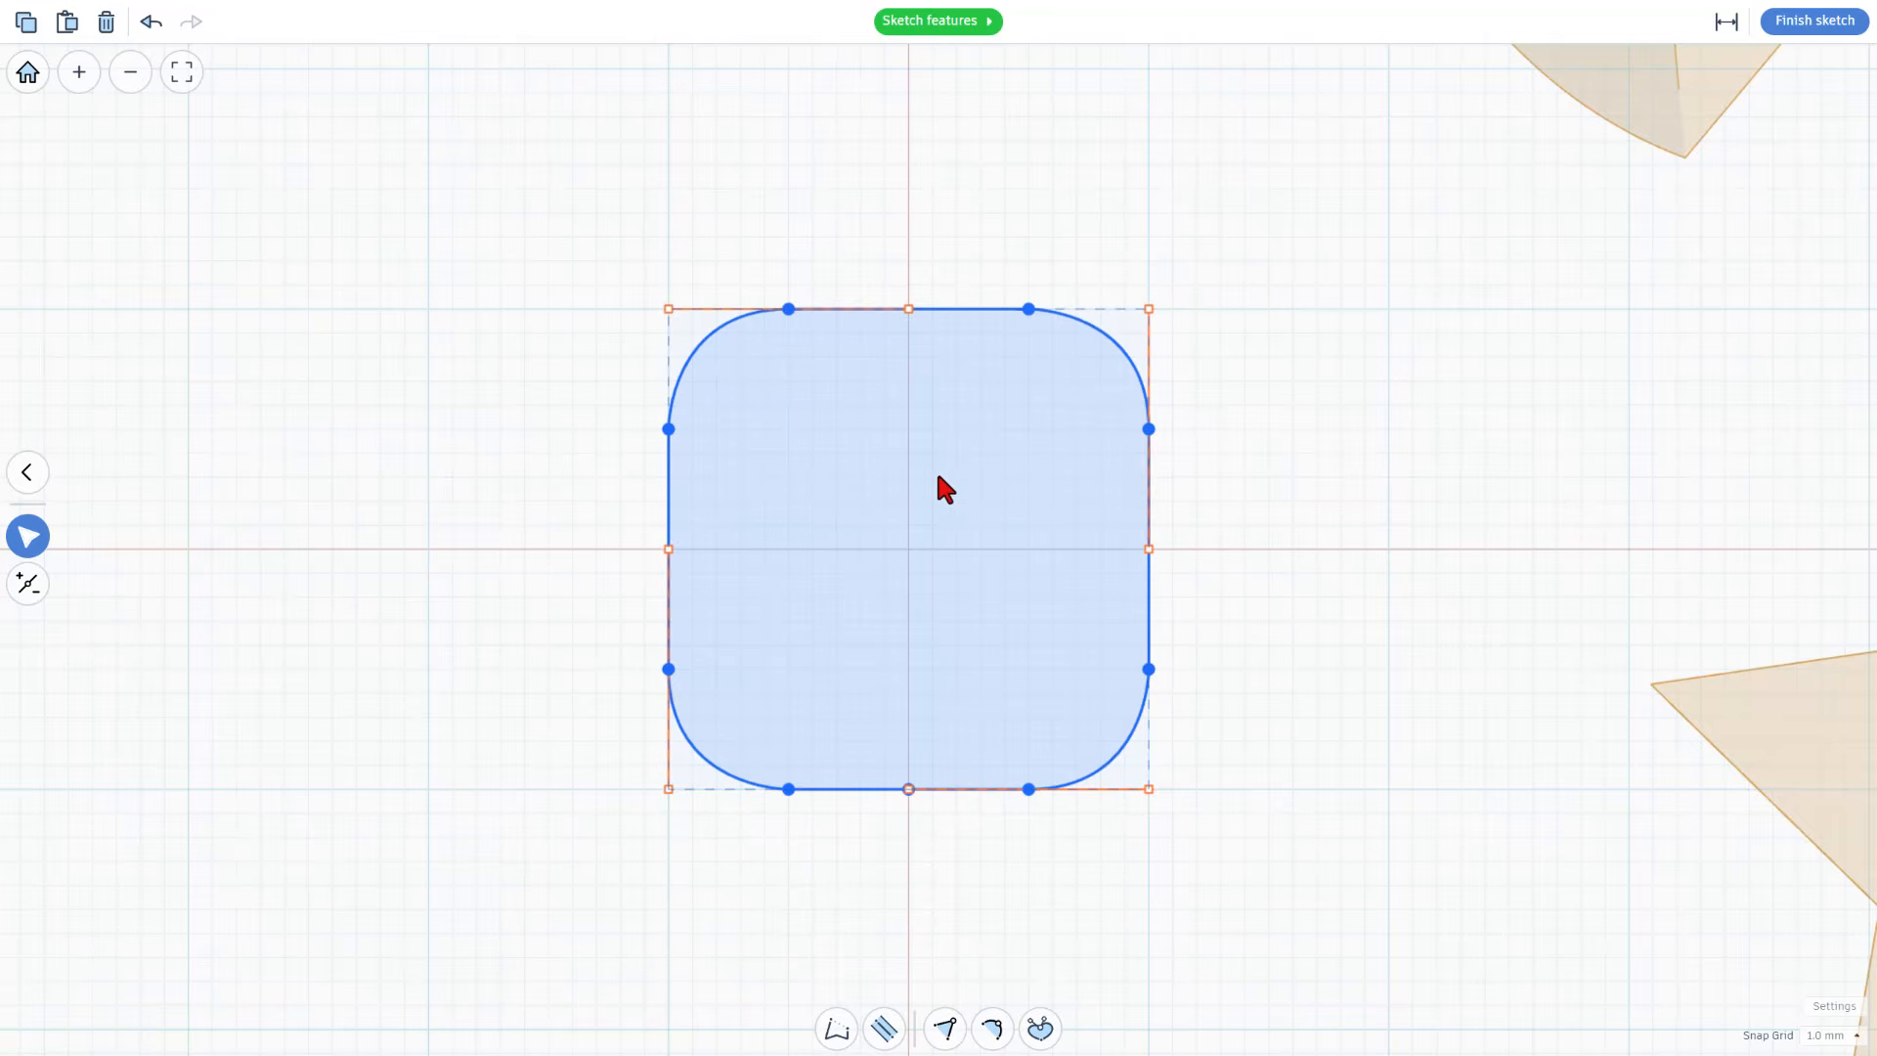
left_click(1393, 350)
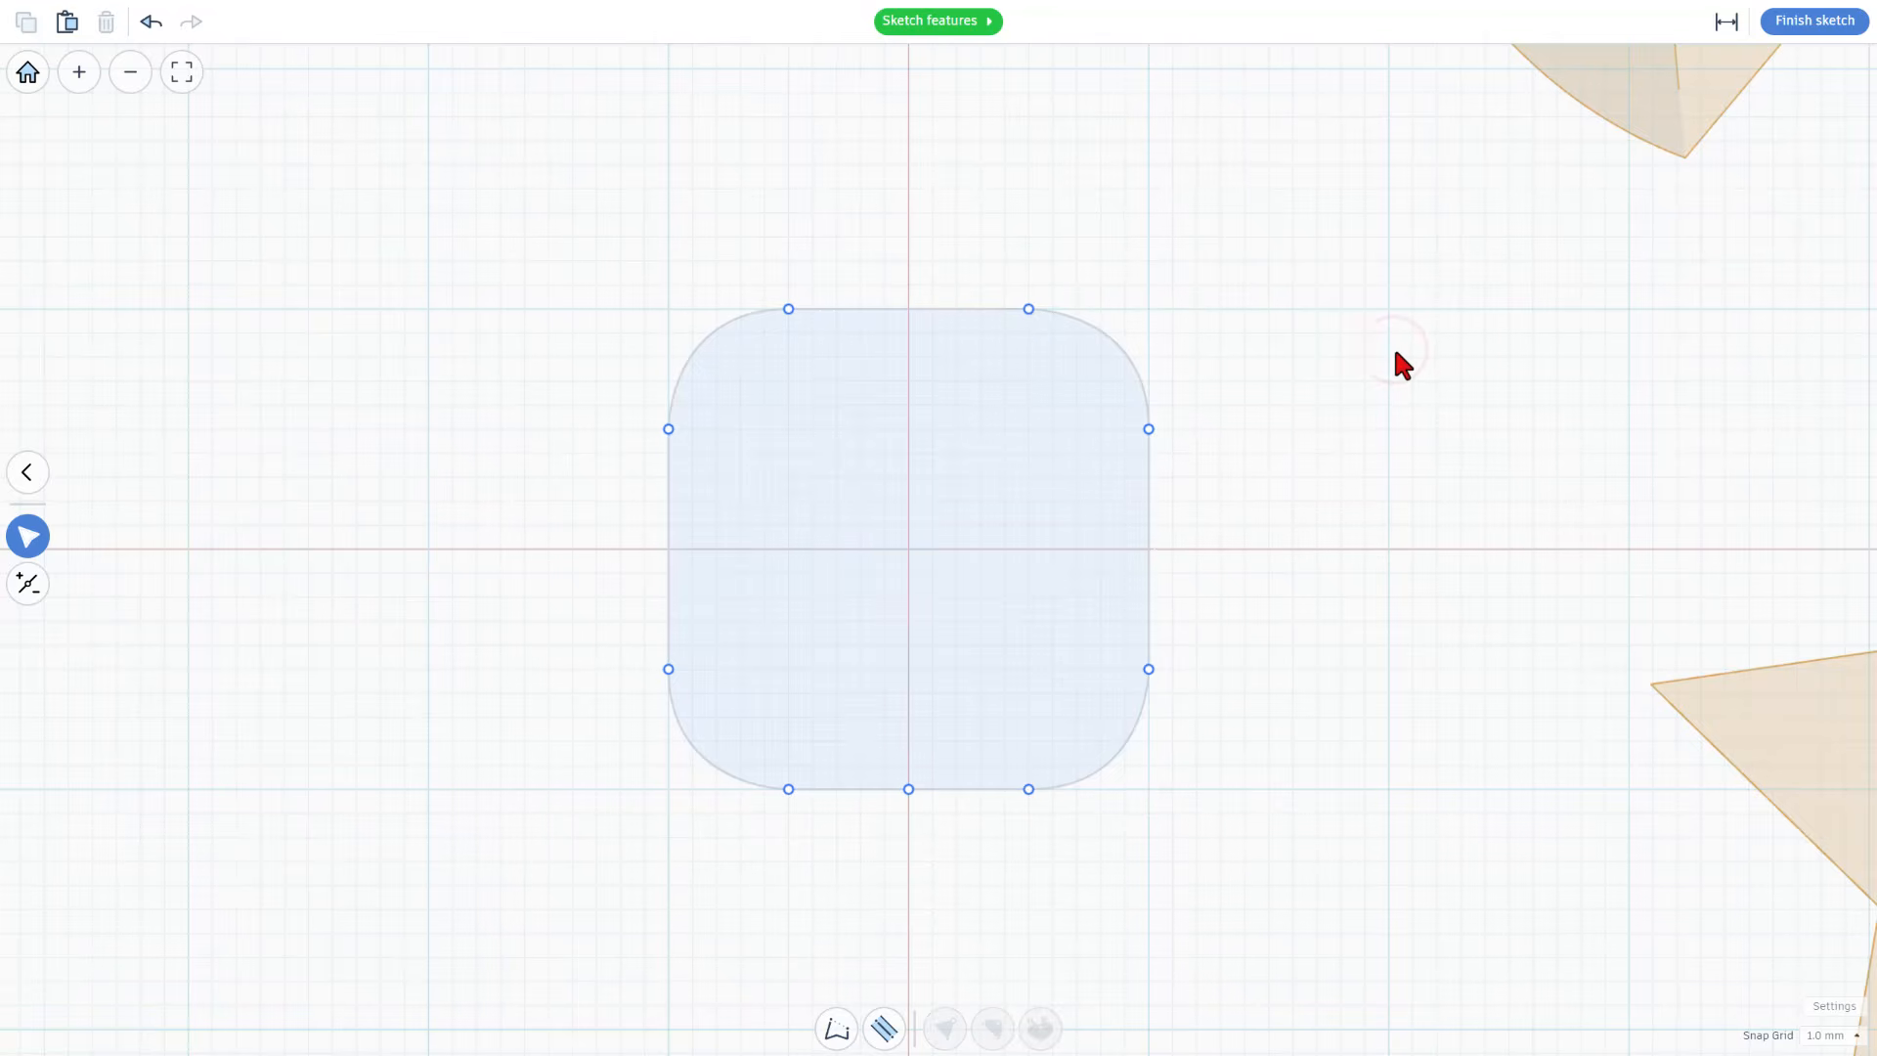
left_click_drag(351, 218, 850, 829)
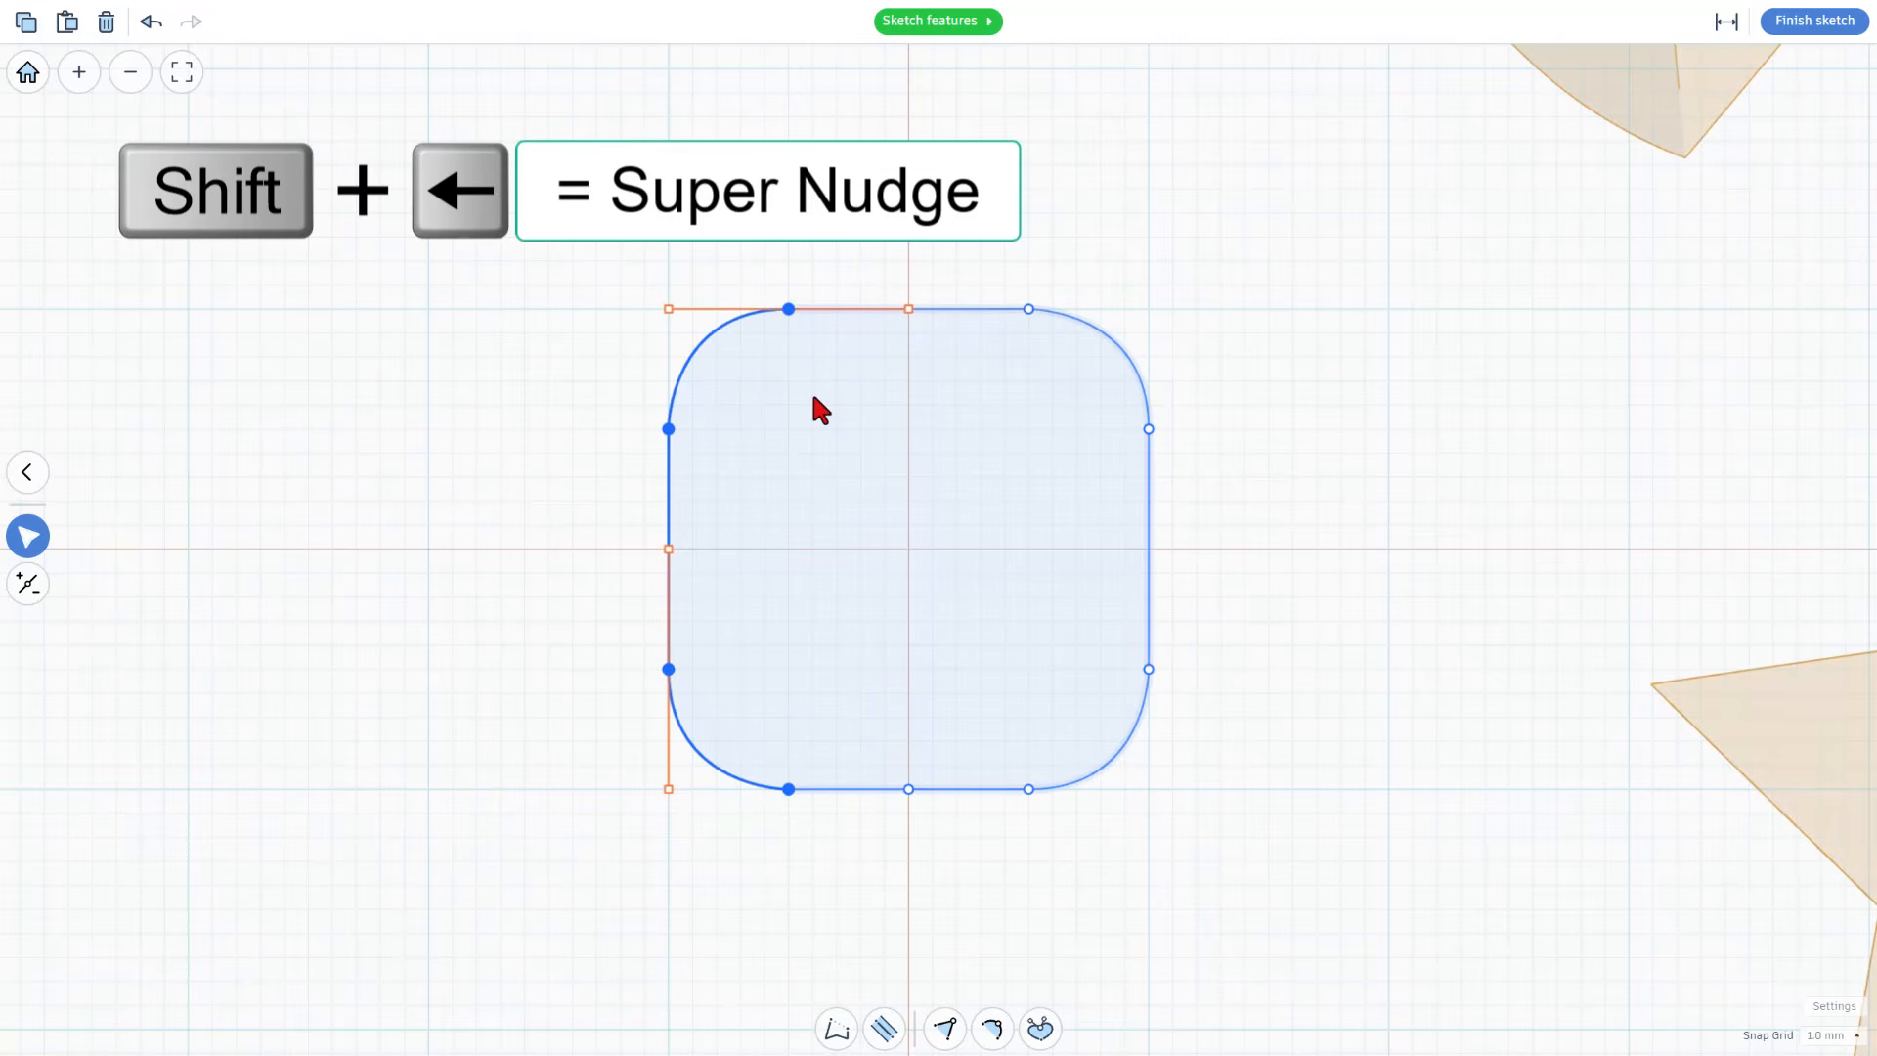
key("shift+Left")
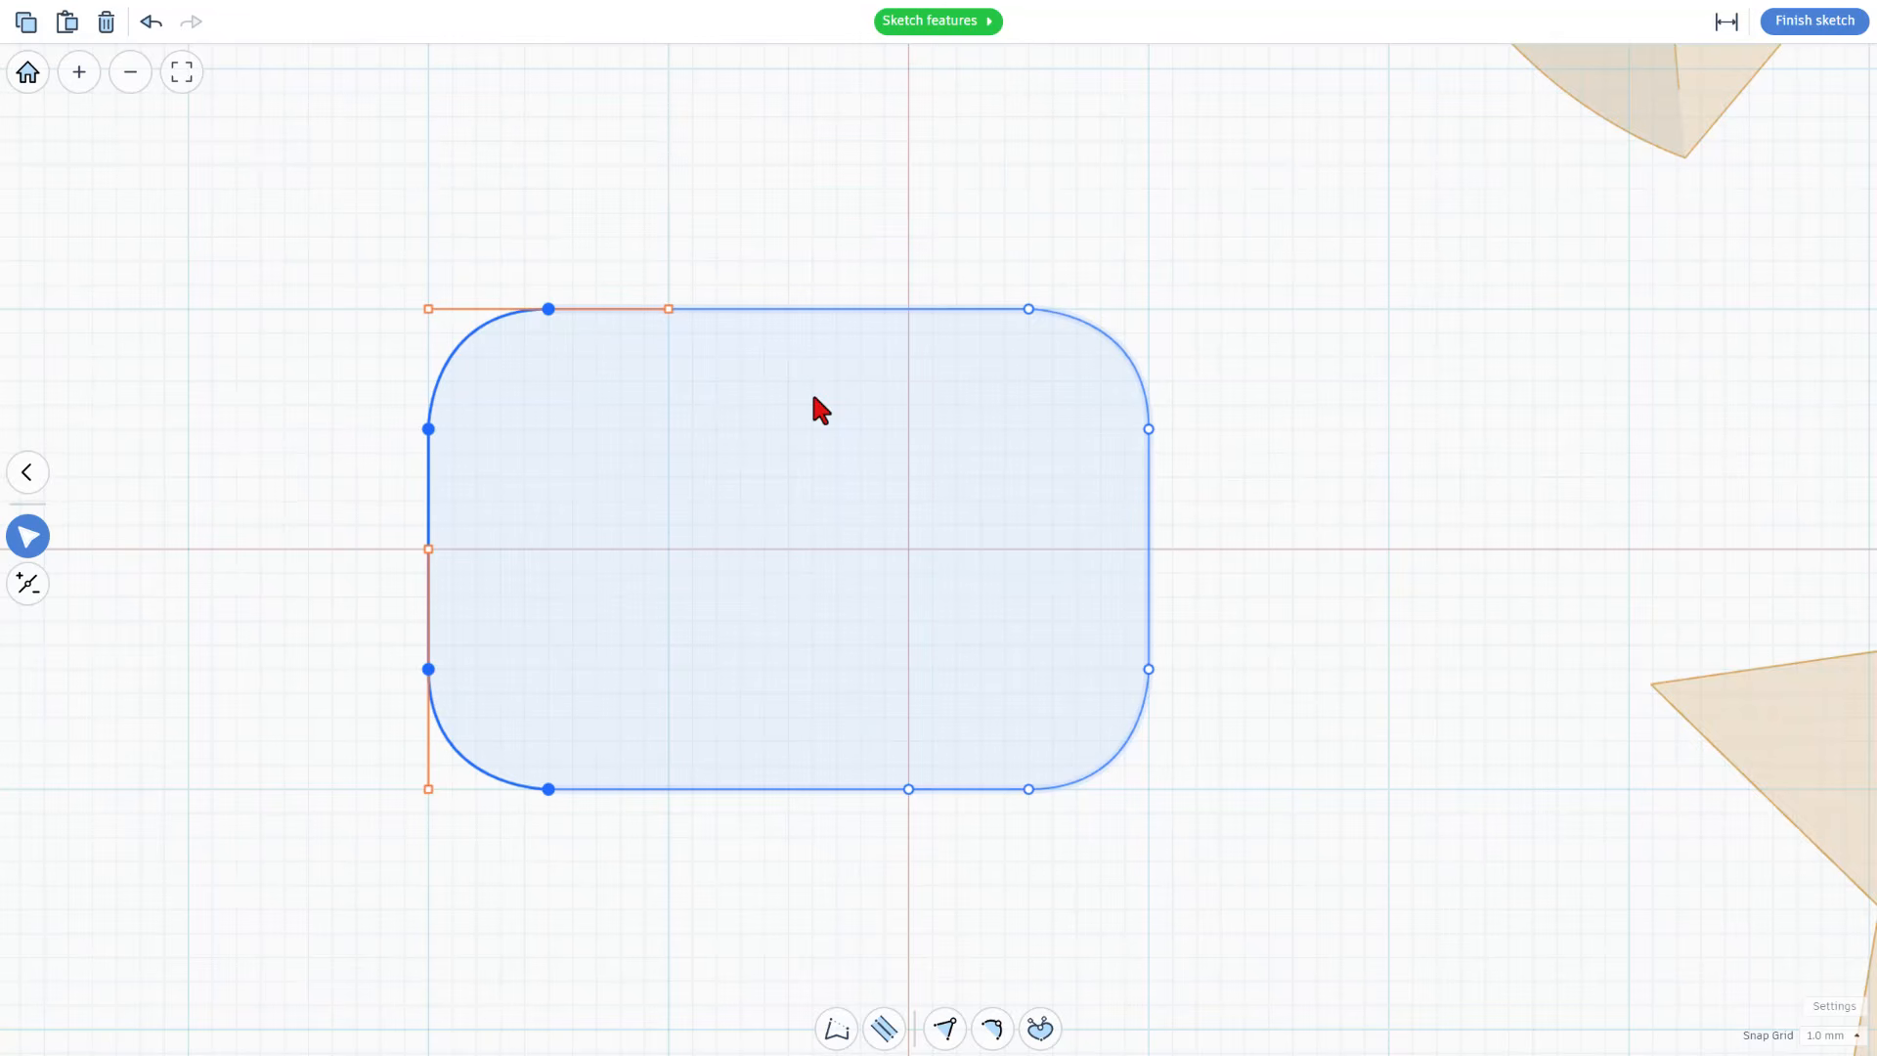
key("shift+Left")
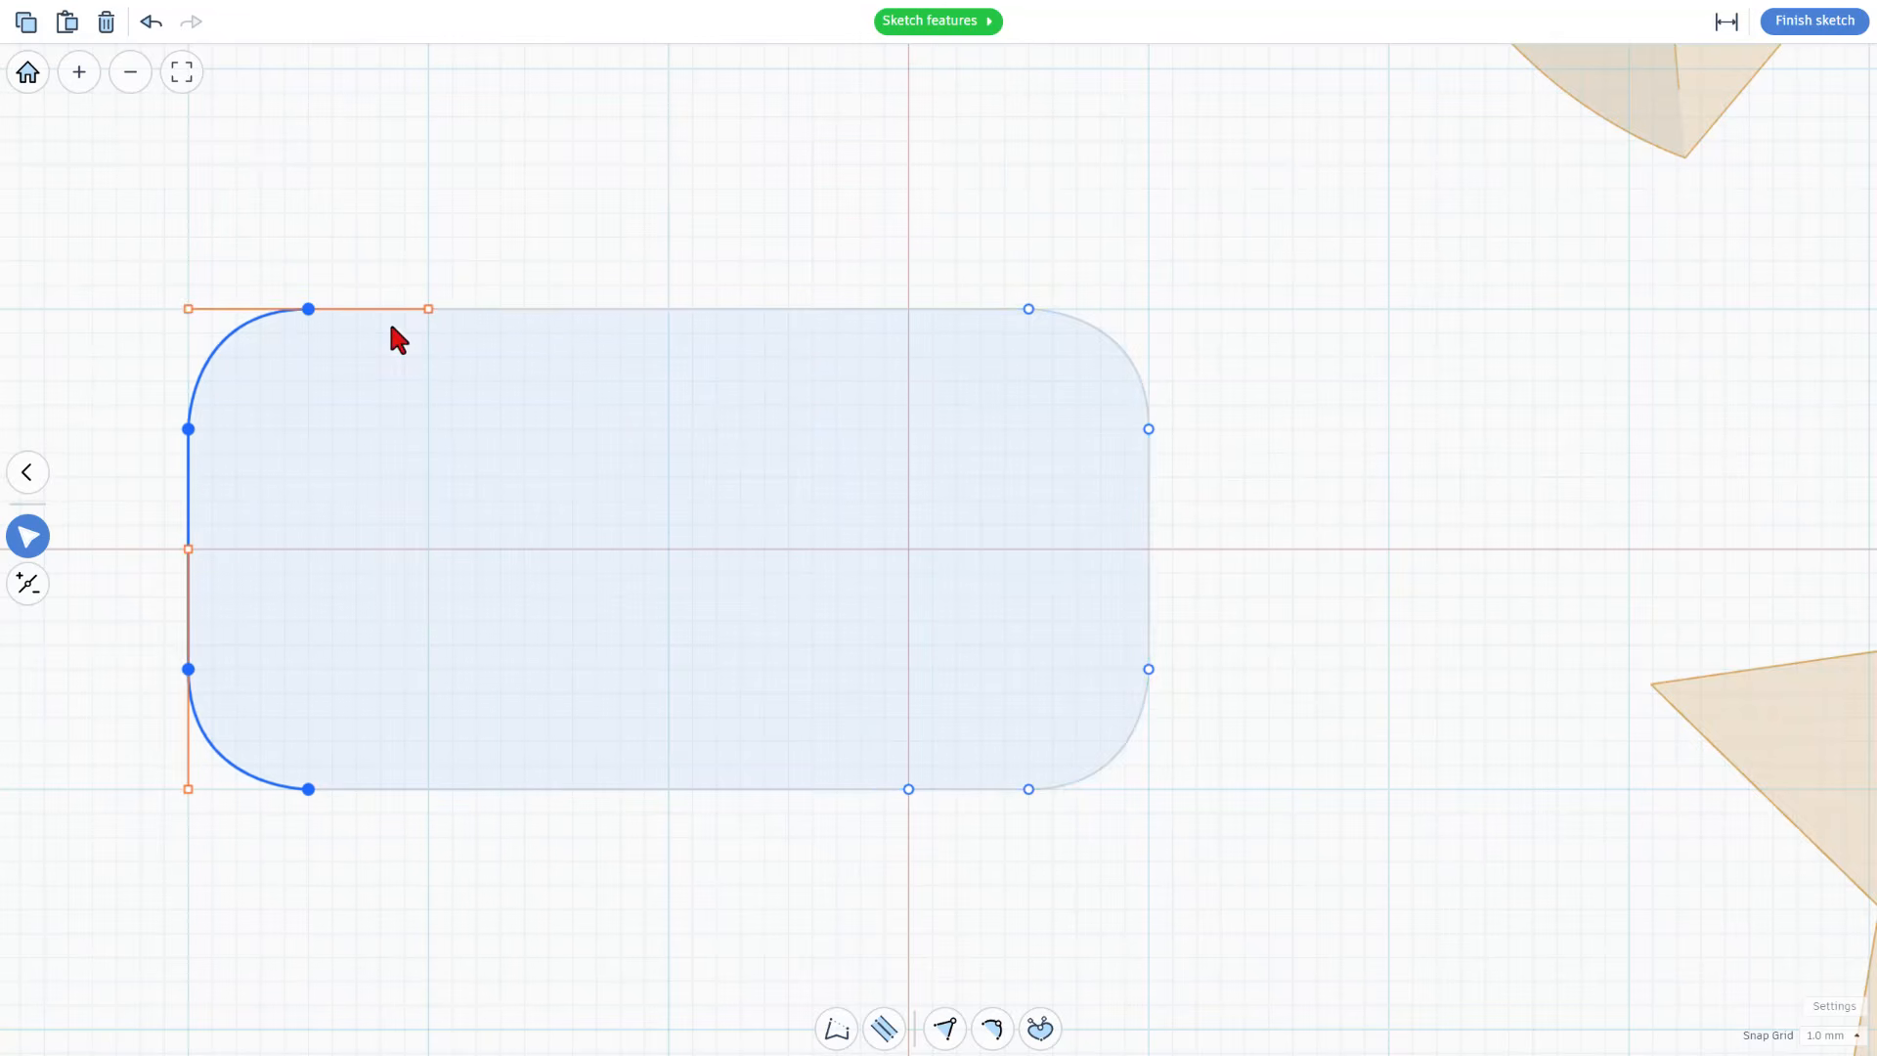
Select the four upper points of the rounded shape, shift them up 10 mm and back down 4 mm.
left_click(94, 256)
left_click_drag(94, 256, 1295, 518)
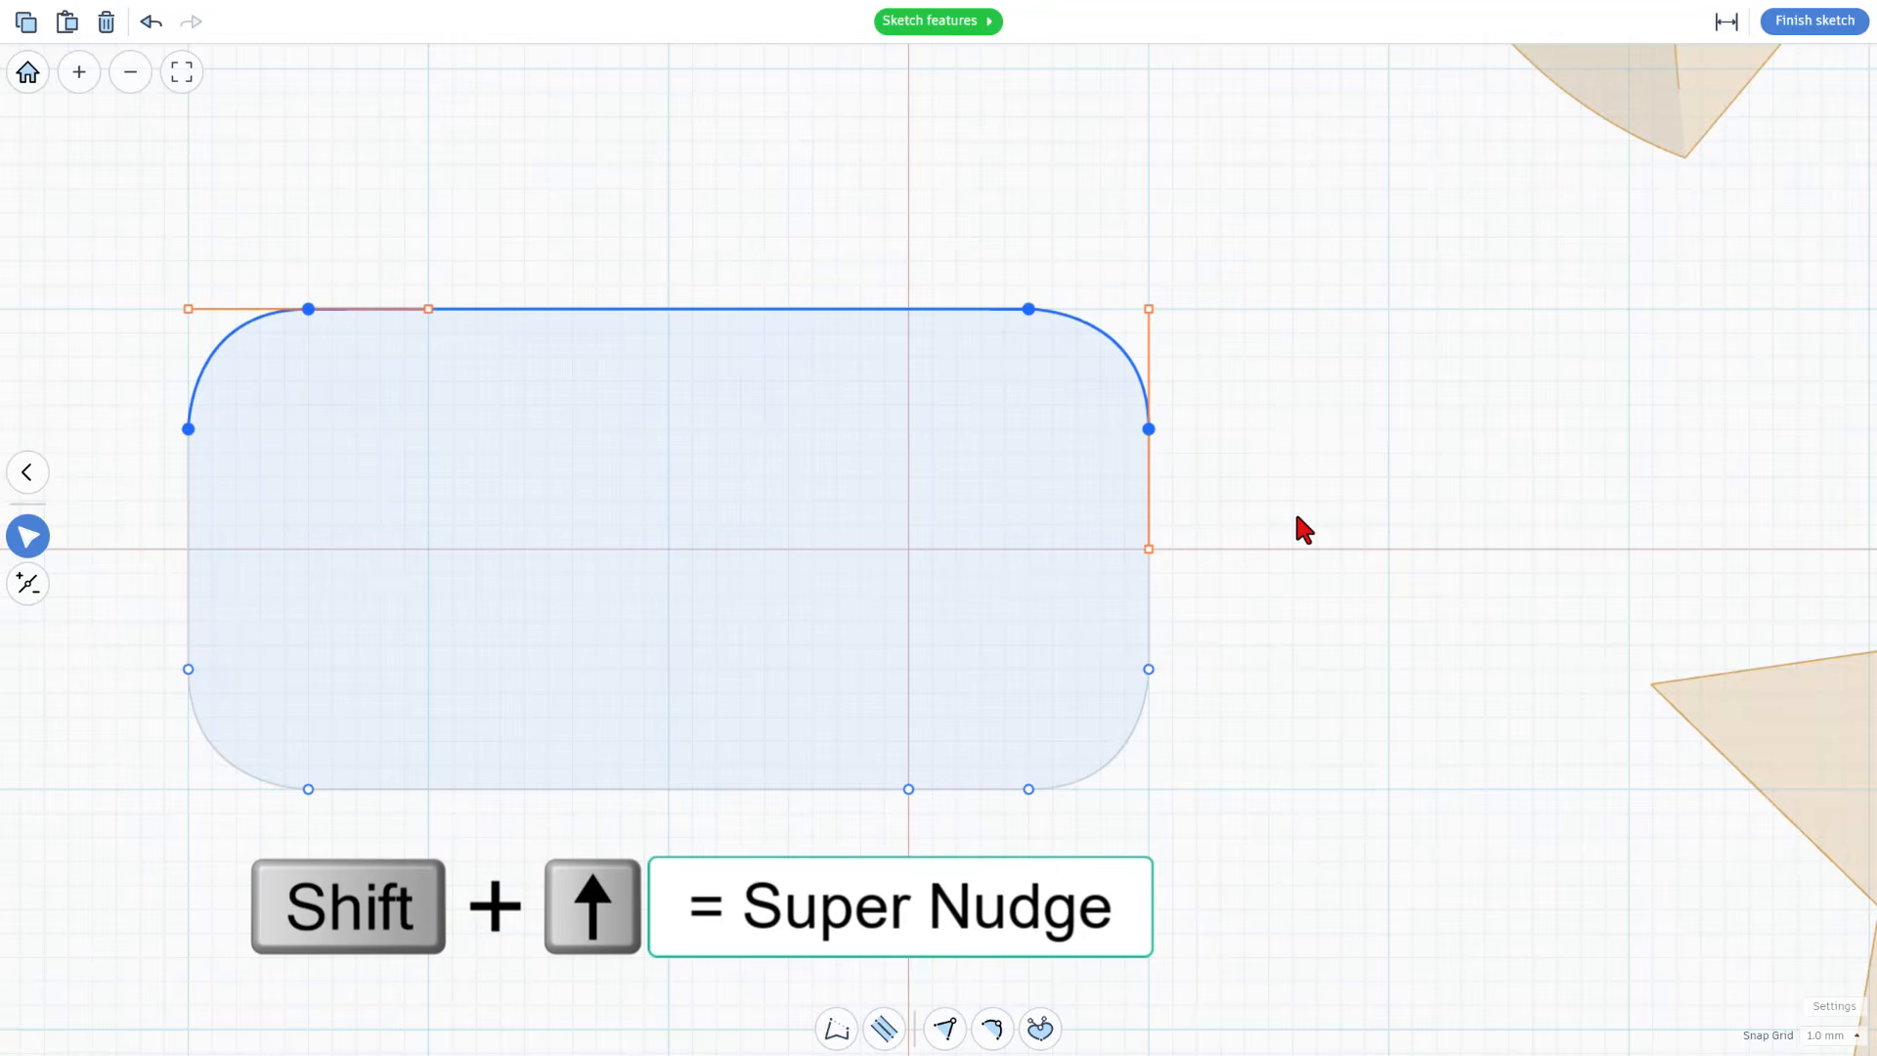
key("shift+Up")
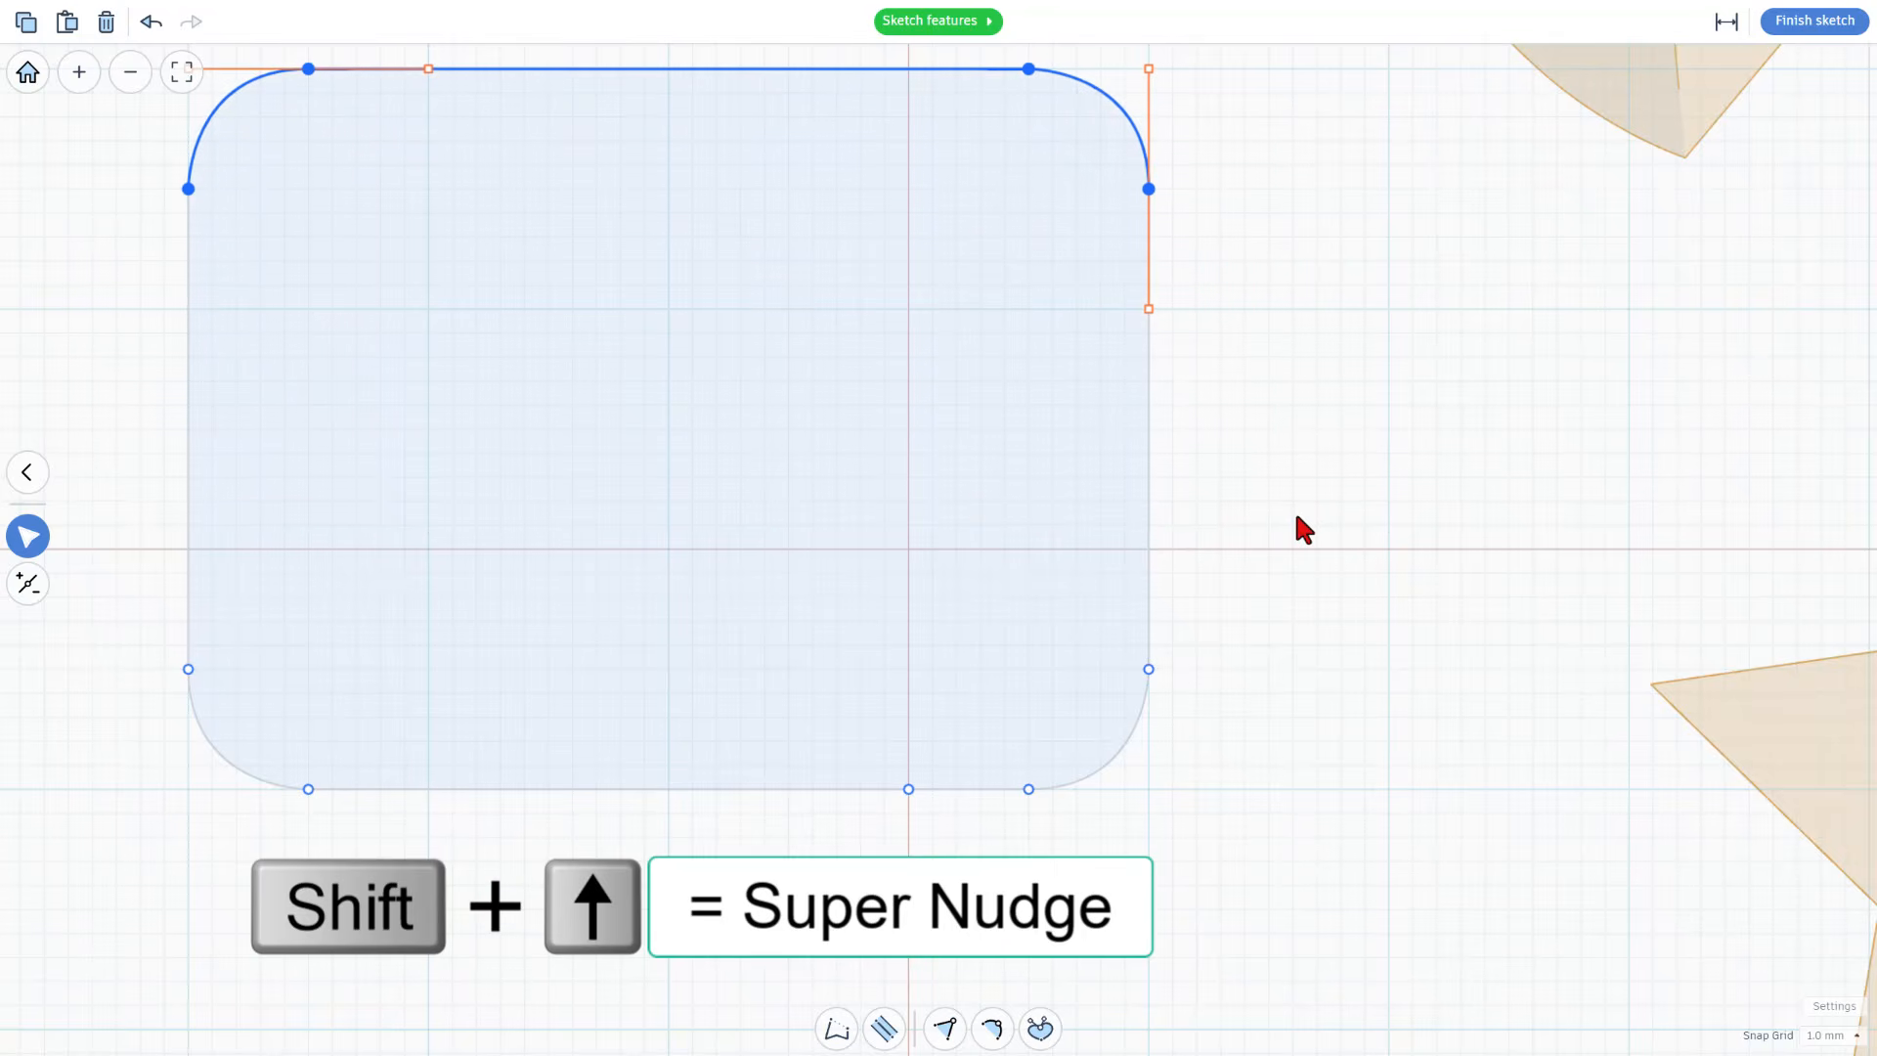
key("Down")
key("Down")
key("Down")
key("Down")
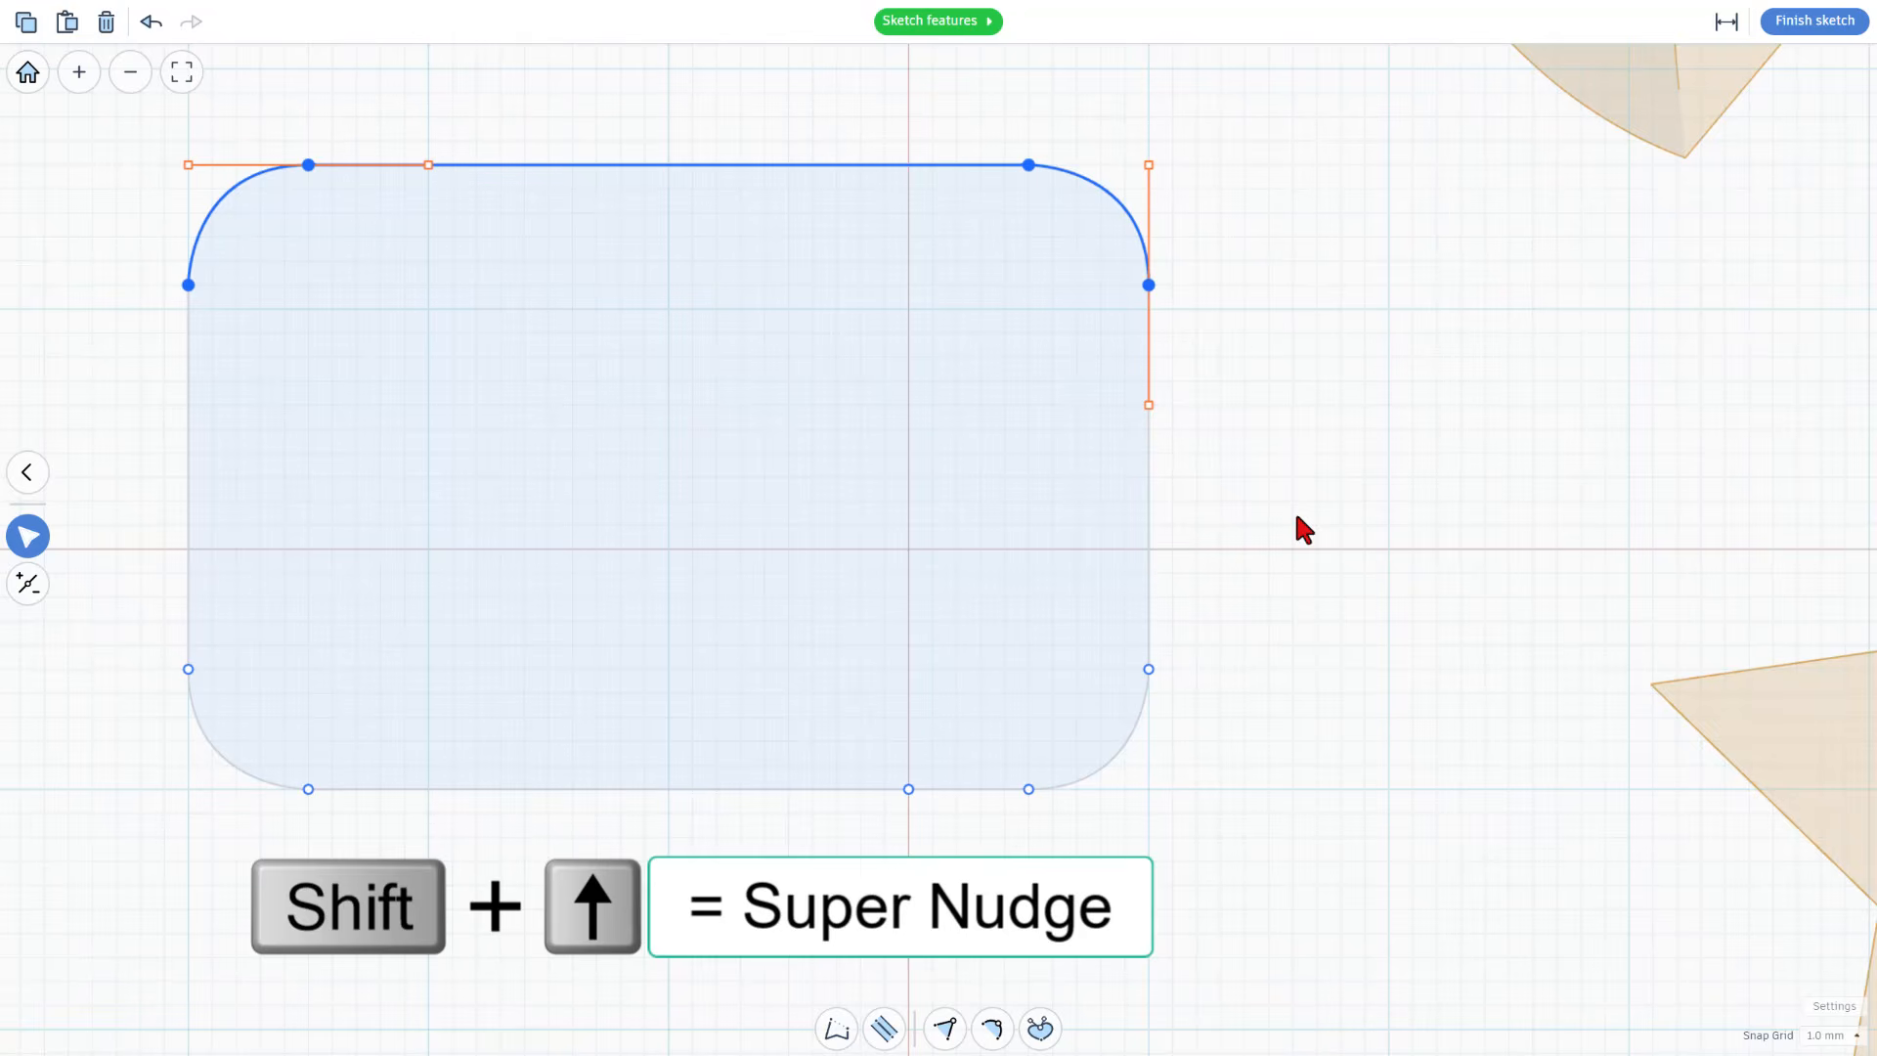
left_click(1213, 599)
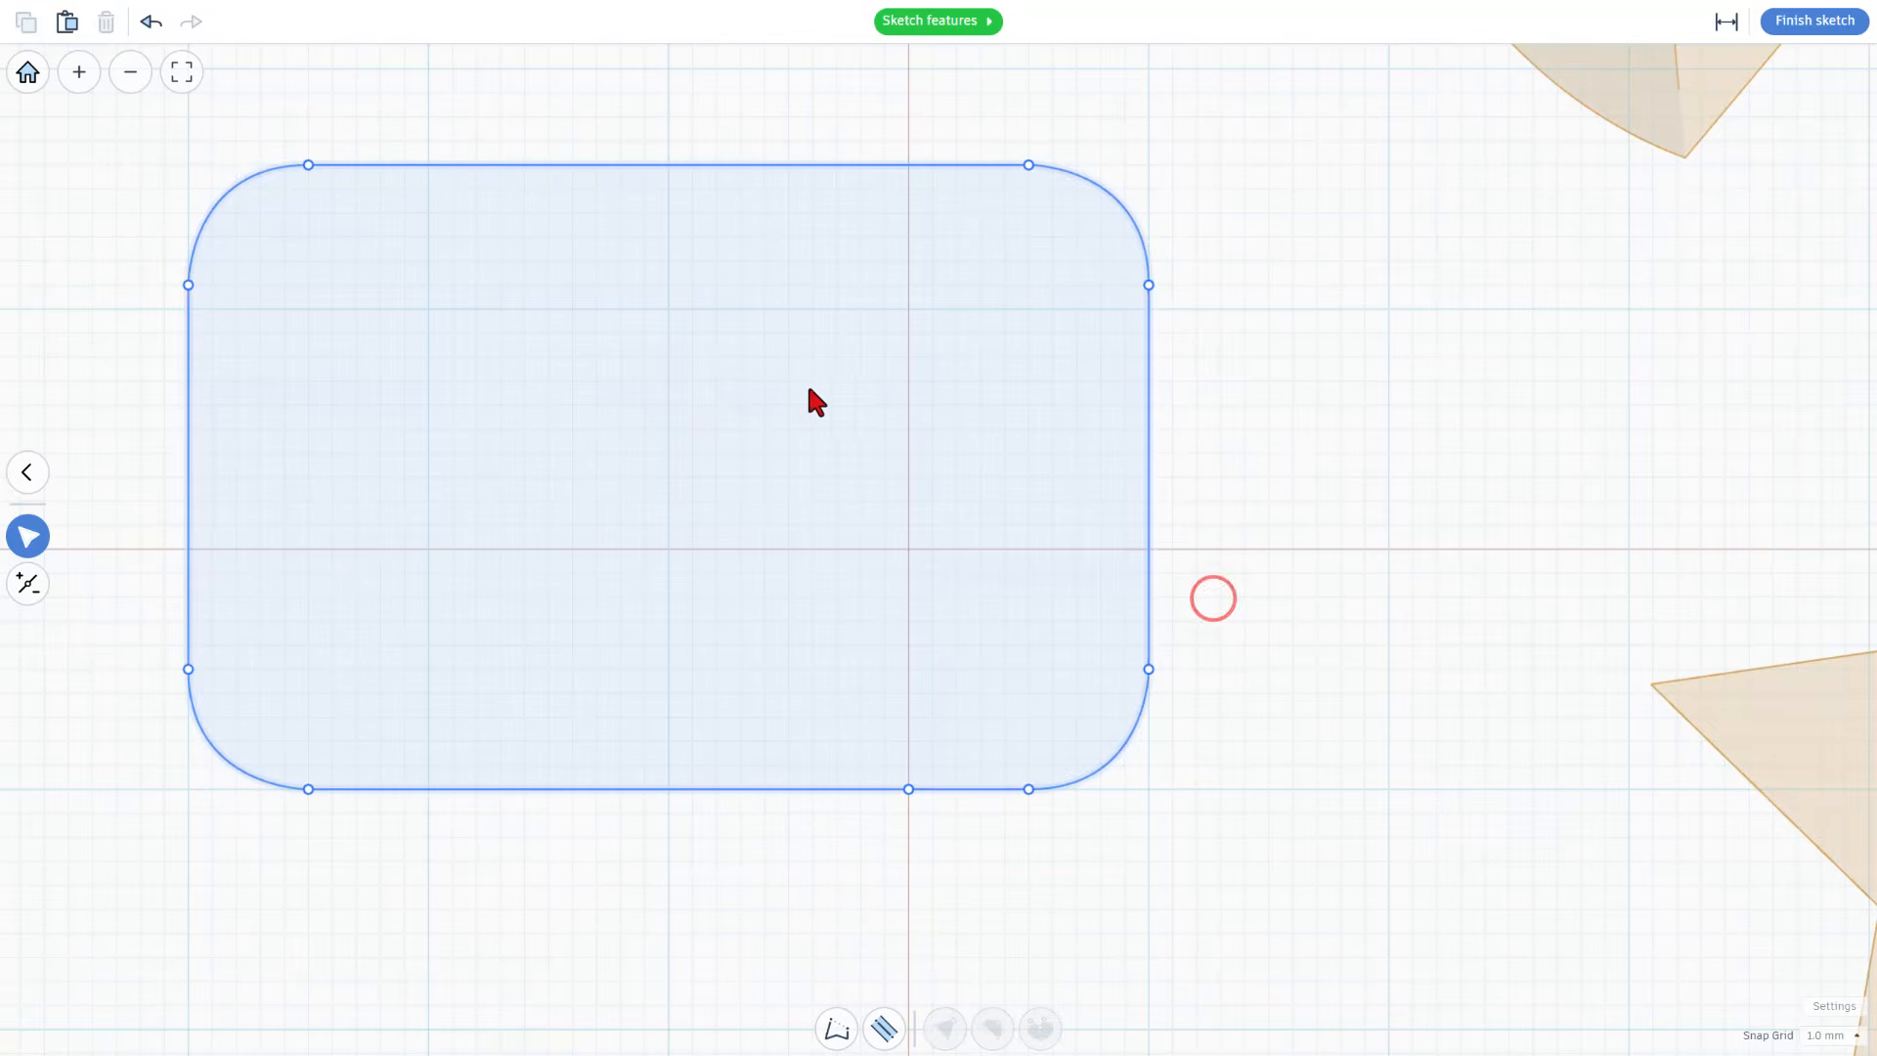
Check the top edge's length and finish the rounded rectangle sketch.
left_click(790, 165)
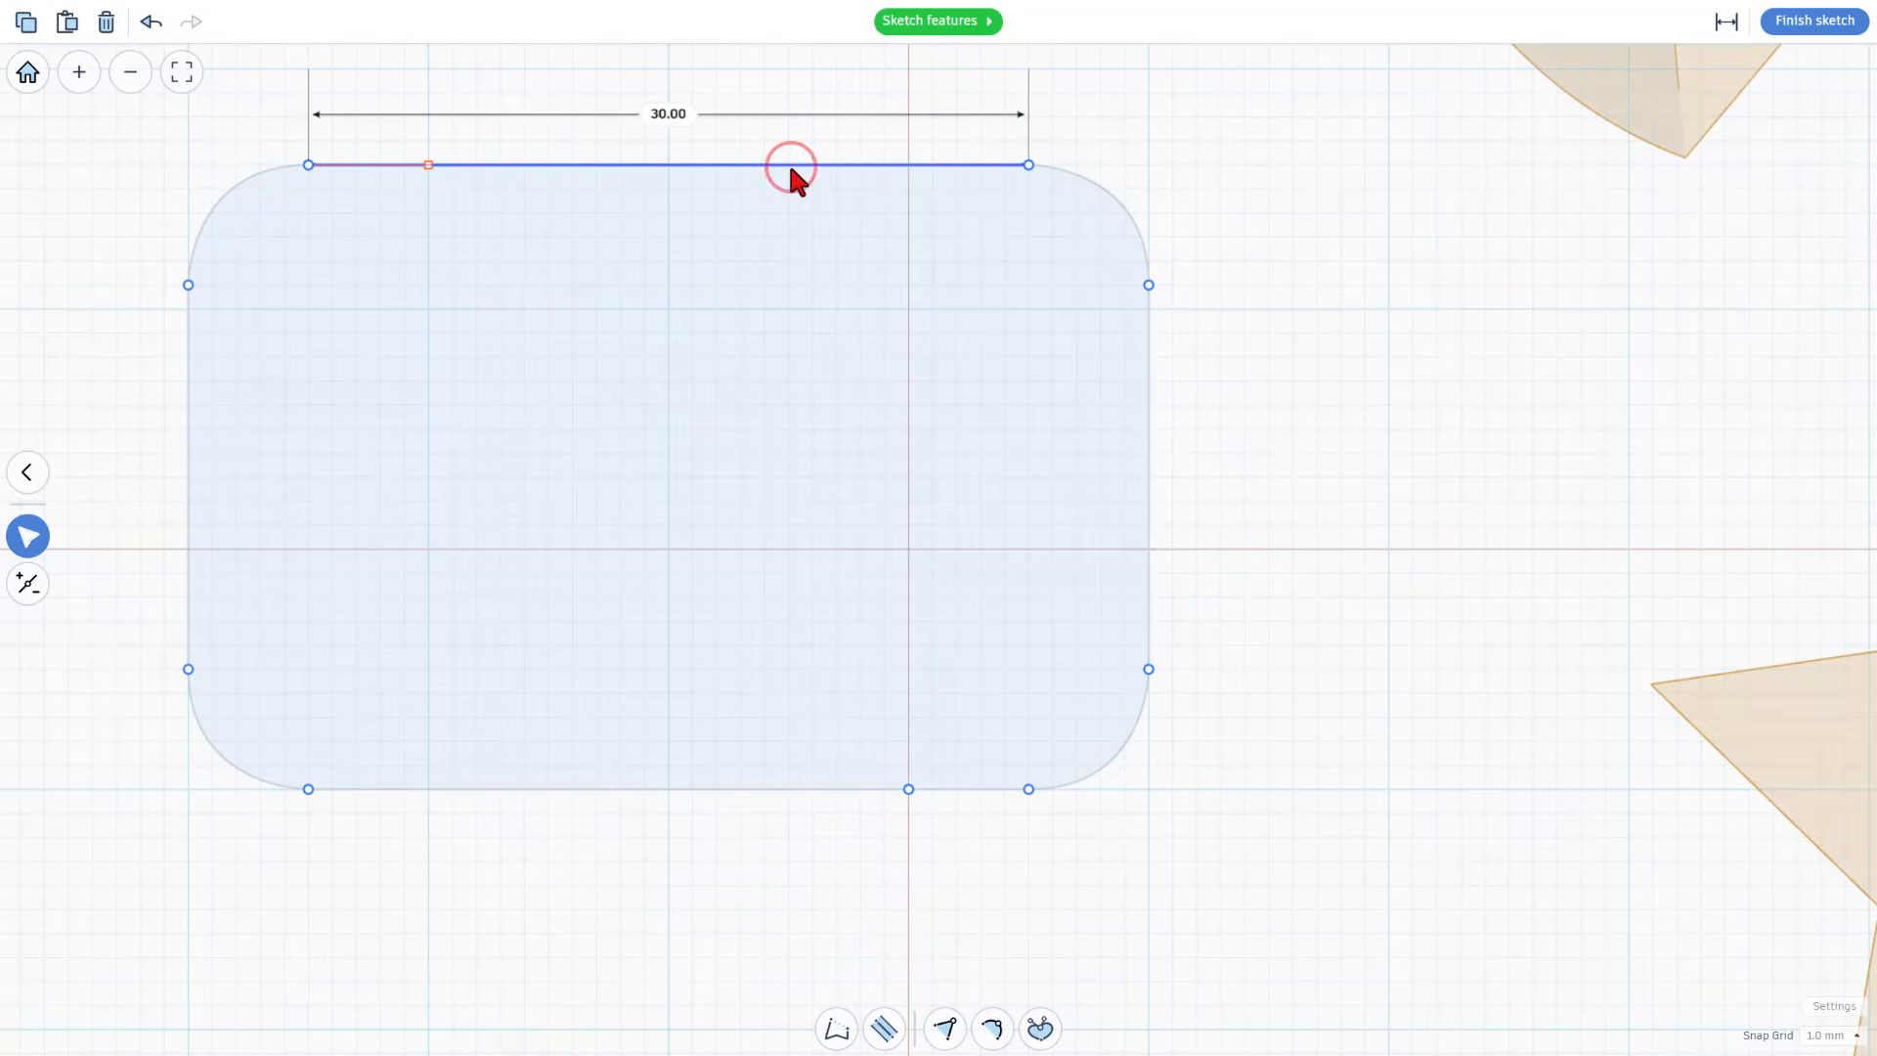
left_click(1269, 389)
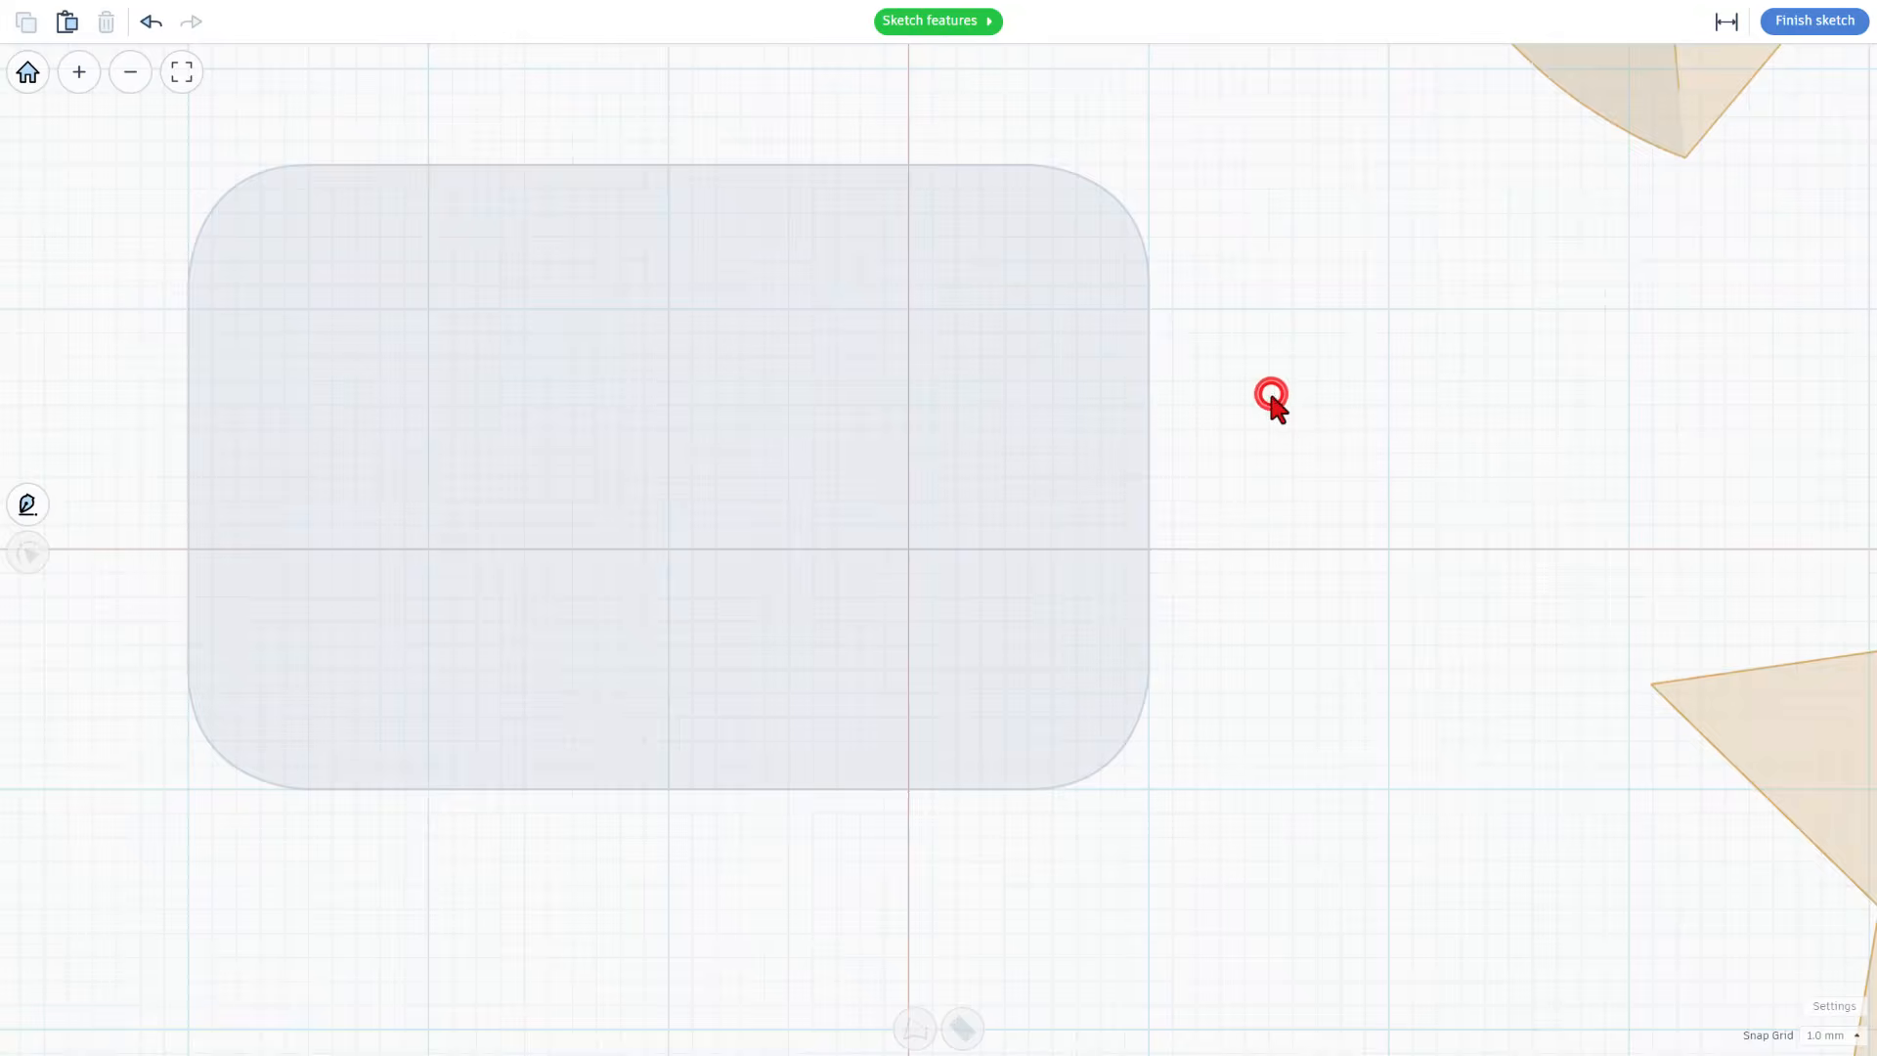
left_click(1071, 173)
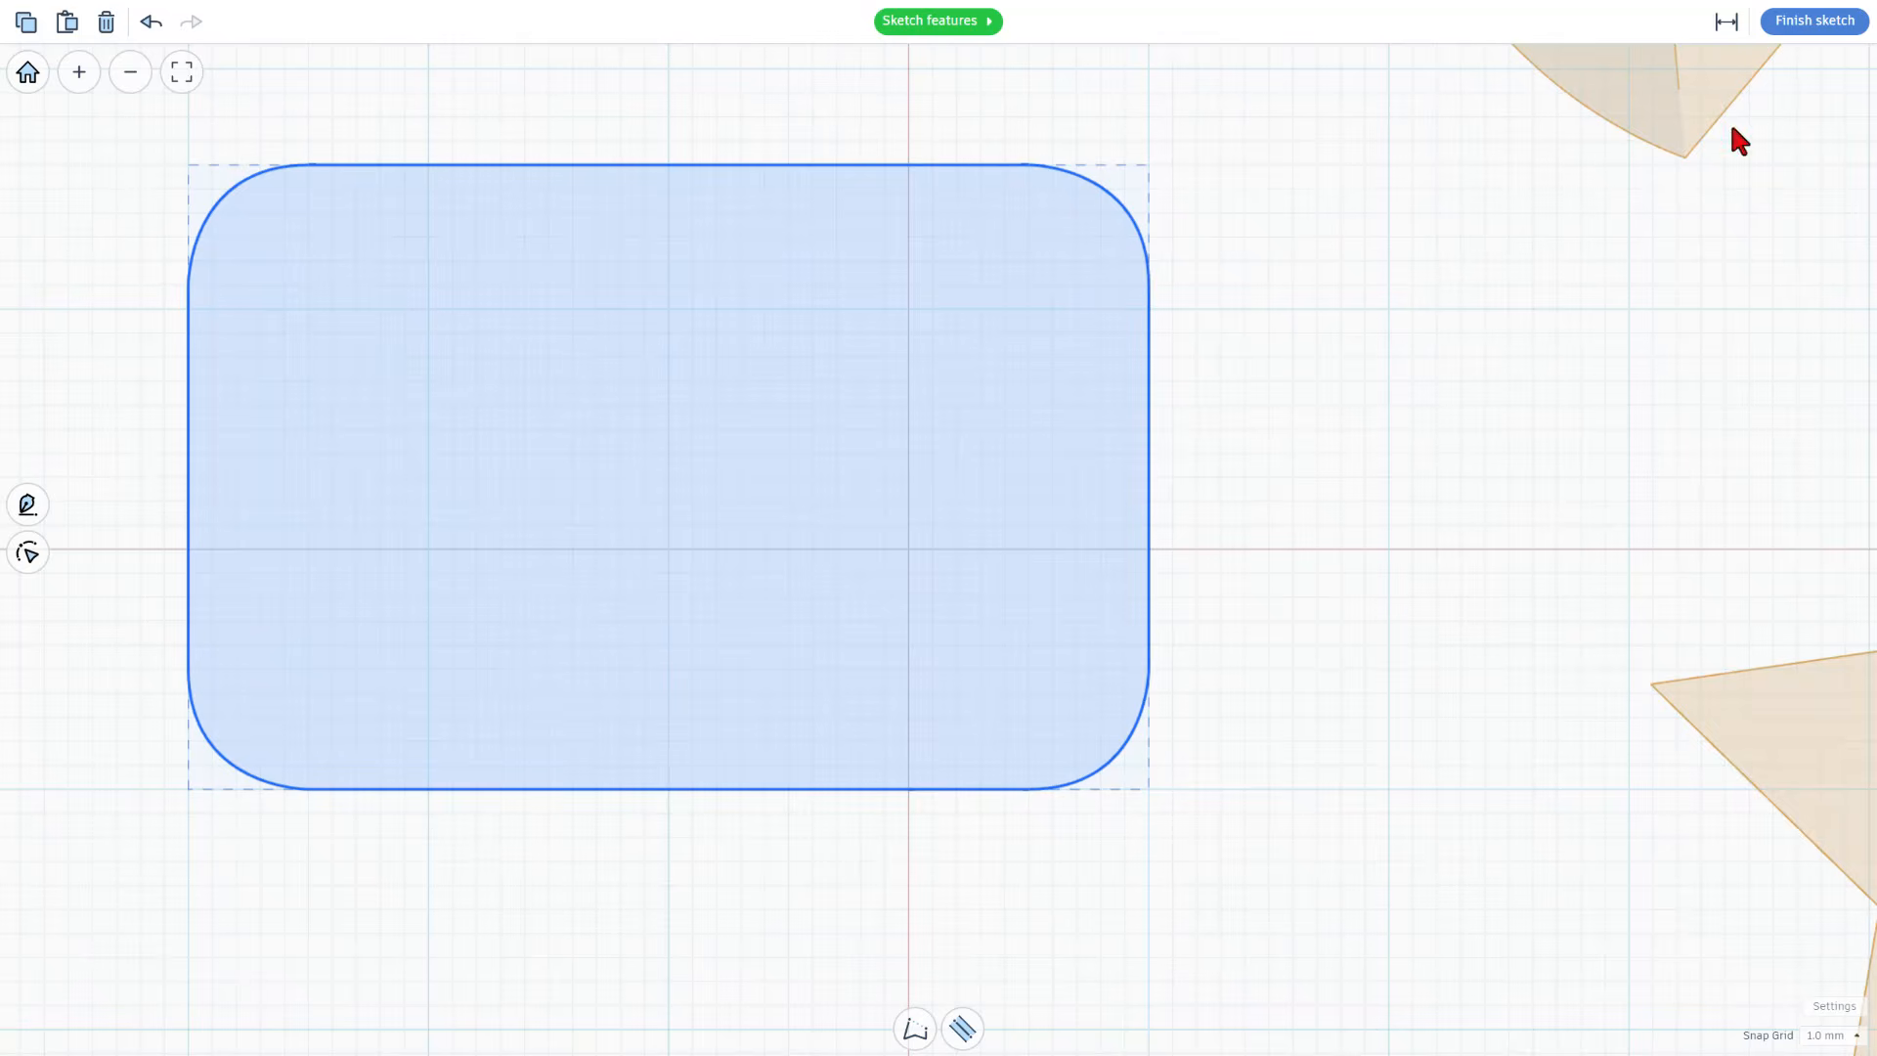
left_click(1799, 38)
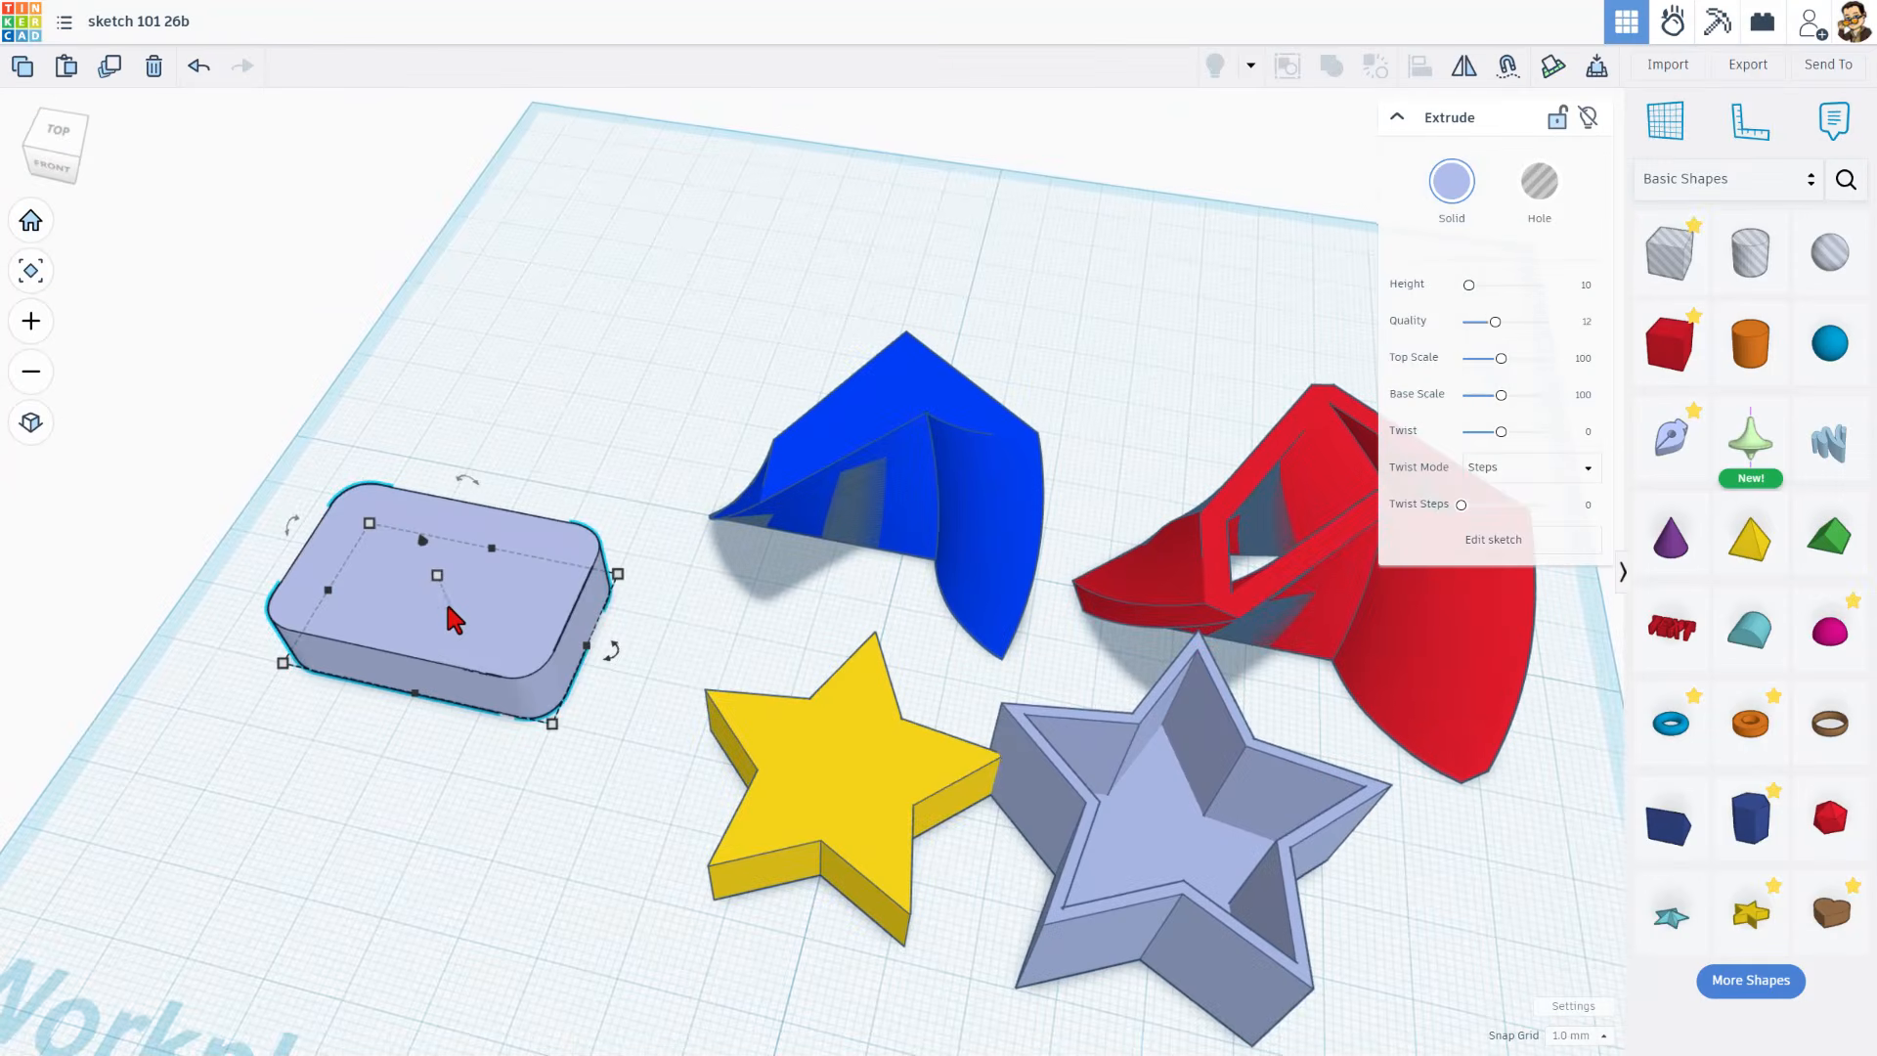
Set the extruded rounded rectangle's height to 2 mm and duplicate the plate.
key("ctrl+d")
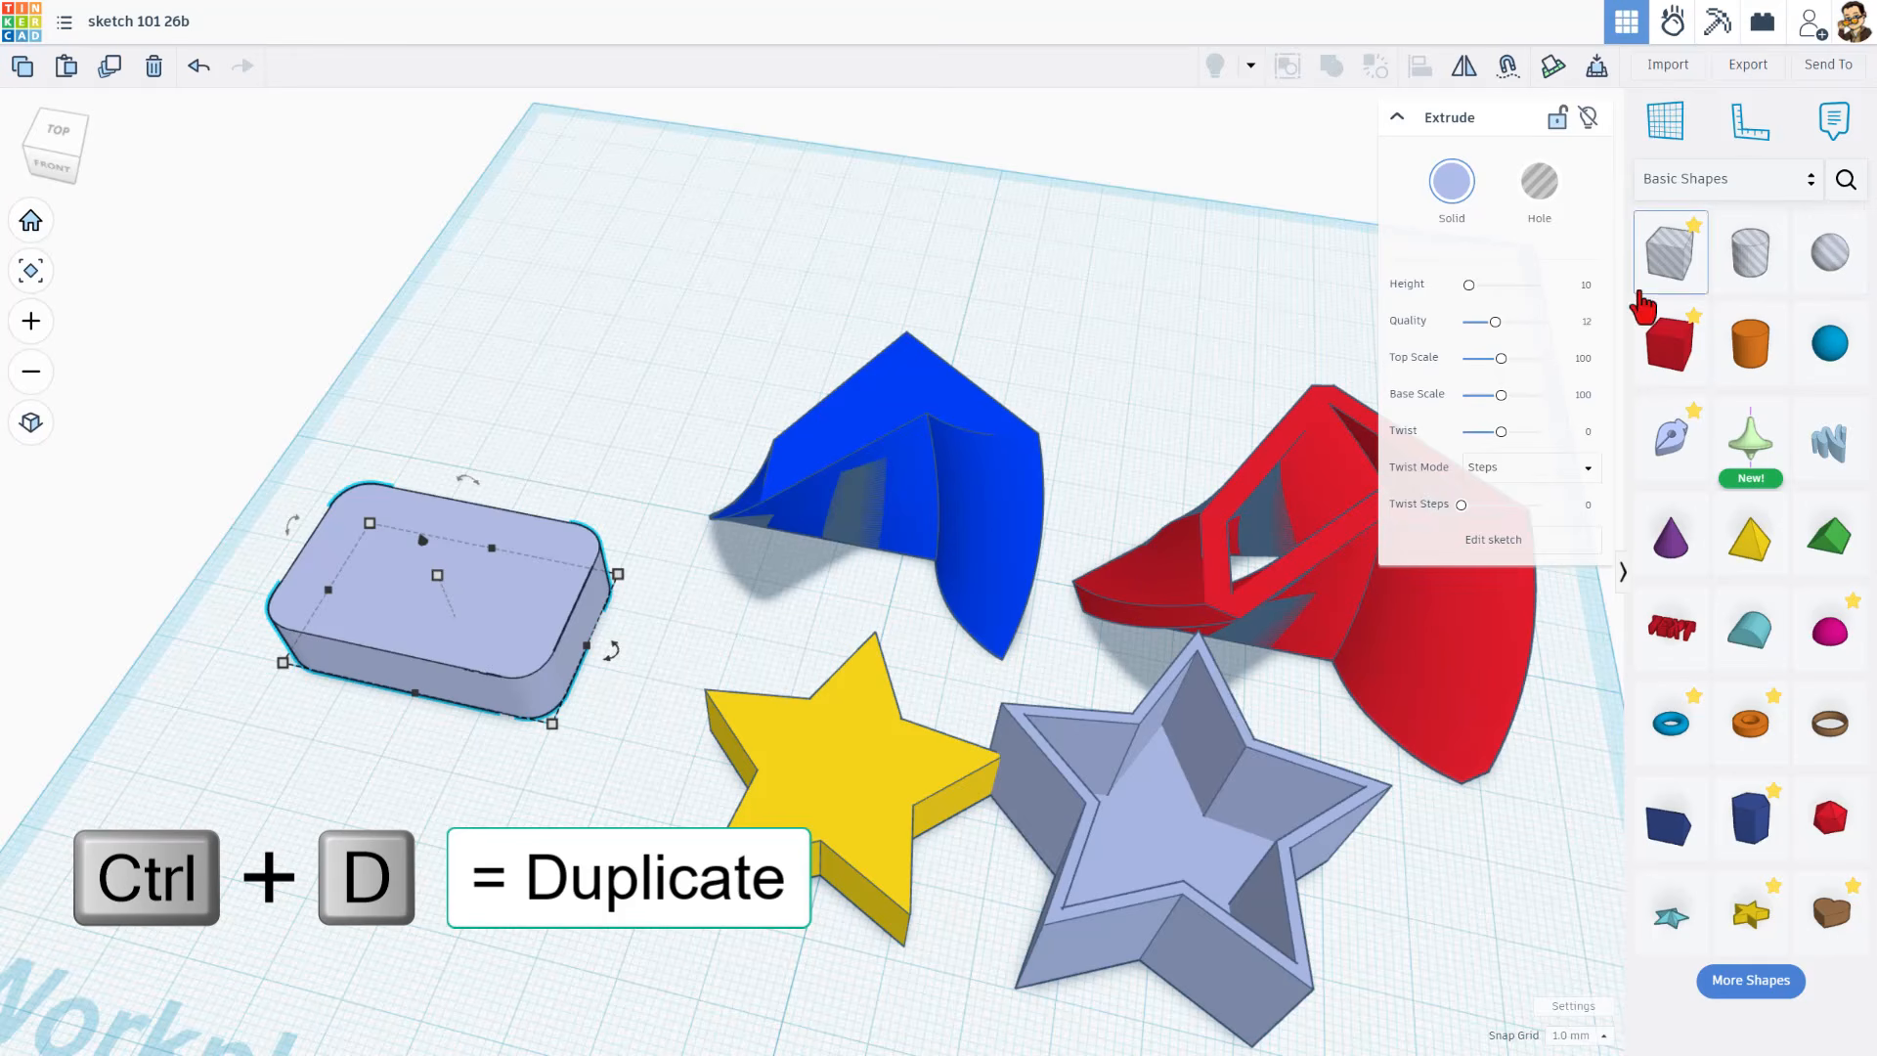
type("2")
key("Return")
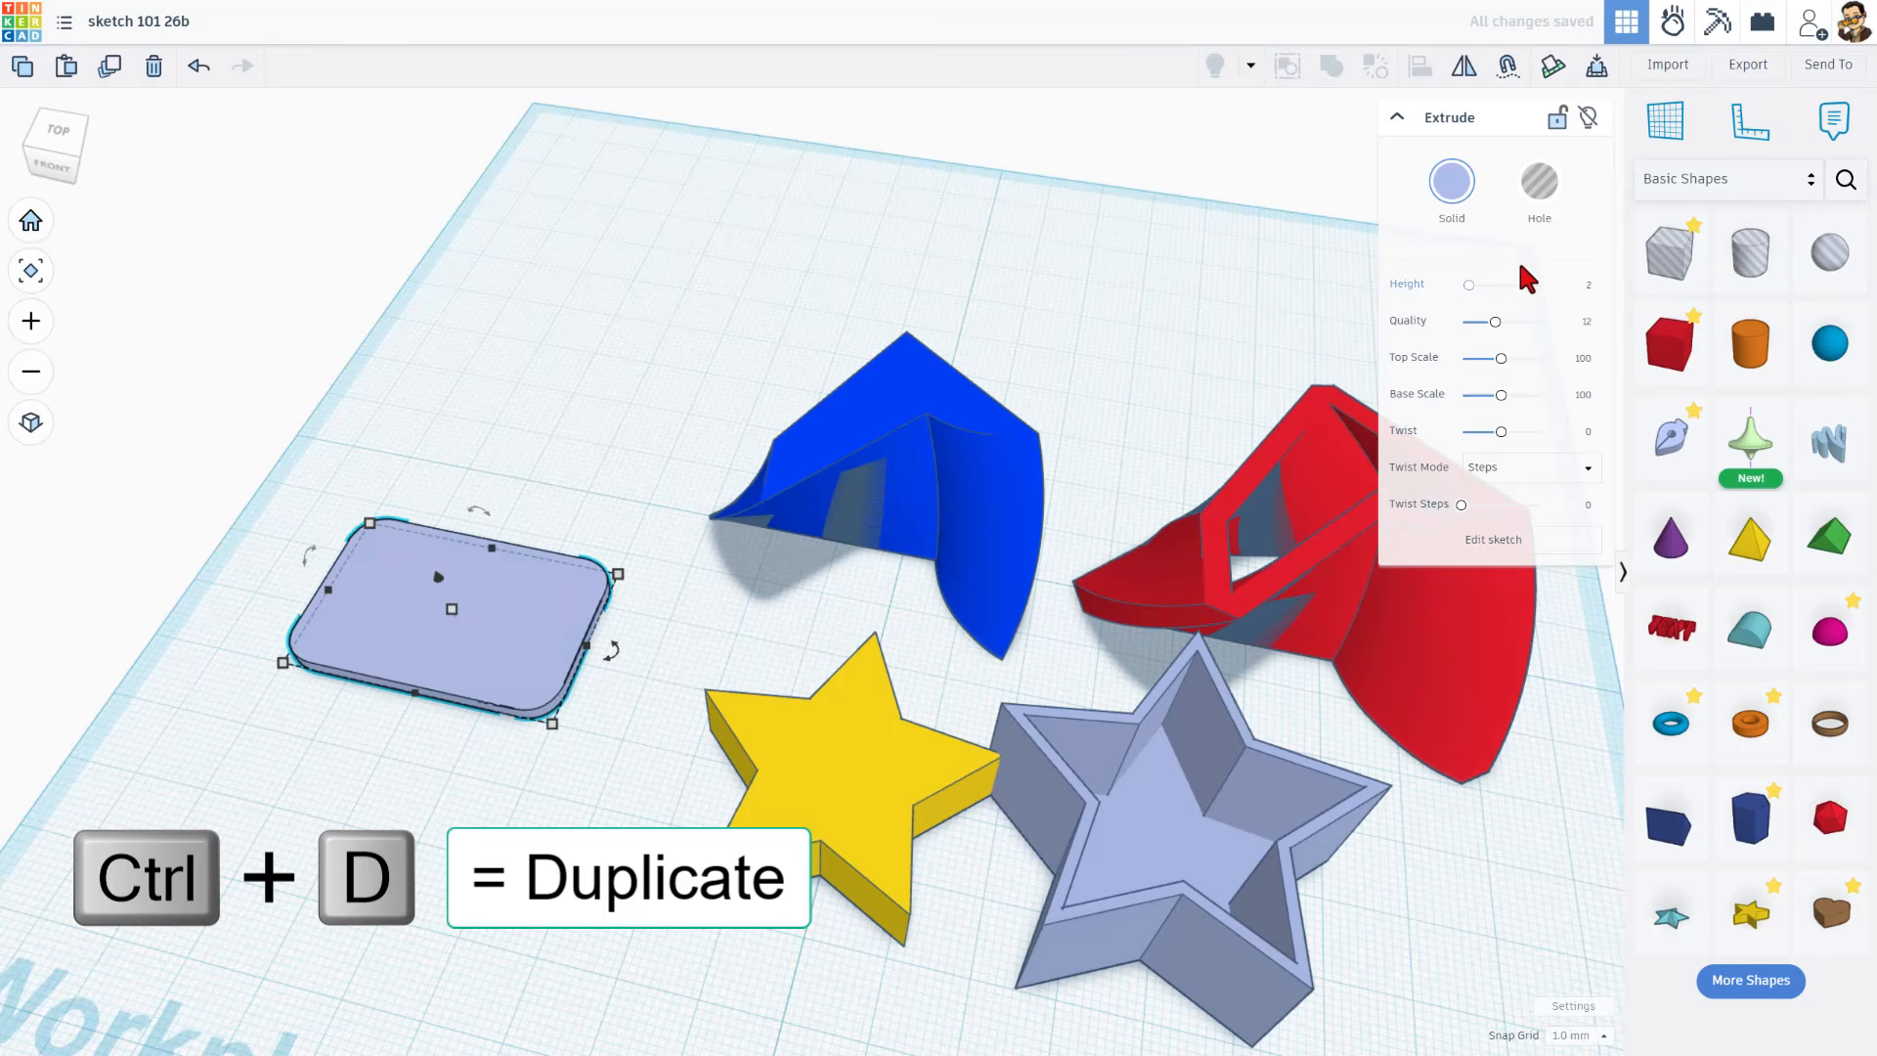
left_click(547, 788)
left_click(496, 644)
key("ctrl+d")
Edit the copy's sketch to add a 1.2 mm stroke aligned Outside, and set its extrusion height to 25 mm.
left_click(1476, 540)
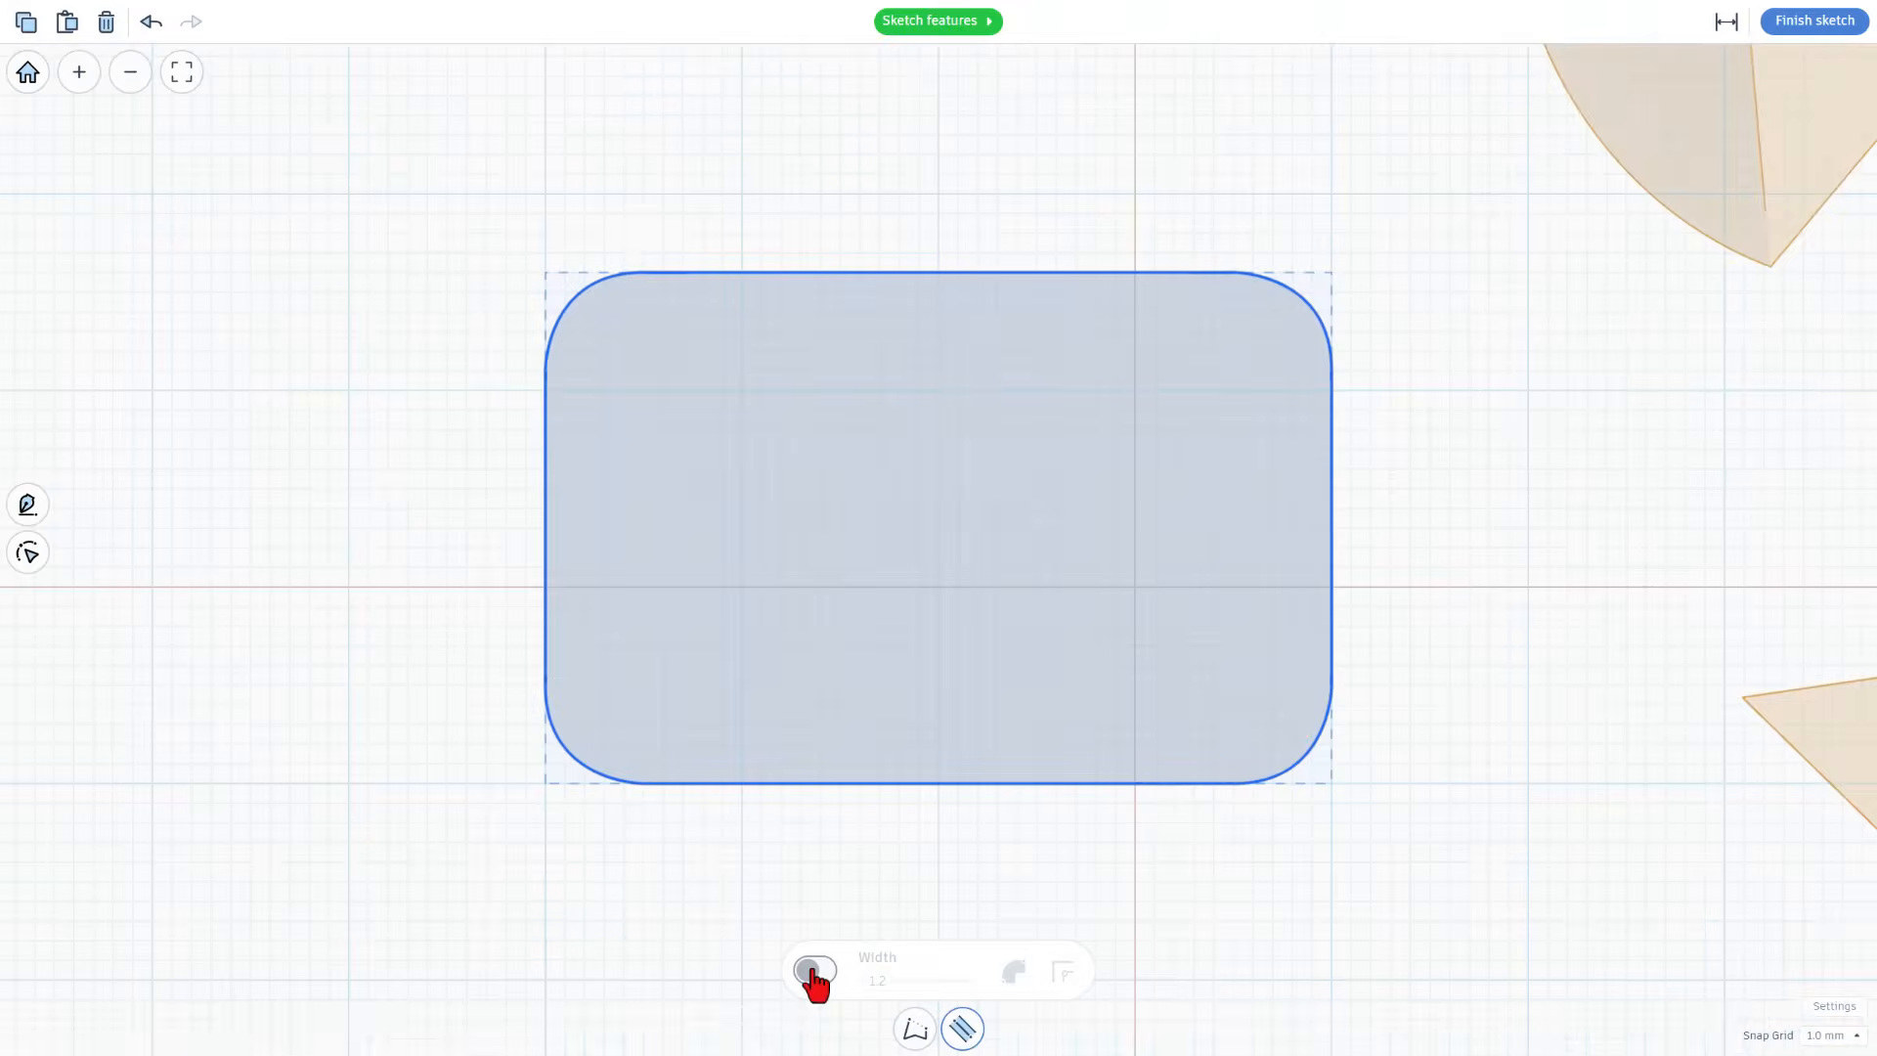
left_click(812, 969)
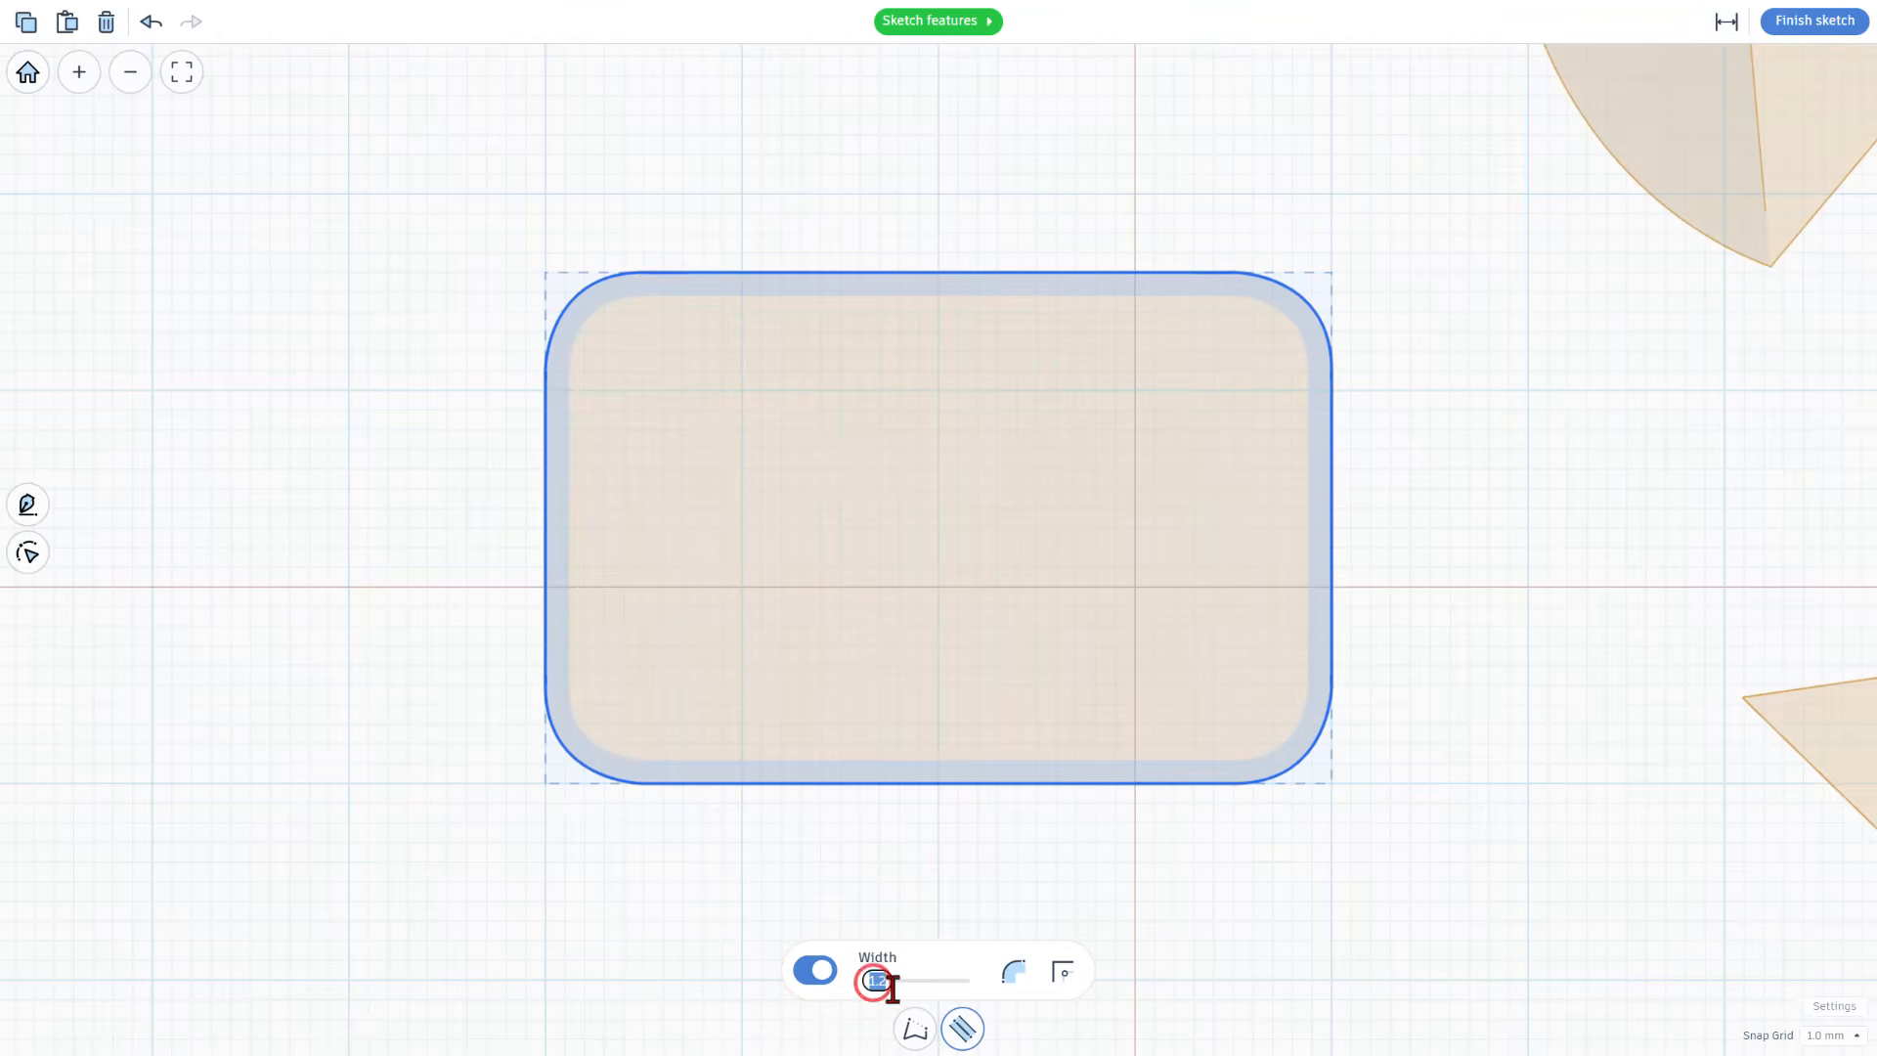
left_click(1014, 984)
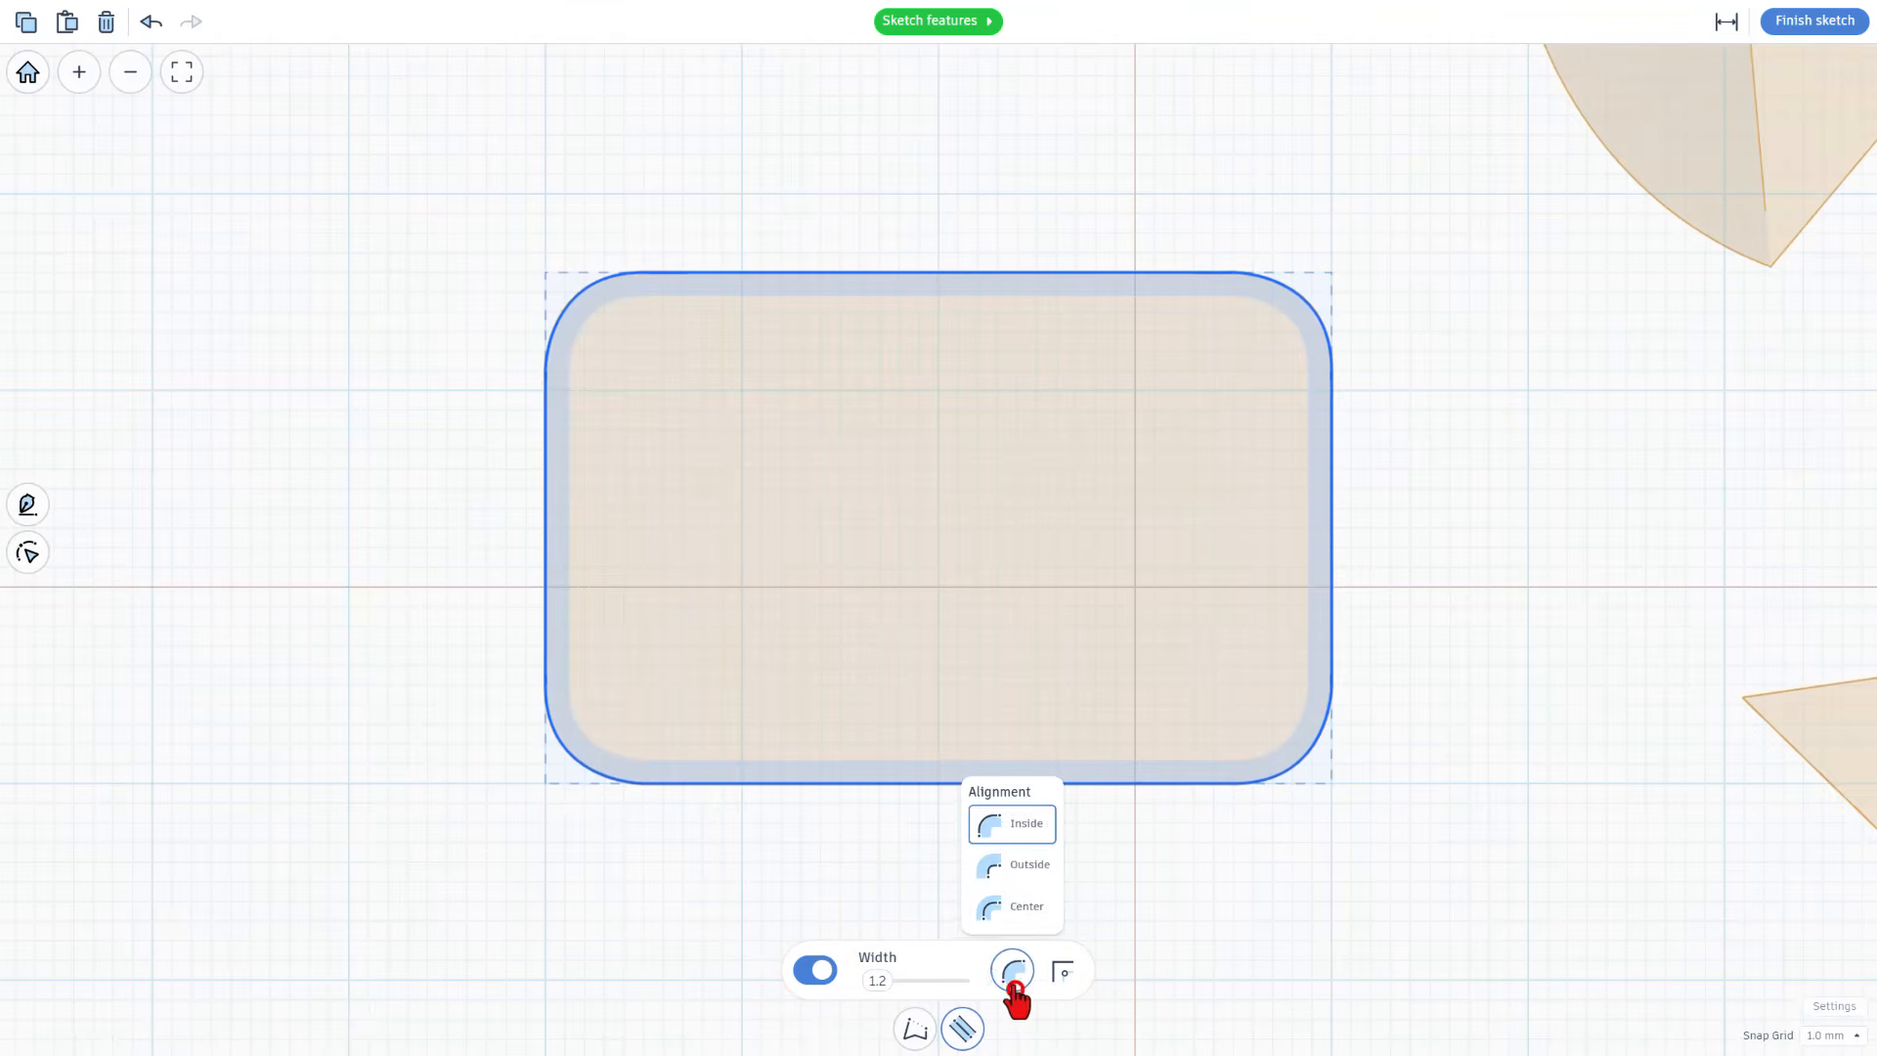
left_click(1005, 868)
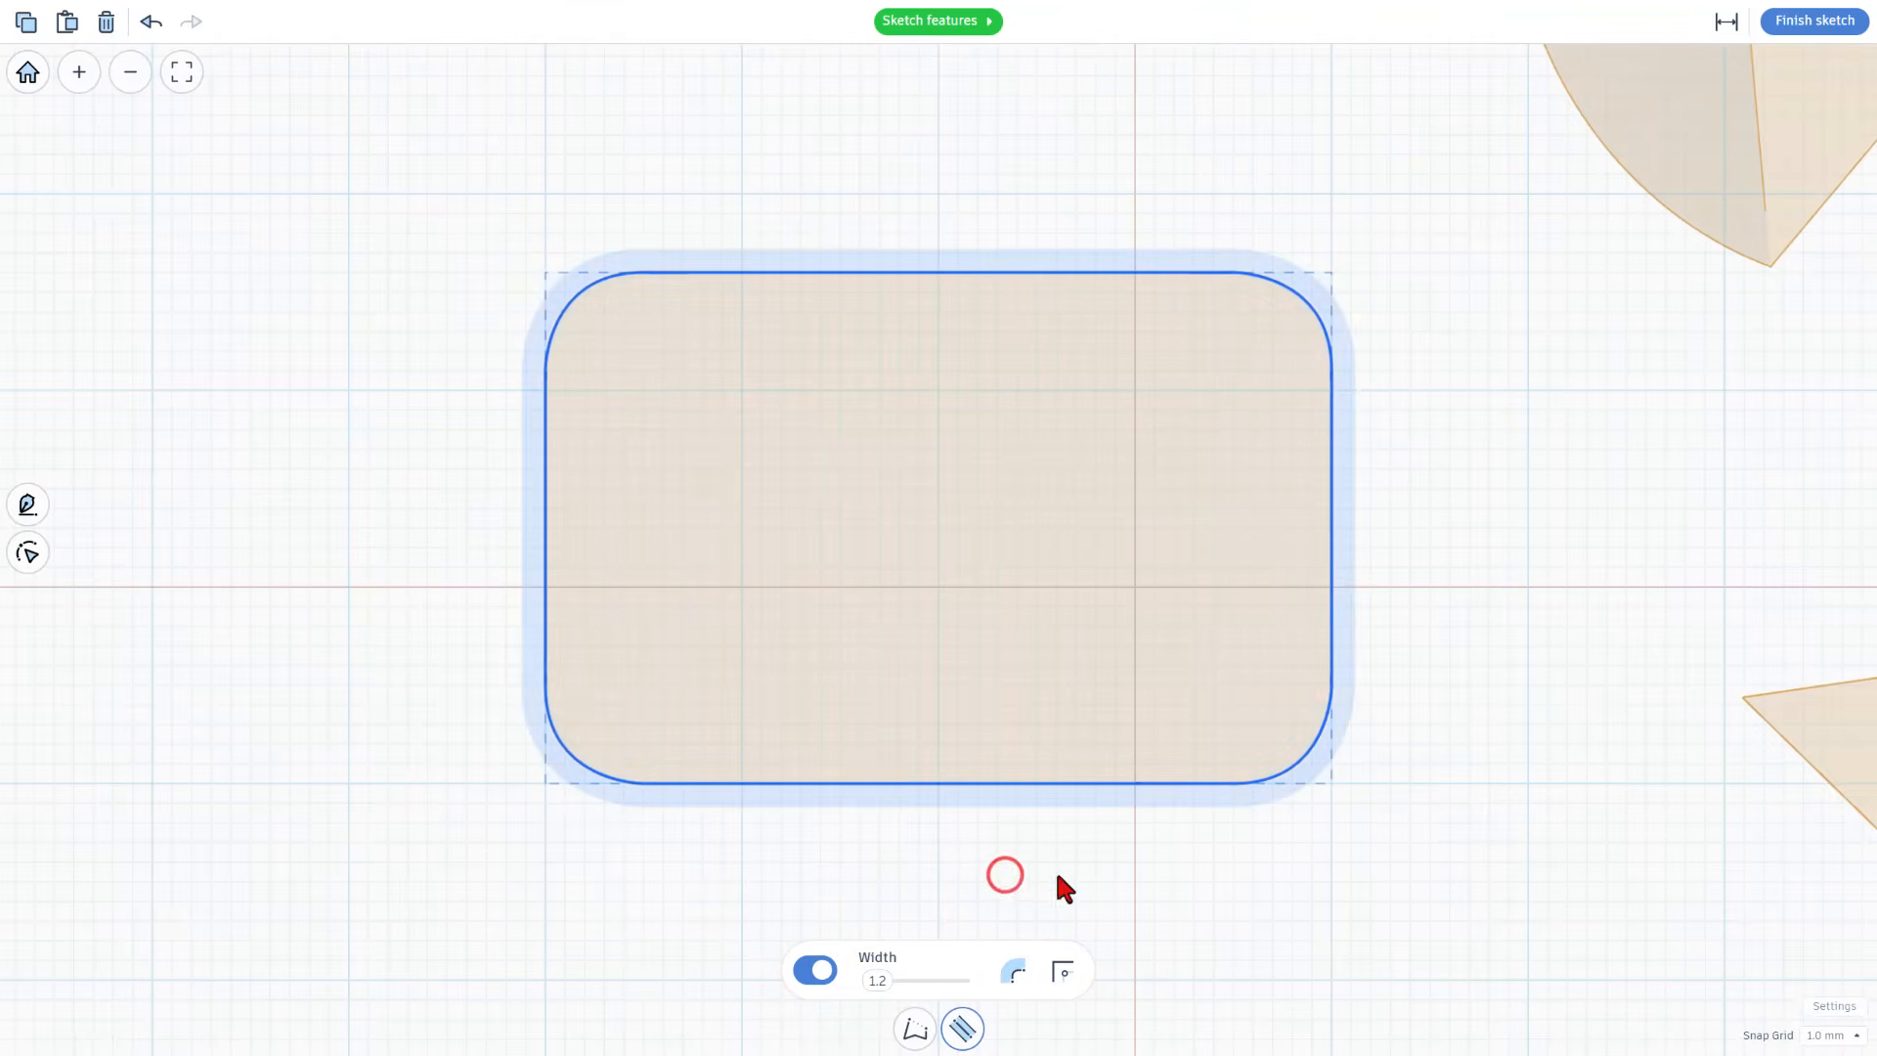
left_click(1804, 22)
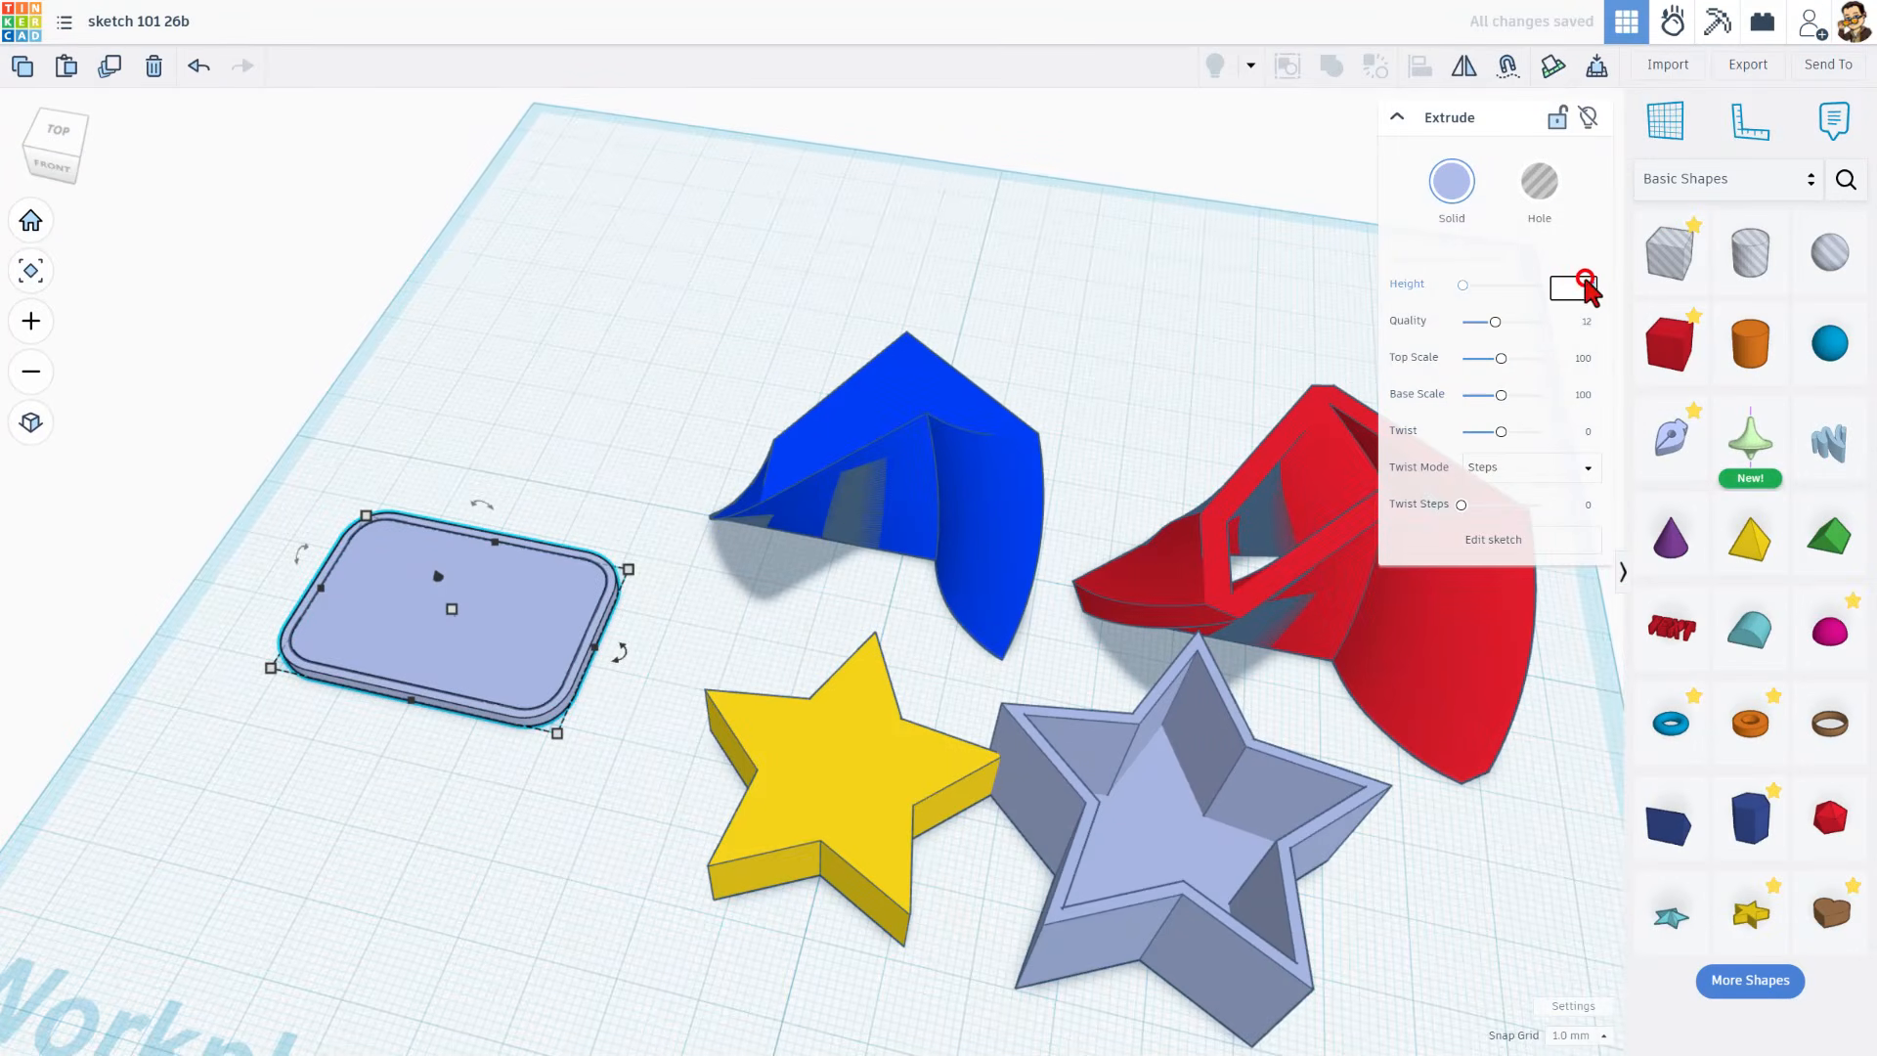
type("25")
key("Return")
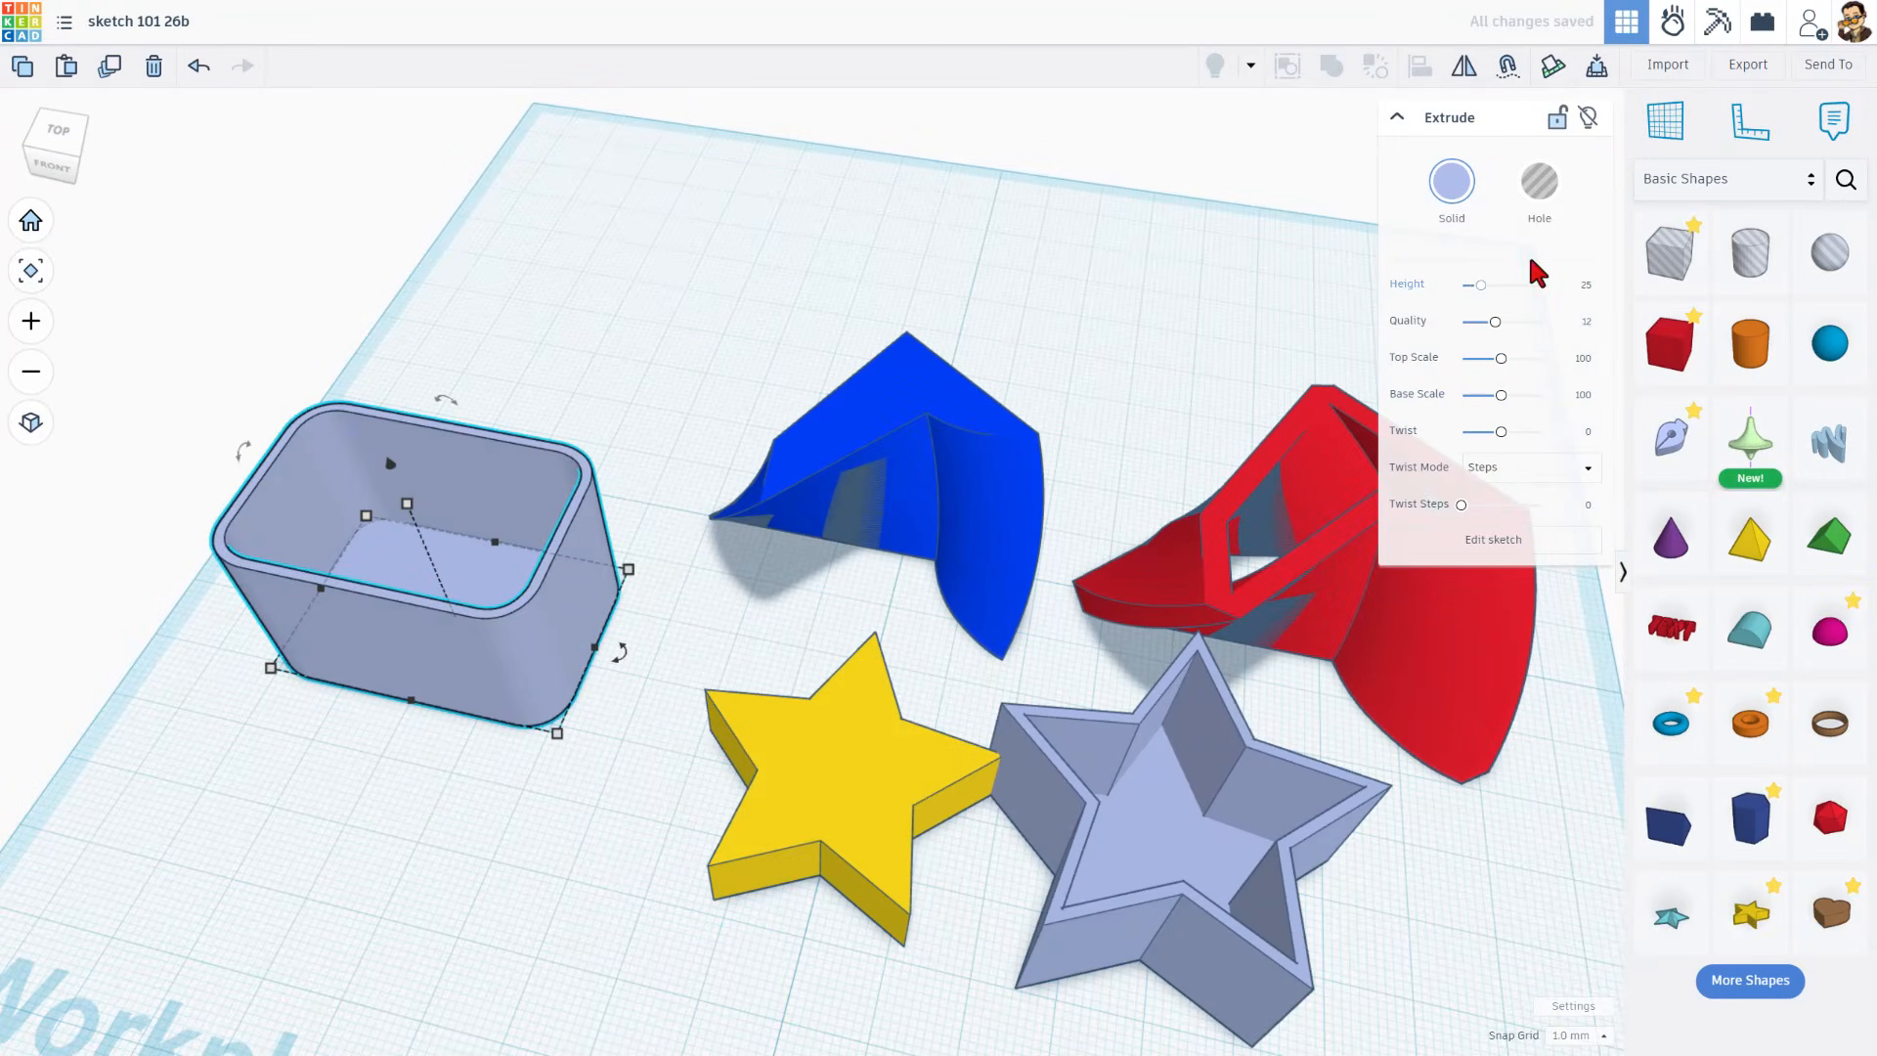
Examine the rounded container and the other sketched models from several angles.
left_click(488, 873)
right_click_drag(488, 874, 631, 743)
left_click_drag(624, 701, 520, 813)
left_click(682, 720)
right_click_drag(720, 711, 779, 649)
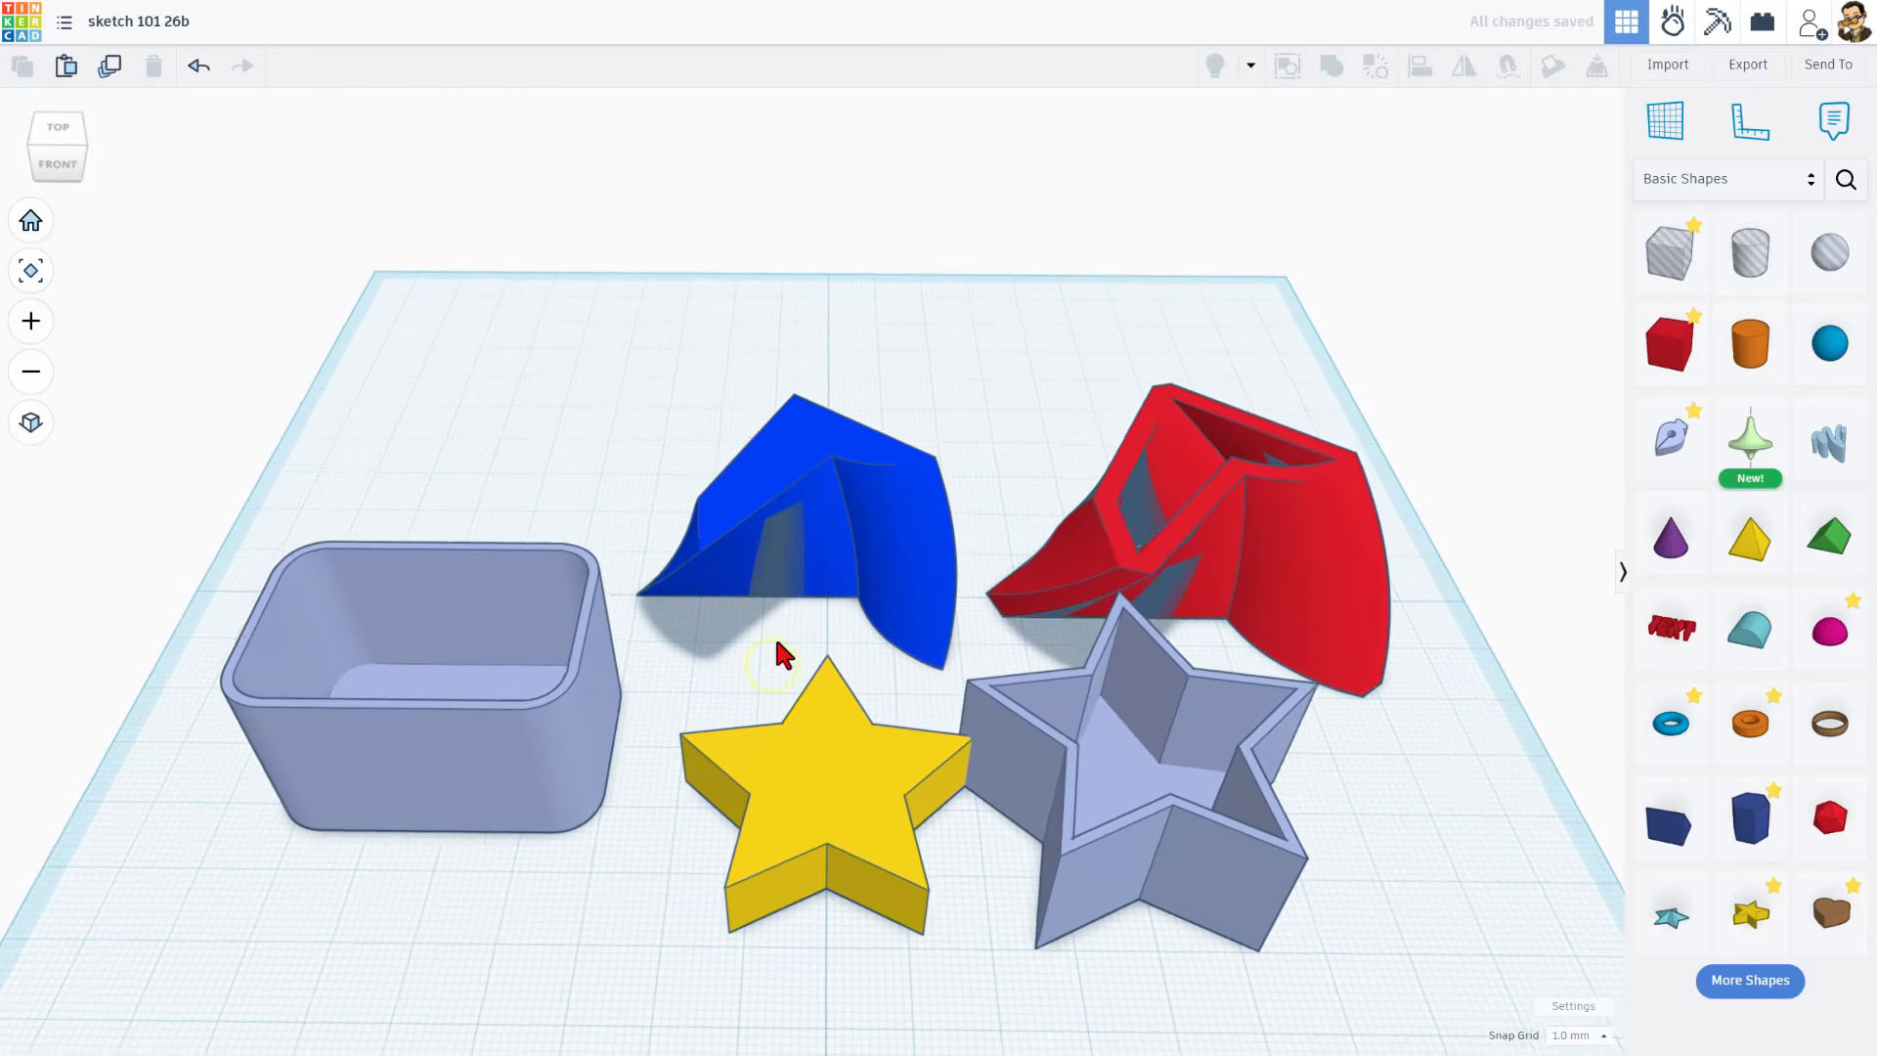
right_click_drag(1402, 177, 1415, 232)
right_click_drag(1201, 260, 1044, 532)
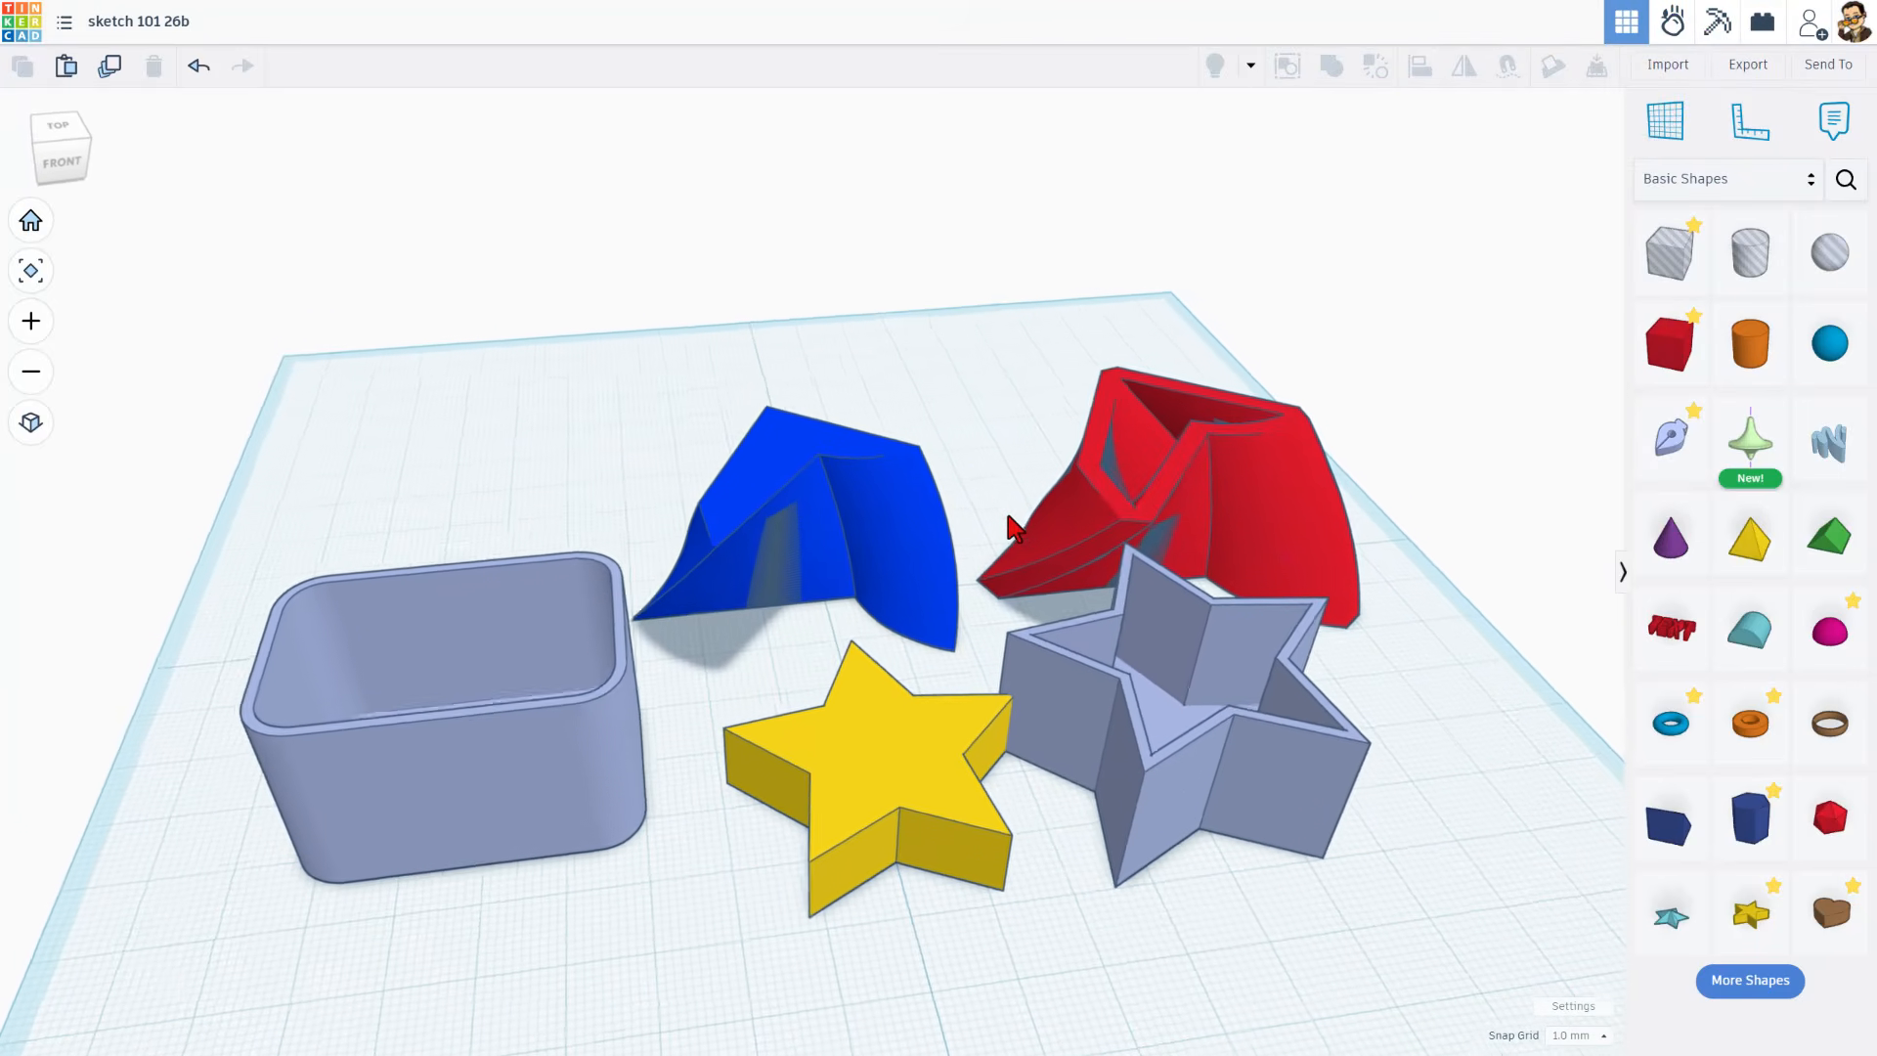
right_click_drag(1007, 513, 1005, 507)
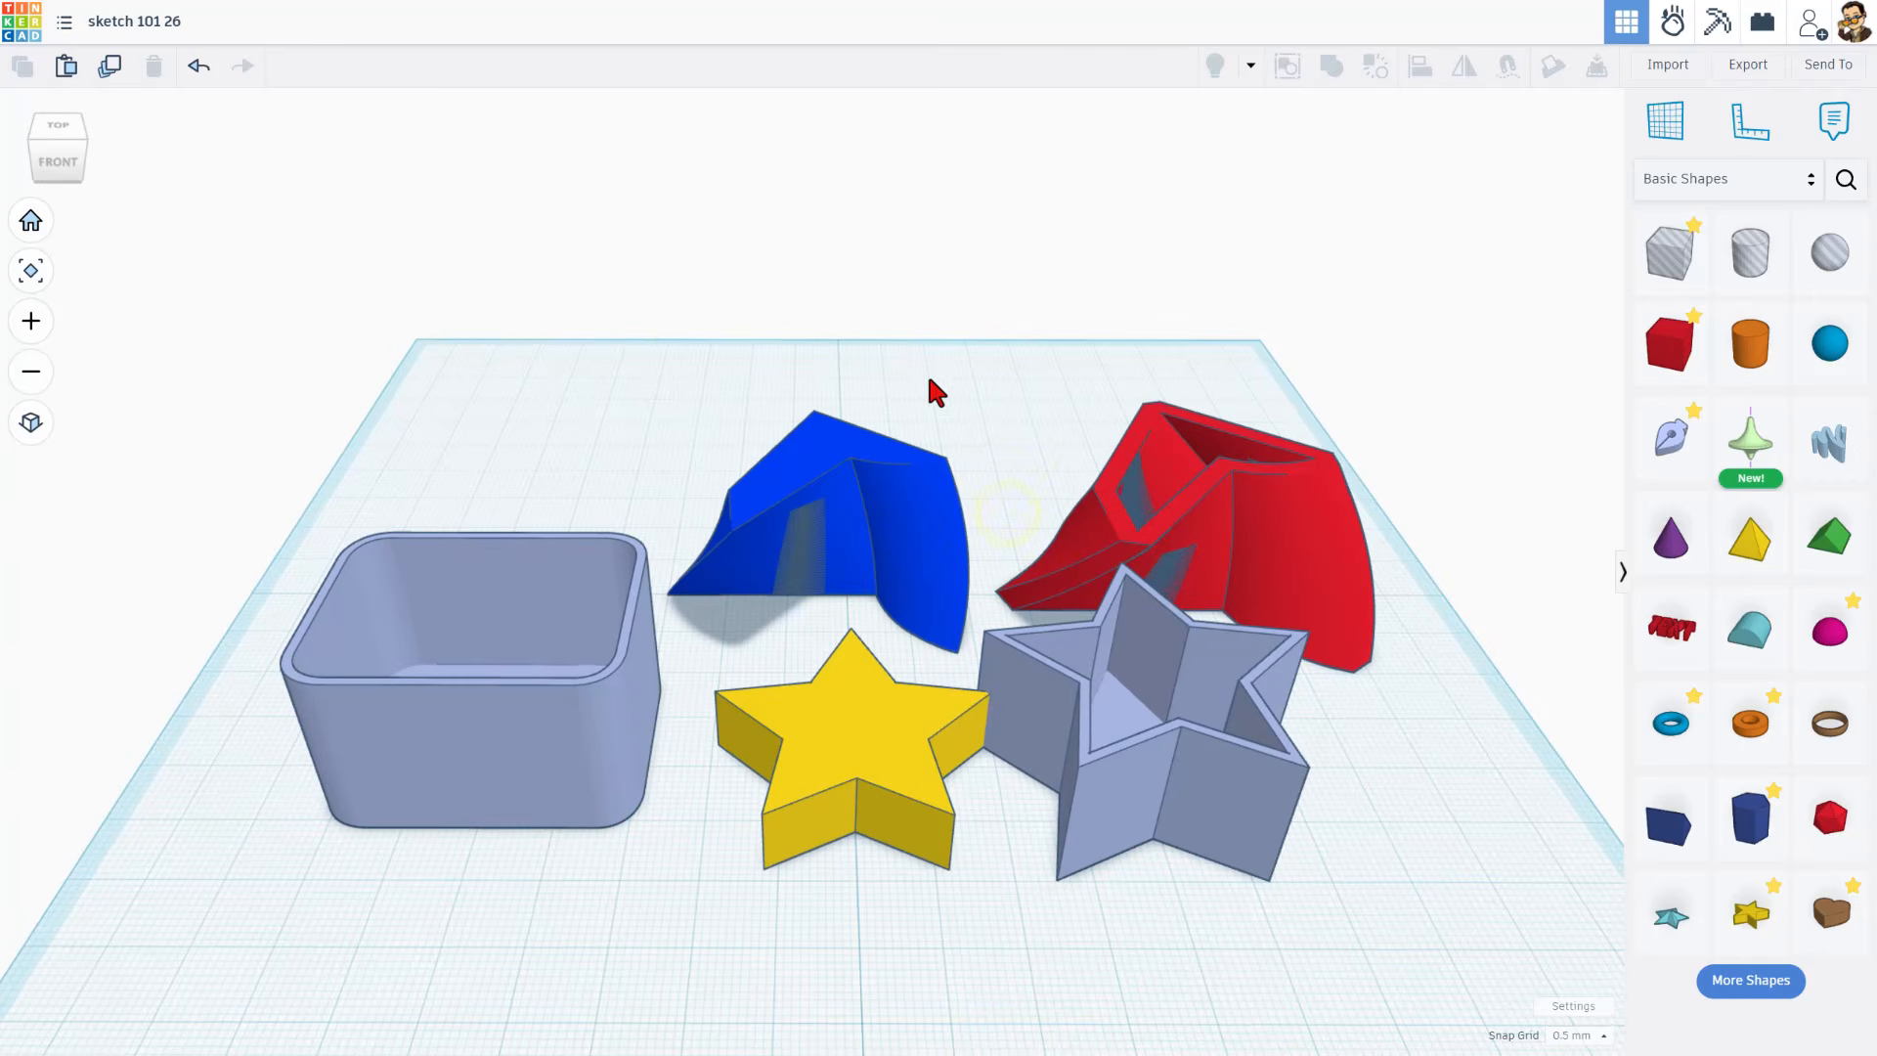
Return to the dashboard and open the properties of the "sketch 101 26" design.
left_click(19, 39)
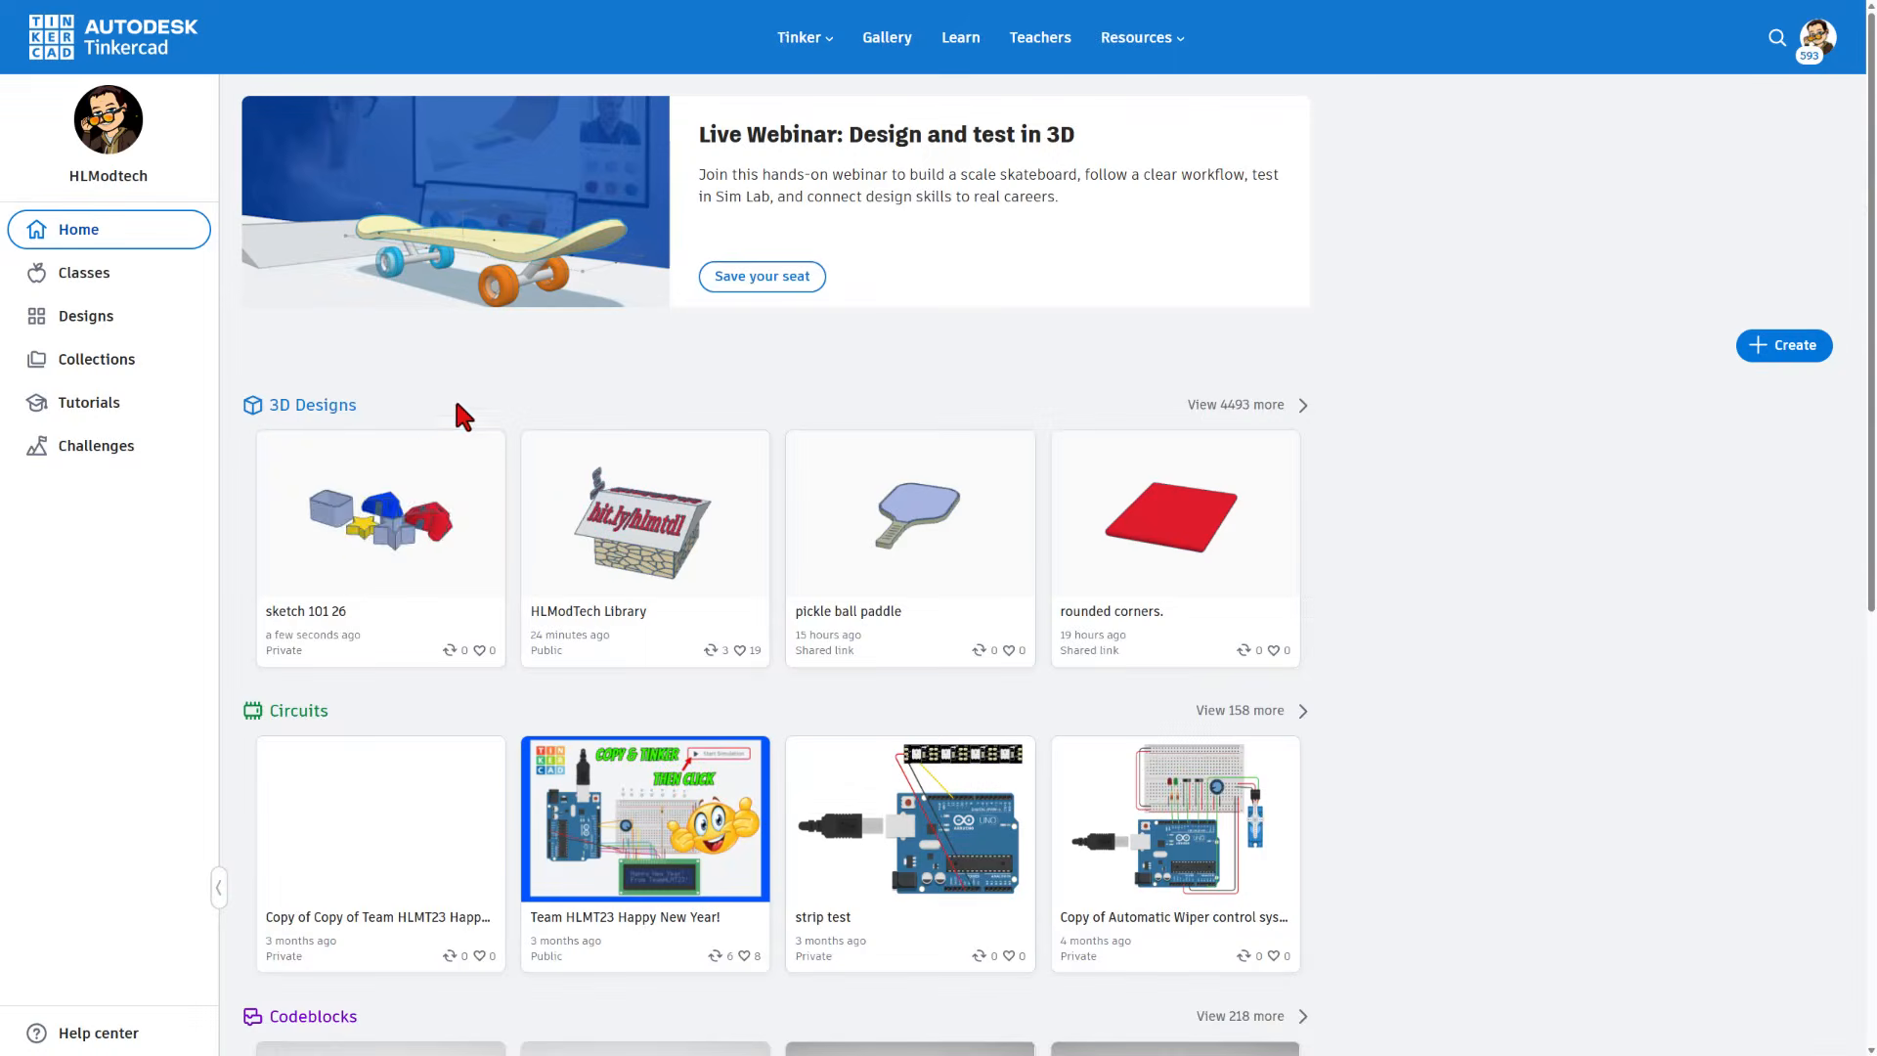
mouse_move(354, 584)
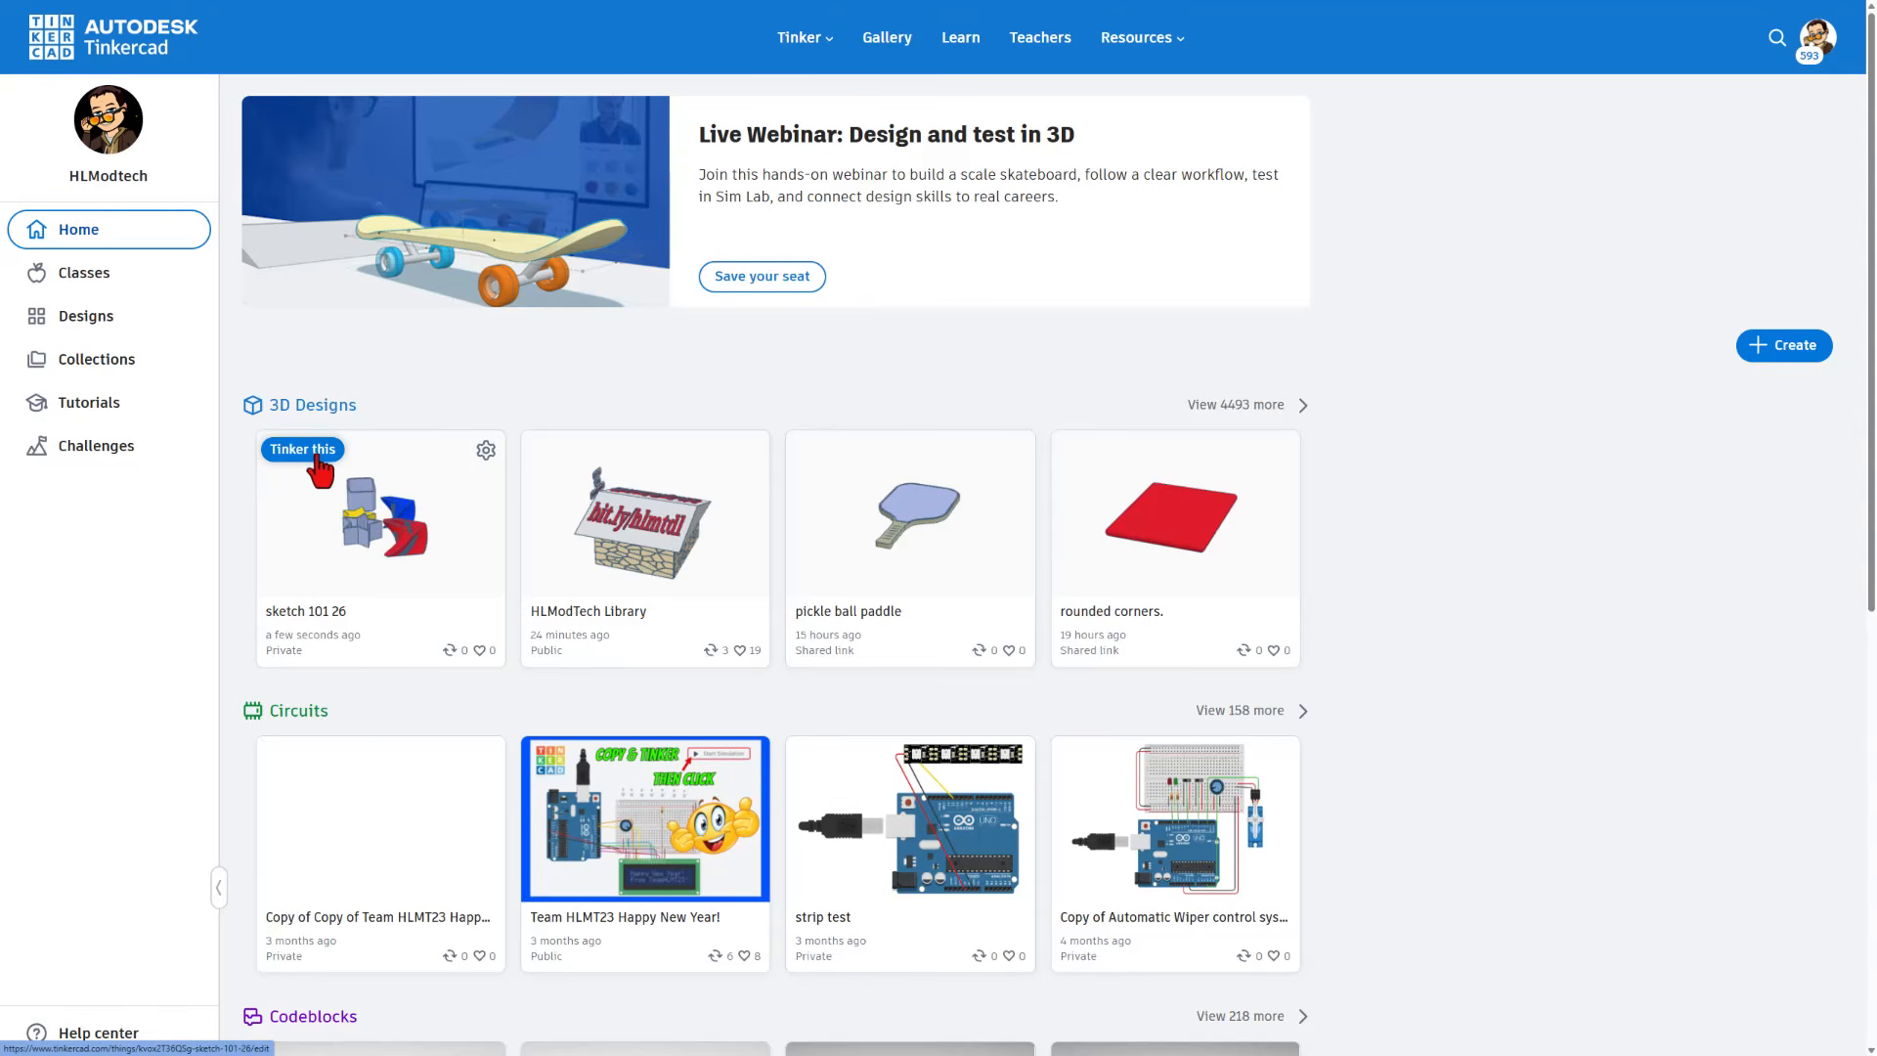
left_click(484, 450)
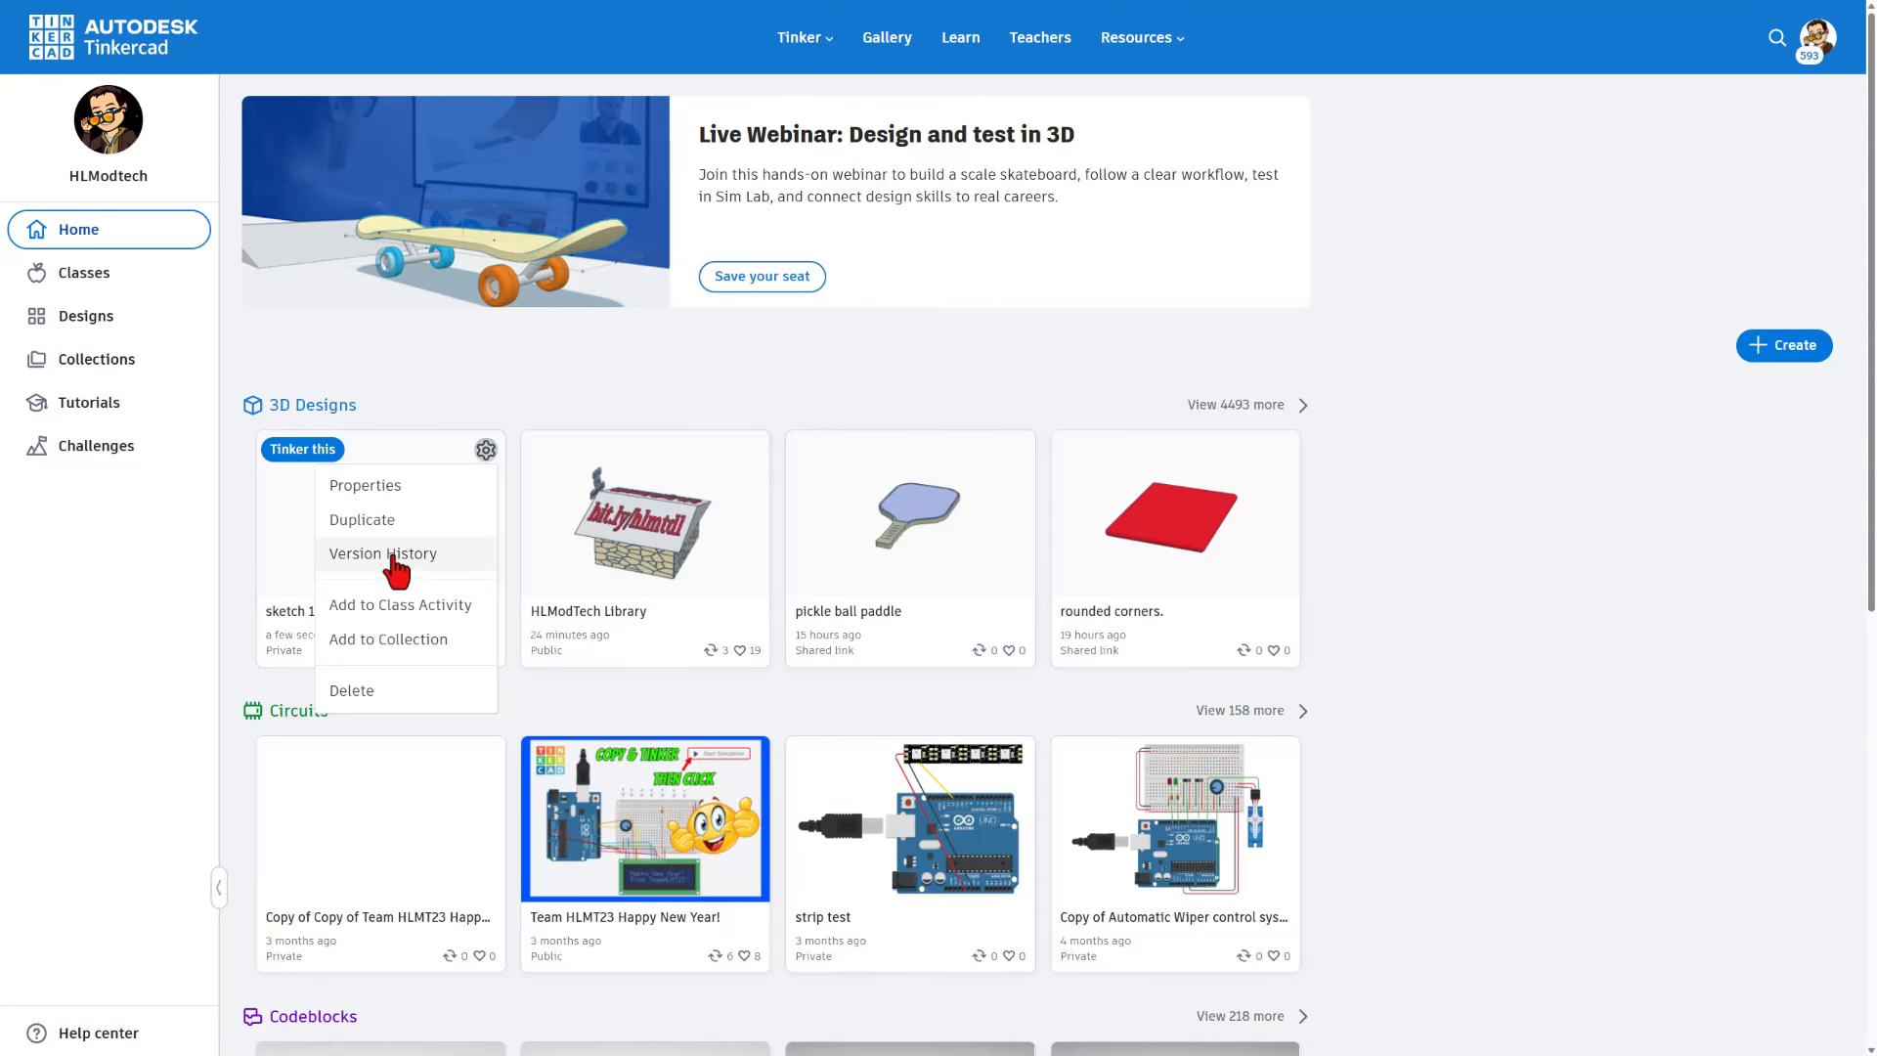
left_click(401, 486)
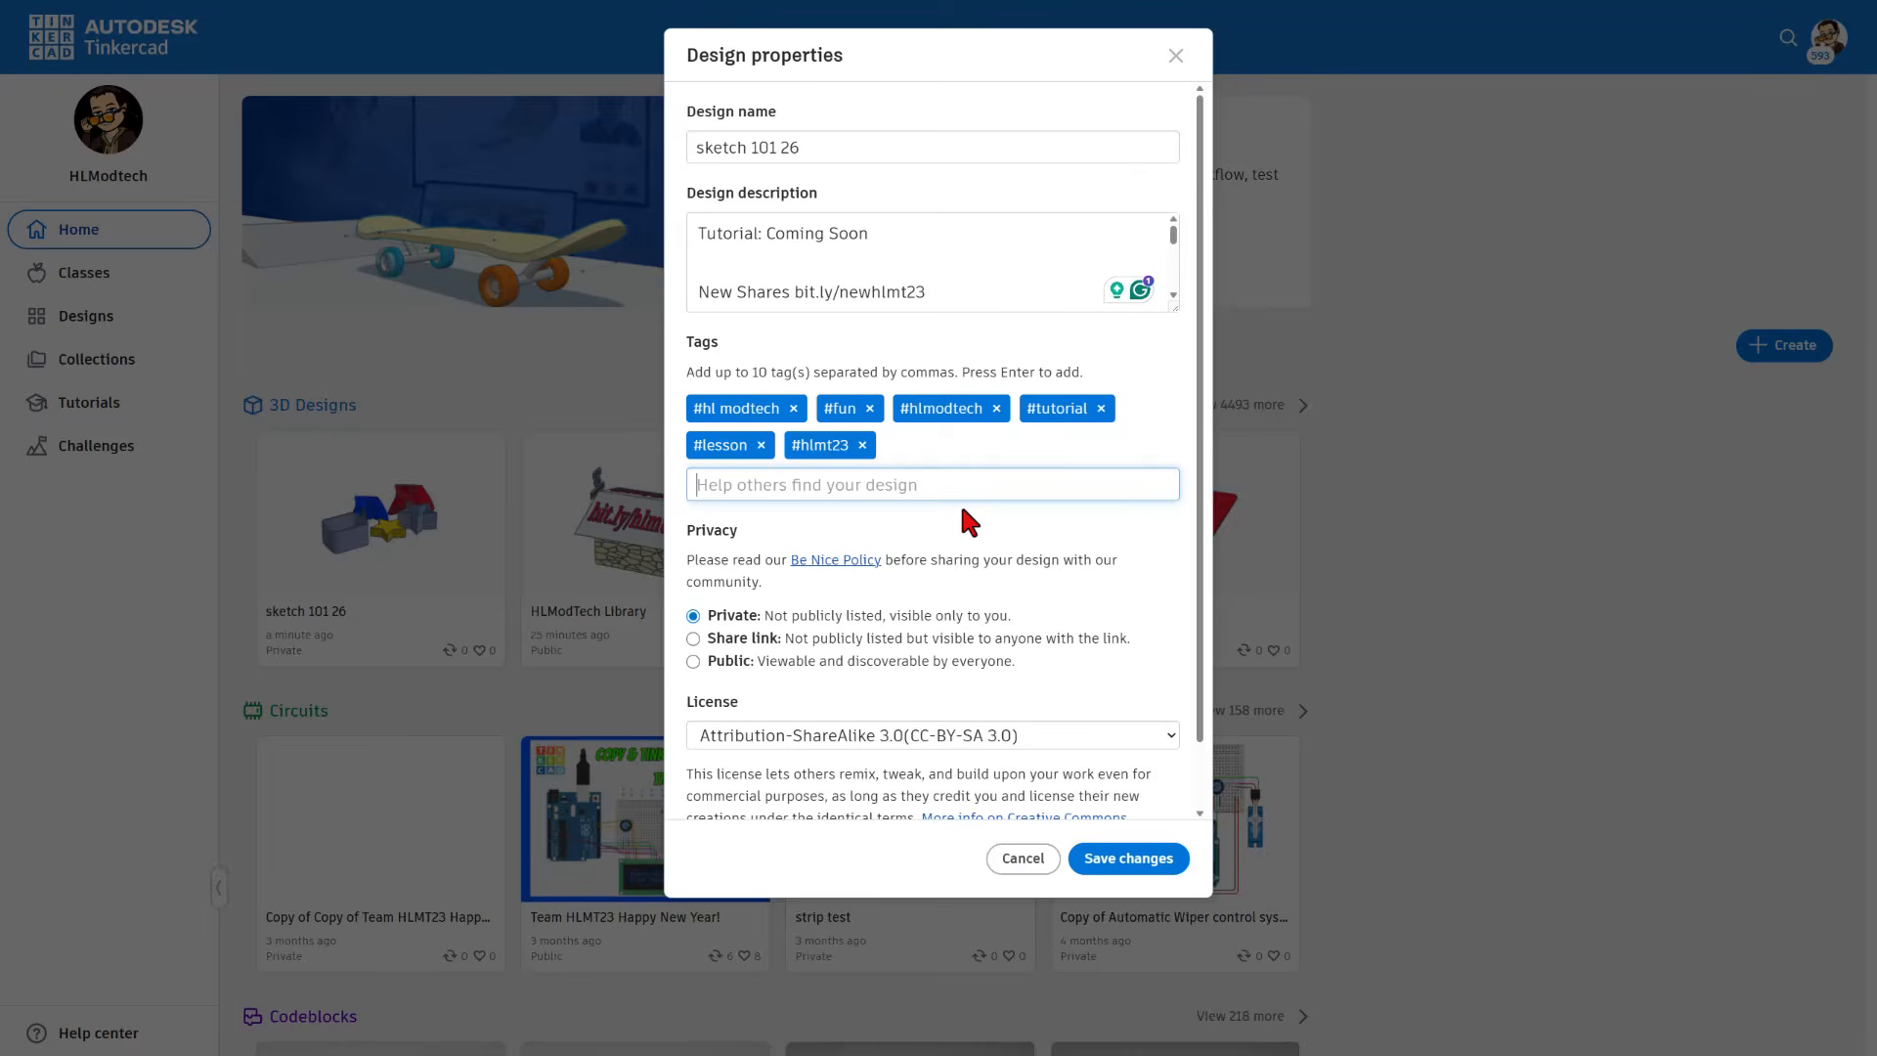
Set the design's privacy to Public and its license to Attribution-NoDerivs 3.0 (CC-BY-ND 3.0), and save the changes.
left_click(724, 661)
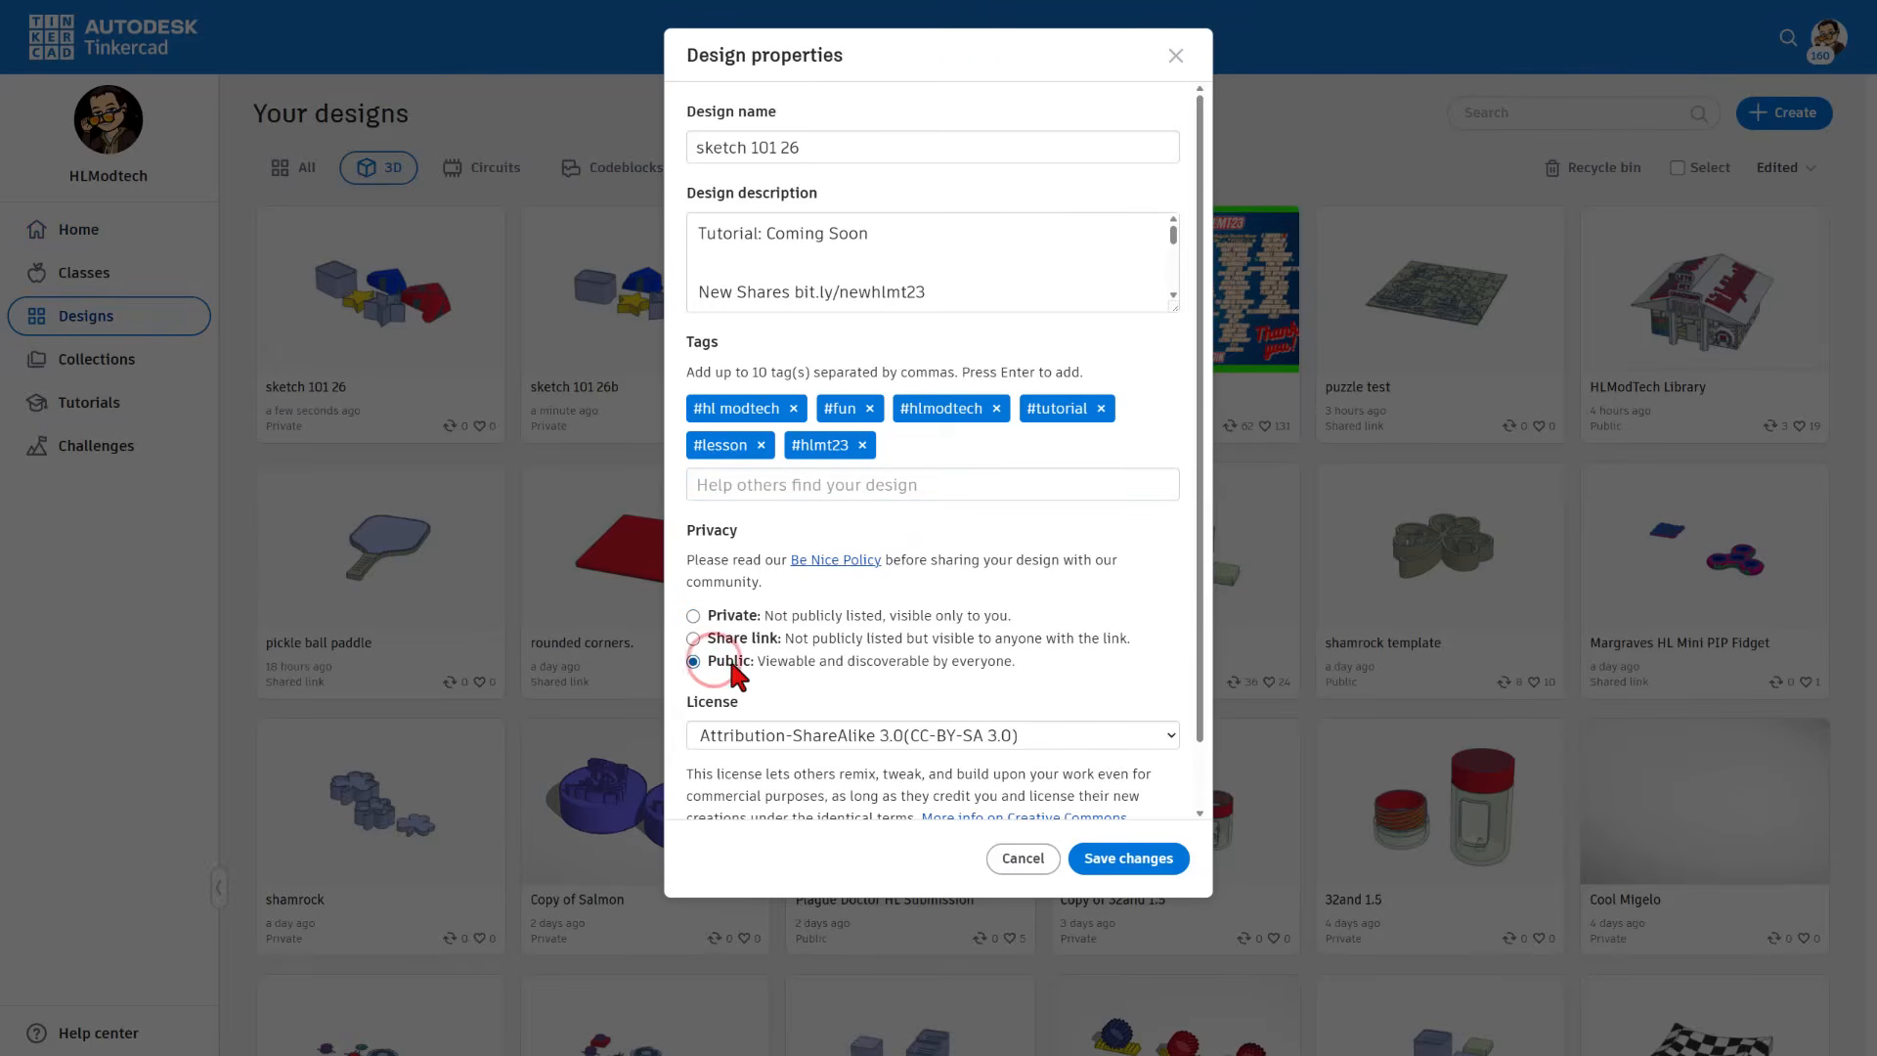
scroll(909, 706, "down", 1)
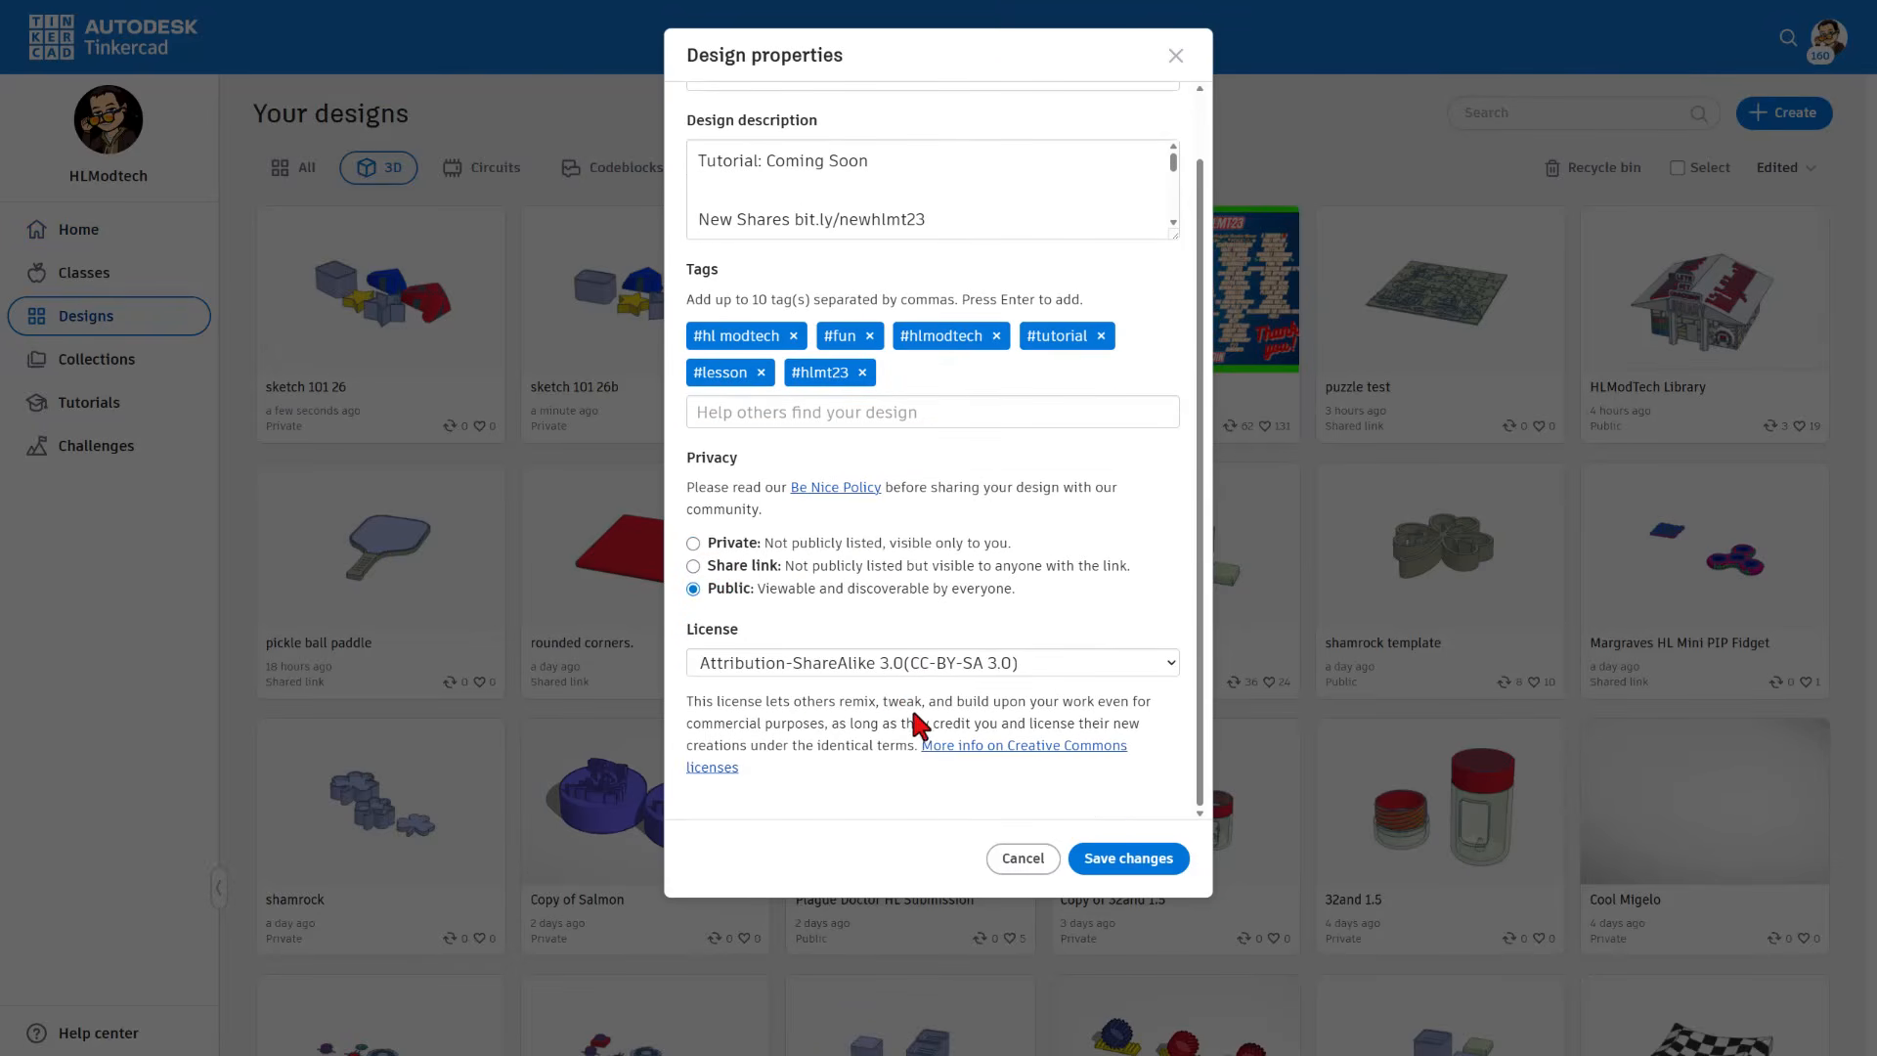
left_click(879, 661)
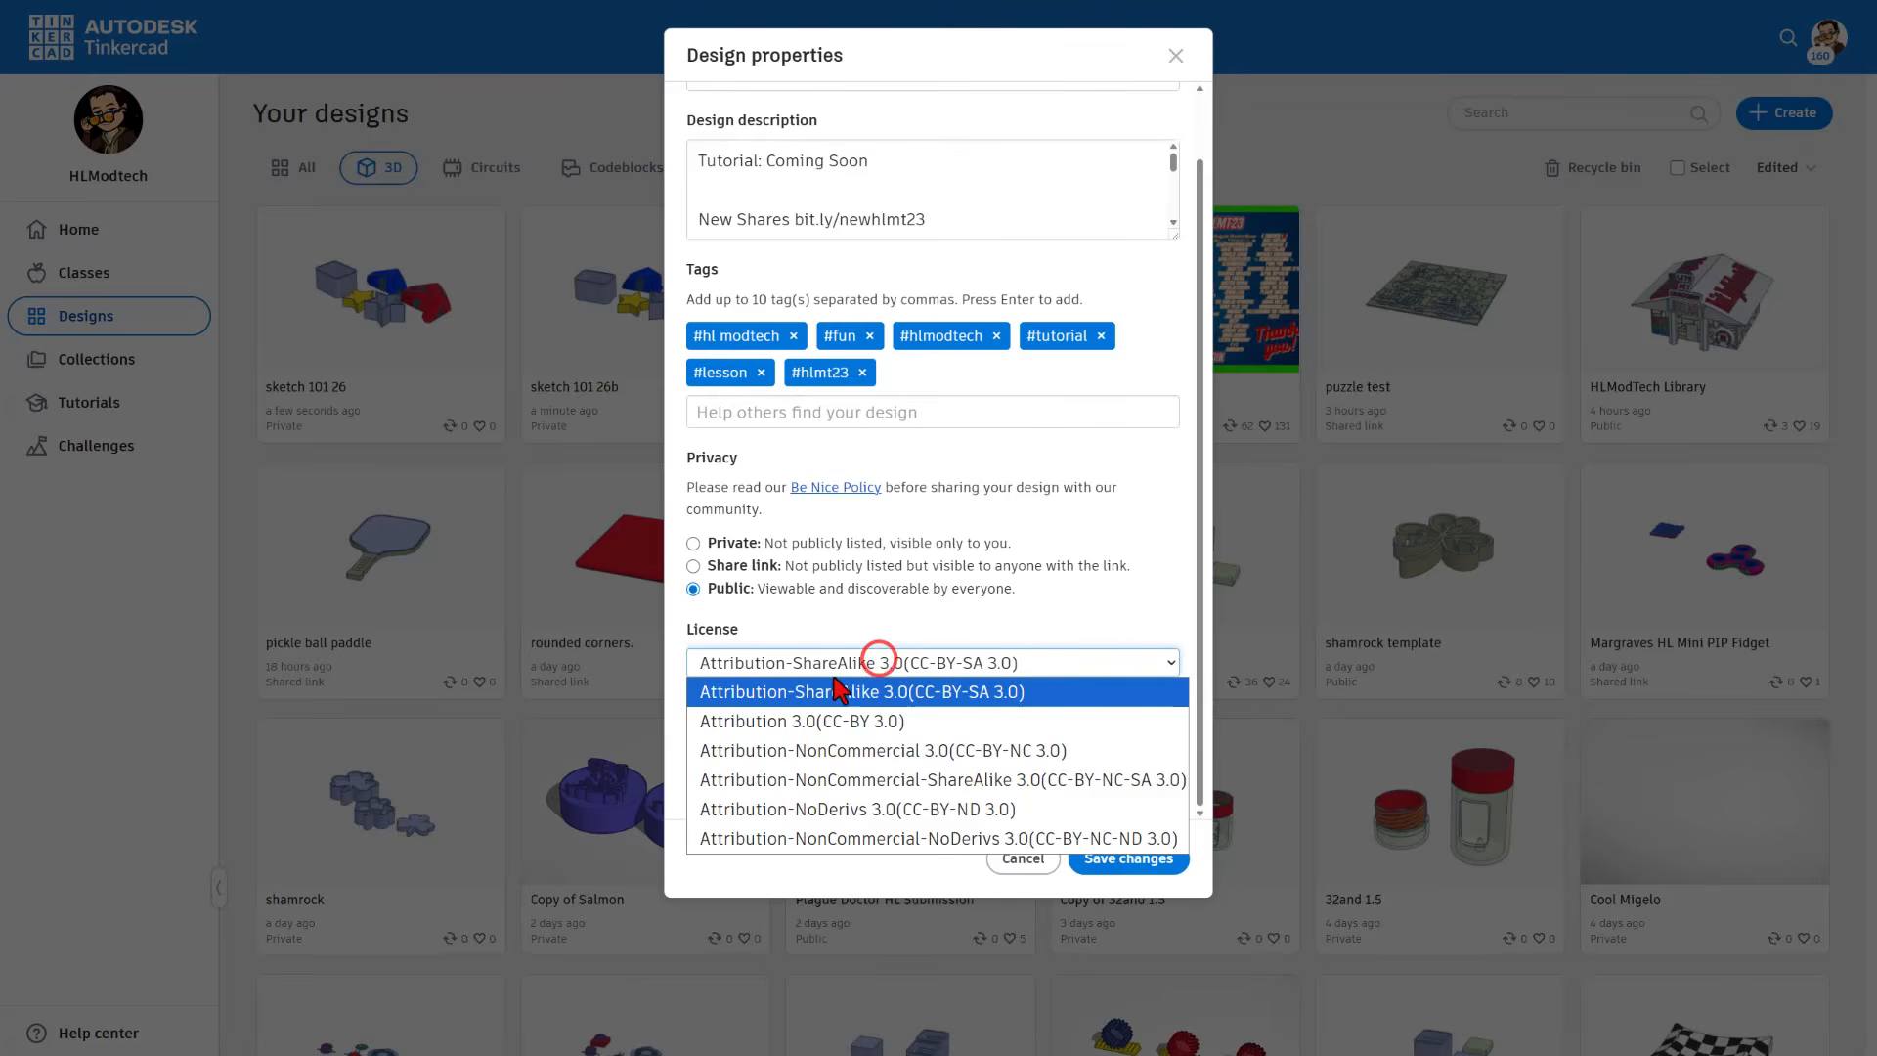
left_click(852, 808)
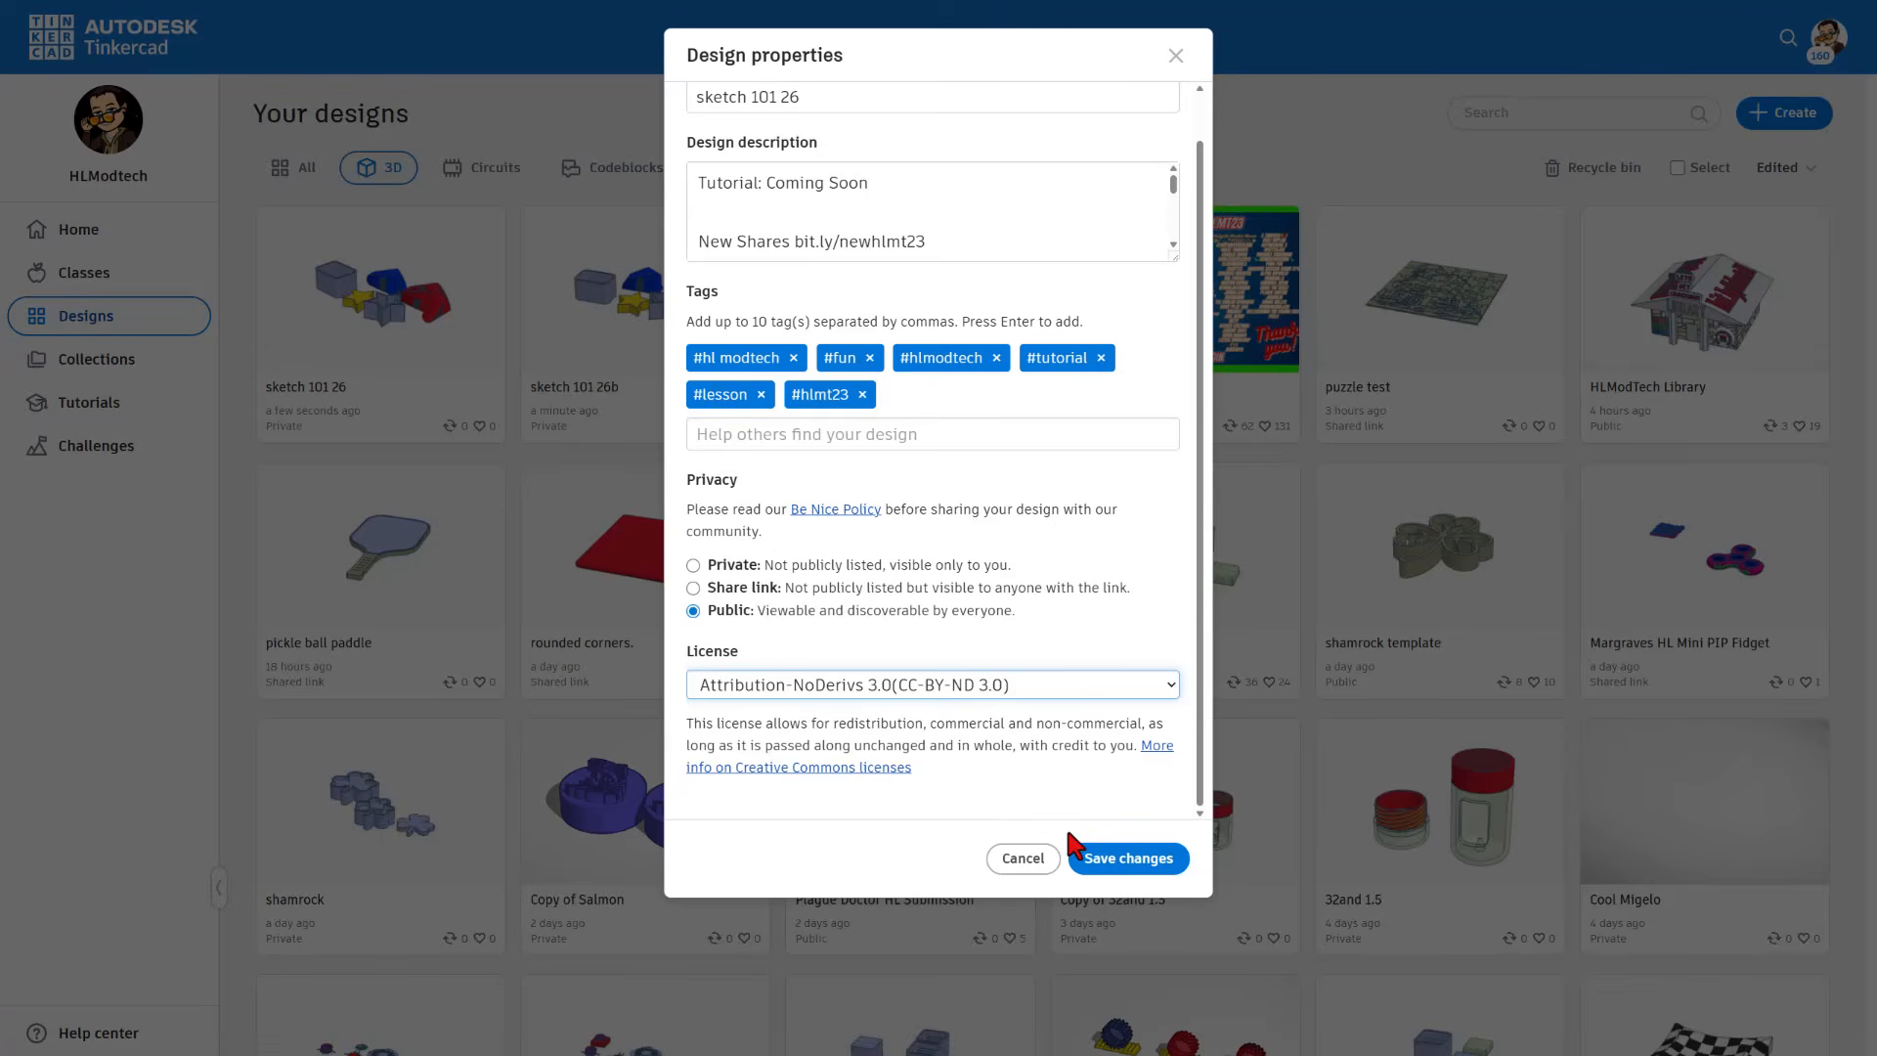
left_click(1095, 860)
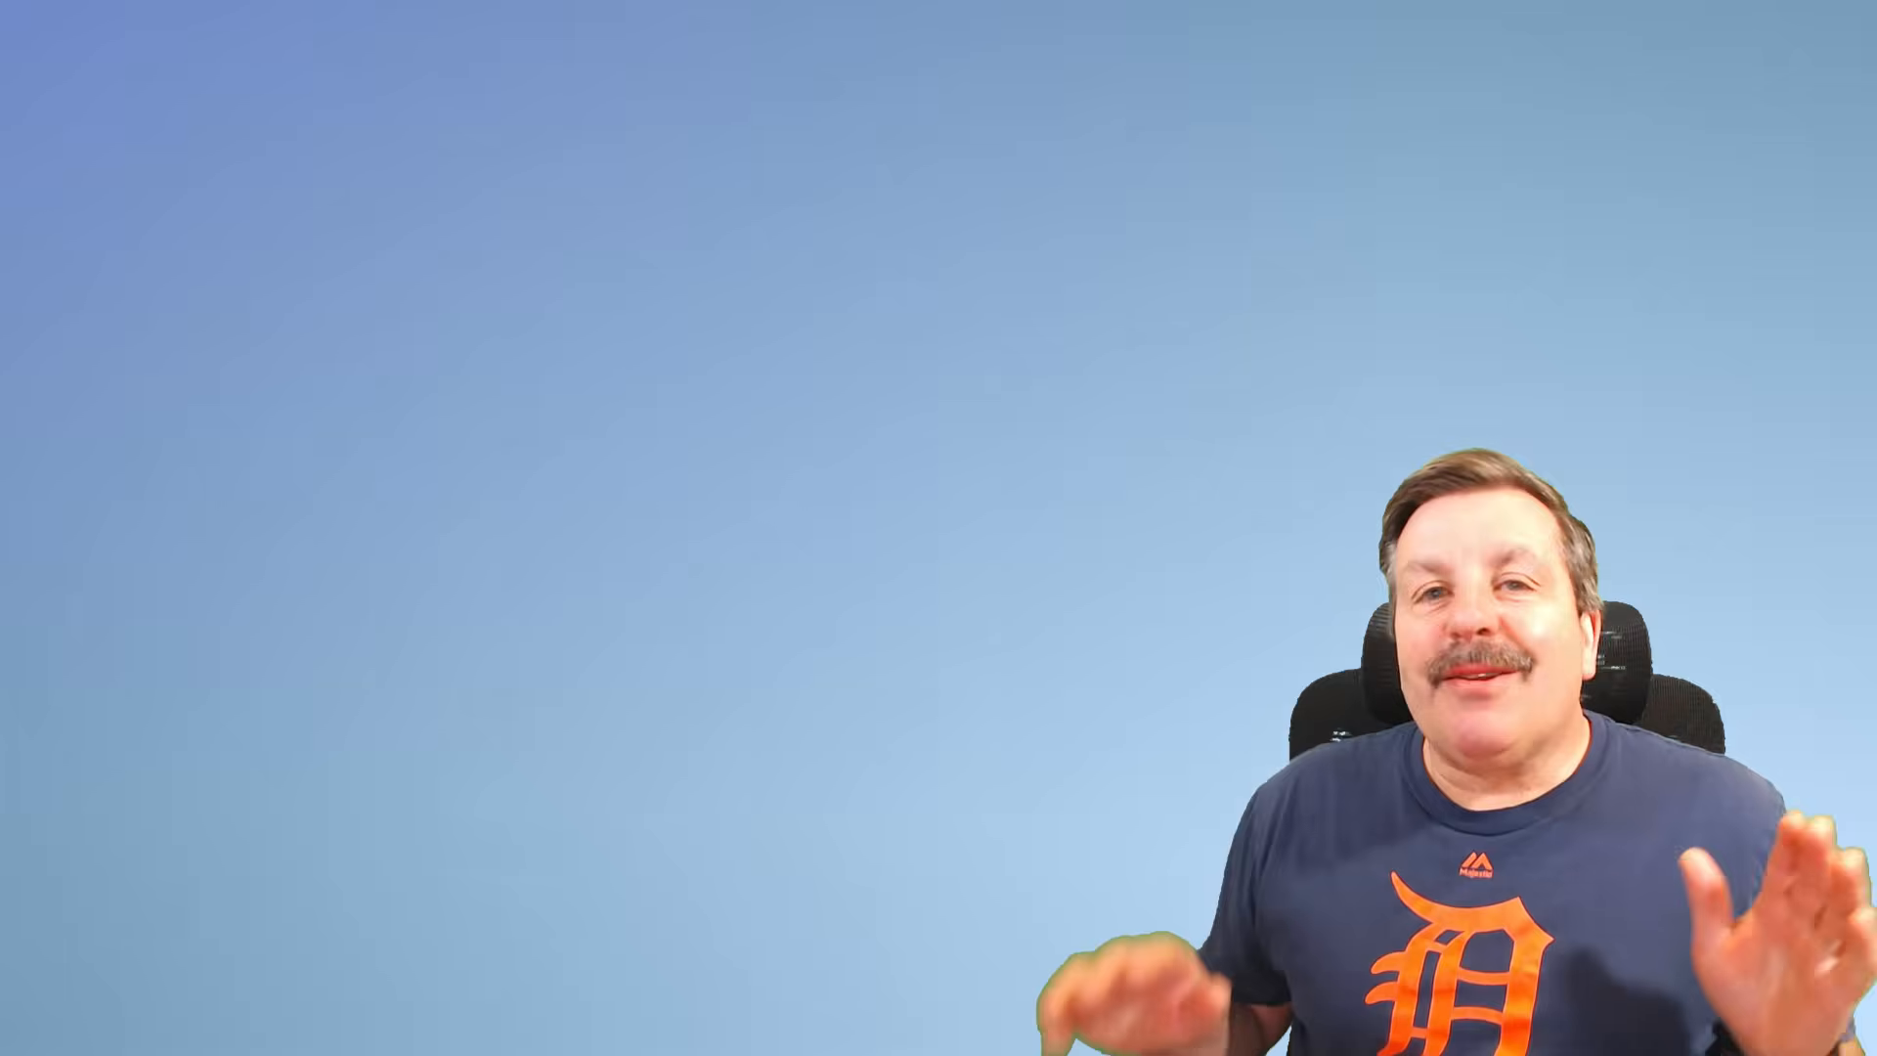